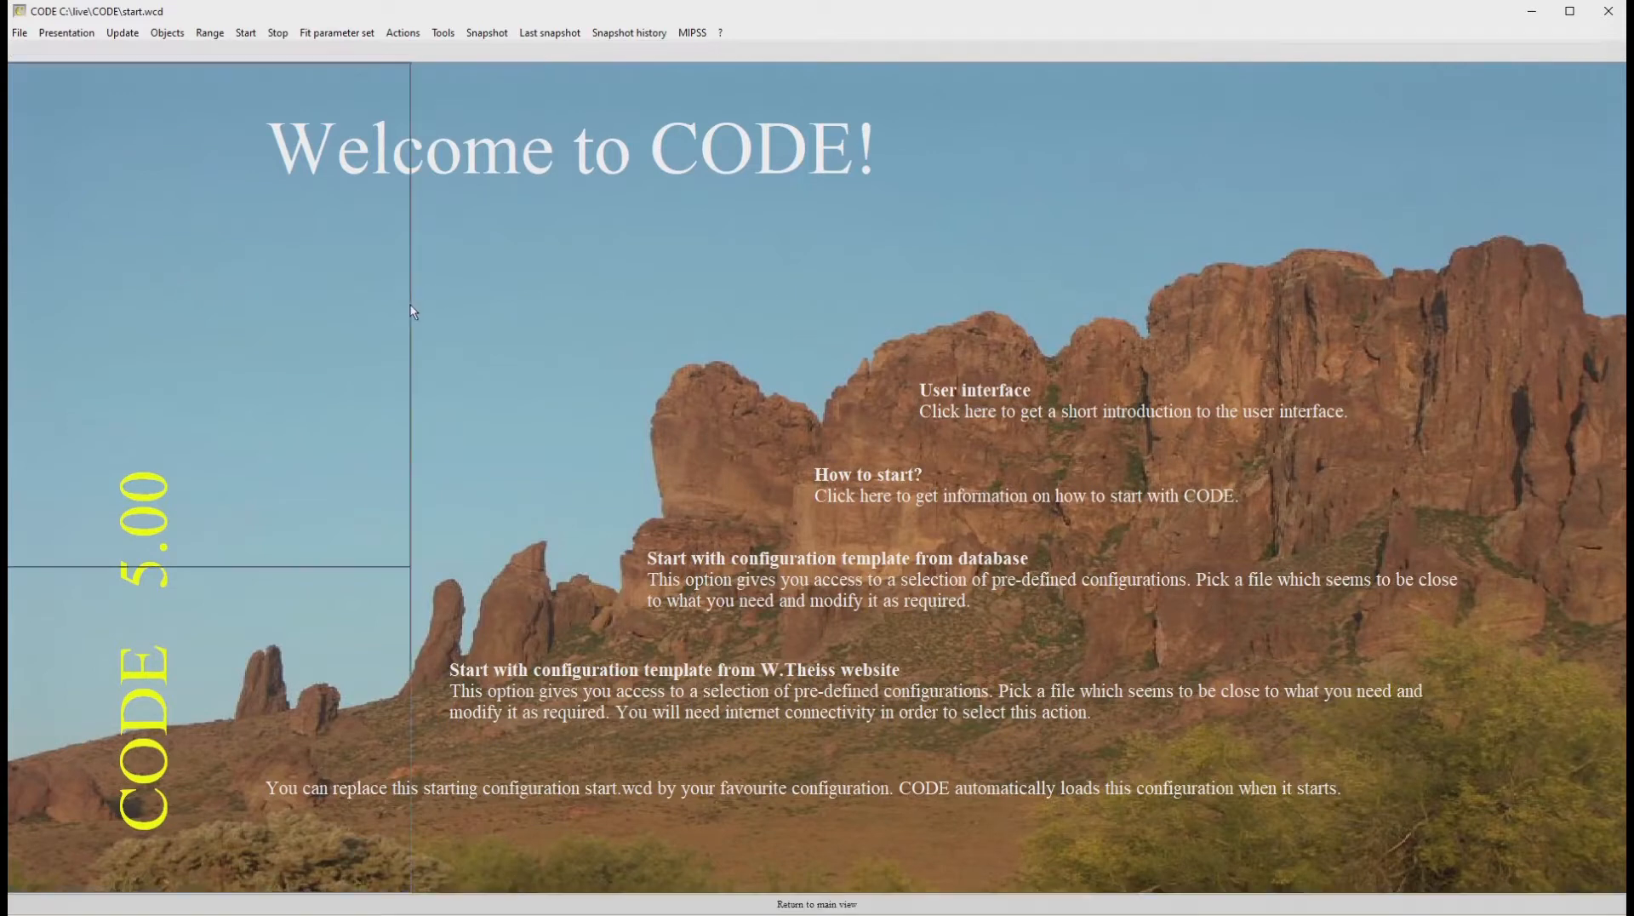
Step: Delete all existing objects from the Start screen view
{"action": "key", "text": "F7"}
{"action": "left_click", "coordinate": [38, 252]}
{"action": "left_click", "coordinate": [87, 269]}
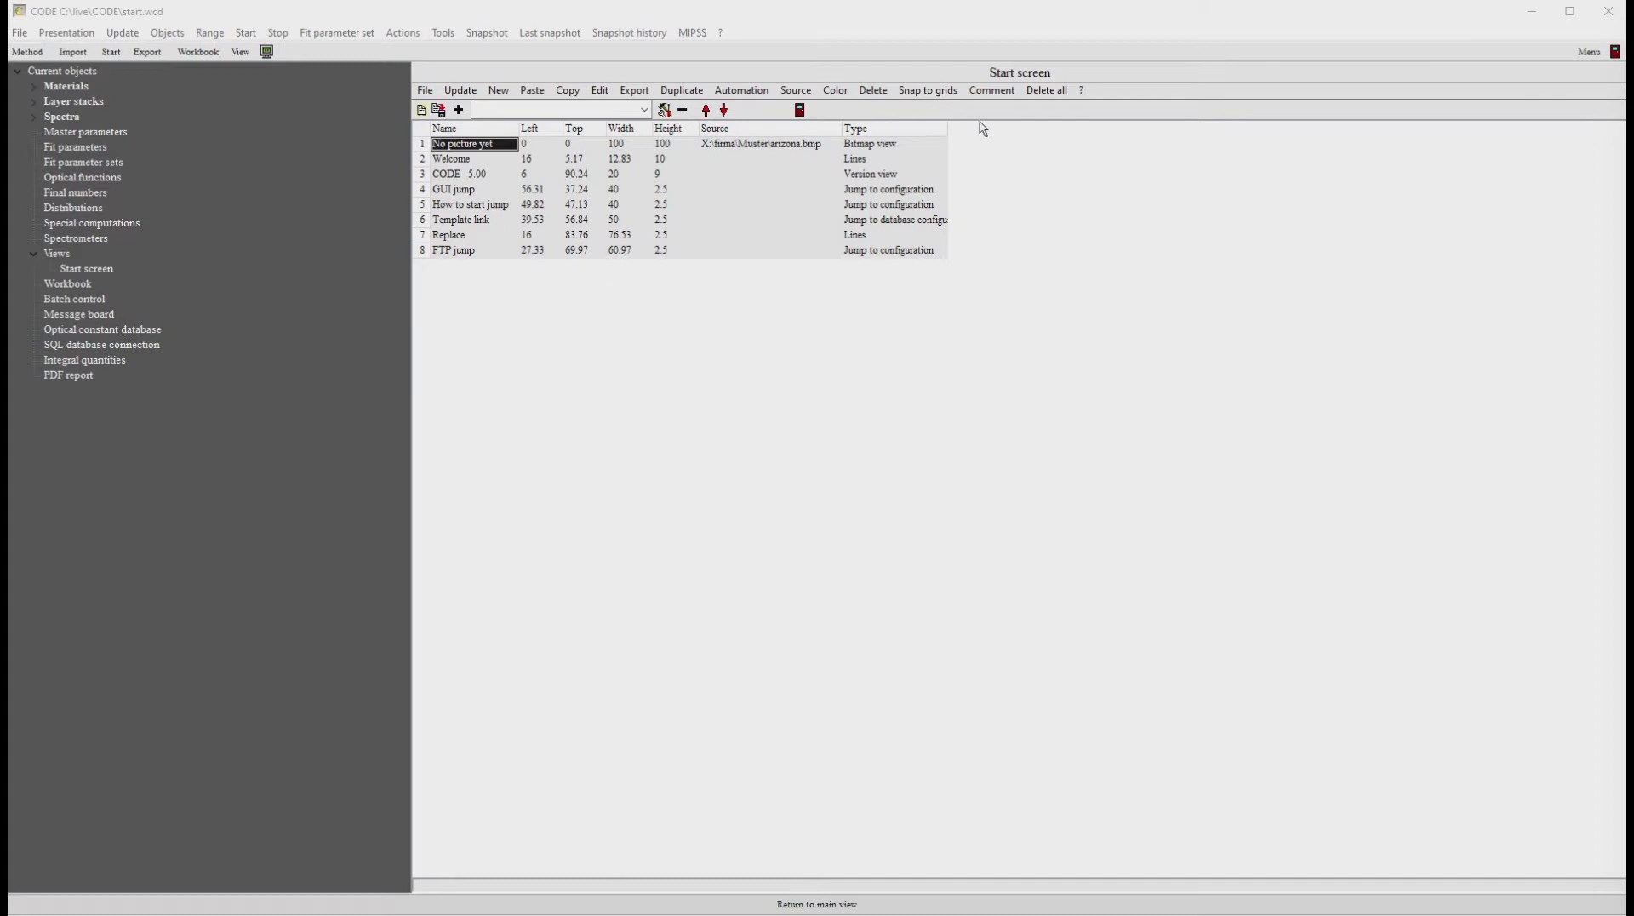
{"action": "left_click", "coordinate": [1041, 95]}
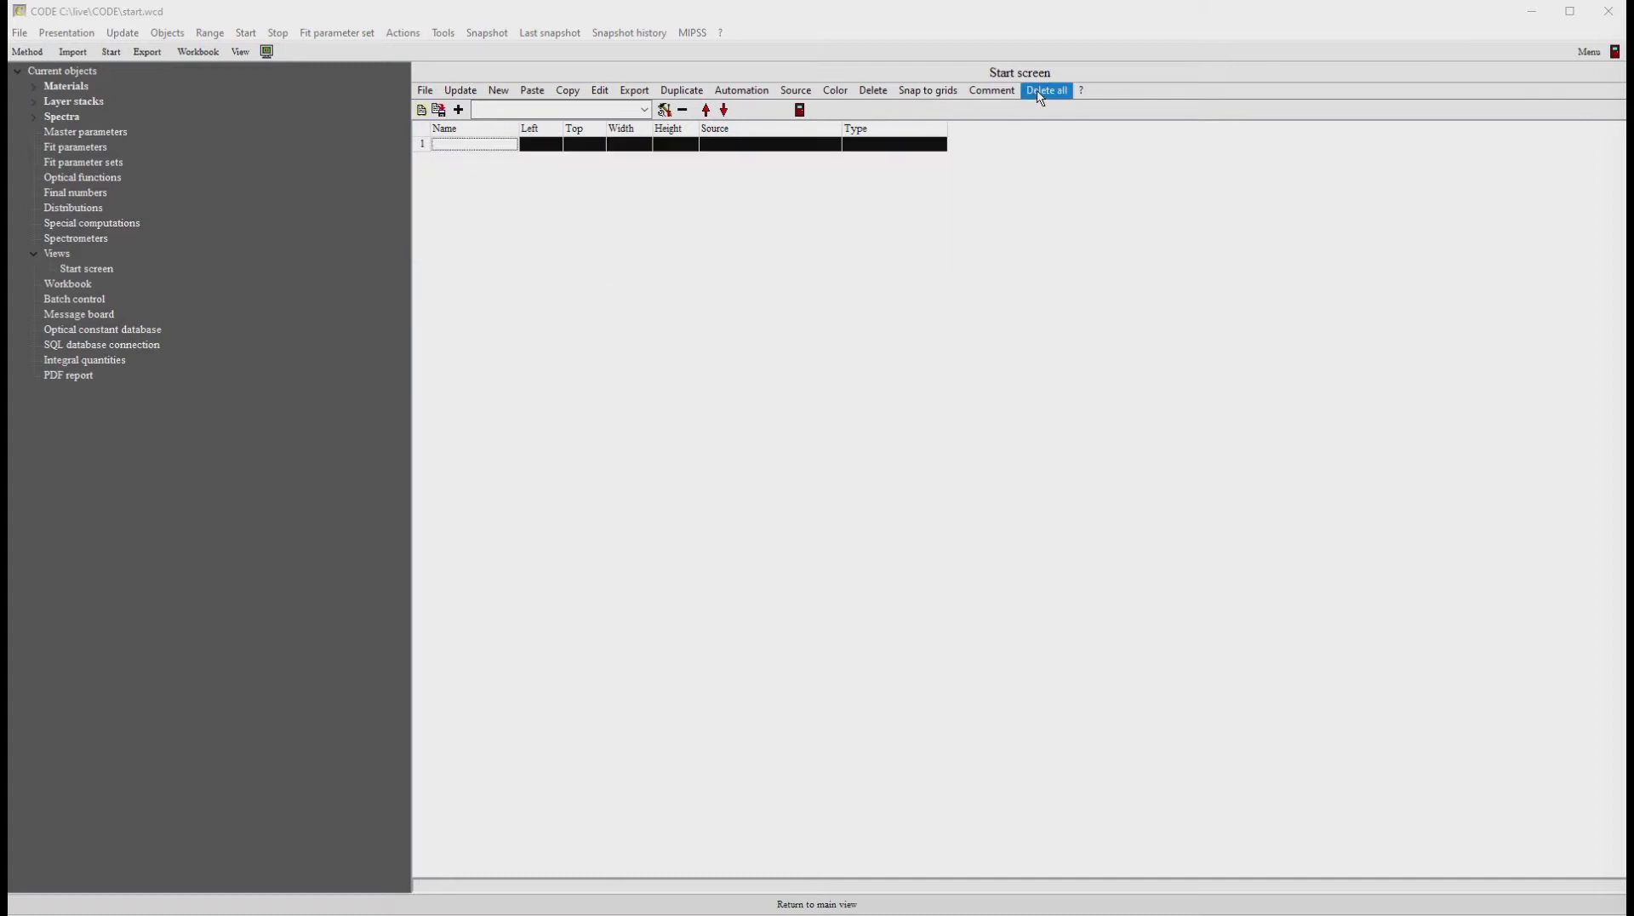
Step: Add a vertical color gradient to the Start screen view with width 100 and height 100, and return to the main view
{"action": "left_click", "coordinate": [645, 110]}
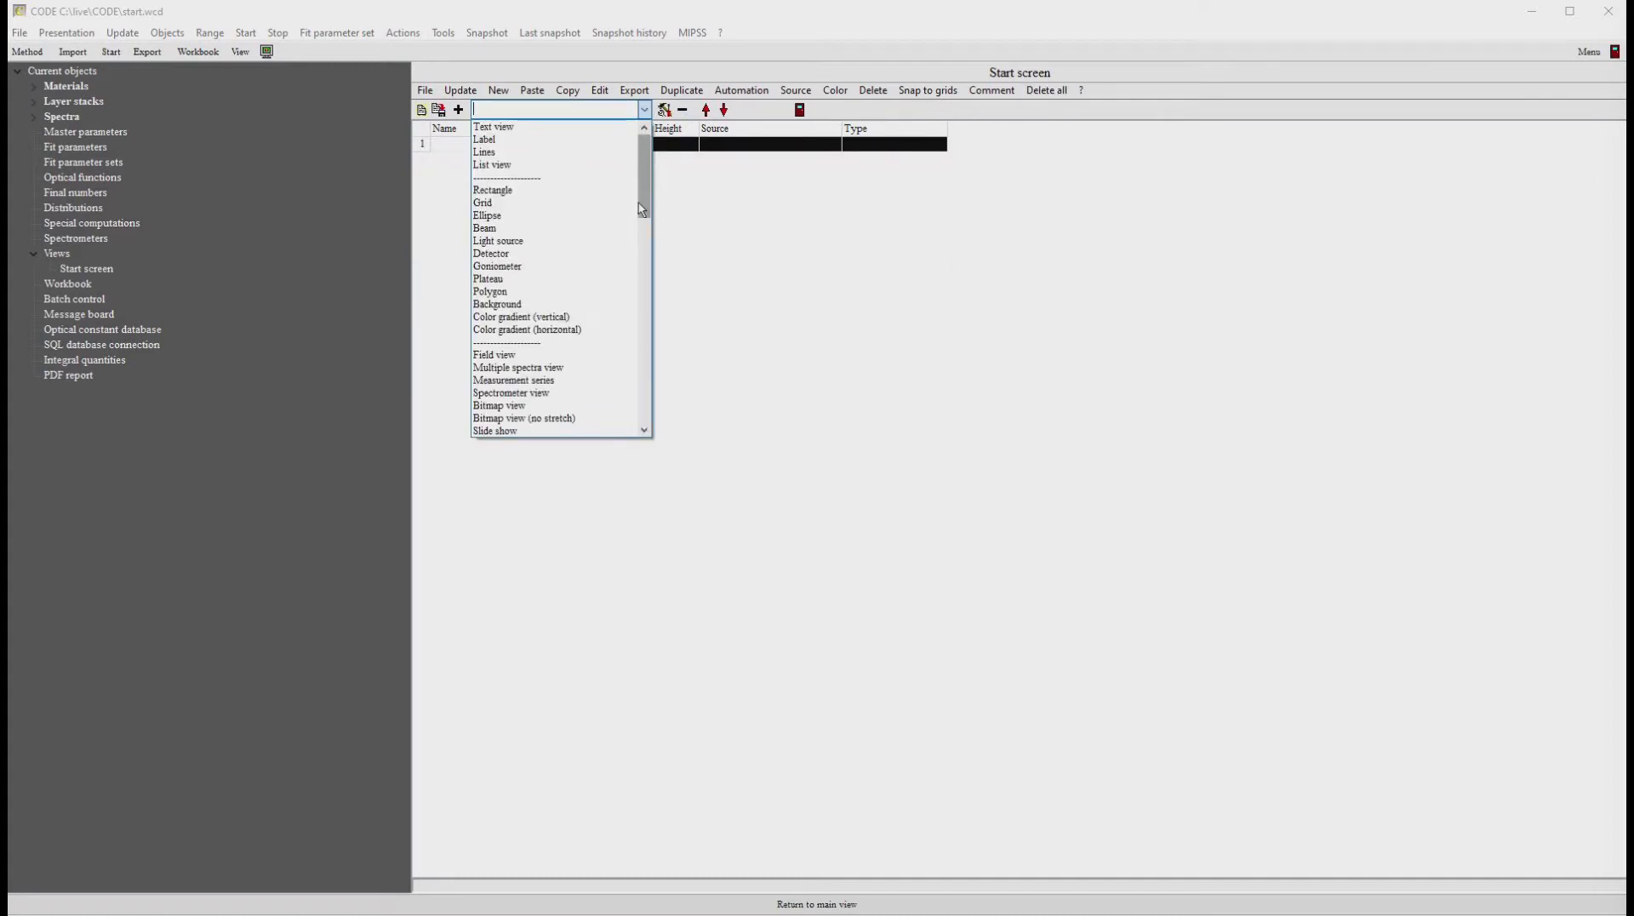
{"action": "scroll", "coordinate": [651, 207], "scroll_direction": "down", "scroll_amount": 2}
{"action": "left_click", "coordinate": [585, 264]}
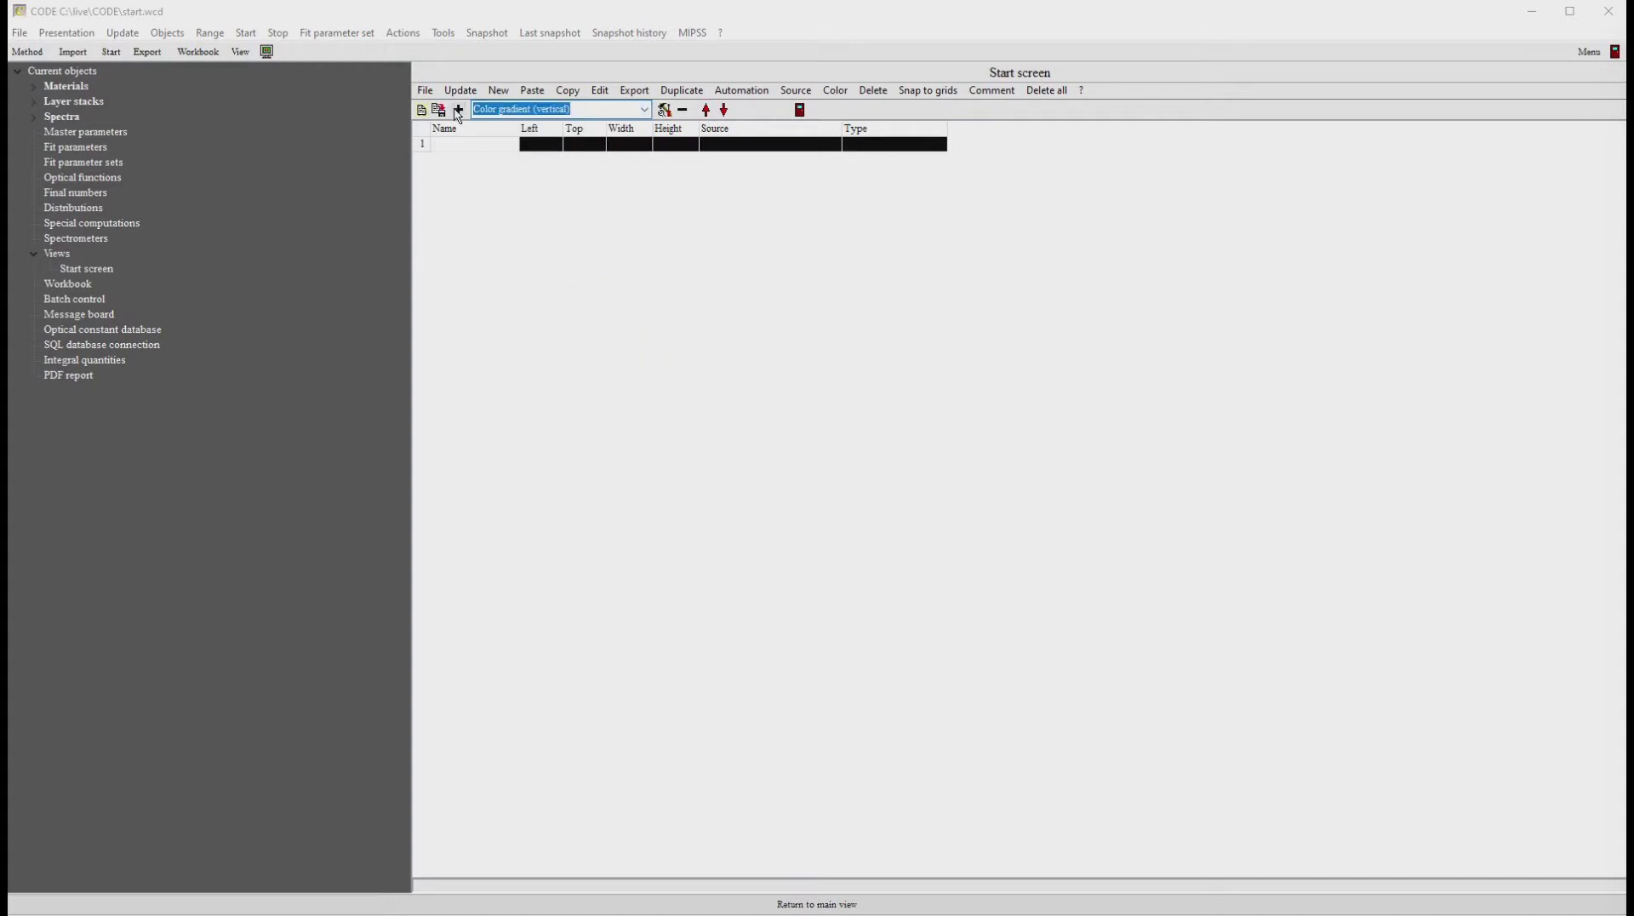
{"action": "left_click", "coordinate": [458, 109]}
{"action": "left_click", "coordinate": [612, 144]}
{"action": "type", "text": "100"}
{"action": "key", "text": "Return"}
{"action": "key", "text": "Tab"}
{"action": "type", "text": "100"}
{"action": "key", "text": "Return"}
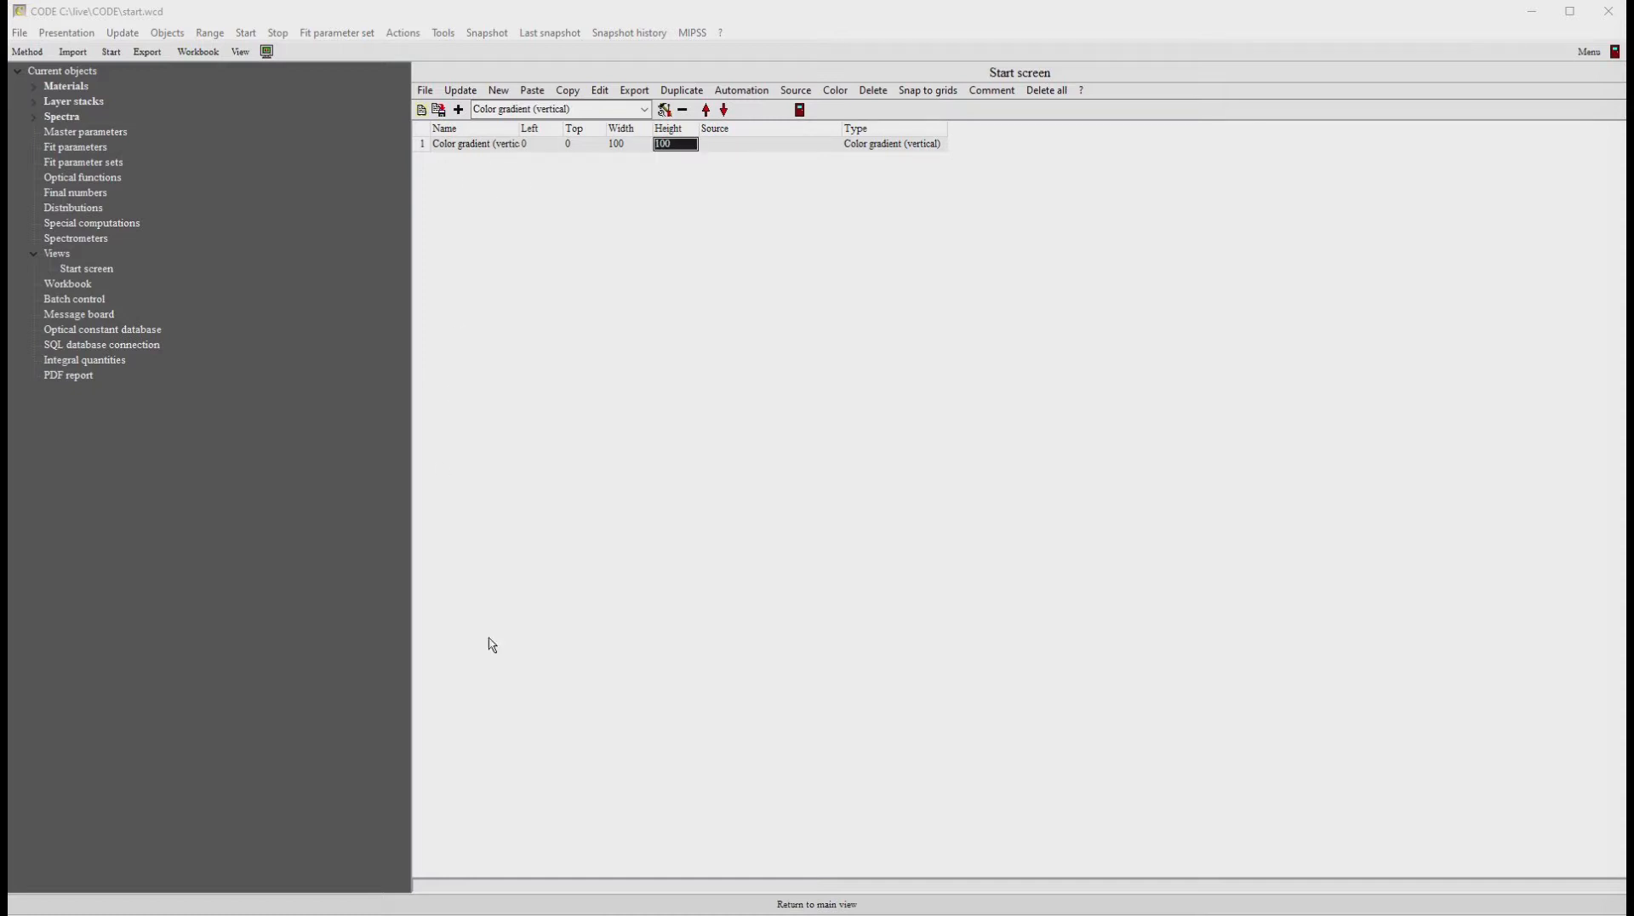
{"action": "left_click", "coordinate": [603, 901]}
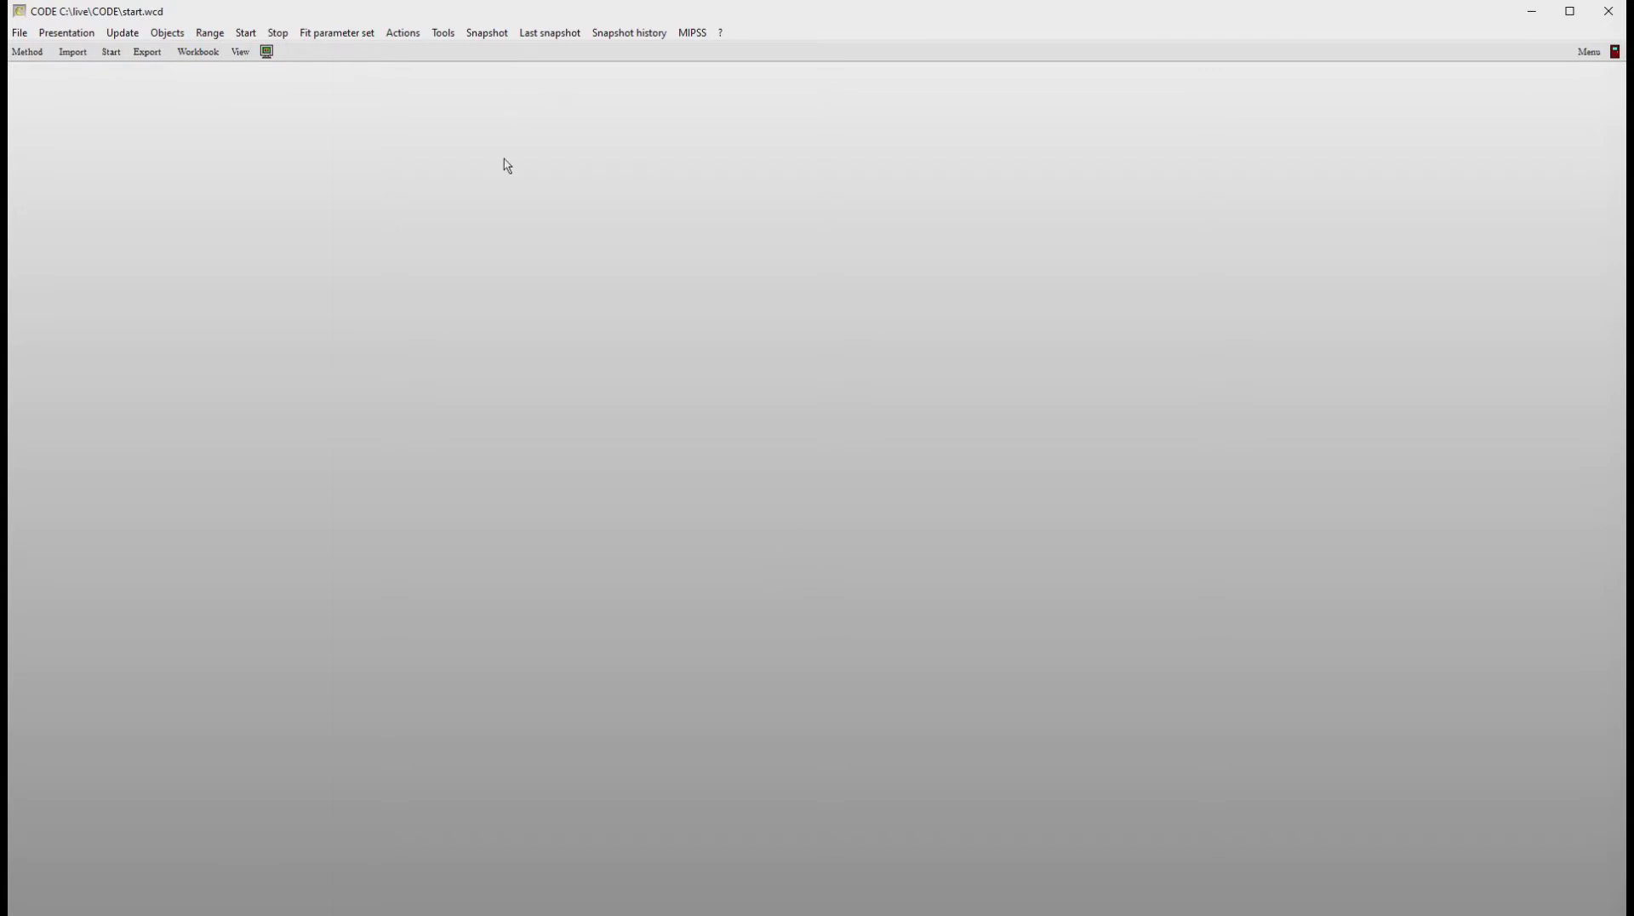
Step: Examine the automation timer parameters, including interval, maximum time, autostart, cycle and logging, and accept them as they are
{"action": "left_click", "coordinate": [21, 36]}
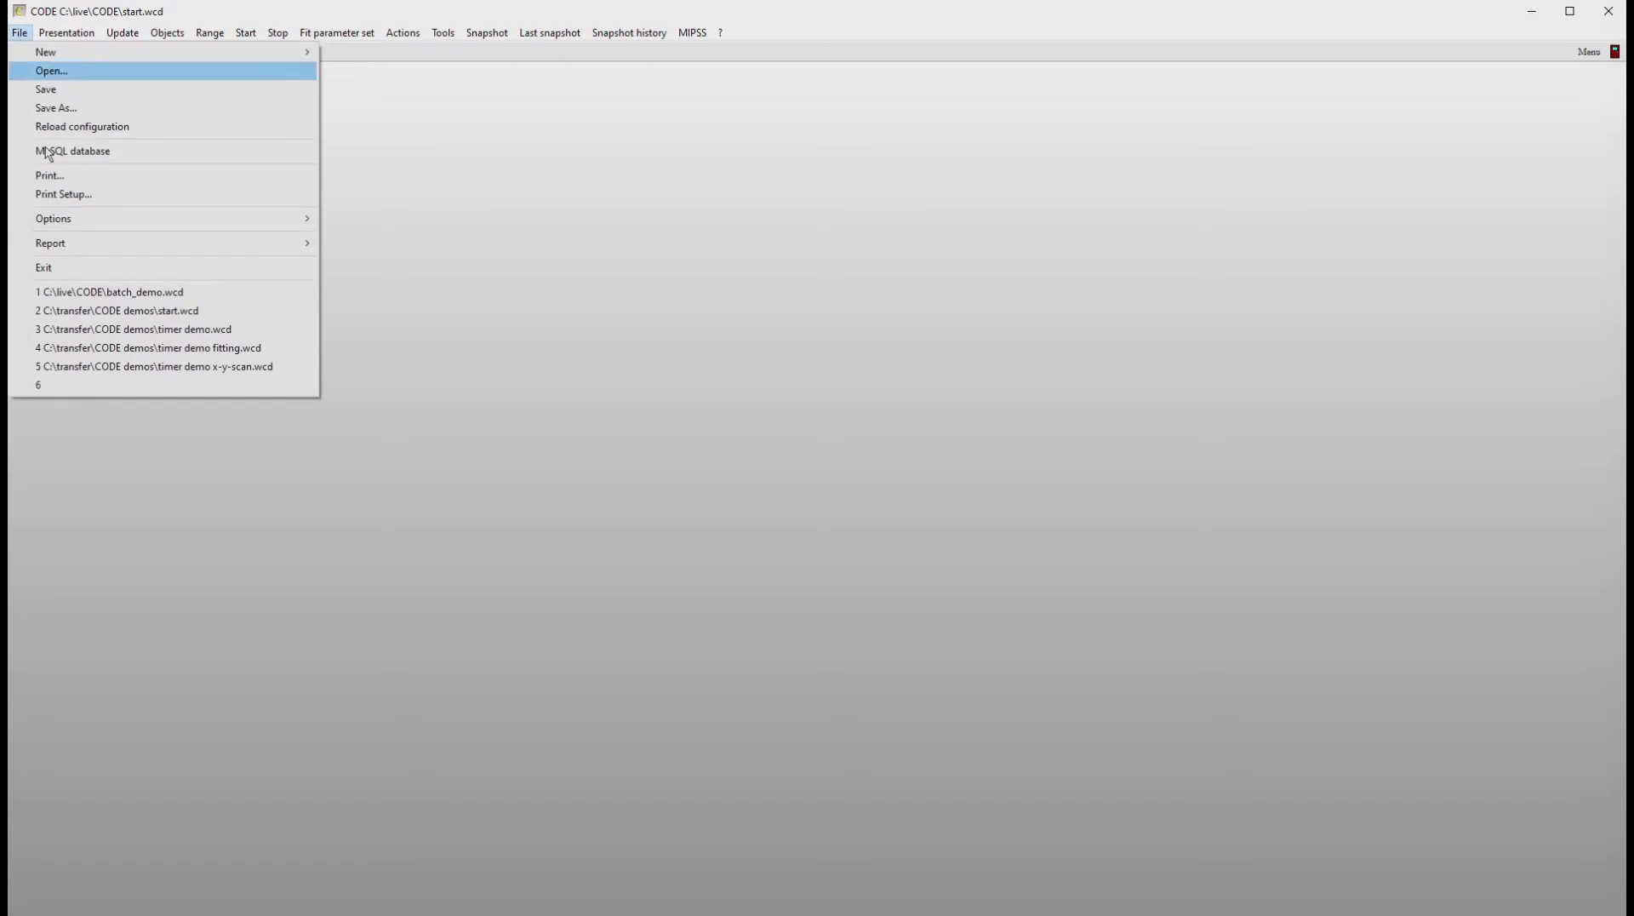
{"action": "mouse_move", "coordinate": [80, 218]}
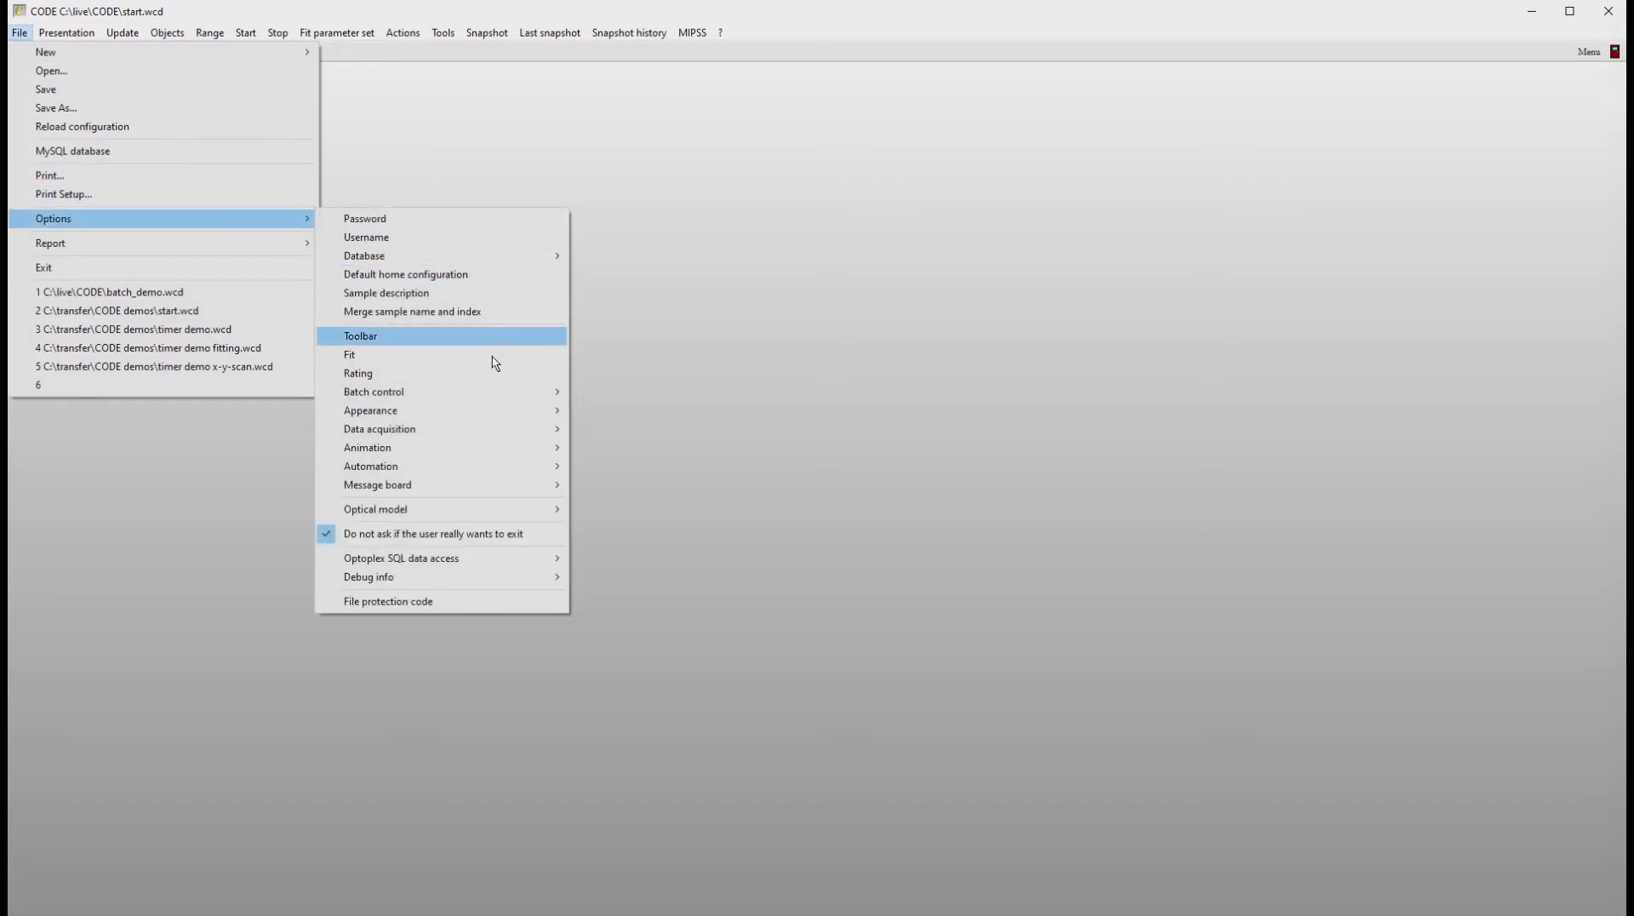
{"action": "mouse_move", "coordinate": [460, 472]}
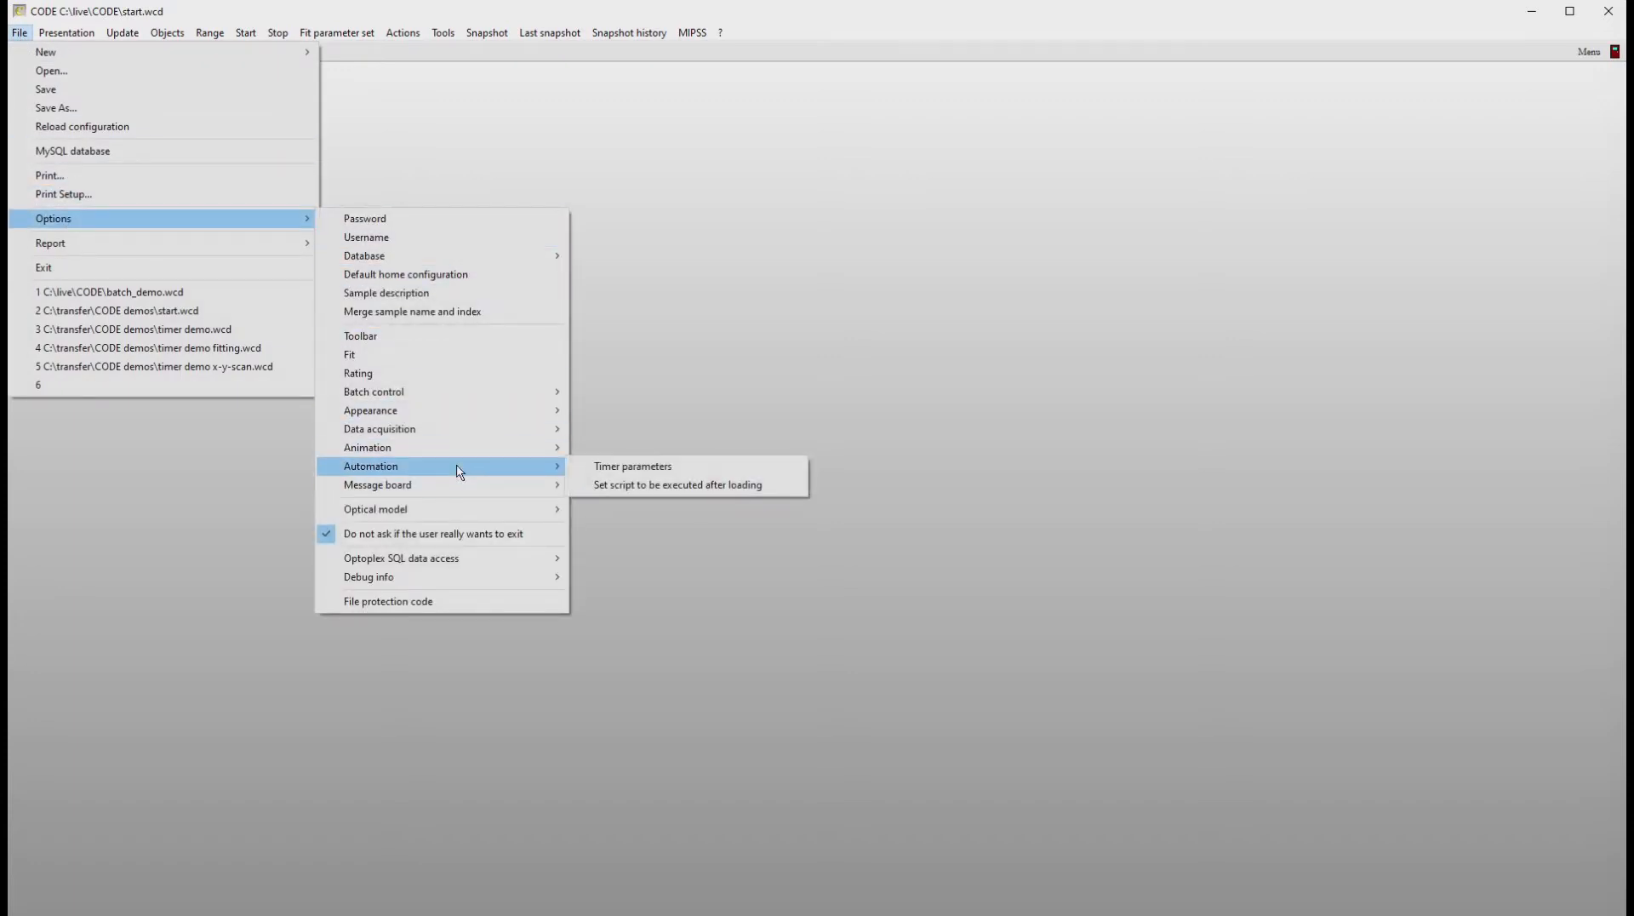
{"action": "left_click", "coordinate": [626, 468]}
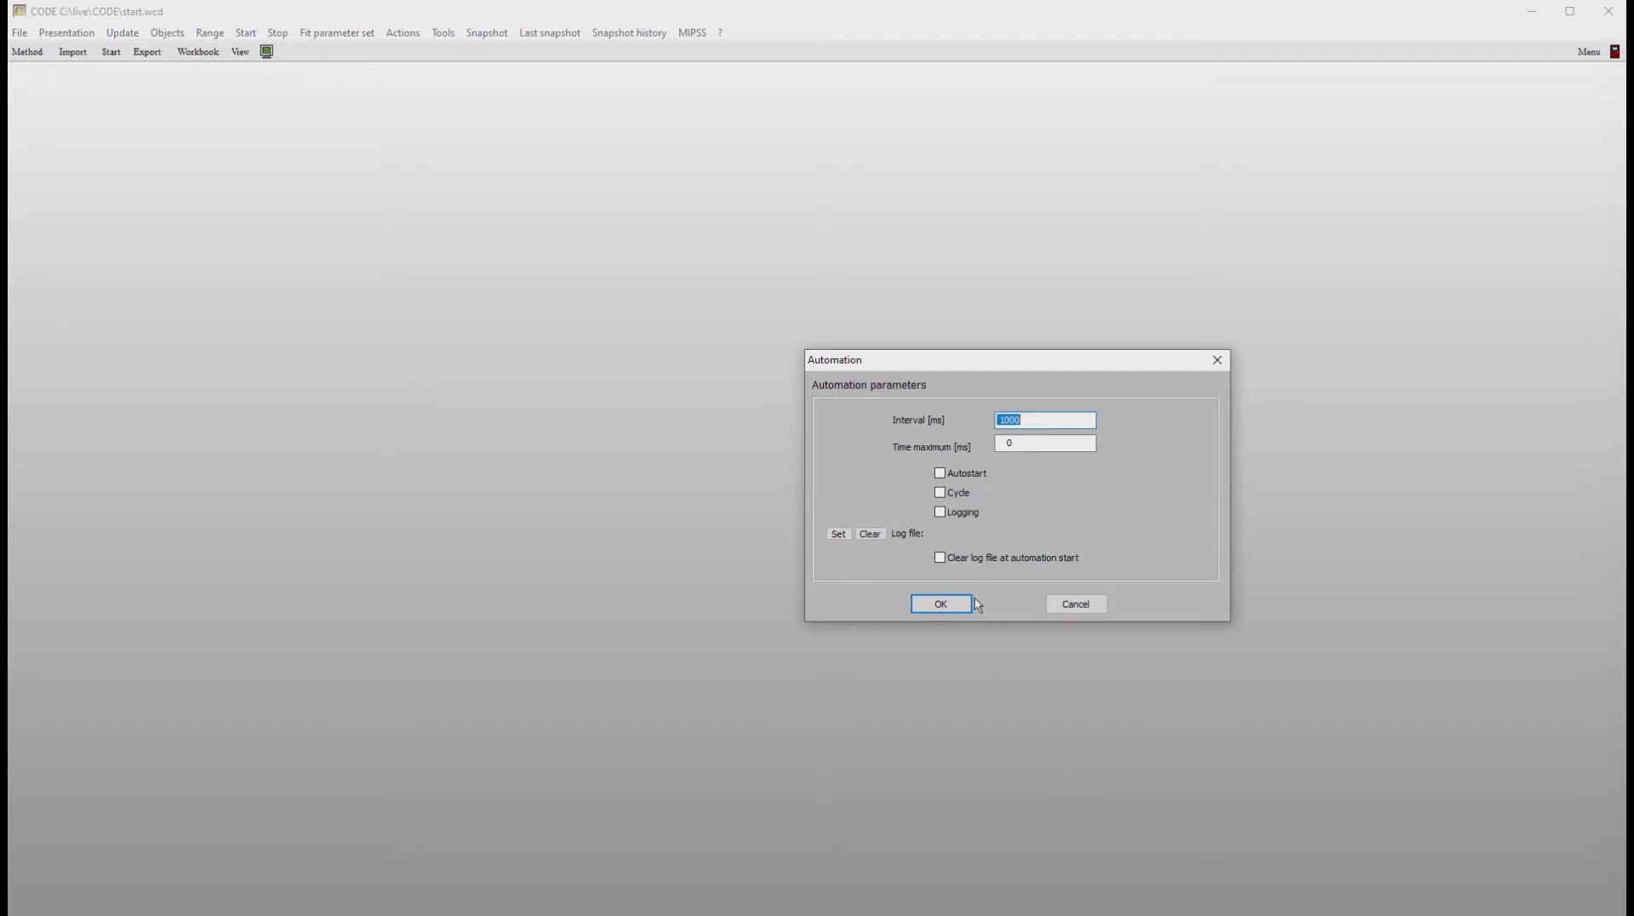
{"action": "left_click", "coordinate": [966, 605]}
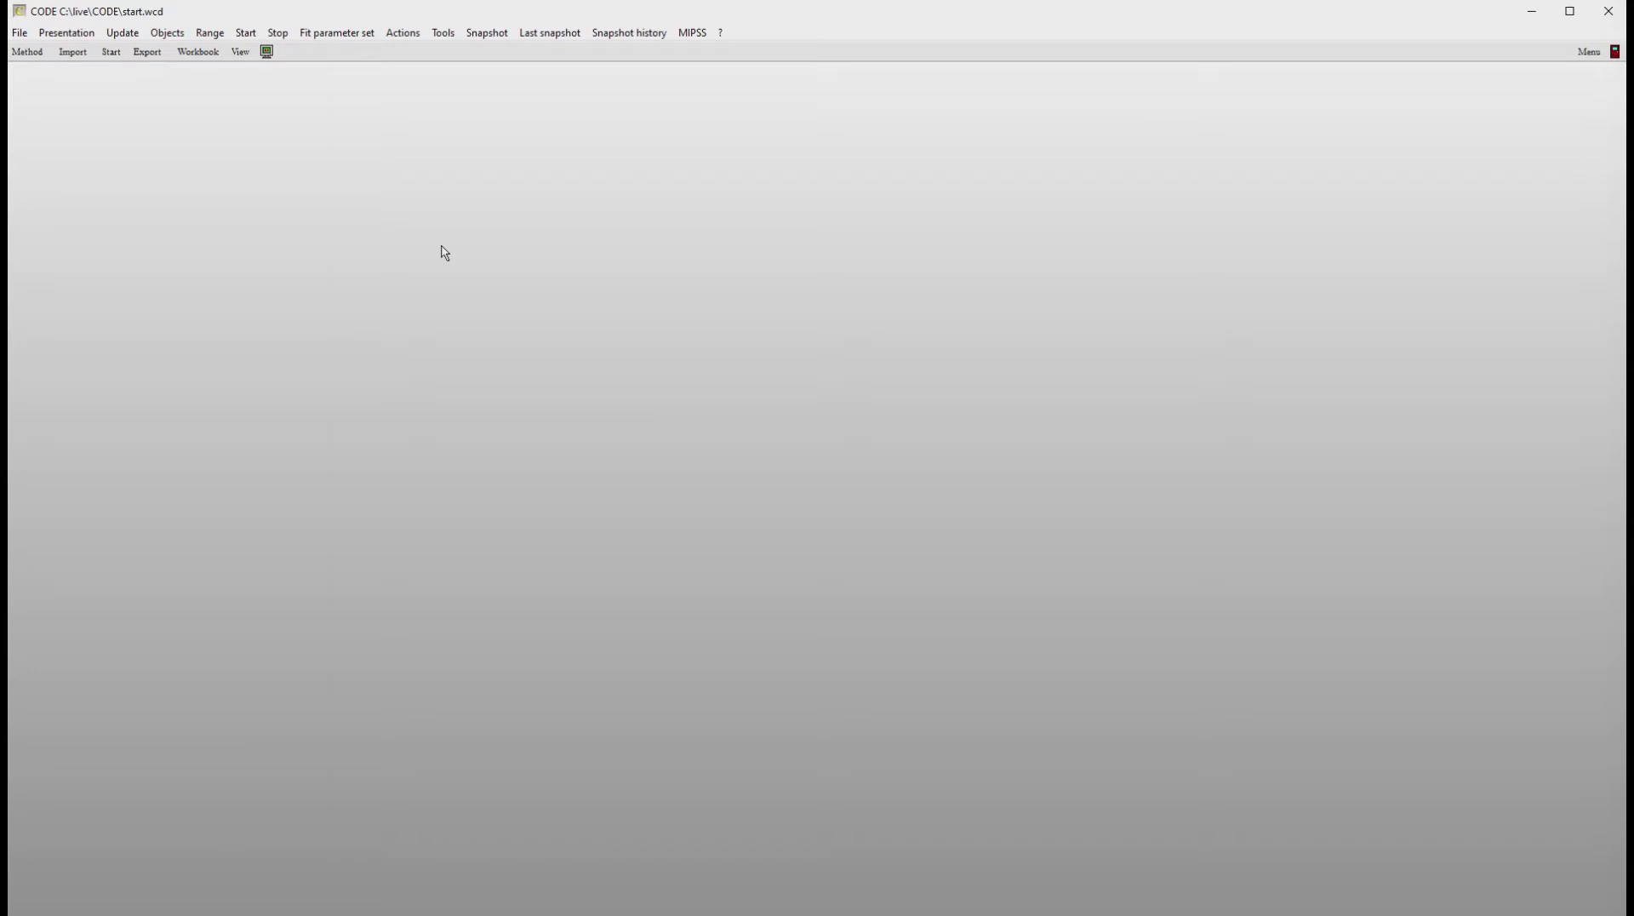
Step: Add a Script object to the Start screen view and name it Start
{"action": "key", "text": "F7"}
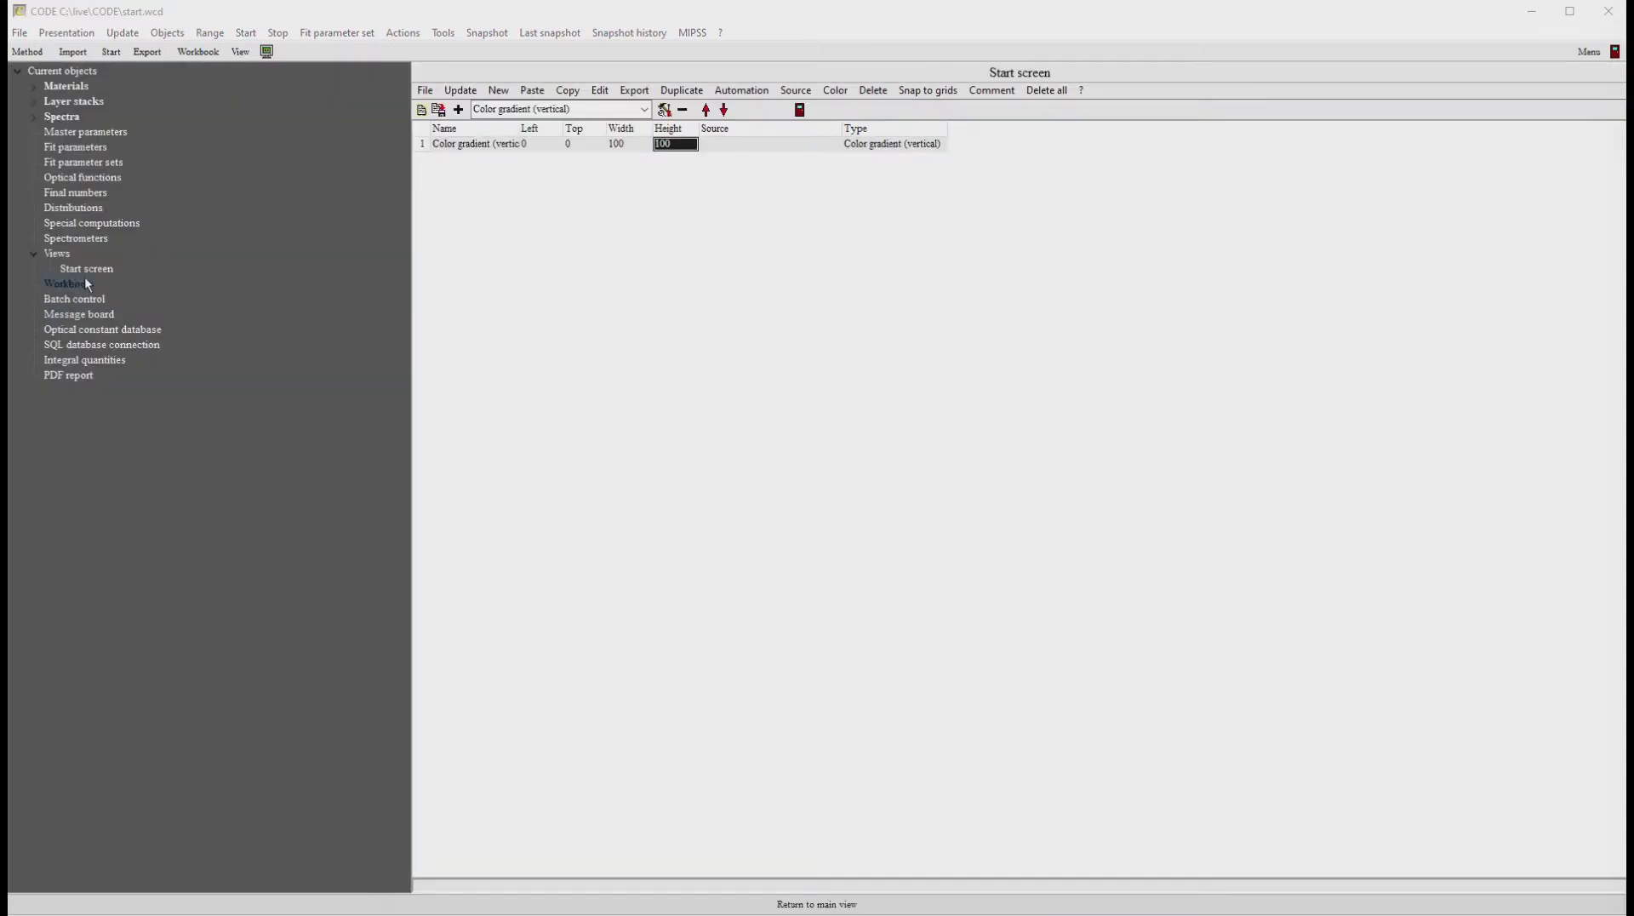
{"action": "left_click", "coordinate": [85, 274]}
{"action": "left_click", "coordinate": [645, 110]}
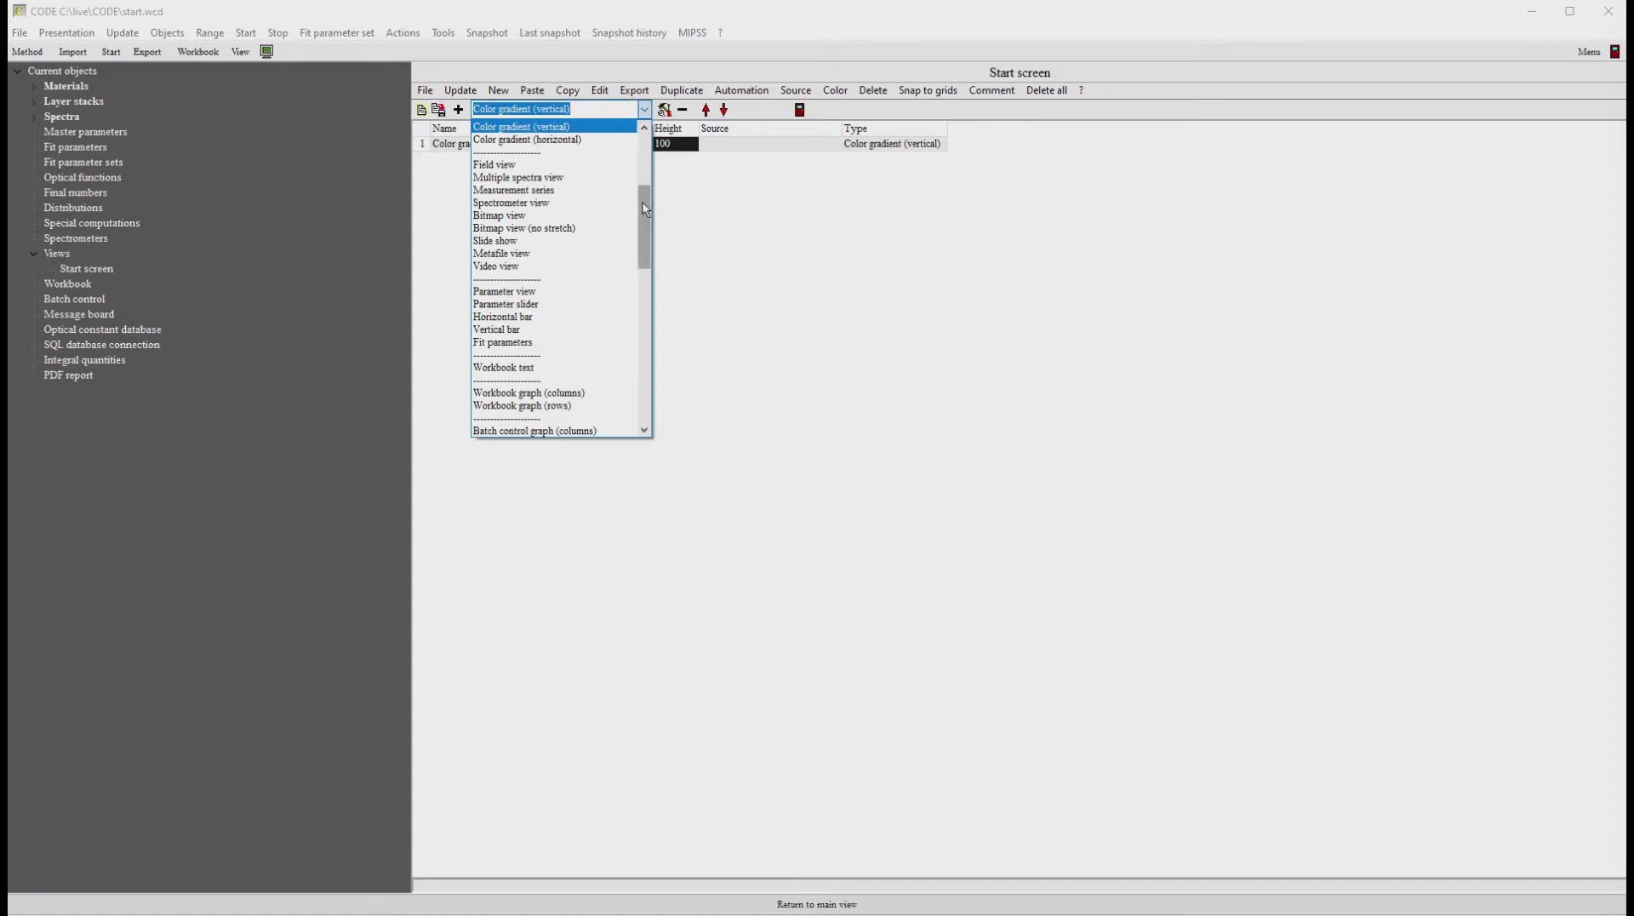
{"action": "scroll", "coordinate": [633, 334], "scroll_direction": "down", "scroll_amount": 5}
{"action": "scroll", "coordinate": [633, 334], "scroll_direction": "down", "scroll_amount": 5}
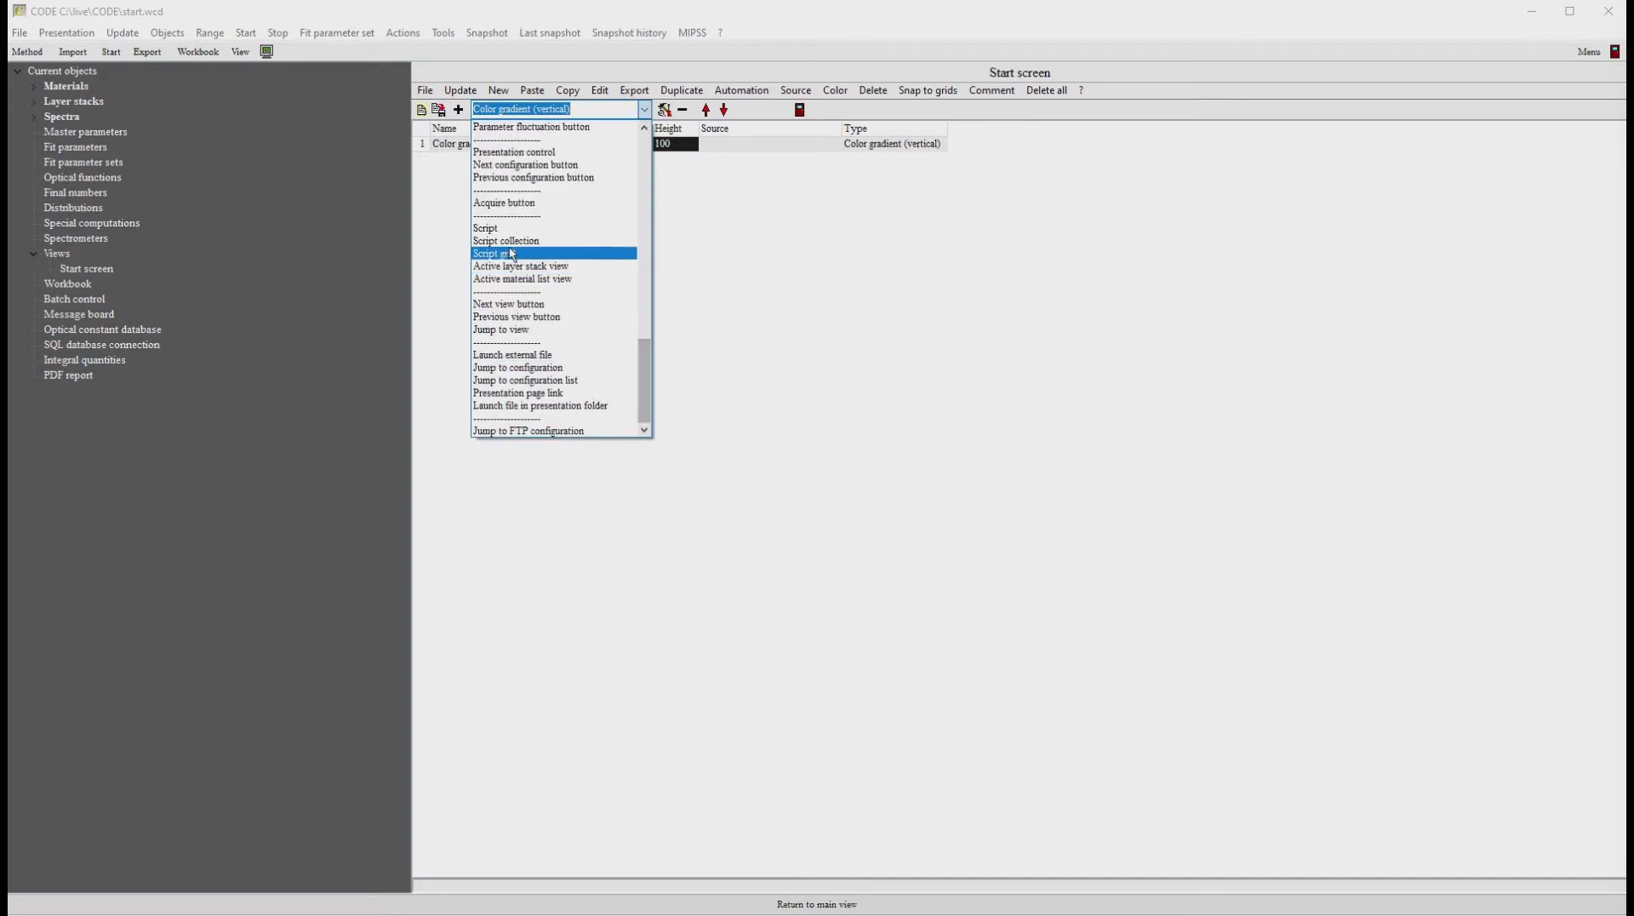
{"action": "left_click", "coordinate": [508, 229]}
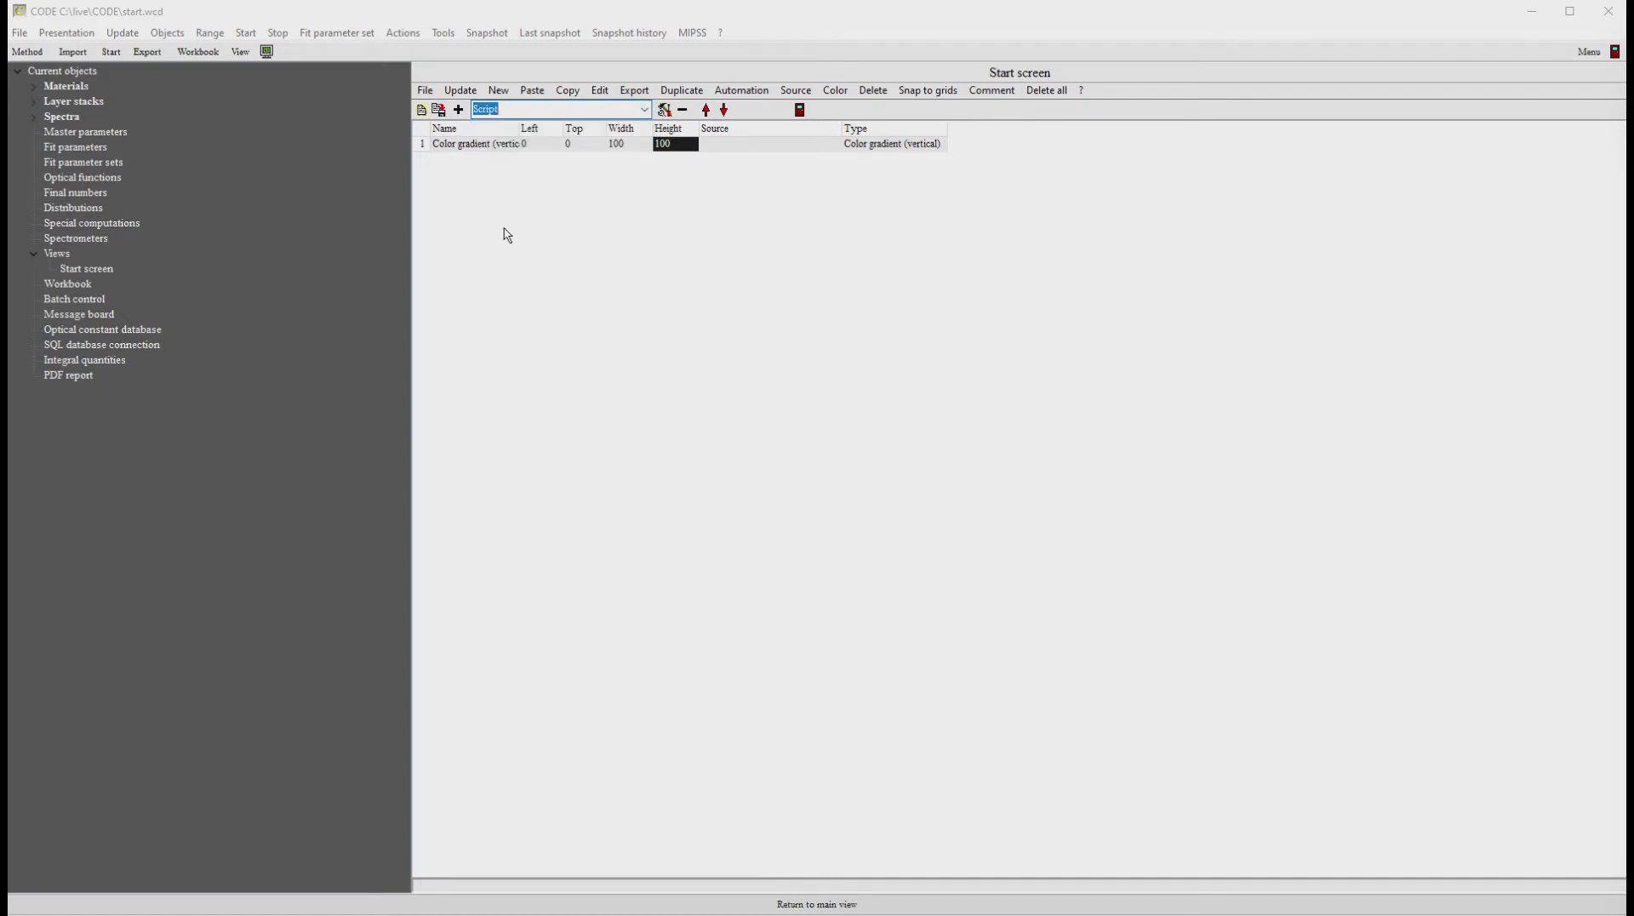
{"action": "left_click", "coordinate": [459, 110]}
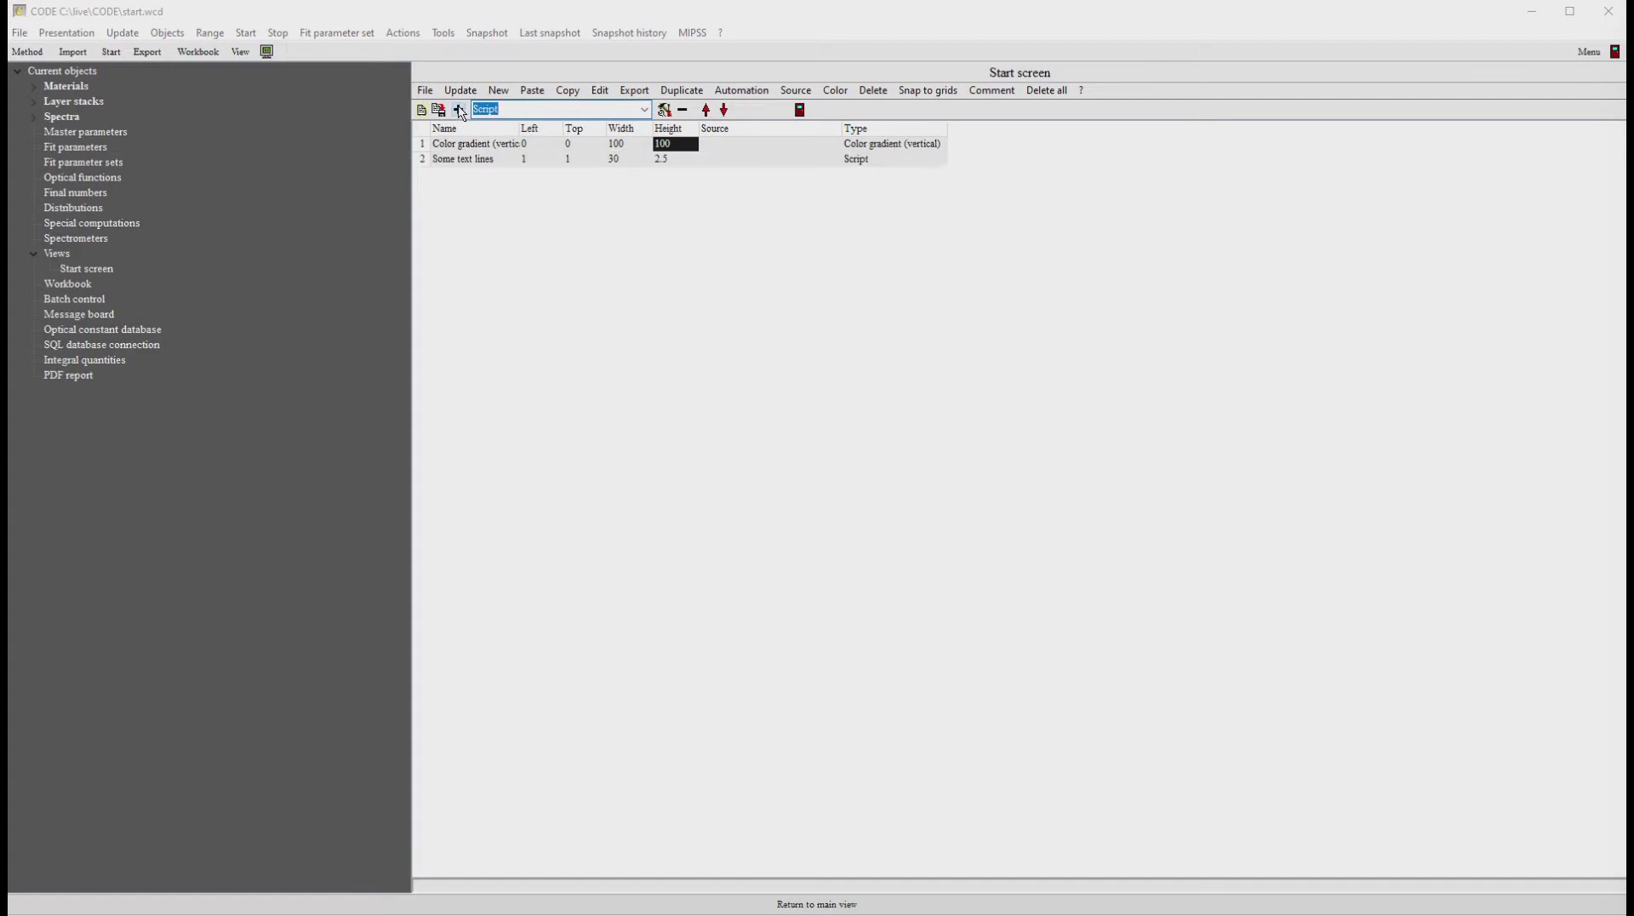
{"action": "left_click", "coordinate": [471, 162]}
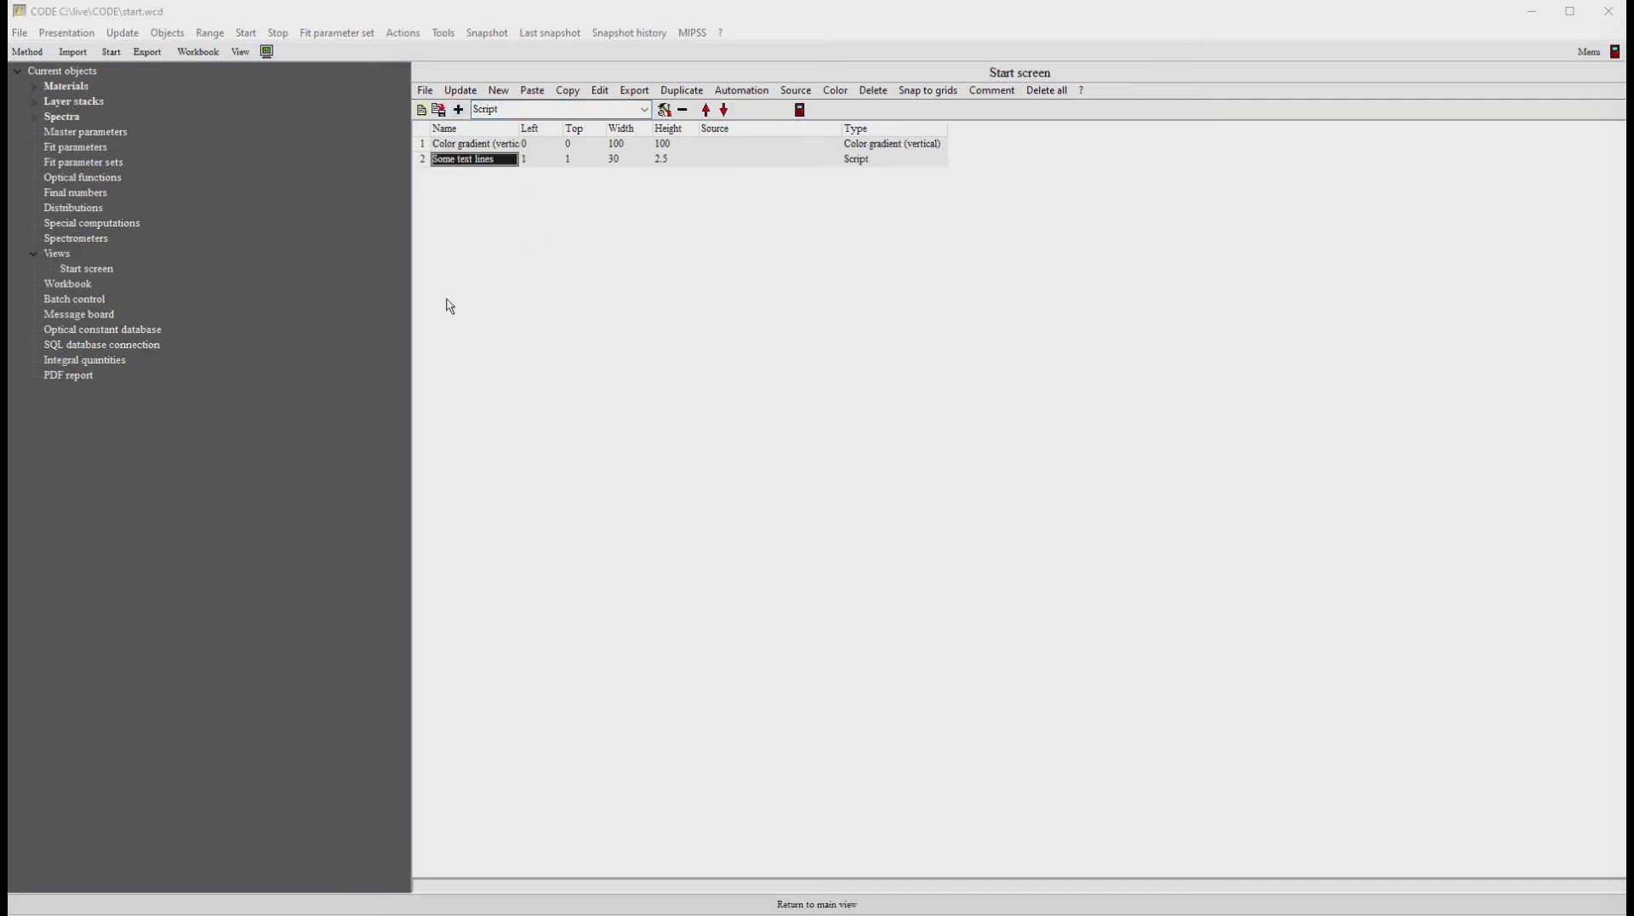
{"action": "type", "text": "Start"}
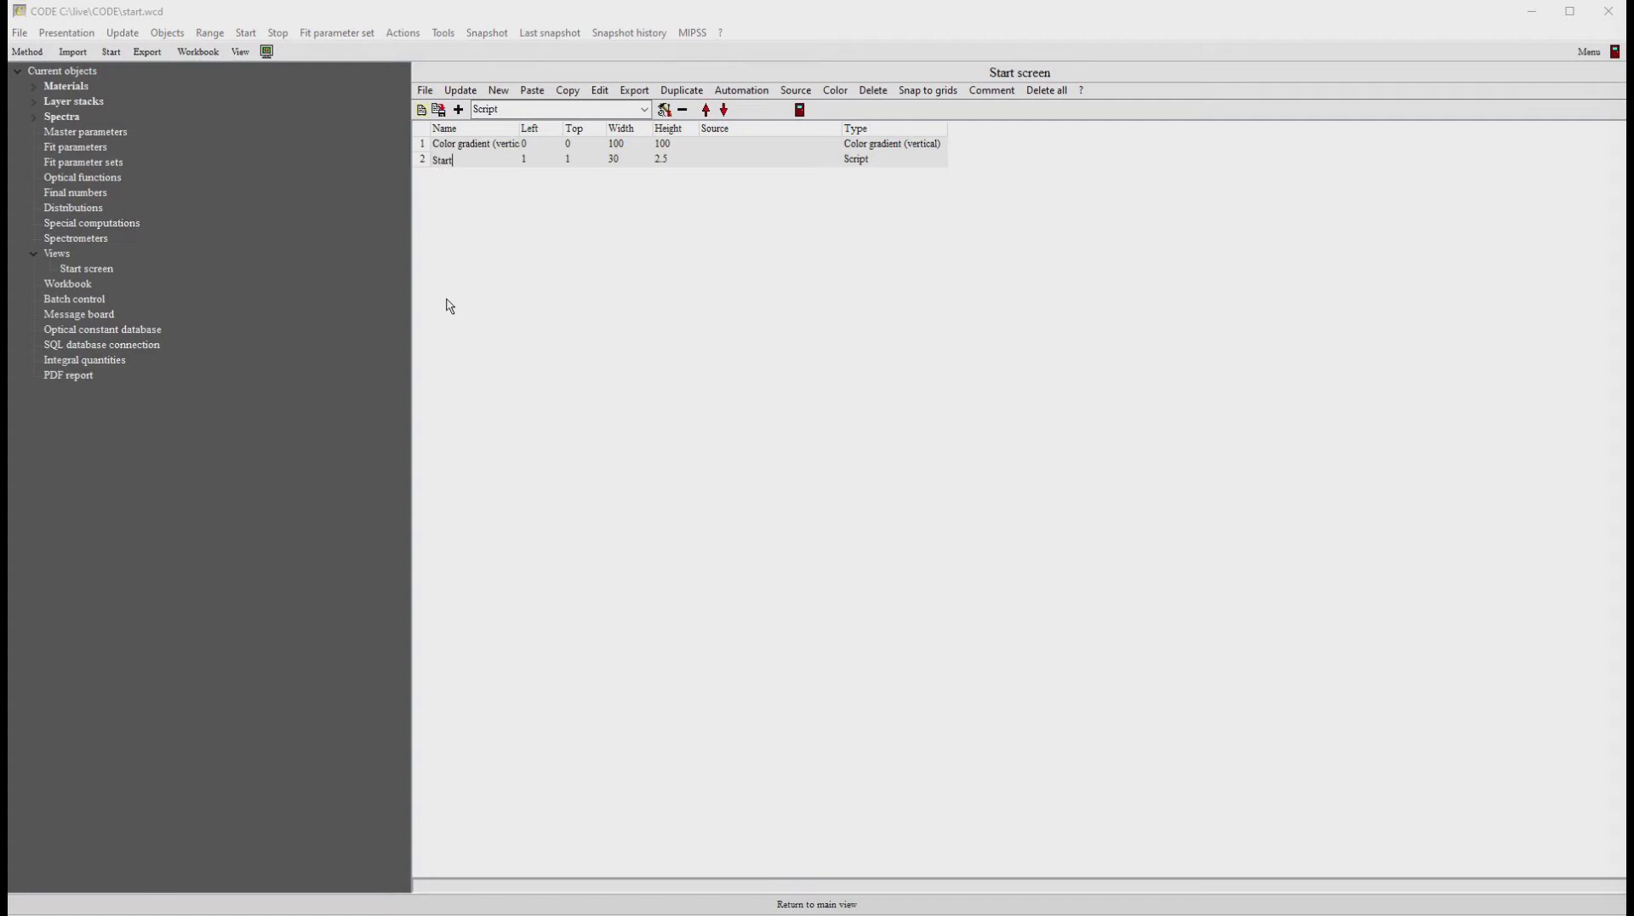
{"action": "key", "text": "Return"}
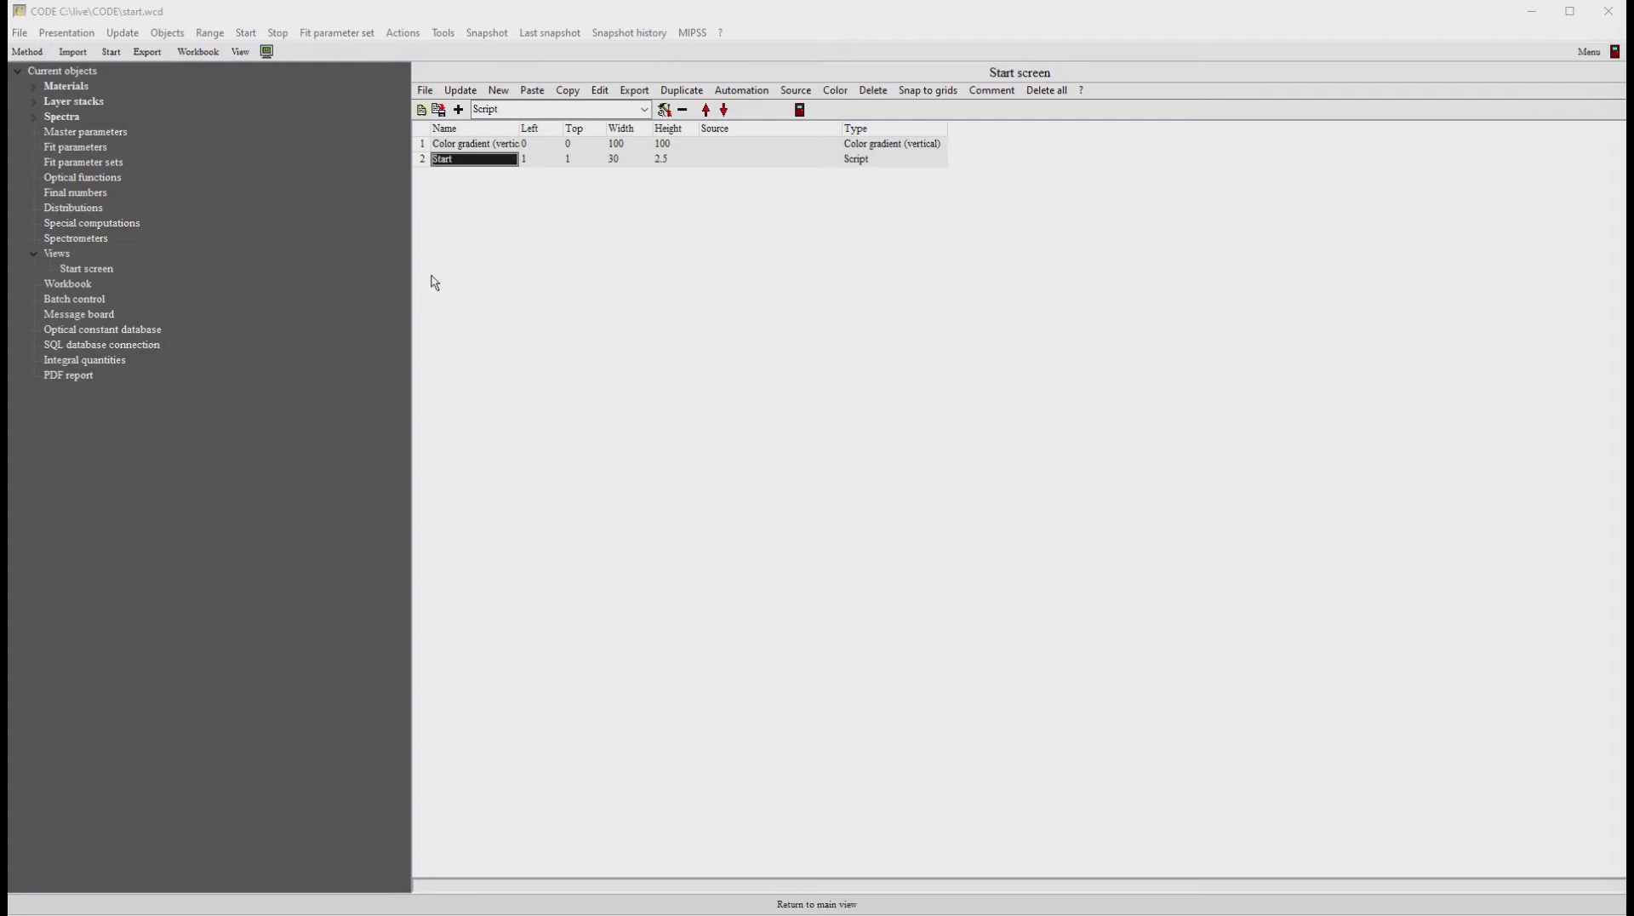
Step: Open the Start script for editing and enter the description "Start the time sequence"
{"action": "double_click", "coordinate": [562, 162]}
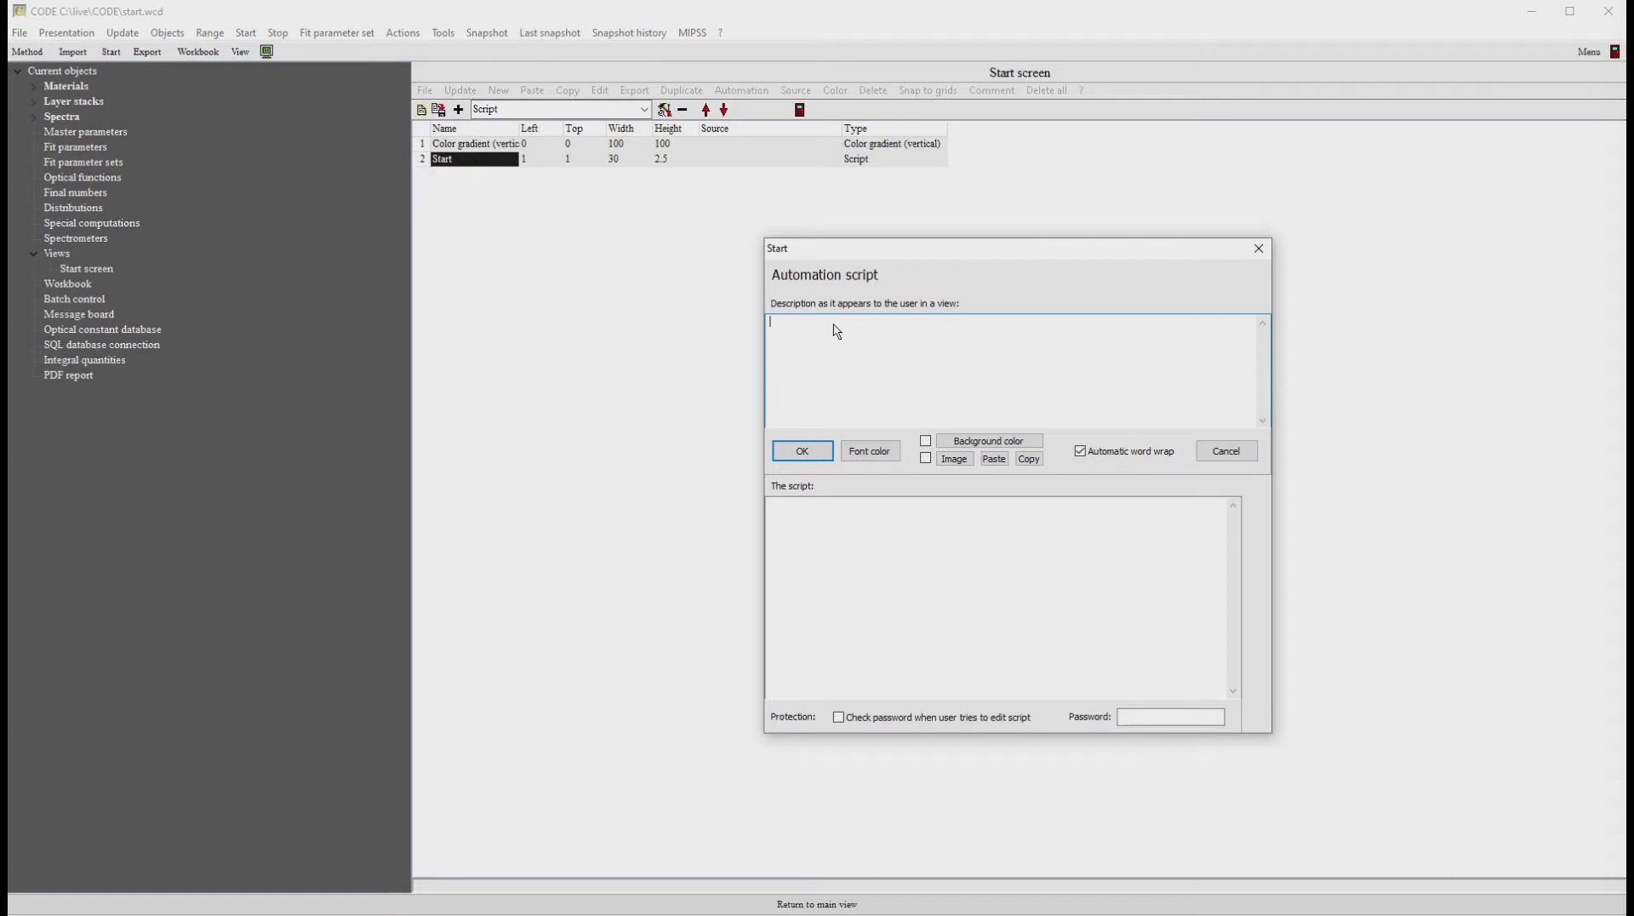
{"action": "type", "text": "STart"}
{"action": "key", "text": "BackSpace"}
{"action": "key", "text": "BackSpace"}
{"action": "key", "text": "BackSpace"}
{"action": "type", "text": "tart the timersequenc"}
Step: Enter "start automation timer" as the command of the Start script and accept the script
{"action": "left_click", "coordinate": [835, 521]}
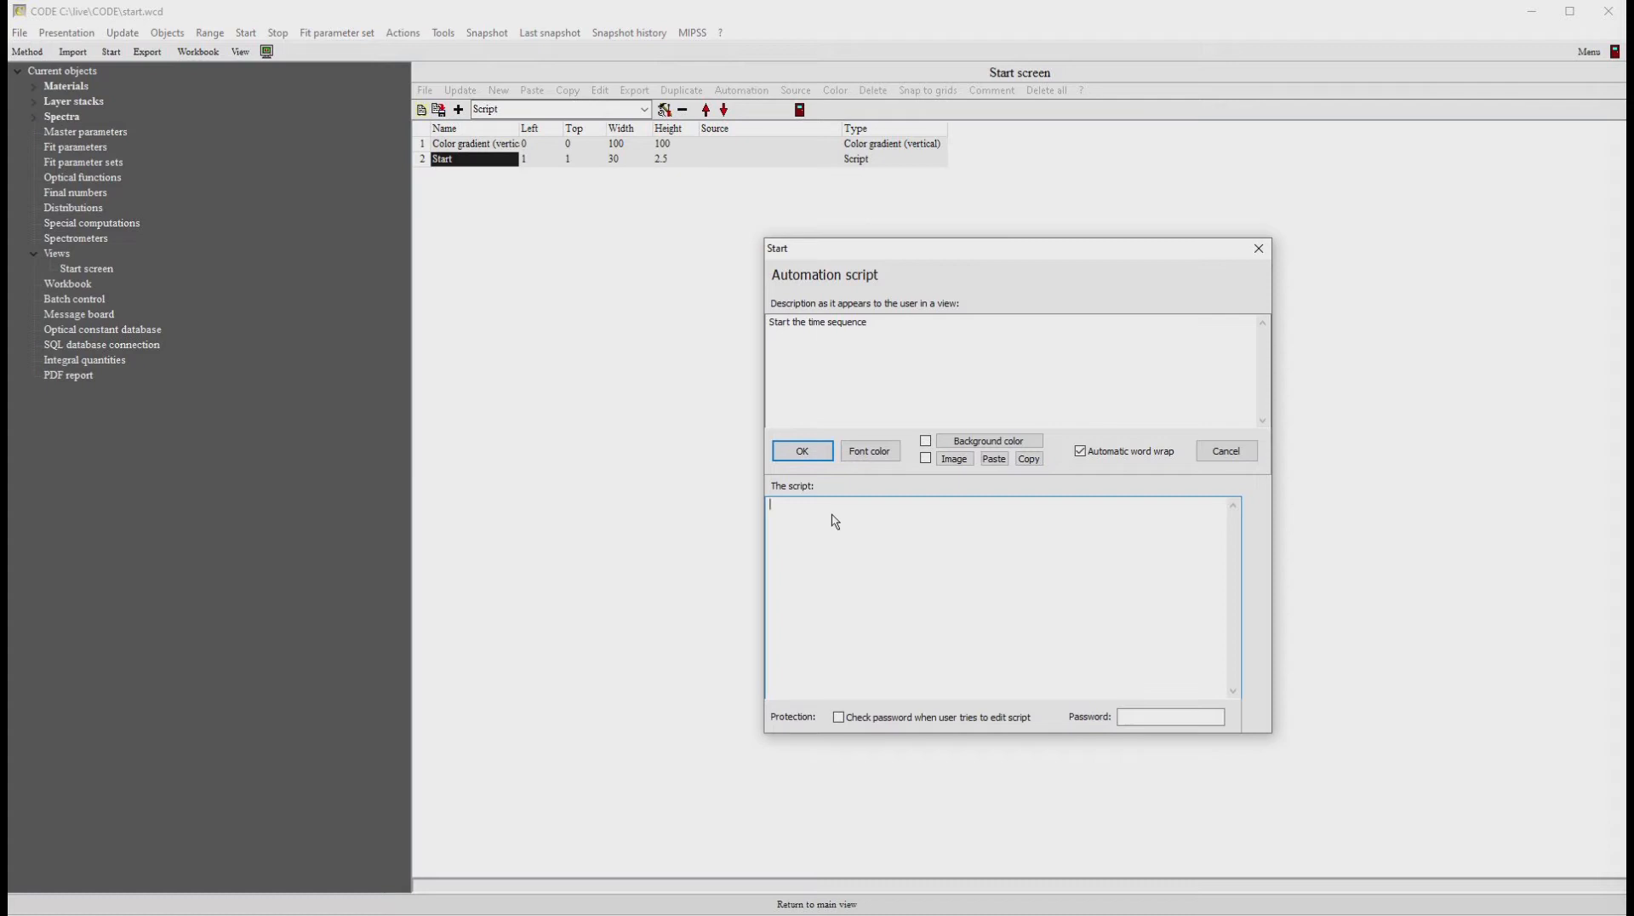
{"action": "type", "text": "start atuo"}
{"action": "key", "text": "BackSpace"}
{"action": "key", "text": "BackSpace"}
{"action": "type", "text": "utomation timer"}
{"action": "left_click", "coordinate": [811, 453]}
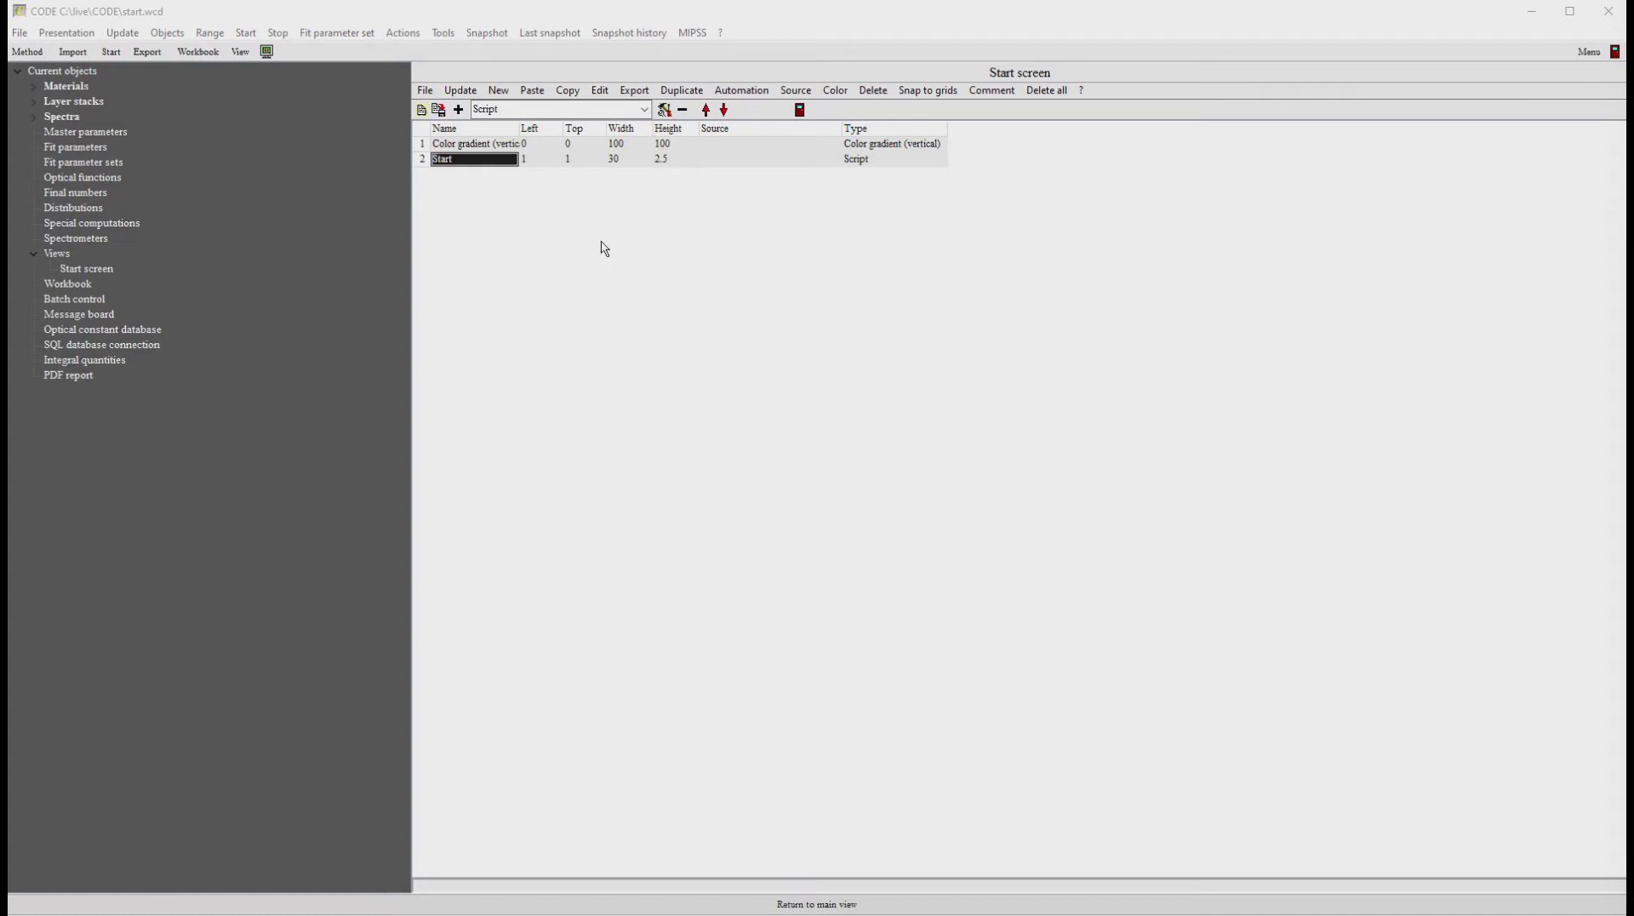
Step: Add an Automation button object to the Start screen view
{"action": "left_click", "coordinate": [644, 109]}
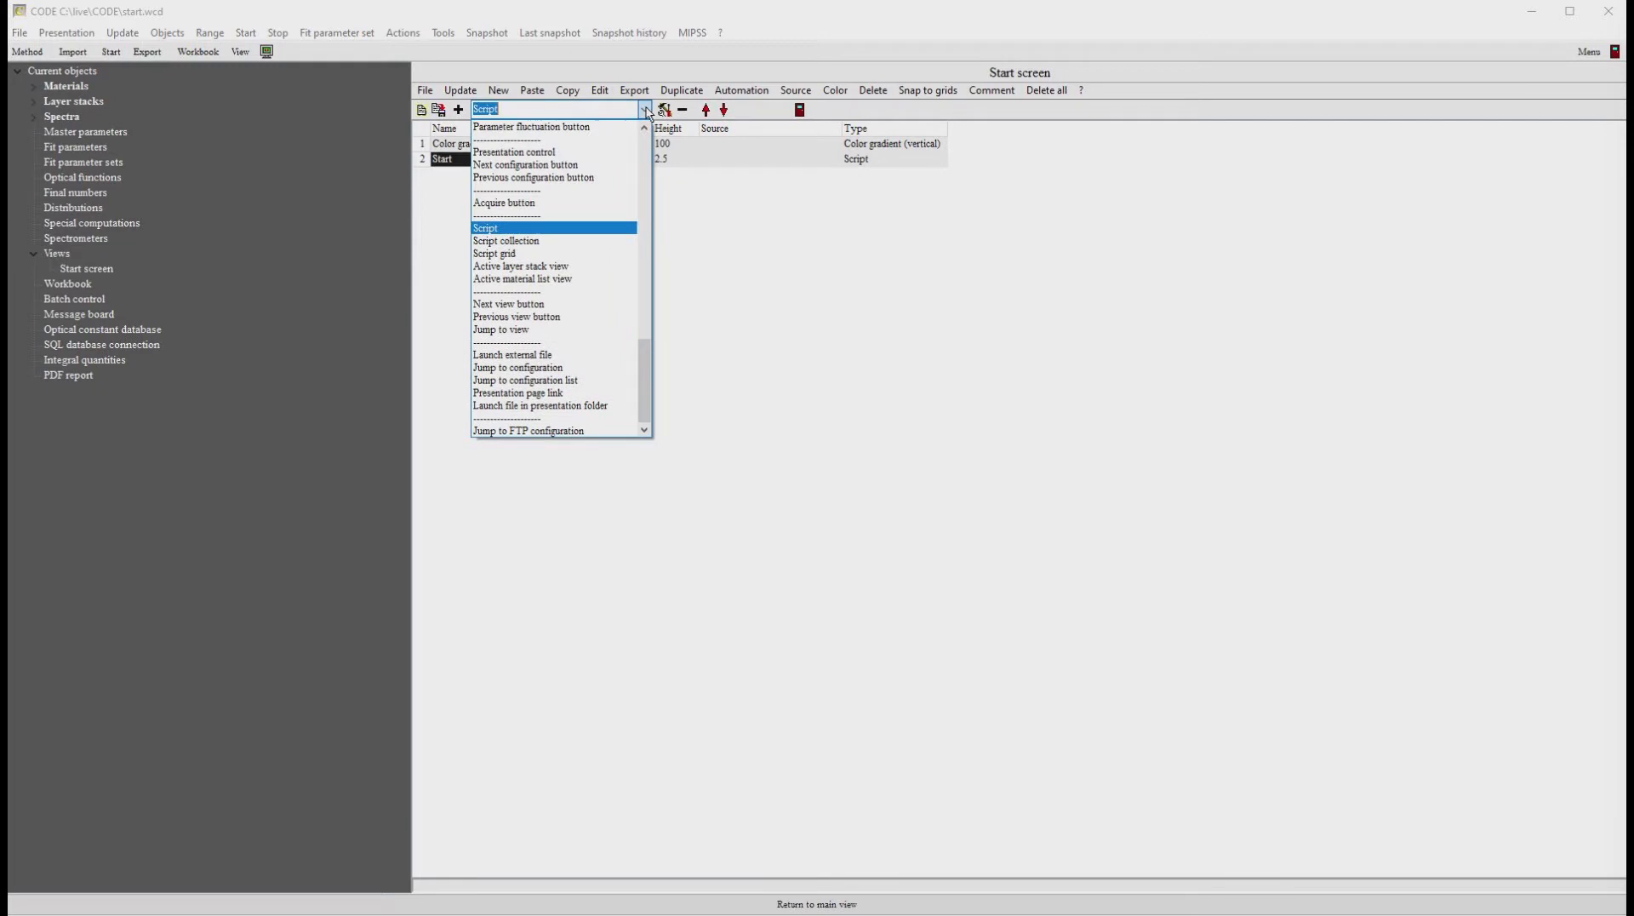
{"action": "left_click", "coordinate": [636, 367]}
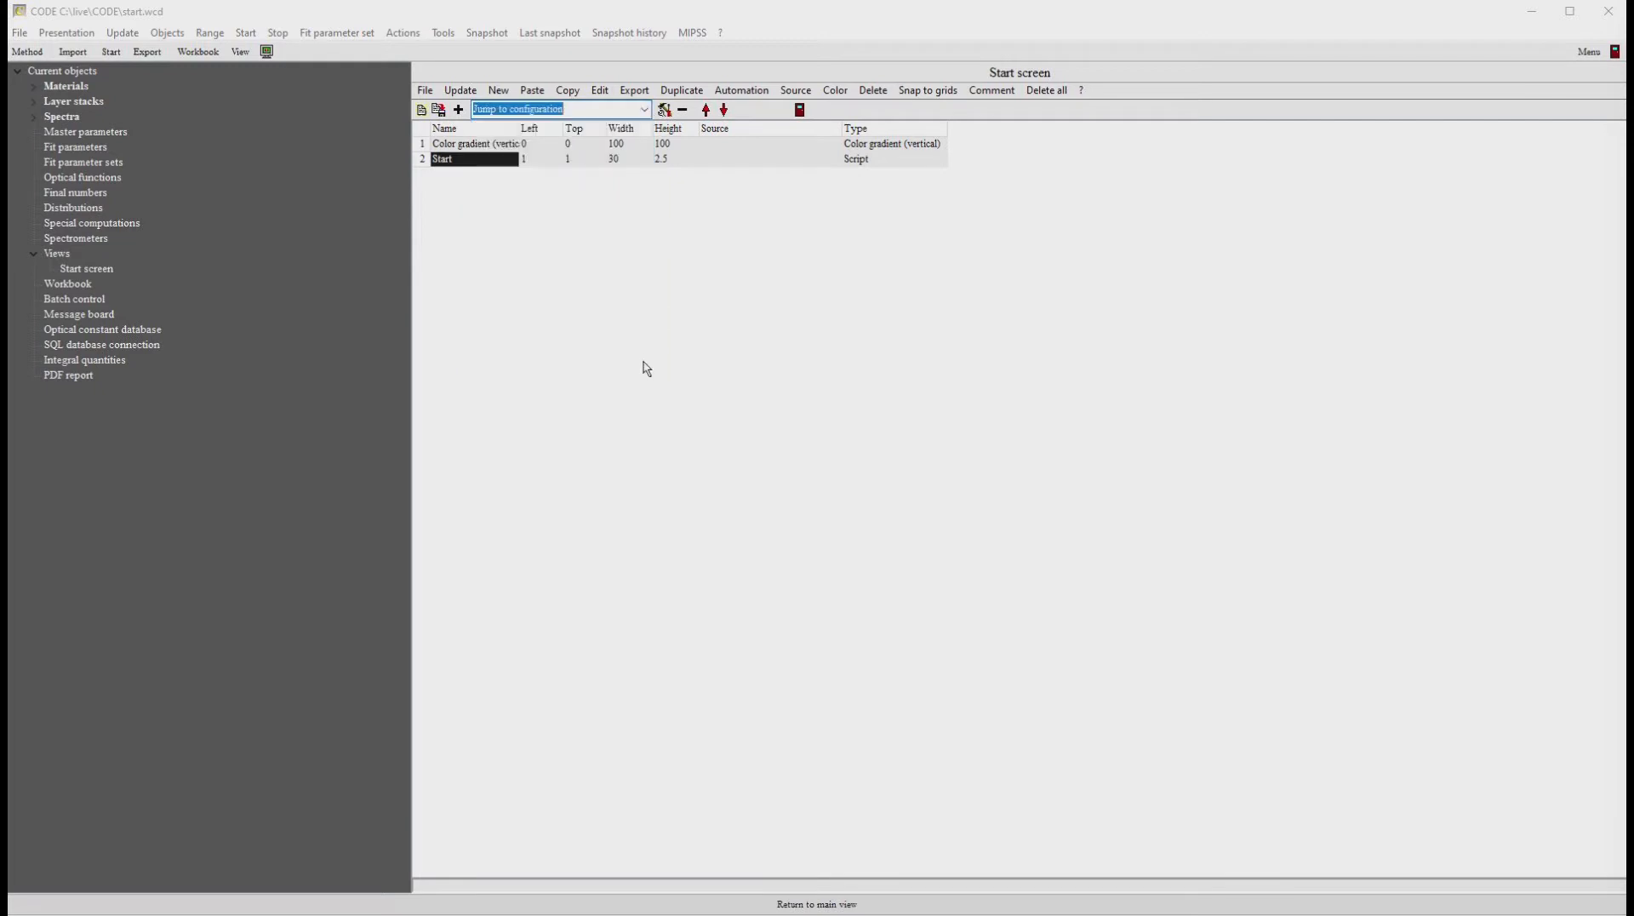
{"action": "left_click", "coordinate": [644, 109]}
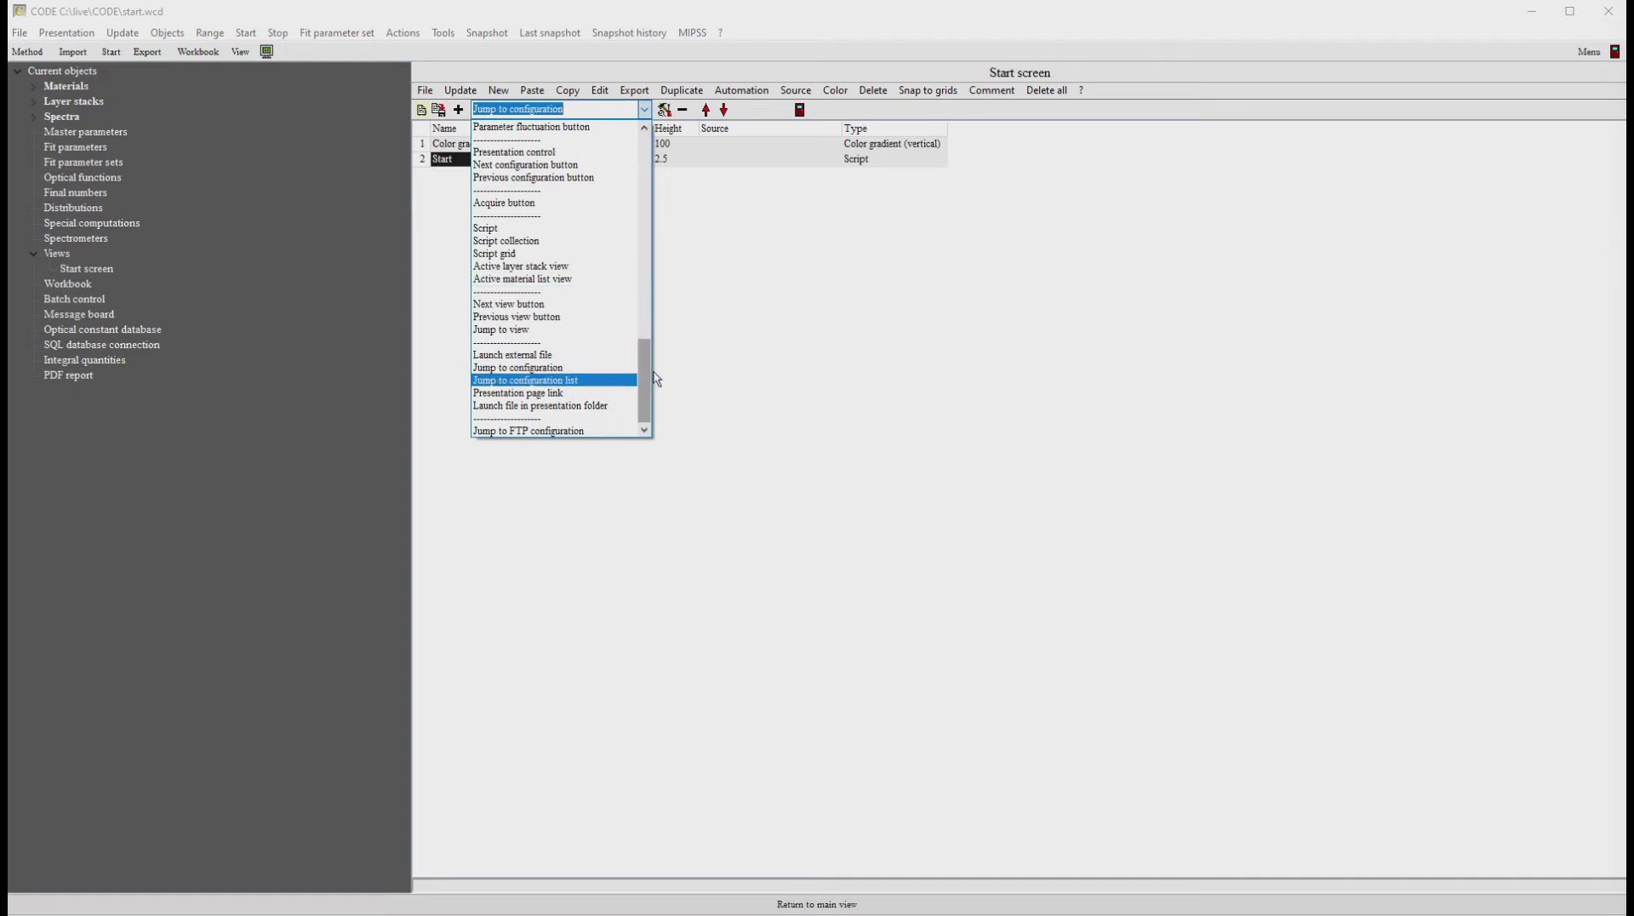
{"action": "scroll", "coordinate": [657, 374], "scroll_direction": "up", "scroll_amount": 5}
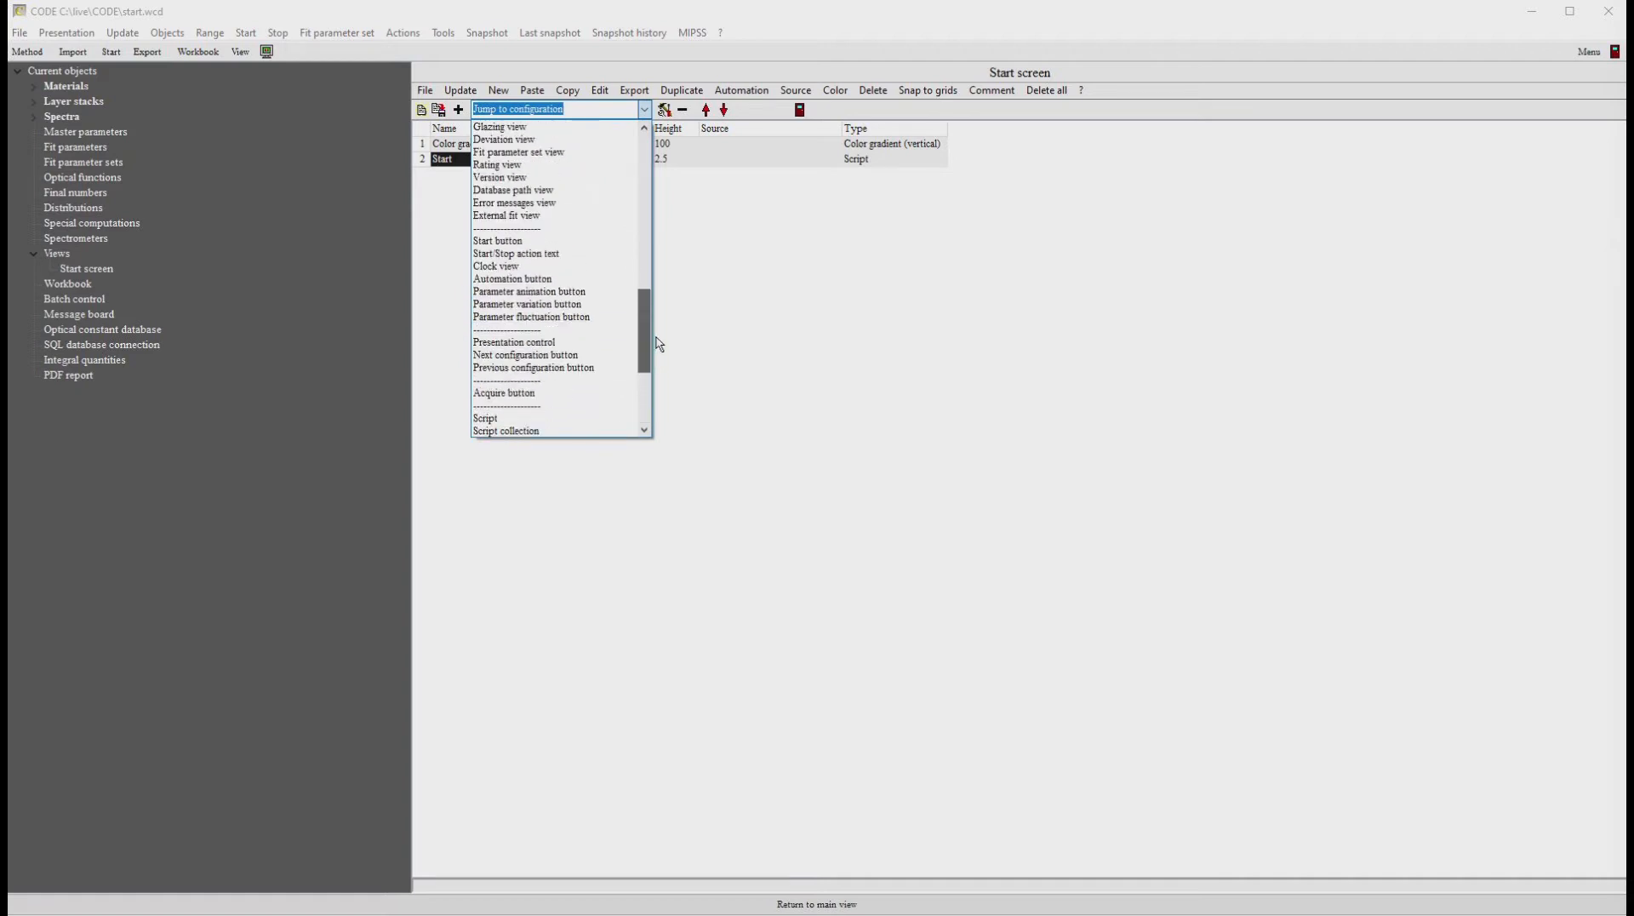
{"action": "left_click", "coordinate": [540, 281]}
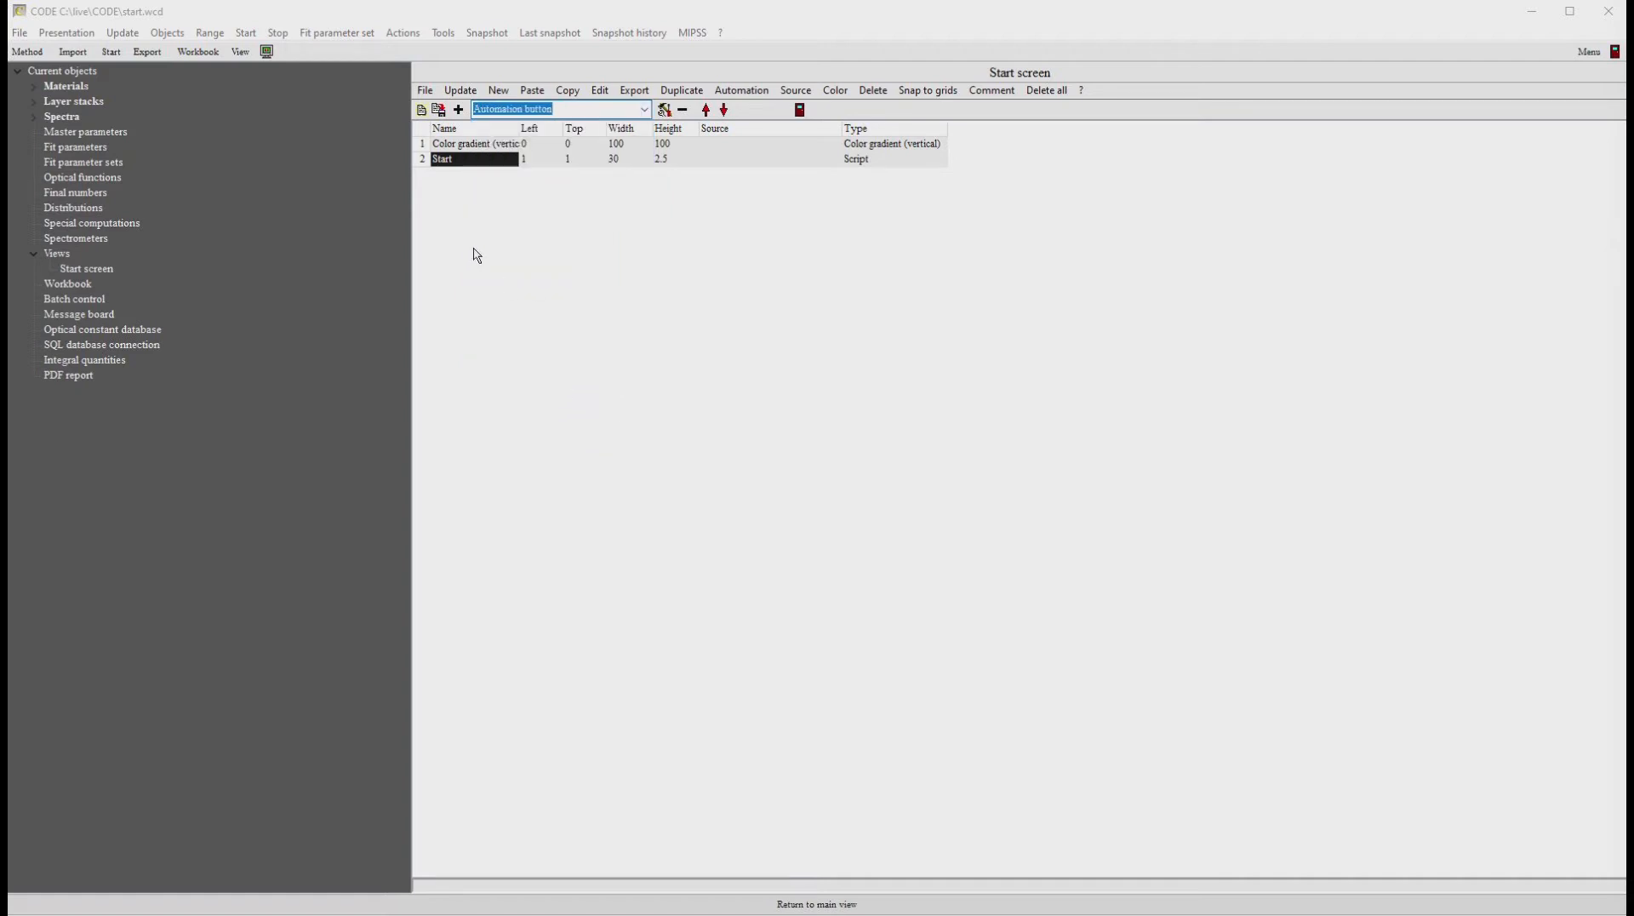
{"action": "left_click", "coordinate": [458, 109]}
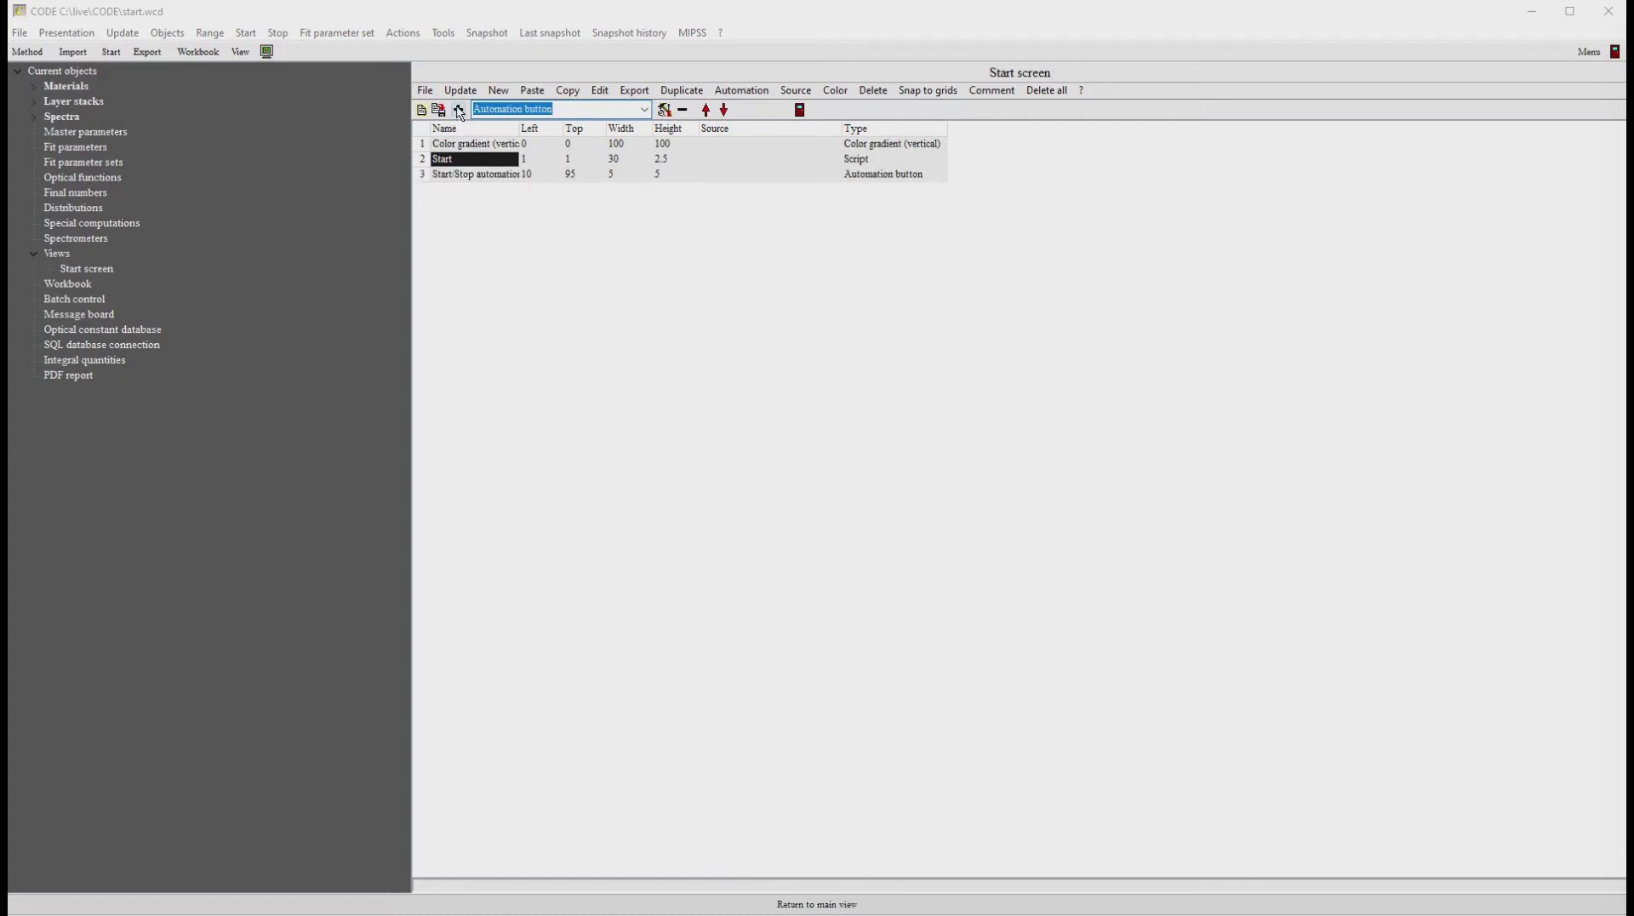
Step: Set the automation button's top position to 90, width to 10 and height to 10, and return to the main view
{"action": "left_click", "coordinate": [496, 176]}
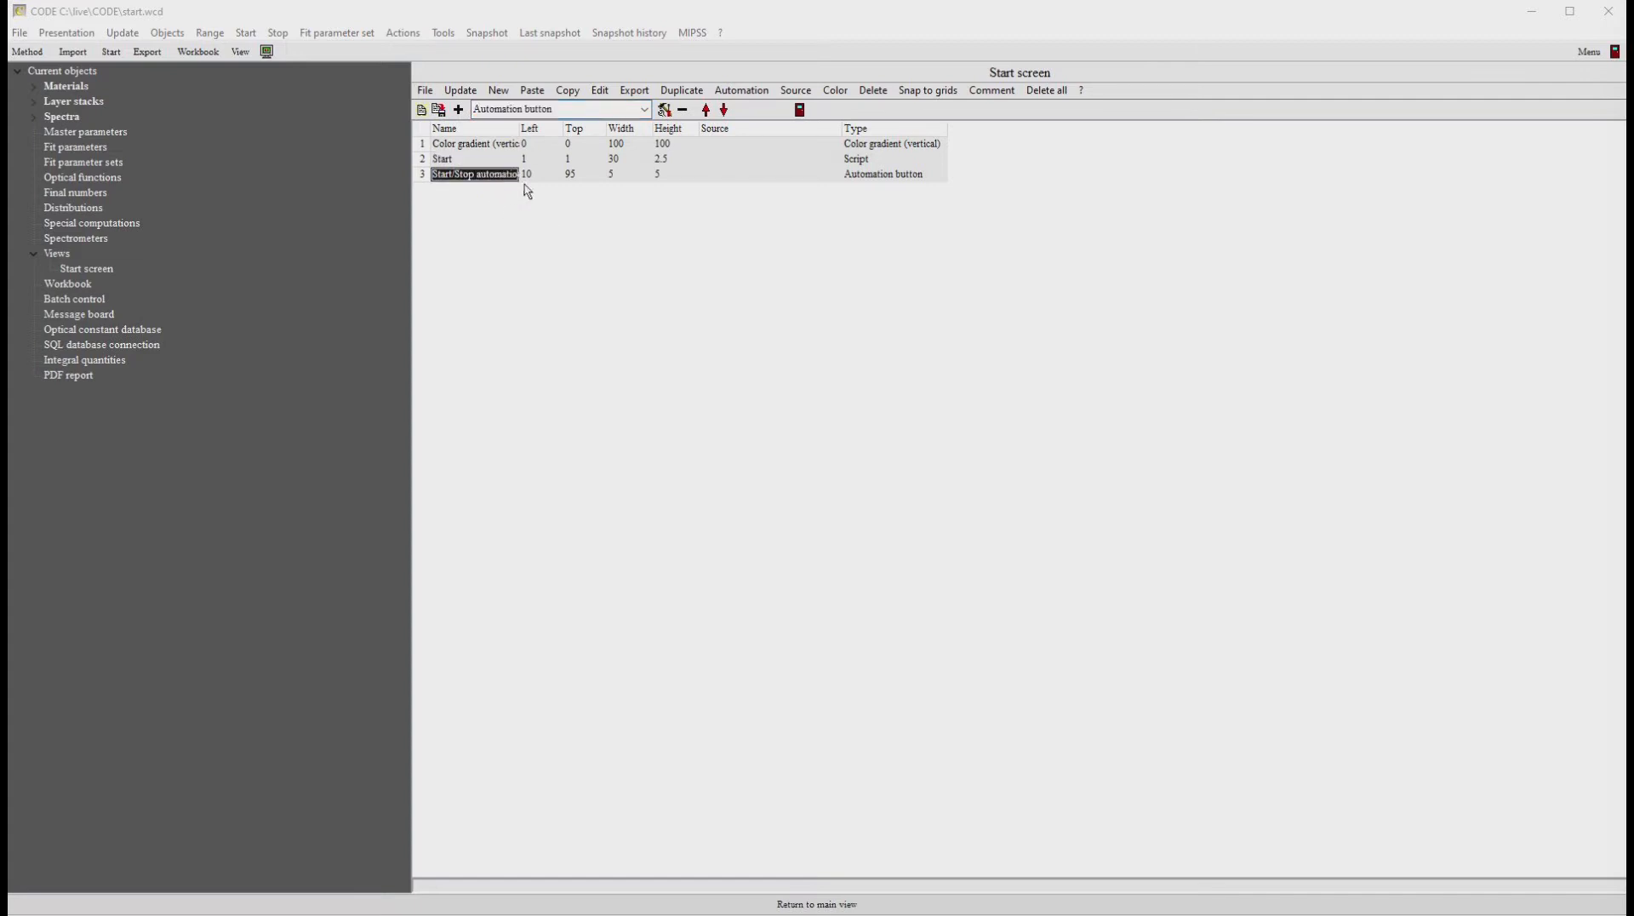
{"action": "left_click", "coordinate": [581, 176]}
{"action": "type", "text": "90"}
{"action": "key", "text": "Return"}
{"action": "key", "text": "Tab"}
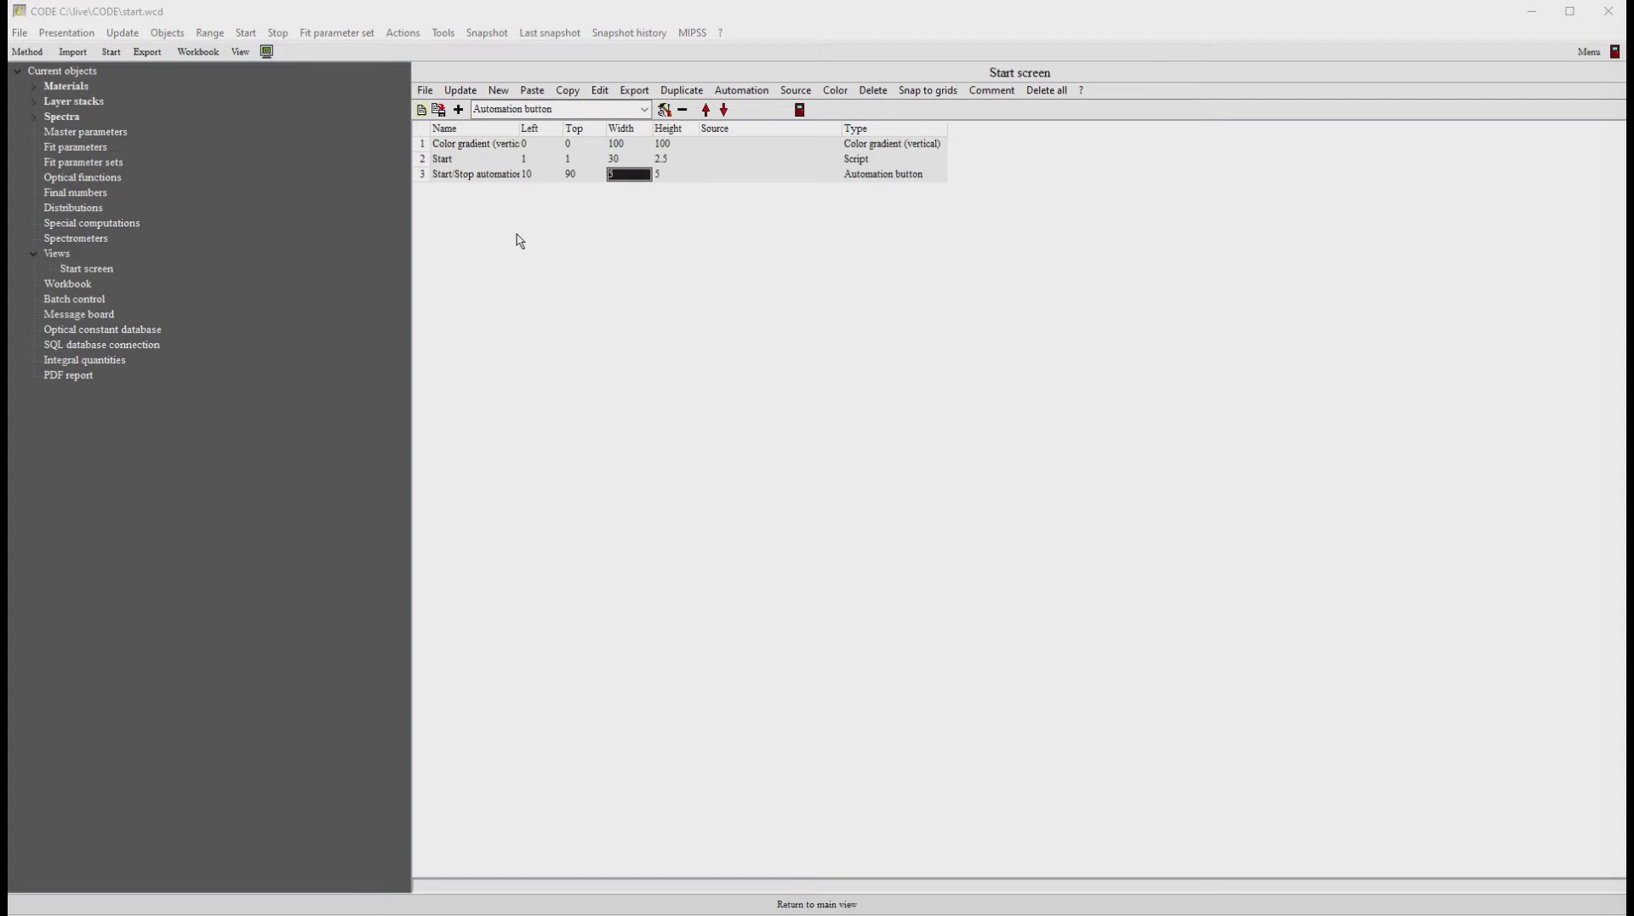
{"action": "type", "text": "10"}
{"action": "key", "text": "Tab"}
{"action": "type", "text": "10"}
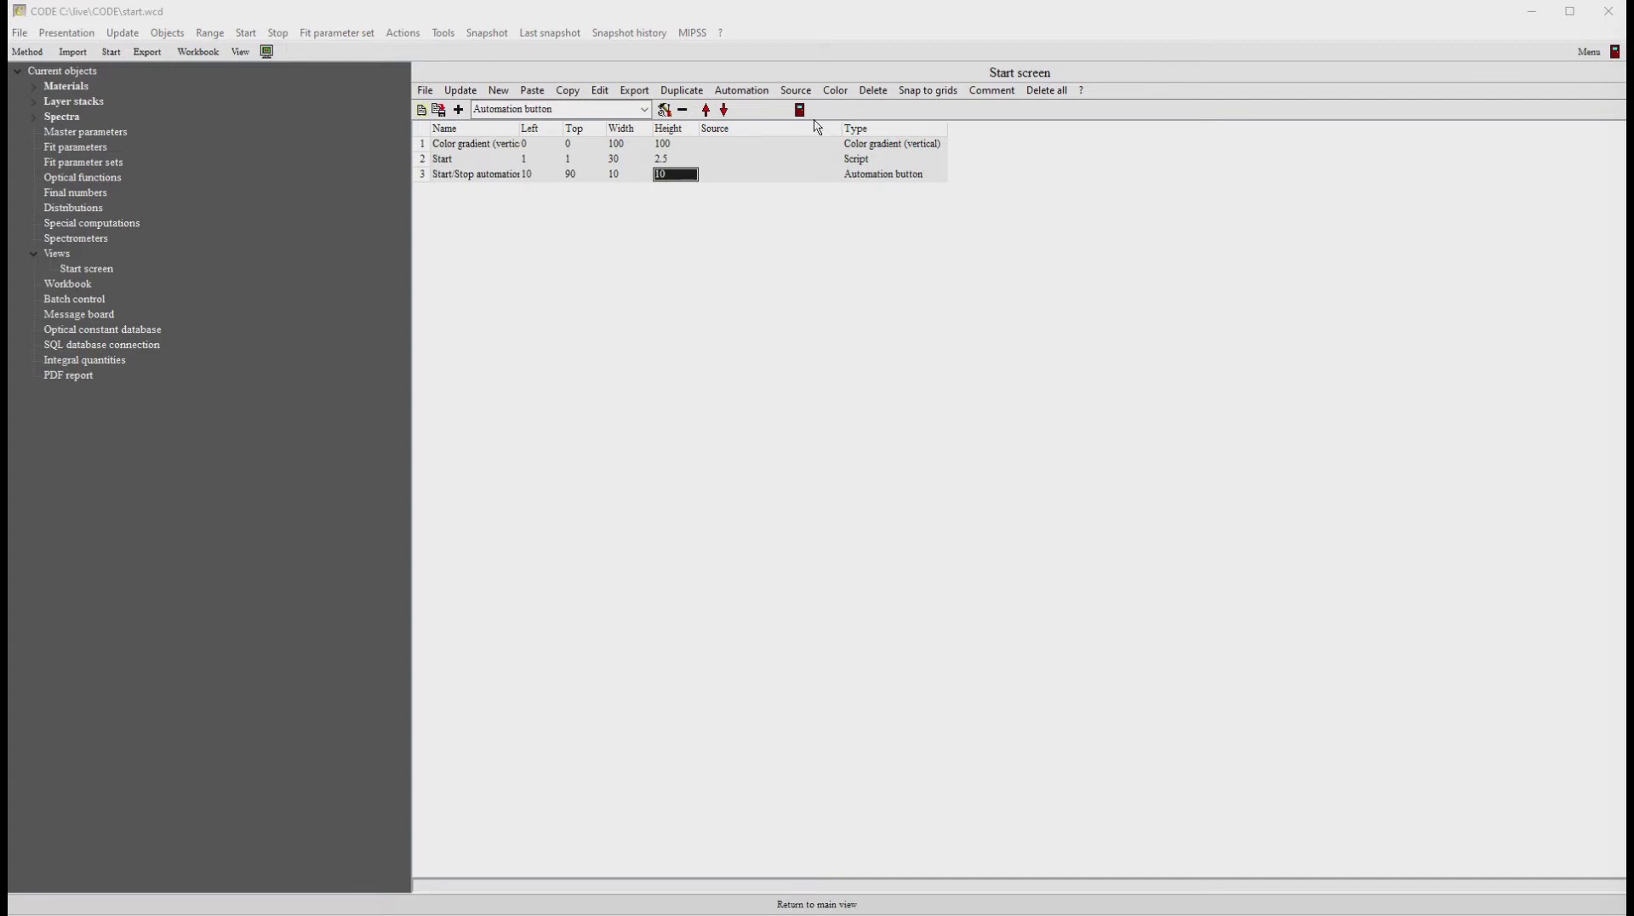
{"action": "left_click", "coordinate": [389, 906]}
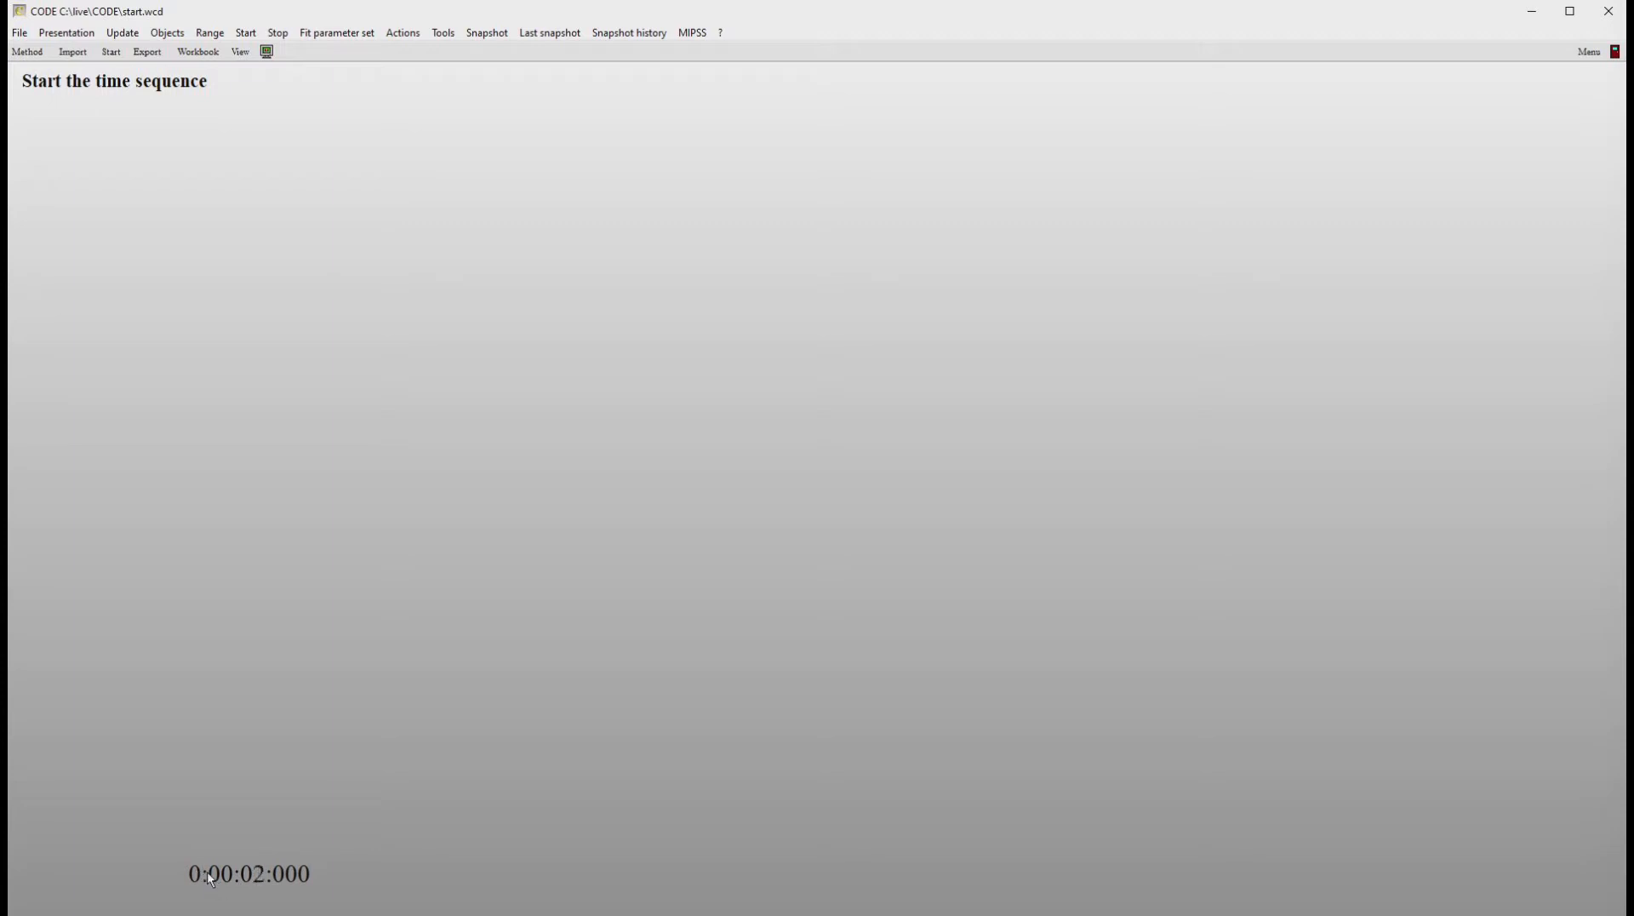
Step: Open the Start screen object list and set the Start script's left to 60, top to 10, width to 20 and height to 3
{"action": "right_click", "coordinate": [294, 594]}
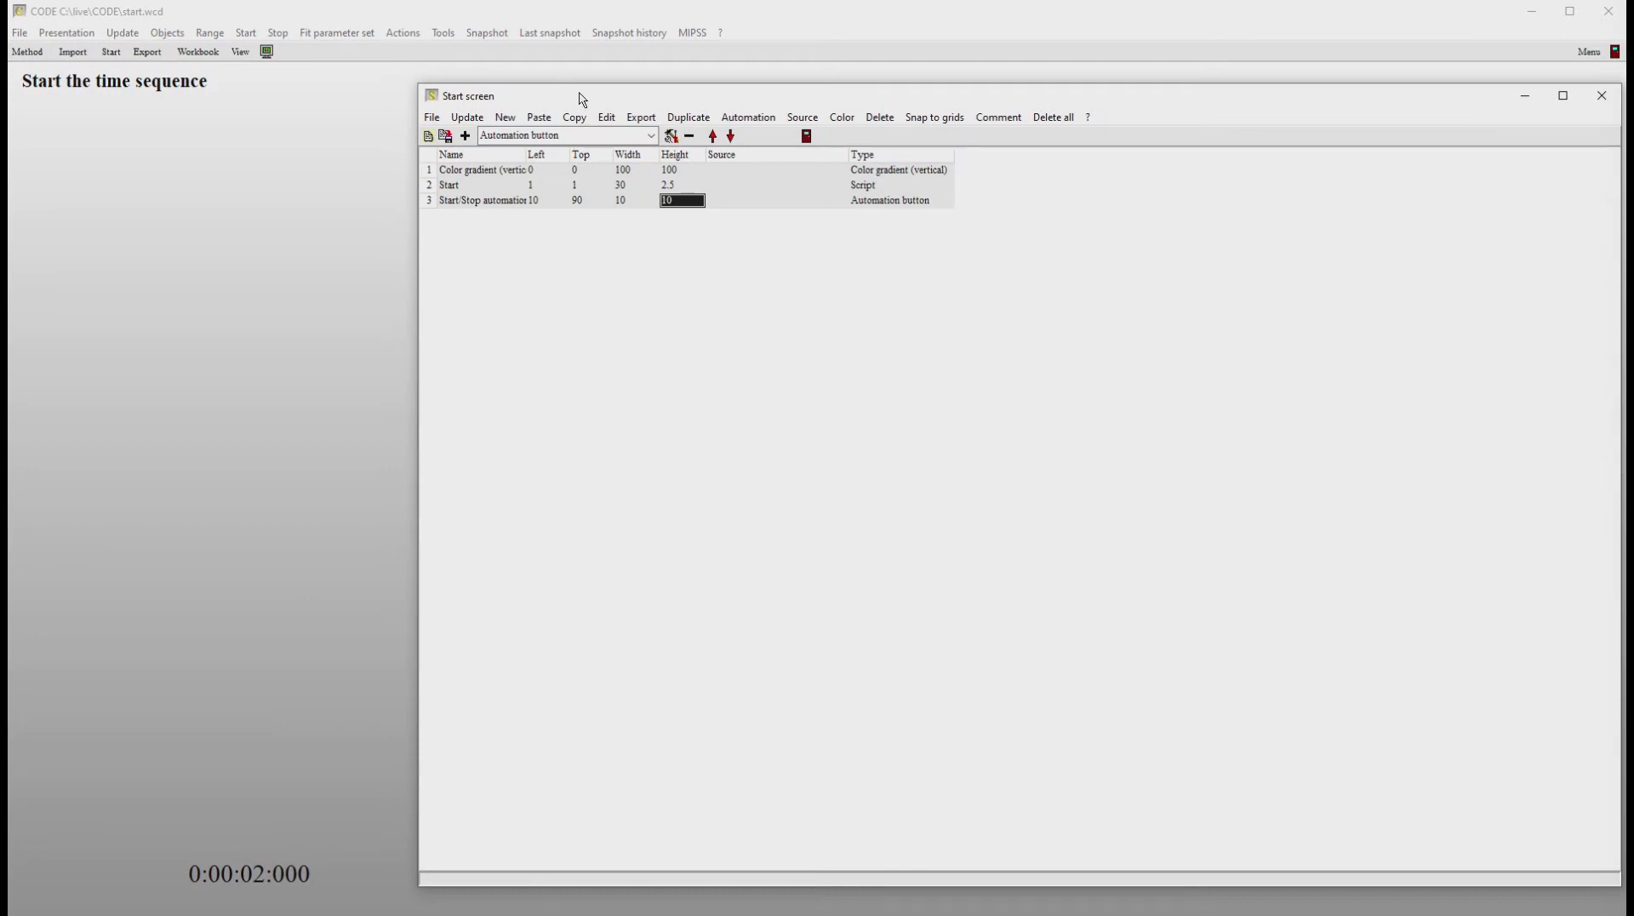
{"action": "left_click_drag", "start_coordinate": [579, 94], "coordinate": [564, 99]}
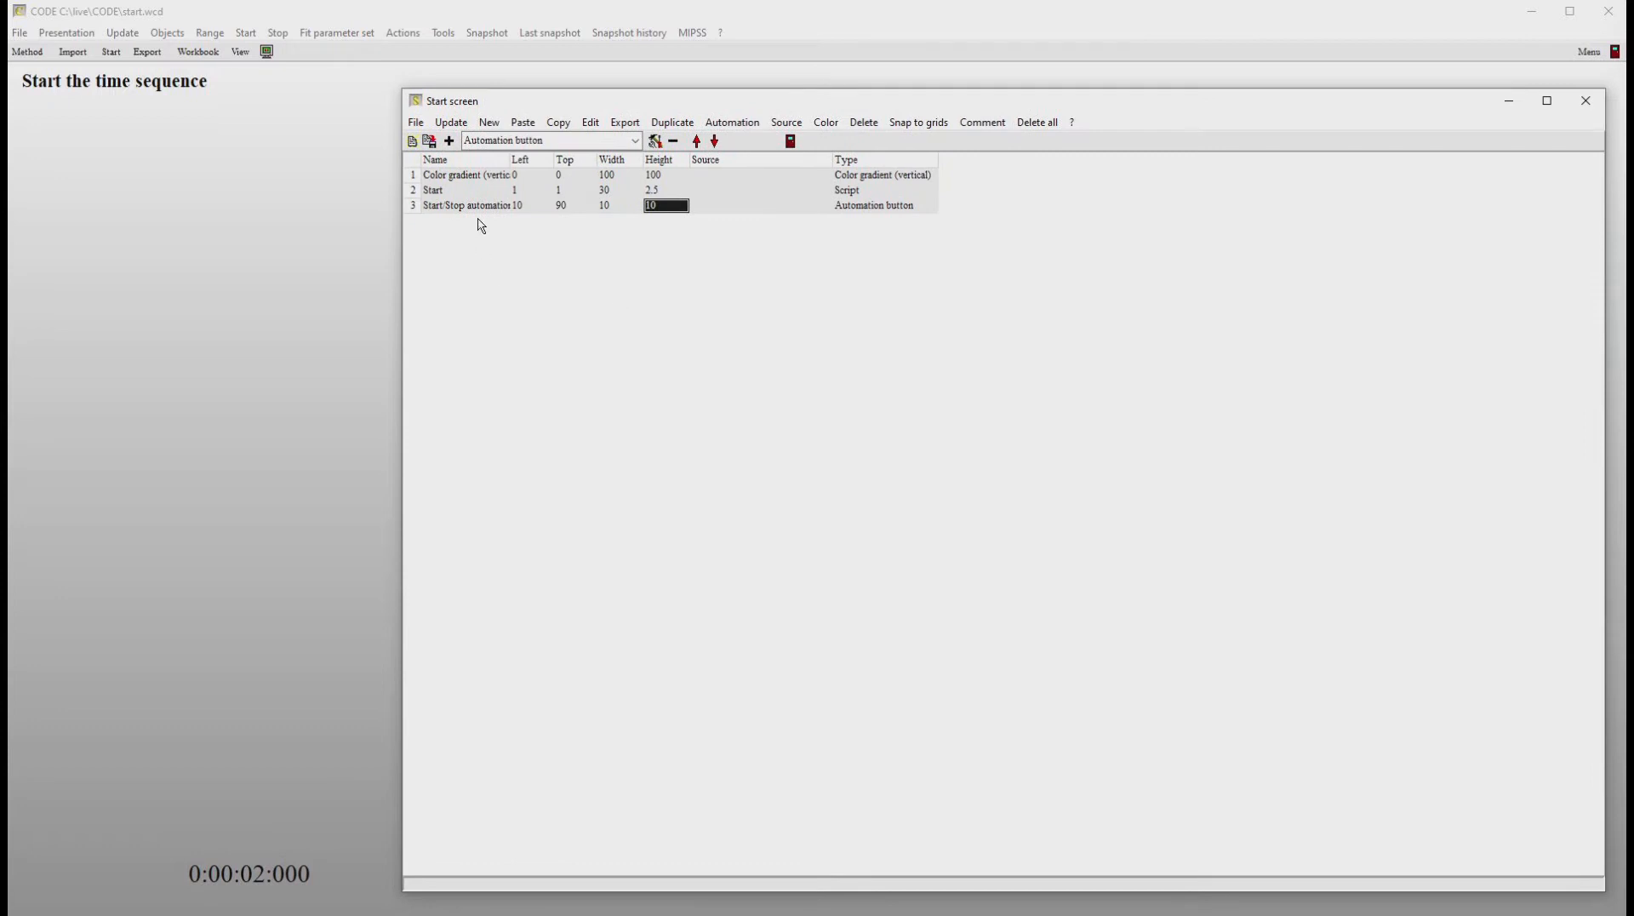
{"action": "left_click", "coordinate": [463, 191]}
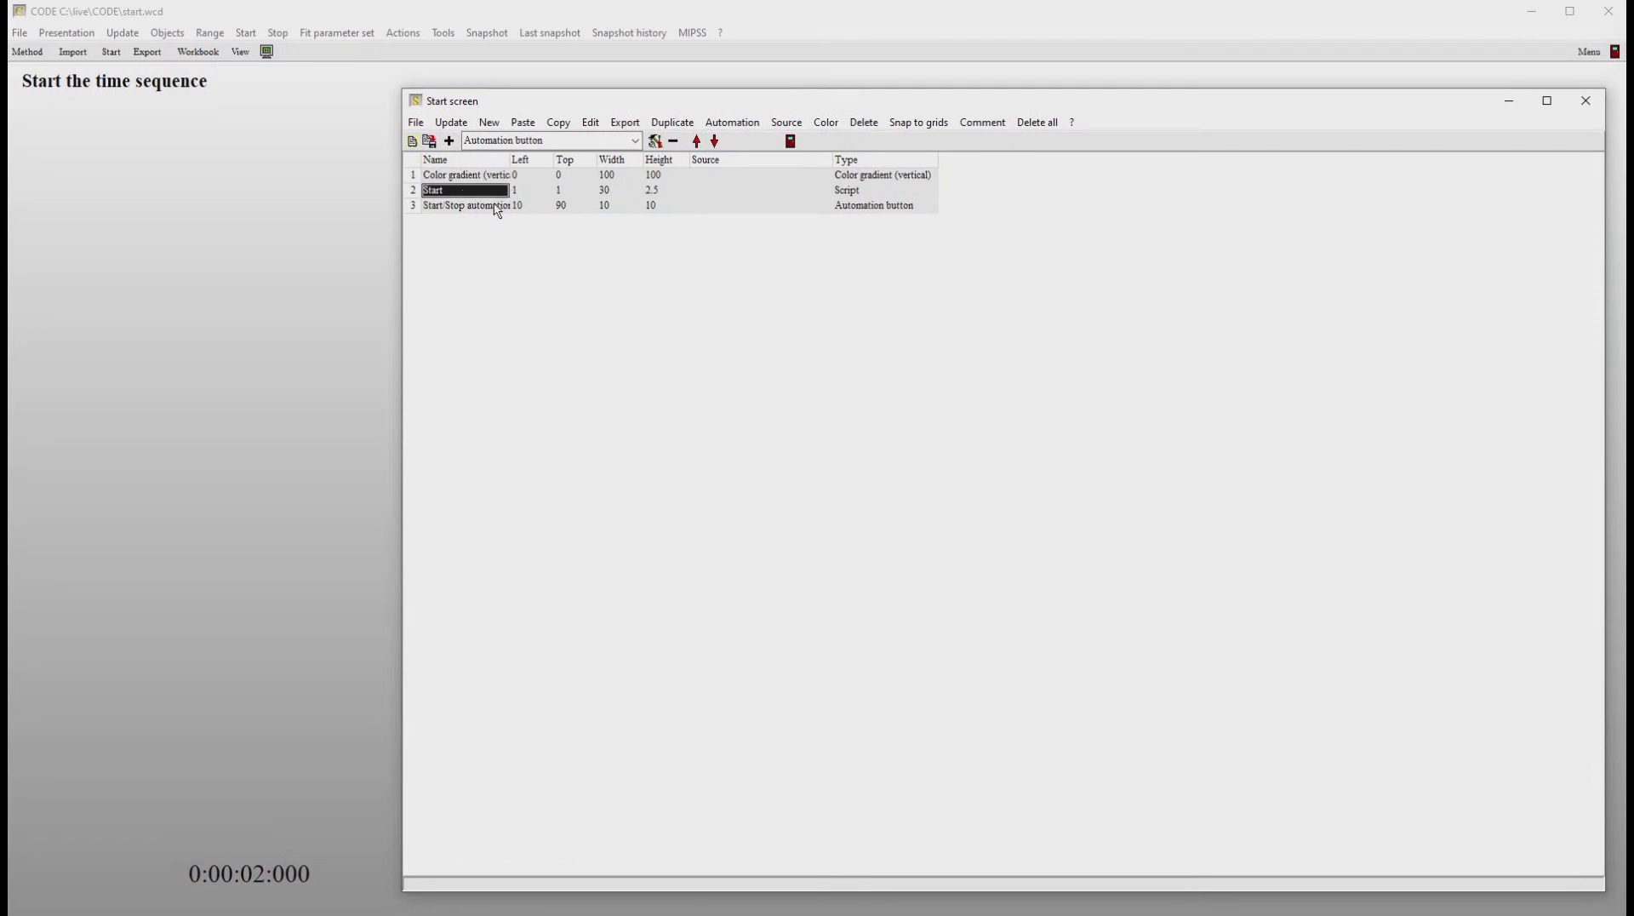
{"action": "left_click", "coordinate": [516, 194]}
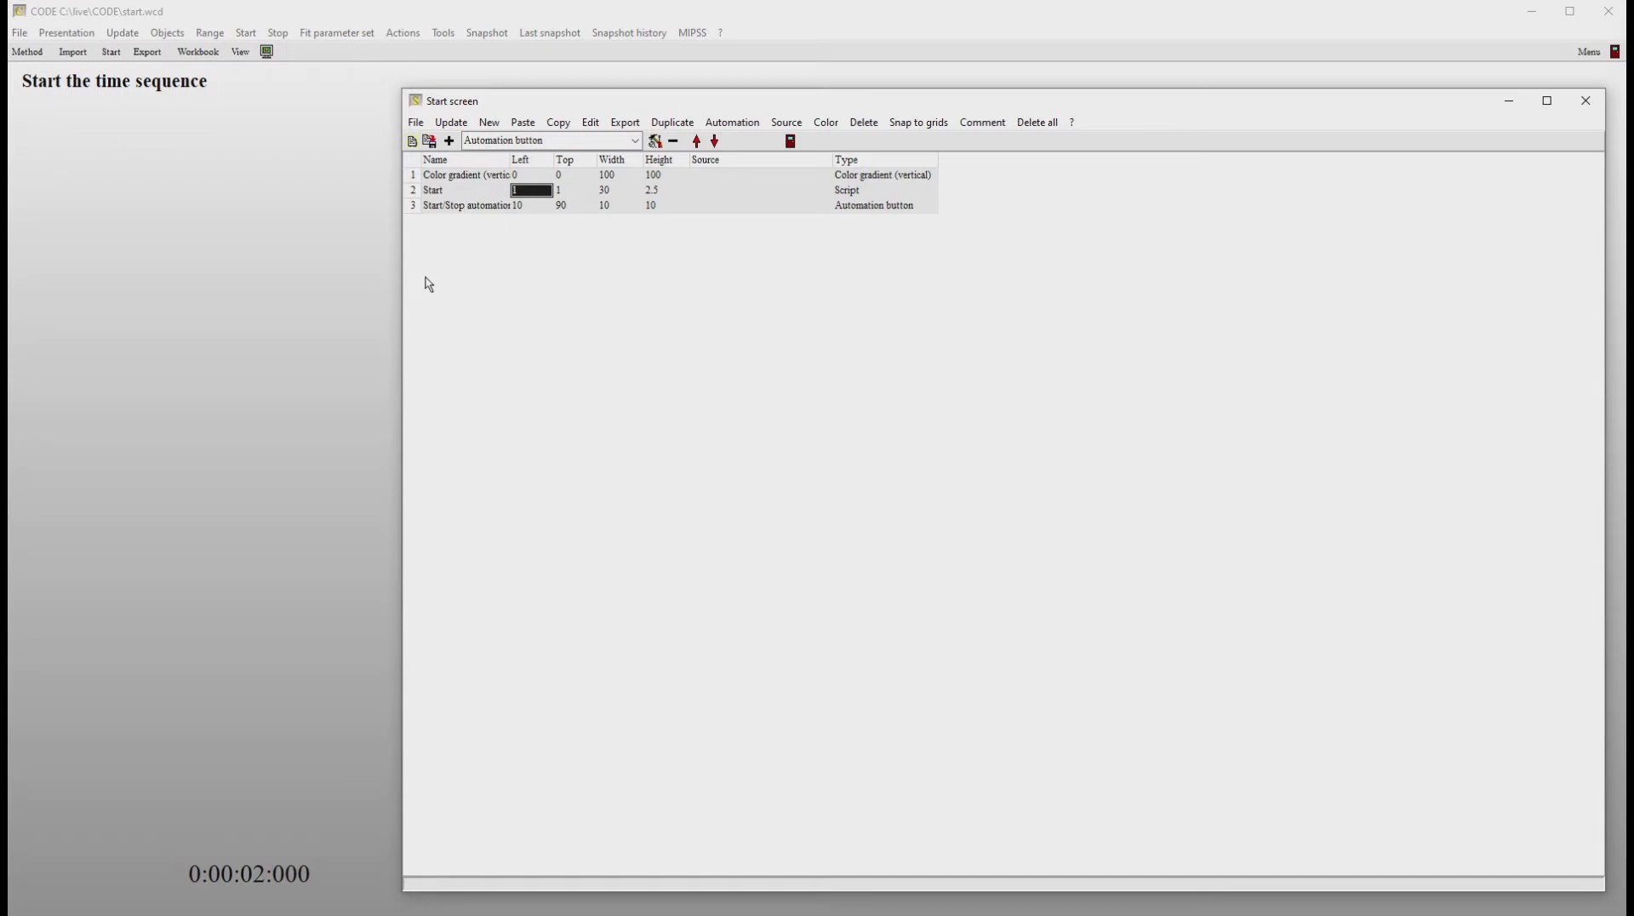
{"action": "type", "text": "60"}
{"action": "key", "text": "Tab"}
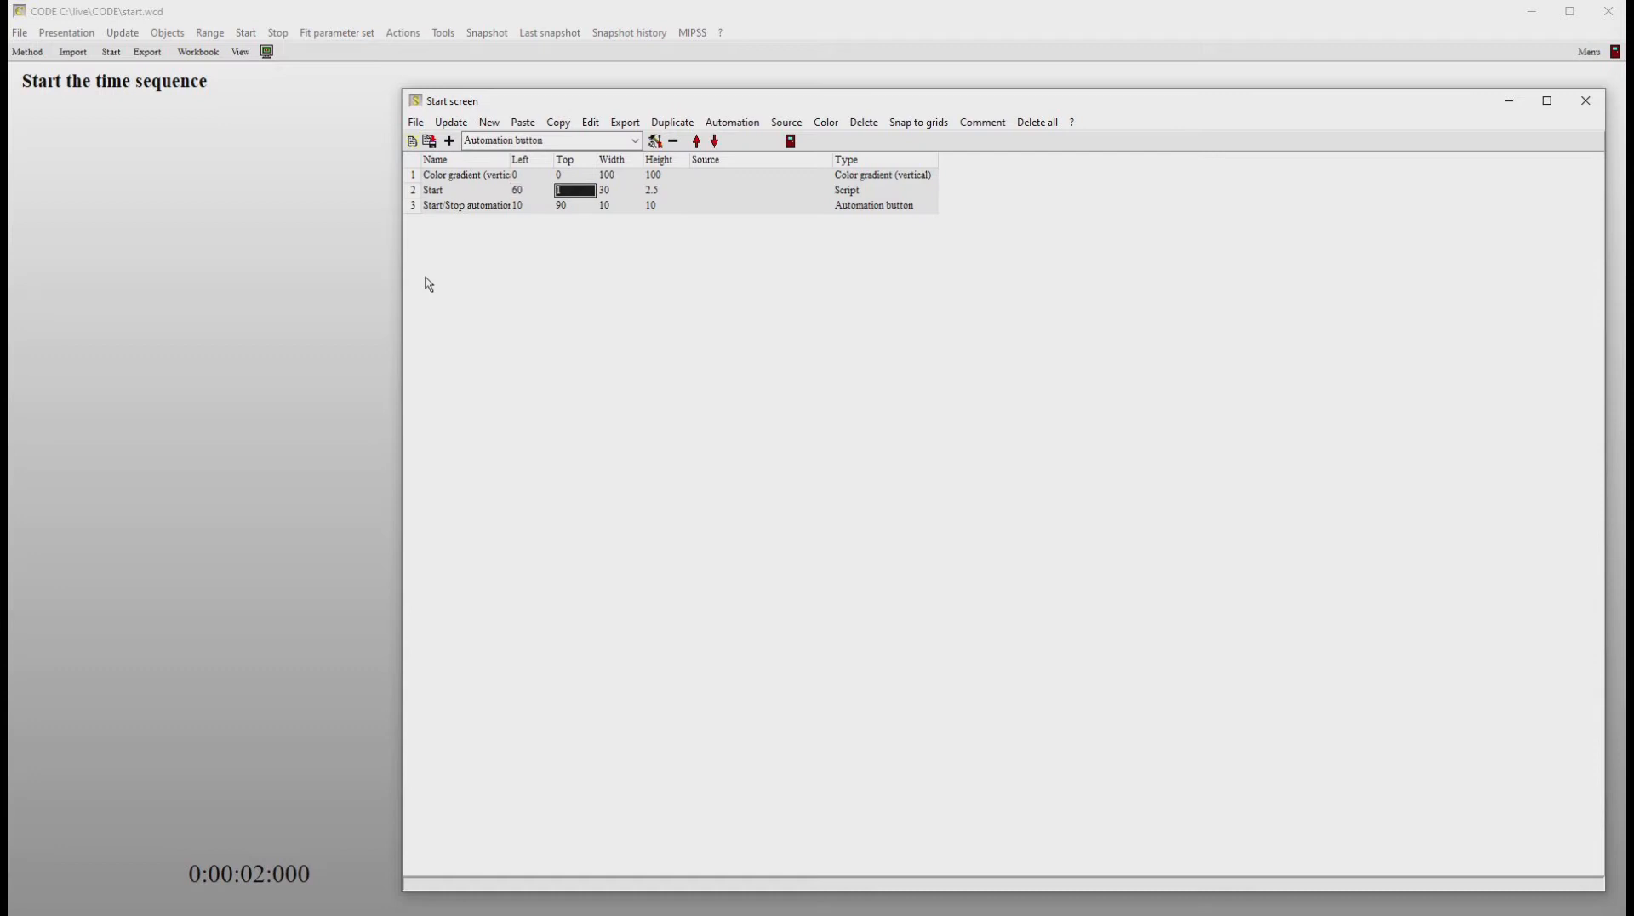
{"action": "type", "text": "10"}
{"action": "key", "text": "Return"}
{"action": "key", "text": "Tab"}
{"action": "type", "text": "20"}
{"action": "key", "text": "Return"}
{"action": "key", "text": "Tab"}
{"action": "type", "text": "3"}
{"action": "key", "text": "Return"}
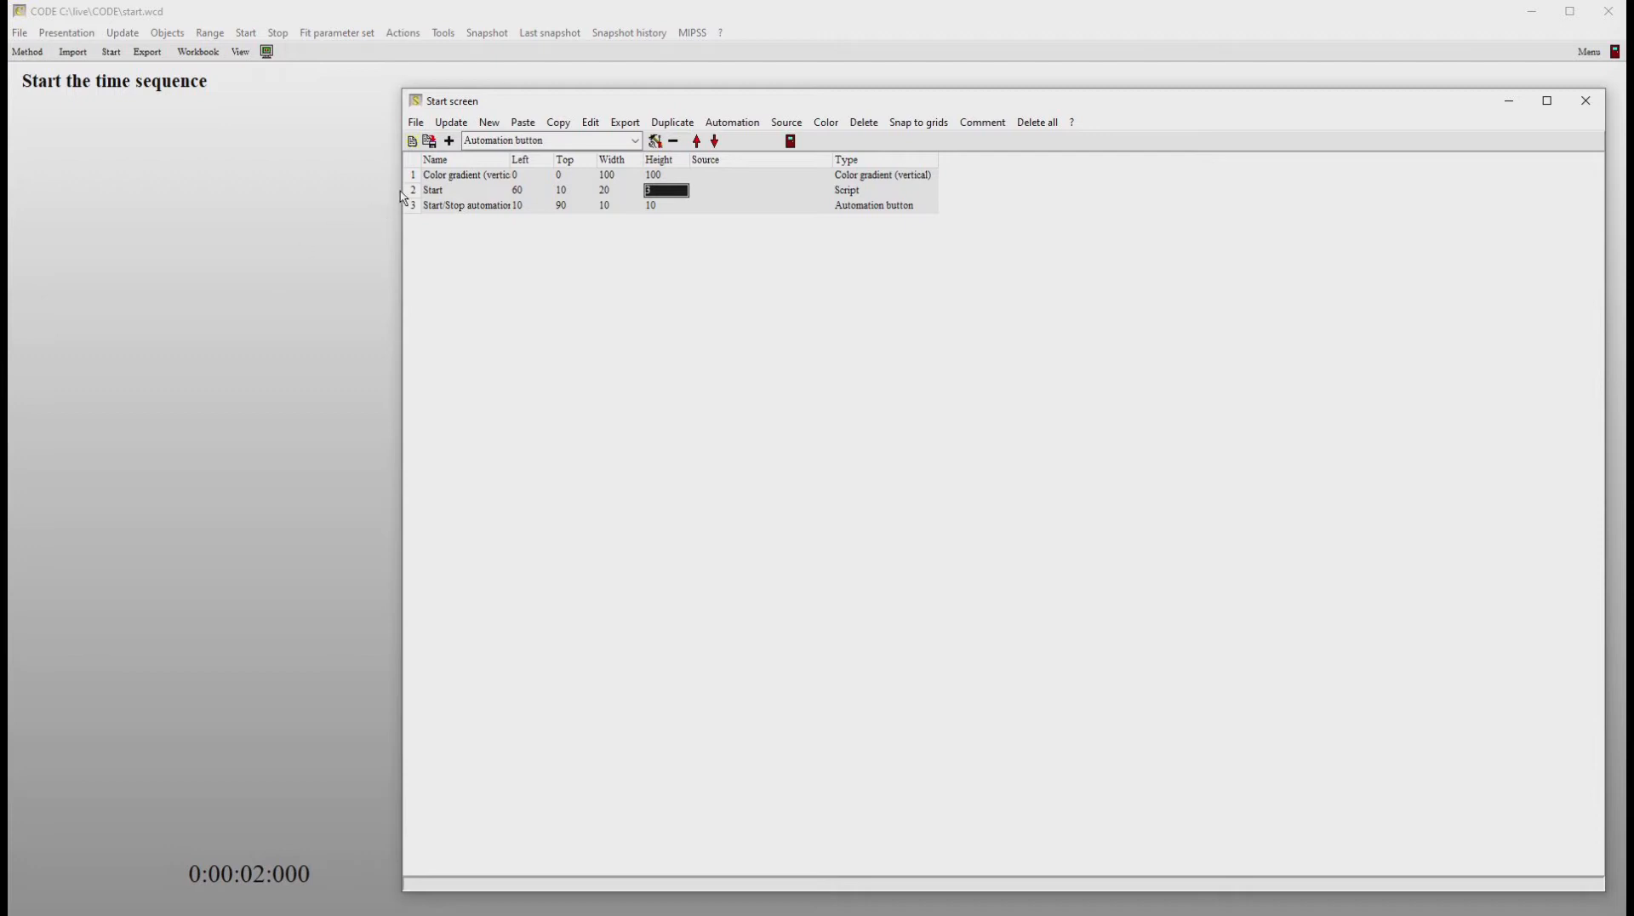
Step: Duplicate the Start script as "Stop" with top position 15, and move it directly below the Start script in the list
{"action": "left_click", "coordinate": [692, 128]}
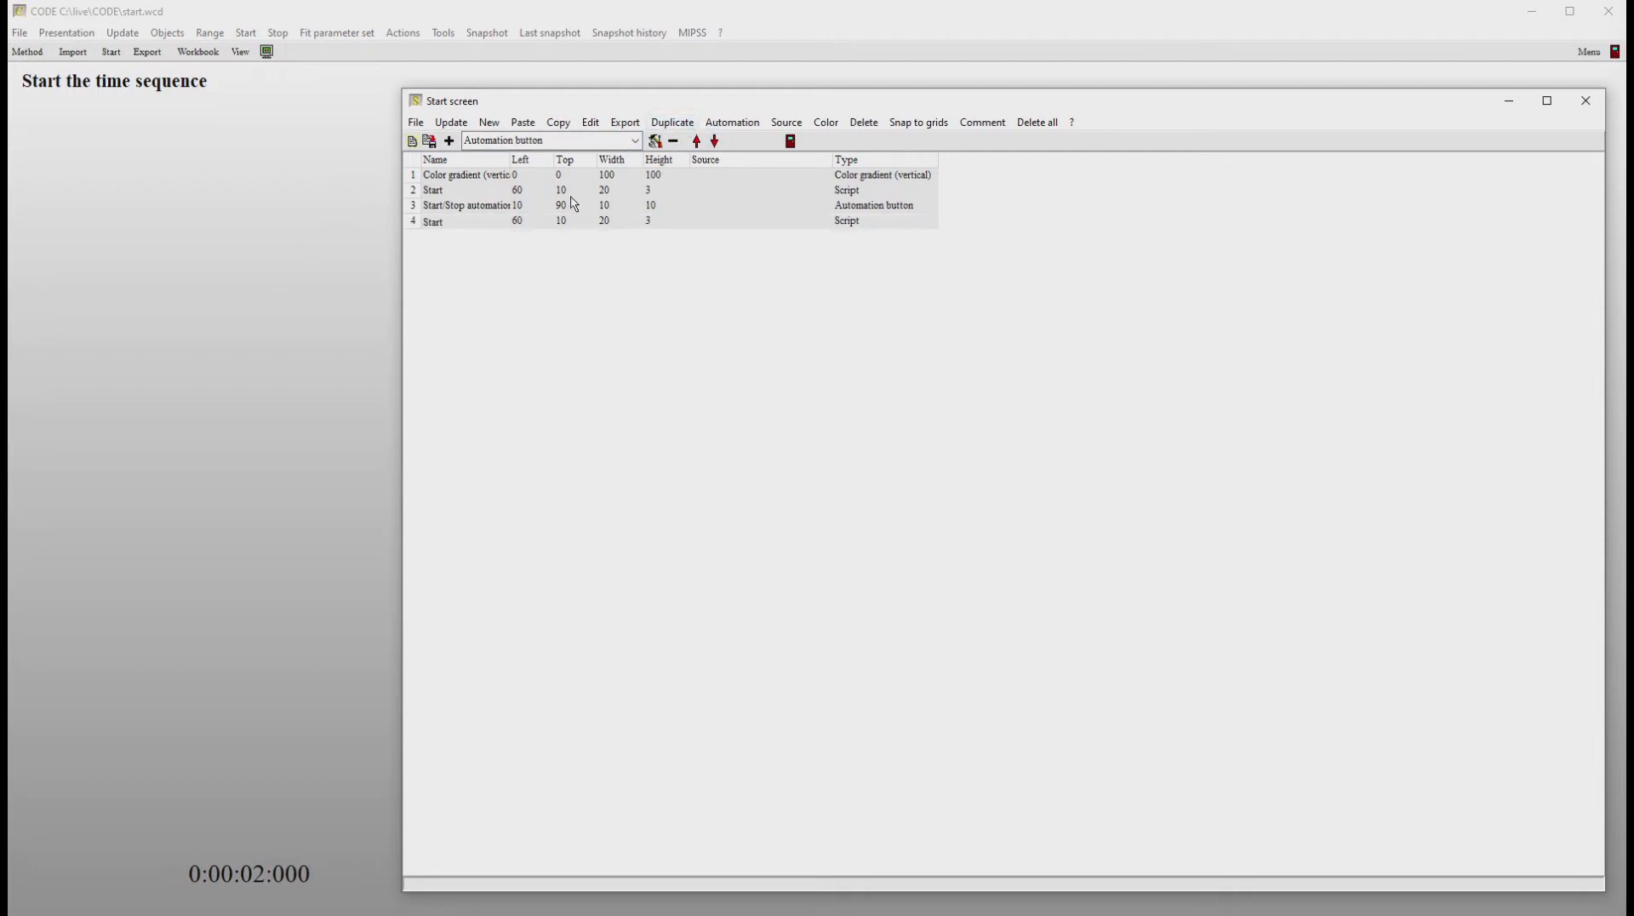
{"action": "key", "text": "BackSpace"}
{"action": "key", "text": "BackSpace"}
{"action": "type", "text": "op"}
{"action": "key", "text": "Return"}
{"action": "key", "text": "Tab"}
{"action": "key", "text": "Tab"}
{"action": "type", "text": "15"}
{"action": "key", "text": "Return"}
{"action": "left_click", "coordinate": [698, 143]}
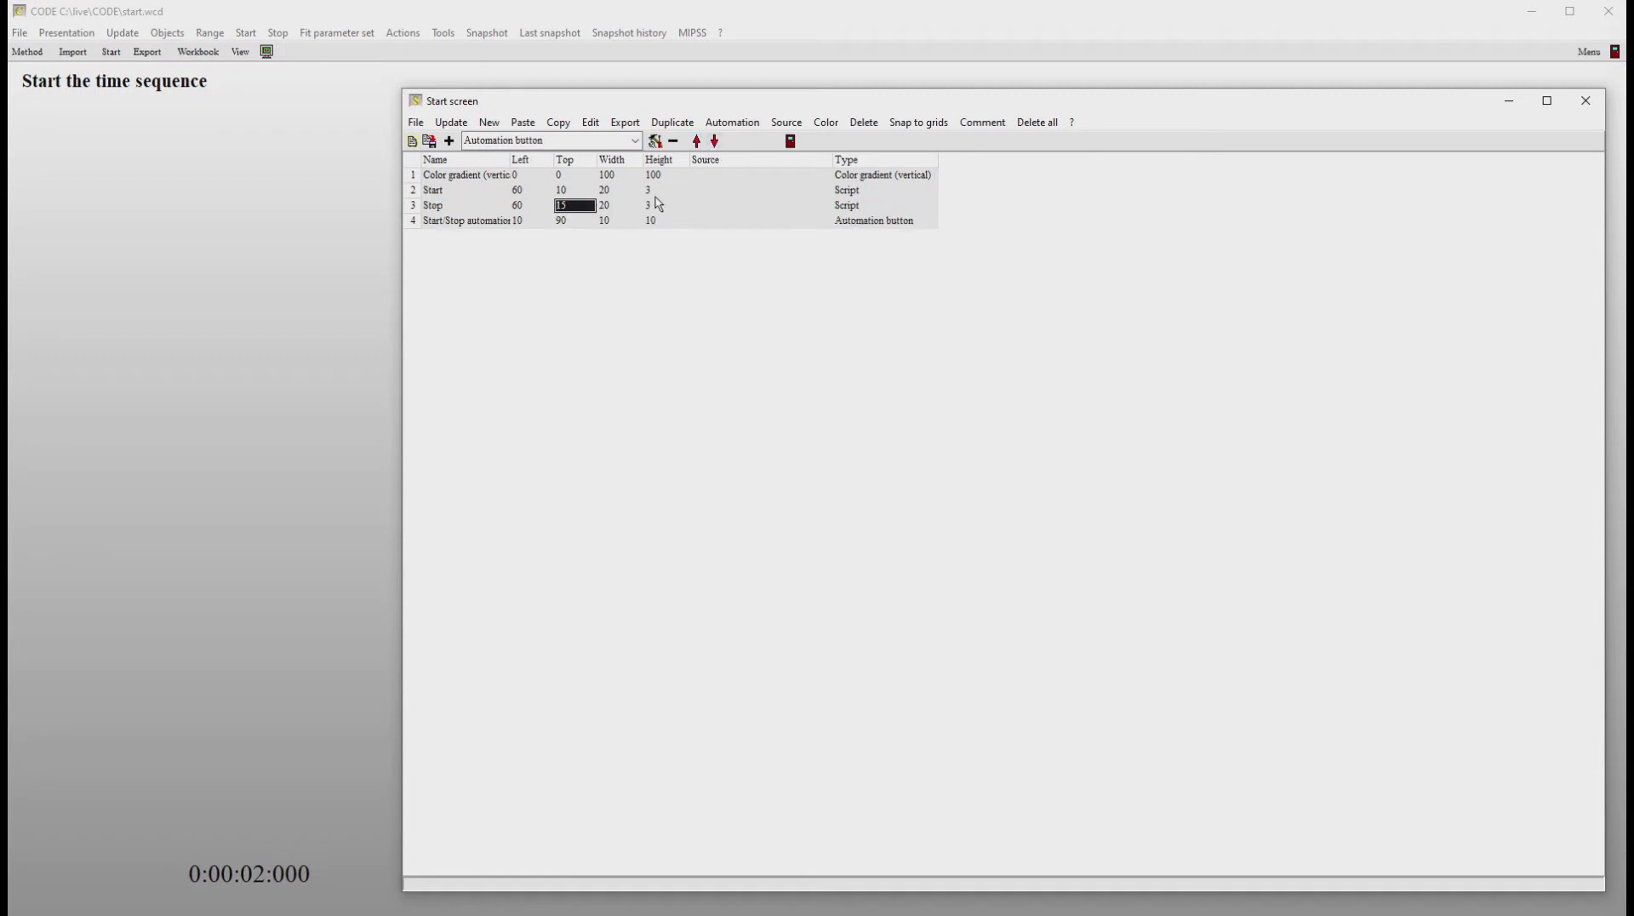
Step: Open the Stop script for editing and change its description to "Stop time sequence"
{"action": "left_click", "coordinate": [520, 210]}
{"action": "double_click", "coordinate": [520, 211]}
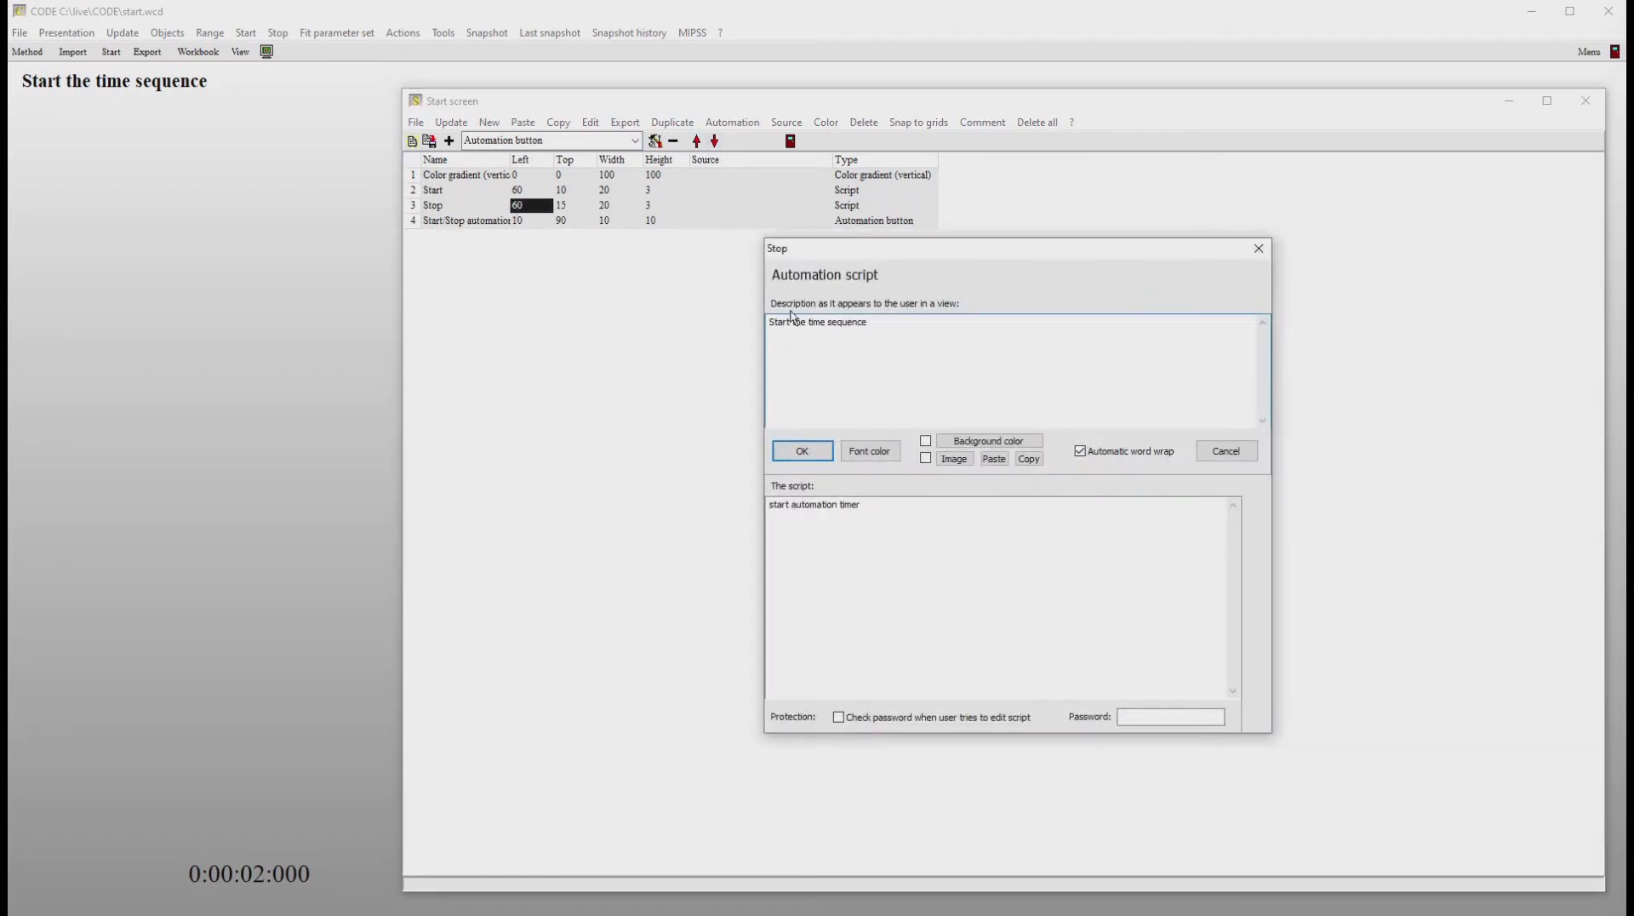
{"action": "key", "text": "BackSpace"}
{"action": "key", "text": "BackSpace"}
{"action": "key", "text": "BackSpace"}
{"action": "key", "text": "BackSpace"}
{"action": "key", "text": "BackSpace"}
{"action": "key", "text": "BackSpace"}
{"action": "key", "text": "BackSpace"}
{"action": "key", "text": "BackSpace"}
{"action": "key", "text": "BackSpace"}
{"action": "key", "text": "BackSpace"}
{"action": "key", "text": "BackSpace"}
{"action": "key", "text": "BackSpace"}
{"action": "key", "text": "BackSpace"}
{"action": "key", "text": "BackSpace"}
{"action": "key", "text": "BackSpace"}
{"action": "key", "text": "BackSpace"}
{"action": "key", "text": "BackSpace"}
{"action": "key", "text": "BackSpace"}
{"action": "key", "text": "BackSpace"}
{"action": "key", "text": "BackSpace"}
{"action": "key", "text": "BackSpace"}
{"action": "key", "text": "BackSpace"}
{"action": "type", "text": "tpü"}
{"action": "key", "text": "BackSpace"}
{"action": "type", "text": "op t"}
{"action": "type", "text": "h"}
{"action": "key", "text": "BackSpace"}
{"action": "type", "text": "ime sequence"}
Step: Change the Stop script's command to "stop automation timer" and accept the script
{"action": "left_click", "coordinate": [783, 504]}
{"action": "key", "text": "BackSpace"}
{"action": "key", "text": "BackSpace"}
{"action": "key", "text": "BackSpace"}
{"action": "type", "text": "op"}
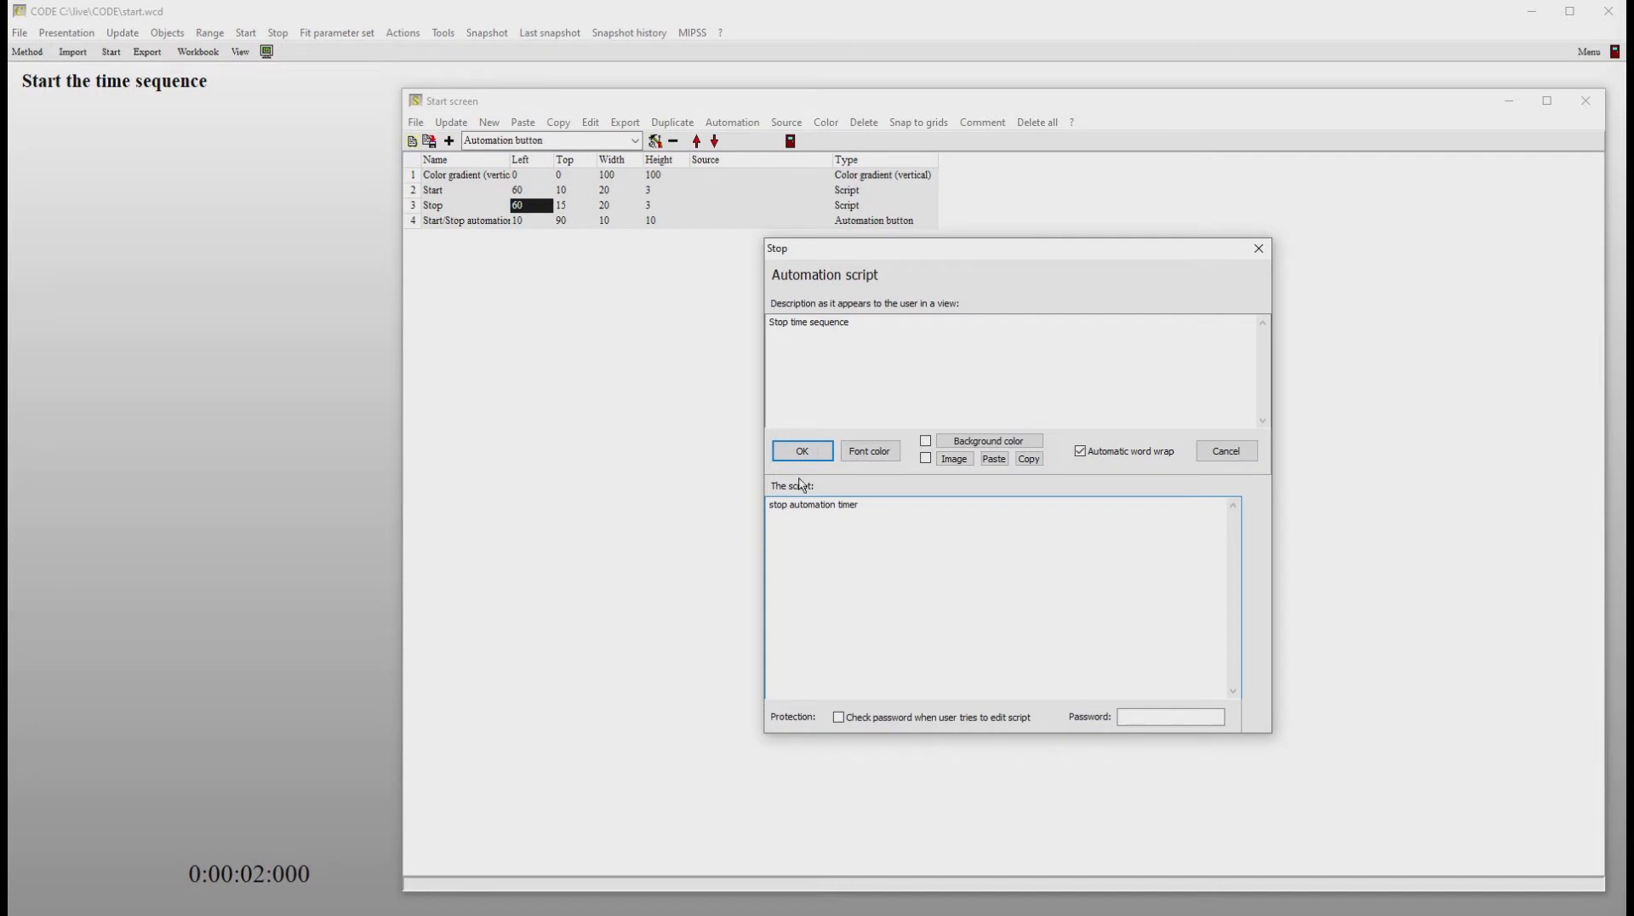
{"action": "left_click", "coordinate": [803, 451]}
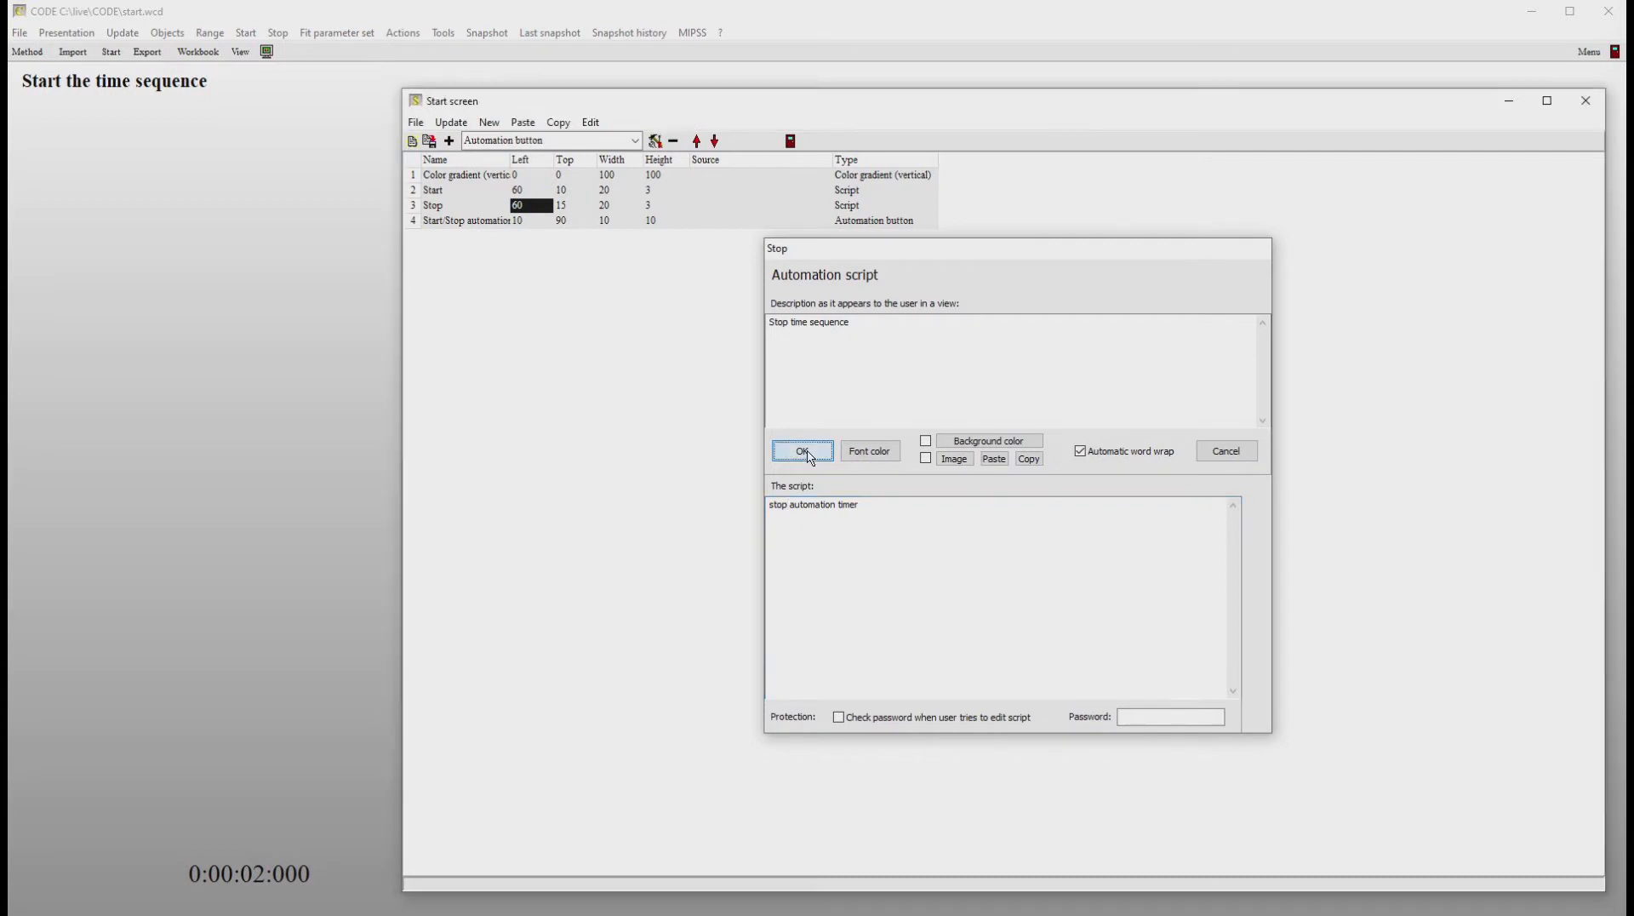
Step: Return to the main view, update the display and run the Start script to start the time sequence
{"action": "left_click", "coordinate": [790, 141]}
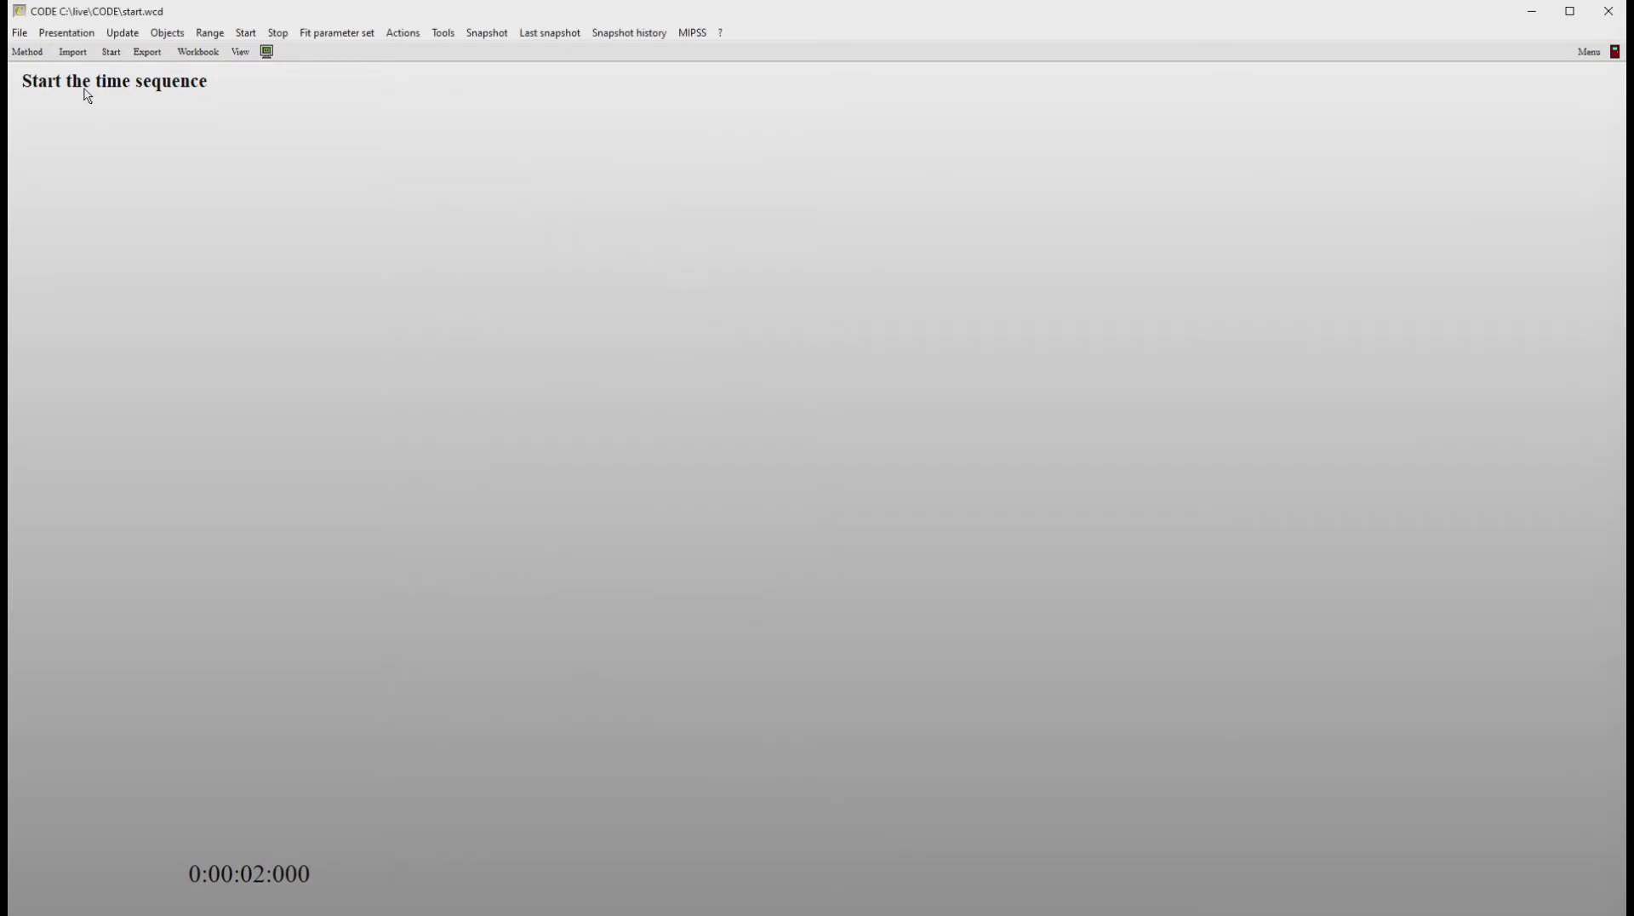
{"action": "left_click", "coordinate": [132, 37]}
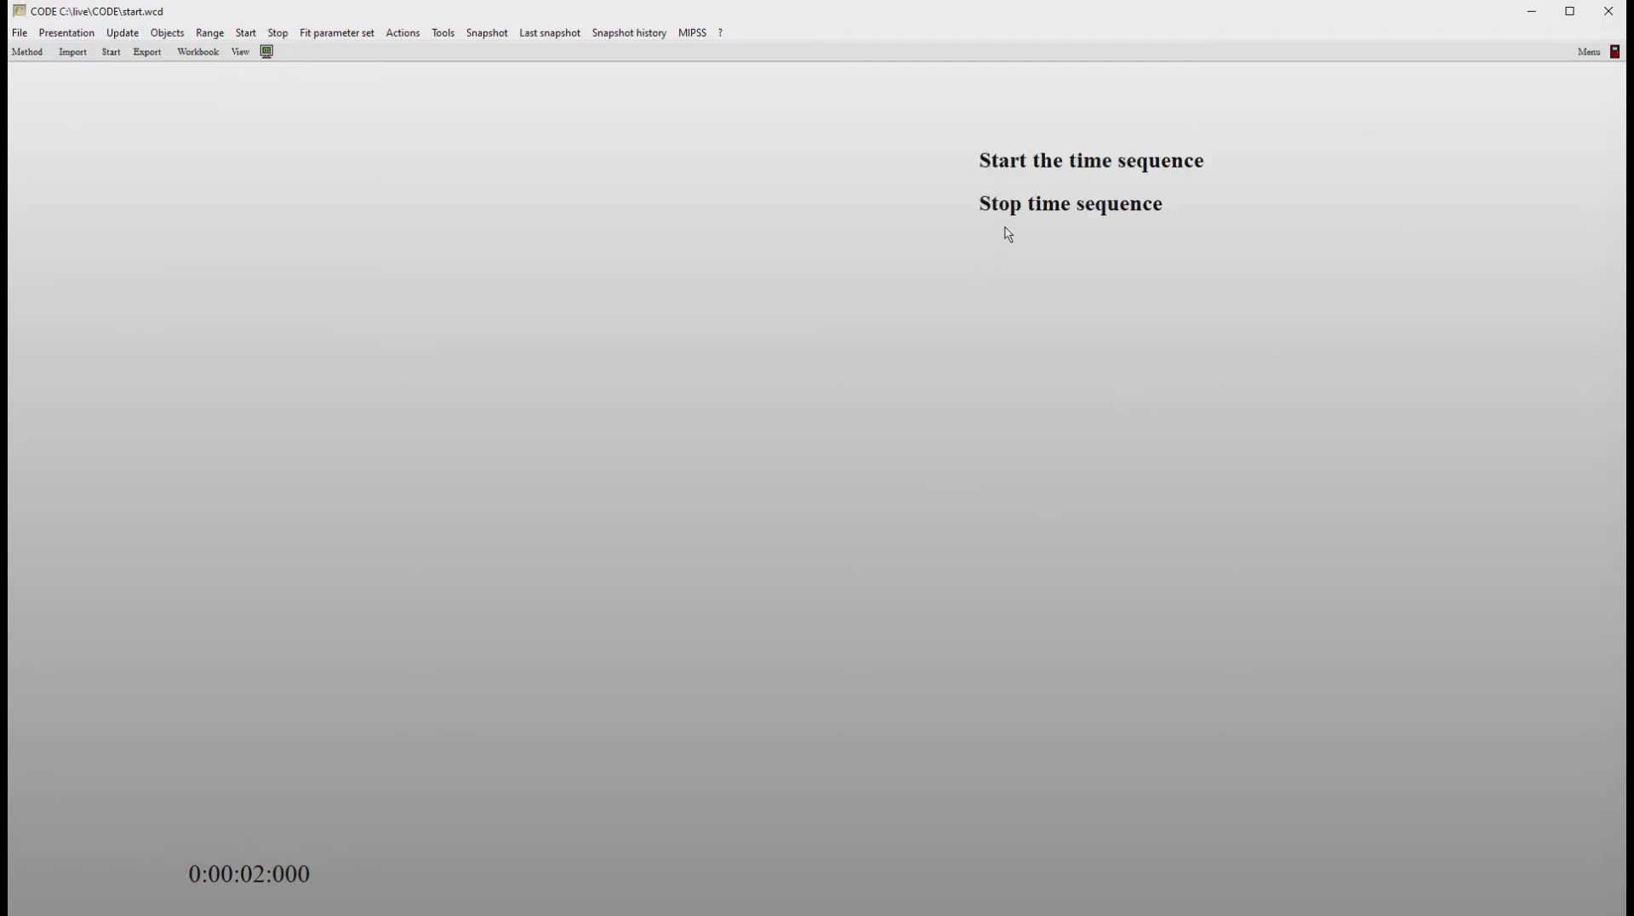
{"action": "left_click", "coordinate": [994, 164]}
Step: Insert "set automation time interval, 300" above the timer command in the Start script, and test starting and stopping the time sequence
{"action": "right_click", "coordinate": [1017, 168]}
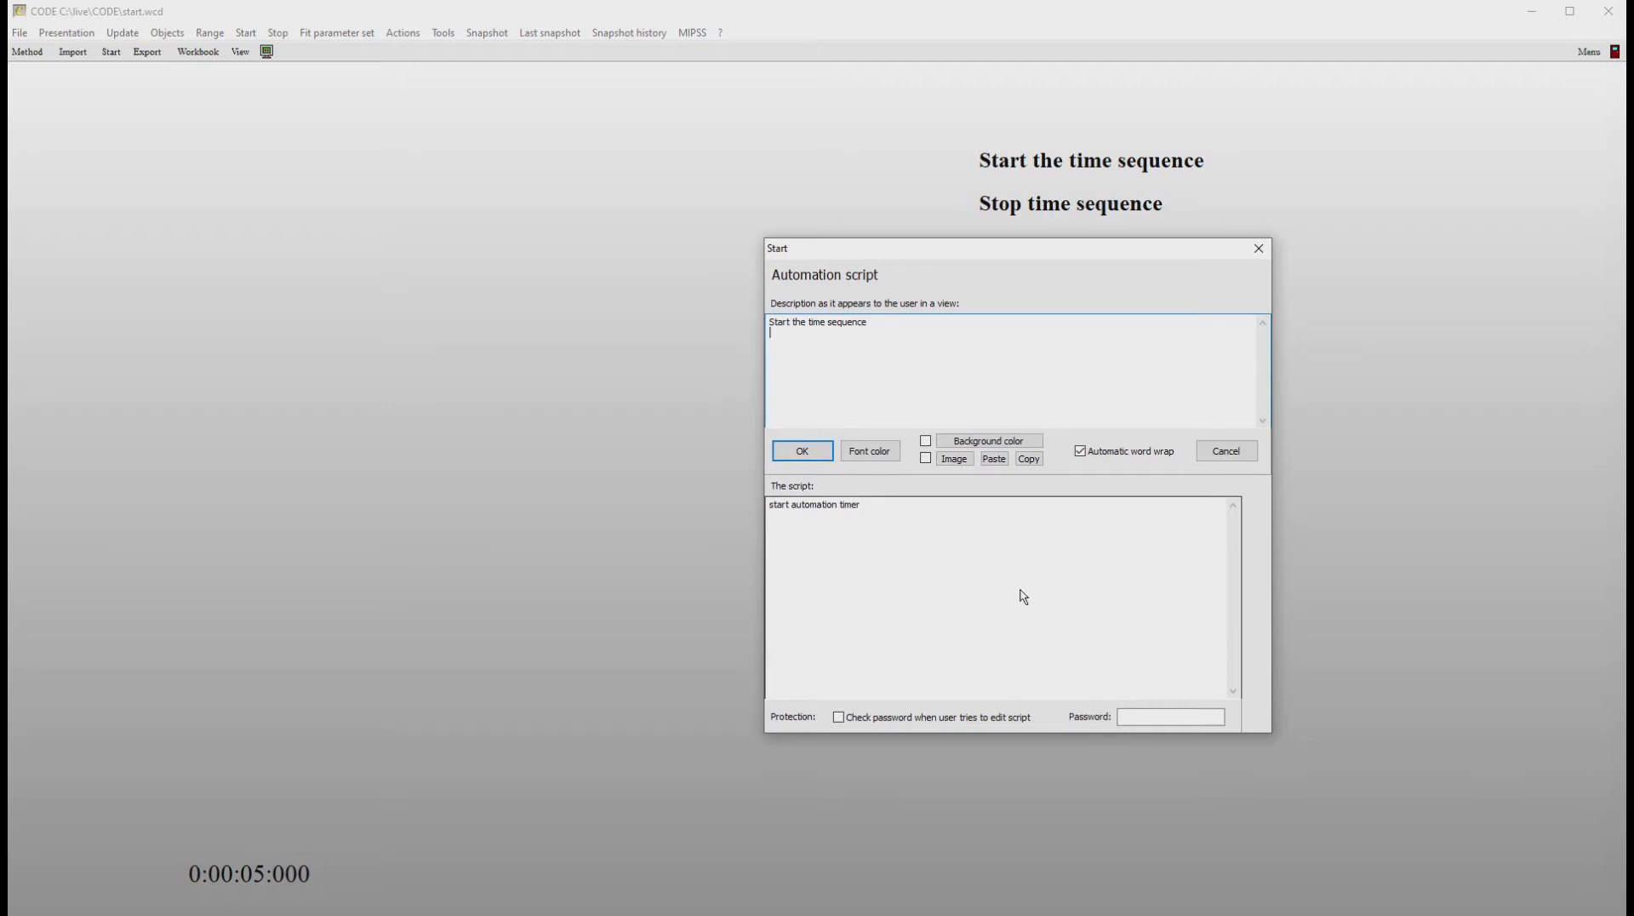
{"action": "left_click", "coordinate": [854, 581]}
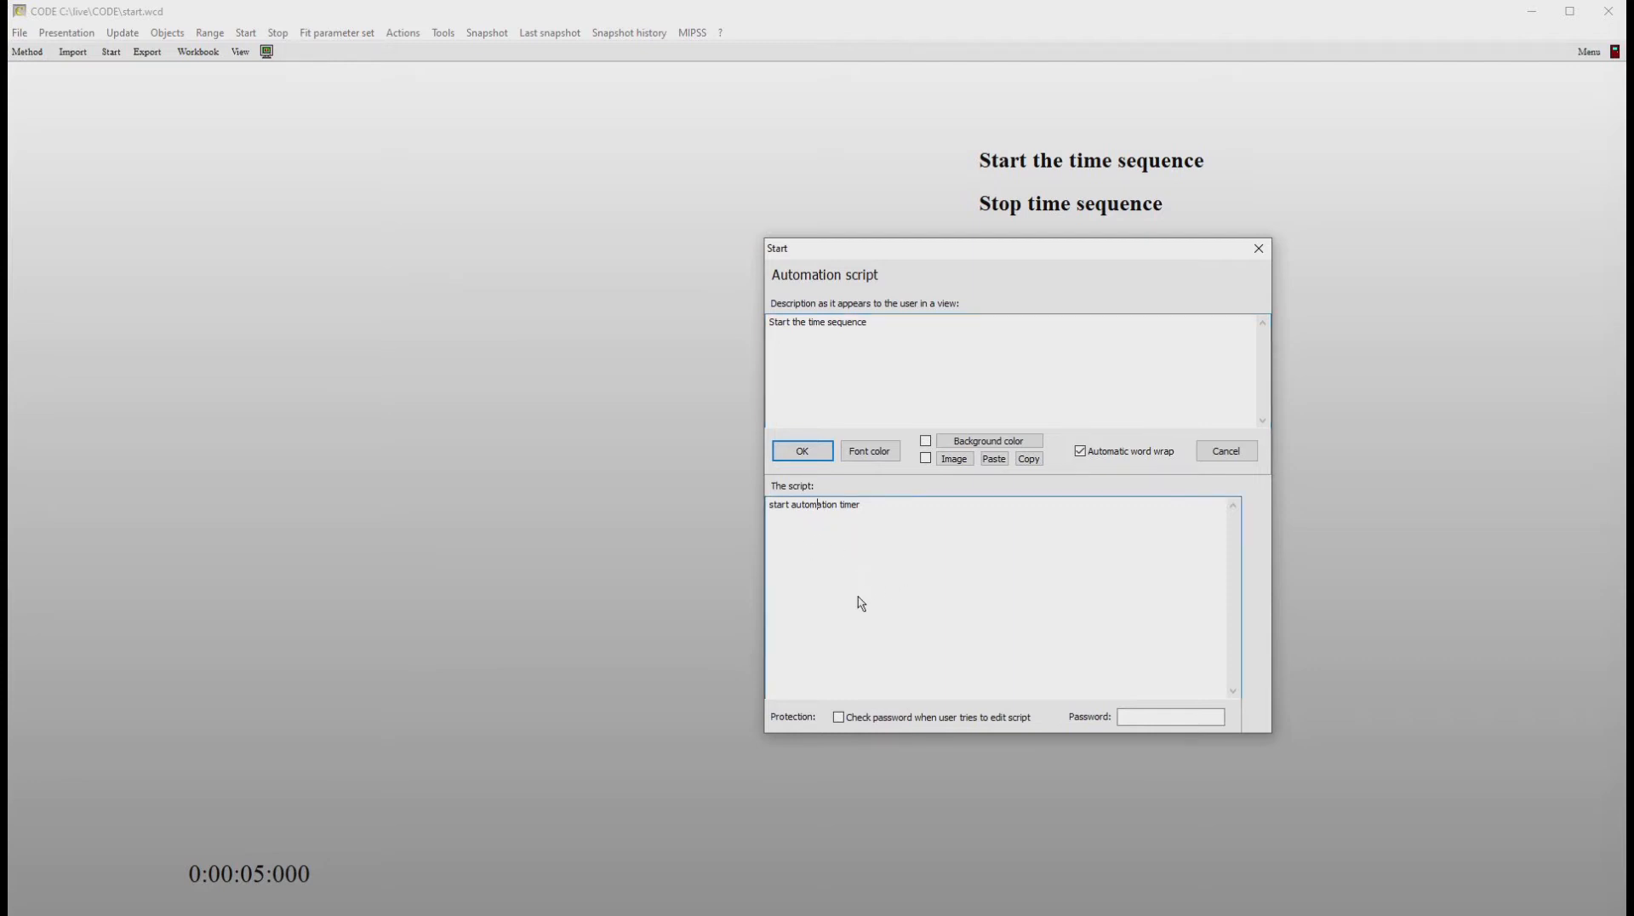
{"action": "key", "text": "Return"}
{"action": "type", "text": "set automation time interval,"}
{"action": "type", "text": "300"}
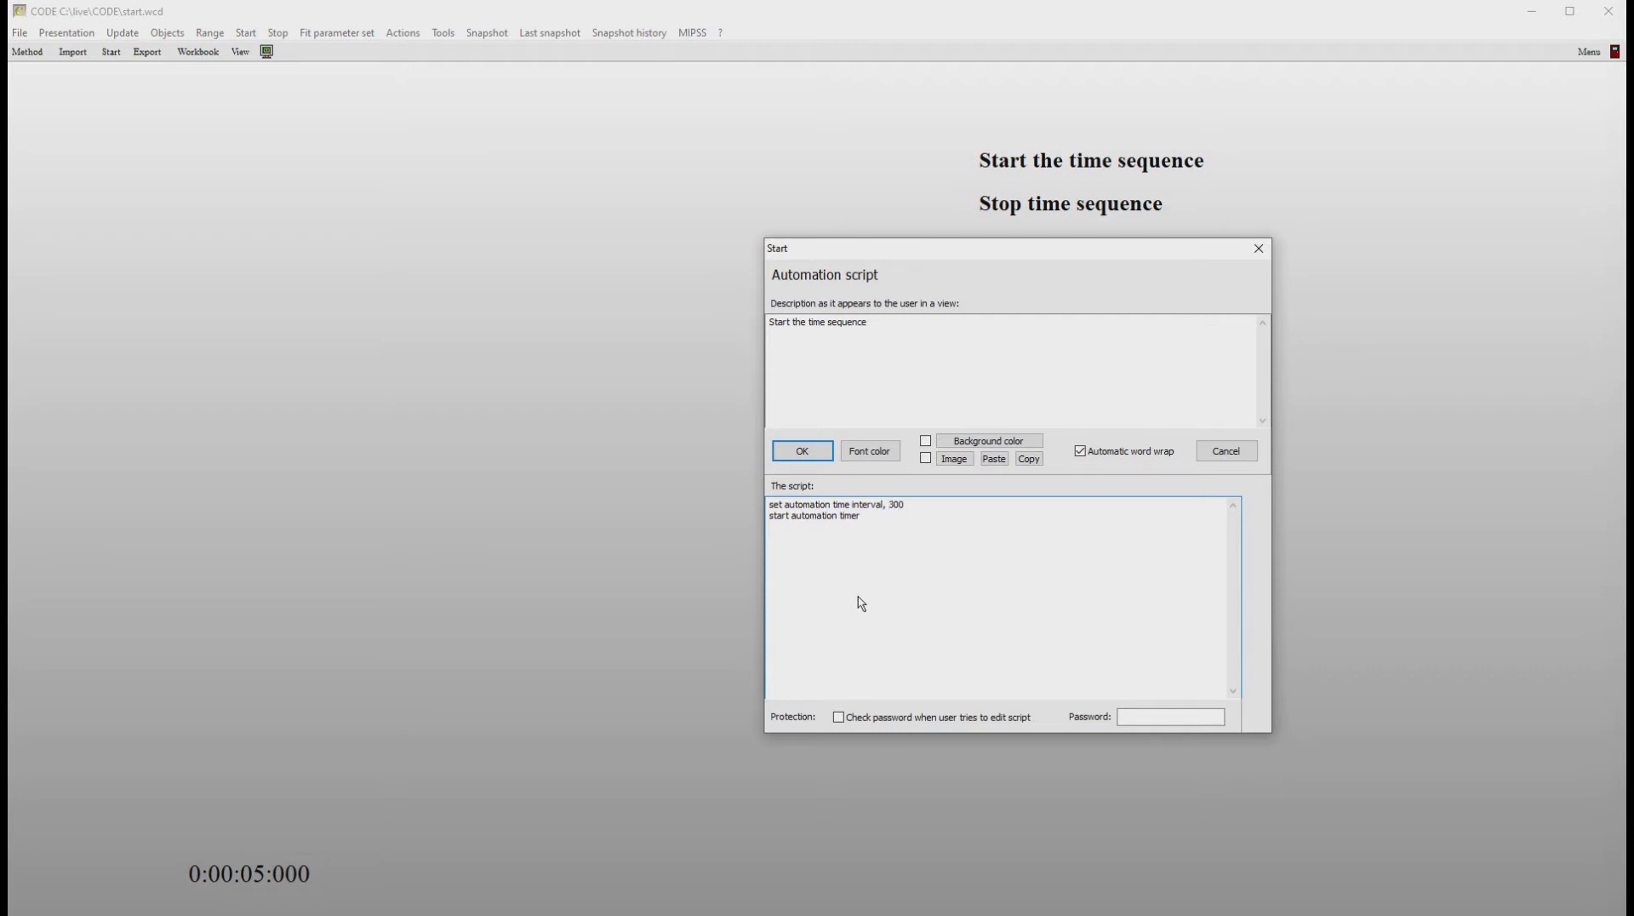
{"action": "left_click", "coordinate": [811, 457]}
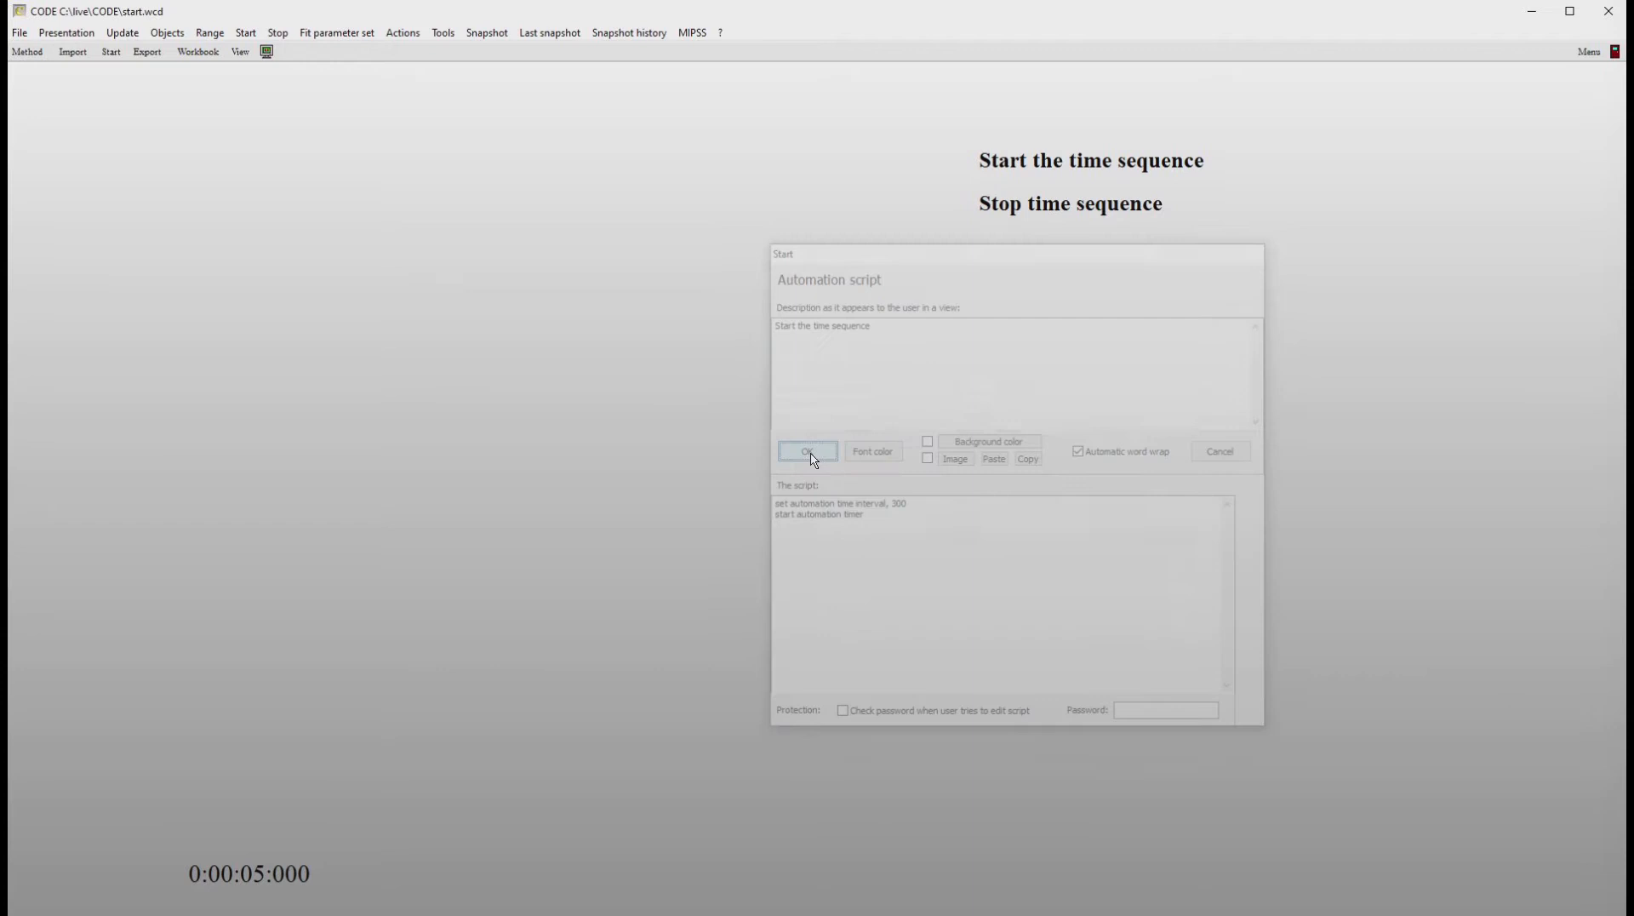
{"action": "left_click", "coordinate": [1029, 166]}
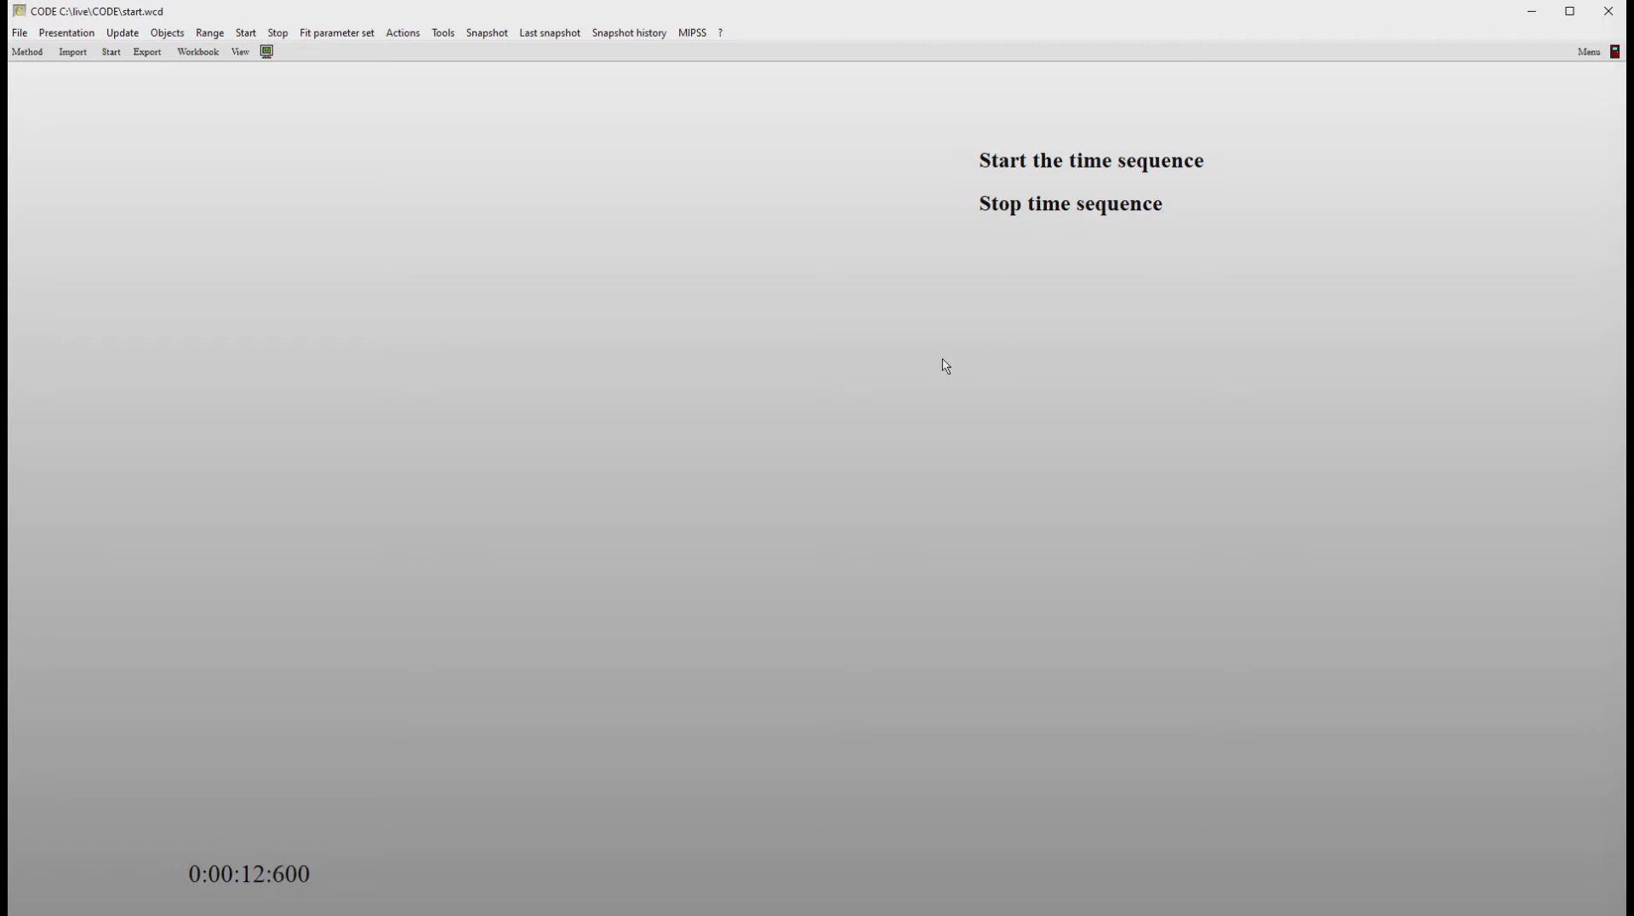
{"action": "left_click", "coordinate": [981, 207]}
Step: Add a Label object to the Start screen object list and name it "activity"
{"action": "right_click", "coordinate": [1070, 228]}
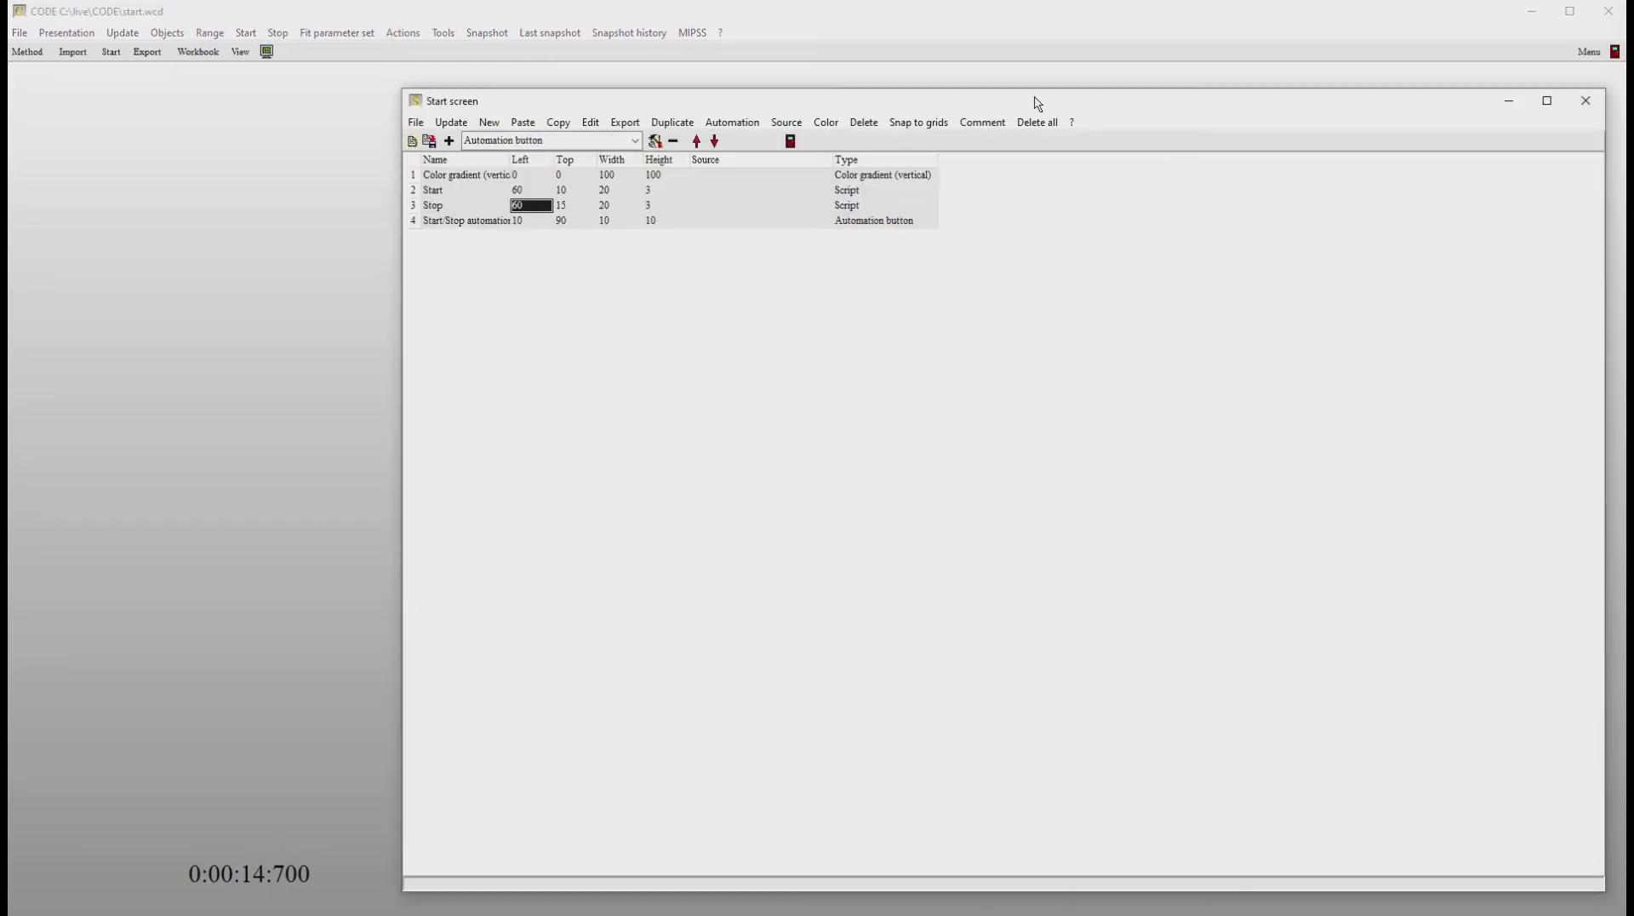
{"action": "left_click", "coordinate": [635, 141]}
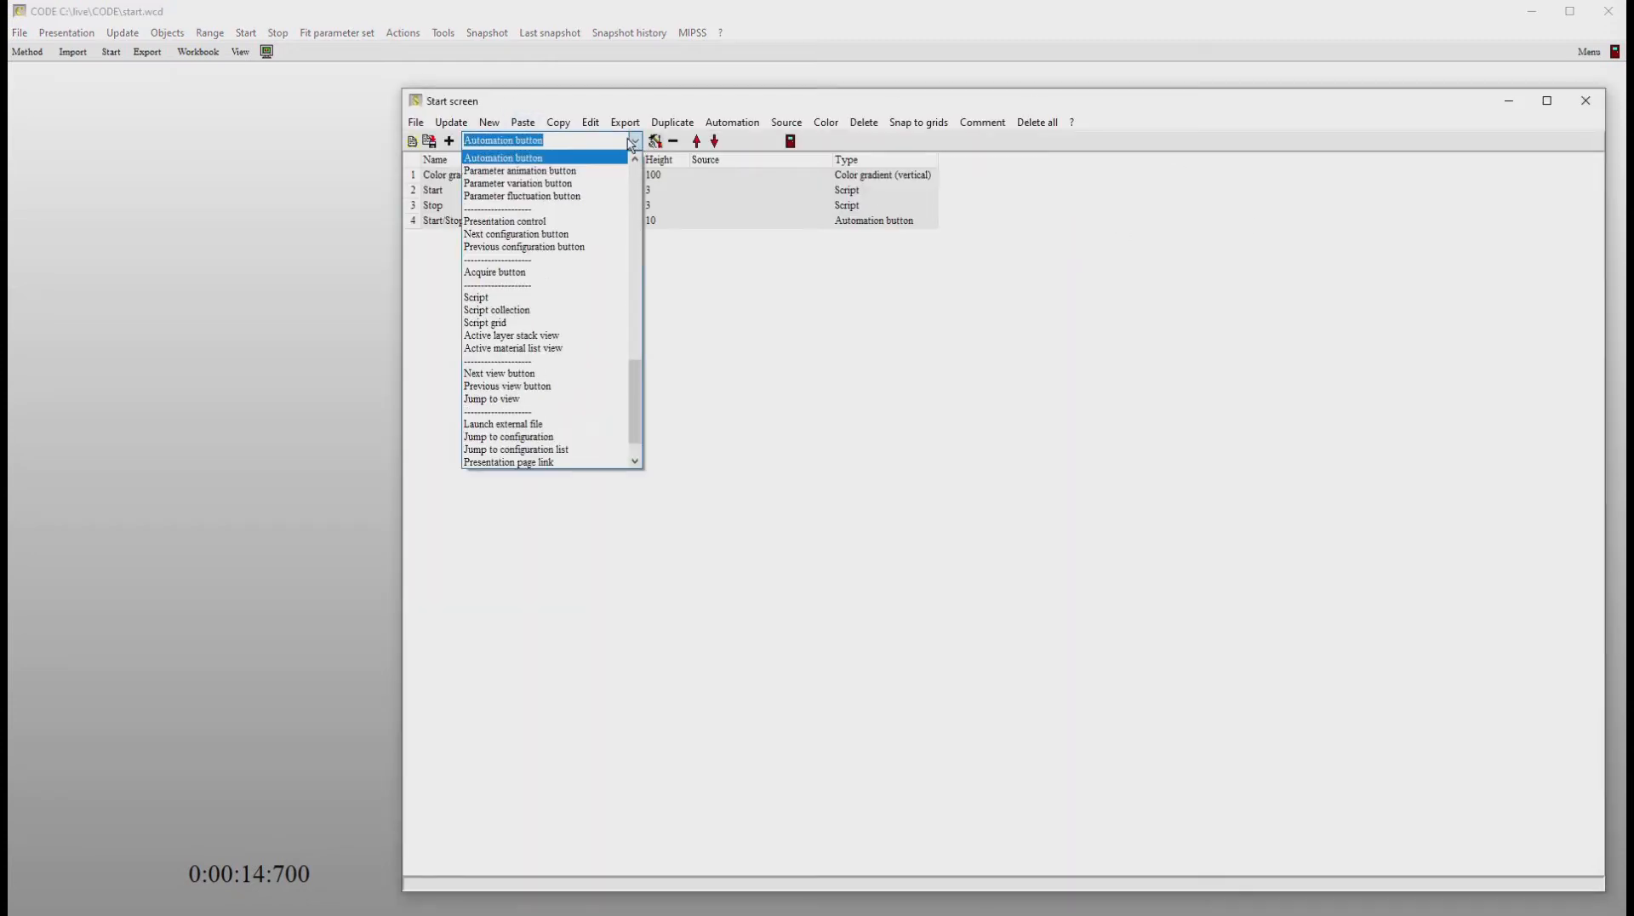
{"action": "left_click_drag", "start_coordinate": [636, 382], "coordinate": [638, 177]}
{"action": "left_click", "coordinate": [528, 160]}
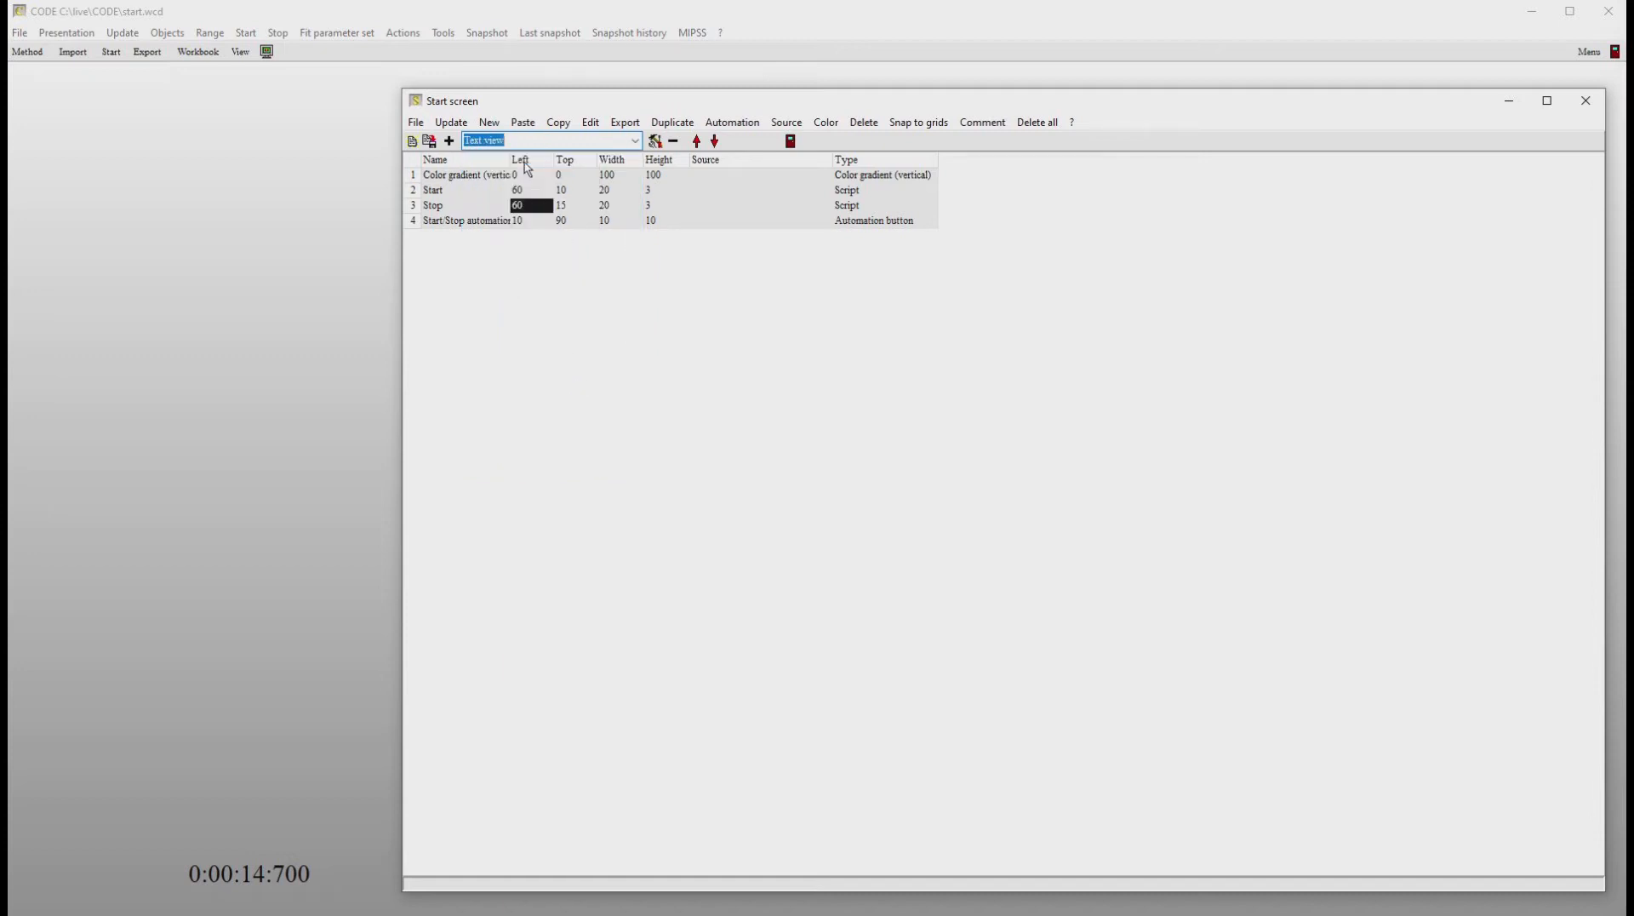
{"action": "left_click", "coordinate": [637, 142]}
{"action": "scroll", "coordinate": [549, 182], "scroll_direction": "up", "scroll_amount": 3}
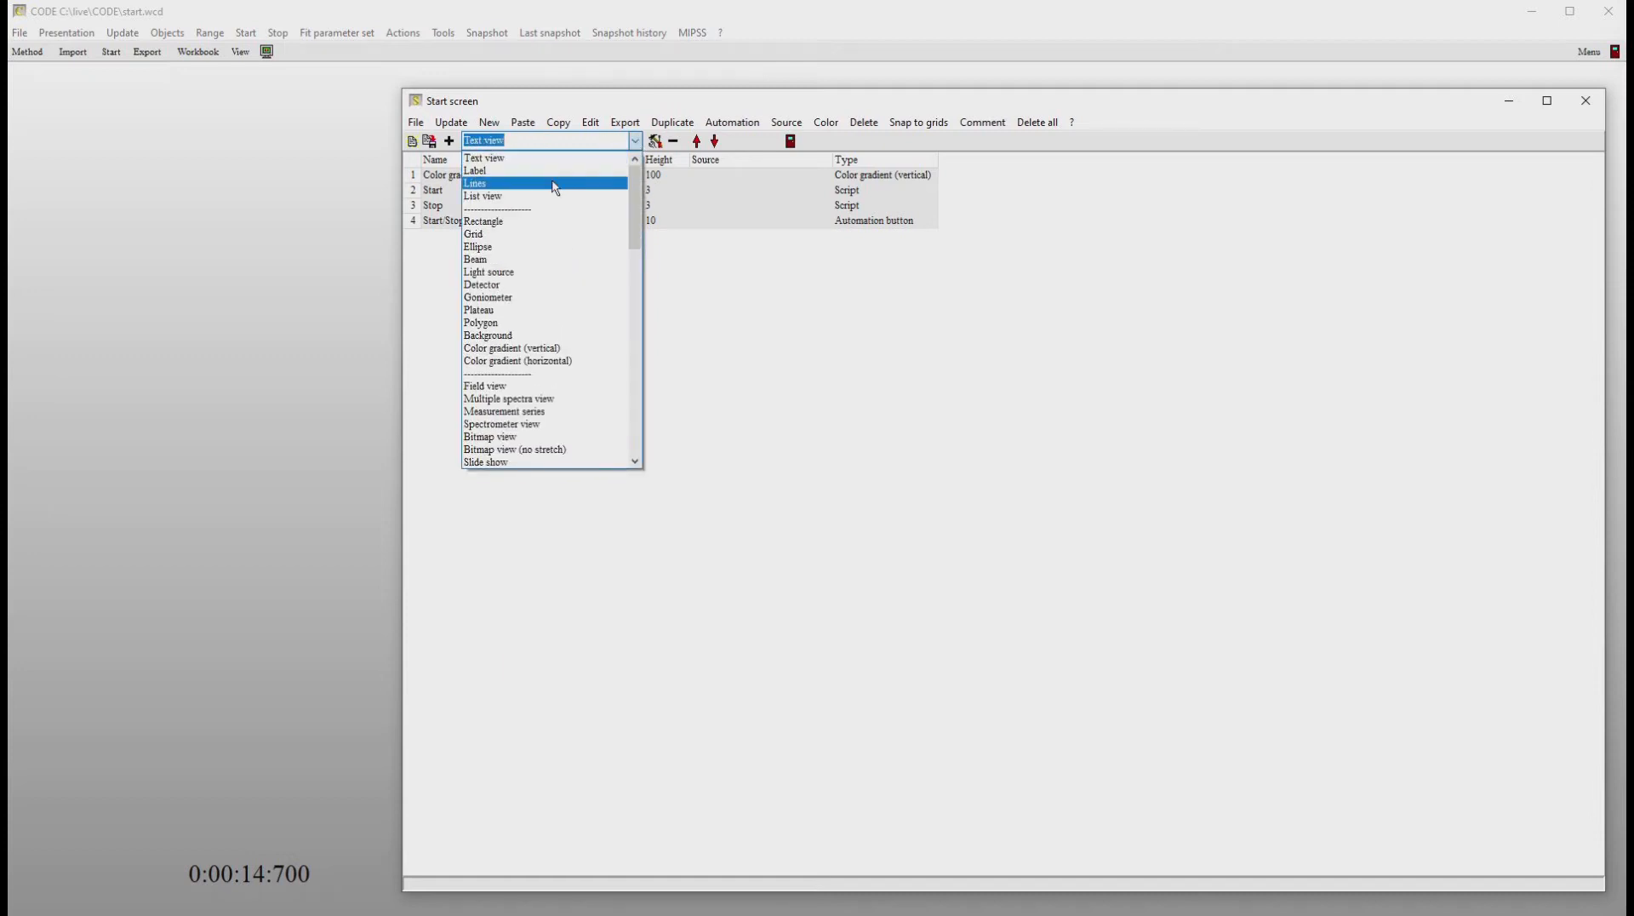
{"action": "left_click", "coordinate": [481, 172]}
{"action": "left_click", "coordinate": [449, 141]}
{"action": "left_click", "coordinate": [459, 238]}
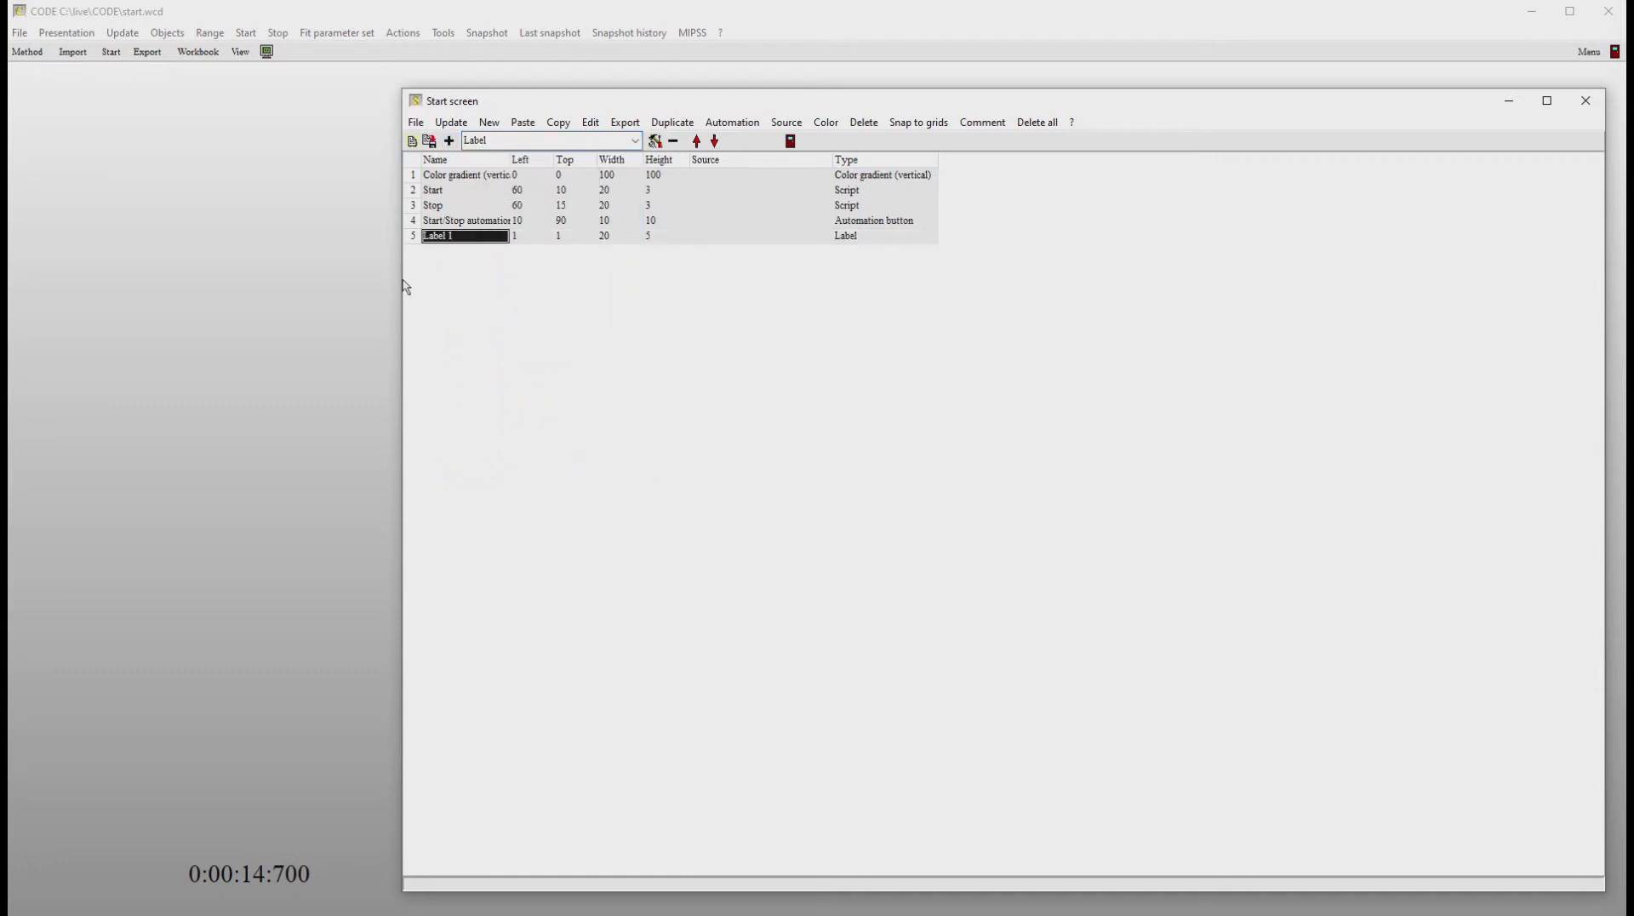
{"action": "type", "text": "activity"}
{"action": "key", "text": "Tab"}
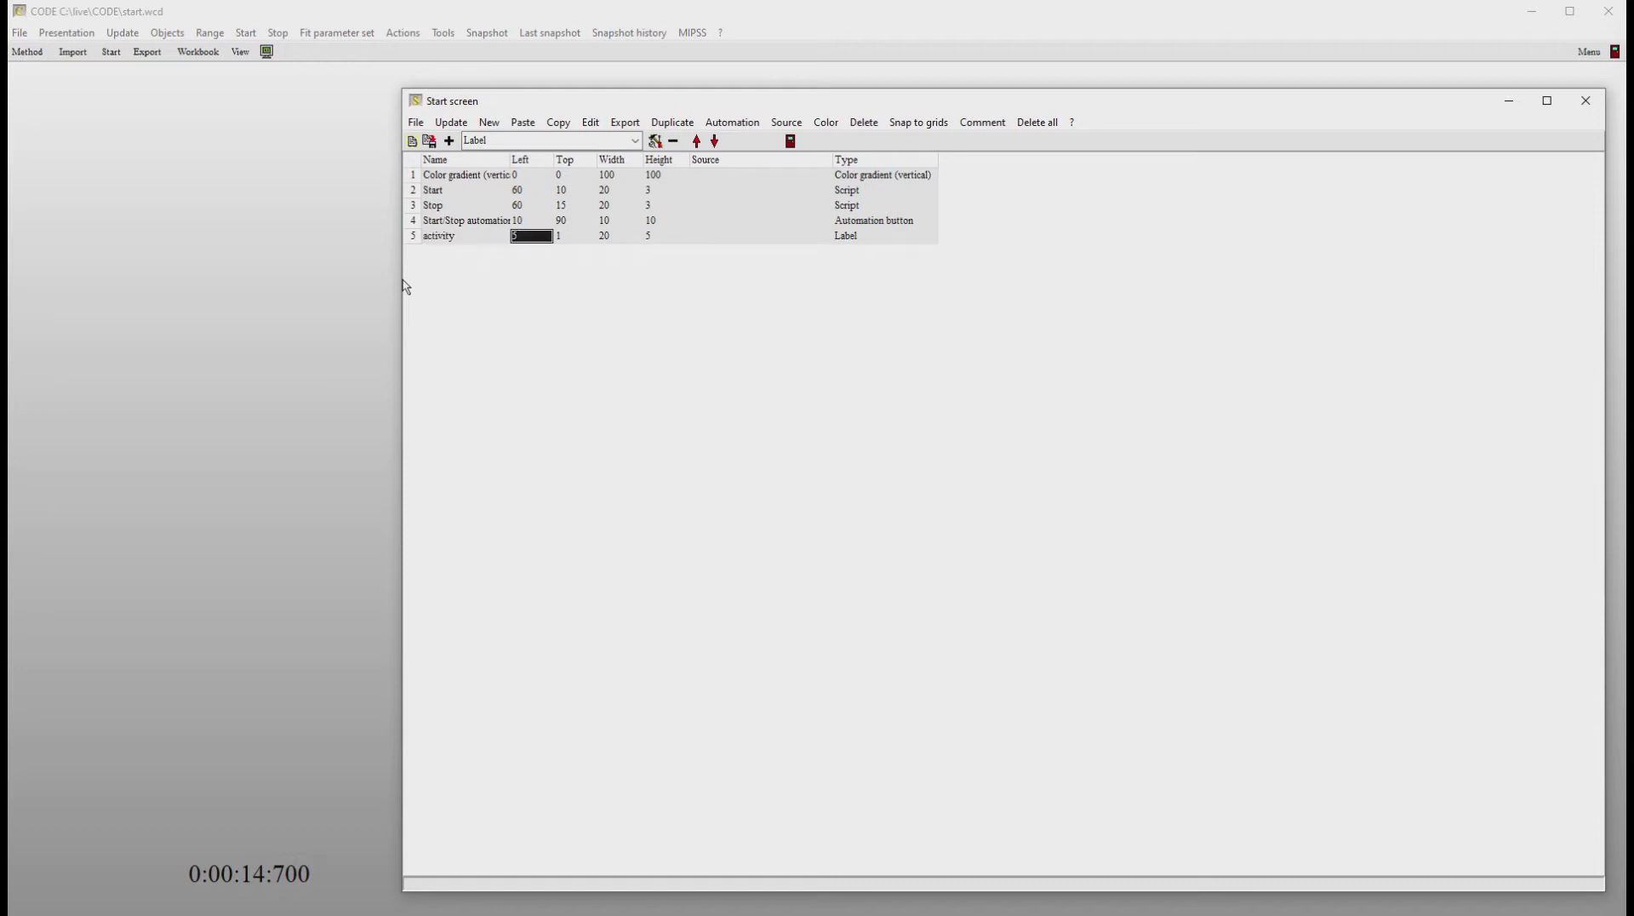
Step: Place the activity label at left 5 and top 5, set its text to "---", and return to the main view
{"action": "type", "text": "5"}
{"action": "key", "text": "Tab"}
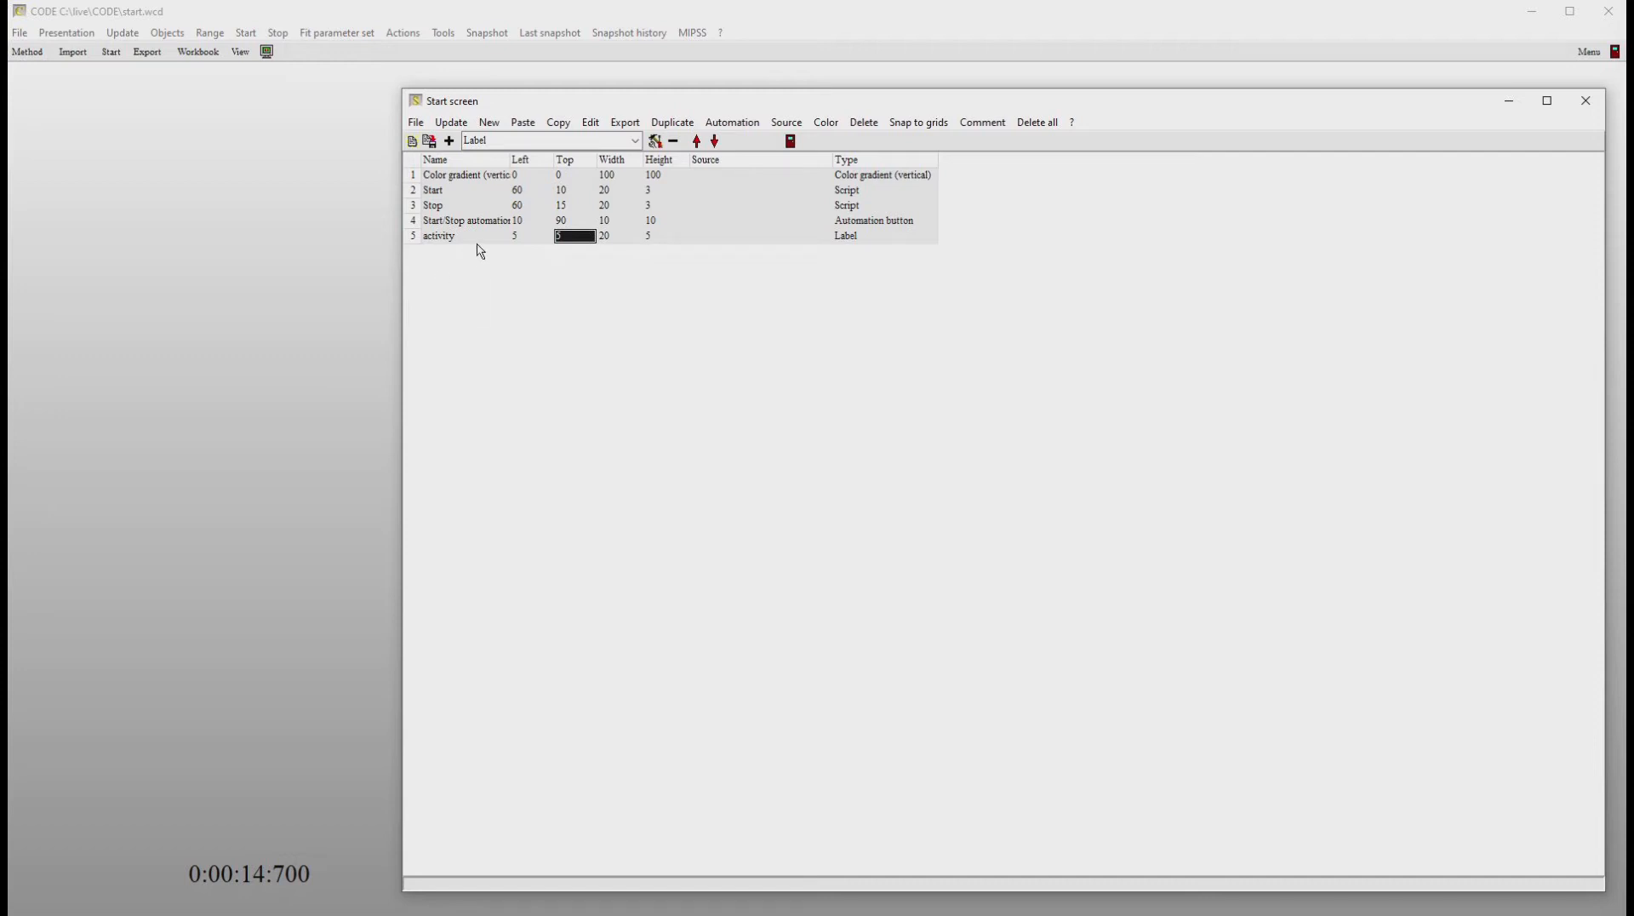
{"action": "key", "text": "Return"}
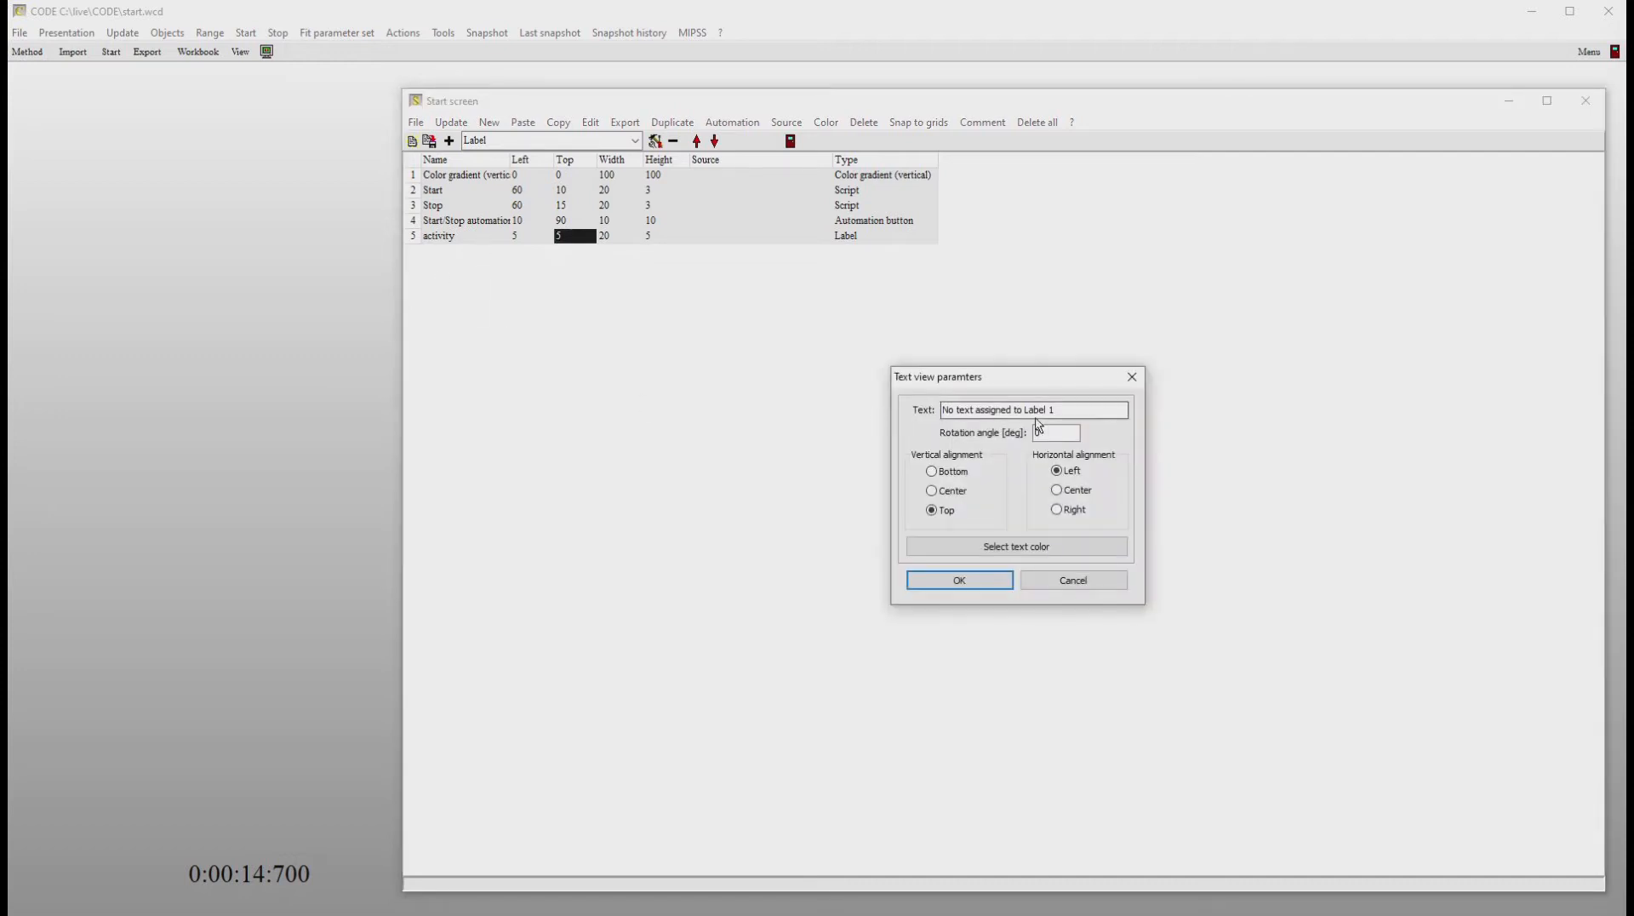
{"action": "key", "text": "ctrl+a"}
{"action": "type", "text": "---"}
{"action": "left_click", "coordinate": [988, 582]}
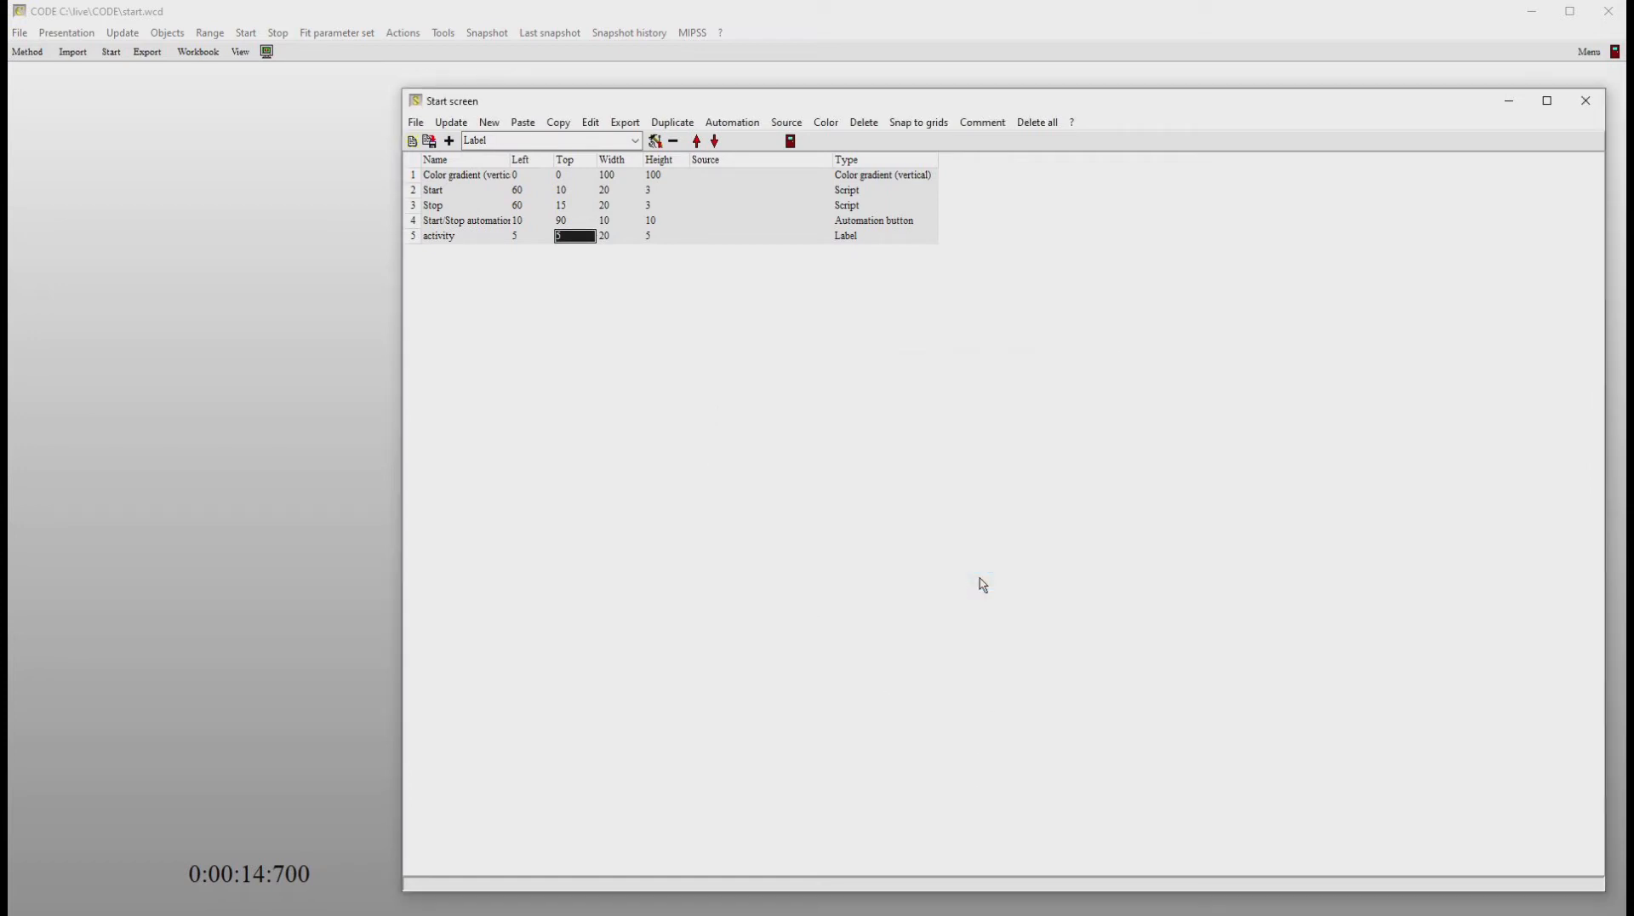
{"action": "left_click", "coordinate": [340, 273]}
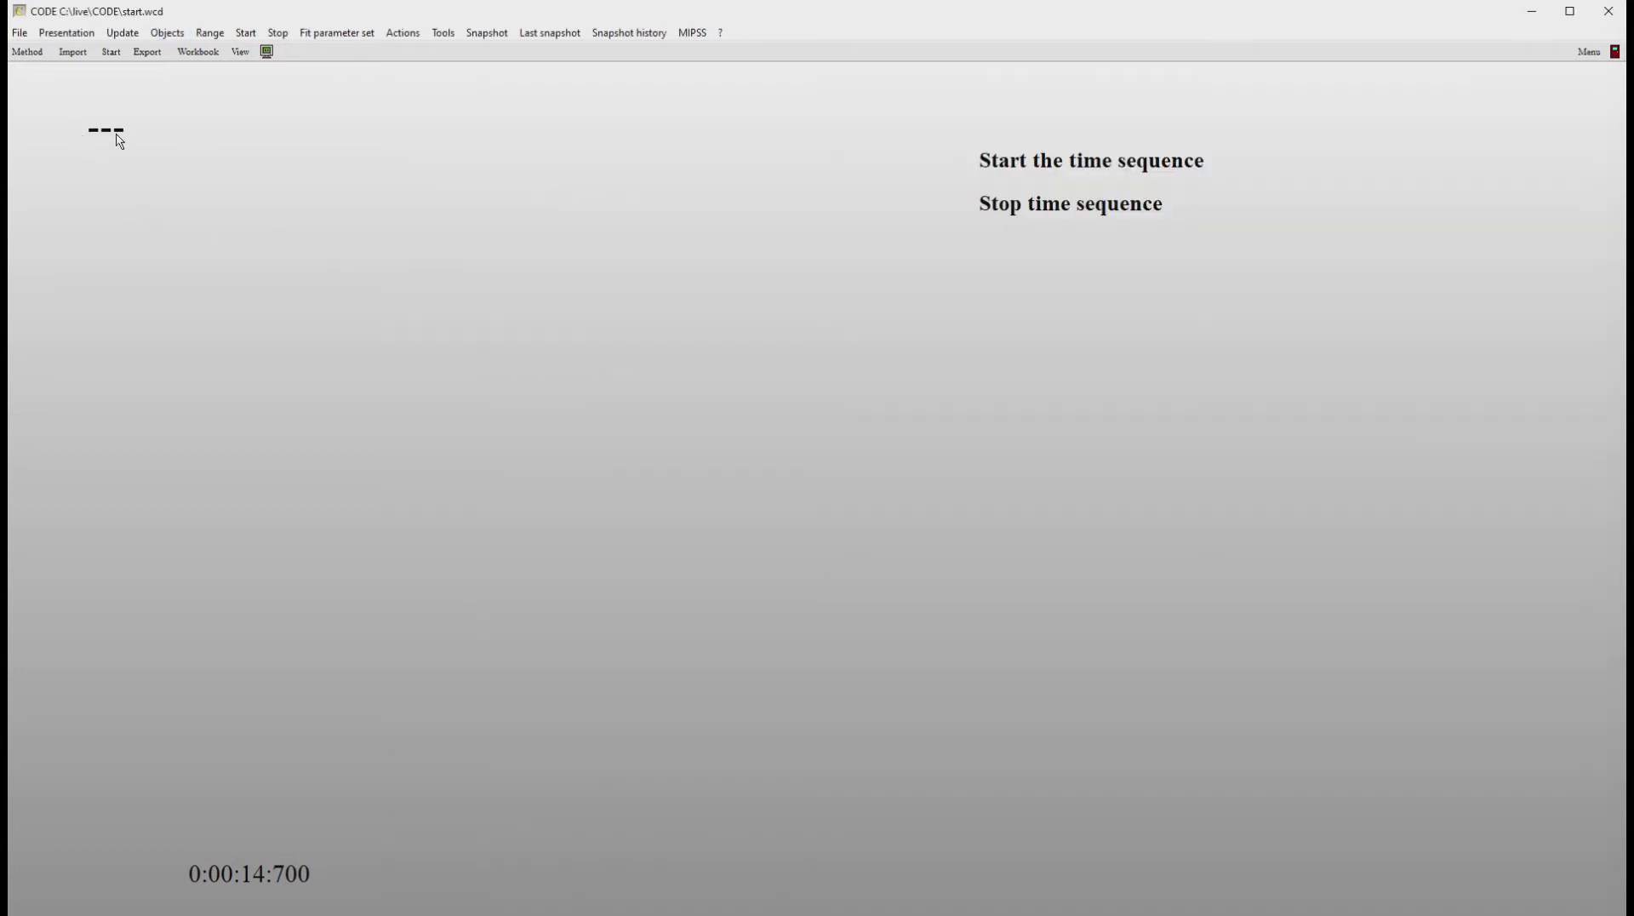
Step: Insert "set label, activity,doing measurements" as the first command of the Start script and run the time sequence
{"action": "double_click", "coordinate": [999, 170]}
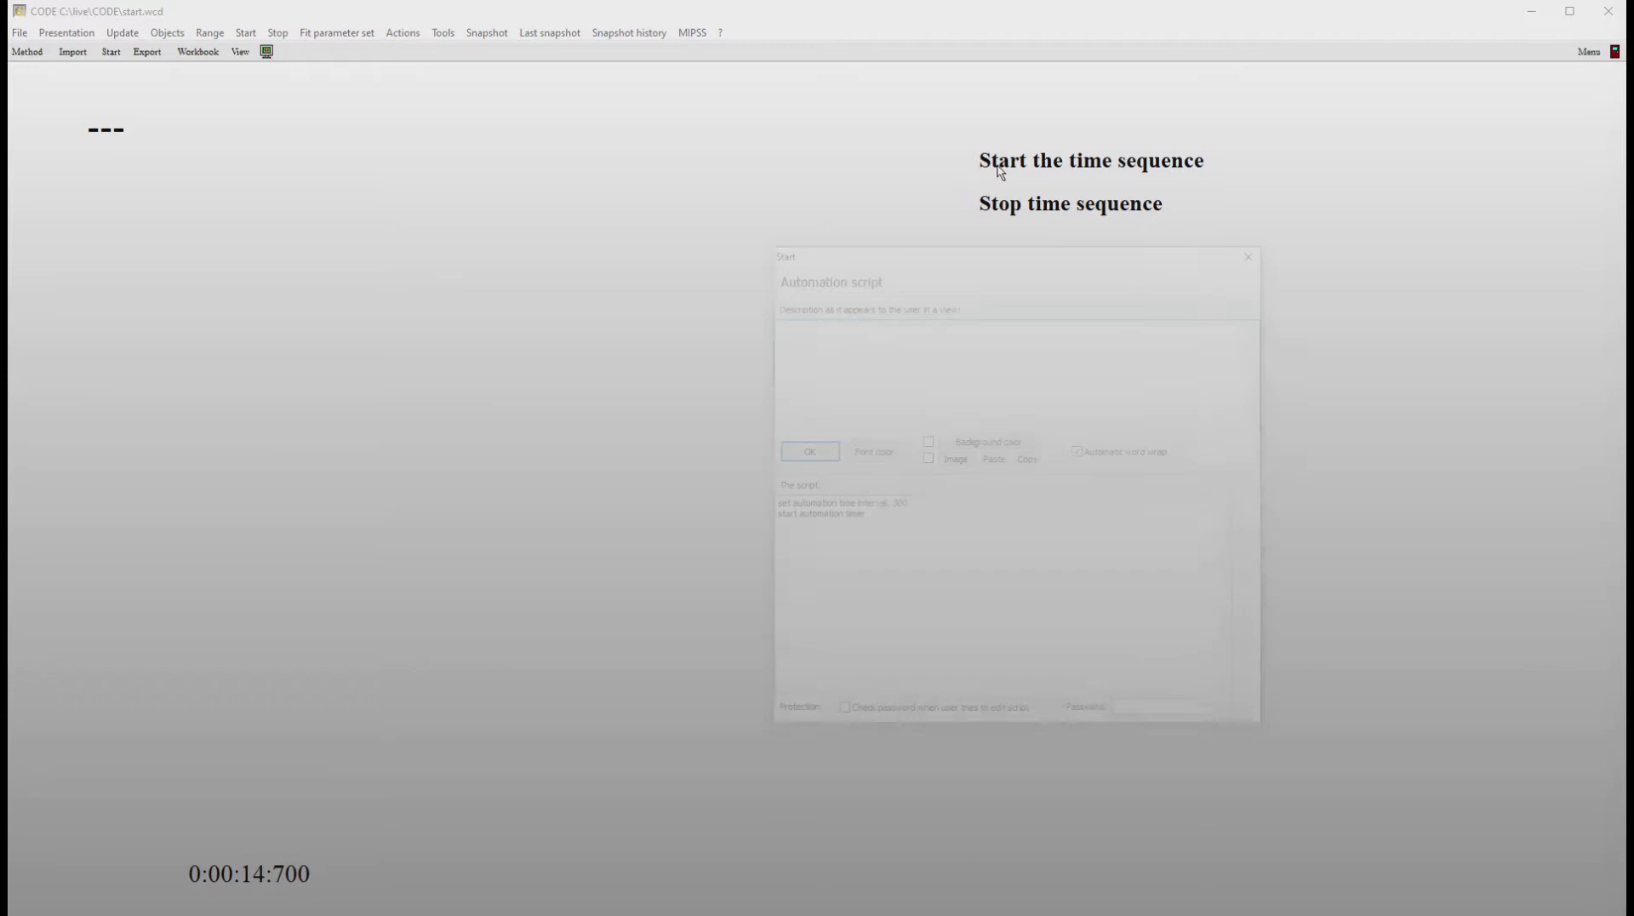
{"action": "left_click", "coordinate": [764, 509]}
{"action": "key", "text": "Return"}
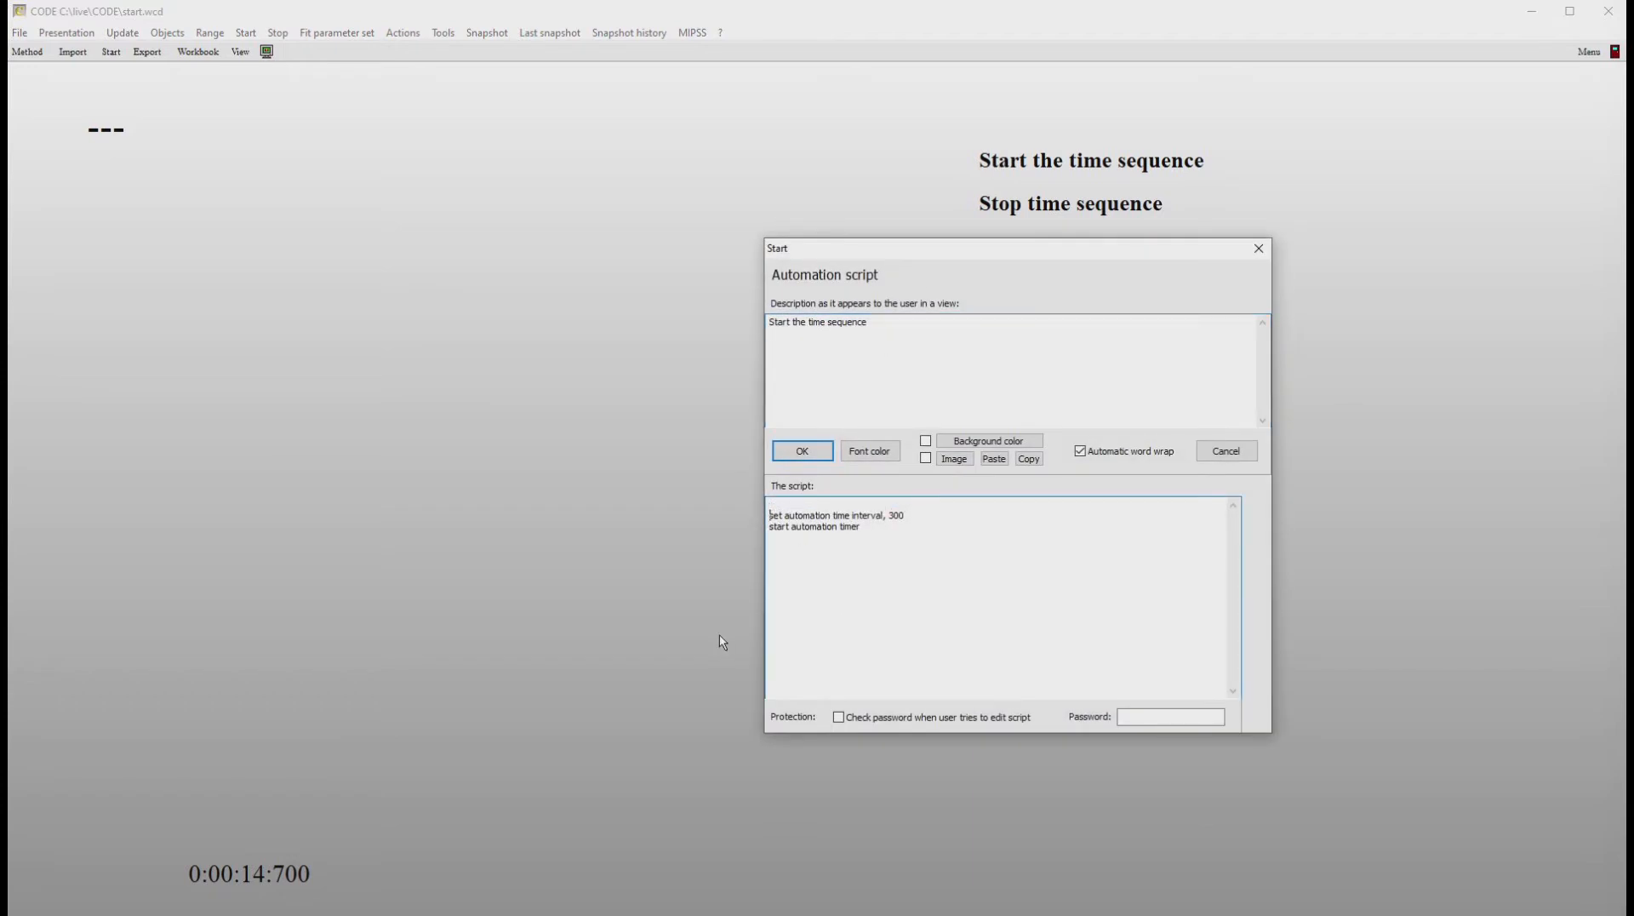
{"action": "type", "text": "set label, activity,doing measurements"}
{"action": "left_click", "coordinate": [805, 452]}
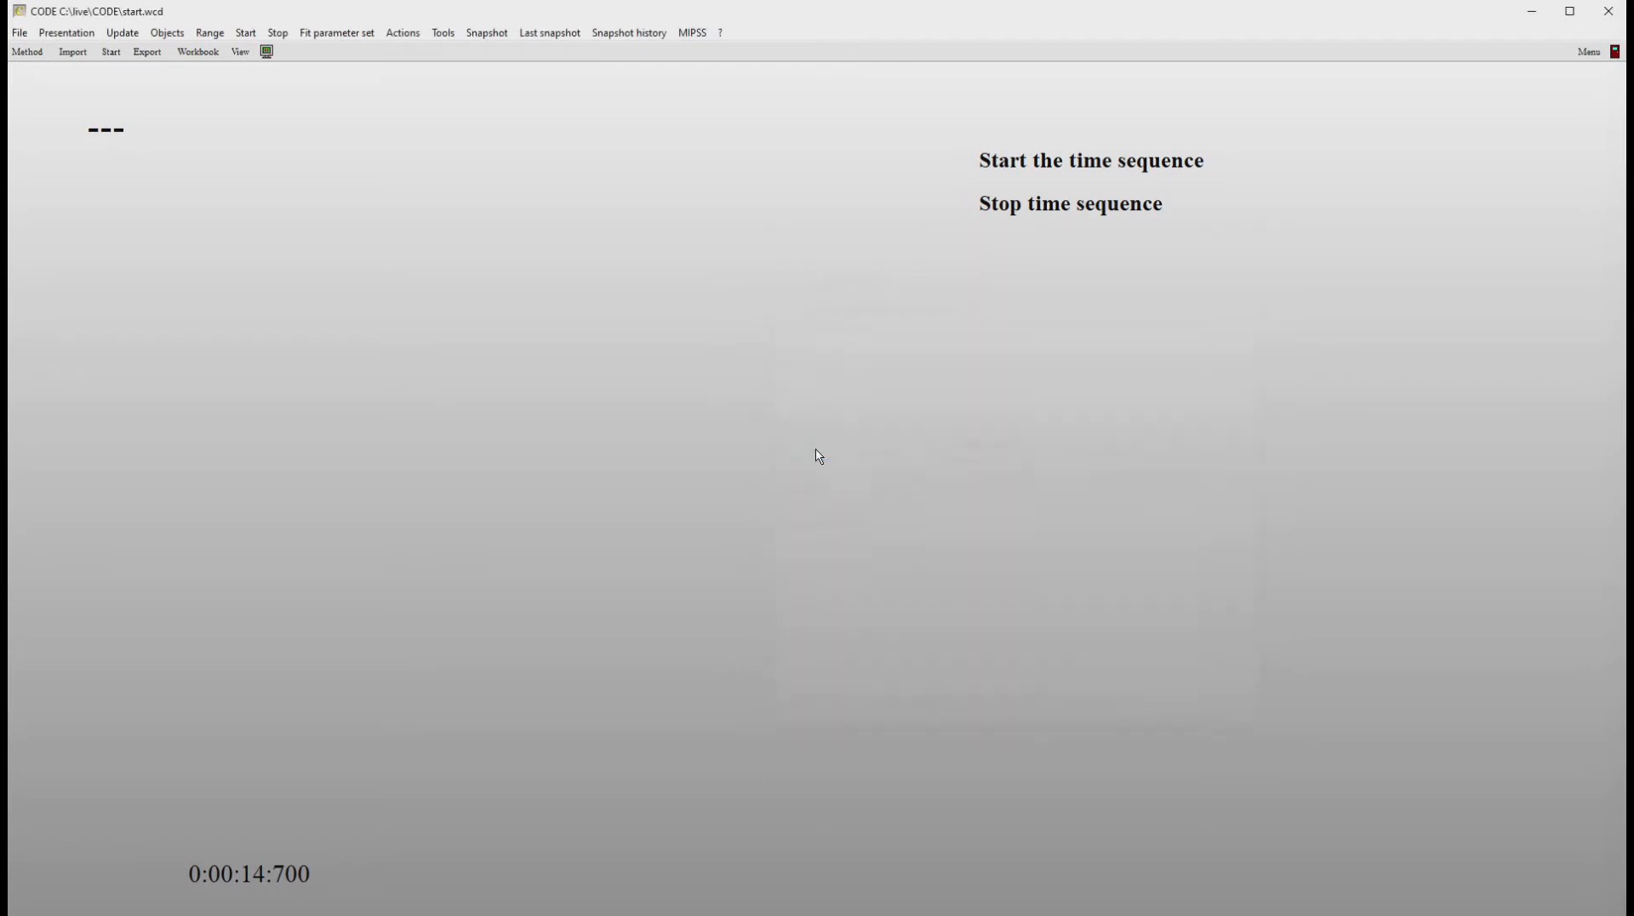
{"action": "left_click", "coordinate": [1000, 163]}
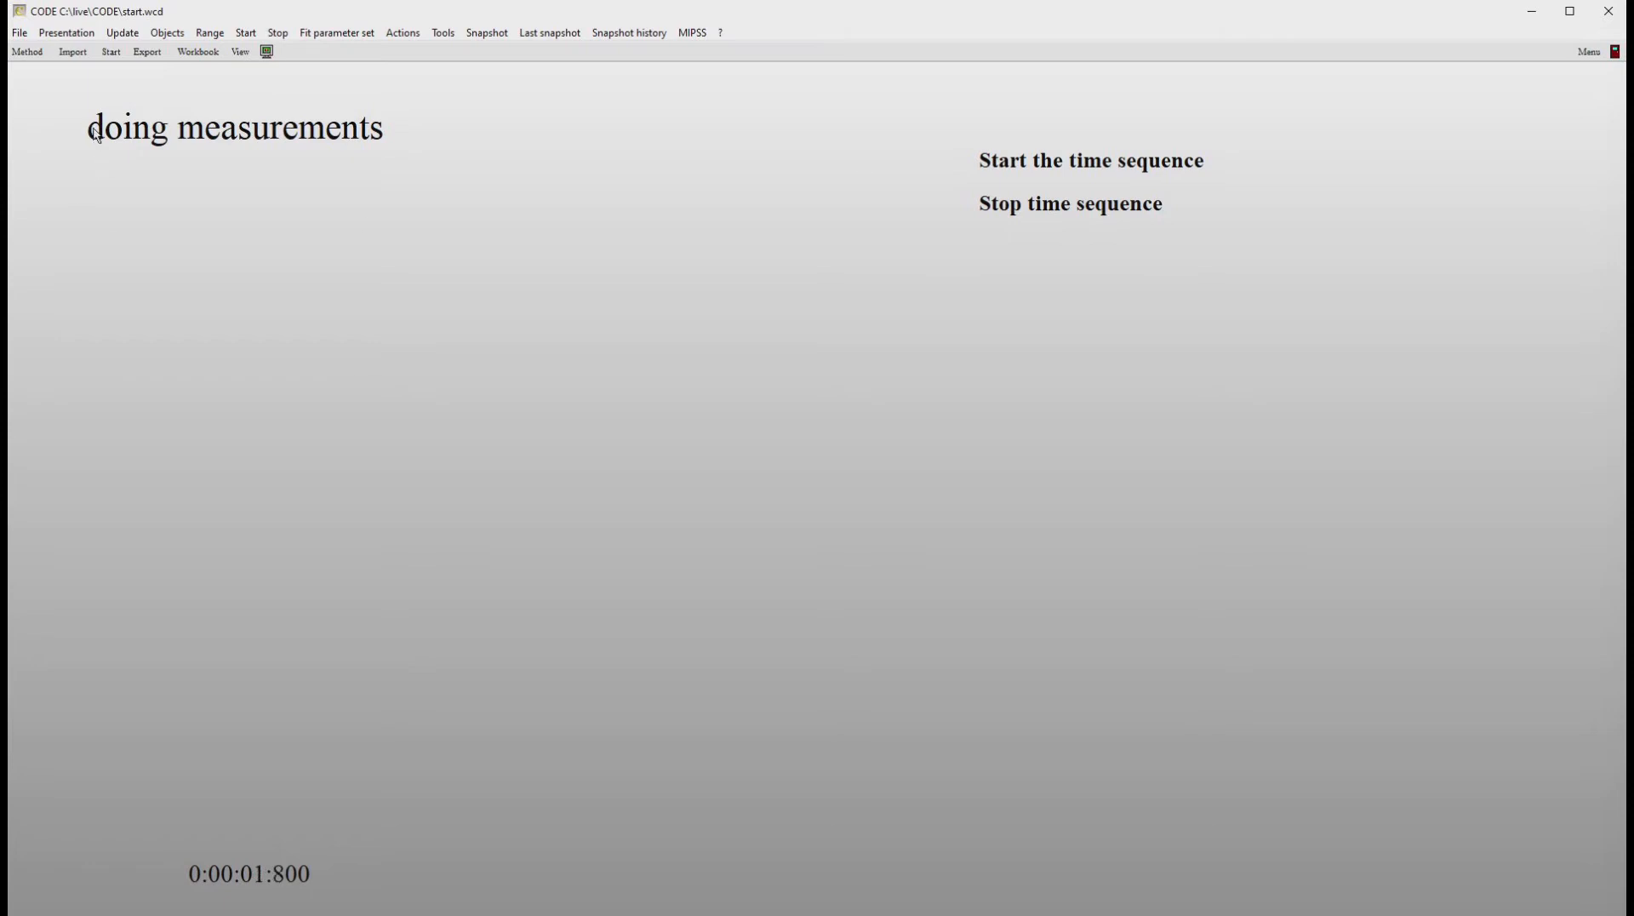
Step: Add the command "set label,activity,... idle ..." to the Stop script and accept the script
{"action": "double_click", "coordinate": [1000, 216]}
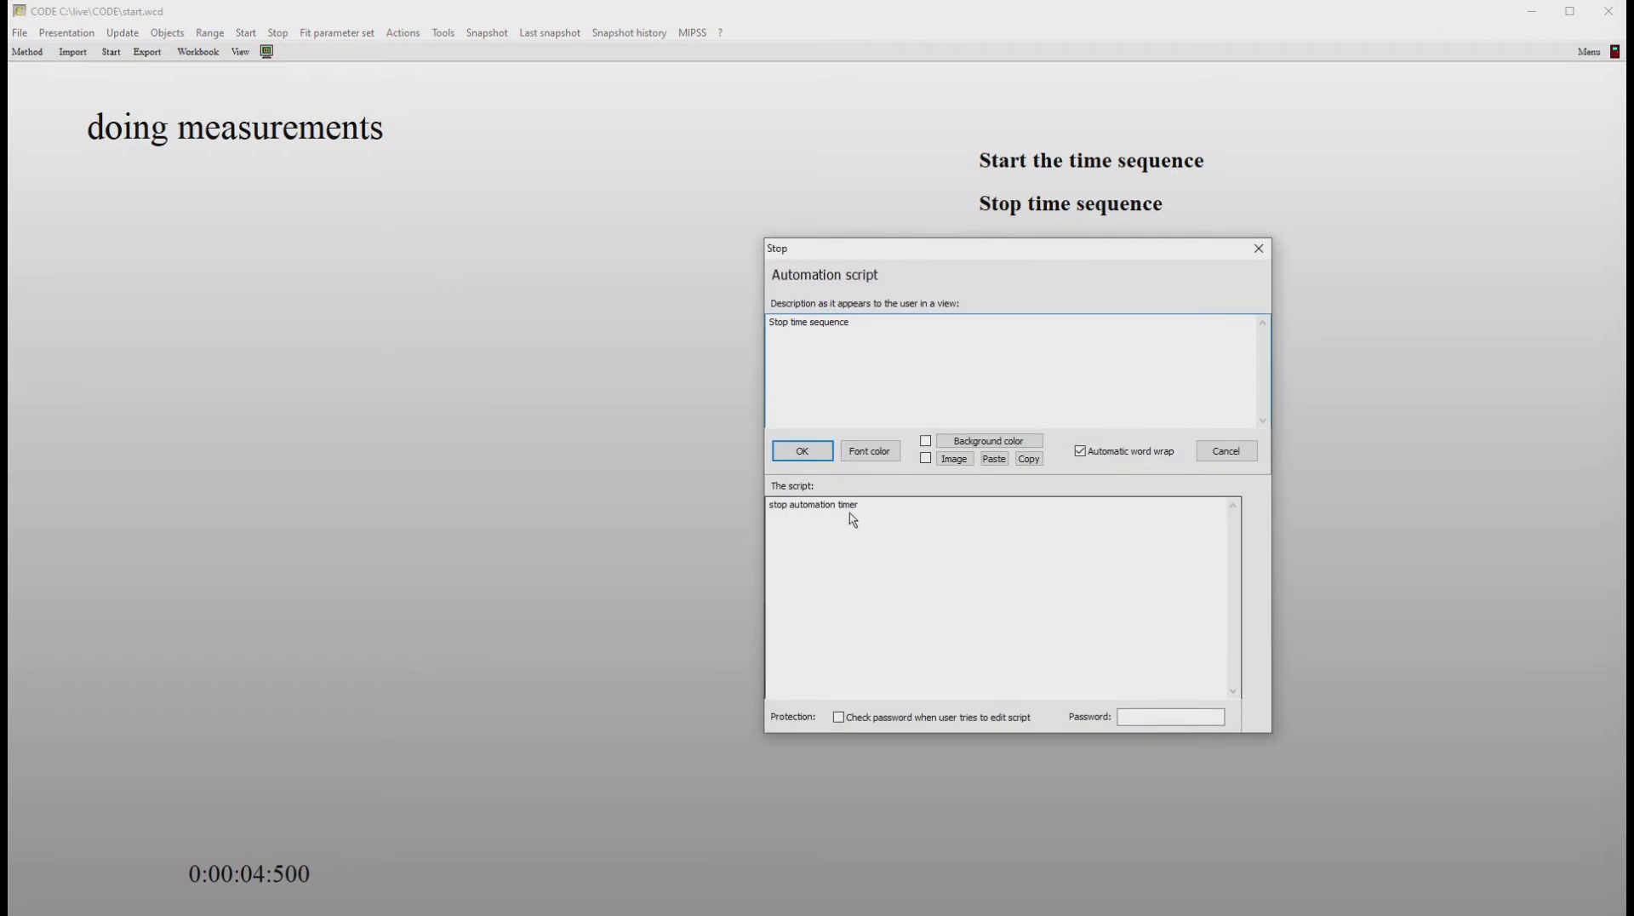
{"action": "left_click", "coordinate": [879, 511]}
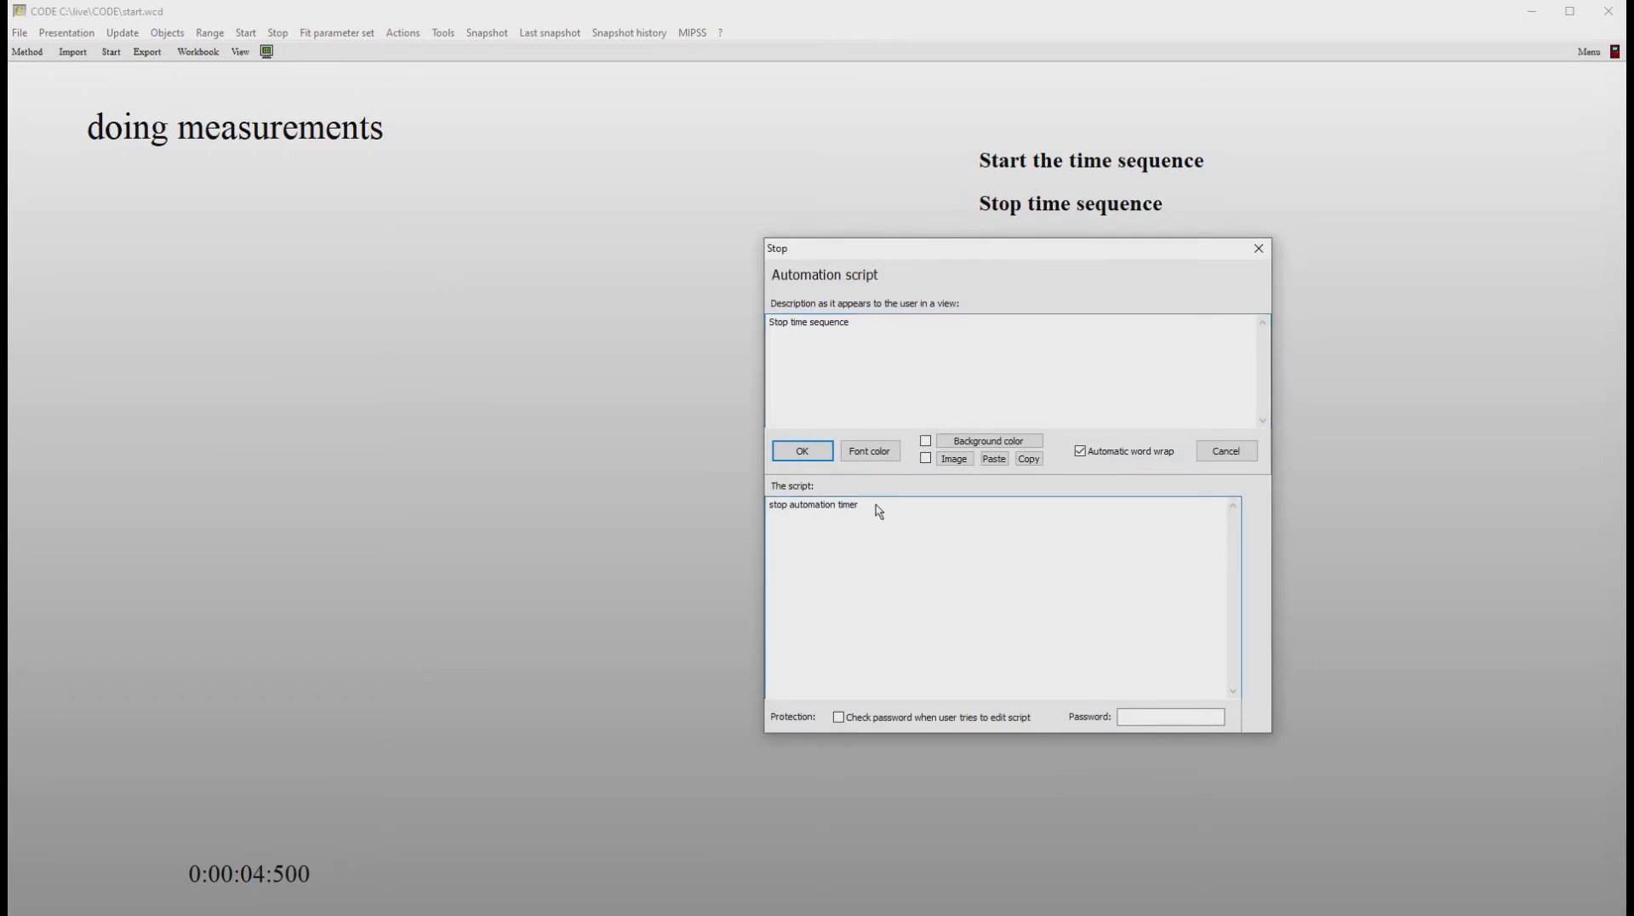
{"action": "type", "text": "set label,activity,... idle ..."}
{"action": "left_click", "coordinate": [805, 458]}
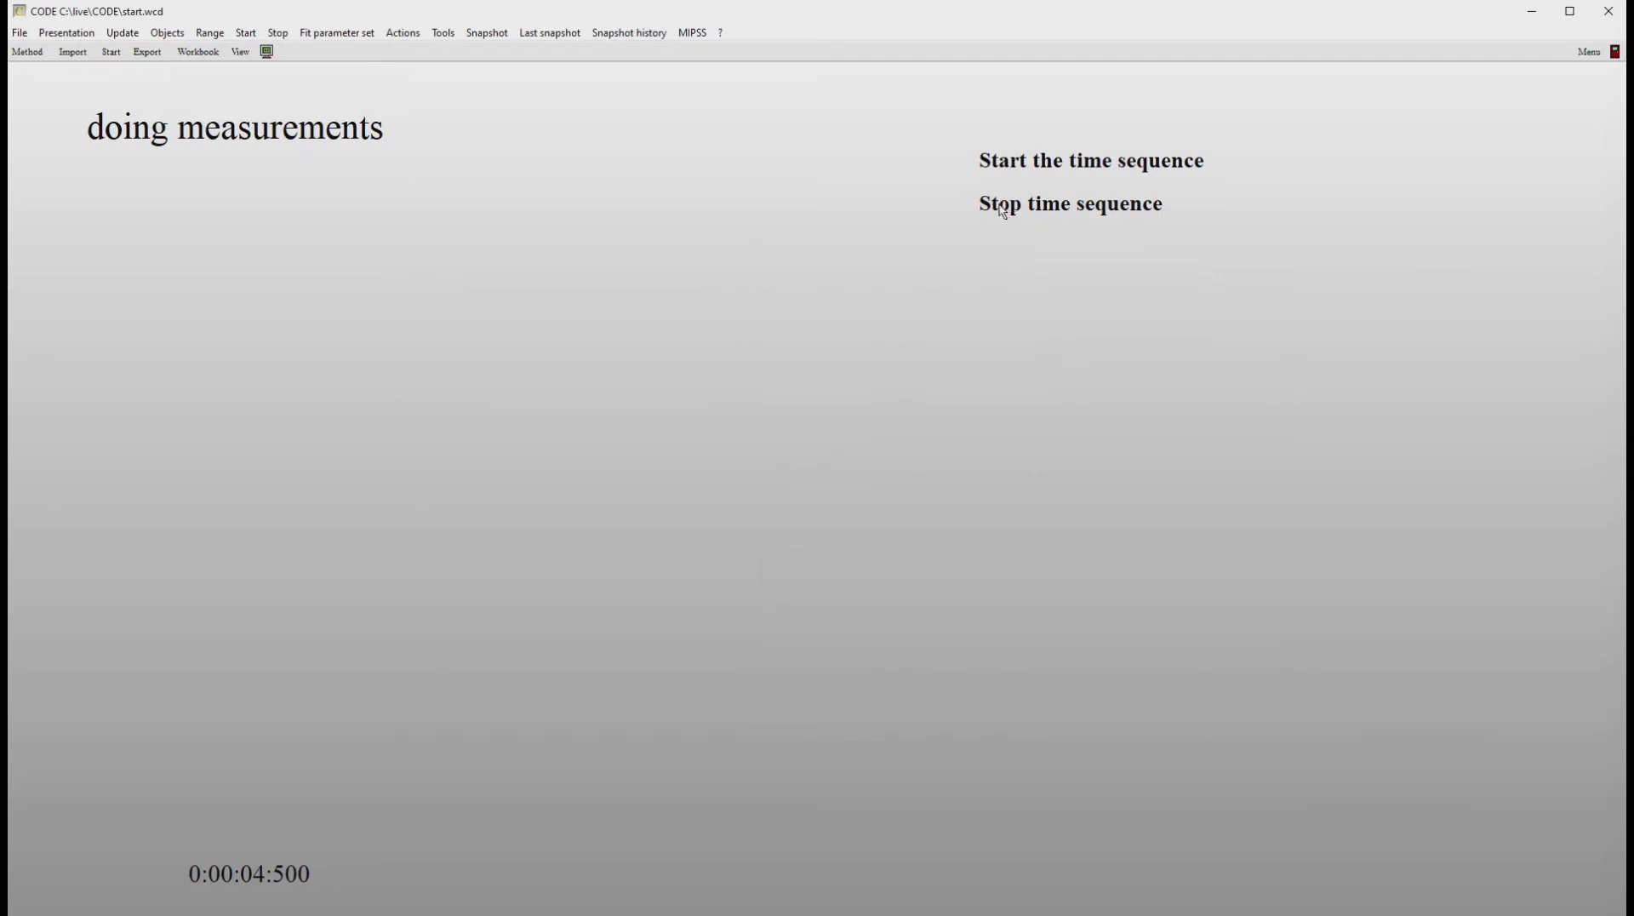
Step: Test the activity label by starting the time sequence and stopping it again
{"action": "left_click", "coordinate": [1015, 168]}
{"action": "left_click", "coordinate": [1007, 211]}
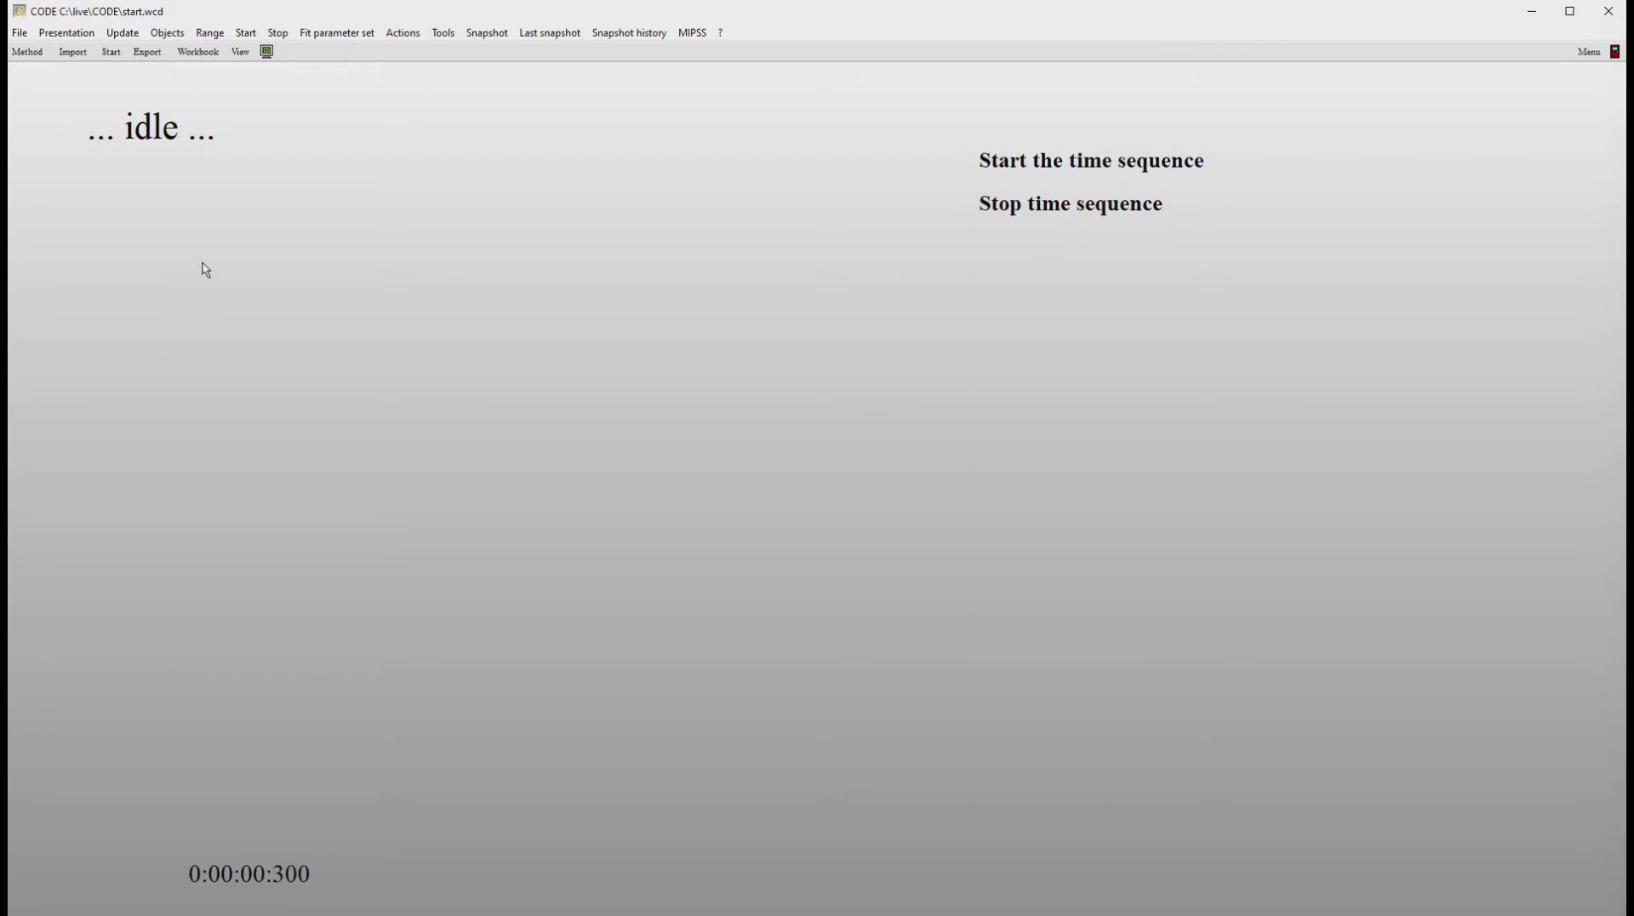
Step: Create a master parameter named "position_index" with 0 decimals
{"action": "key", "text": "F7"}
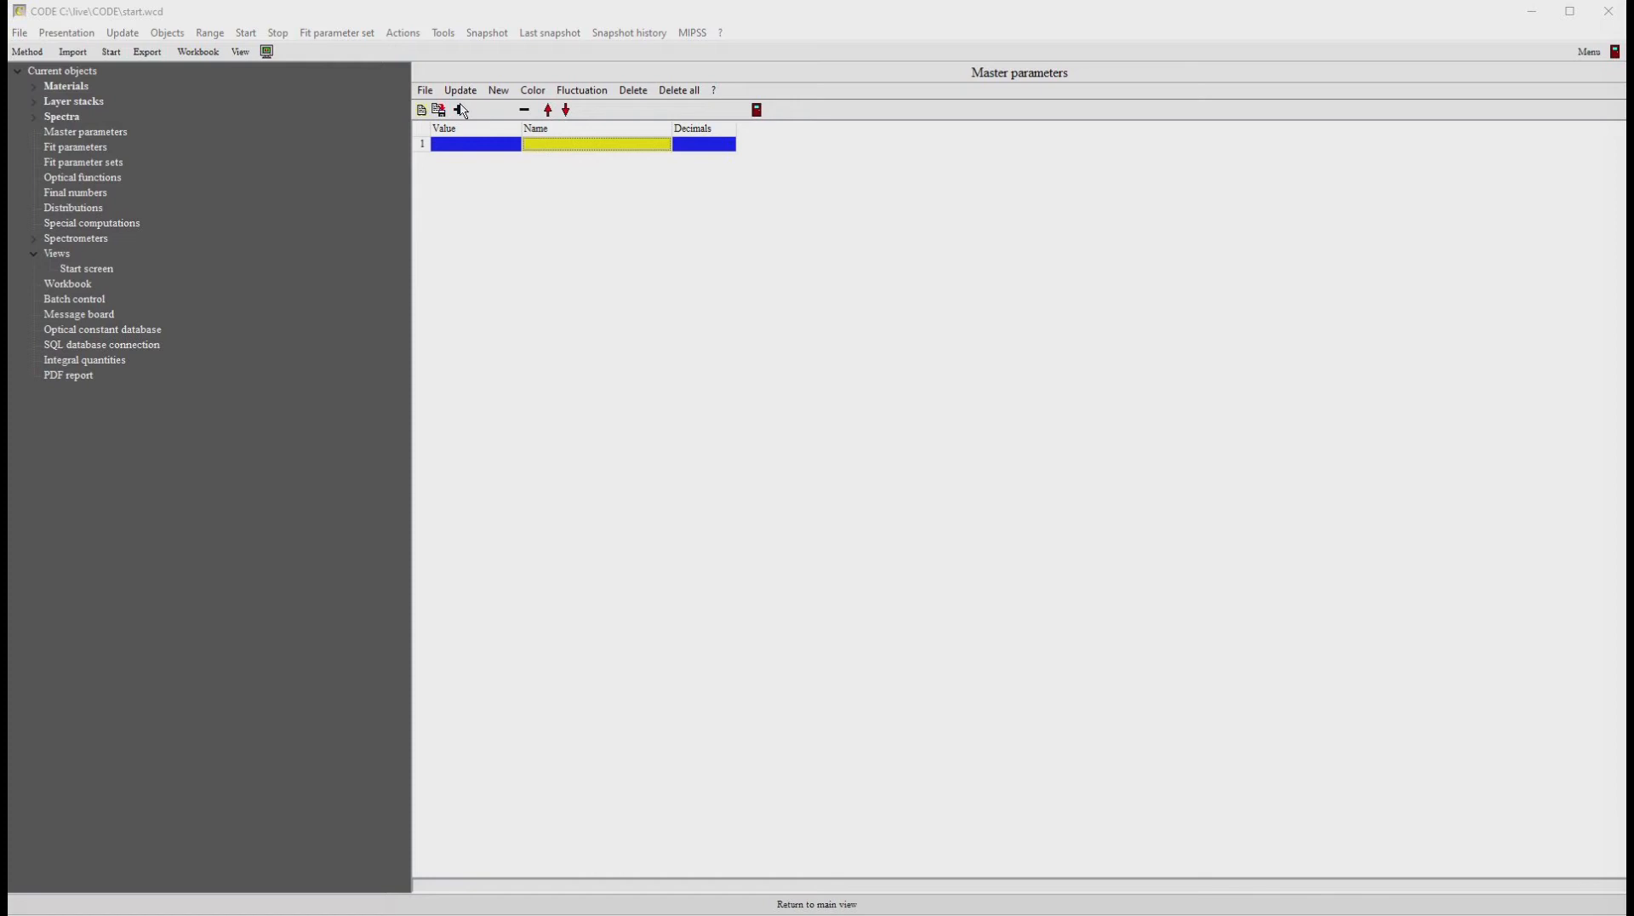
{"action": "left_click", "coordinate": [461, 110]}
{"action": "left_click", "coordinate": [542, 149]}
{"action": "type", "text": "position_index"}
{"action": "key", "text": "Return"}
{"action": "key", "text": "Tab"}
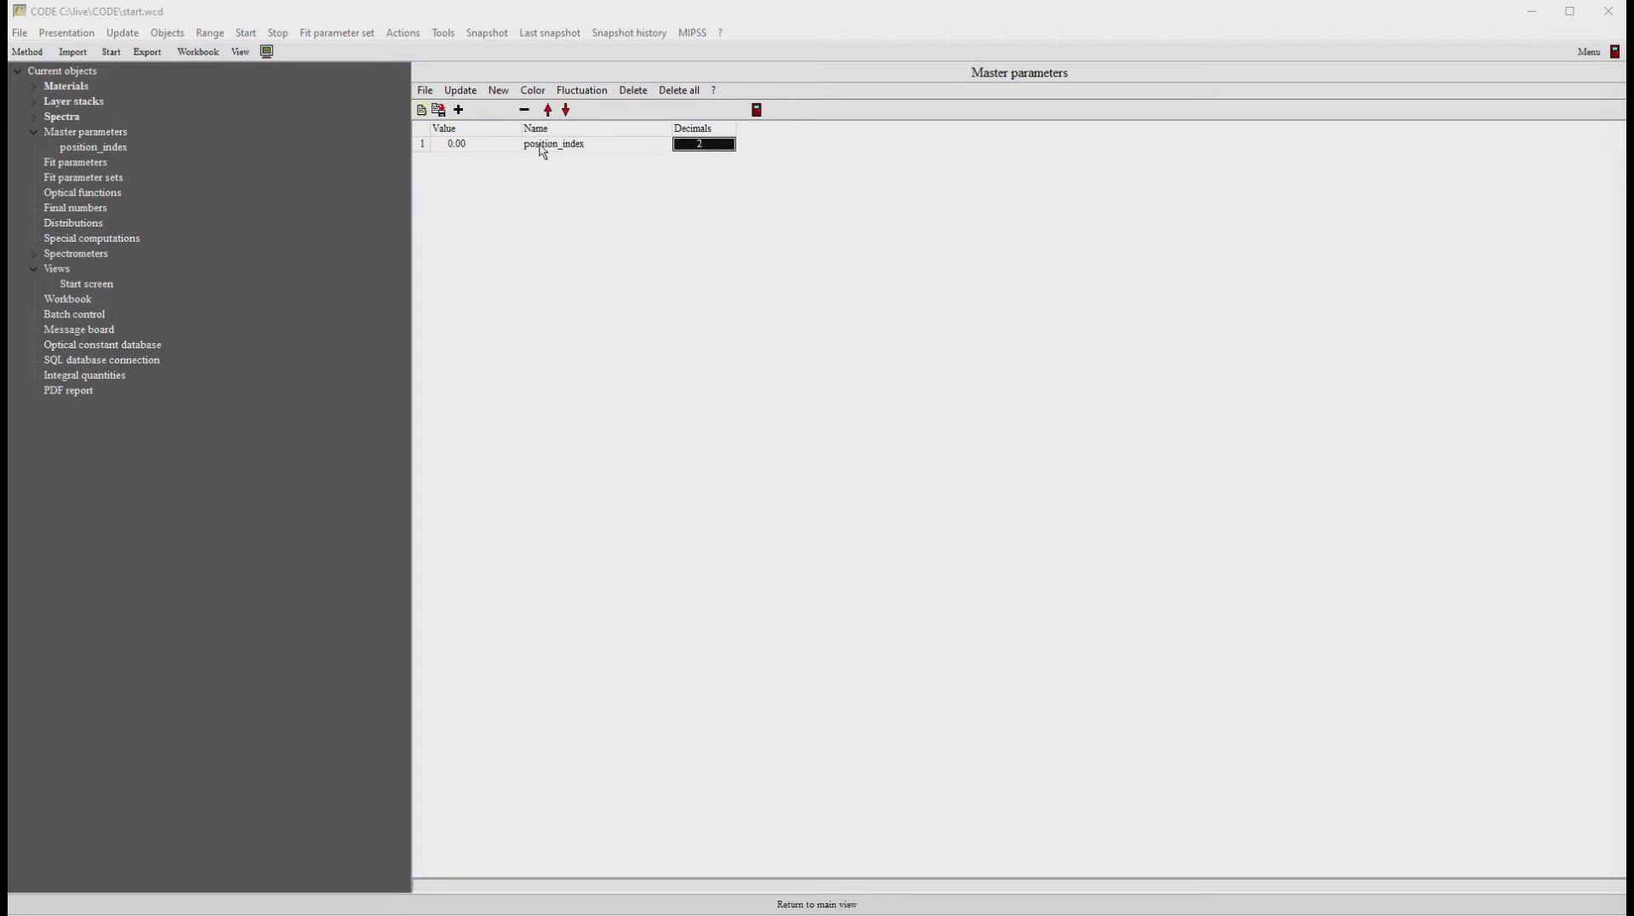
{"action": "type", "text": "0"}
{"action": "key", "text": "Return"}
Step: Add the position_index parameter to the Start screen object list as a parameter view and name it "Position index:"
{"action": "left_click", "coordinate": [85, 282]}
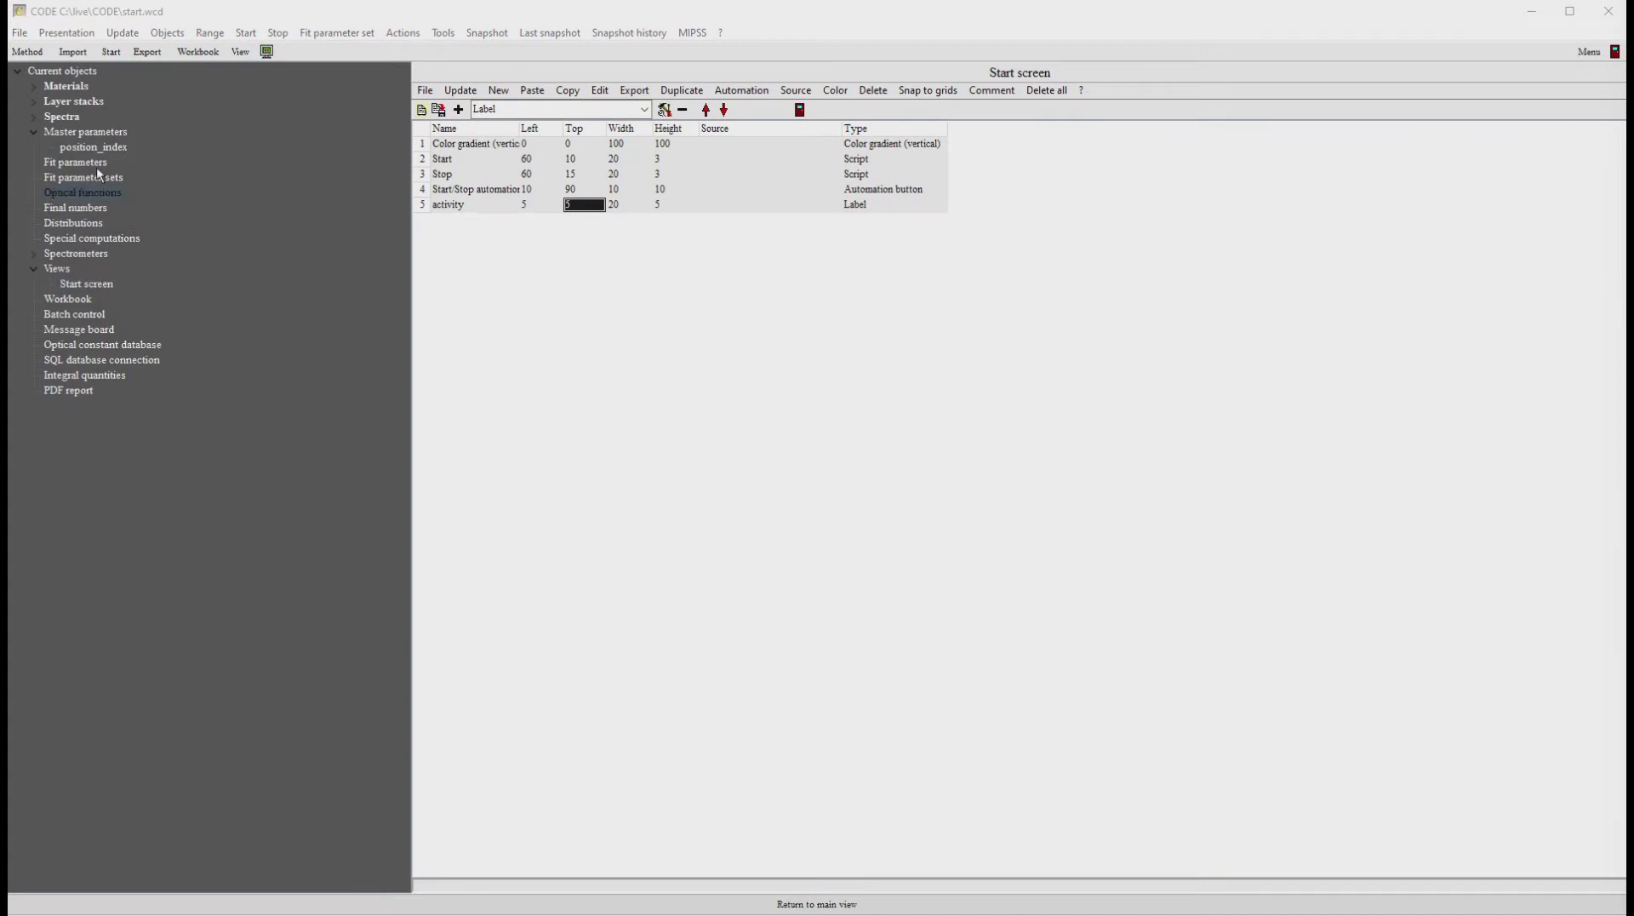
{"action": "left_click_drag", "start_coordinate": [99, 147], "coordinate": [538, 341]}
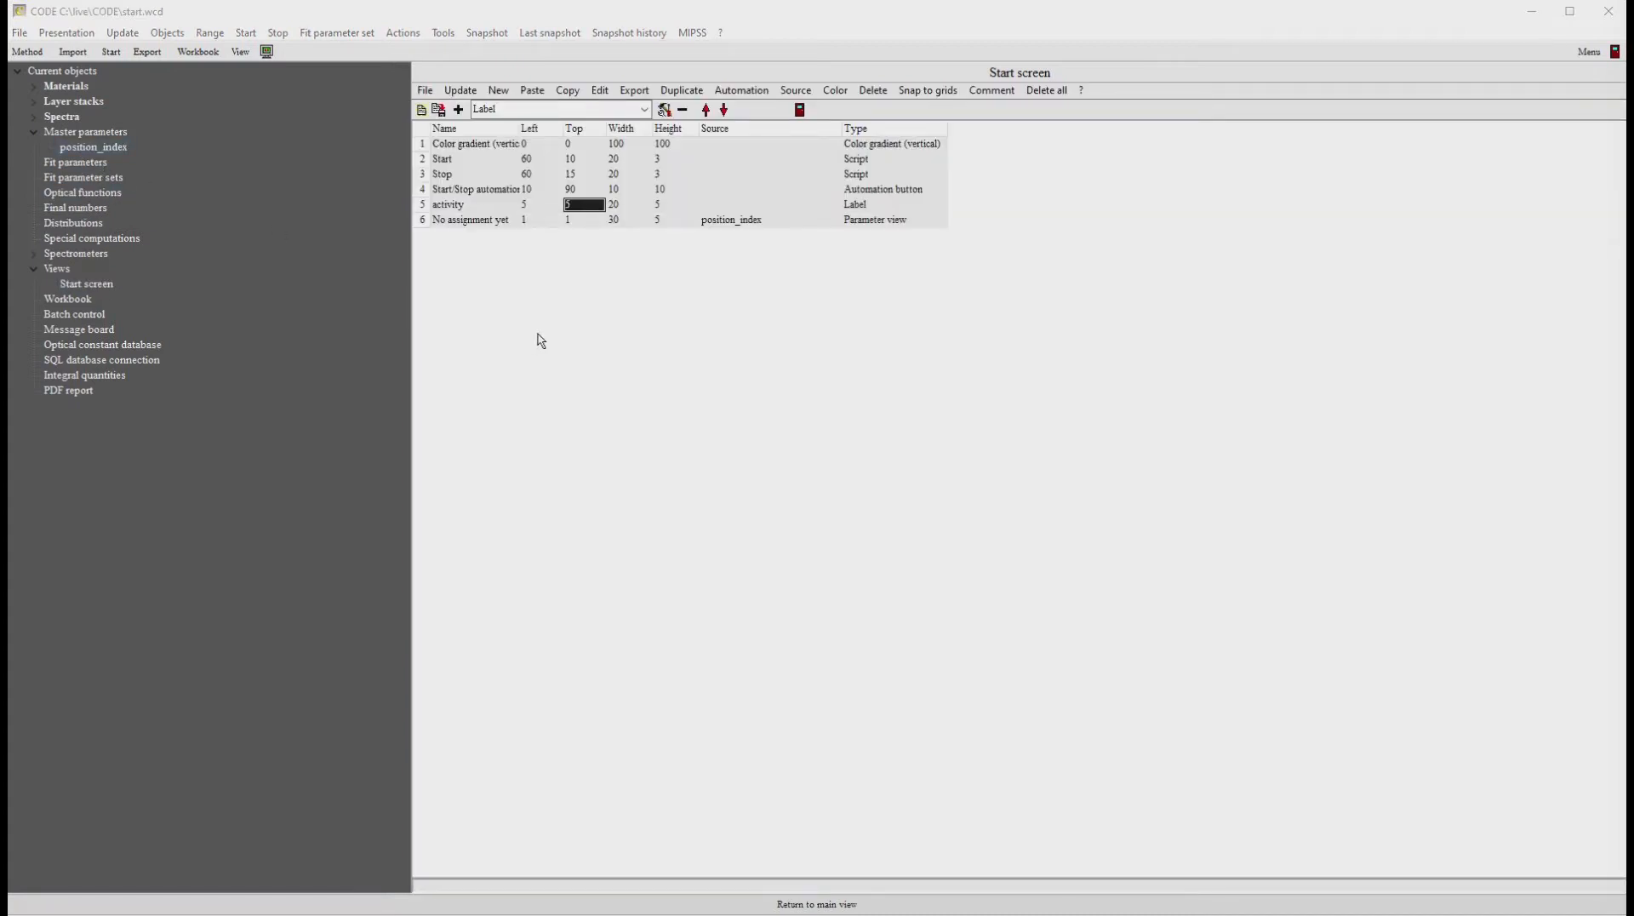
{"action": "left_click", "coordinate": [461, 225]}
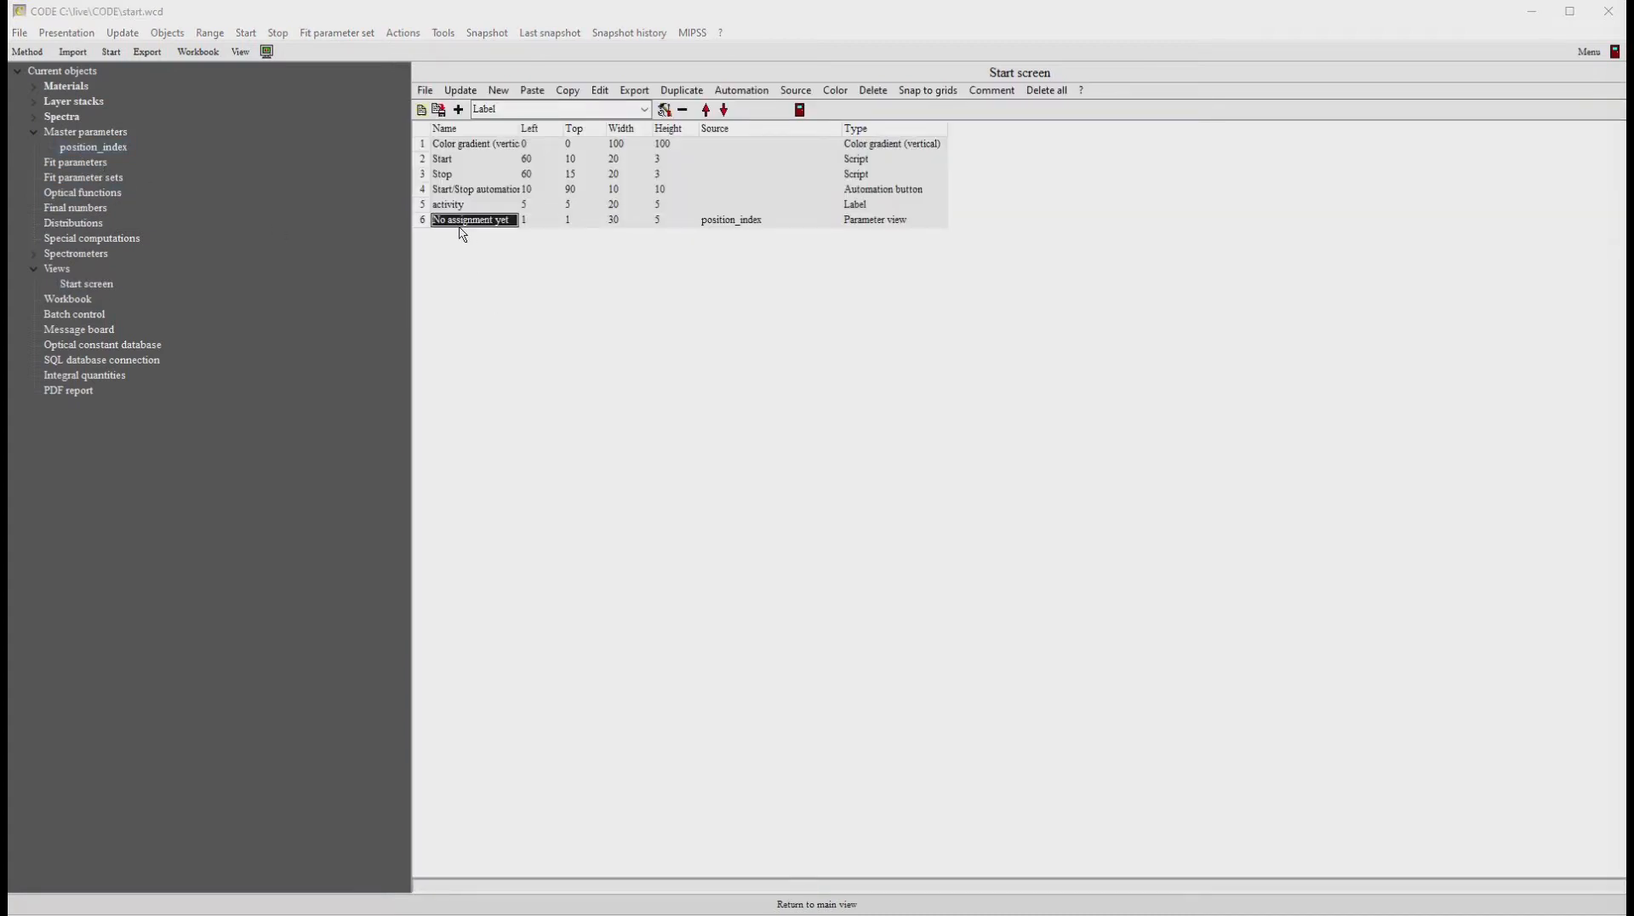
{"action": "type", "text": "Position index:"}
{"action": "key", "text": "Return"}
{"action": "key", "text": "Tab"}
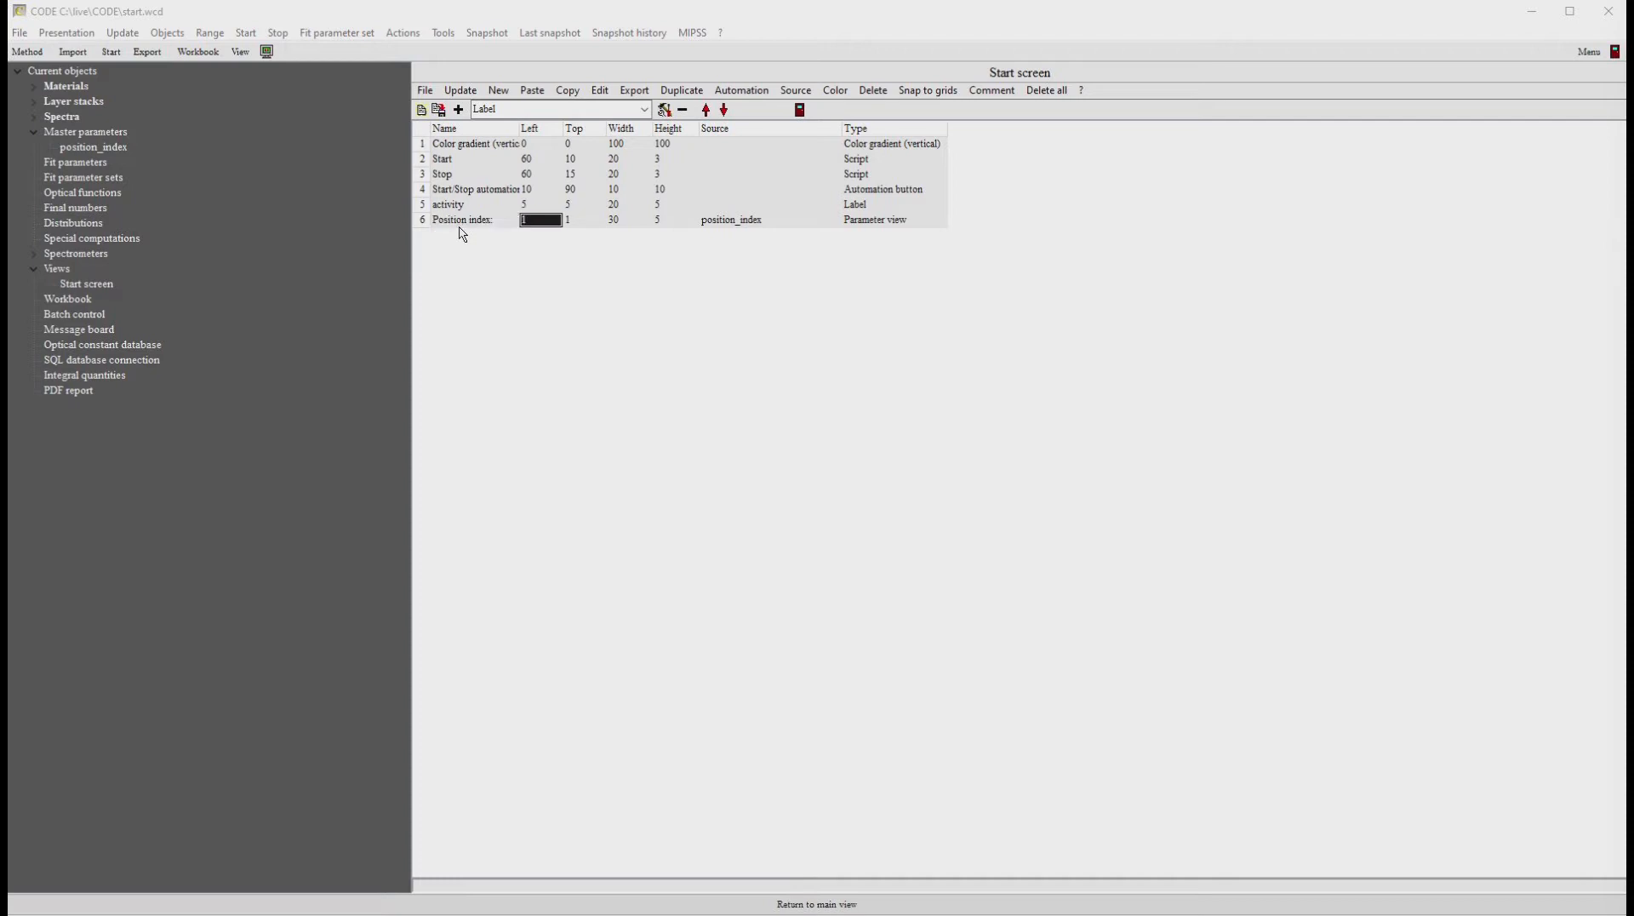
Step: Place the Position index view at left 10 and top 20 with a width of 20
{"action": "type", "text": "10"}
{"action": "key", "text": "Return"}
{"action": "key", "text": "Tab"}
{"action": "type", "text": "20"}
{"action": "key", "text": "Return"}
{"action": "key", "text": "Tab"}
{"action": "type", "text": "20"}
{"action": "key", "text": "Return"}
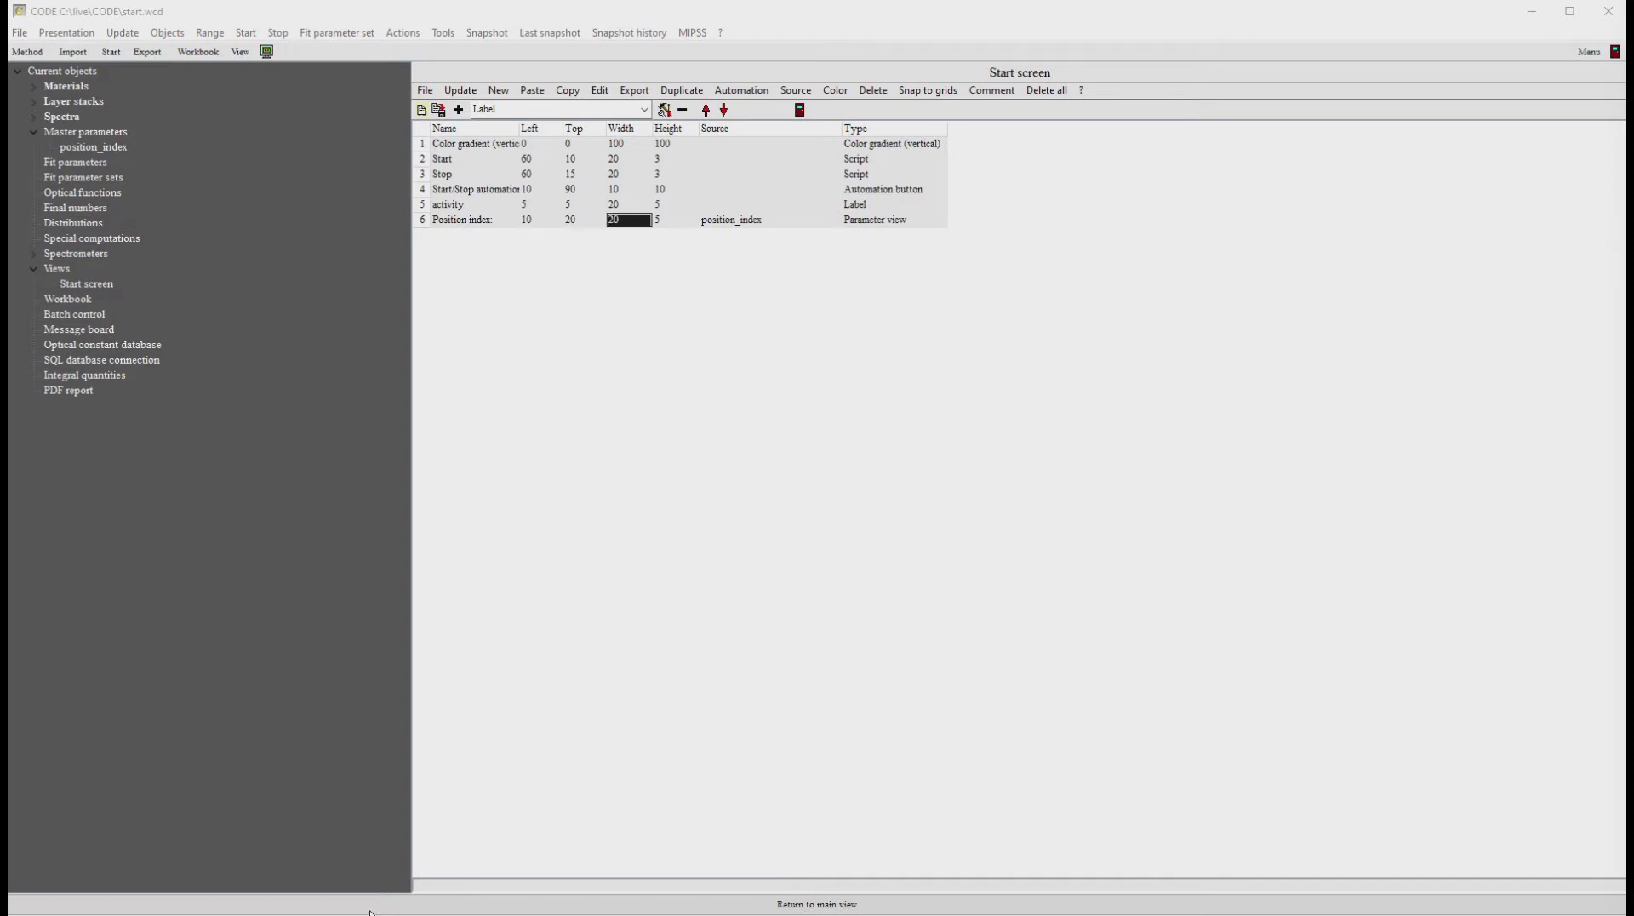
Step: Check the Position index view in the main view and set its width to 15
{"action": "left_click", "coordinate": [376, 906]}
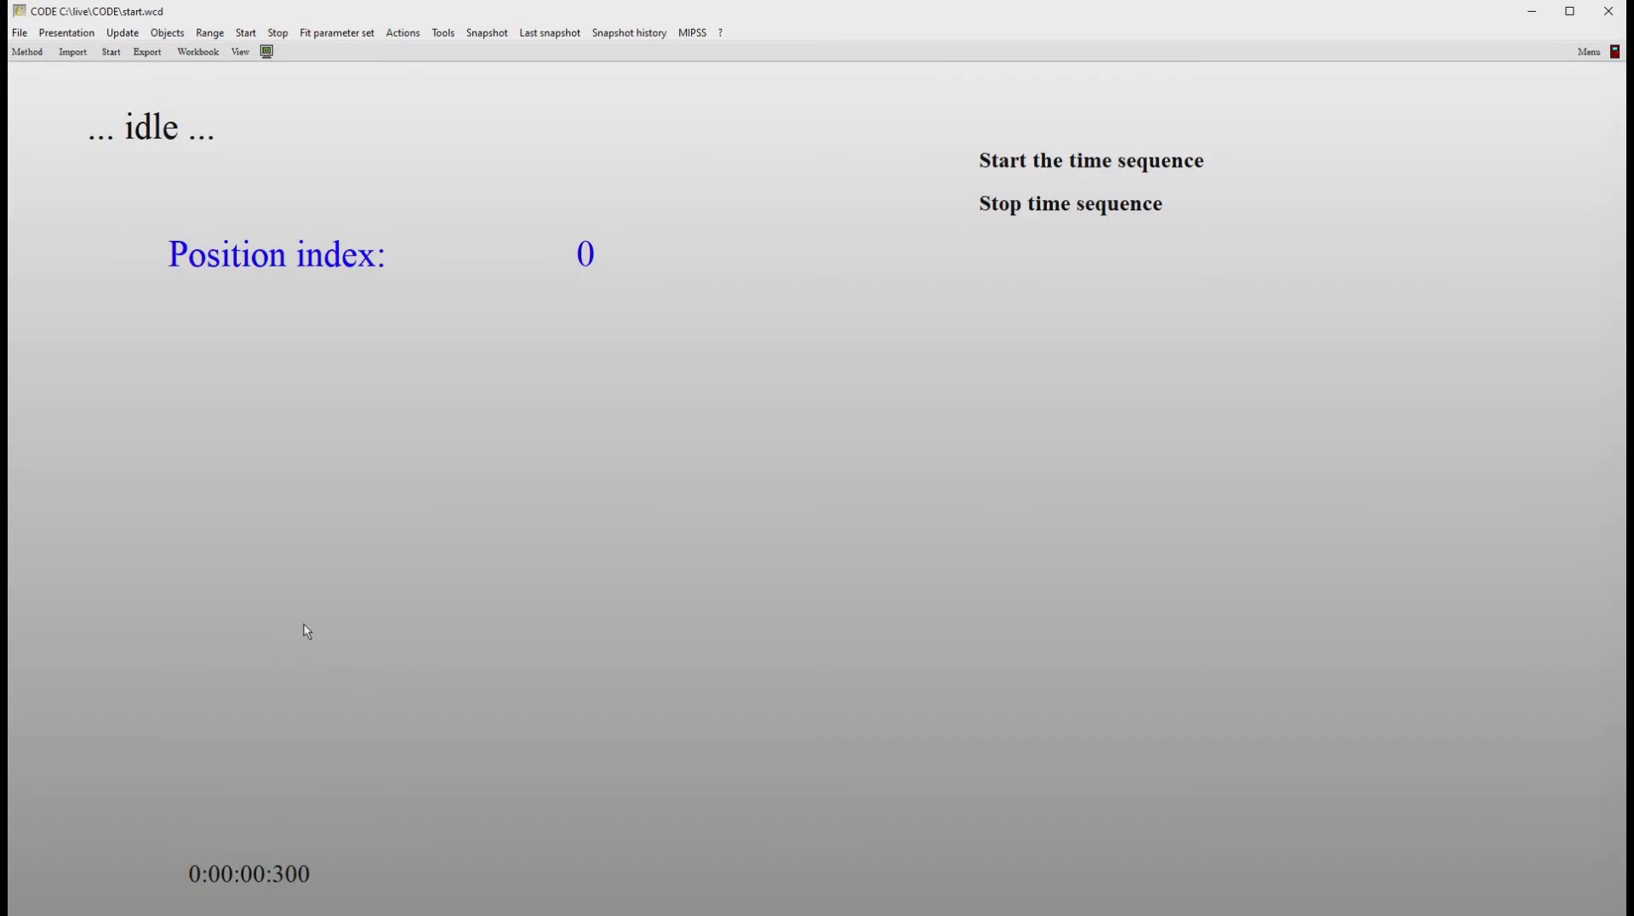
{"action": "double_click", "coordinate": [349, 340]}
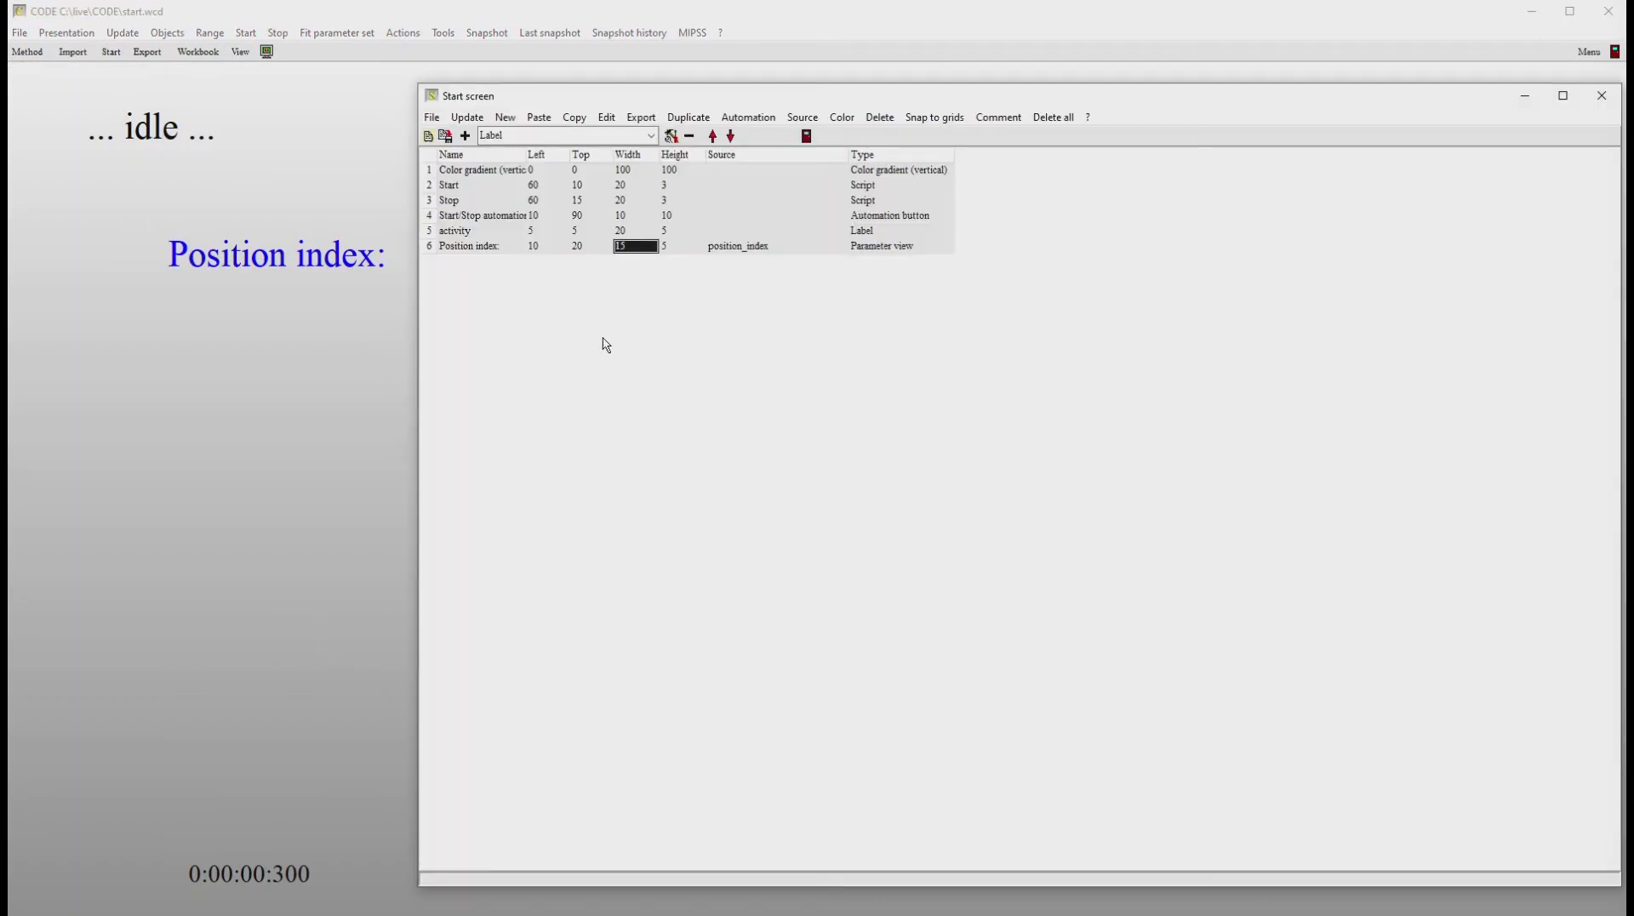
{"action": "left_click", "coordinate": [293, 367]}
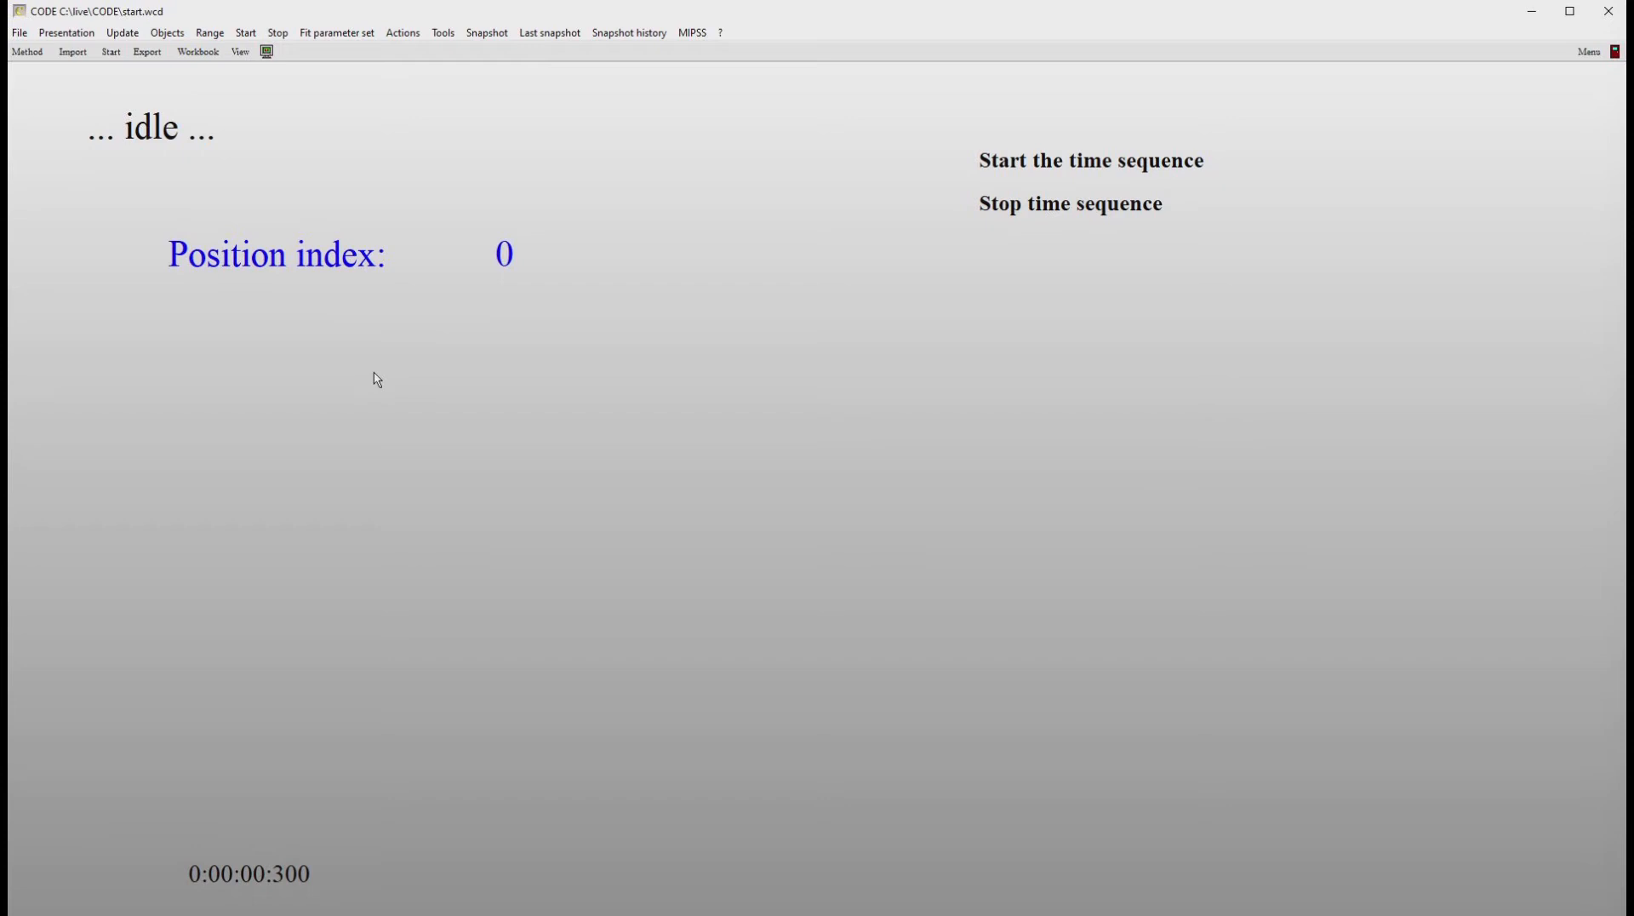
Step: Open the Spectrometers object list
{"action": "key", "text": "F7"}
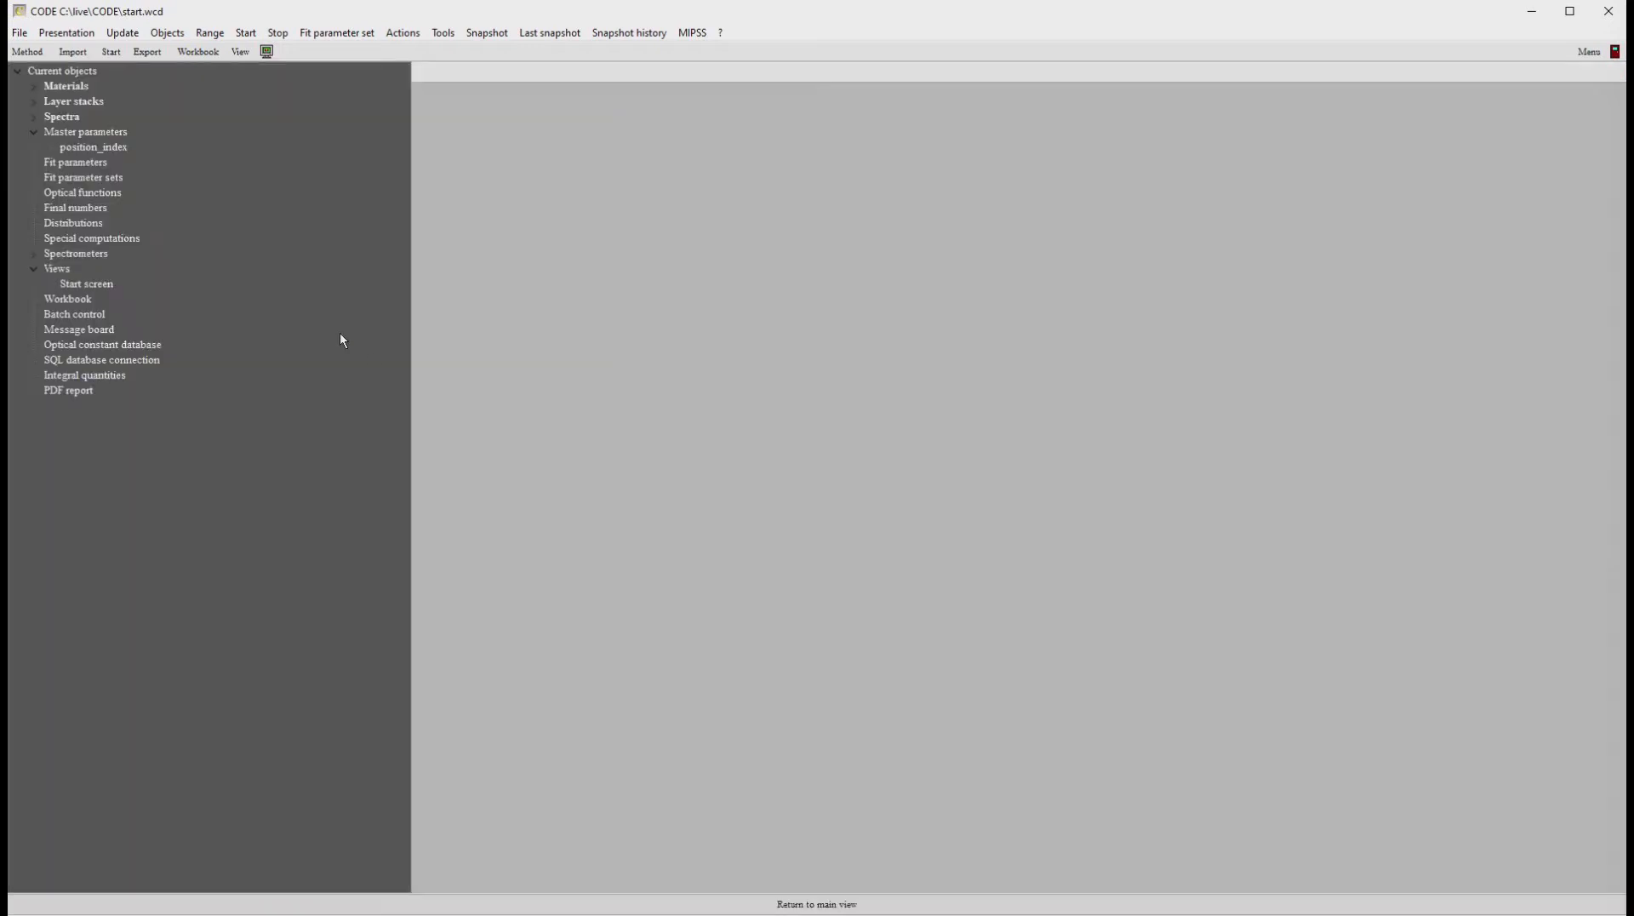
{"action": "double_click", "coordinate": [98, 254]}
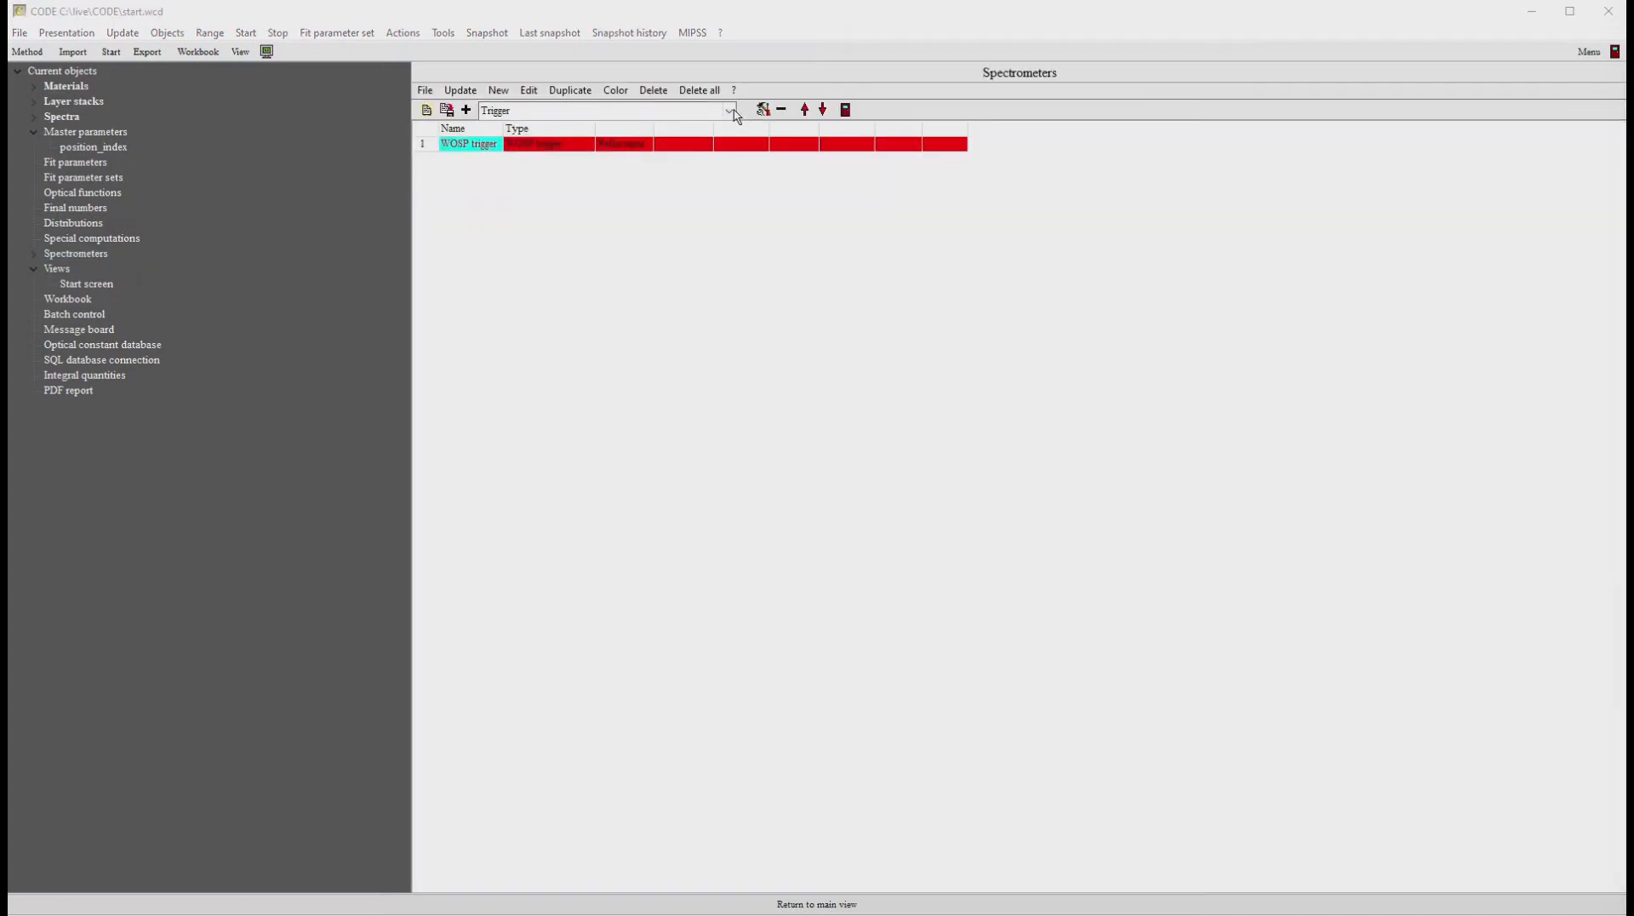
Step: Add a second Trigger object to the Spectrometers list and delete the duplicate
{"action": "left_click", "coordinate": [728, 111]}
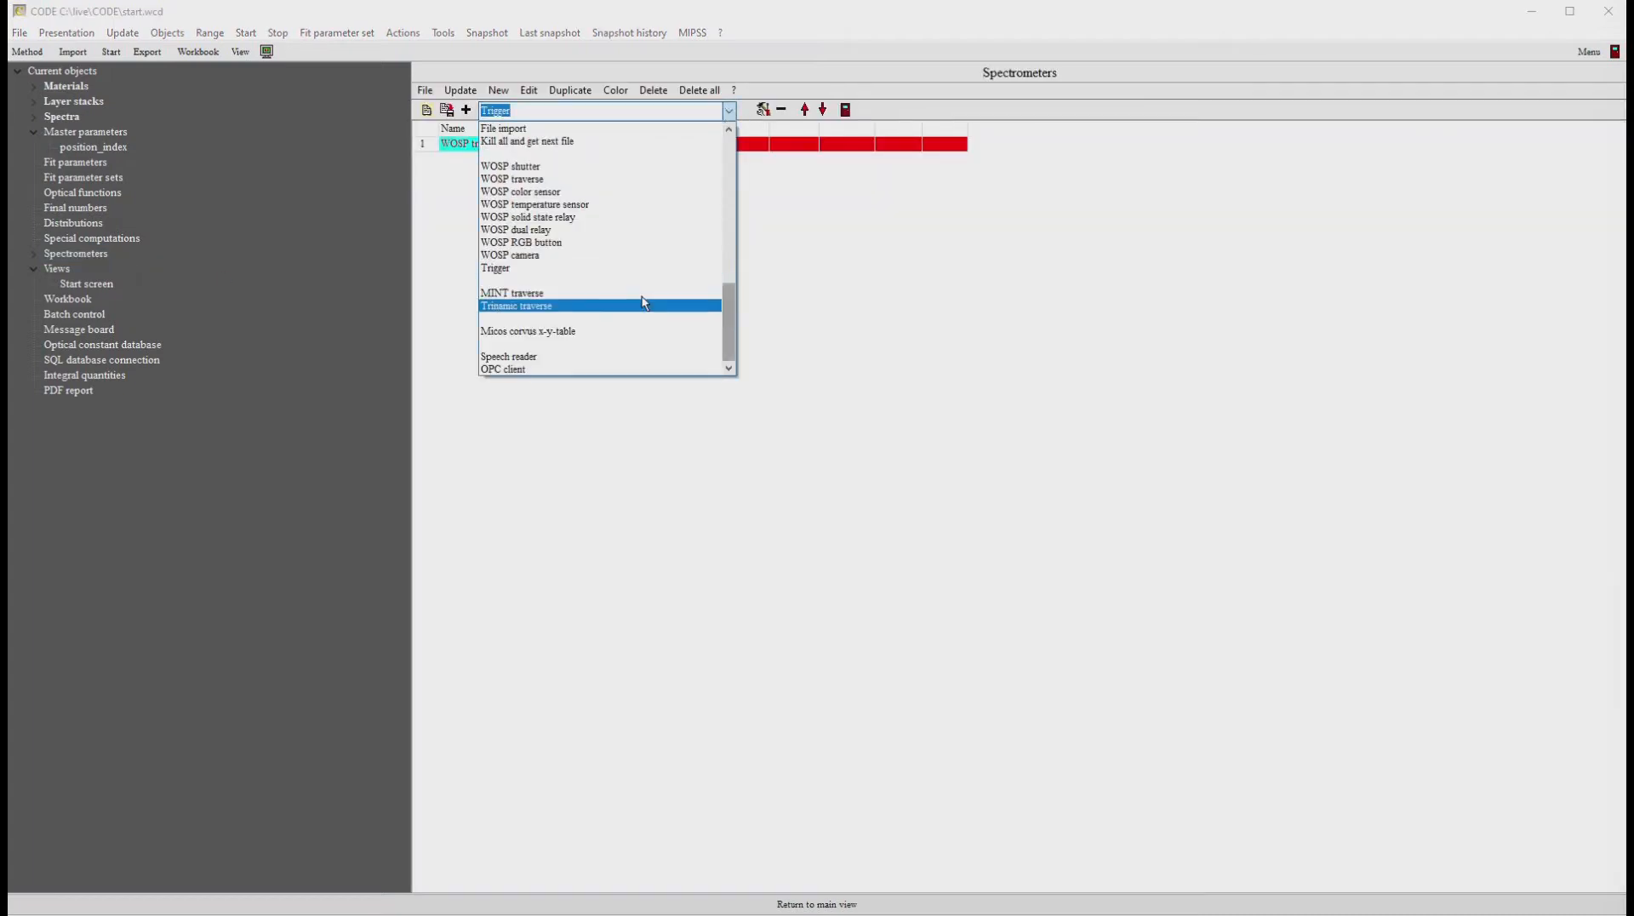
{"action": "left_click", "coordinate": [534, 269]}
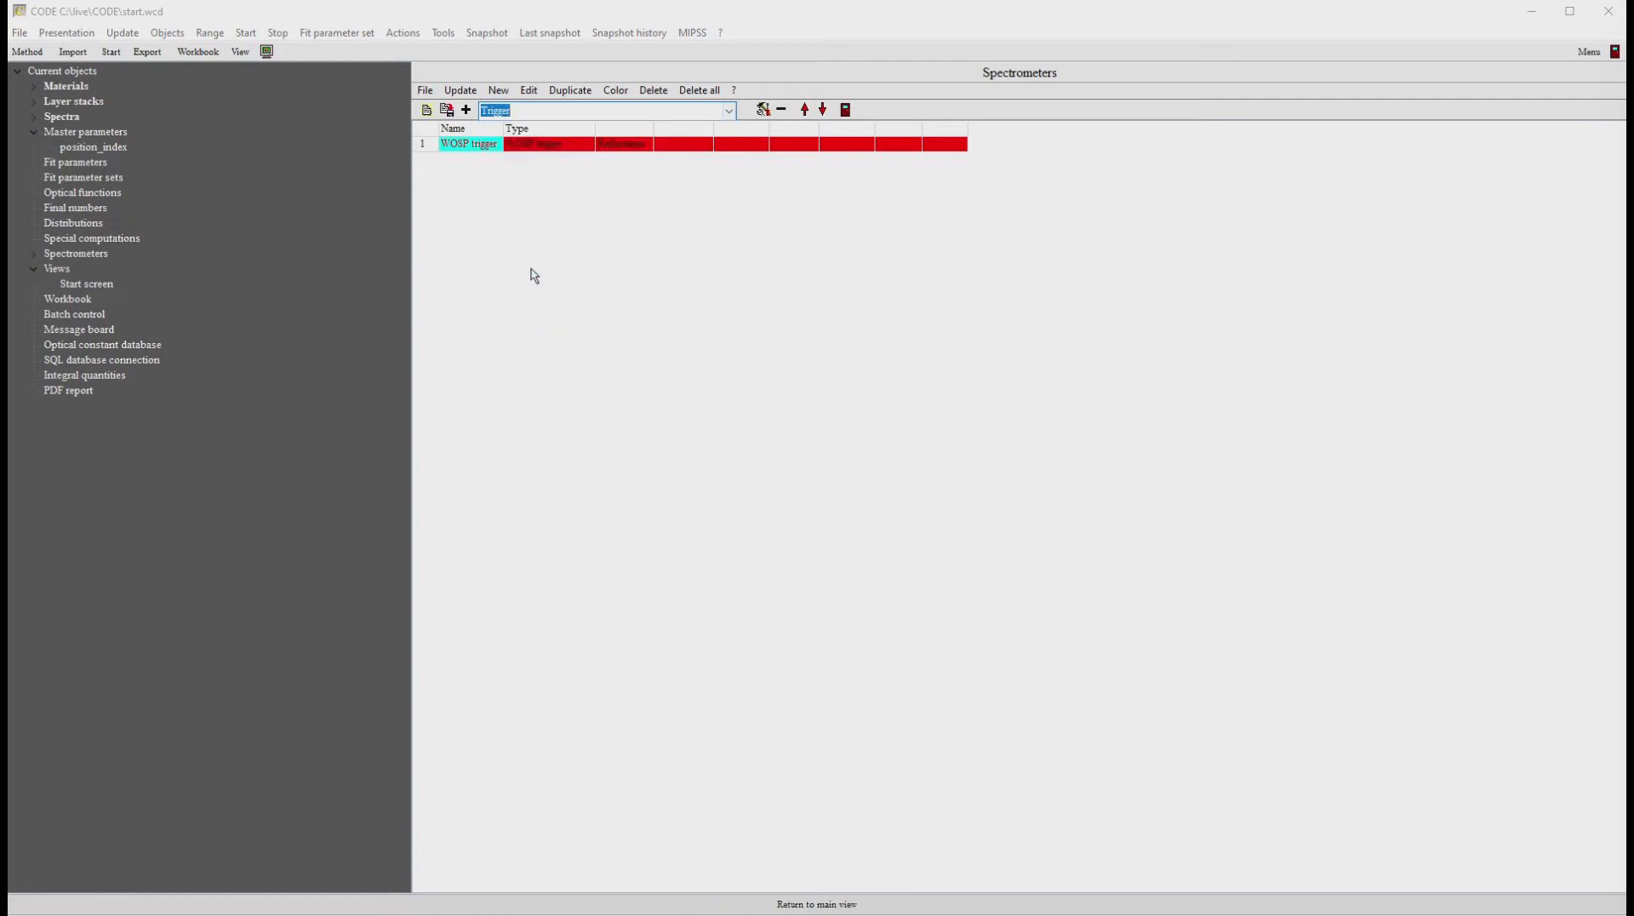
{"action": "left_click", "coordinate": [466, 110]}
{"action": "left_click", "coordinate": [534, 145]}
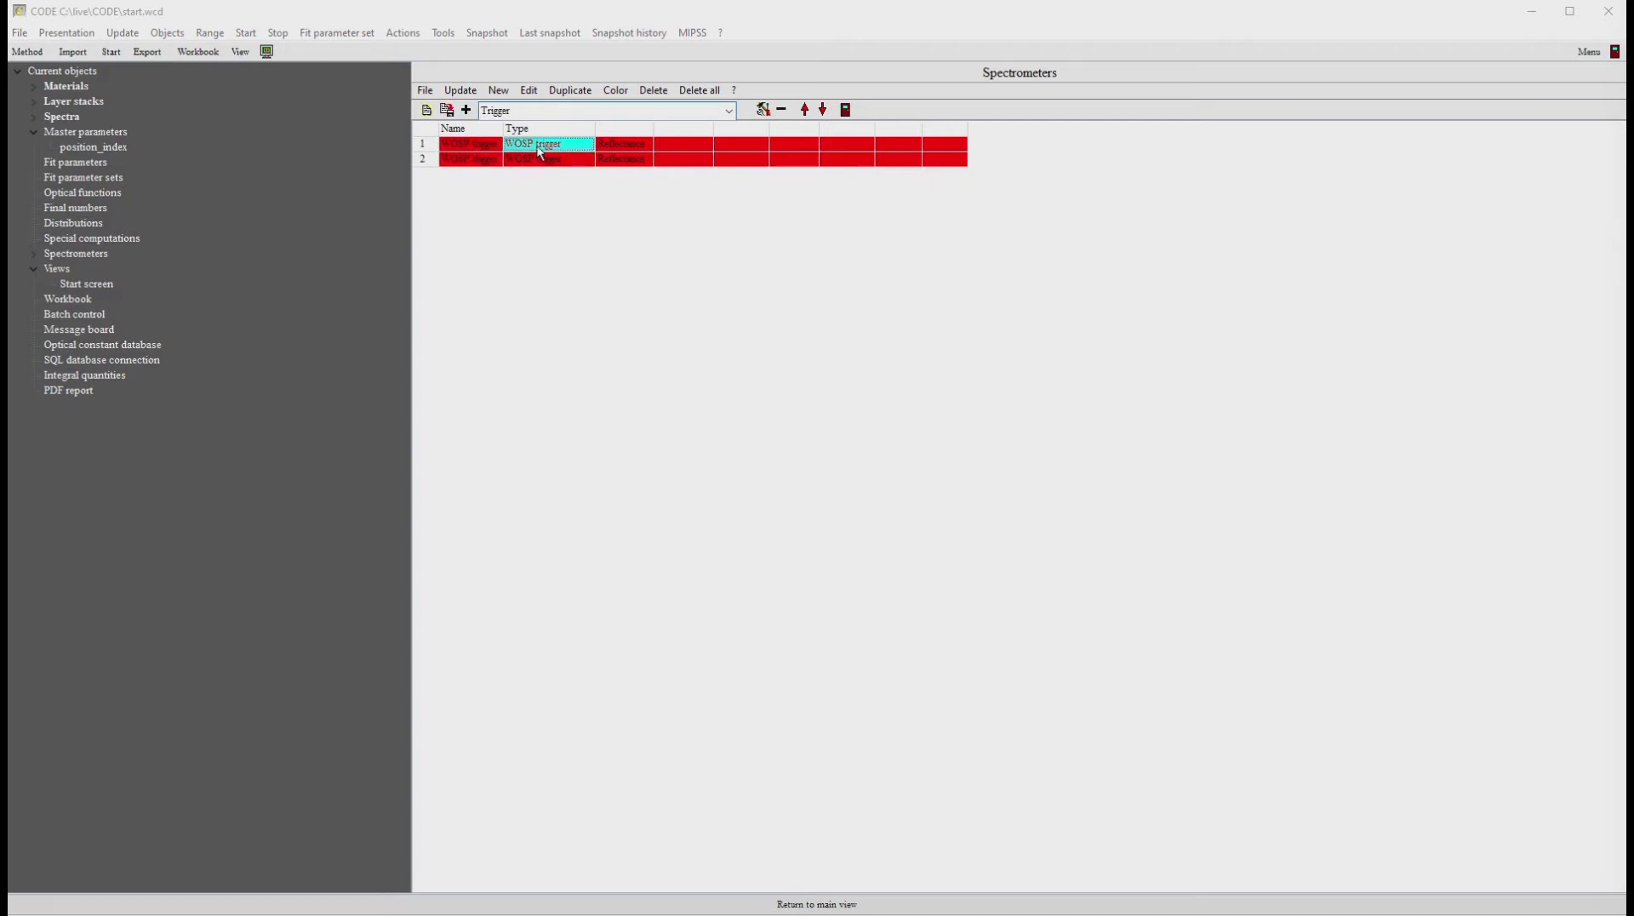
{"action": "left_click", "coordinate": [781, 110]}
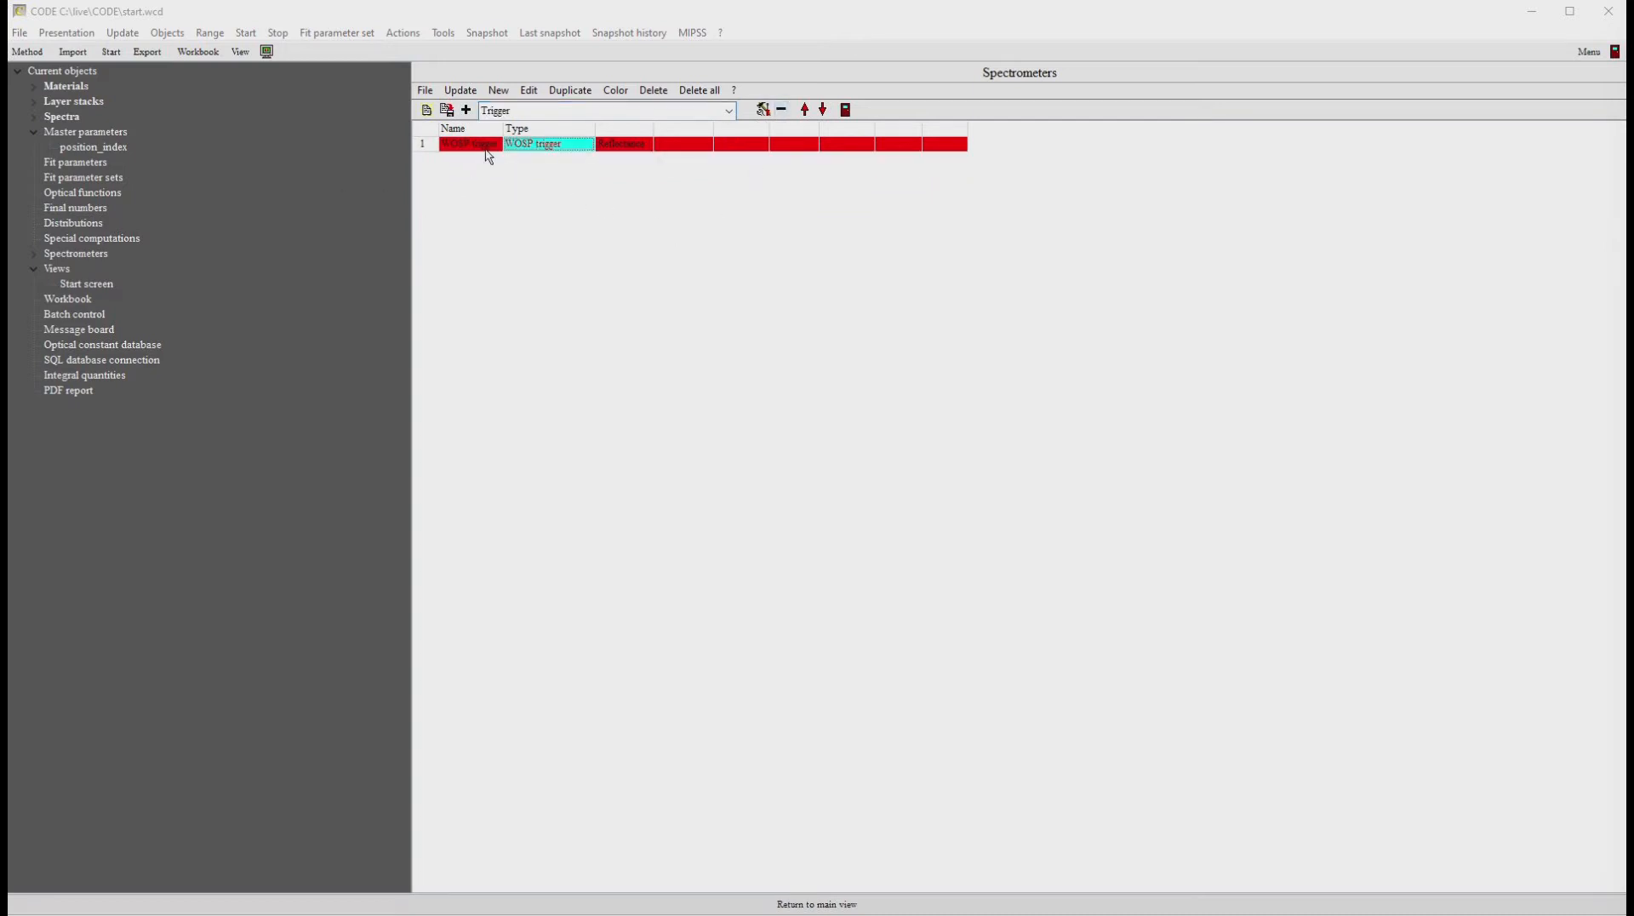
Step: Examine the WOSP trigger's formula, threshold, and the scripts for values below and above the threshold, then accept its settings
{"action": "left_click", "coordinate": [529, 90]}
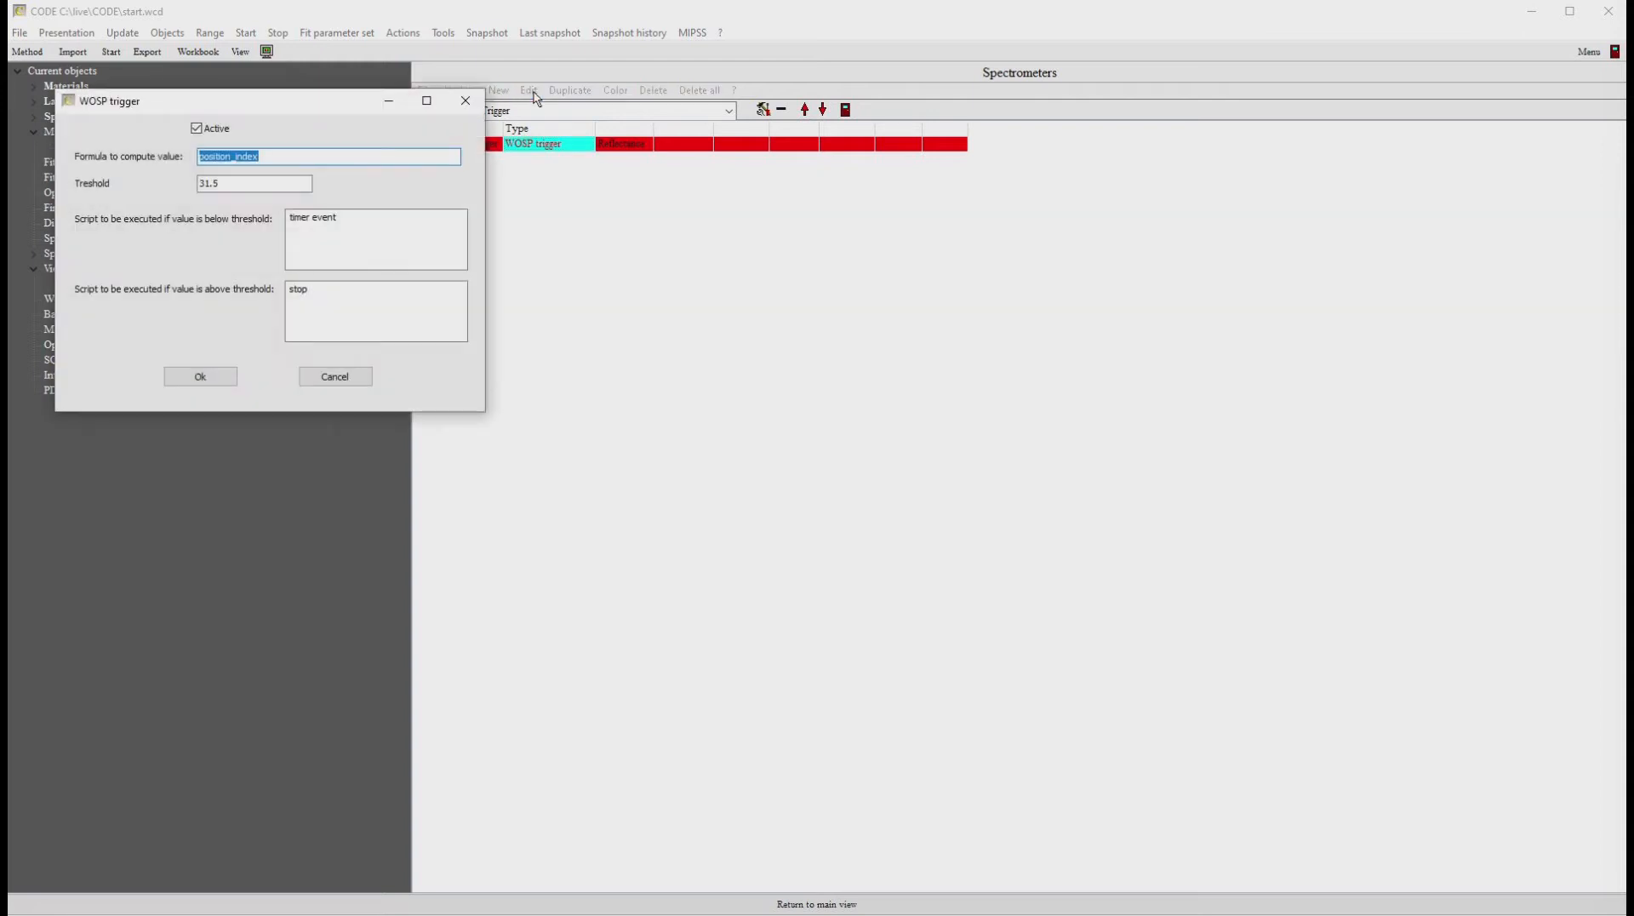
{"action": "left_click_drag", "start_coordinate": [279, 102], "coordinate": [652, 257]}
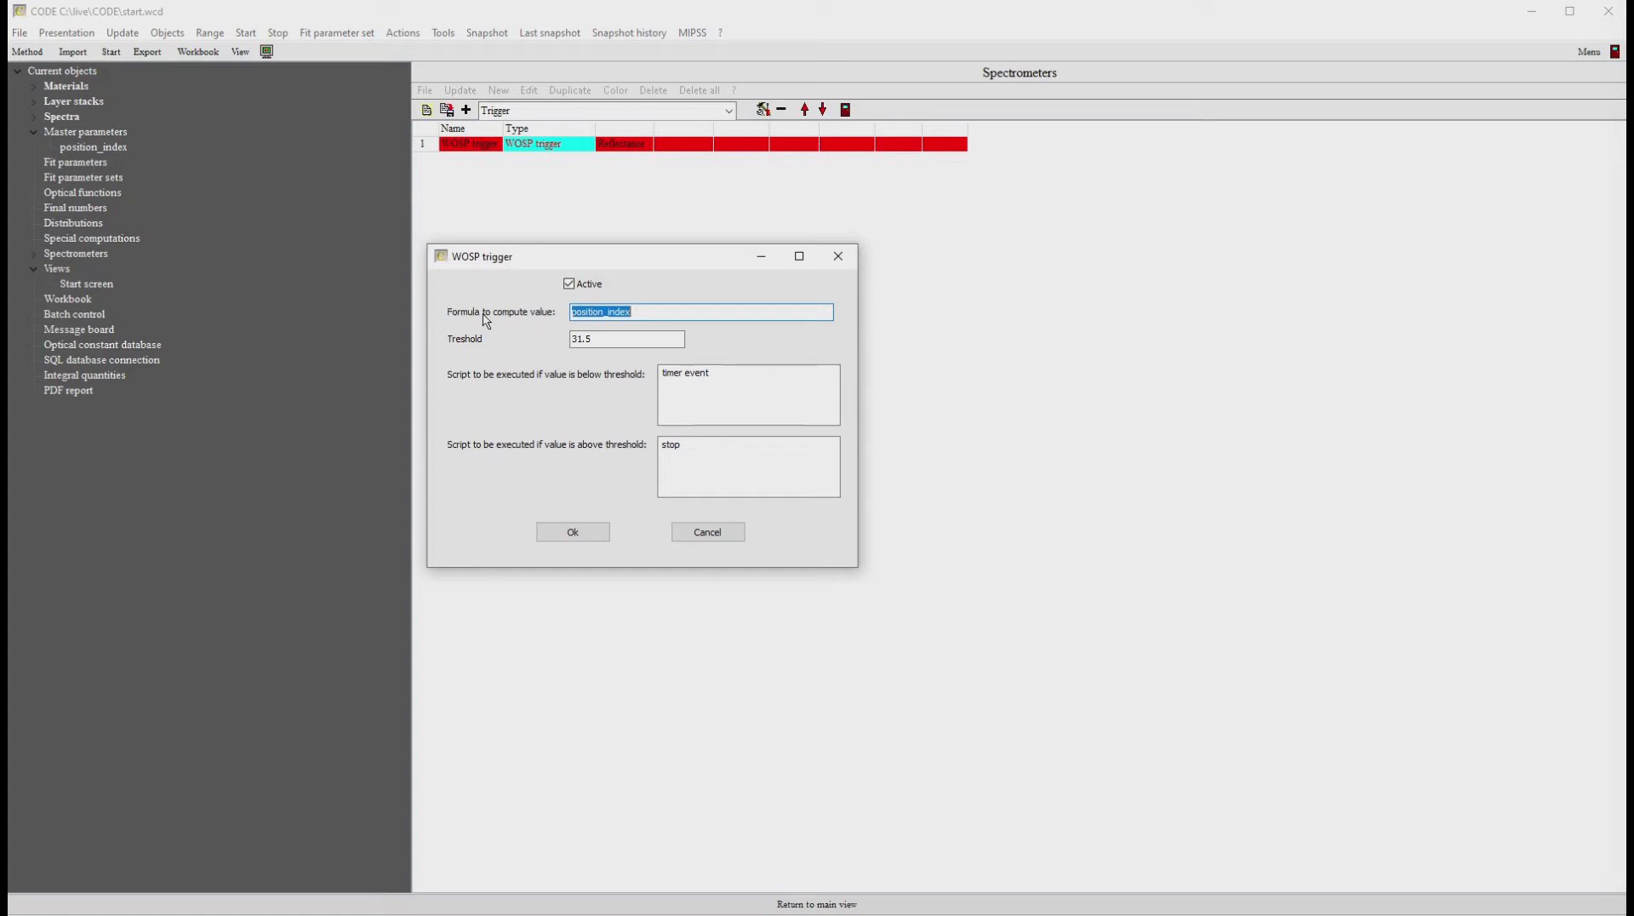
{"action": "left_click", "coordinate": [644, 318]}
{"action": "left_click", "coordinate": [731, 380]}
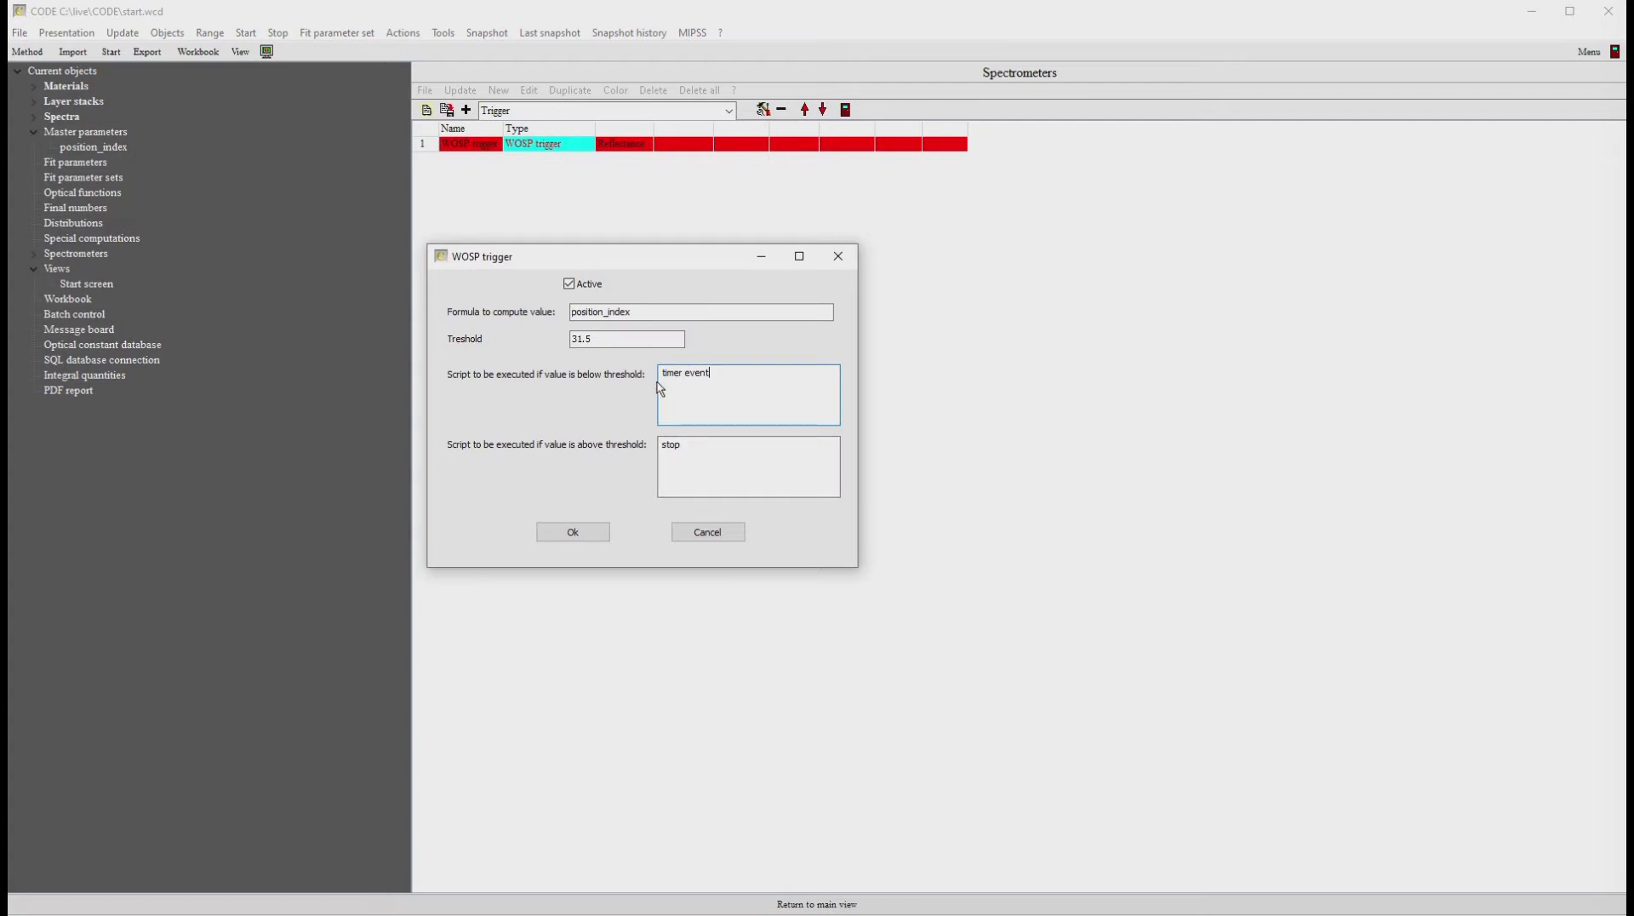
{"action": "left_click", "coordinate": [573, 533]}
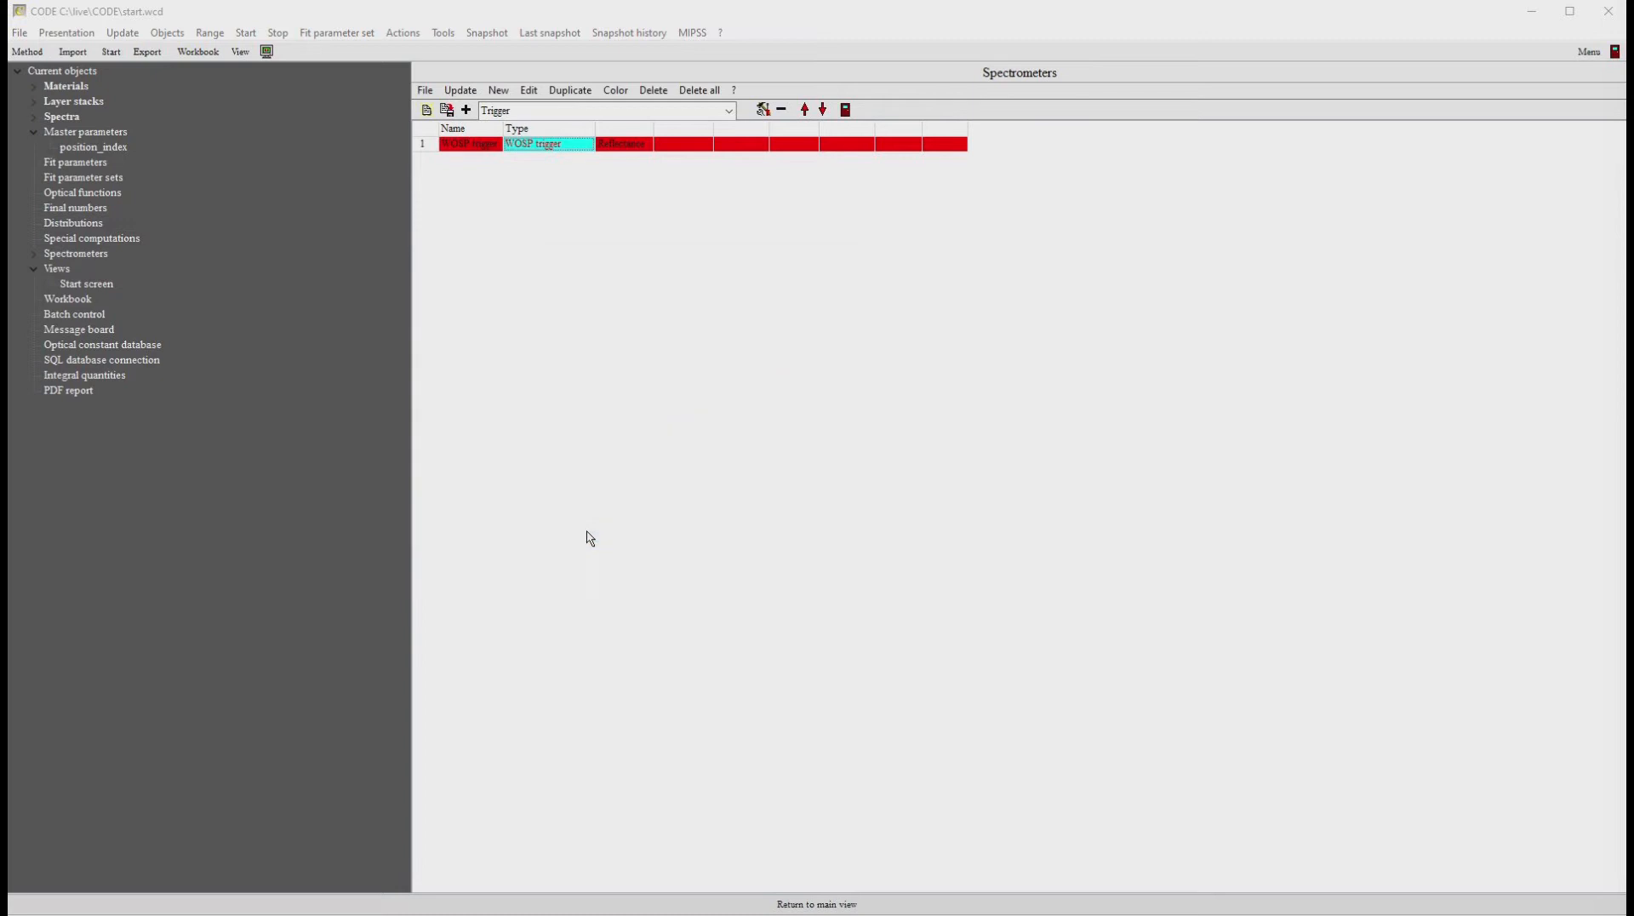
Step: Duplicate the Stop script in the Start screen object list and name the copy "Timer event"
{"action": "left_click", "coordinate": [103, 288]}
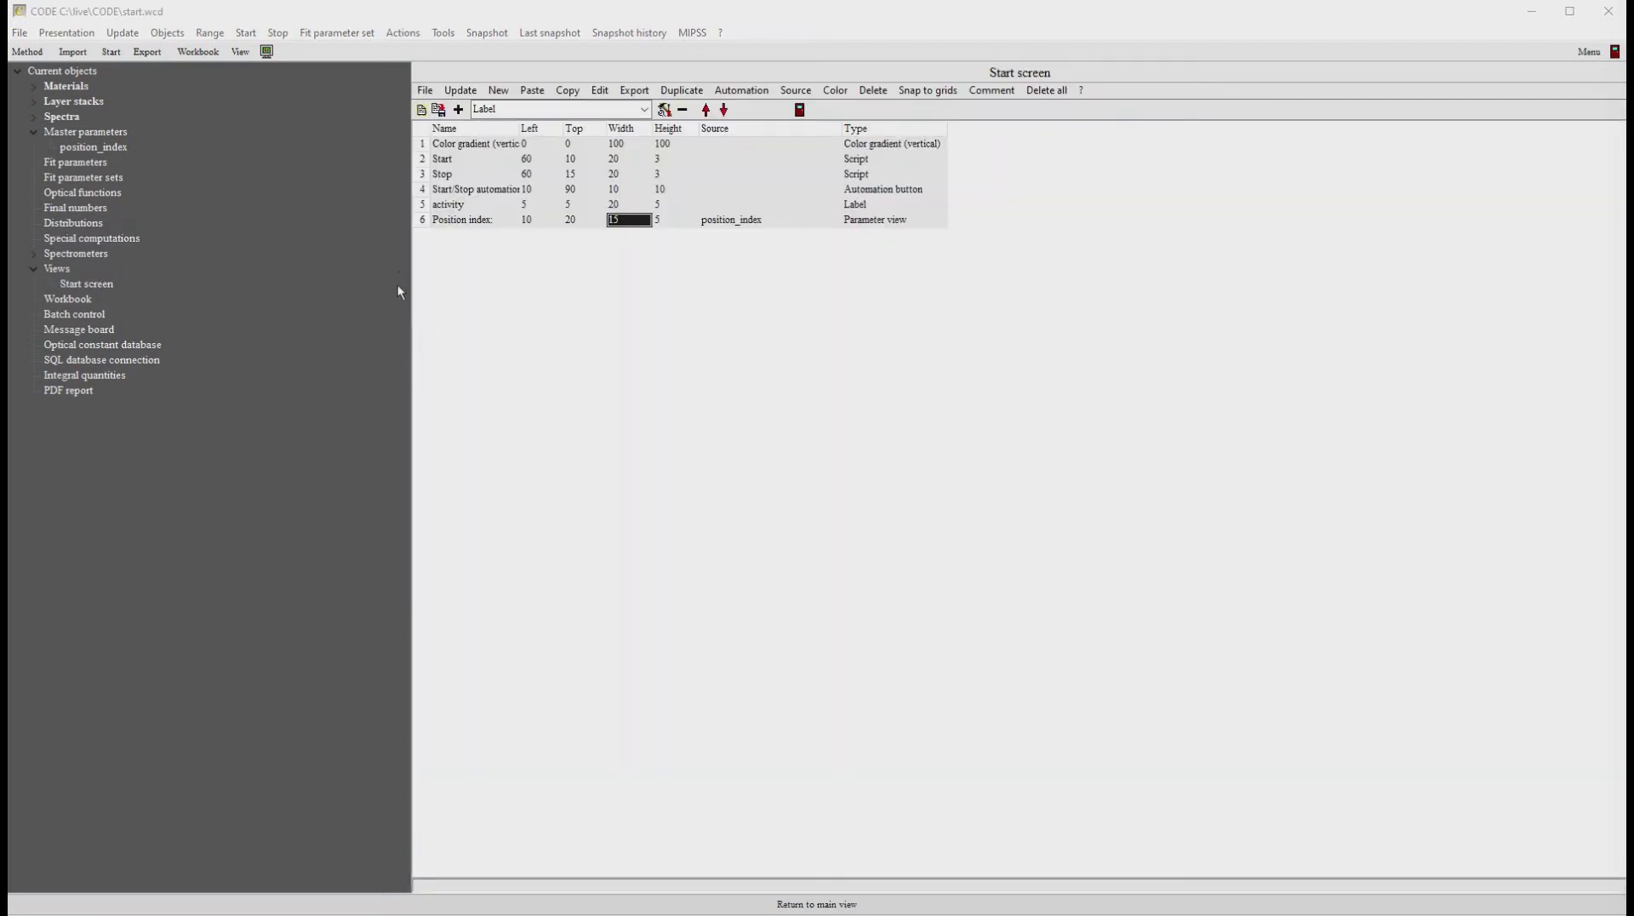
{"action": "left_click", "coordinate": [464, 174]}
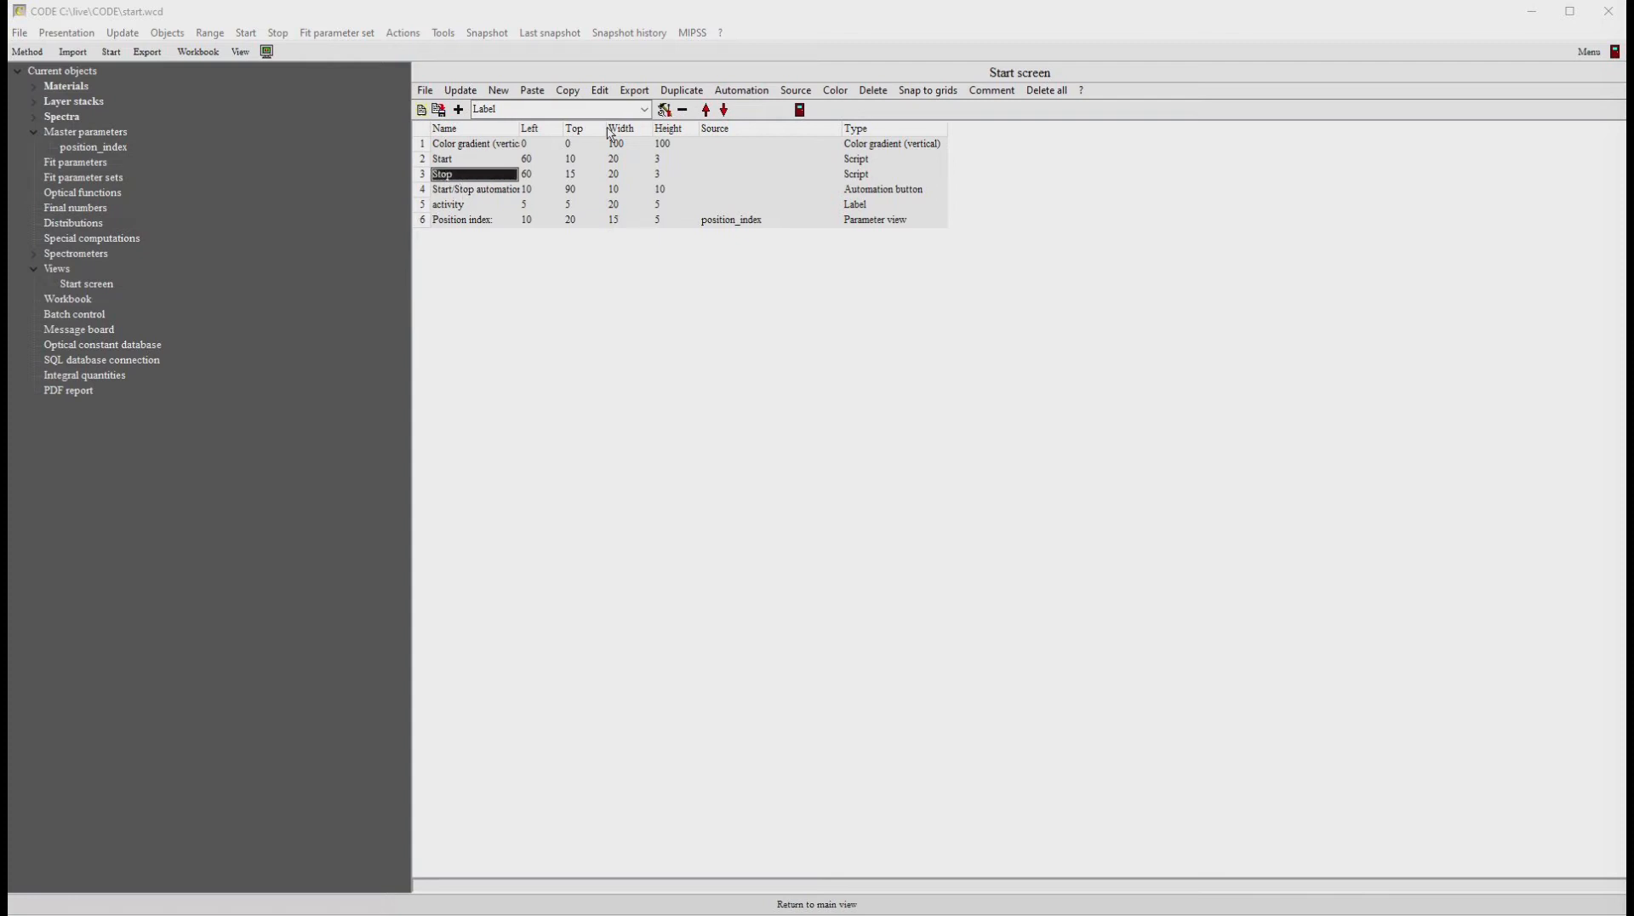
{"action": "left_click", "coordinate": [684, 91]}
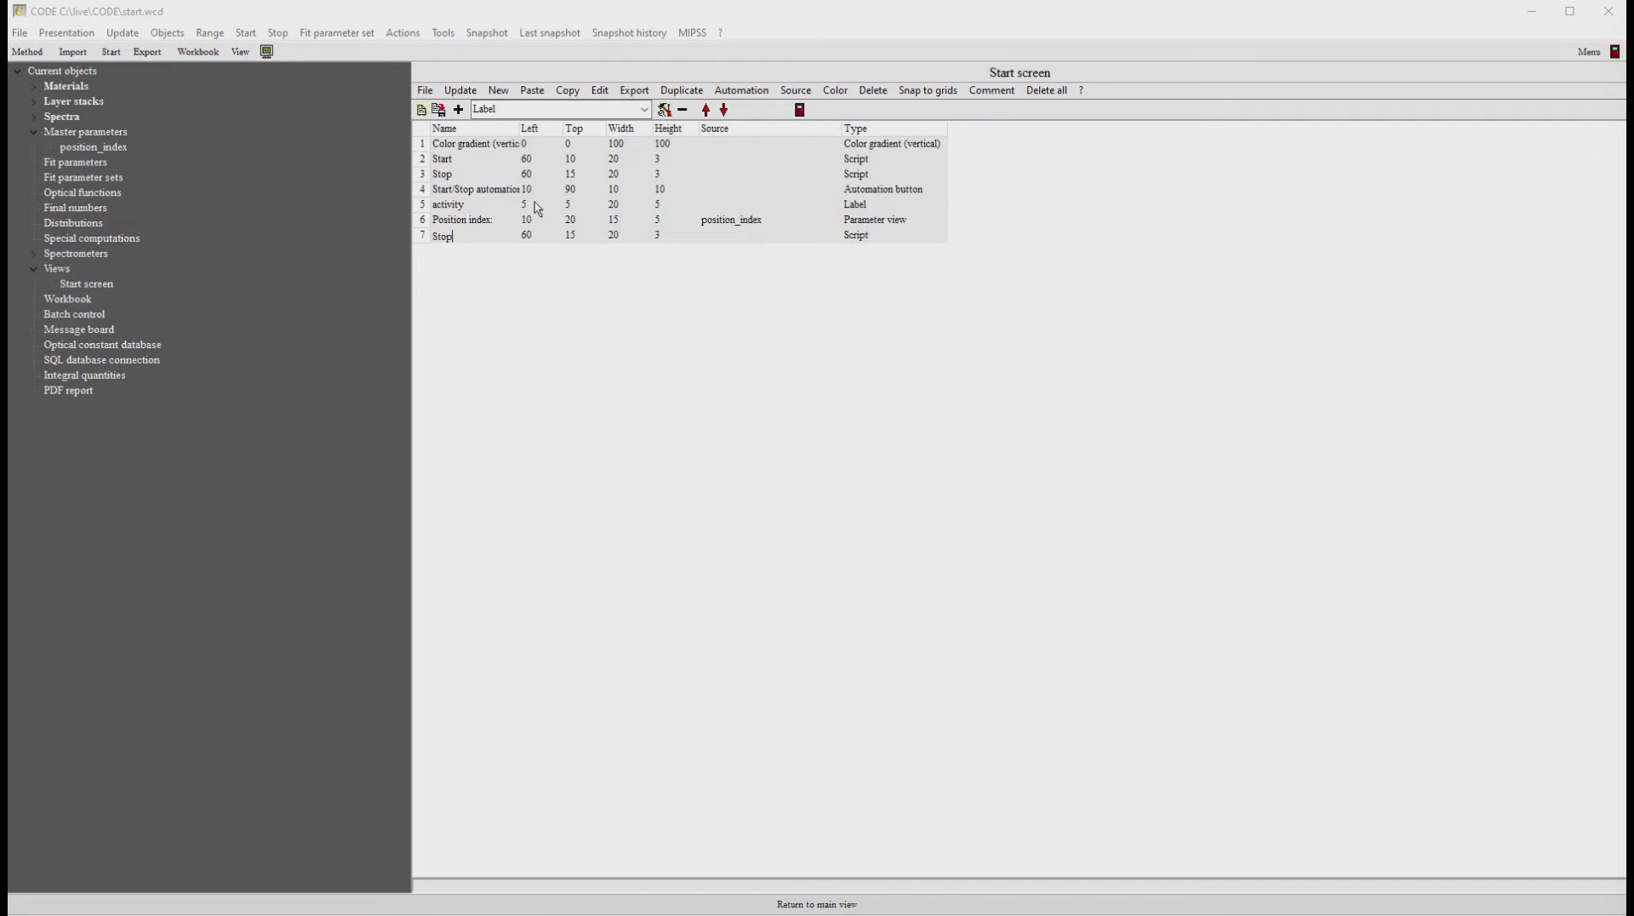
{"action": "key", "text": "BackSpace"}
{"action": "key", "text": "BackSpace"}
{"action": "key", "text": "BackSpace"}
{"action": "key", "text": "BackSpace"}
{"action": "type", "text": "Timer event"}
{"action": "key", "text": "Return"}
Step: Set the Timer event script's top position to 20 and move it up the list to directly below Stop
{"action": "key", "text": "Tab"}
{"action": "key", "text": "Tab"}
{"action": "type", "text": "20"}
{"action": "key", "text": "Return"}
{"action": "left_click", "coordinate": [706, 112]}
{"action": "left_click", "coordinate": [705, 112]}
{"action": "left_click", "coordinate": [706, 112]}
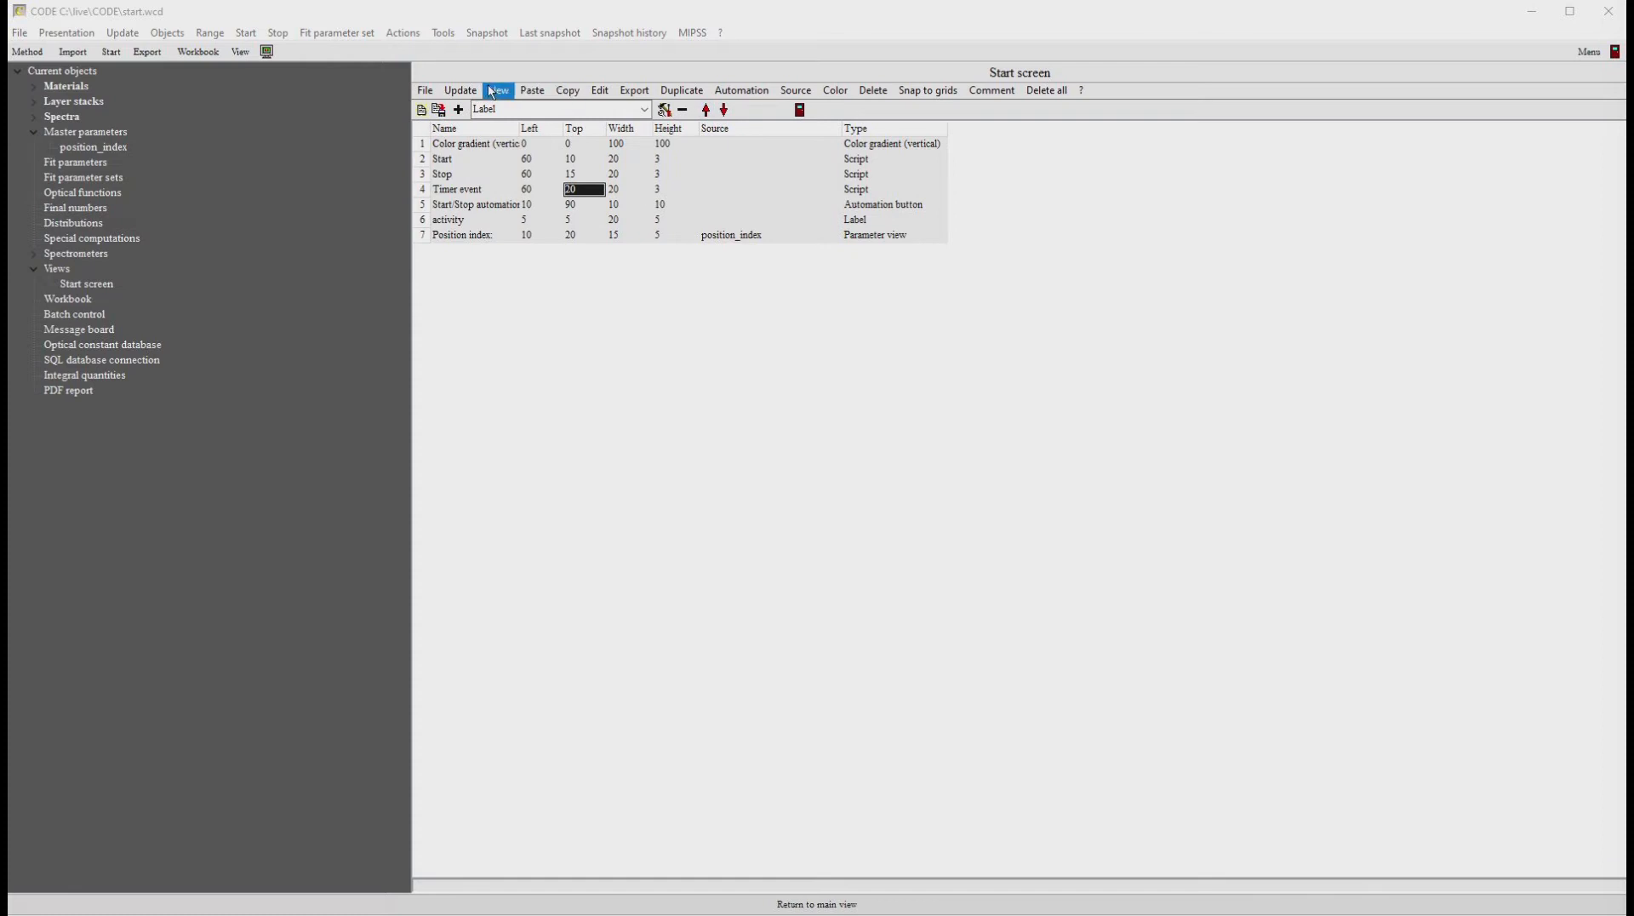
Step: Change the Timer event script's description to "Timer action"
{"action": "left_click", "coordinate": [601, 94]}
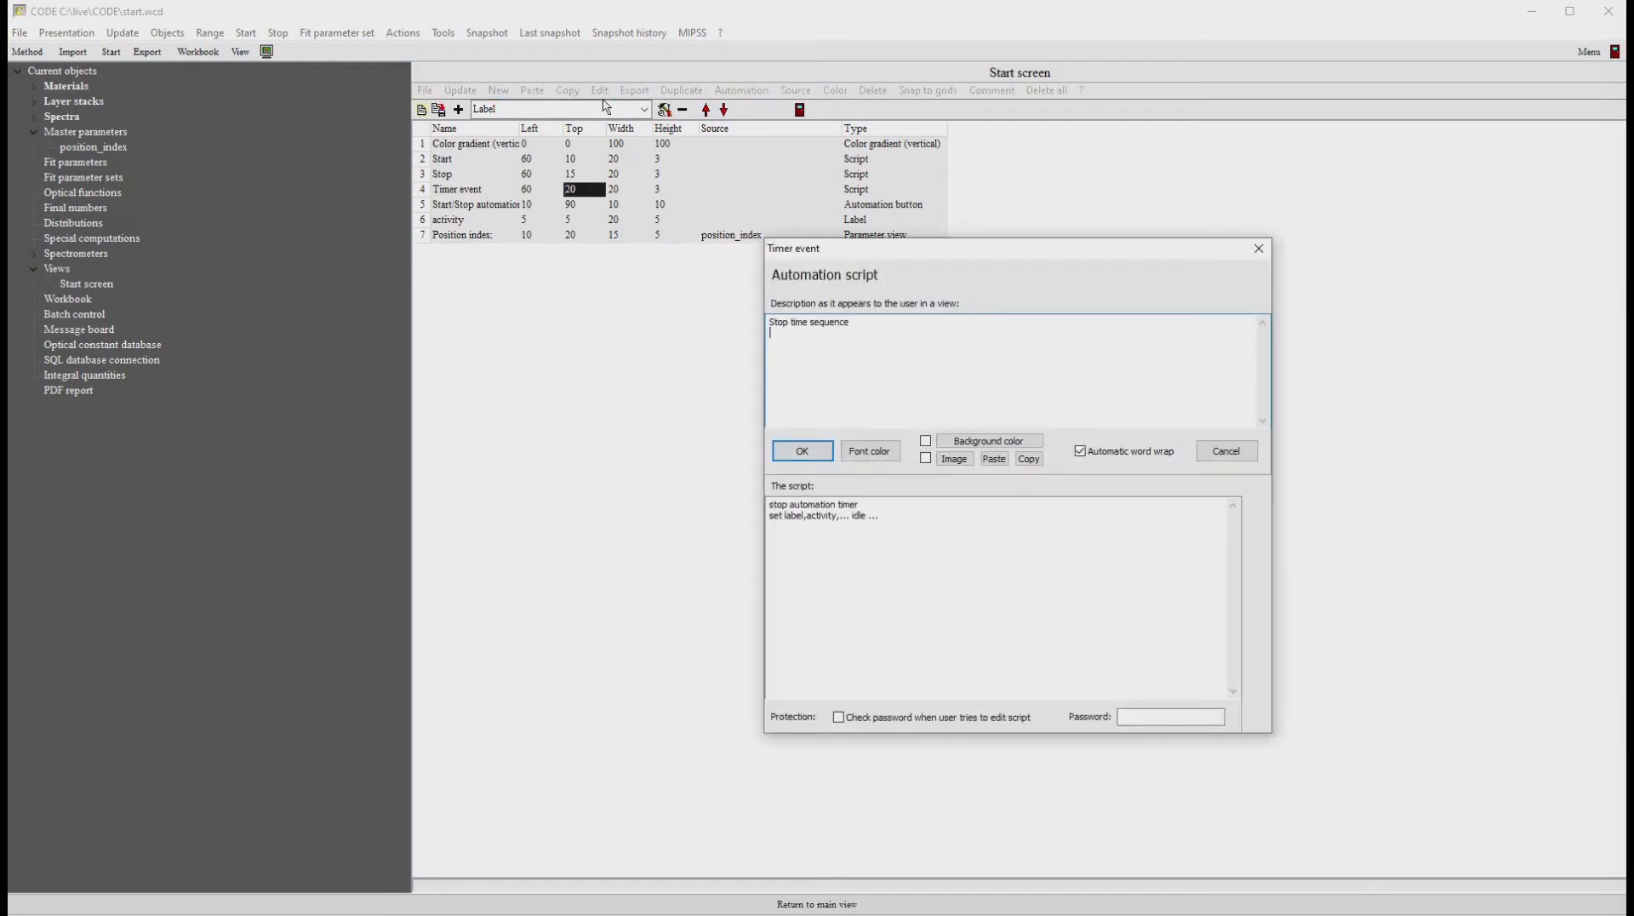
{"action": "left_click_drag", "start_coordinate": [861, 324], "coordinate": [729, 330]}
{"action": "type", "text": "Tiner"}
{"action": "key", "text": "BackSpace"}
{"action": "key", "text": "BackSpace"}
{"action": "type", "text": "mer action"}
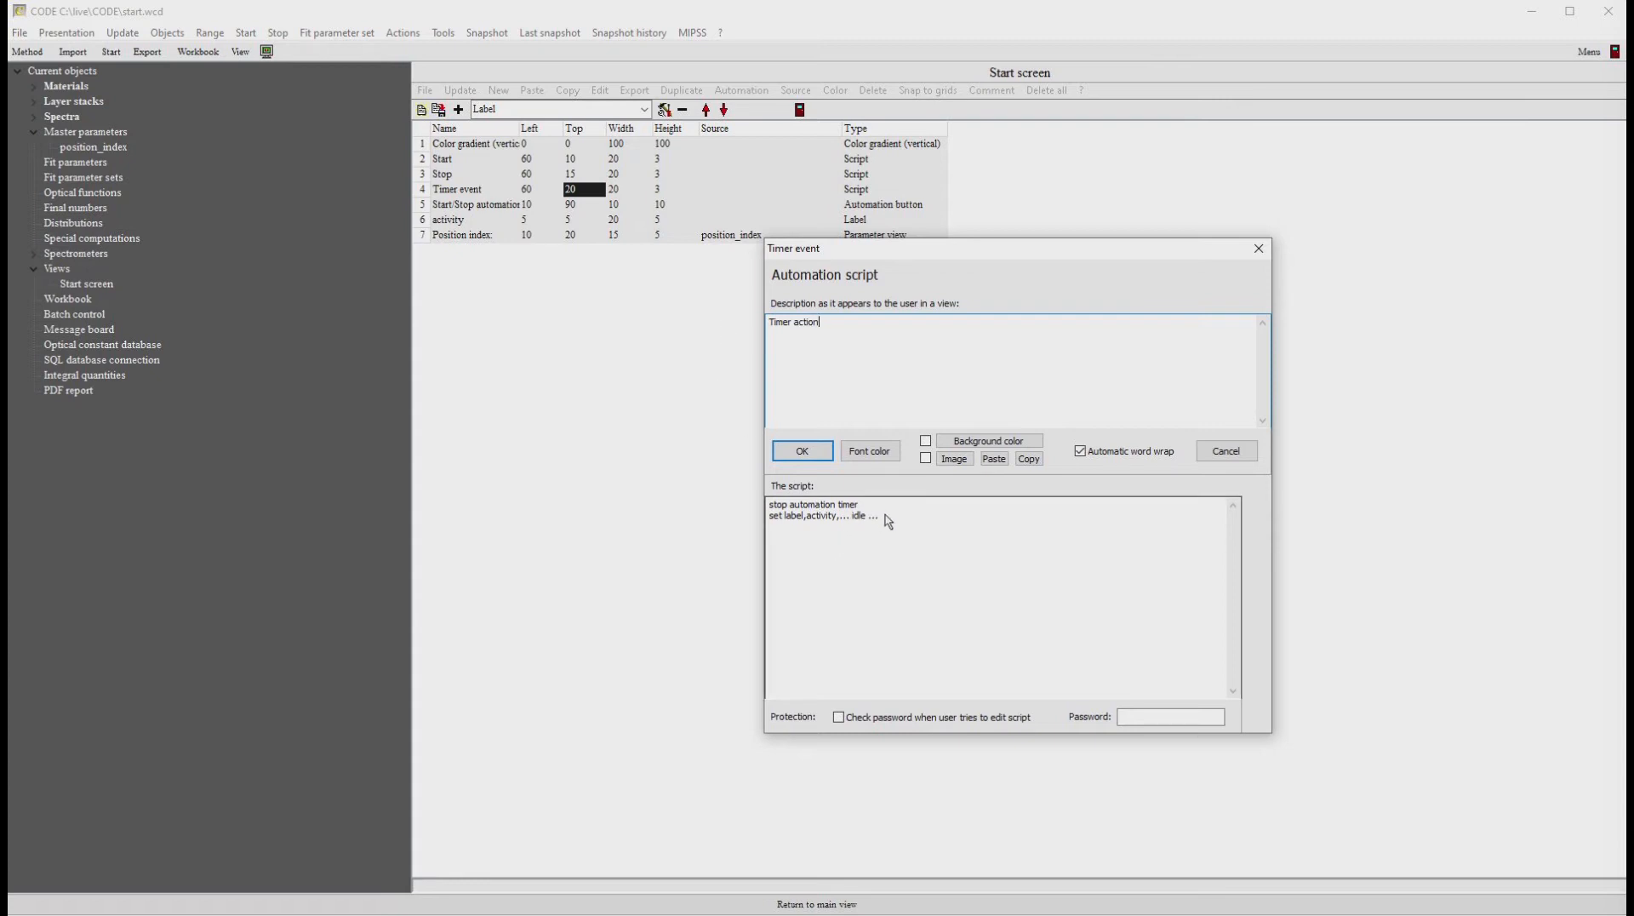
Step: Replace the Timer event script's commands with "set master parameter, position_index,position_index+1" and accept the script
{"action": "left_click_drag", "start_coordinate": [899, 526], "coordinate": [755, 501]}
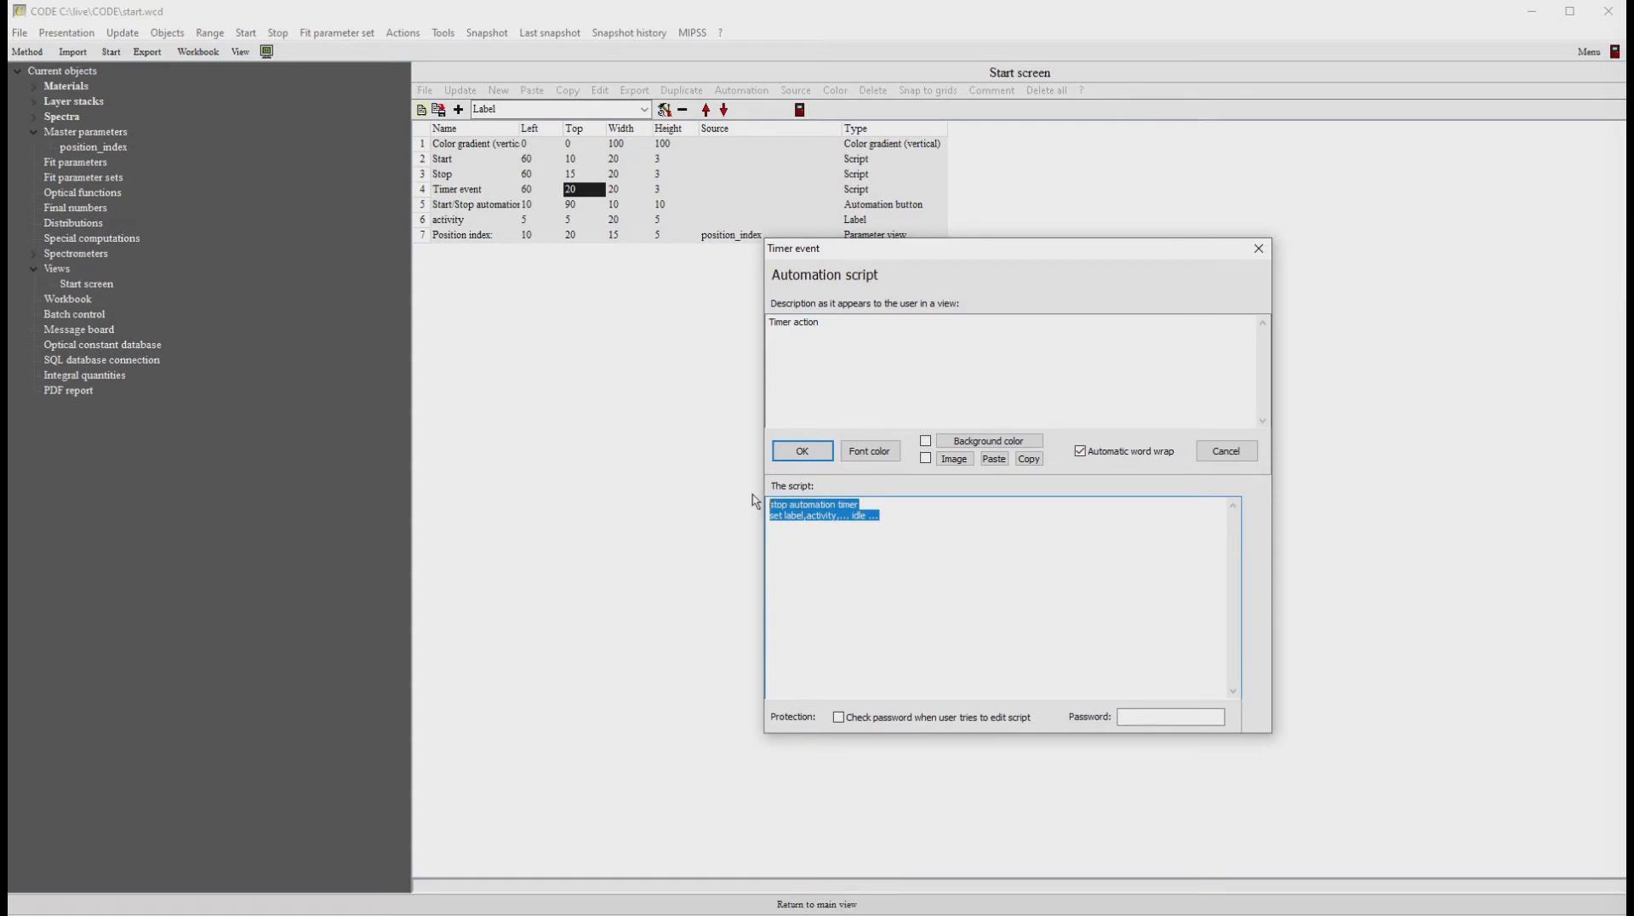
{"action": "key", "text": "Delete"}
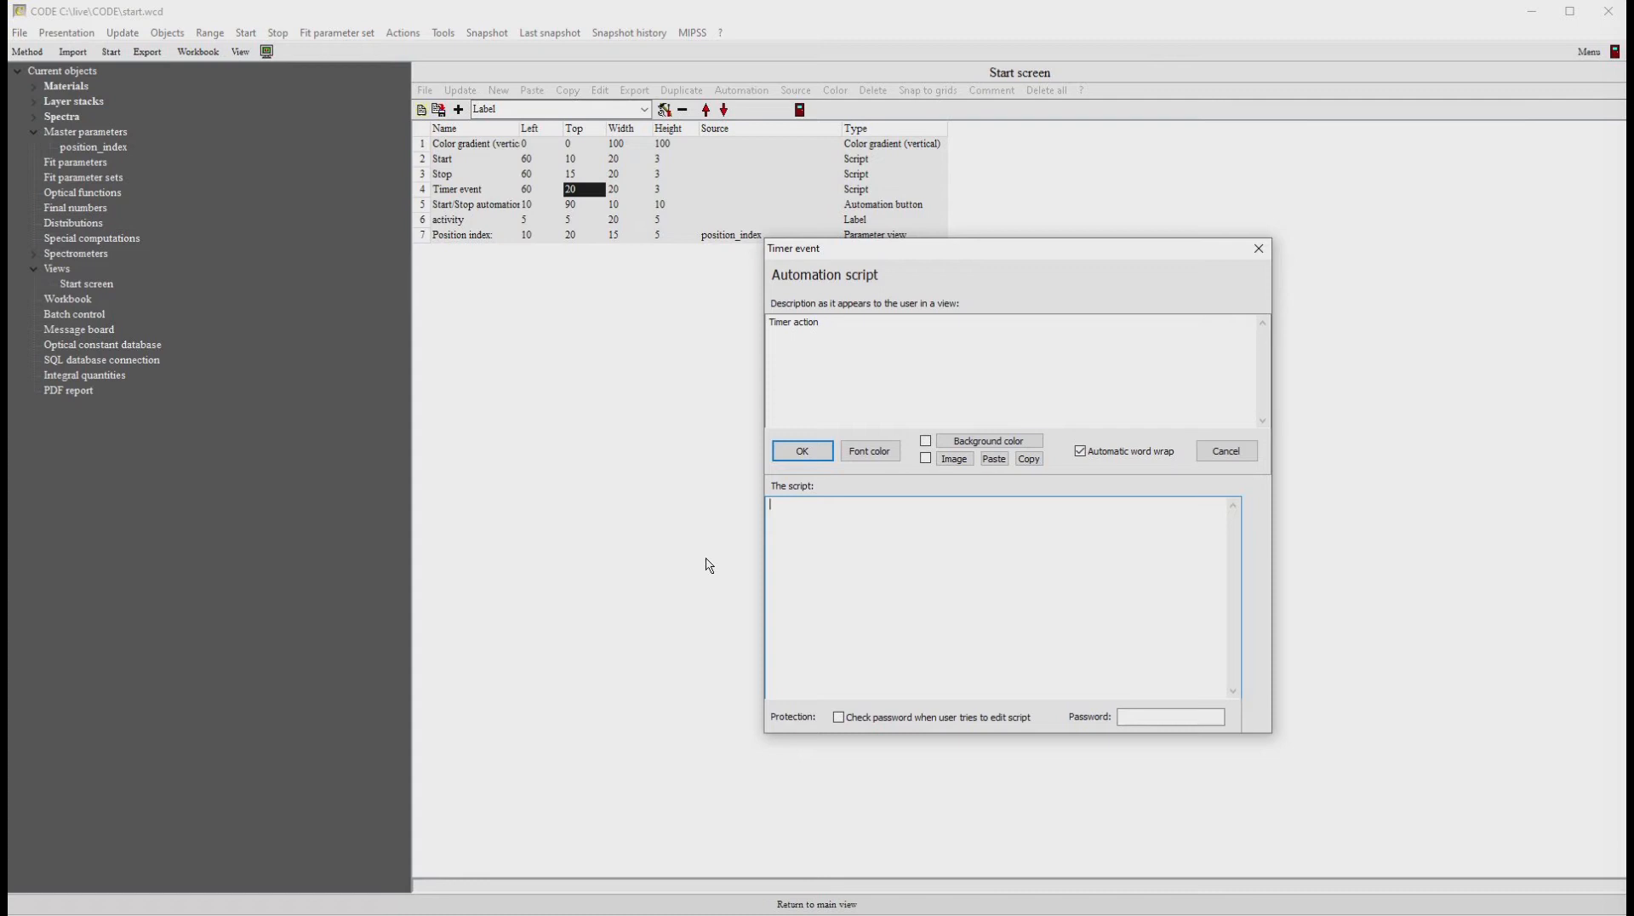
{"action": "type", "text": "set master parameter, position_index,position_index+1"}
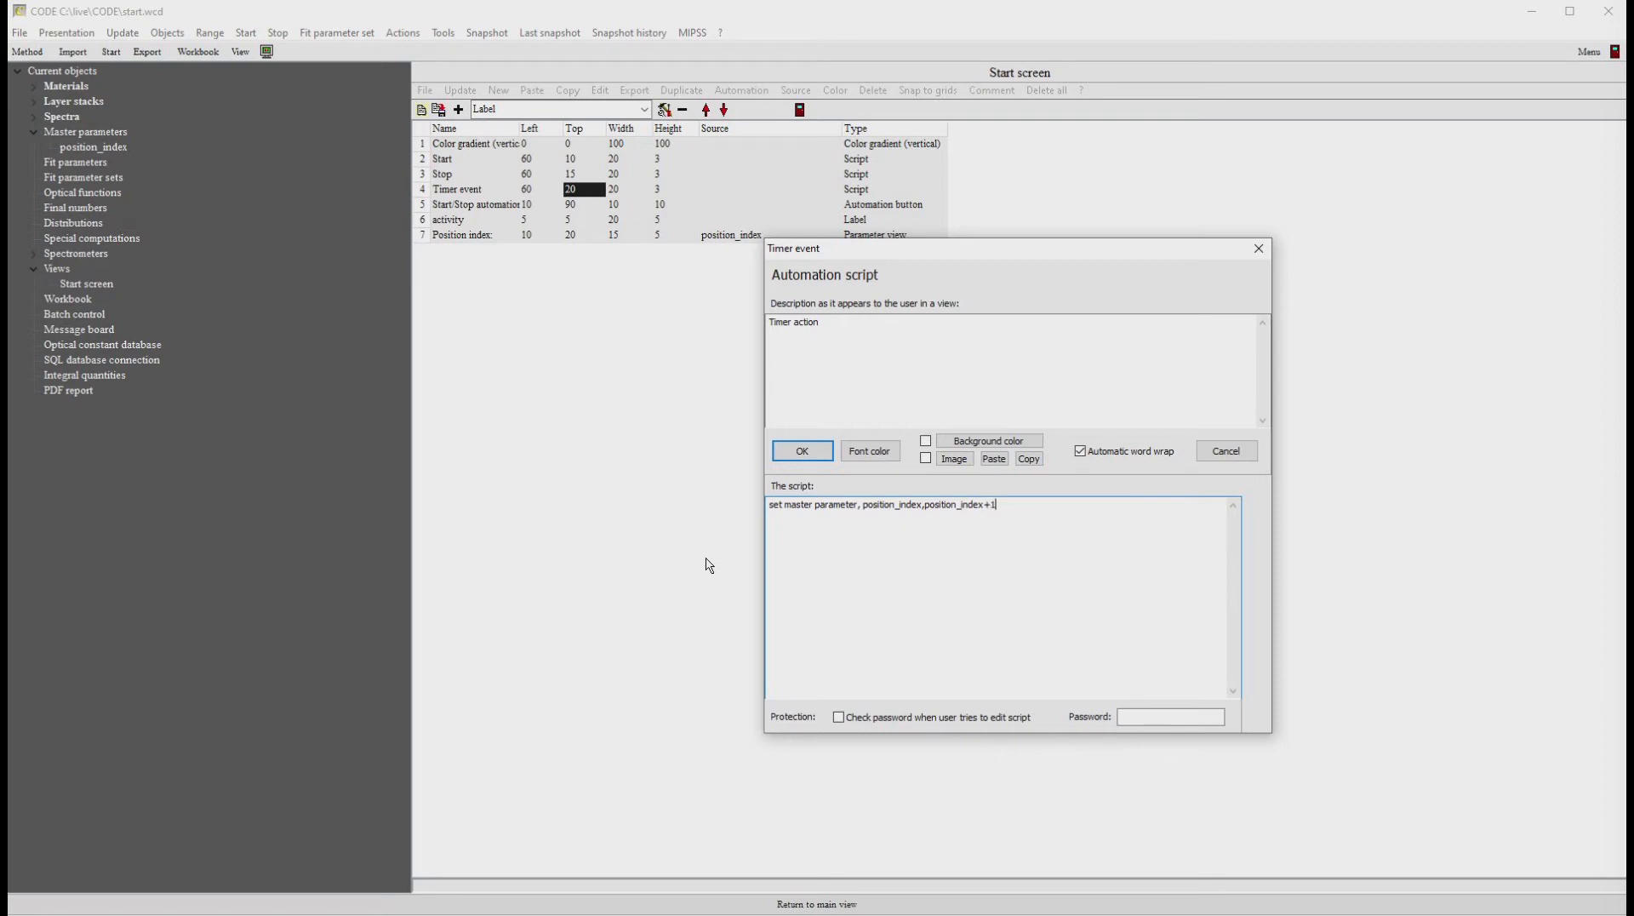
{"action": "left_click", "coordinate": [803, 452]}
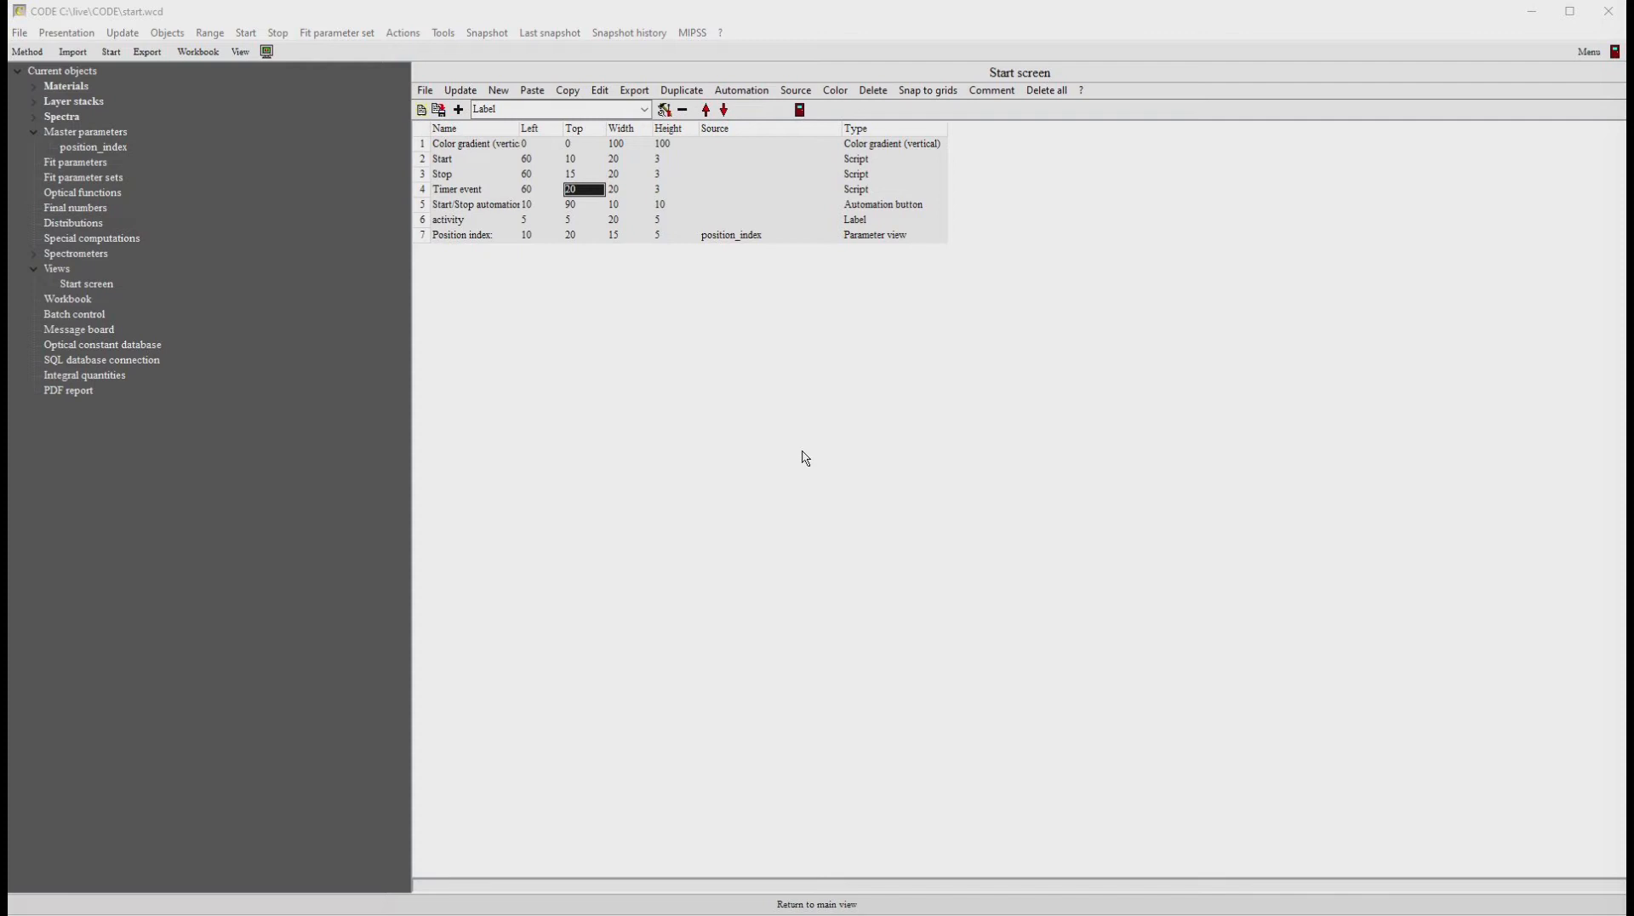
Step: Run Timer action twice from the main view and start the time sequence to test the position counter
{"action": "key", "text": "F7"}
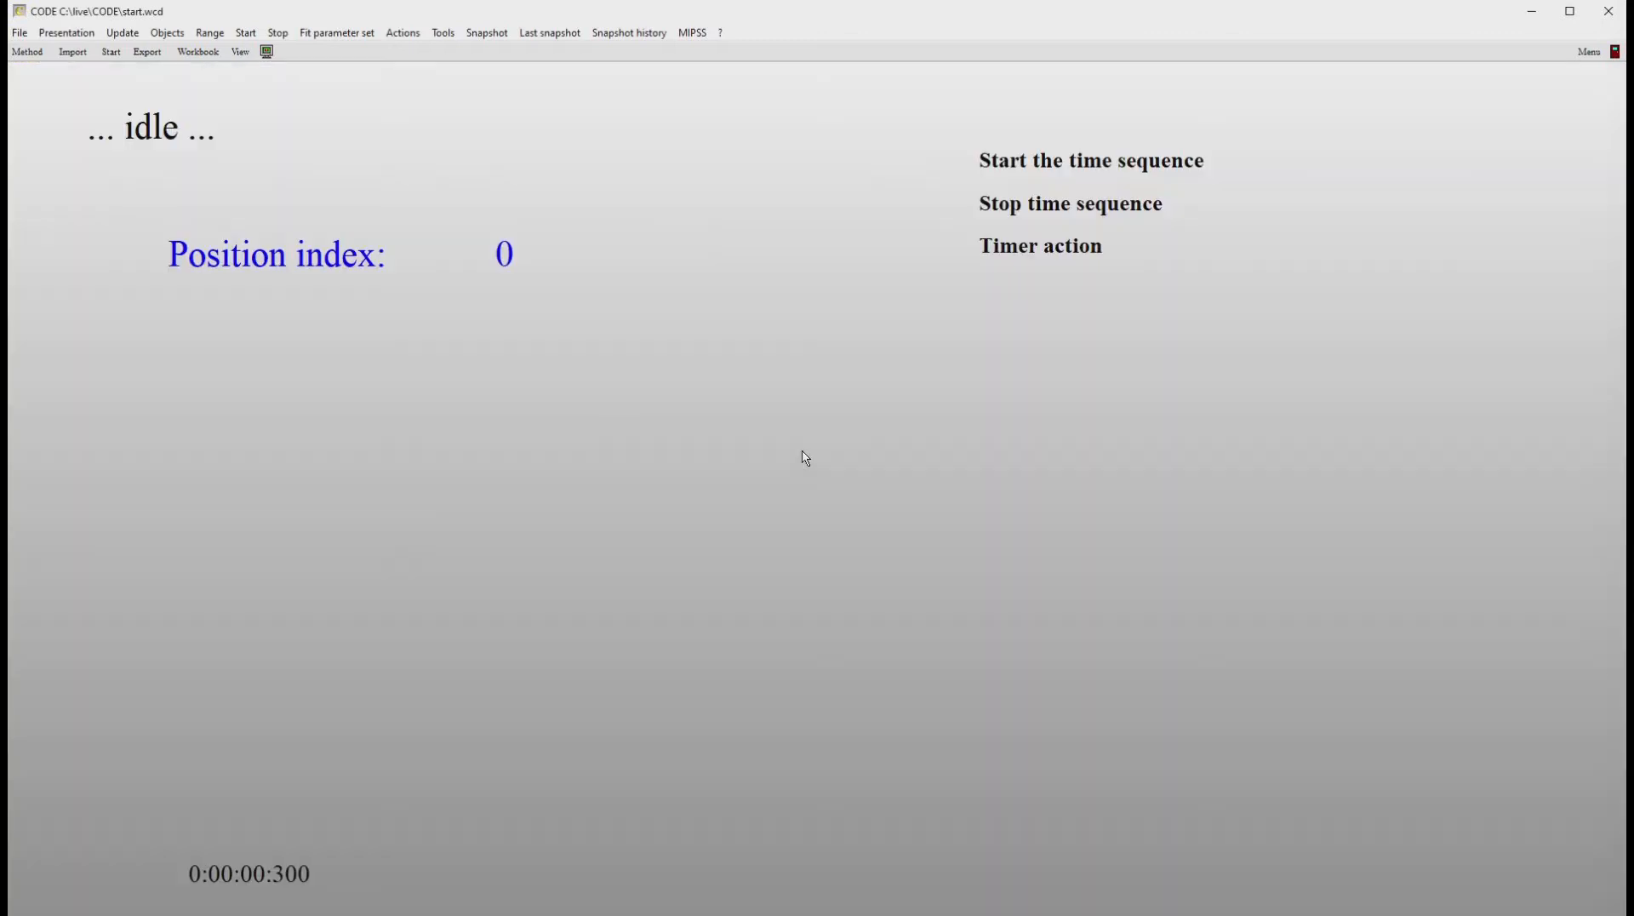
{"action": "left_click", "coordinate": [1005, 252]}
{"action": "left_click", "coordinate": [1009, 249]}
{"action": "left_click", "coordinate": [1007, 167]}
Step: Insert "set master parameter, position_index,0" into the Stop script between its two existing commands and accept the script
{"action": "right_click", "coordinate": [998, 212]}
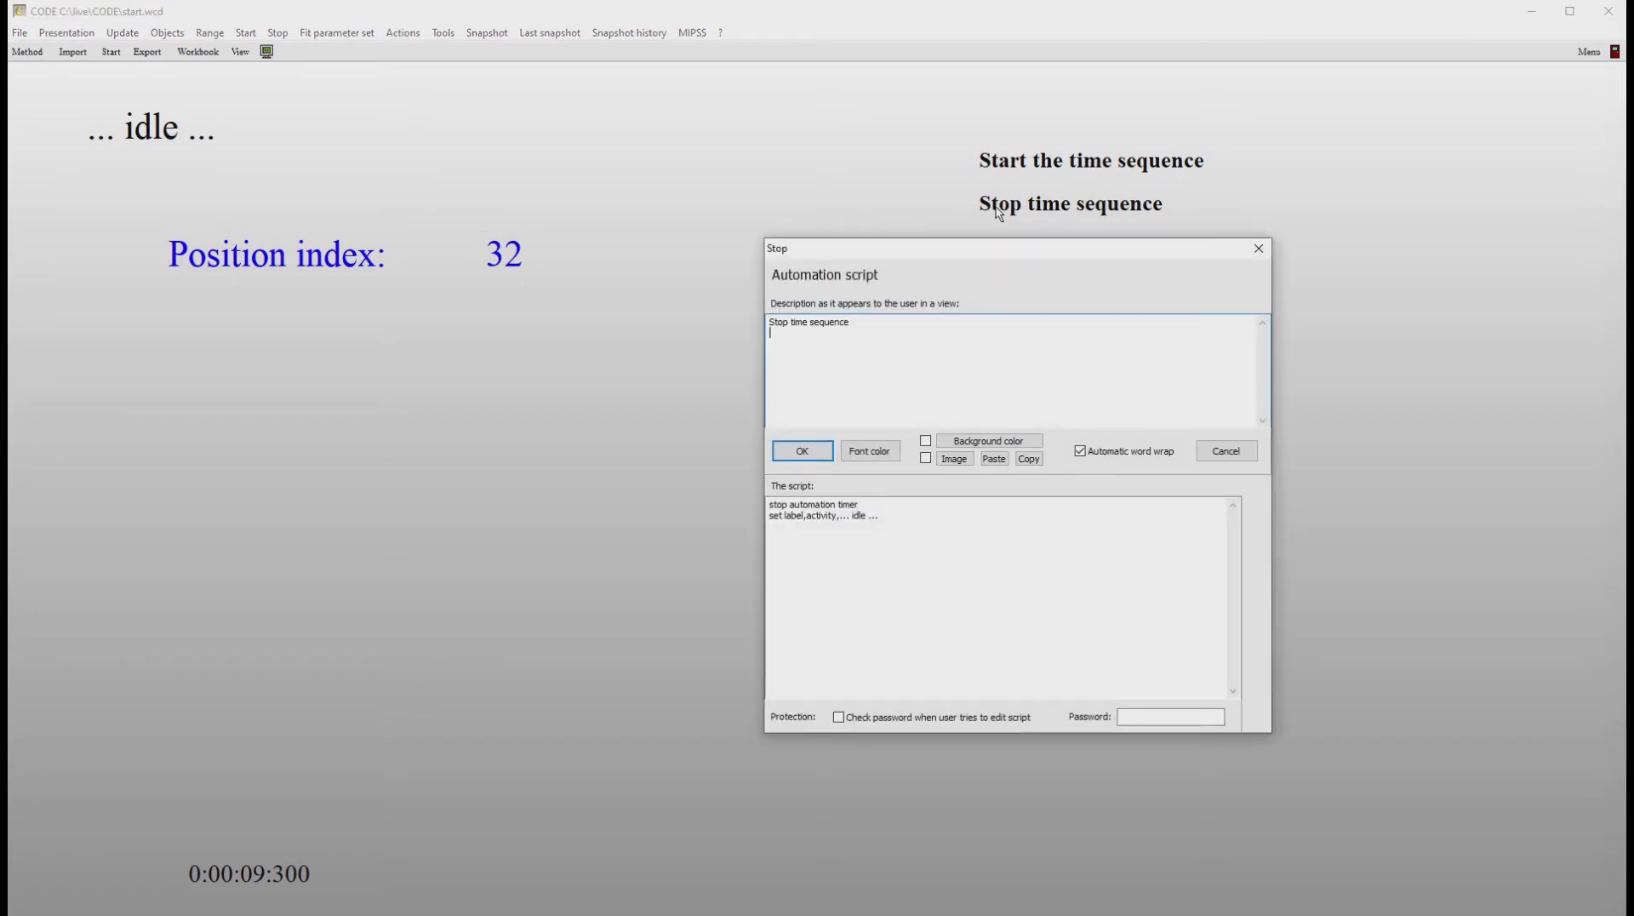
{"action": "left_click", "coordinate": [907, 521]}
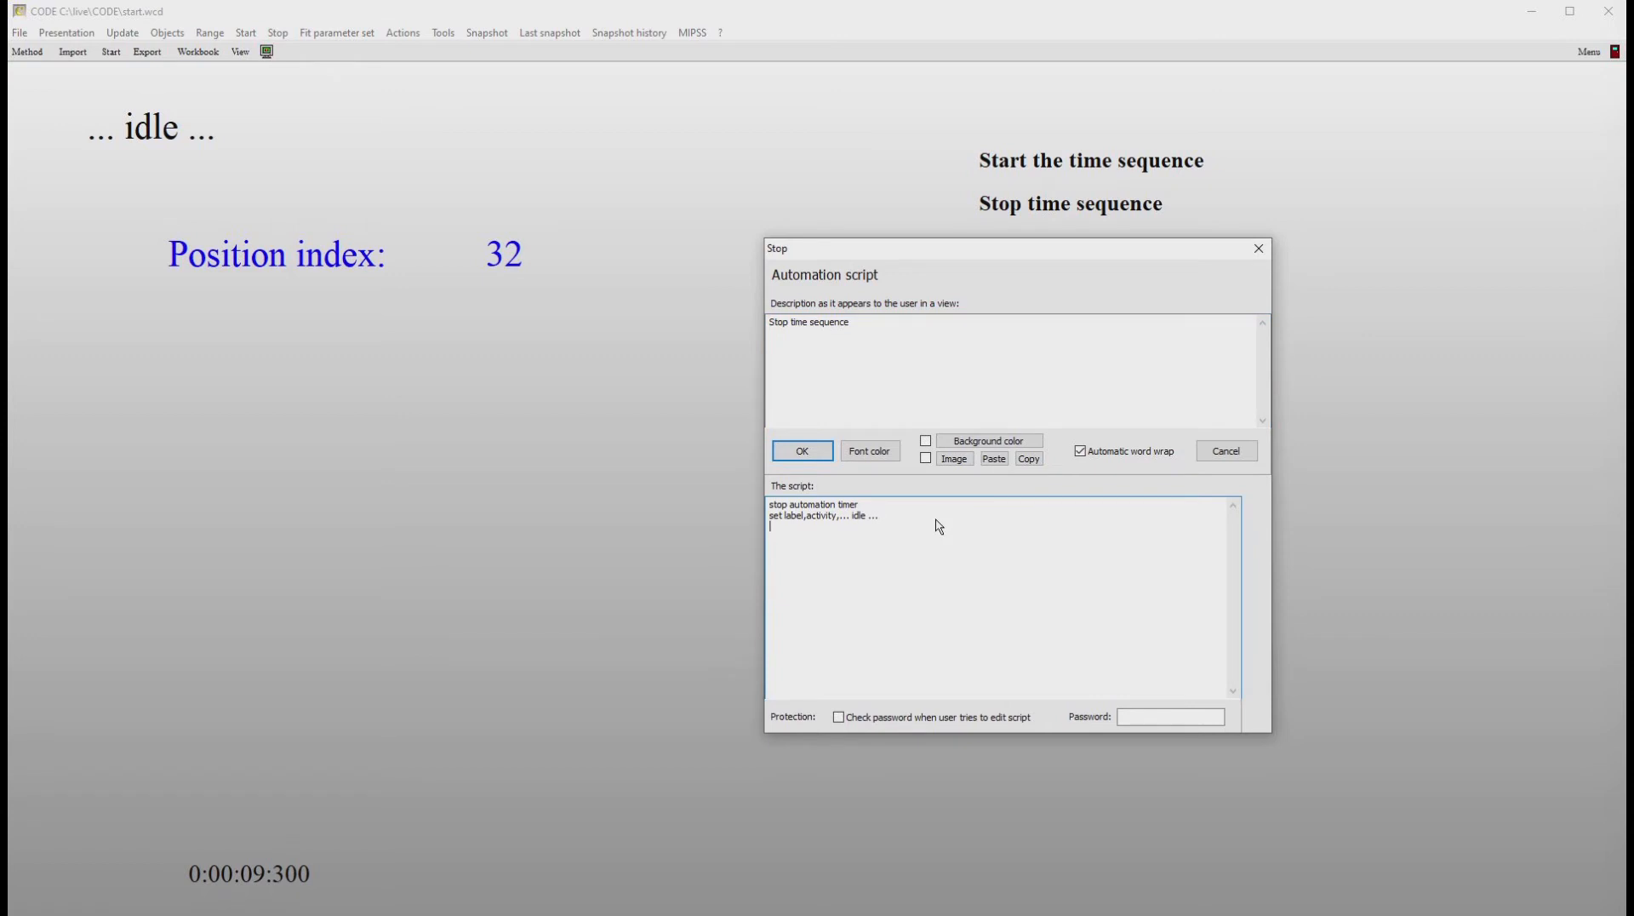
{"action": "key", "text": "Return"}
{"action": "type", "text": "set master parameter, ps"}
{"action": "key", "text": "BackSpace"}
{"action": "type", "text": "ostioin"}
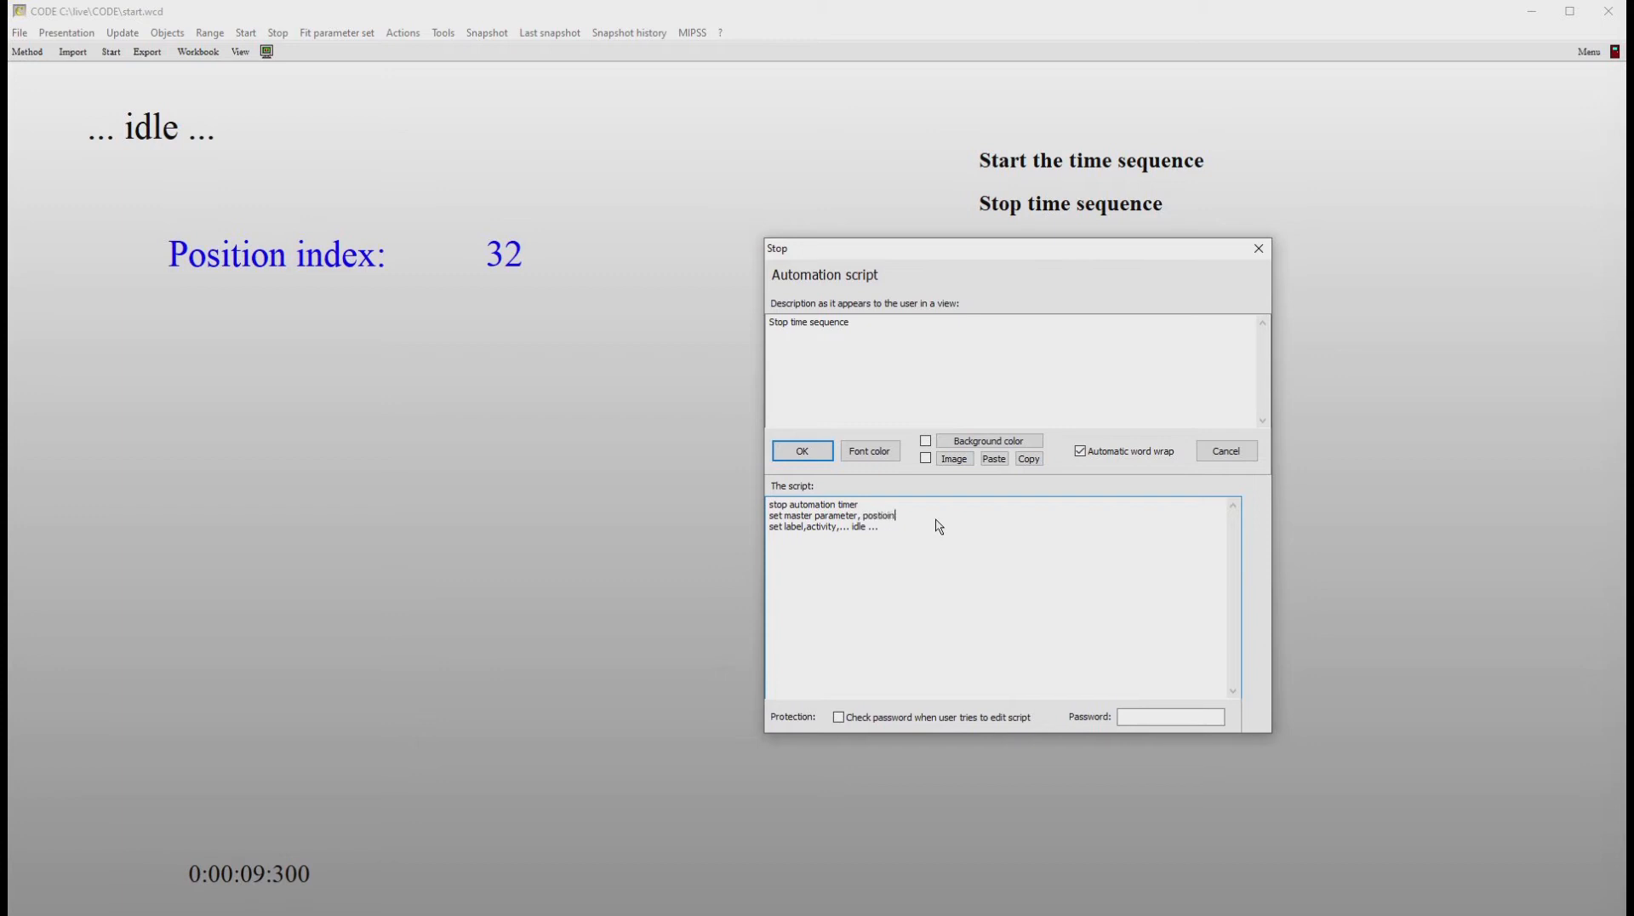
{"action": "key", "text": "BackSpace"}
{"action": "key", "text": "BackSpace"}
{"action": "key", "text": "BackSpace"}
{"action": "type", "text": "ition_index,0"}
{"action": "left_click", "coordinate": [803, 452]}
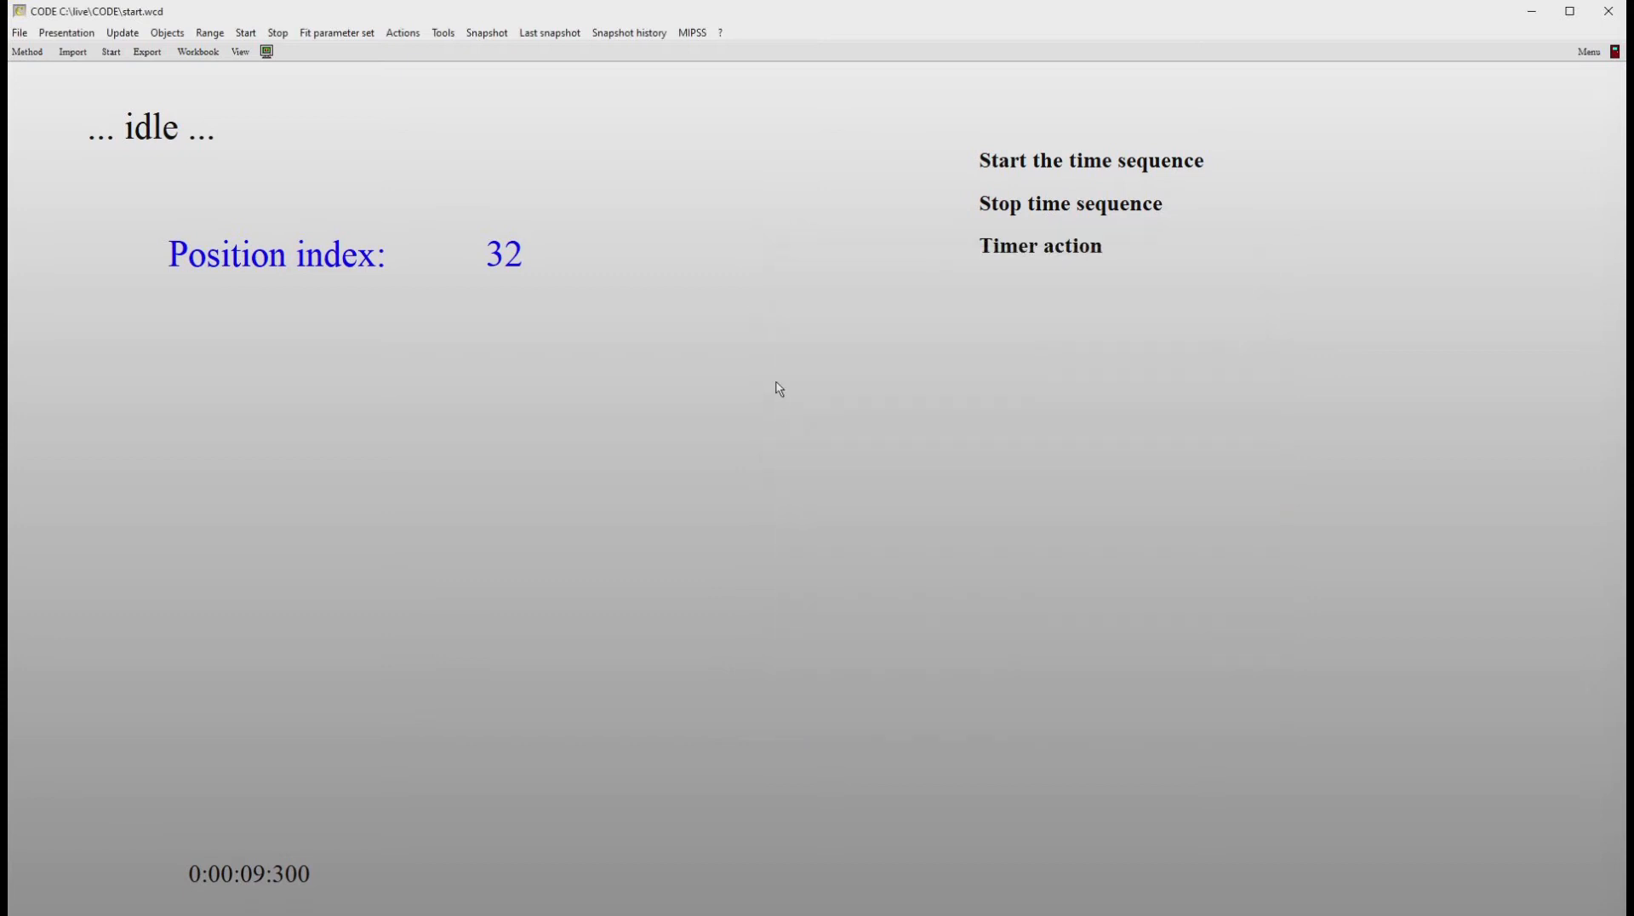
Step: Run the stop and start scripts to test the position index reset, and review the Timer action script
{"action": "left_click", "coordinate": [1000, 213]}
{"action": "left_click", "coordinate": [1000, 166]}
{"action": "right_click", "coordinate": [1002, 249]}
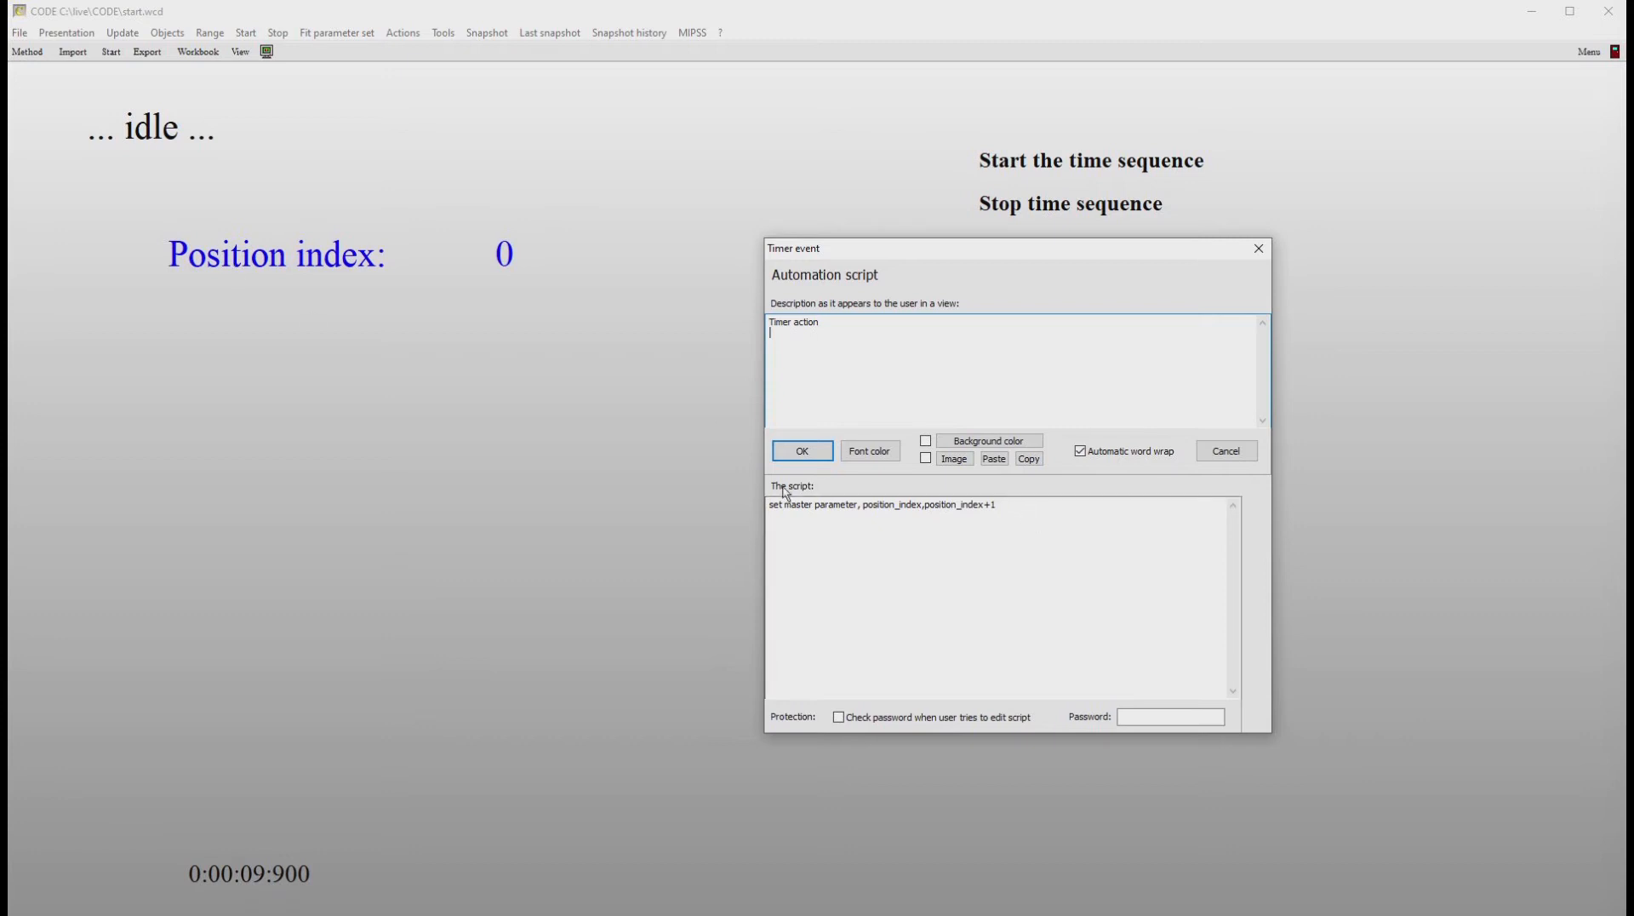
{"action": "left_click", "coordinate": [804, 453]}
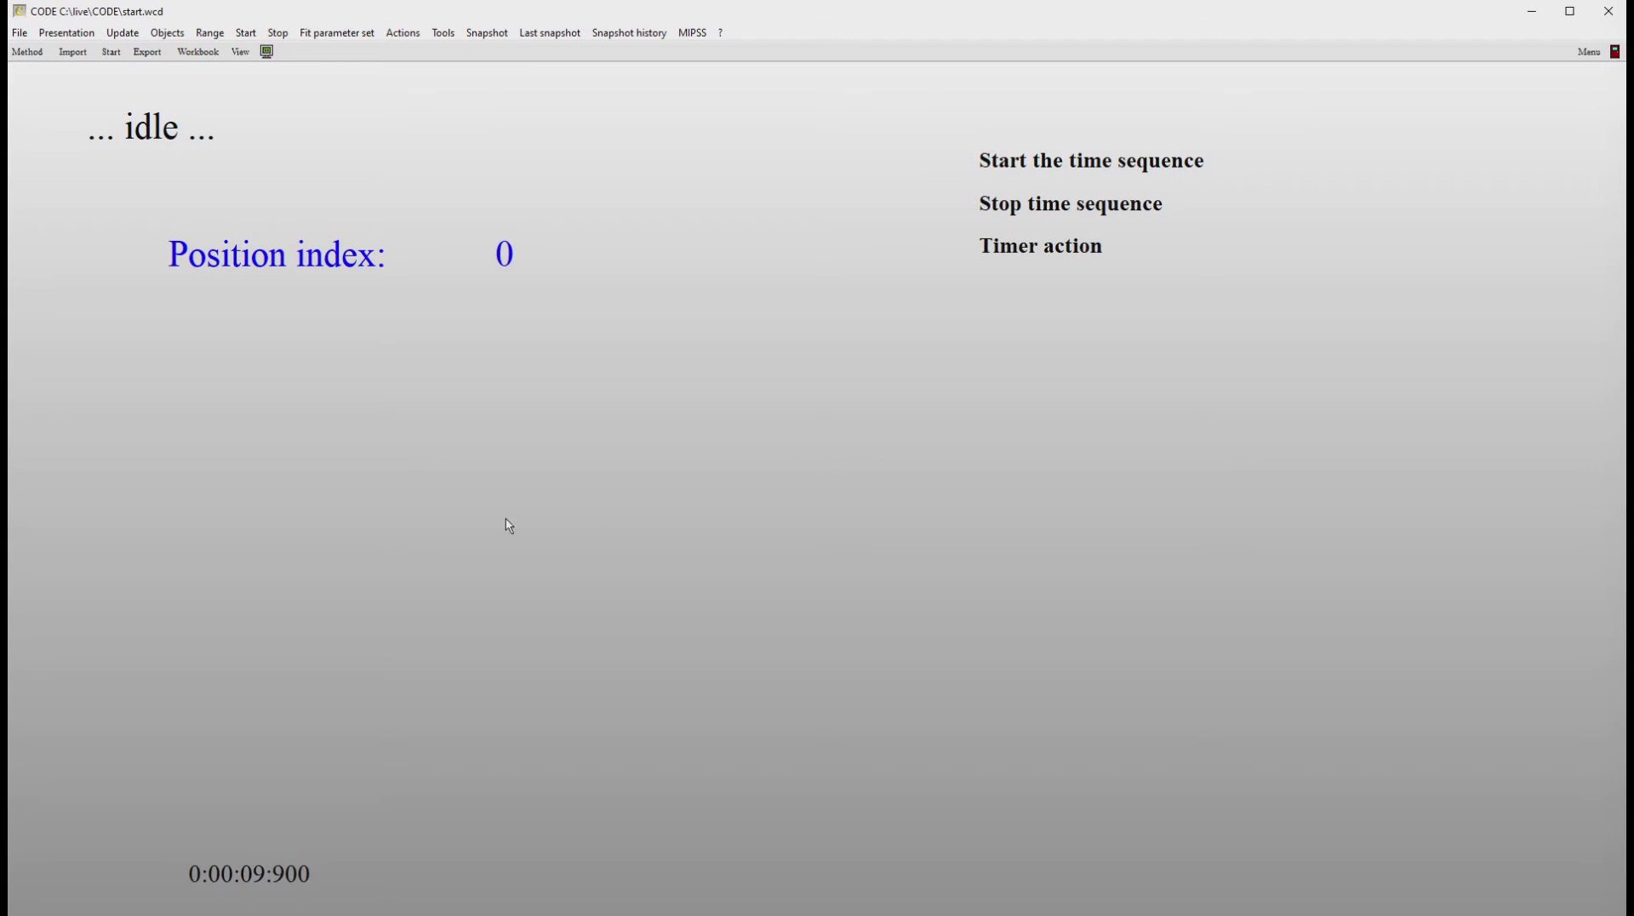
Step: Add a thin film and a thick layer between the layer stack's halfspaces, with the thick layer directly below the thin film
{"action": "key", "text": "F7"}
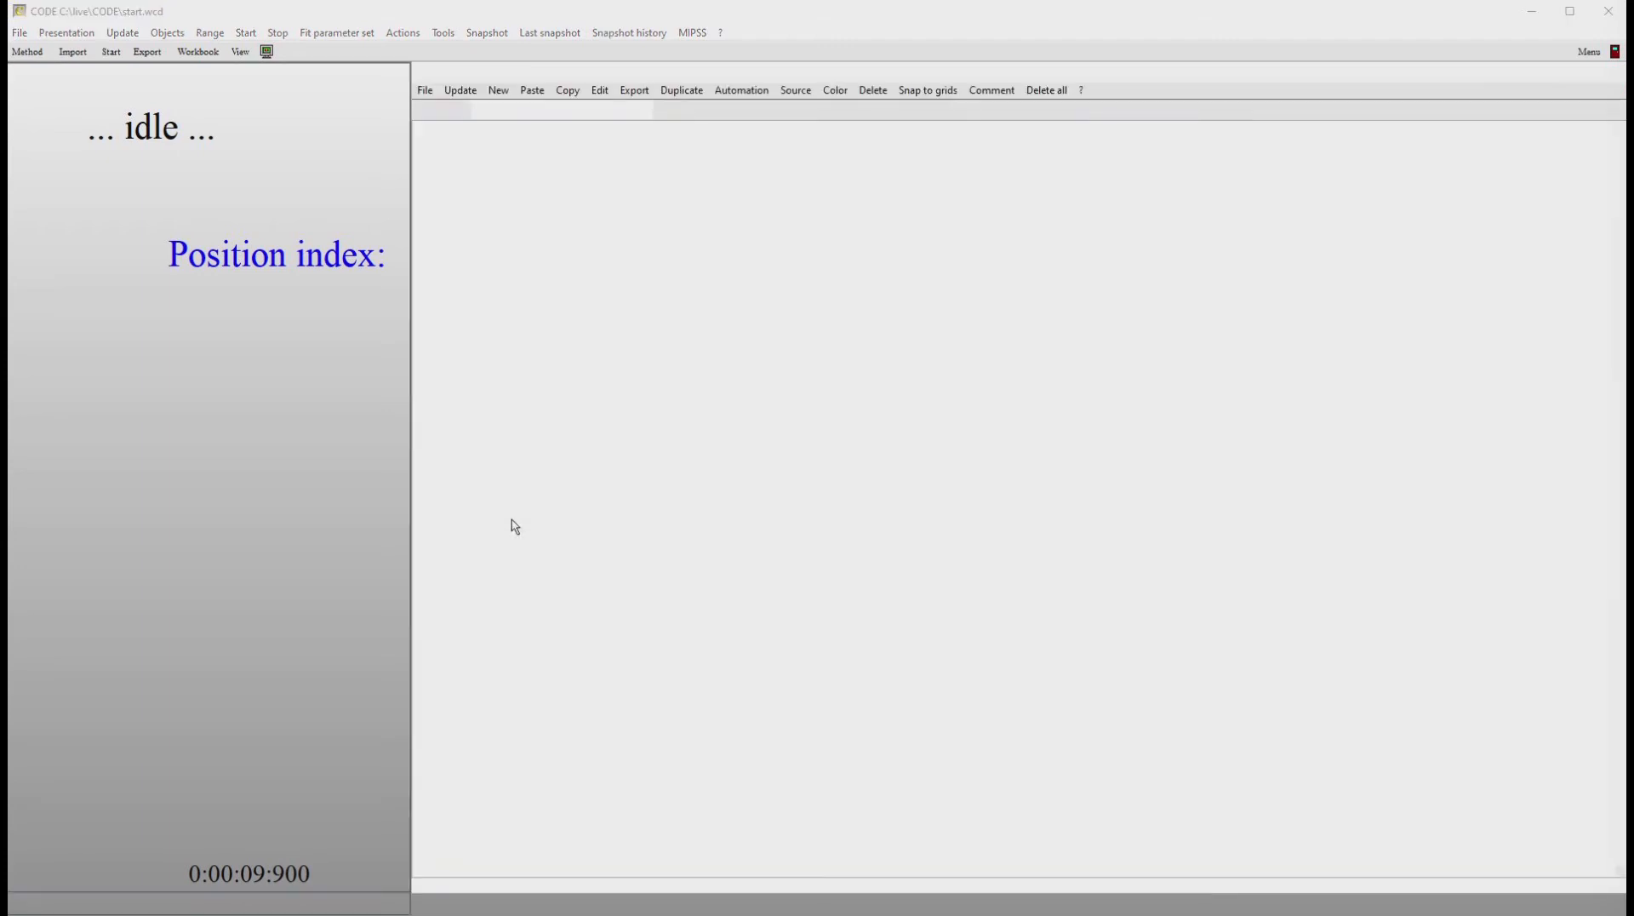
{"action": "left_click", "coordinate": [69, 102]}
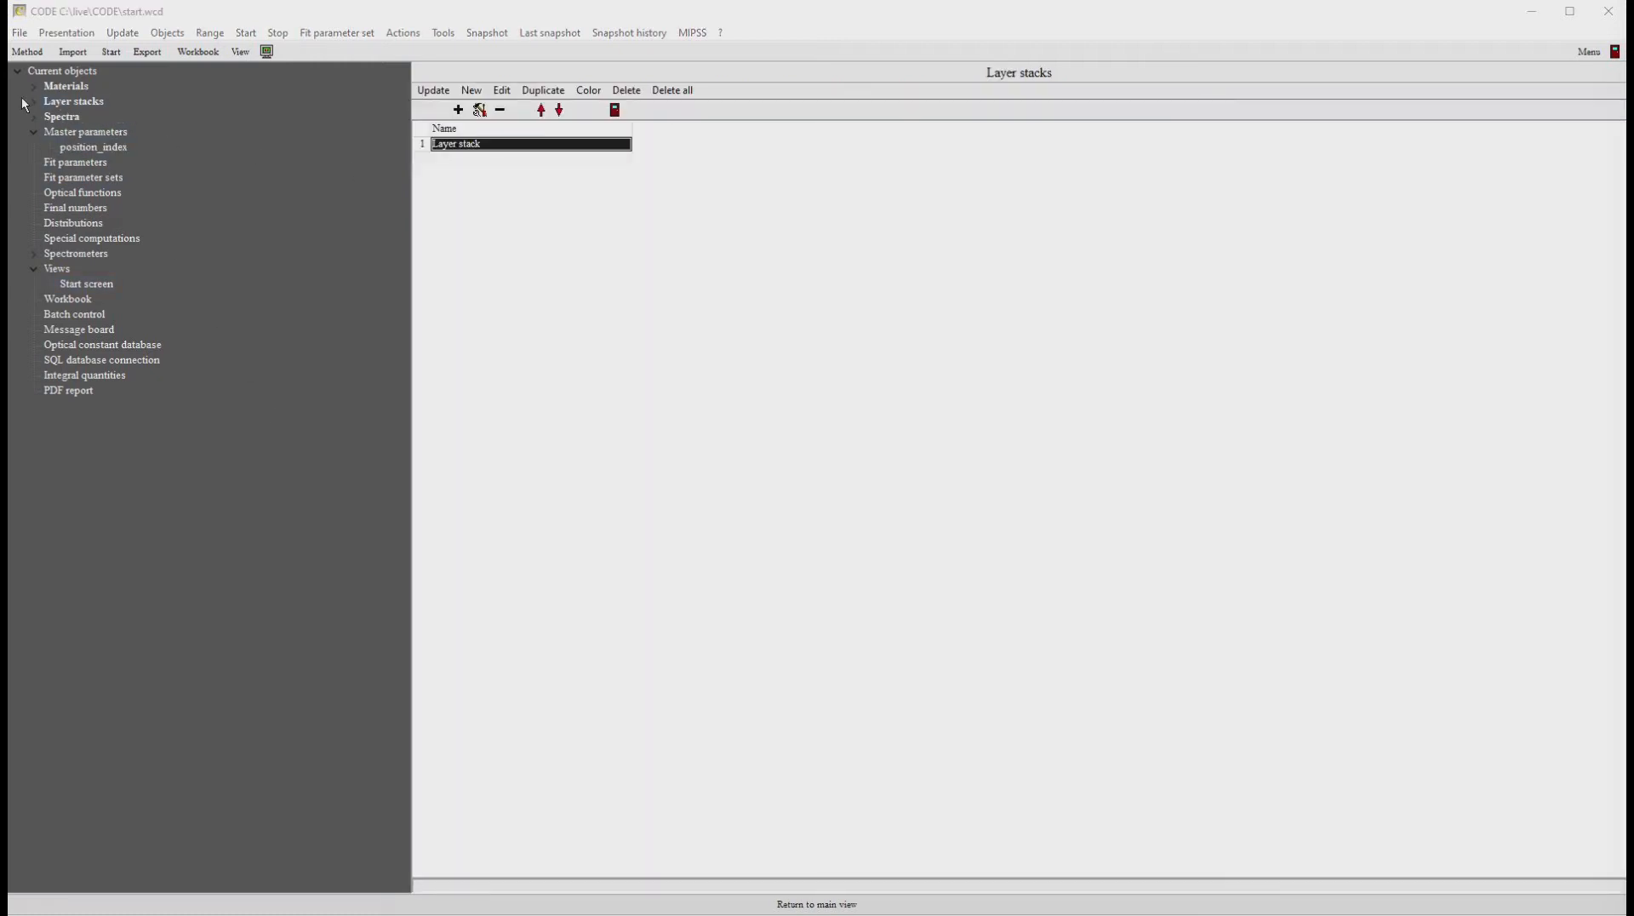
{"action": "left_click", "coordinate": [30, 108]}
{"action": "left_click", "coordinate": [101, 118]}
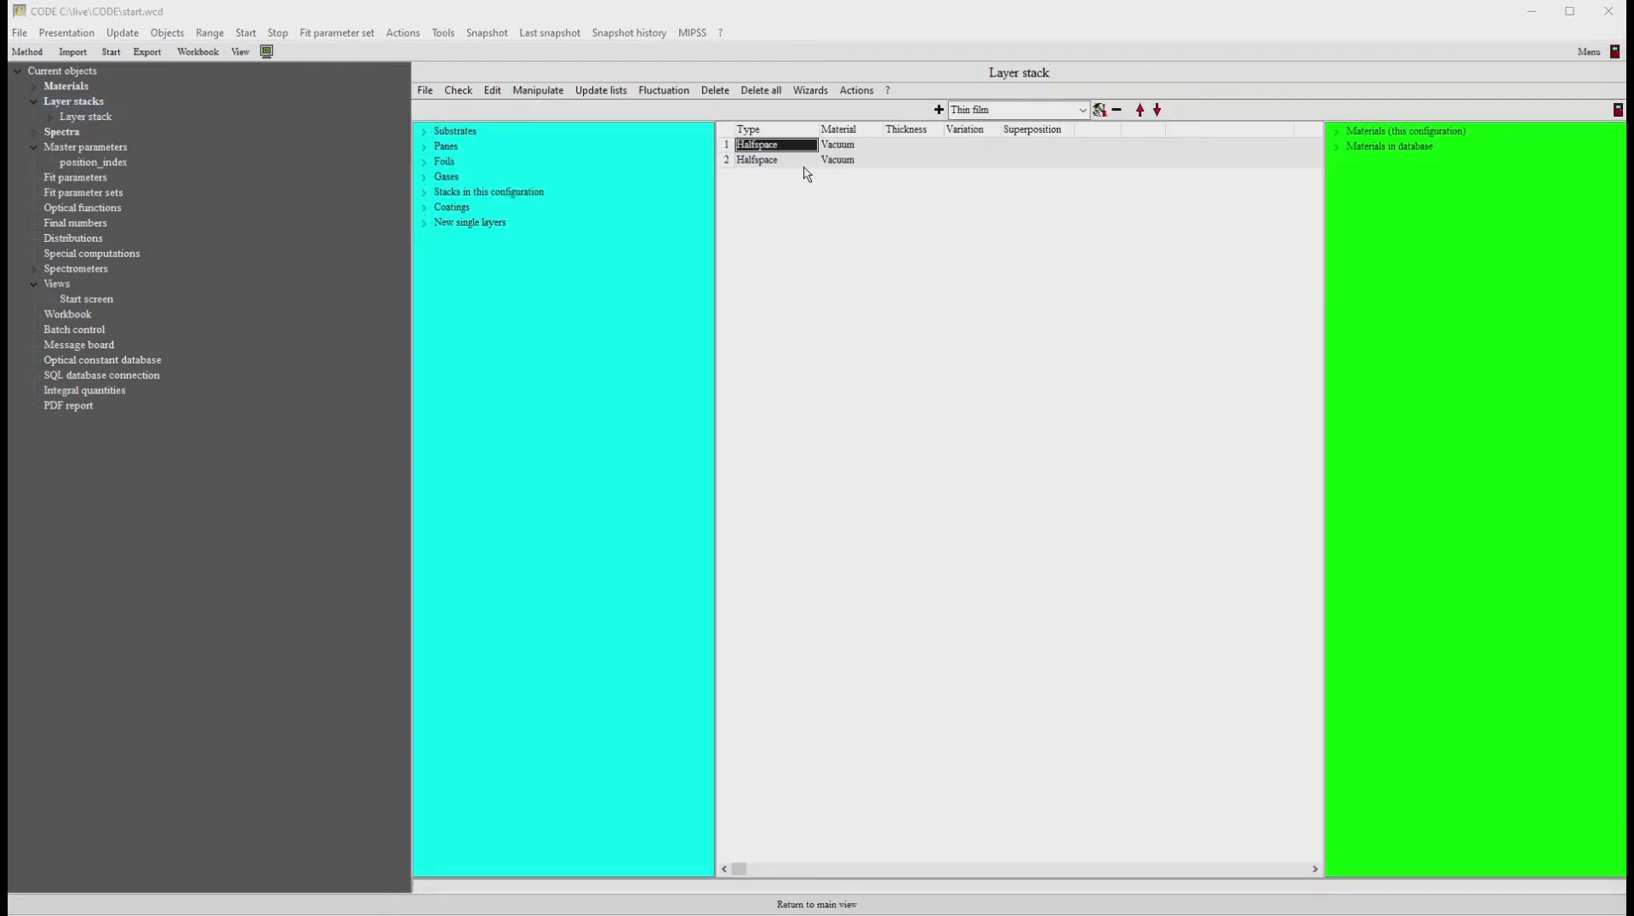
{"action": "left_click", "coordinate": [838, 162]}
{"action": "left_click", "coordinate": [940, 110]}
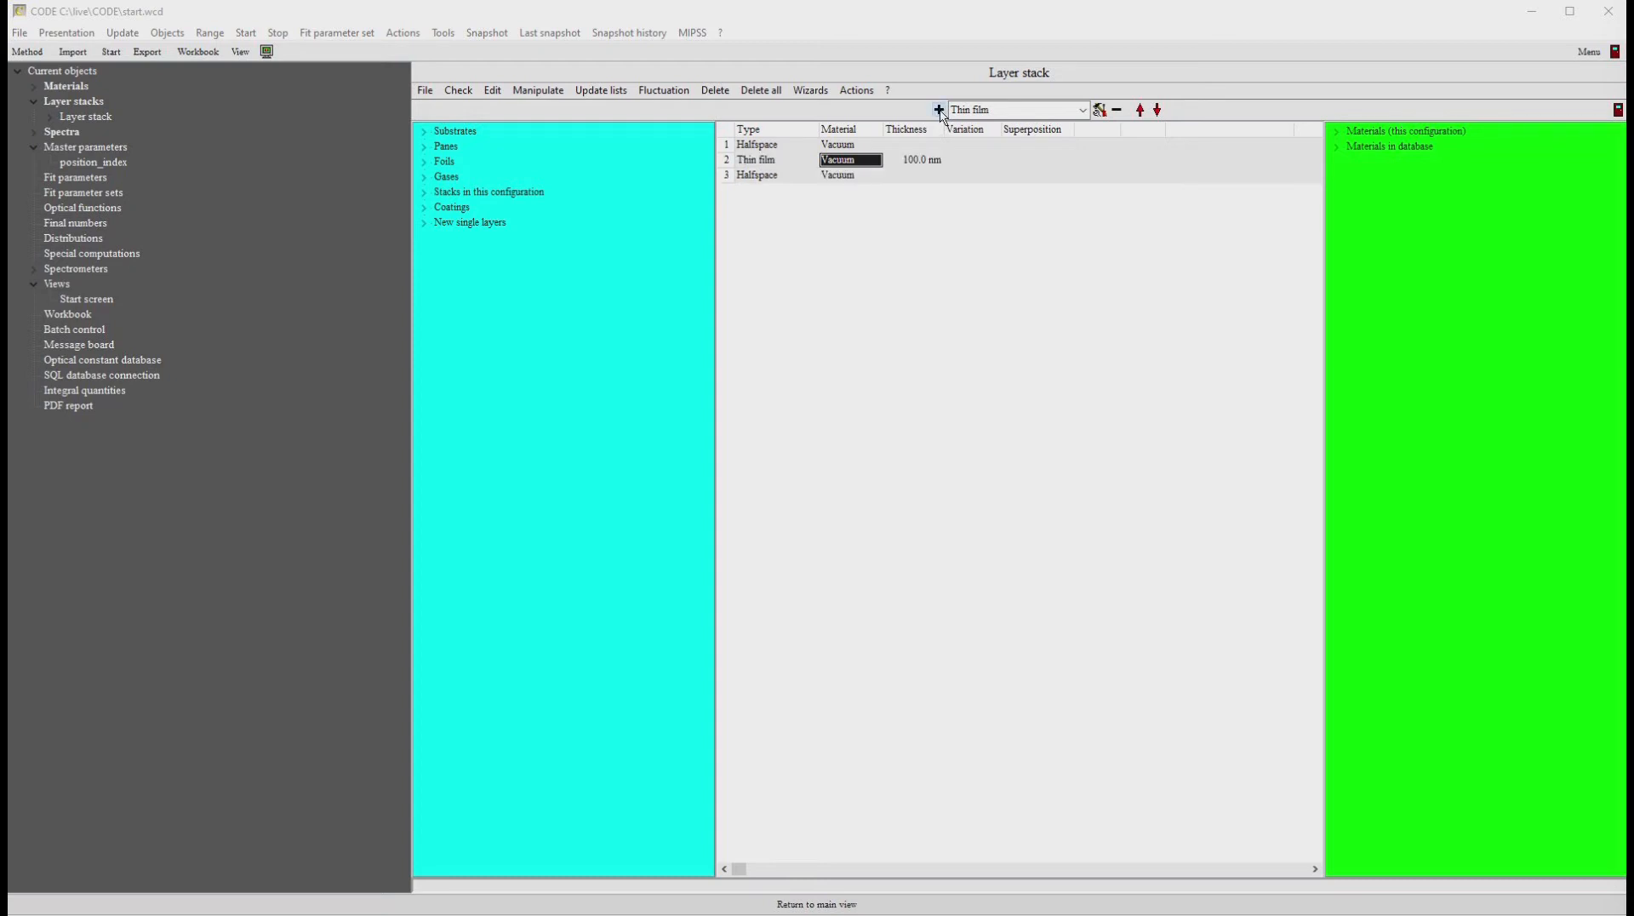
{"action": "left_click", "coordinate": [1084, 111]}
{"action": "left_click", "coordinate": [971, 126]}
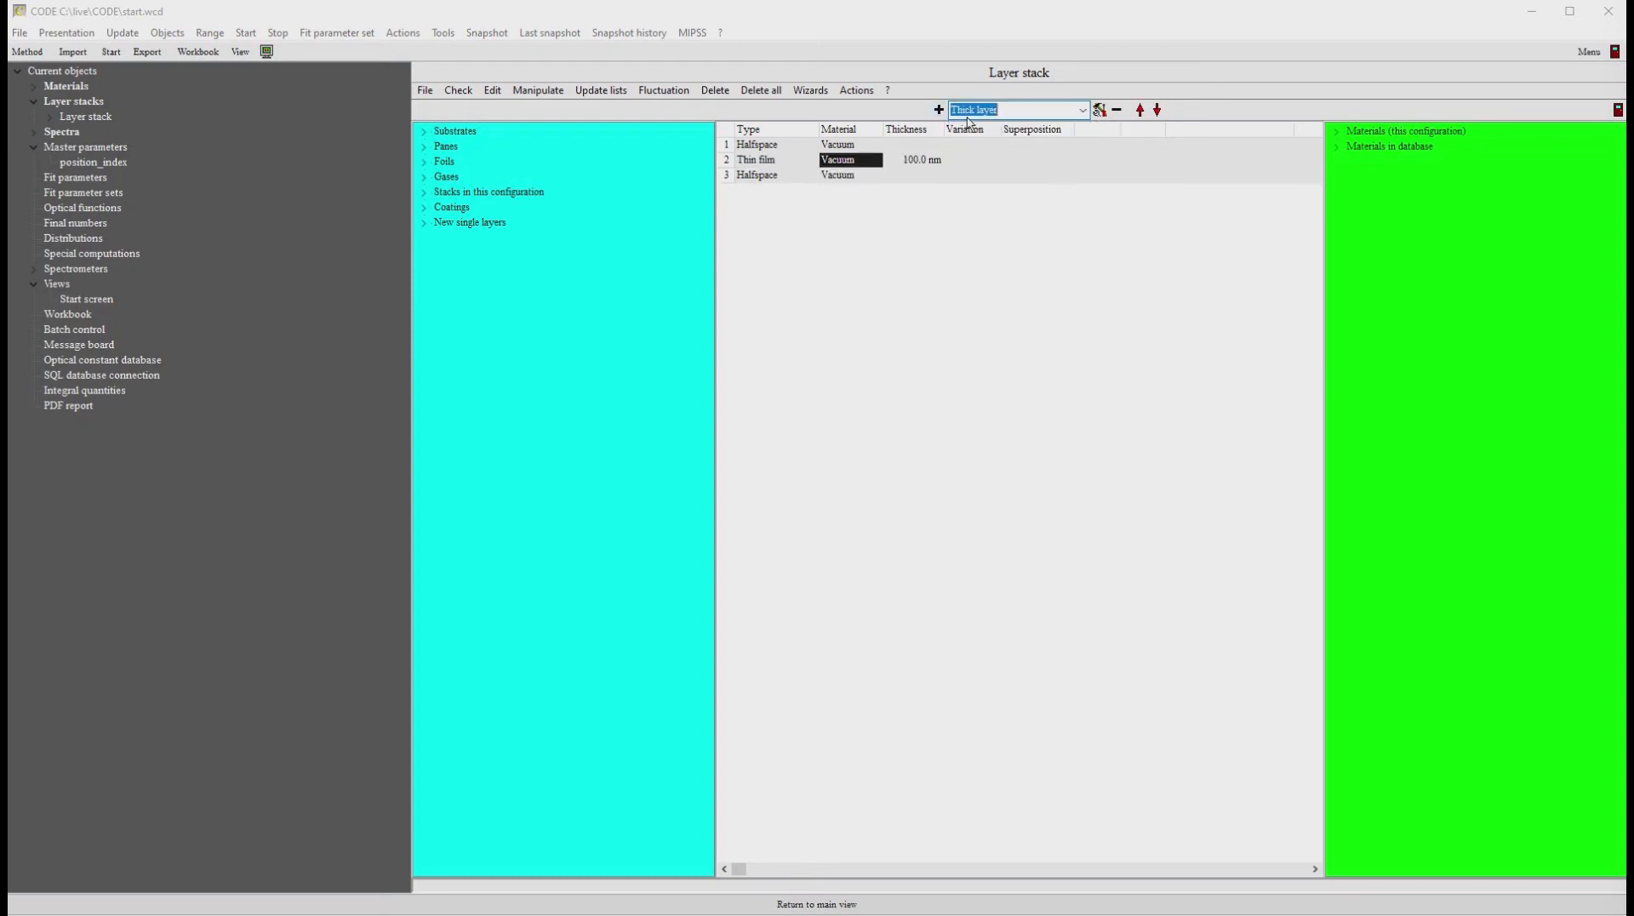
{"action": "left_click", "coordinate": [940, 110]}
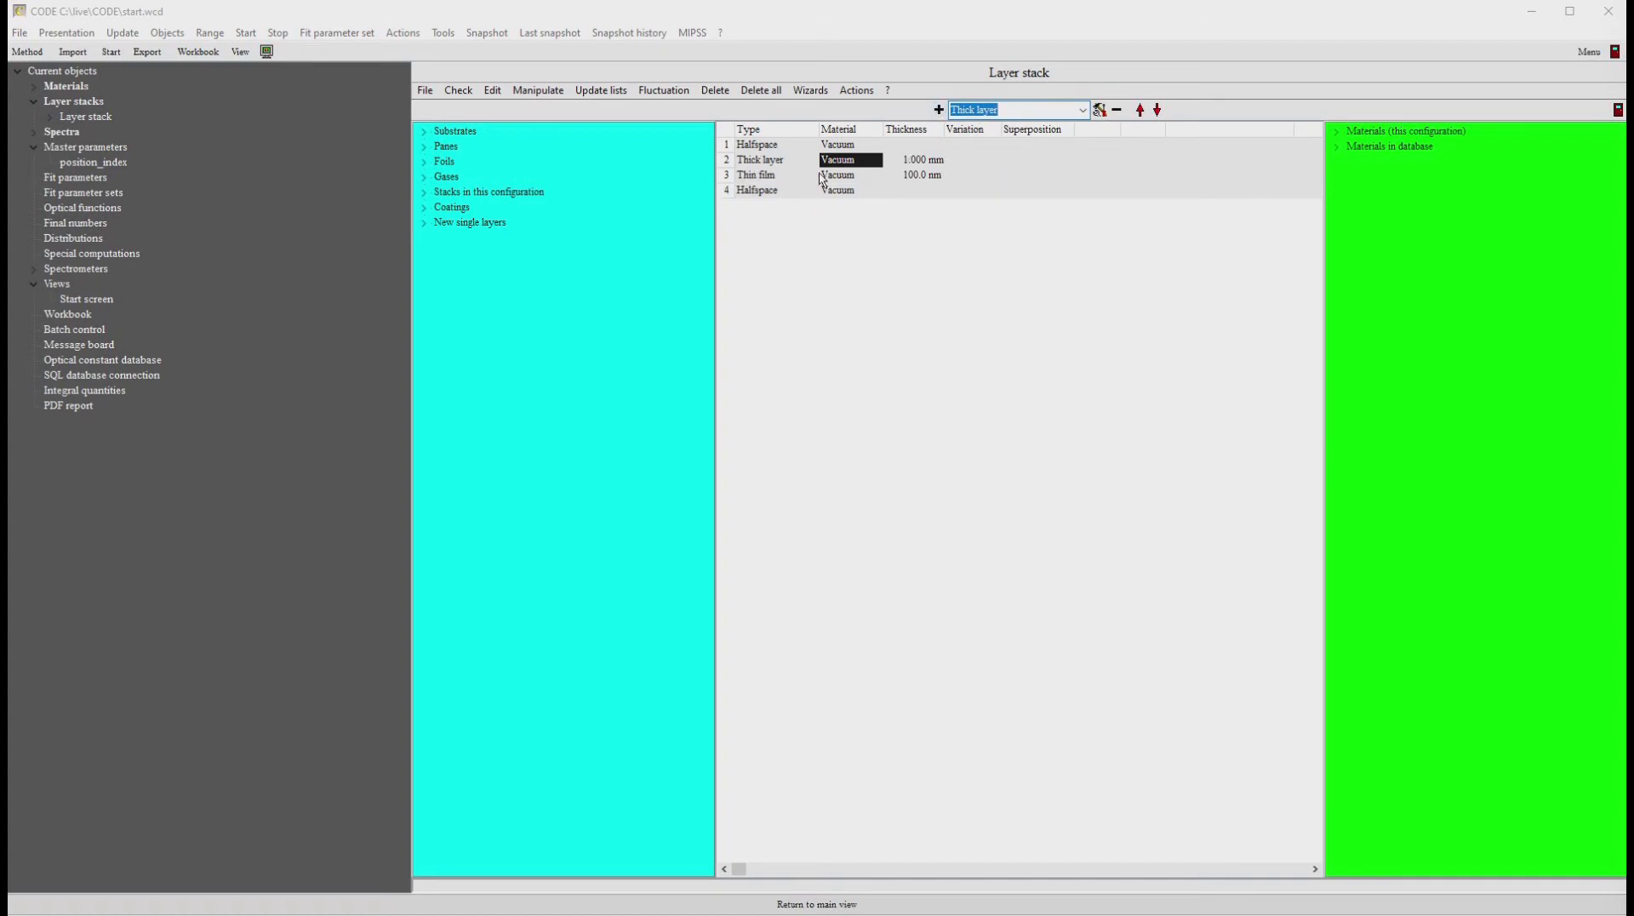
{"action": "left_click", "coordinate": [1158, 110]}
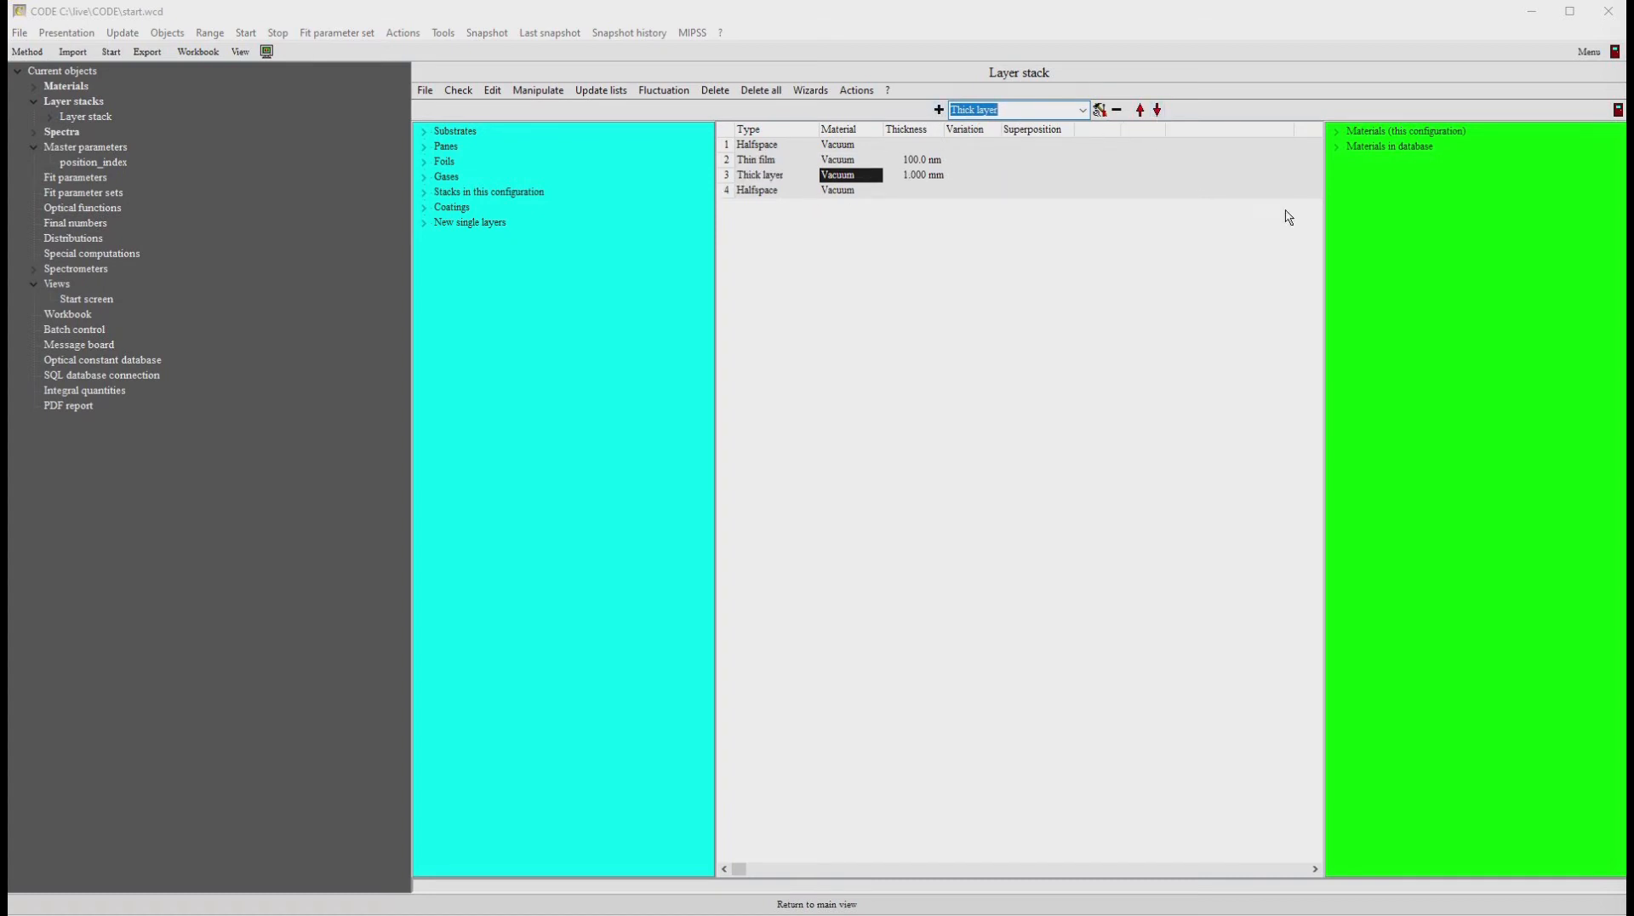
Step: Assign the database material Glass (float glass model) to the thick layer and set its thickness to 4 mm
{"action": "left_click", "coordinate": [1336, 146]}
{"action": "left_click_drag", "start_coordinate": [1615, 194], "coordinate": [1615, 508]}
{"action": "scroll", "coordinate": [1588, 375], "scroll_direction": "up", "scroll_amount": 16}
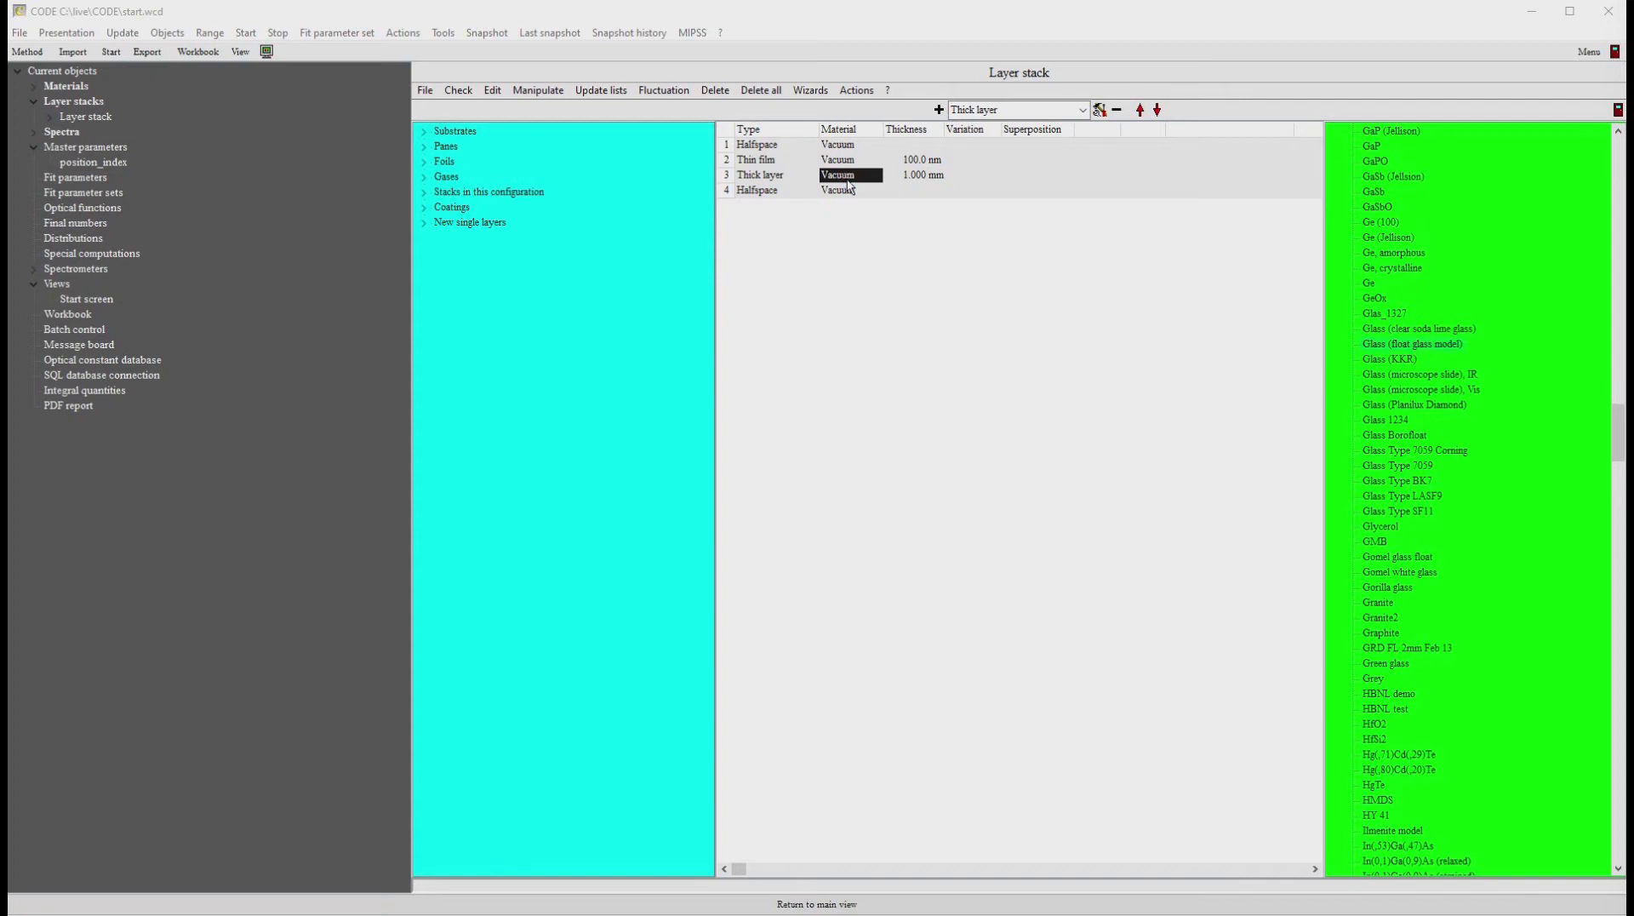
{"action": "left_click_drag", "start_coordinate": [847, 186], "coordinate": [849, 186]}
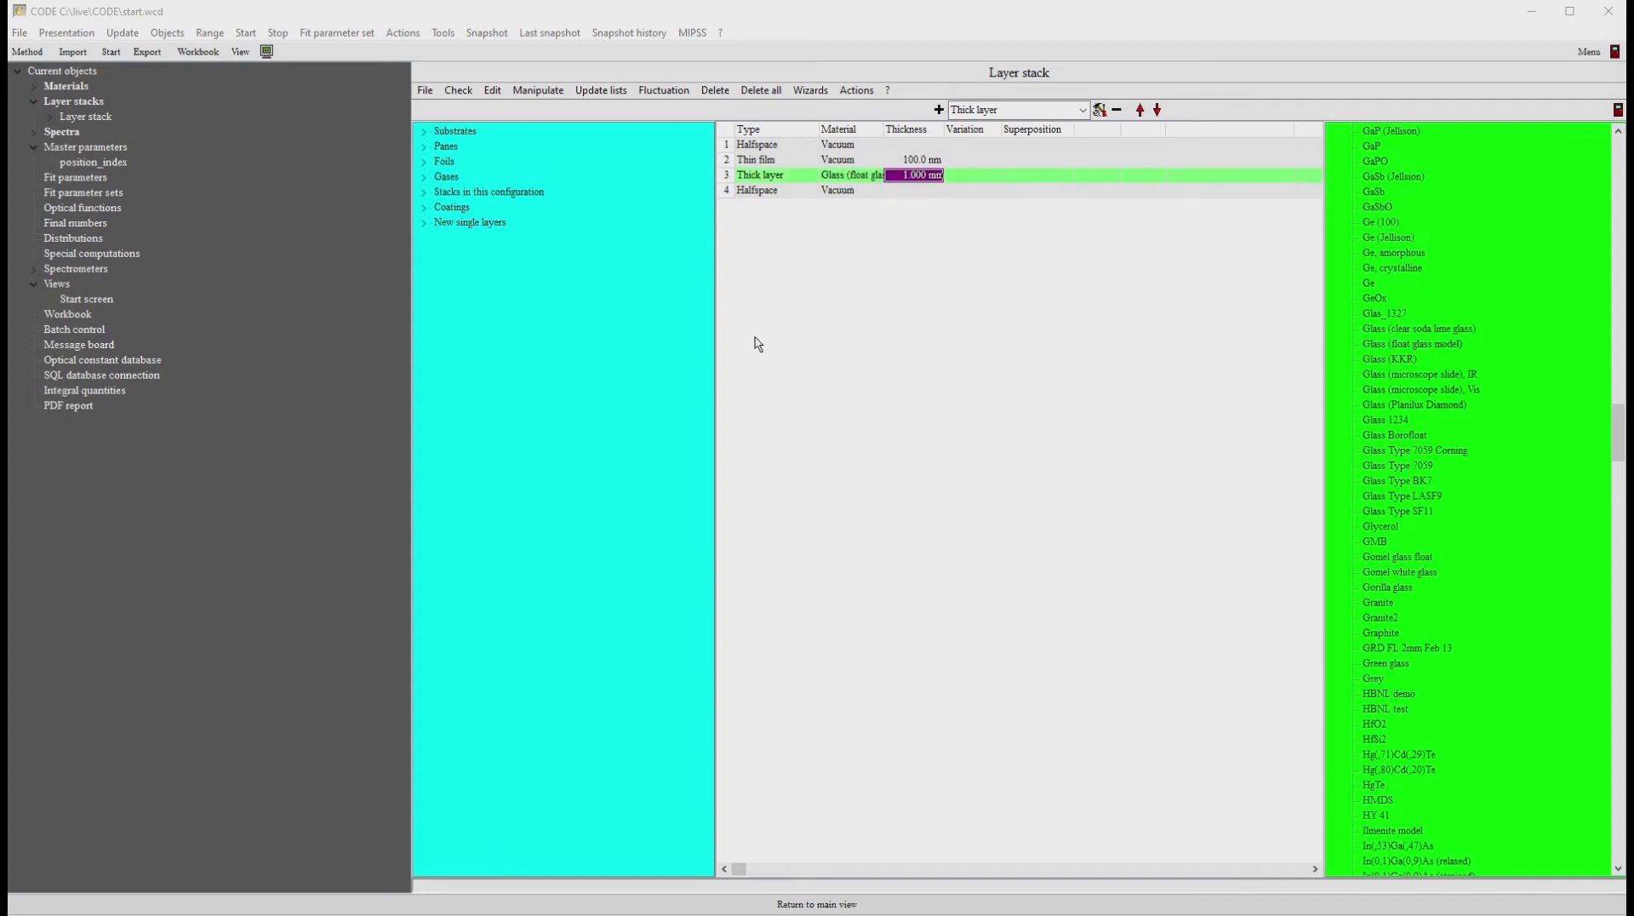
{"action": "type", "text": "4"}
{"action": "key", "text": "Return"}
Step: Assign the database material NiCr blocker to the thin film and set its thickness to 50 nm
{"action": "left_click_drag", "start_coordinate": [1618, 453], "coordinate": [1571, 538]}
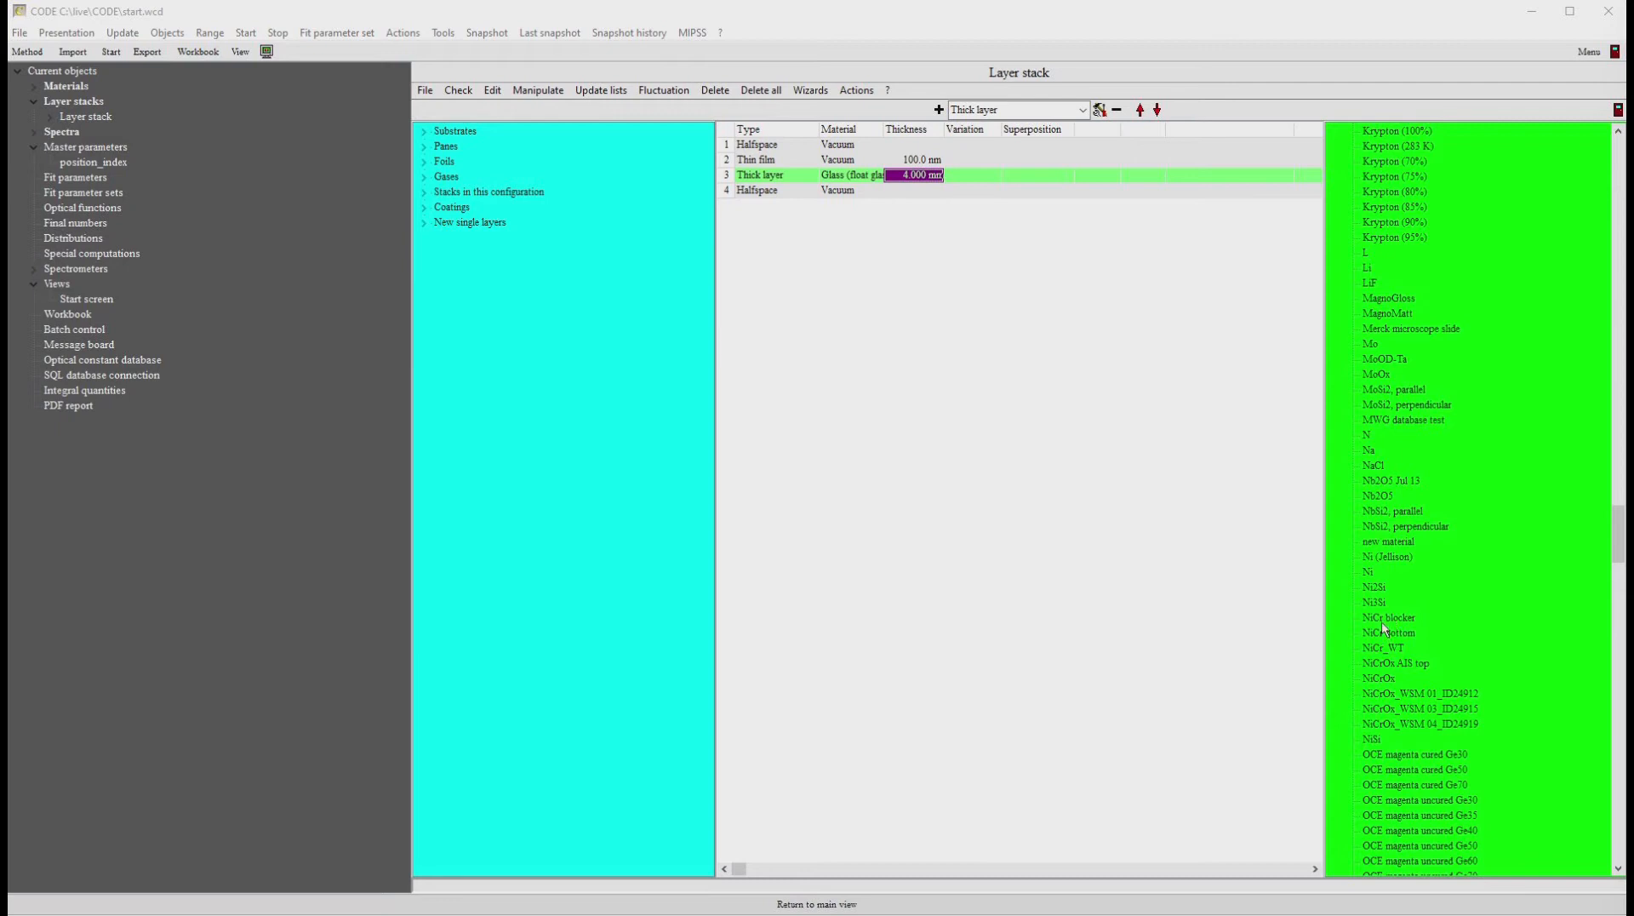
{"action": "left_click_drag", "start_coordinate": [1381, 620], "coordinate": [841, 162]}
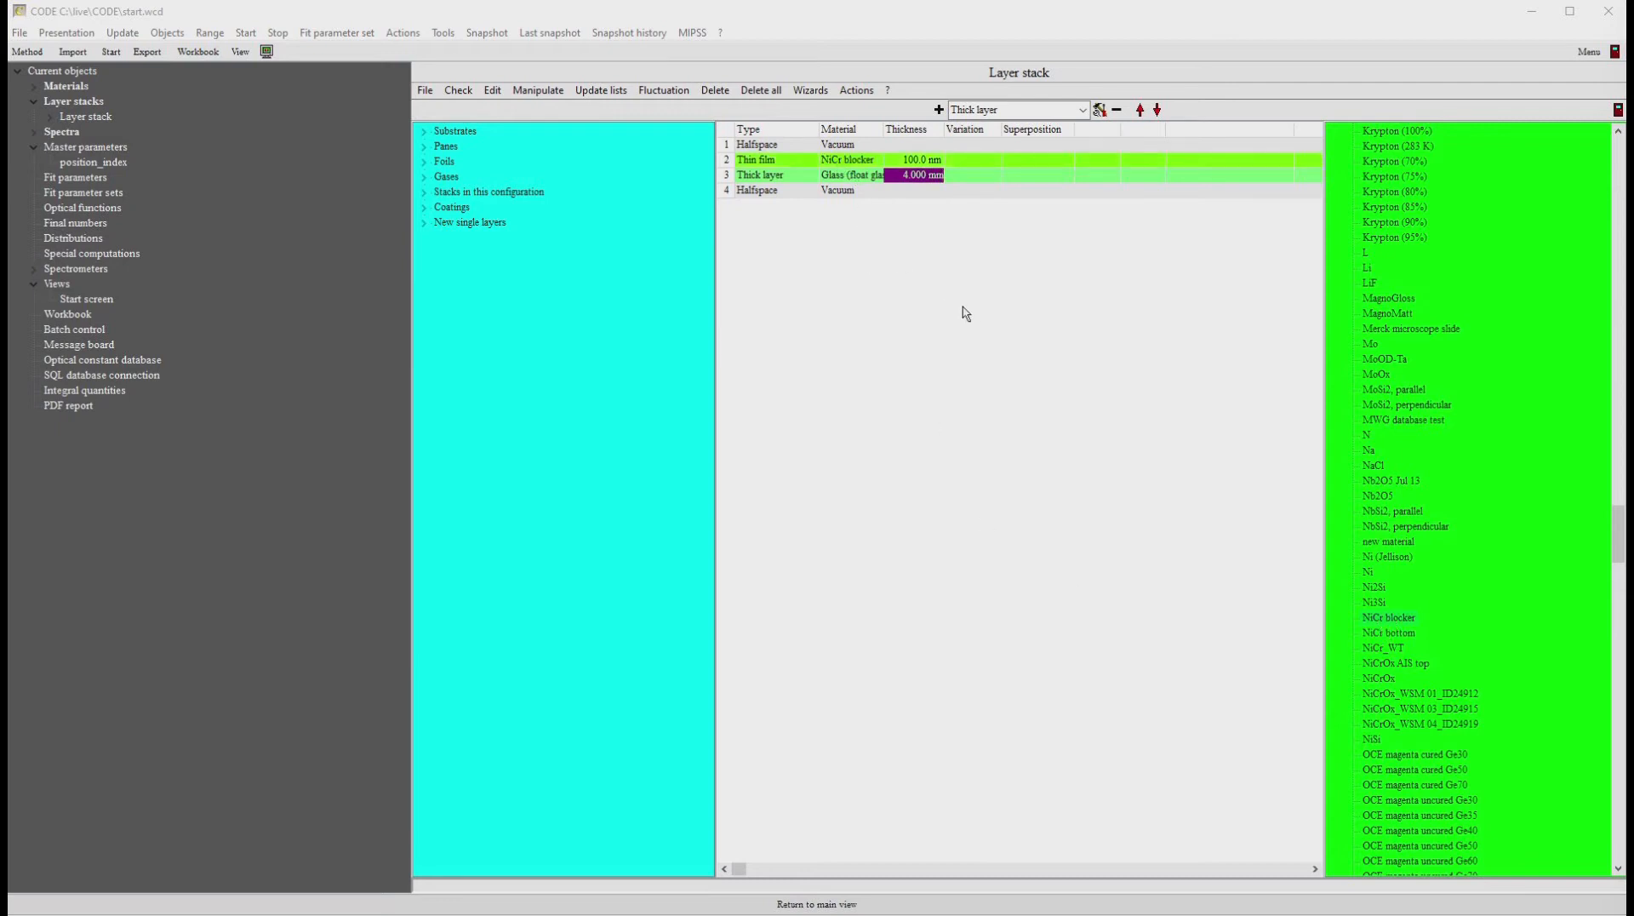
{"action": "left_click", "coordinate": [904, 161]}
{"action": "type", "text": "50"}
{"action": "key", "text": "Return"}
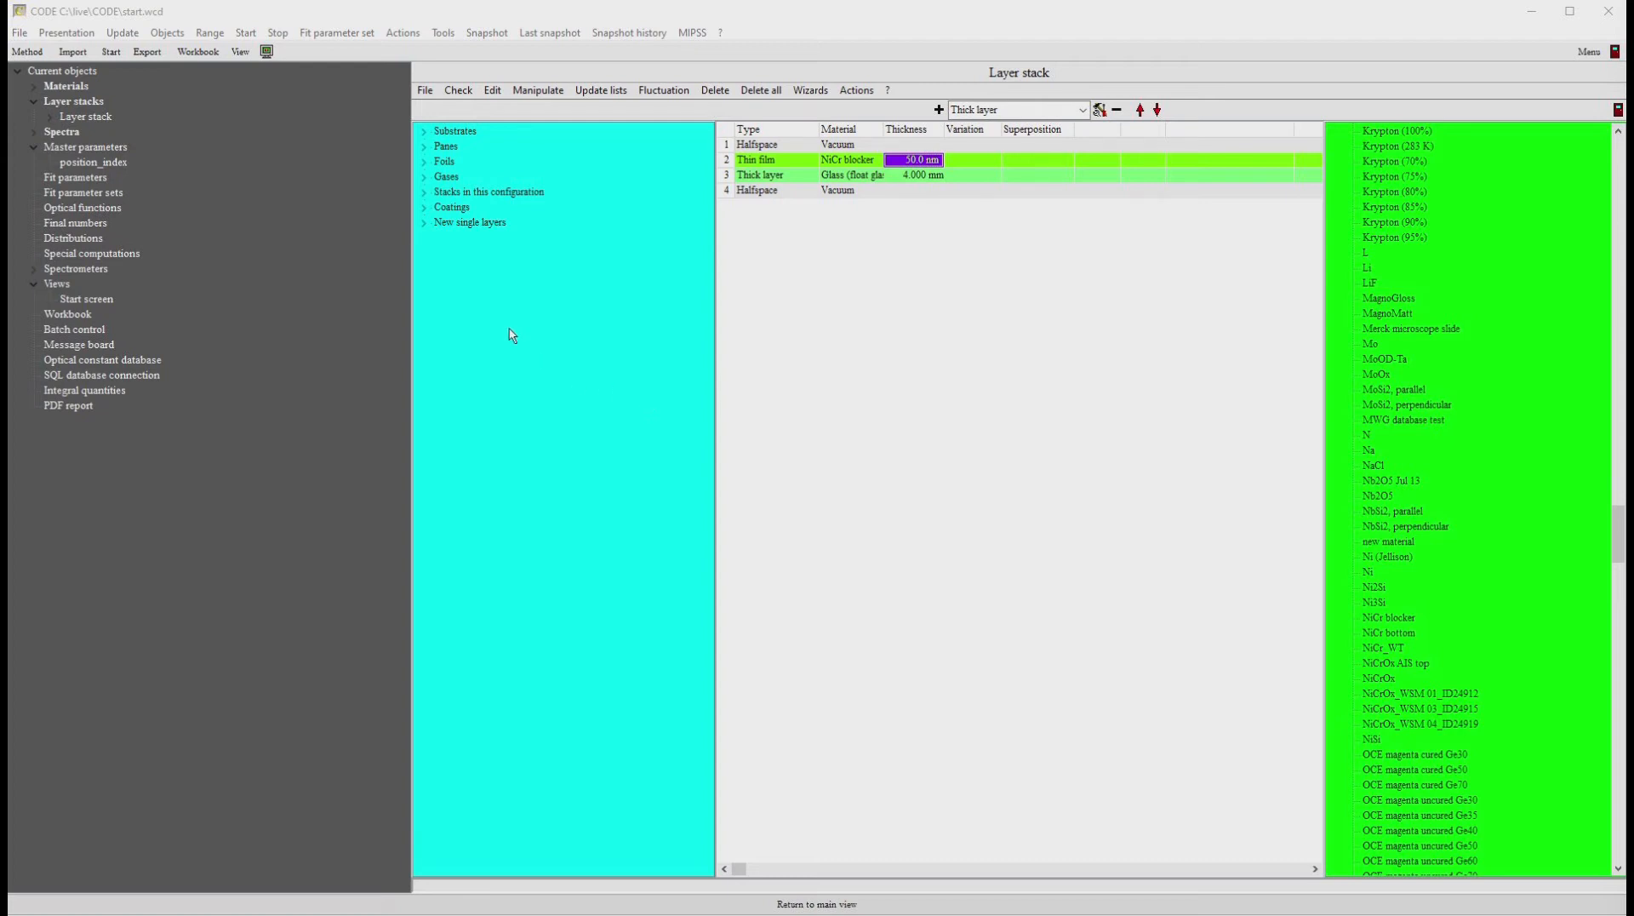
Step: Add the NiCr blocker's OX value and its layer thickness as fit parameters
{"action": "left_click", "coordinate": [72, 178]}
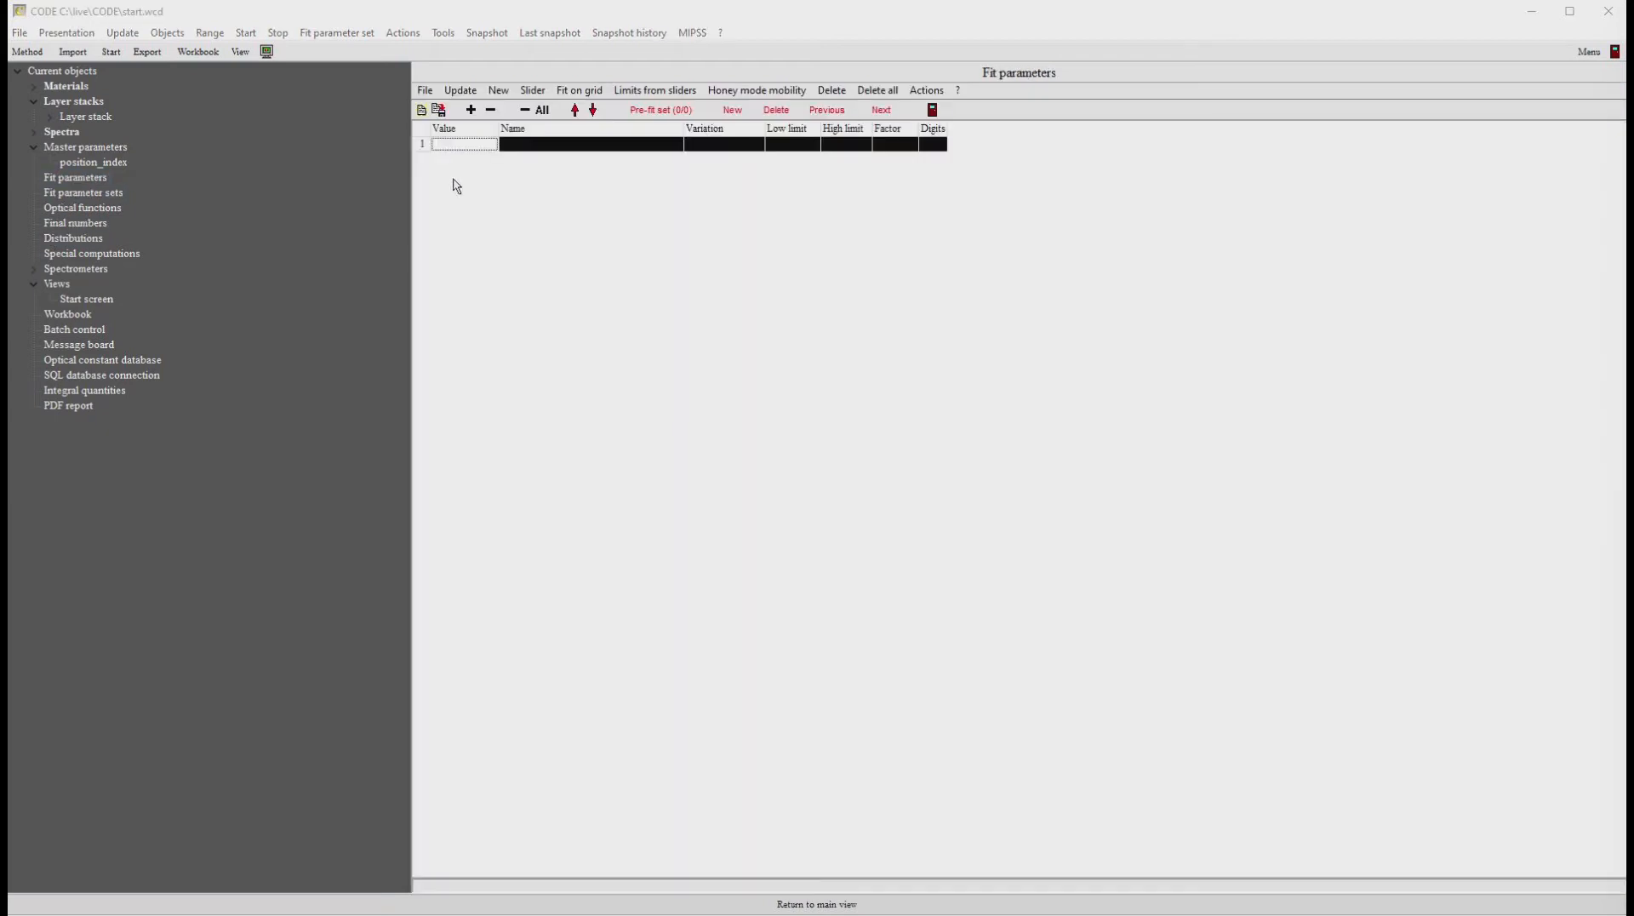
{"action": "left_click", "coordinate": [470, 110]}
{"action": "left_click_drag", "start_coordinate": [1176, 330], "coordinate": [1168, 482]}
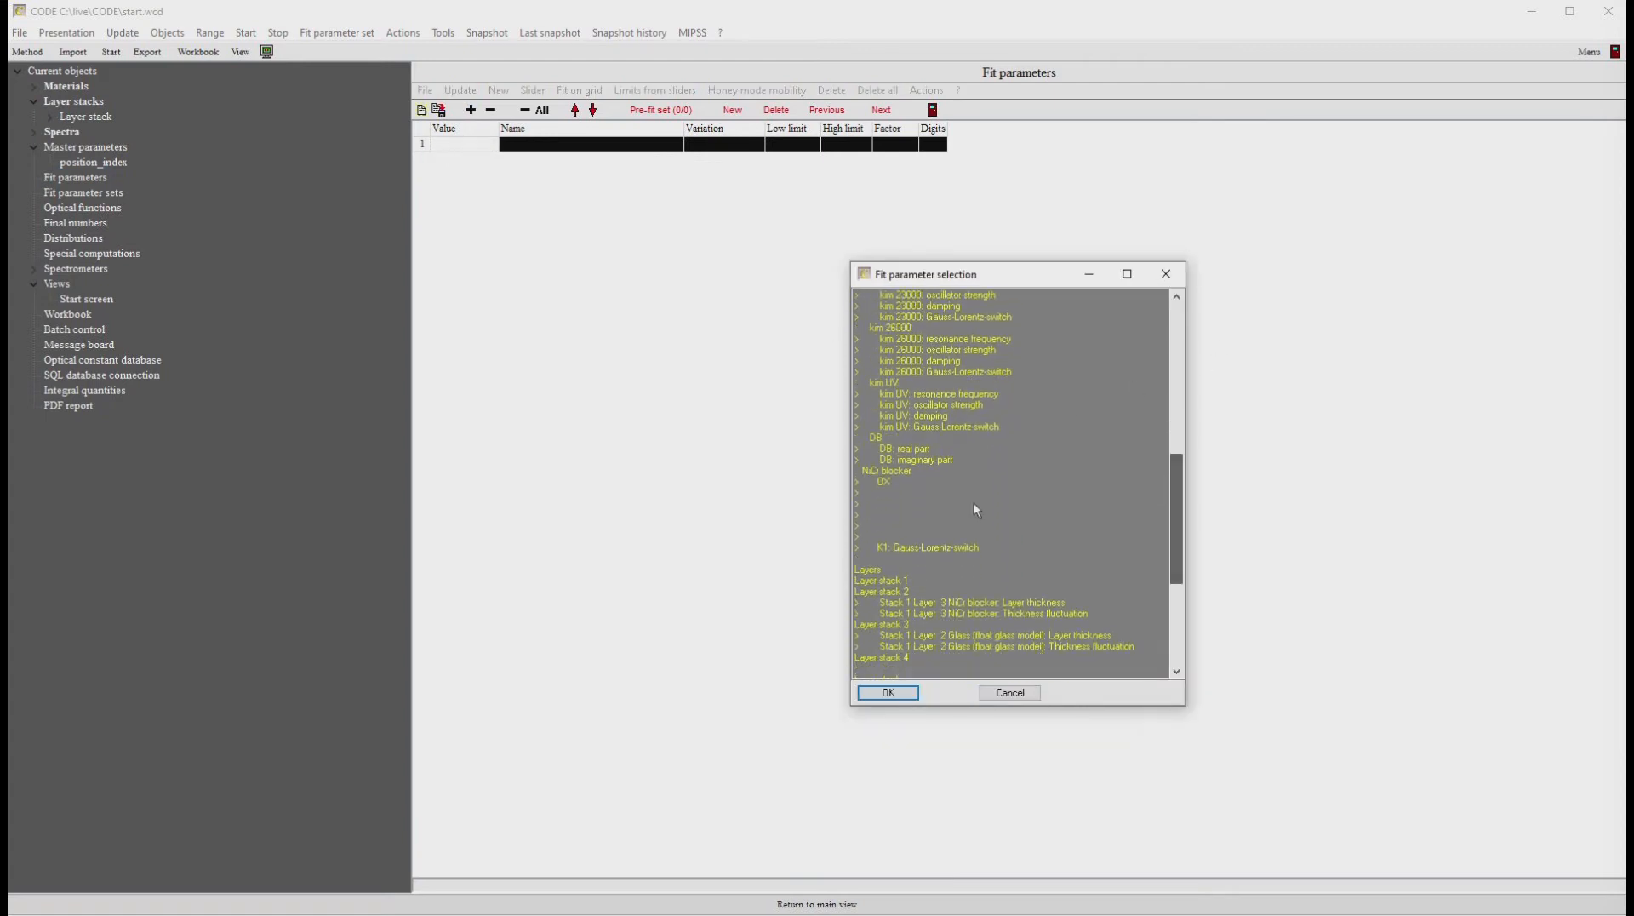
{"action": "left_click", "coordinate": [882, 481]}
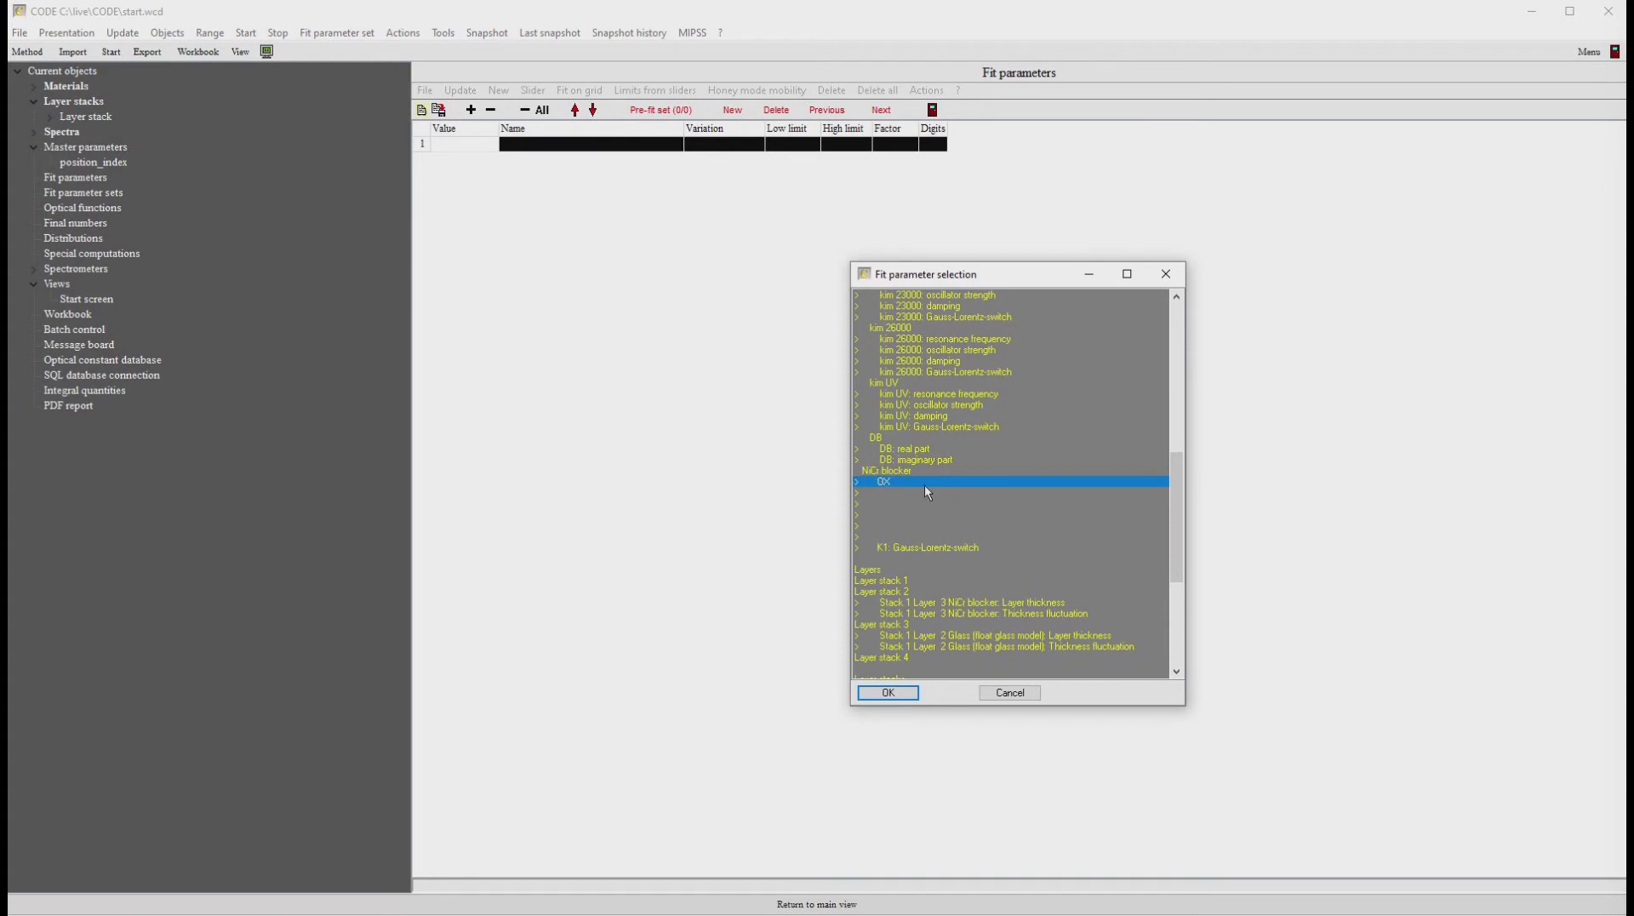
{"action": "left_click", "coordinate": [953, 602]}
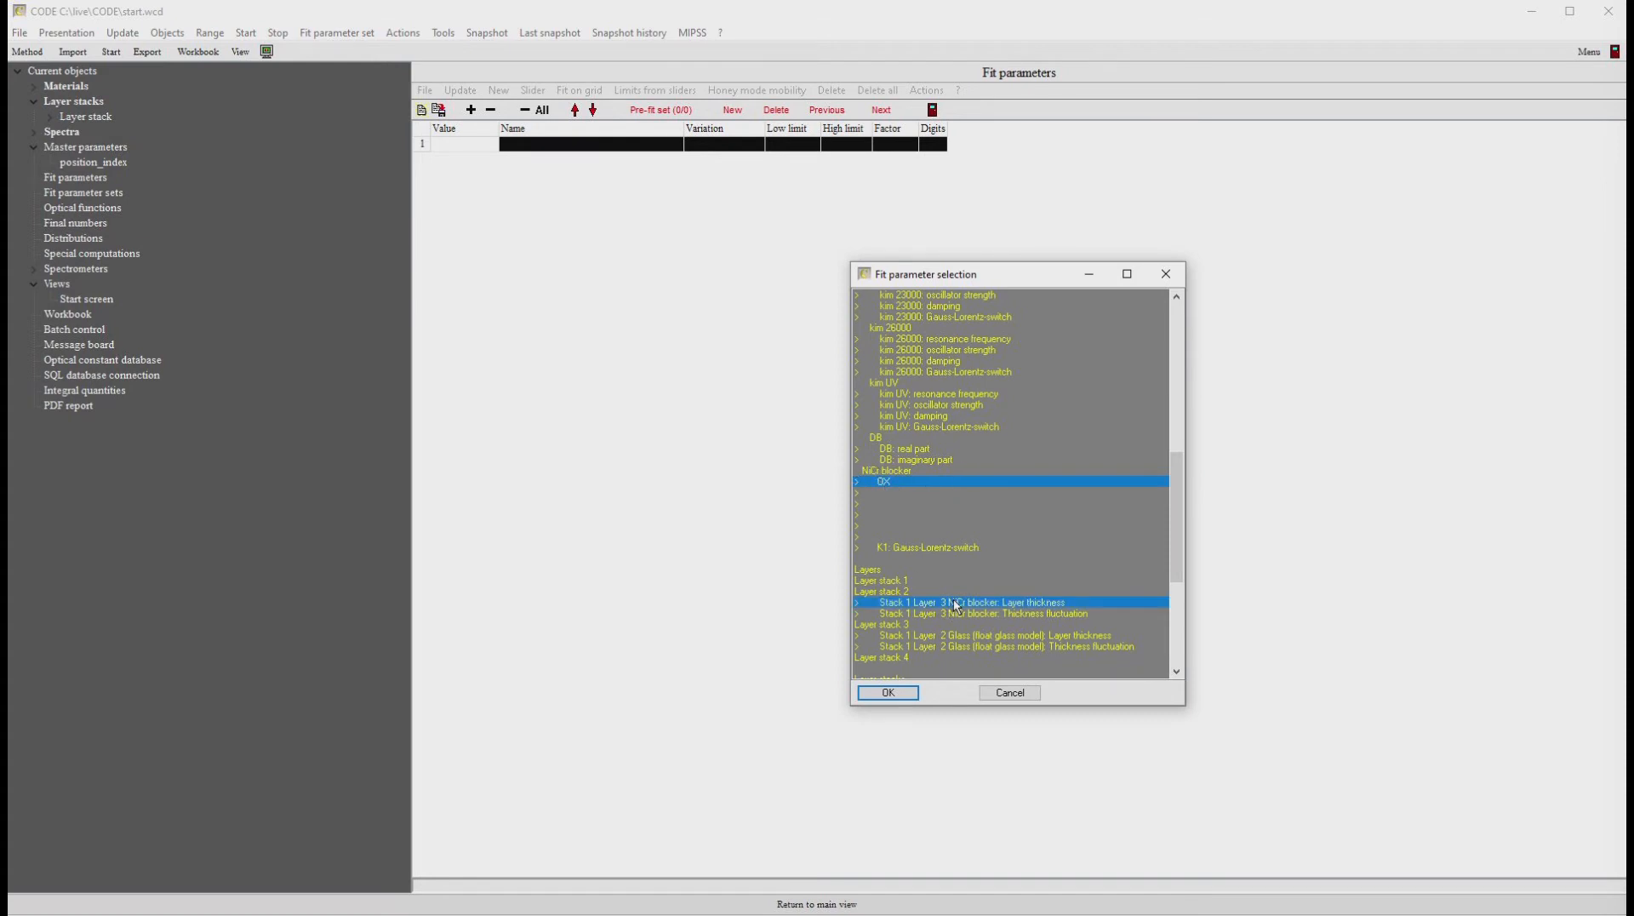
{"action": "left_click", "coordinate": [890, 692]}
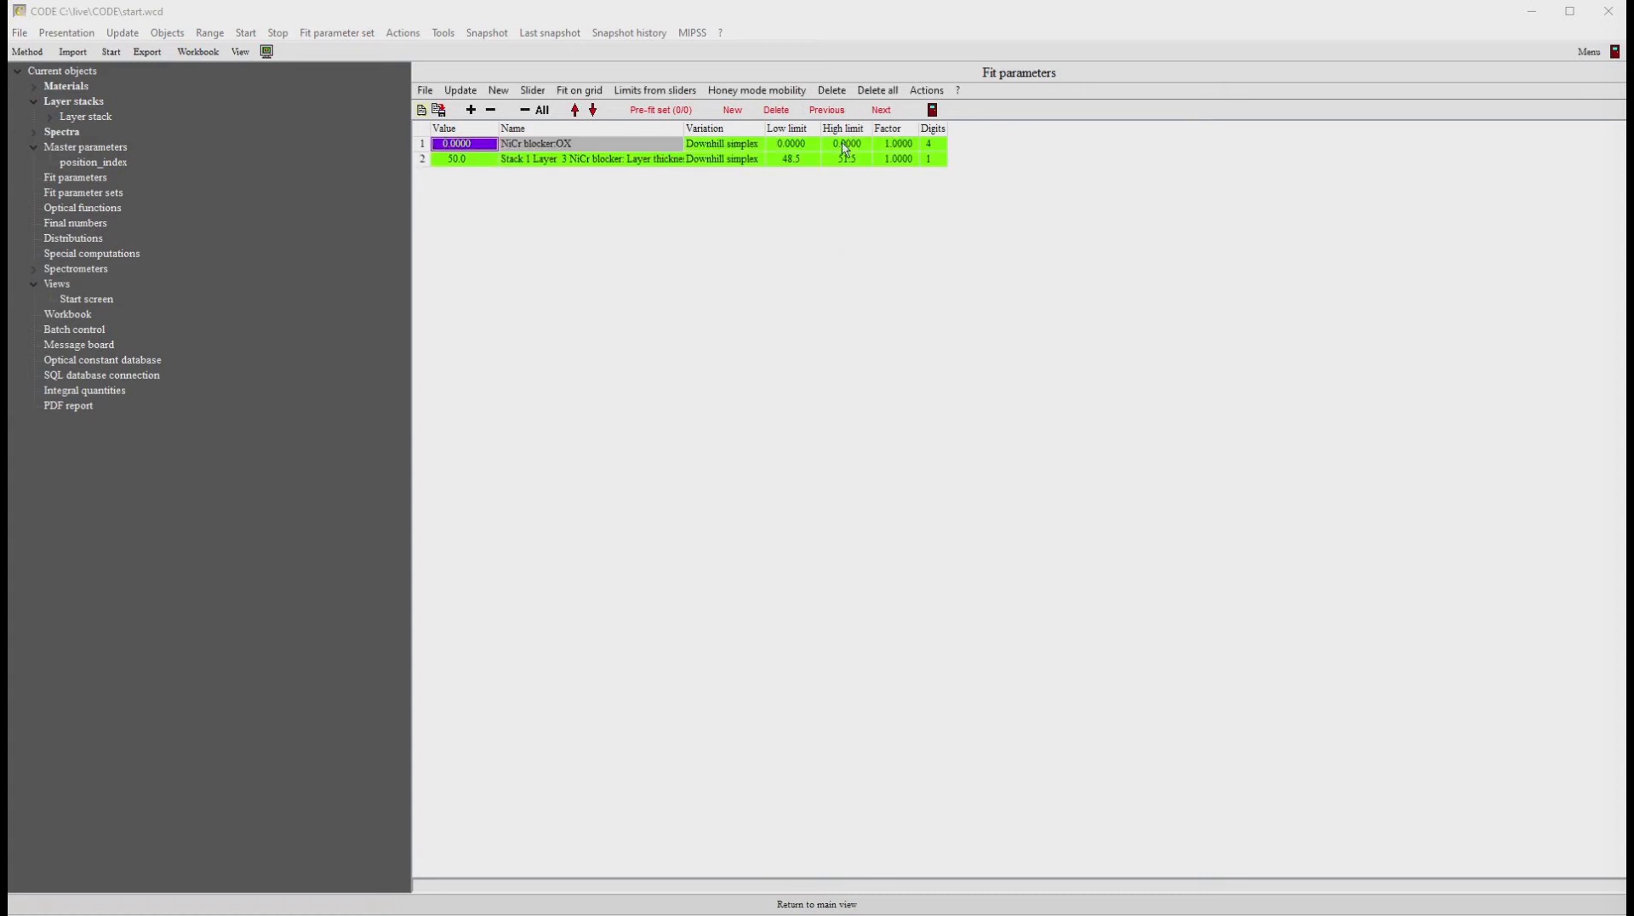
Step: Set the OX fit parameter's high limit to 1 and the layer thickness limits to 0 and 100
{"action": "left_click", "coordinate": [845, 144]}
{"action": "type", "text": "1"}
{"action": "key", "text": "Return"}
{"action": "key", "text": "Down"}
{"action": "key", "text": "Left"}
{"action": "type", "text": "0"}
{"action": "key", "text": "Return"}
{"action": "key", "text": "Right"}
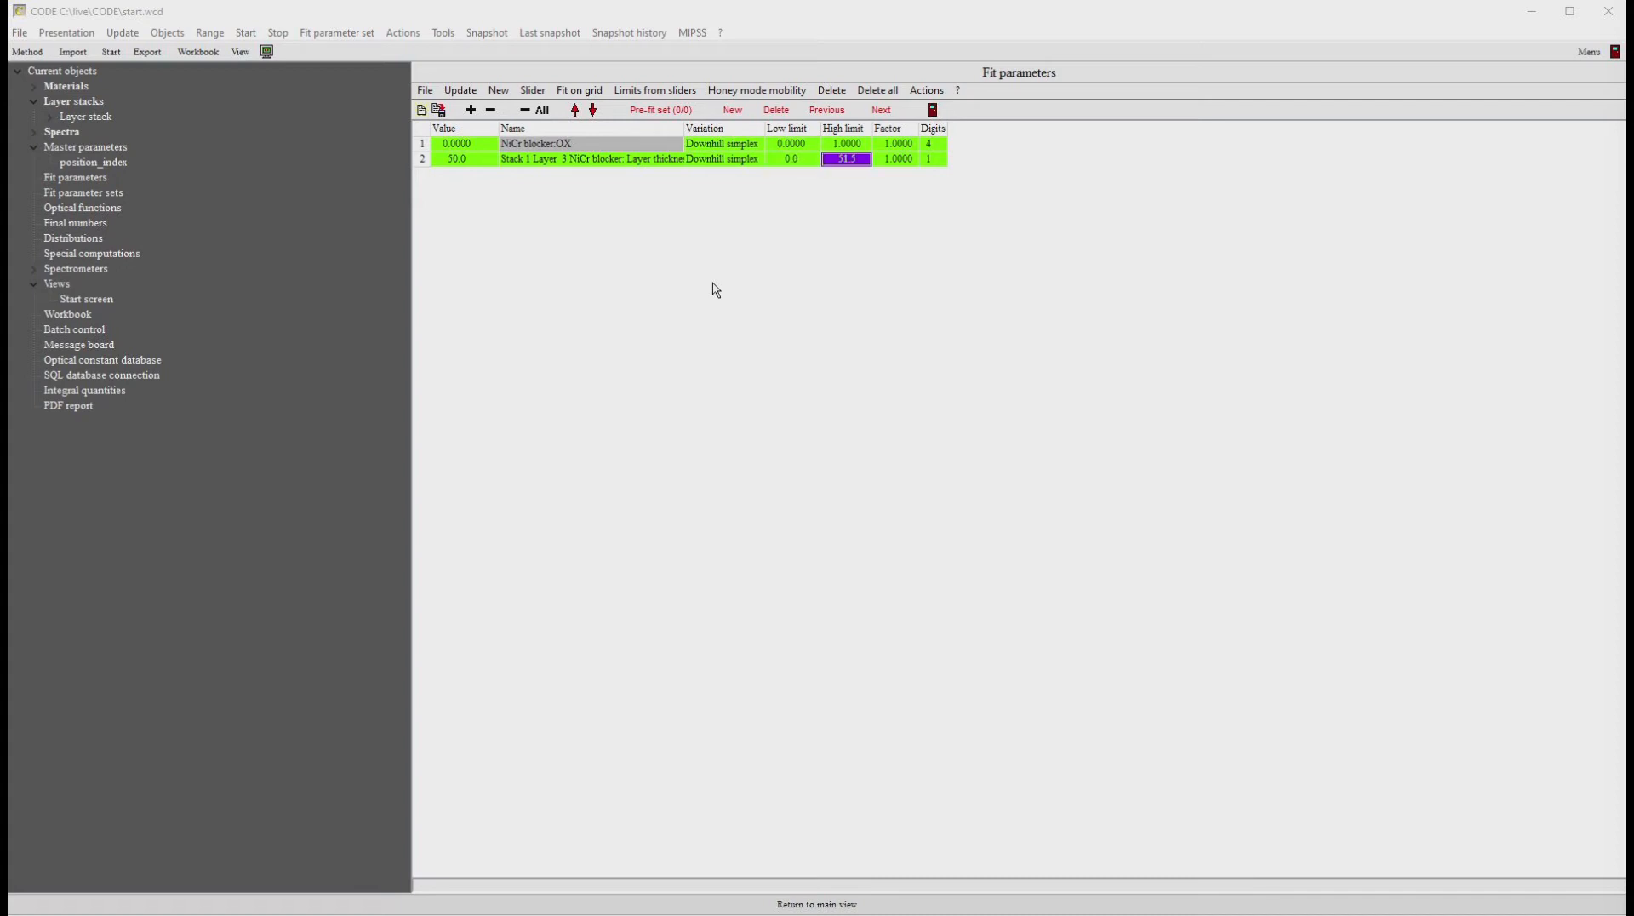
{"action": "type", "text": "100"}
{"action": "key", "text": "Return"}
Step: Set the spectral range to 380–1000 nm with 20 points
{"action": "left_click", "coordinate": [211, 32]}
{"action": "type", "text": "380"}
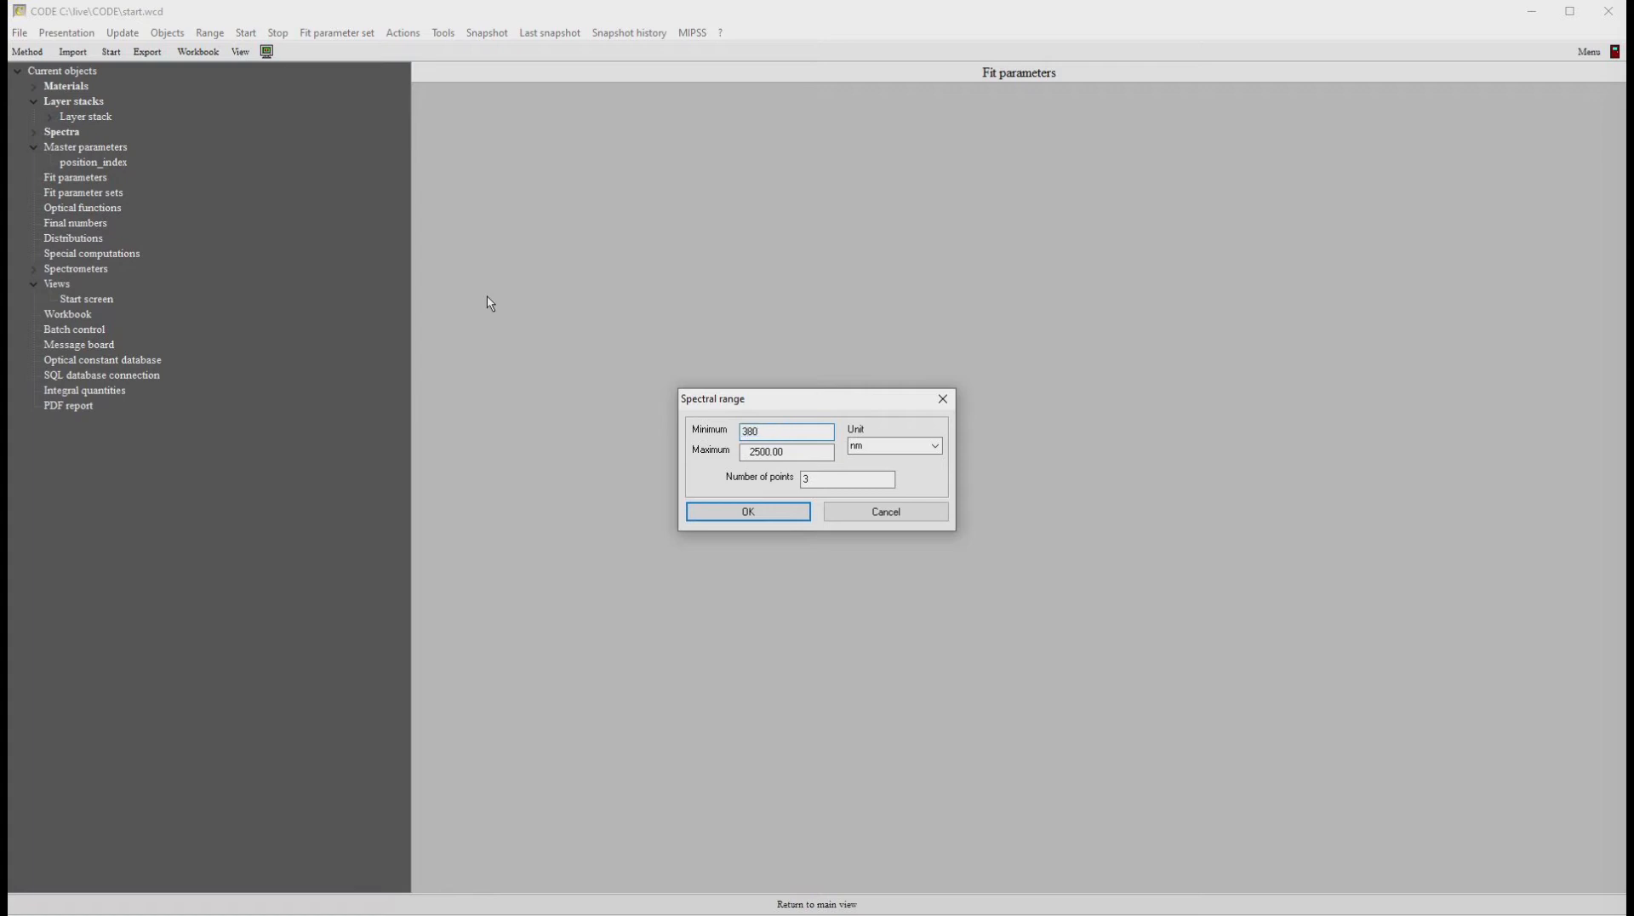
{"action": "key", "text": "Tab"}
{"action": "type", "text": "1000"}
{"action": "key", "text": "Tab"}
{"action": "key", "text": "Tab"}
{"action": "type", "text": "20"}
{"action": "key", "text": "Return"}
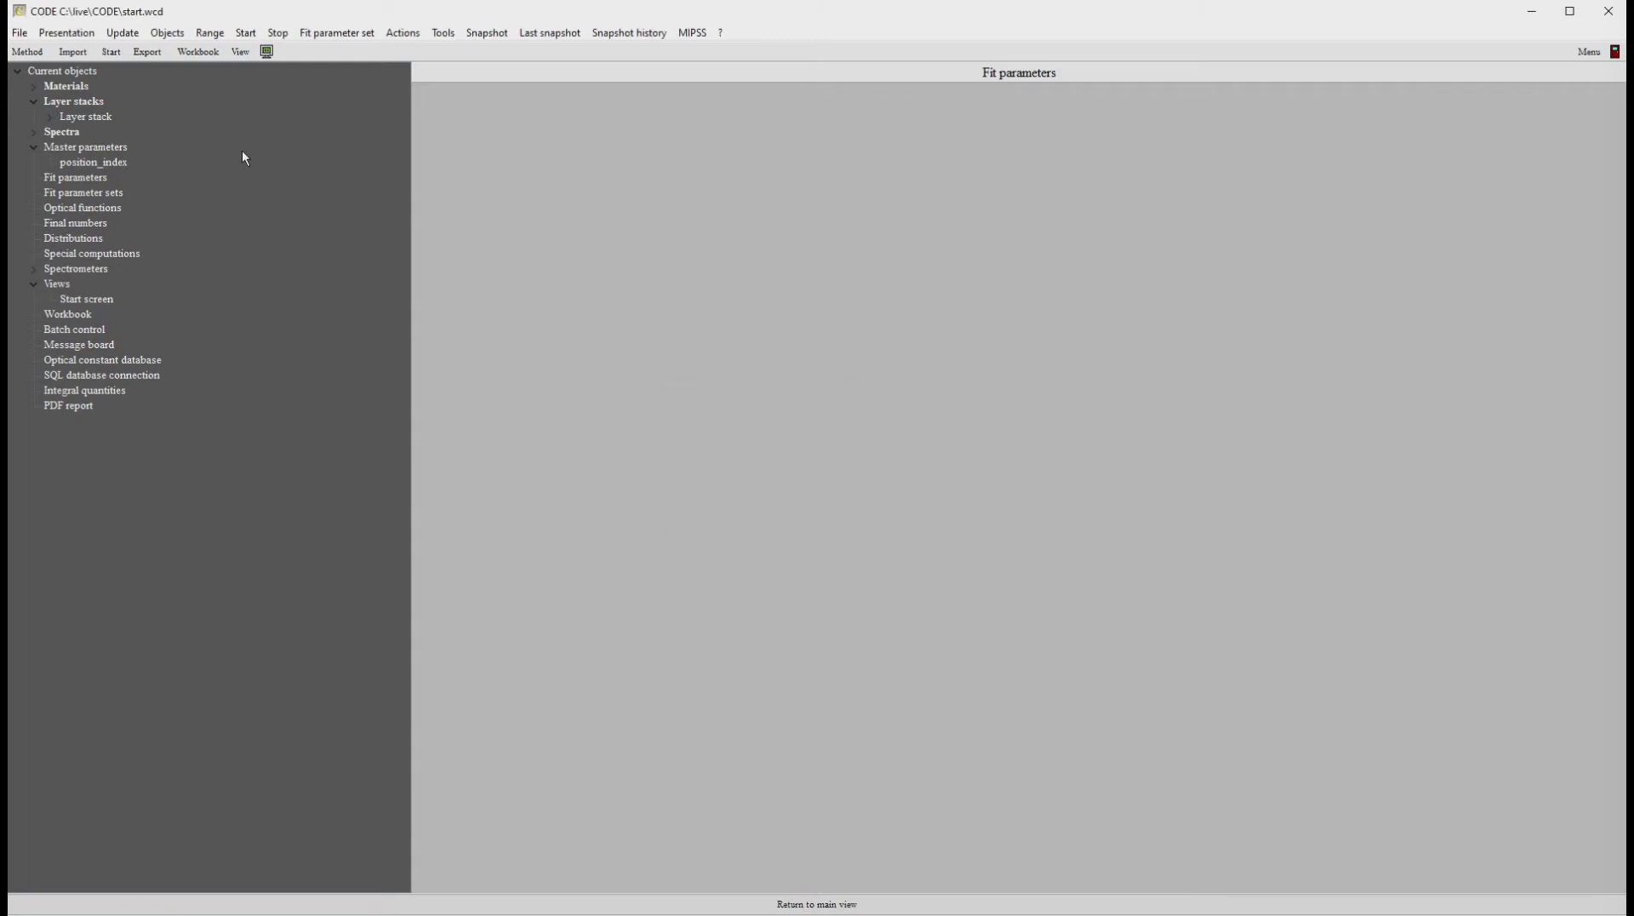
Step: Set the R reflectance spectrum's angle to 8 and its polarization to mixed, and recalculate it
{"action": "left_click", "coordinate": [34, 133]}
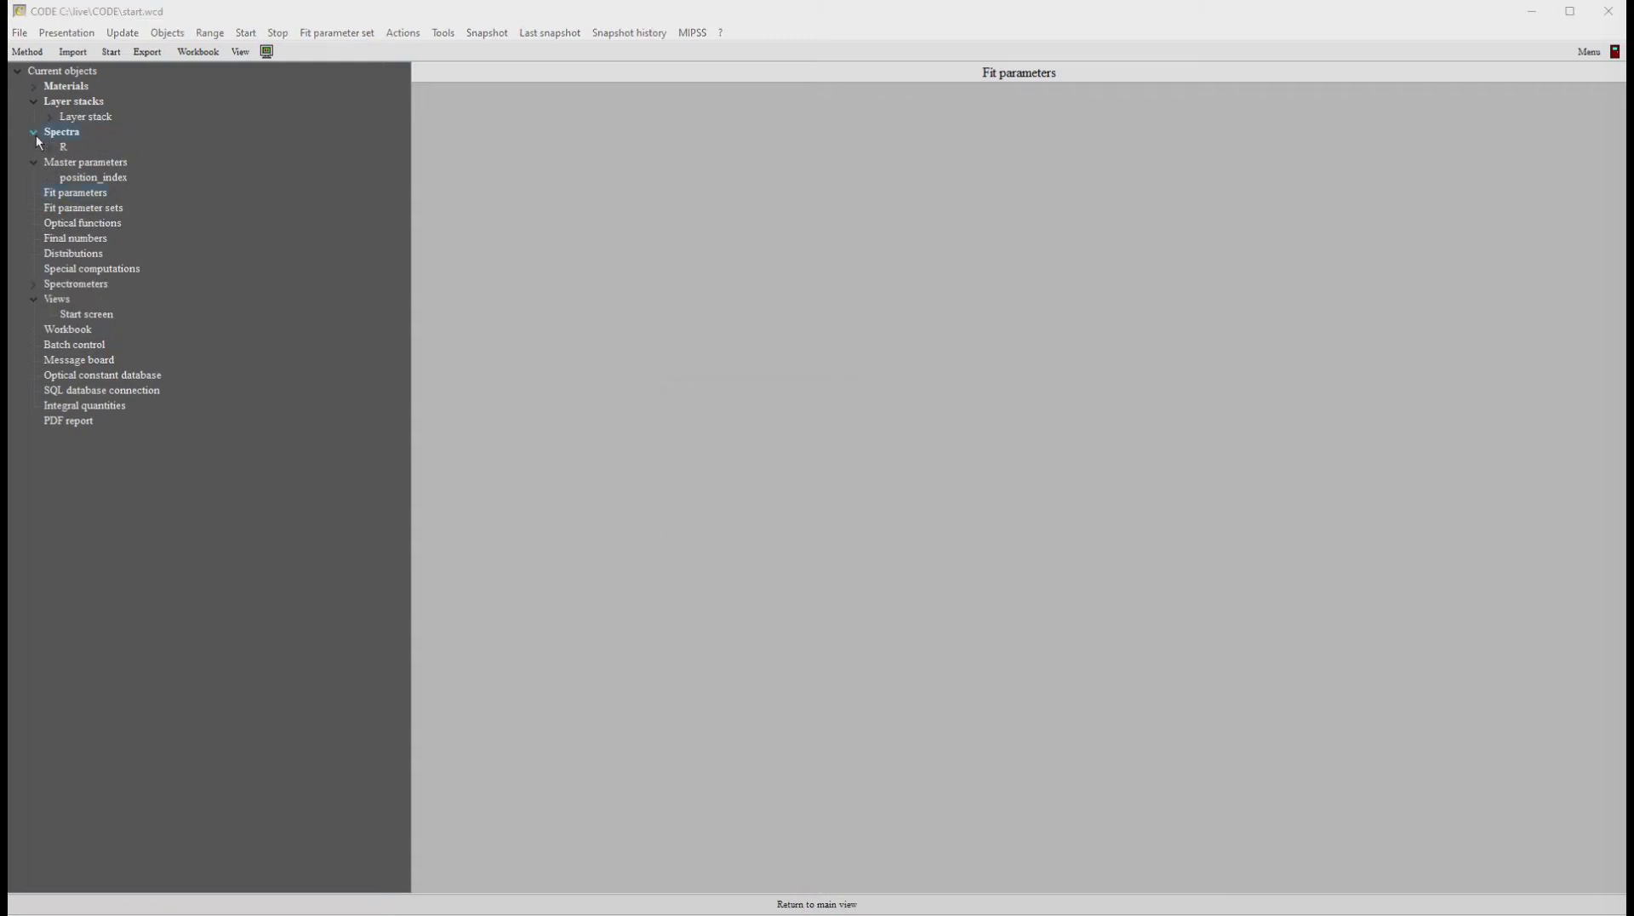
{"action": "left_click", "coordinate": [65, 149]}
{"action": "left_click", "coordinate": [568, 128]}
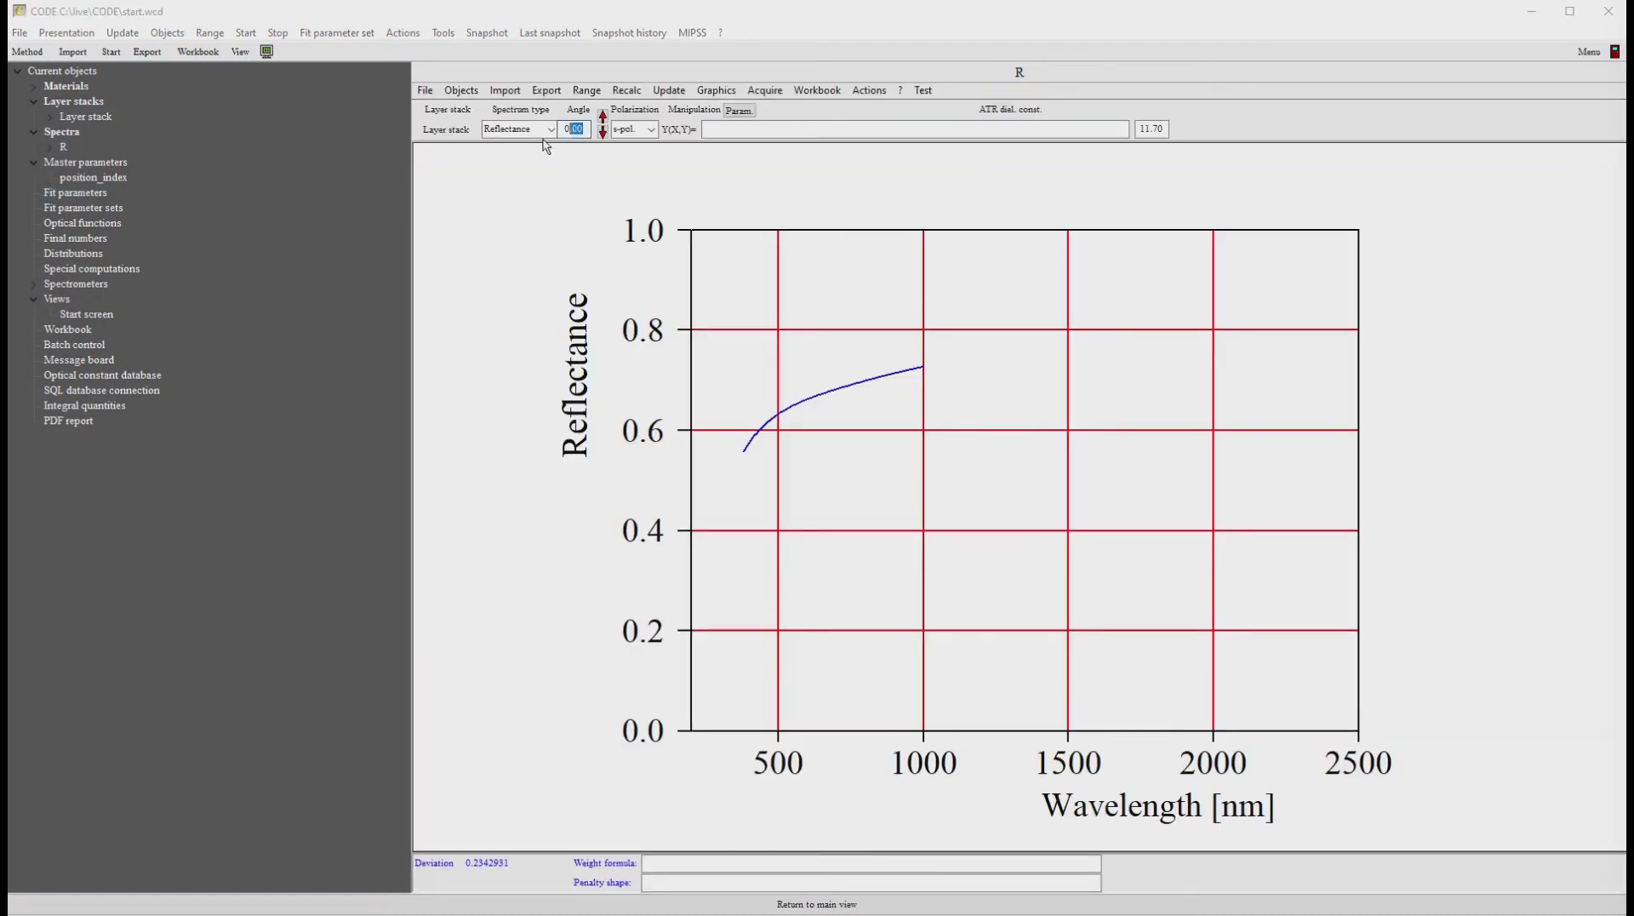
{"action": "type", "text": "8"}
{"action": "left_click", "coordinate": [637, 128]}
{"action": "left_click", "coordinate": [642, 170]}
{"action": "left_click", "coordinate": [634, 92]}
Step: Scale the R plot's wavelength axis from 380 to 1000 nm with a tick spacing of 100
{"action": "right_click", "coordinate": [505, 540]}
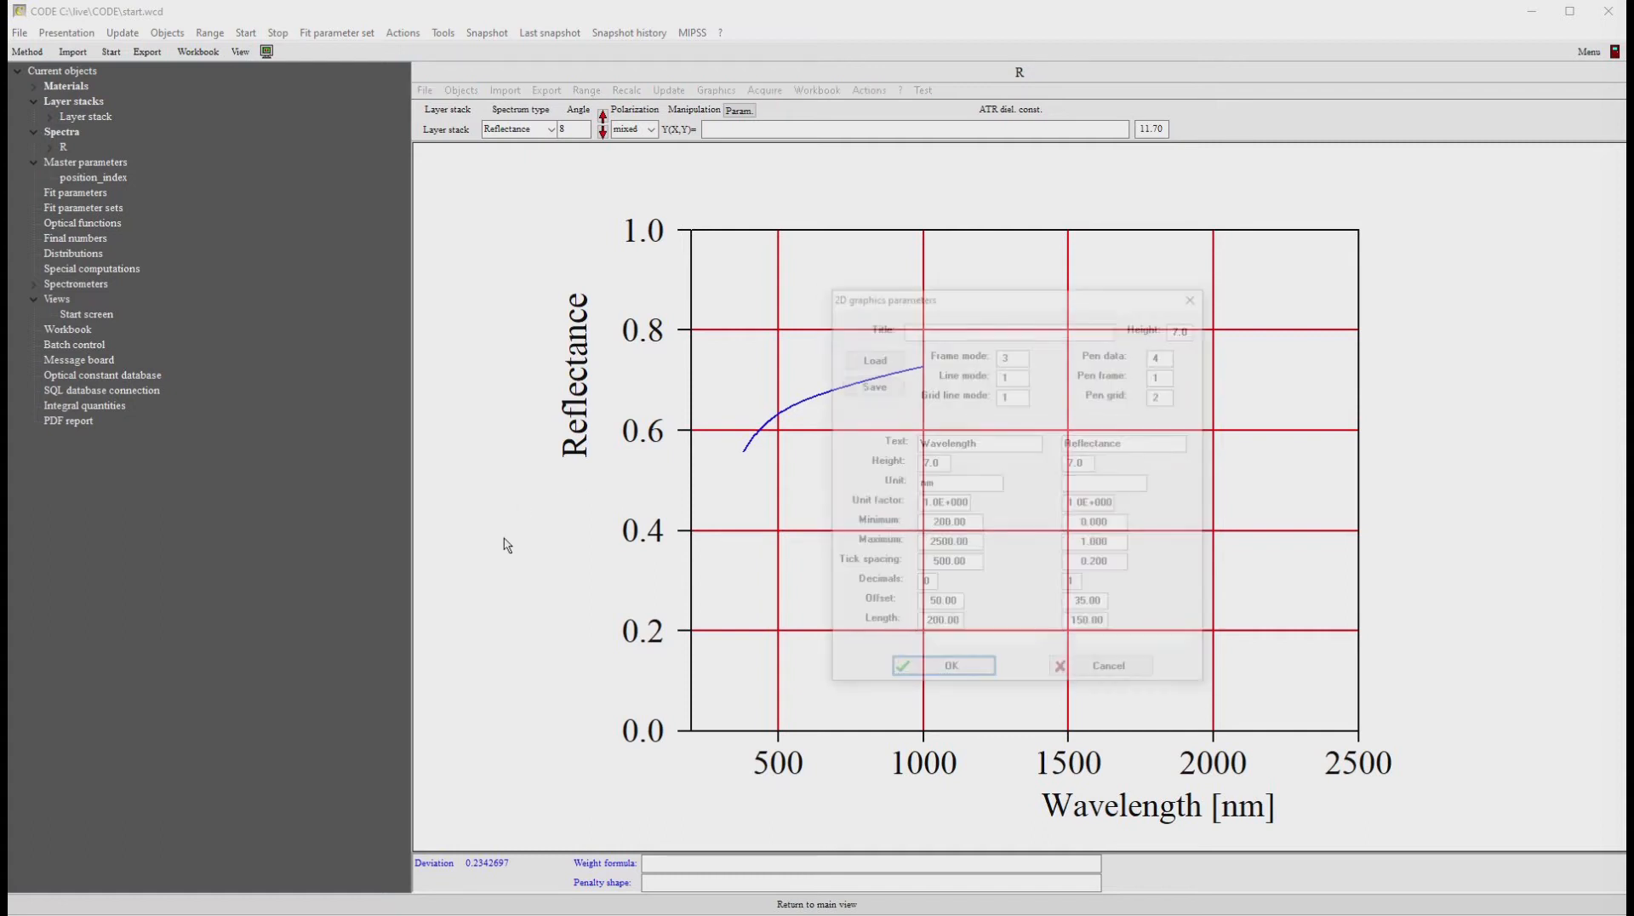
{"action": "double_click", "coordinate": [979, 524]}
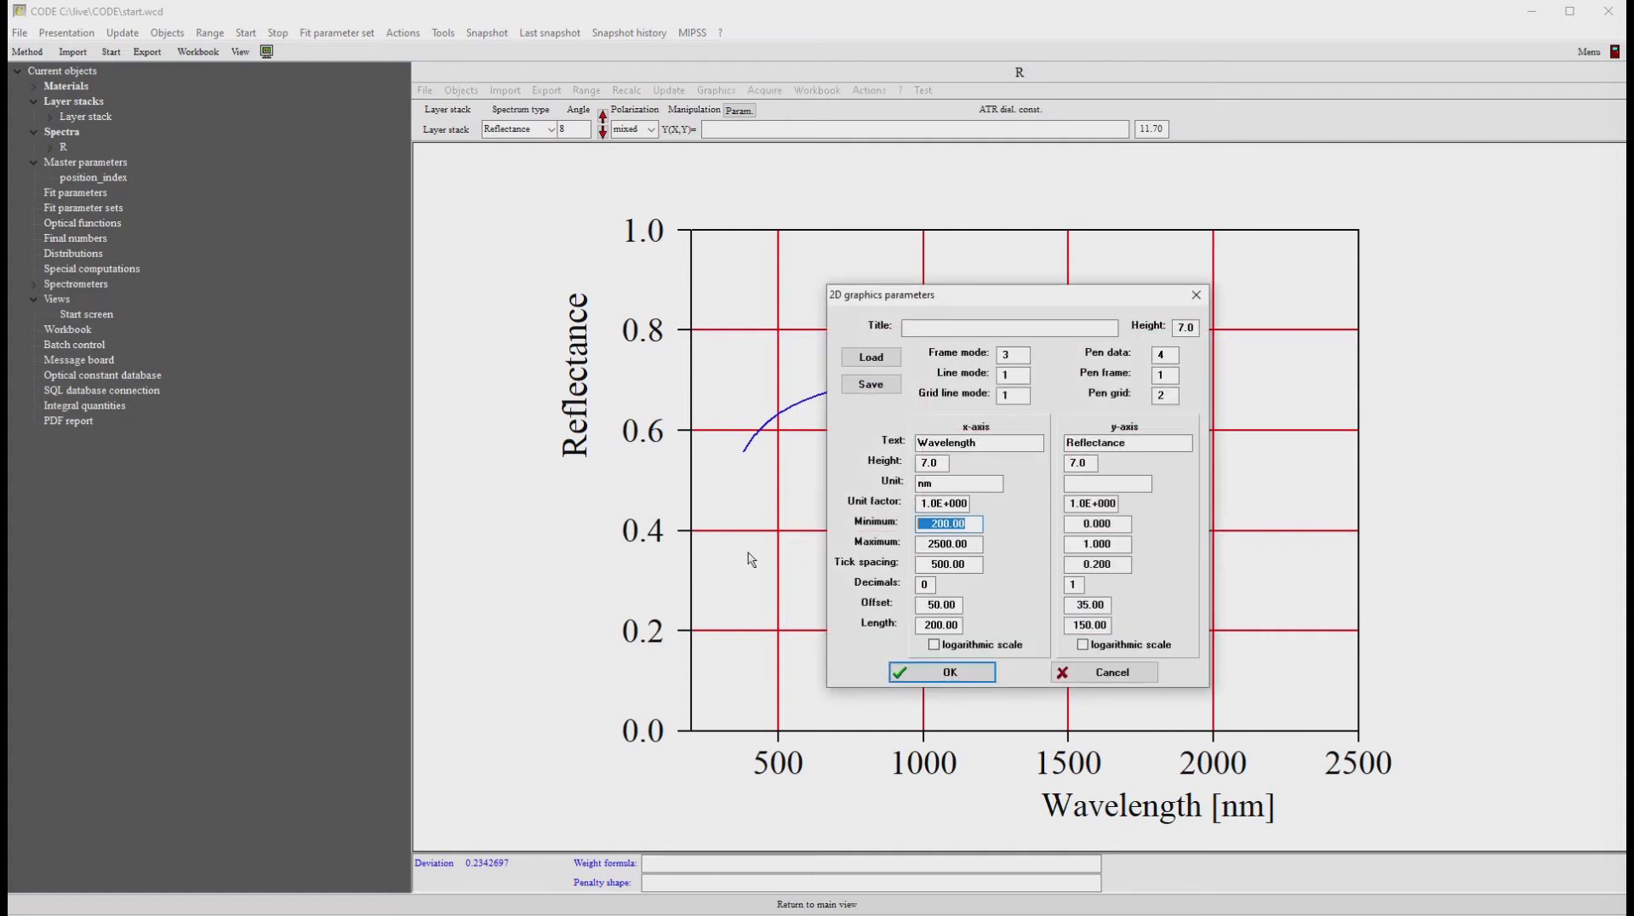
{"action": "type", "text": "380"}
{"action": "key", "text": "Tab"}
{"action": "type", "text": "1000"}
{"action": "key", "text": "Tab"}
{"action": "key", "text": "Tab"}
{"action": "key", "text": "Tab"}
{"action": "key", "text": "Tab"}
{"action": "key", "text": "Tab"}
{"action": "key", "text": "Tab"}
{"action": "key", "text": "Tab"}
{"action": "key", "text": "Tab"}
{"action": "key", "text": "Tab"}
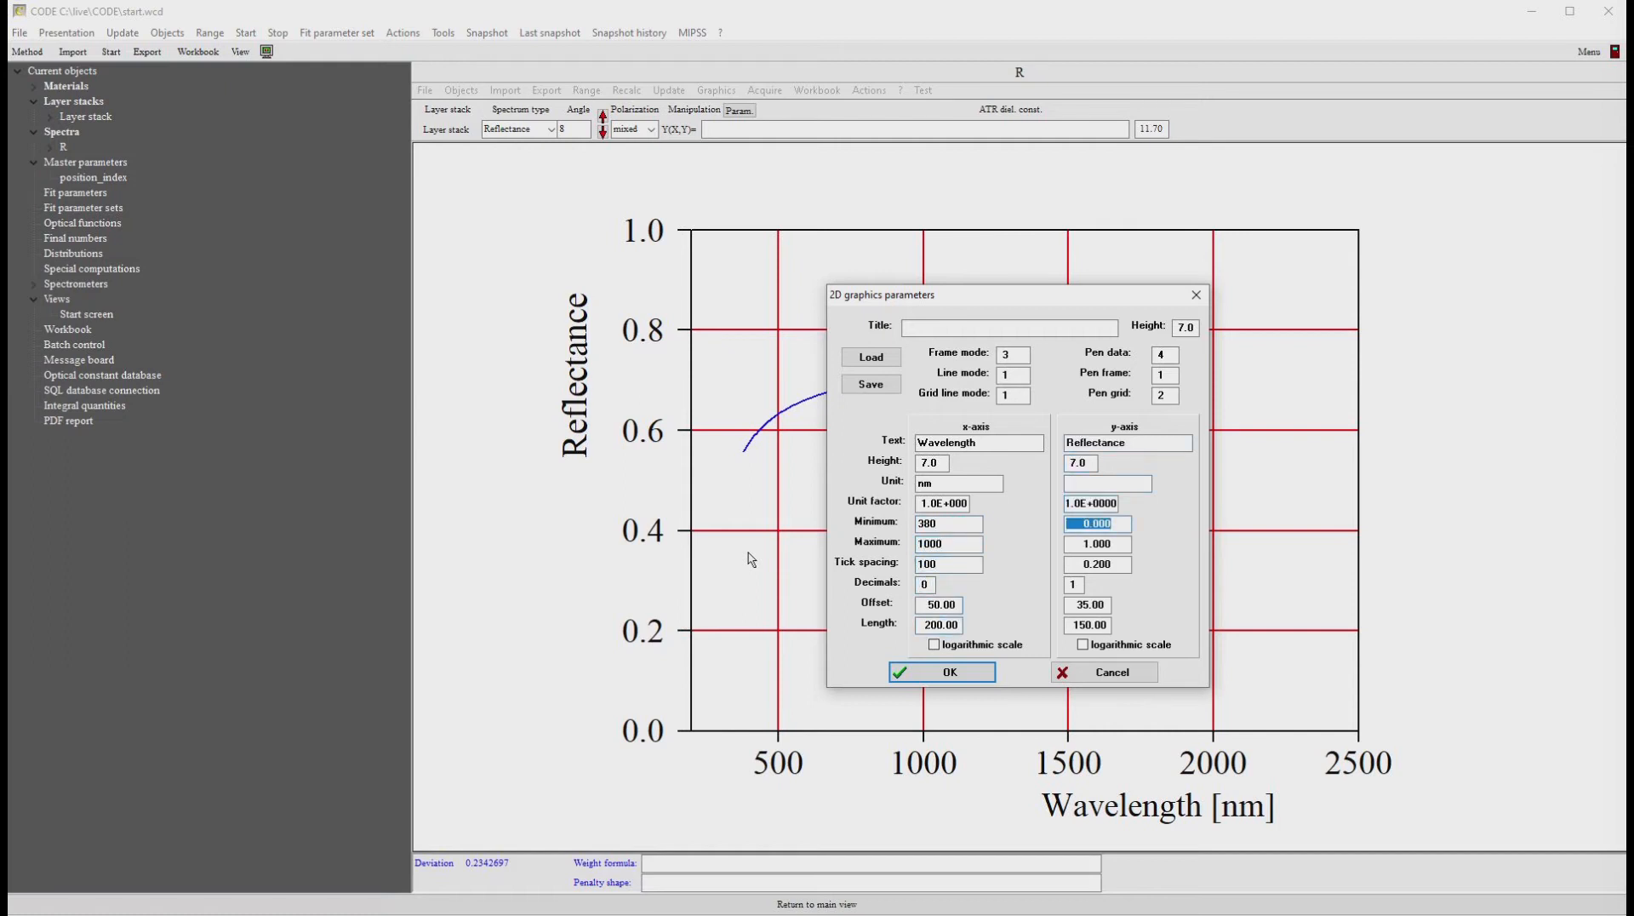
{"action": "key", "text": "Return"}
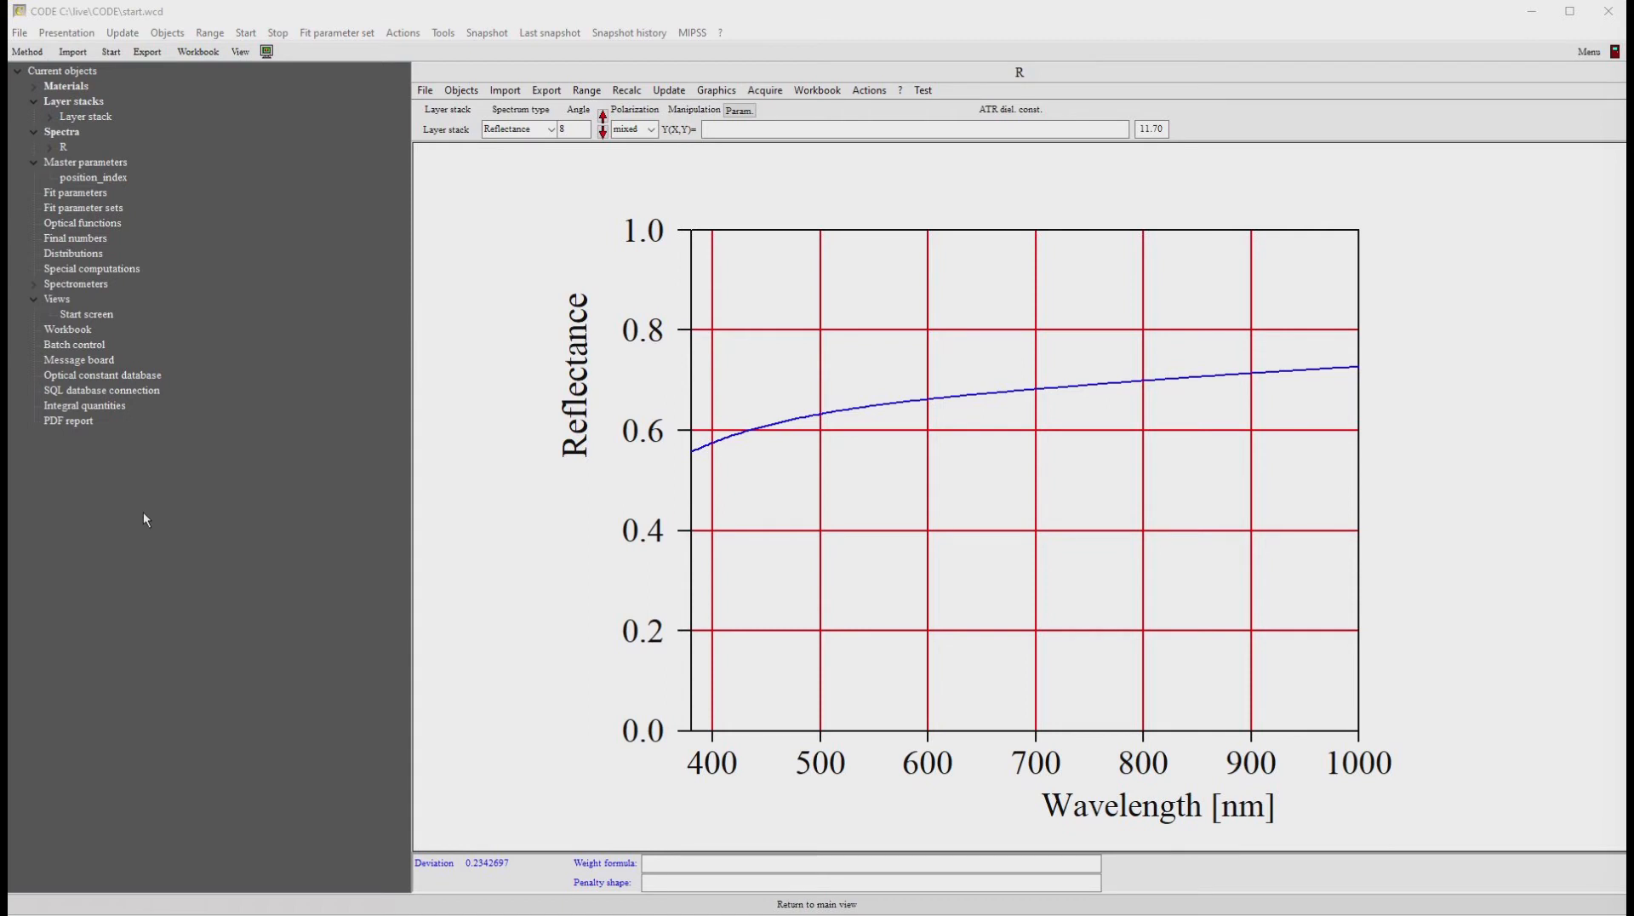
Step: Add the R spectrum and the fit parameters as new elements of the Start screen view
{"action": "double_click", "coordinate": [98, 315]}
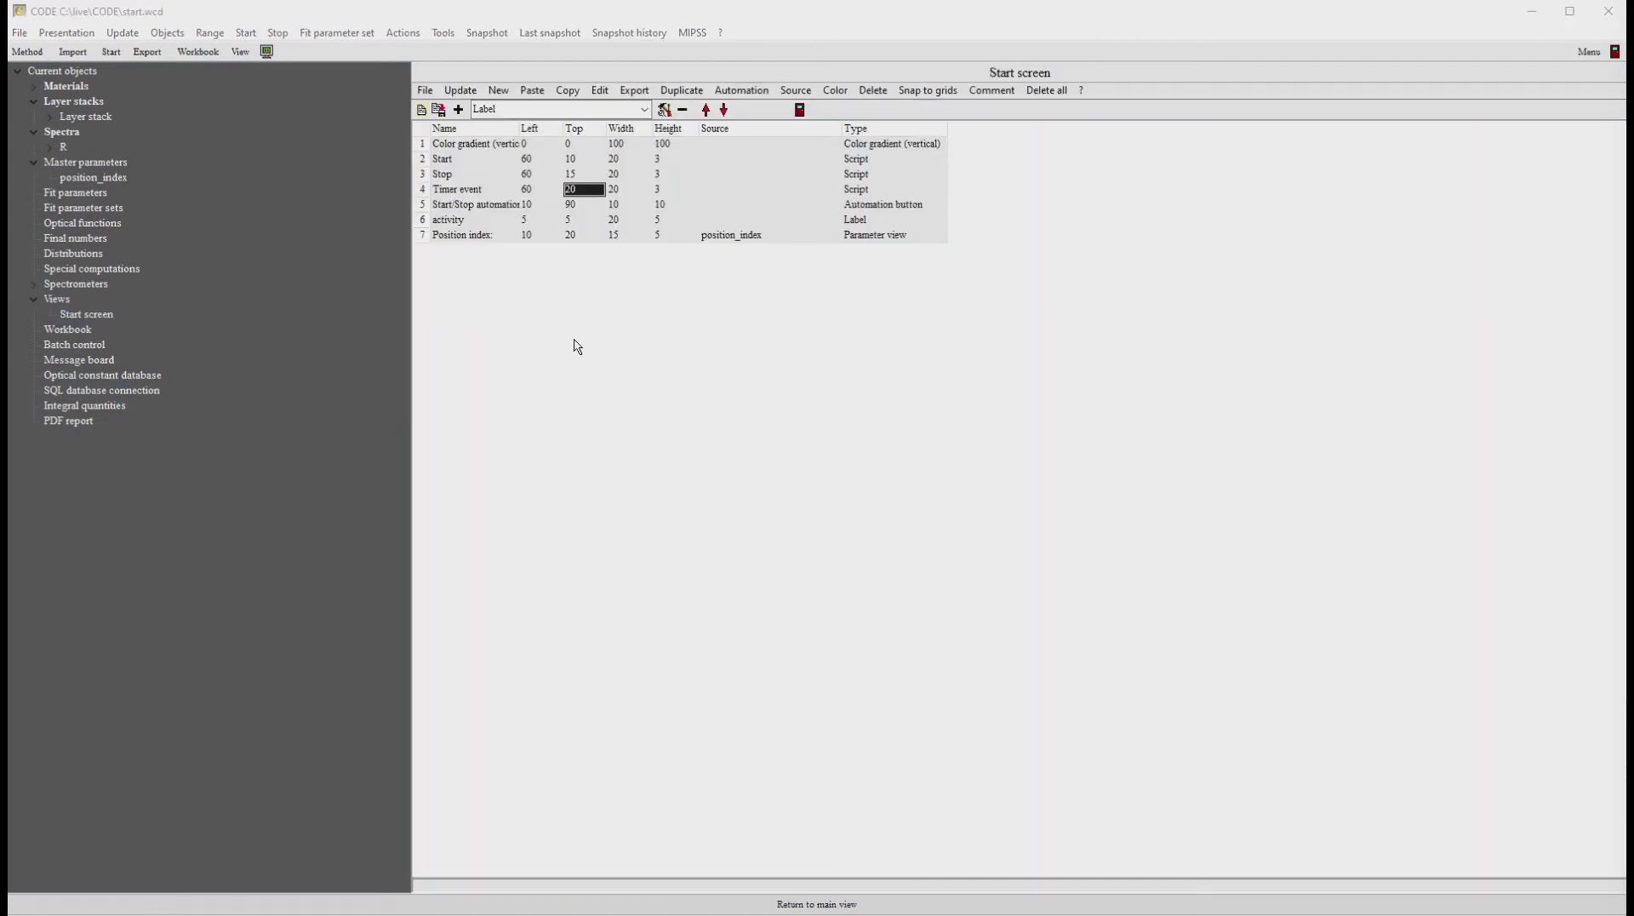
{"action": "left_click_drag", "start_coordinate": [59, 145], "coordinate": [522, 296]}
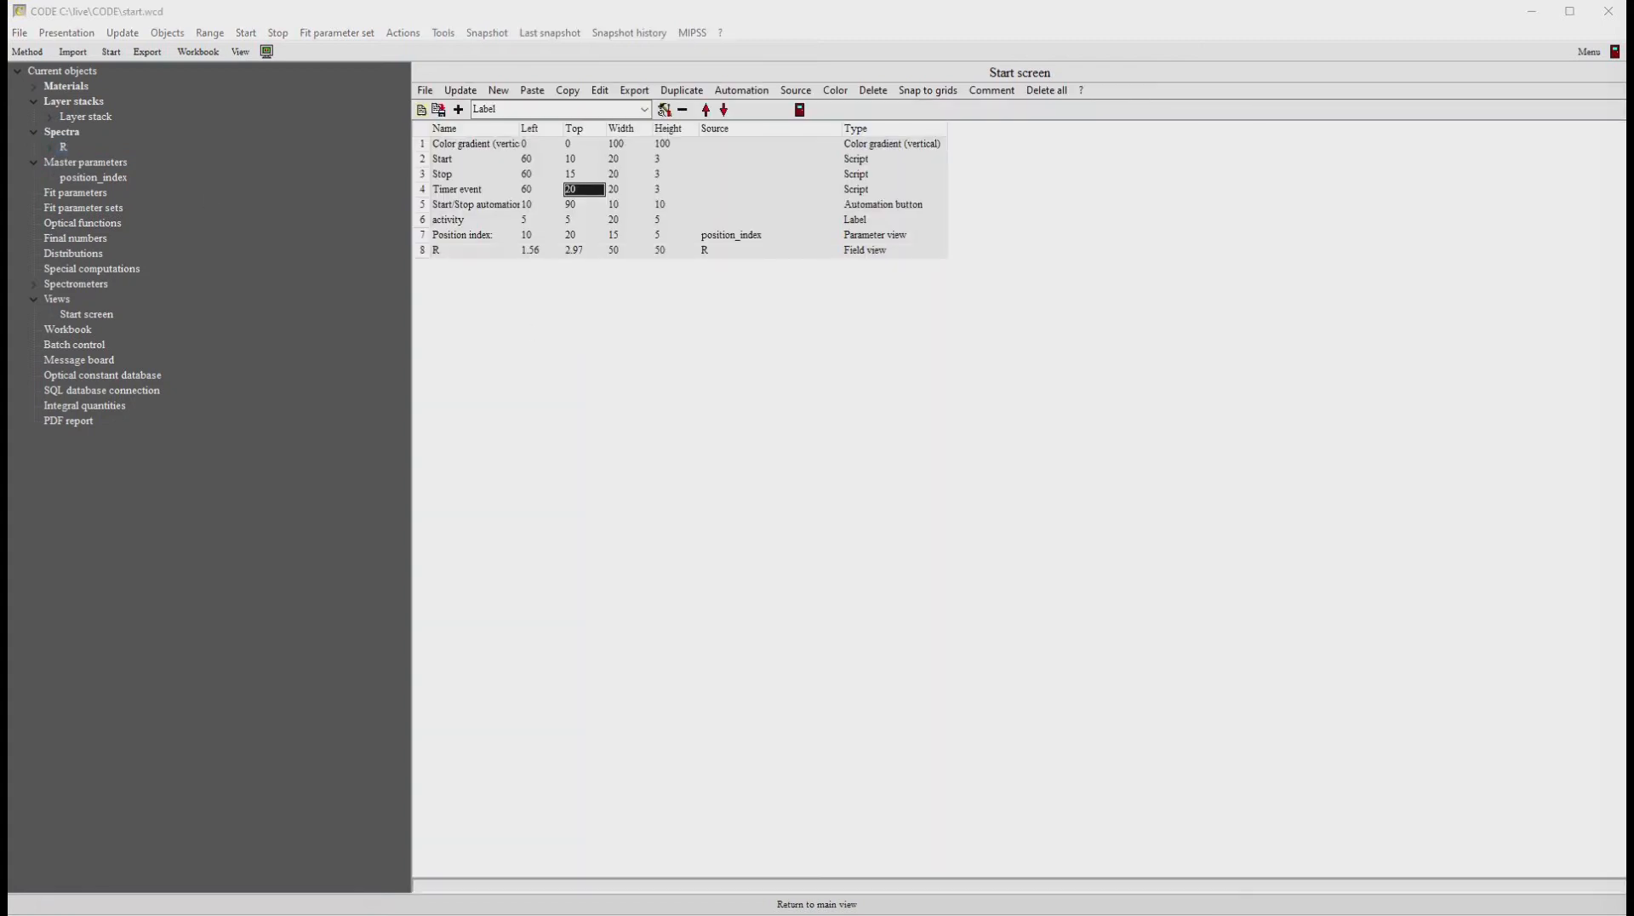
{"action": "left_click_drag", "start_coordinate": [75, 195], "coordinate": [461, 387]}
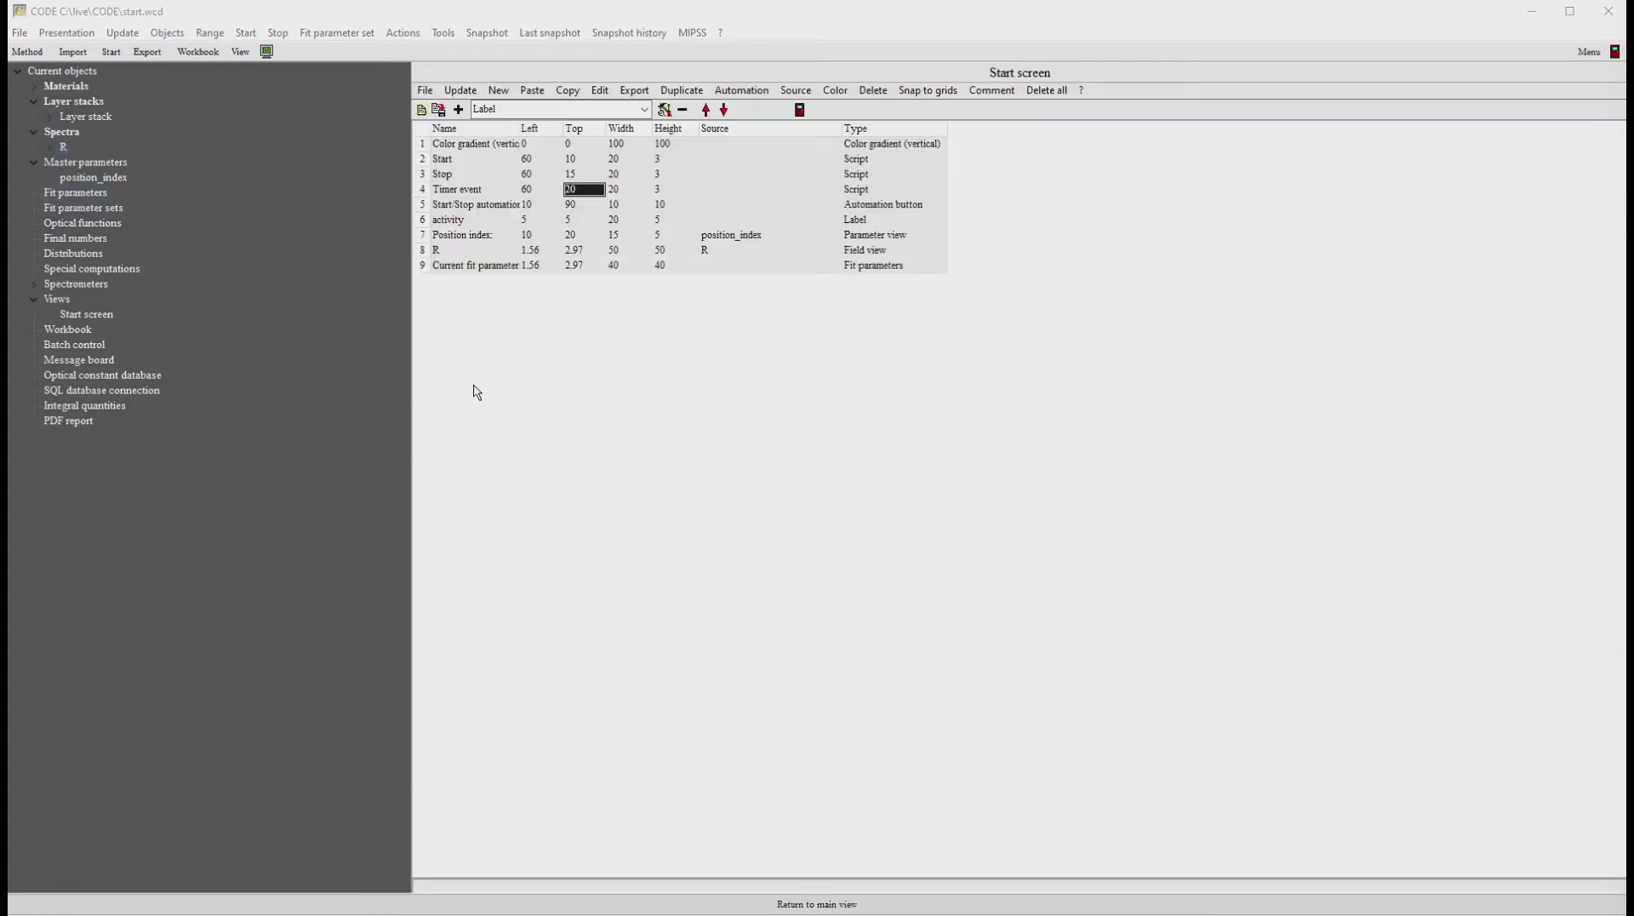
Step: Return to the main view and vary the NiCr blocker:OX slider to about 0.42 to test the reflectance response
{"action": "left_click", "coordinate": [539, 905]}
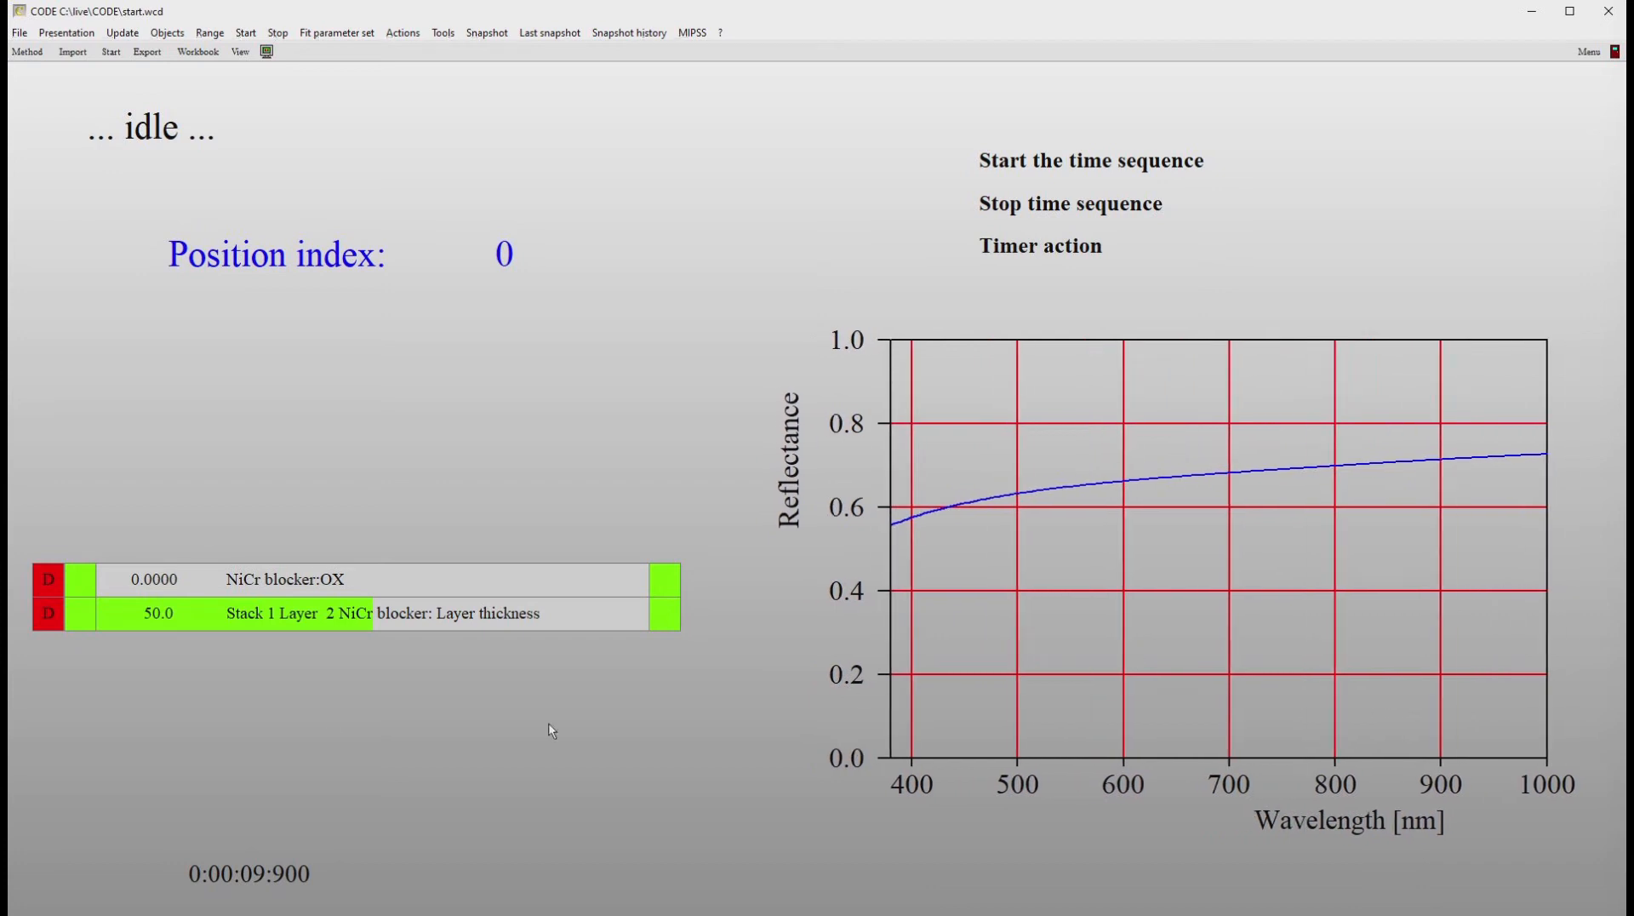
{"action": "left_click", "coordinate": [134, 583]}
{"action": "left_click_drag", "start_coordinate": [239, 585], "coordinate": [326, 587]}
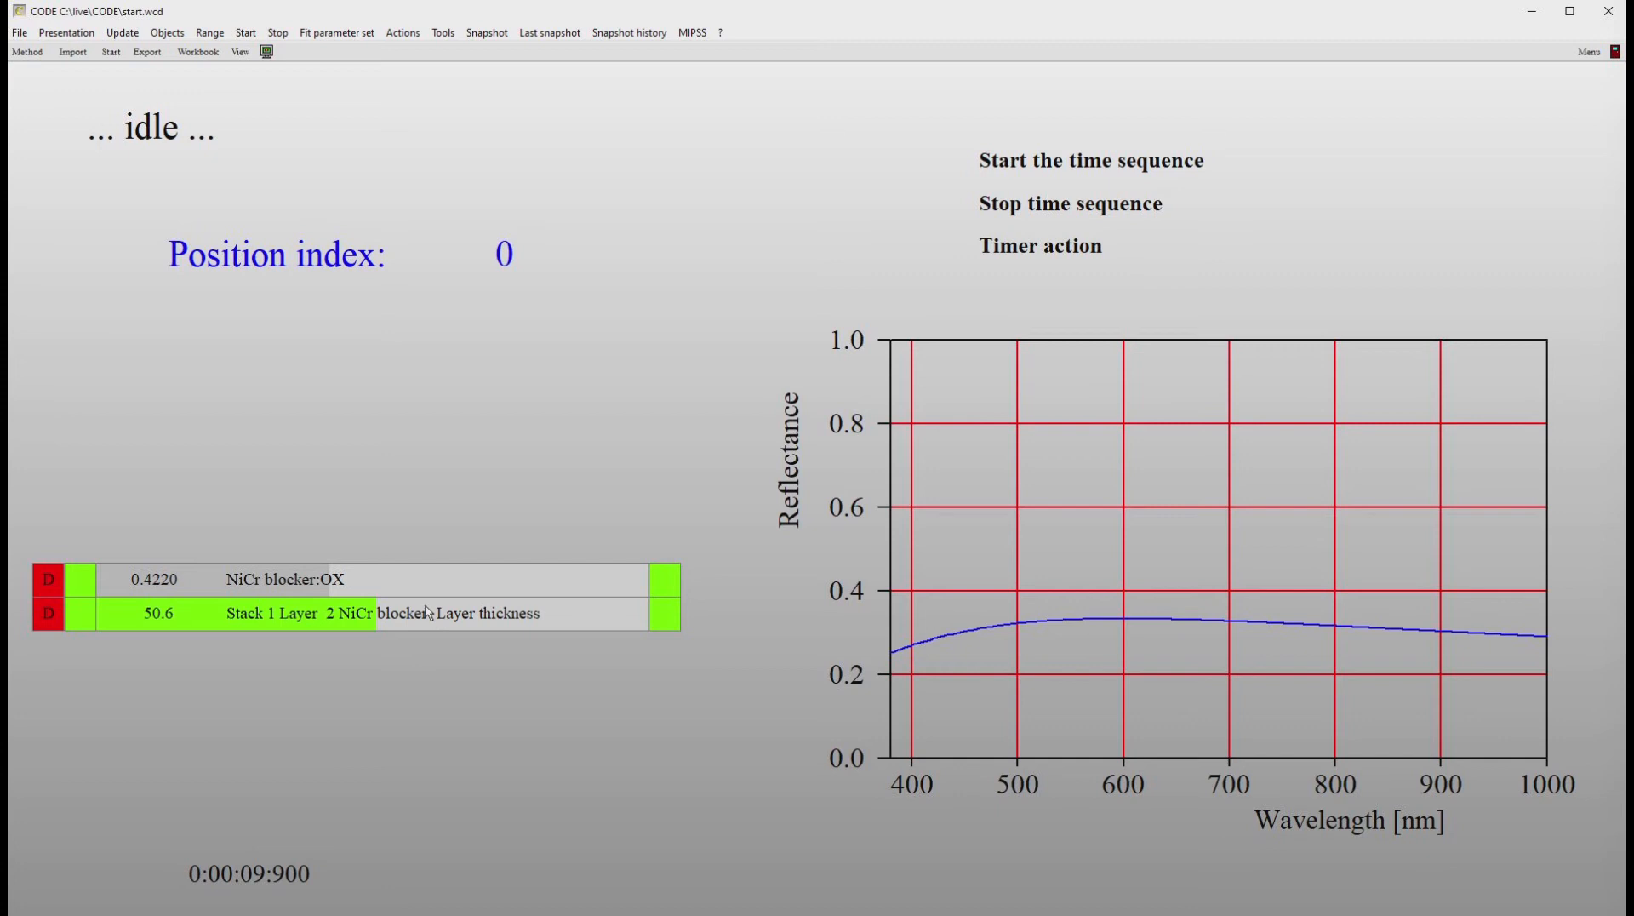
Step: Open the fit parameters list and clear the Variation entries of both NiCr blocker:OX and the NiCr layer thickness
{"action": "double_click", "coordinate": [377, 600]}
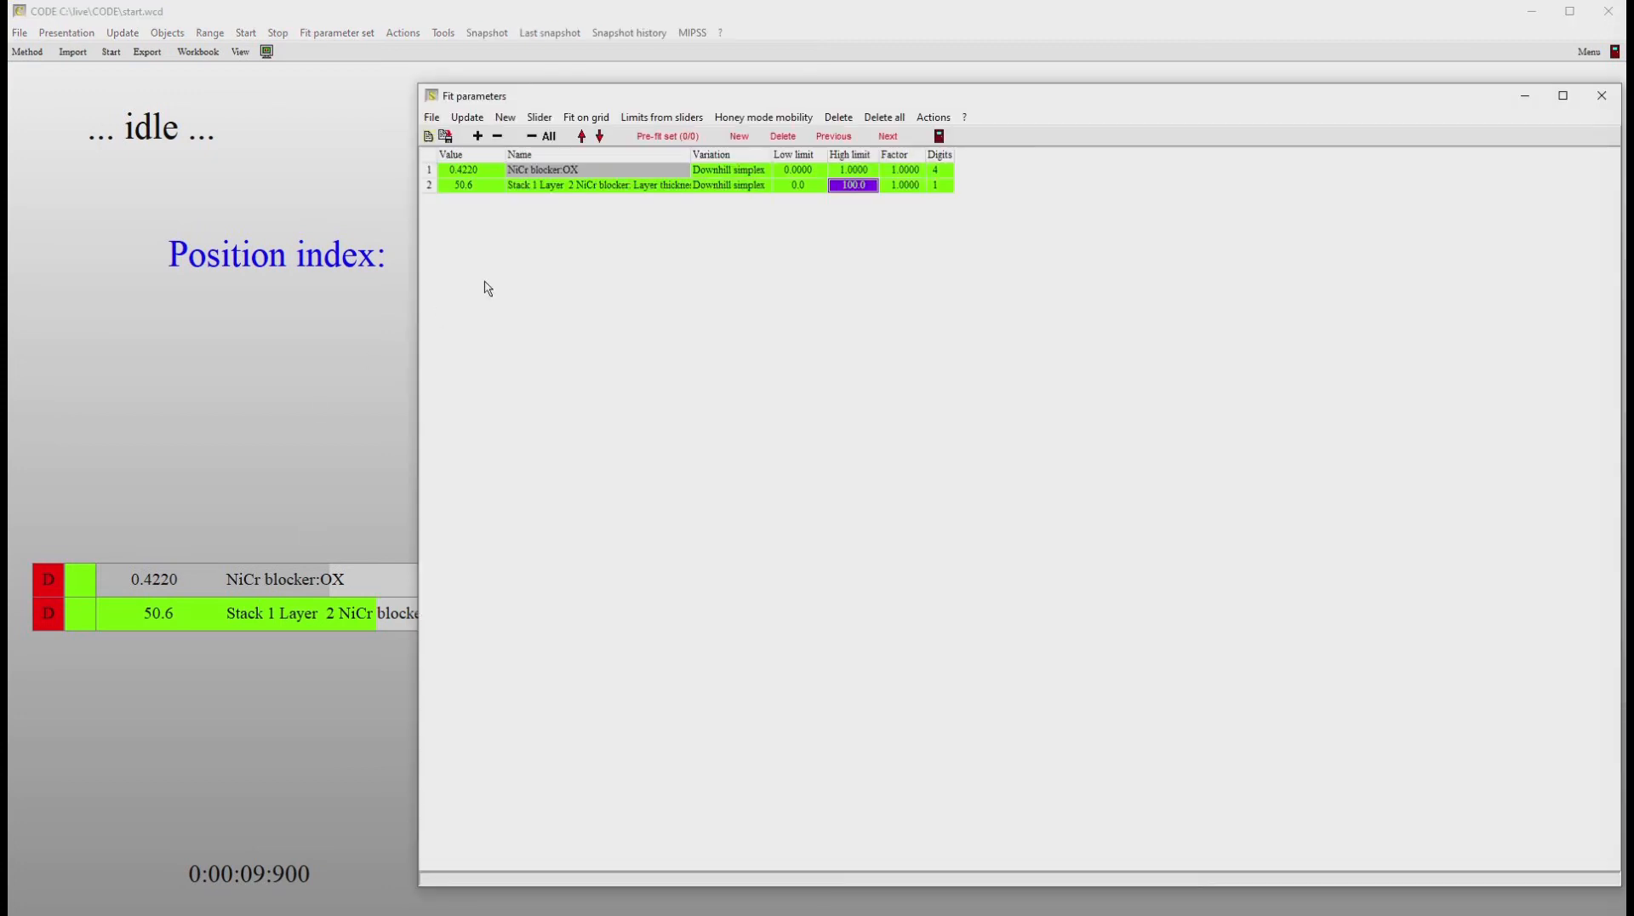
{"action": "left_click", "coordinate": [742, 173]}
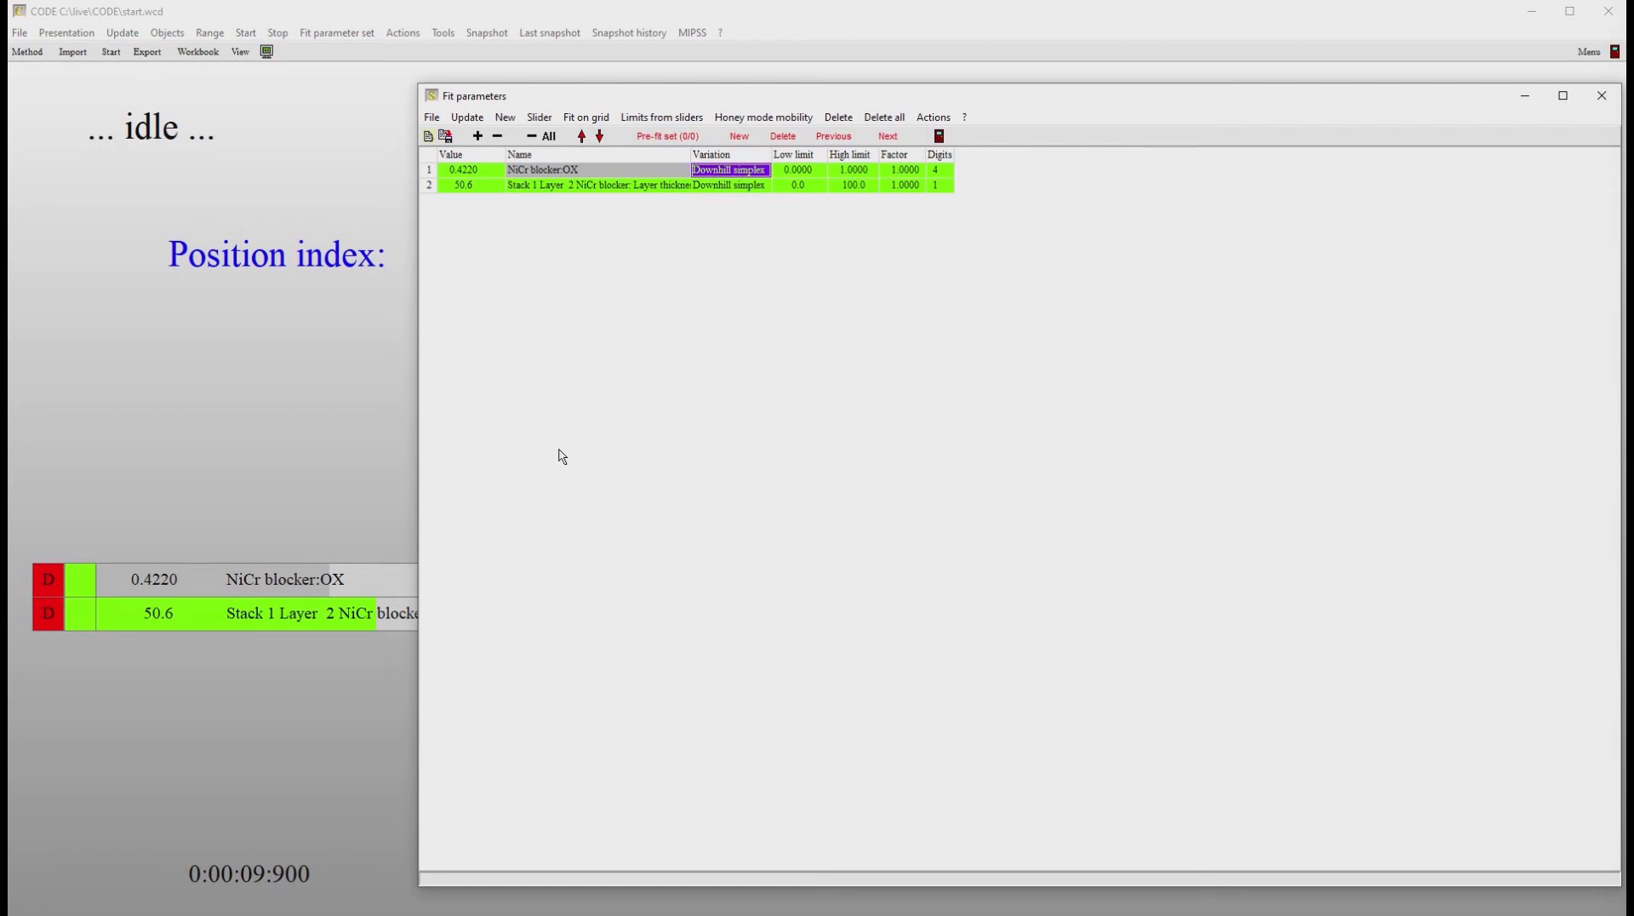
{"action": "key", "text": "Delete"}
{"action": "key", "text": "Down"}
{"action": "key", "text": "Delete"}
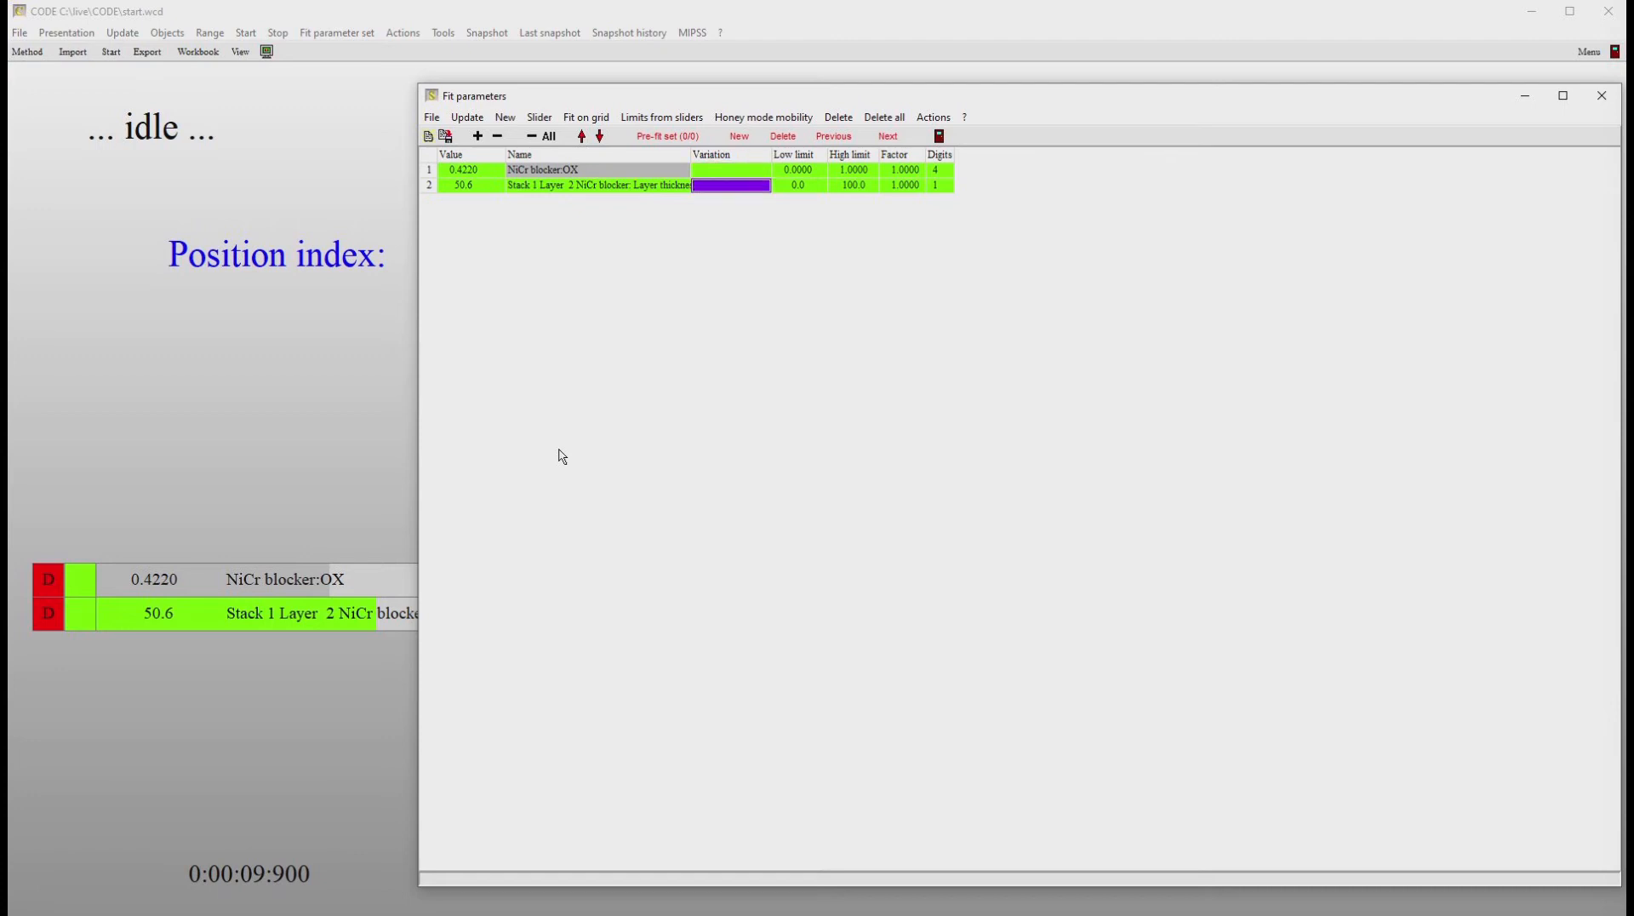
Step: Set the variation of NiCr blocker:OX to the formula 0.4-position_index/100, widen the Variation column and close the list
{"action": "key", "text": "Up"}
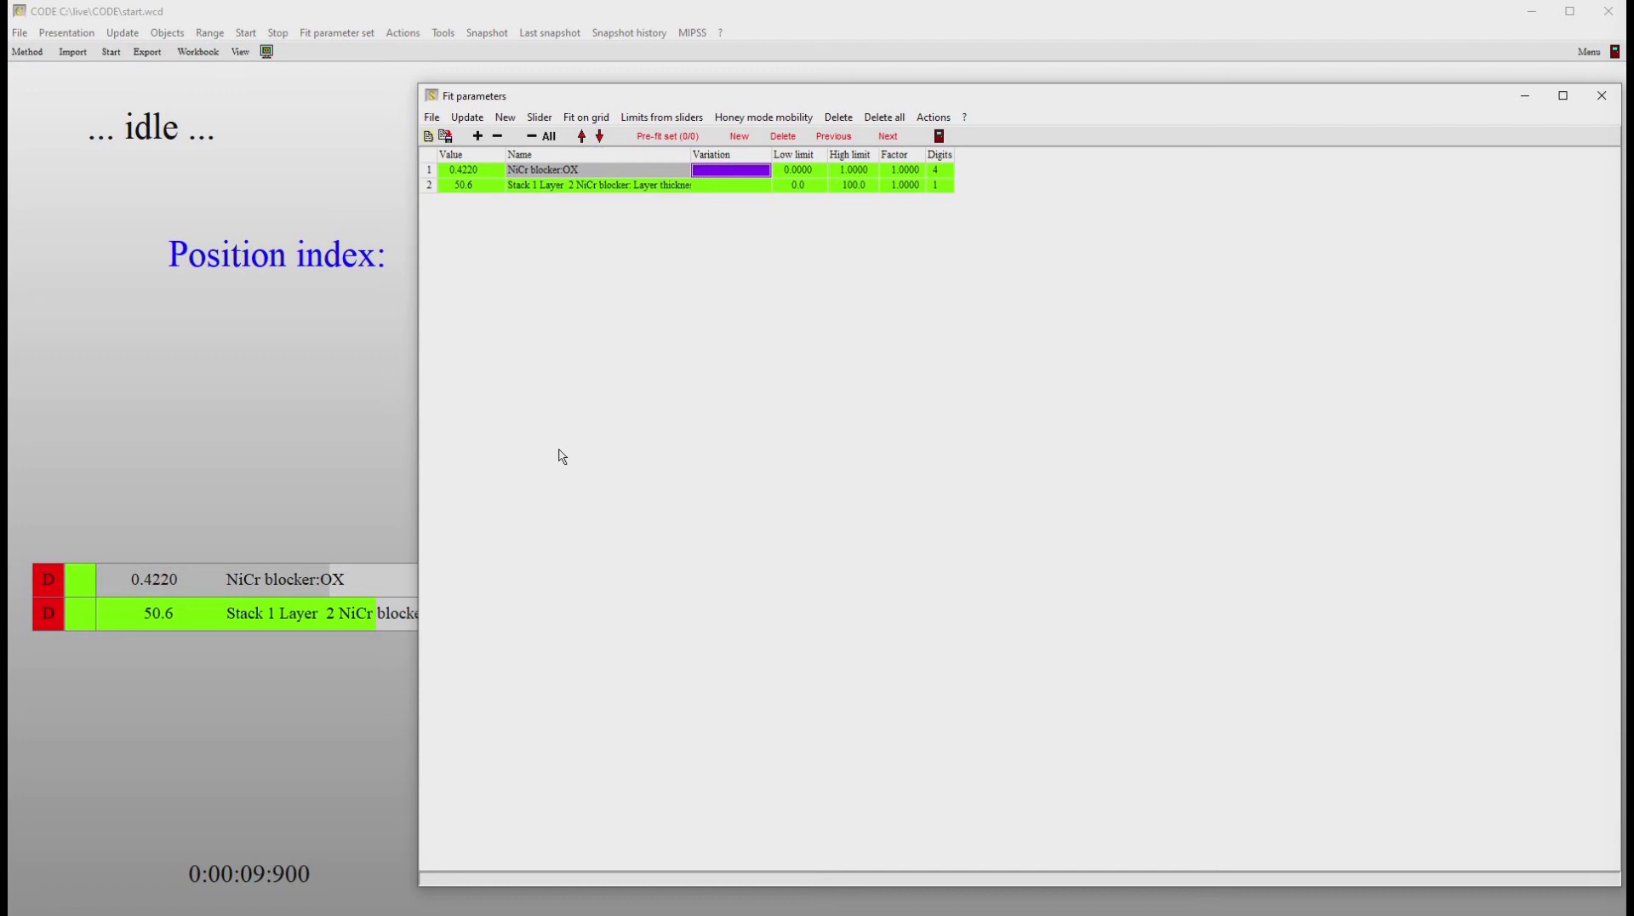
{"action": "type", "text": "0.4"}
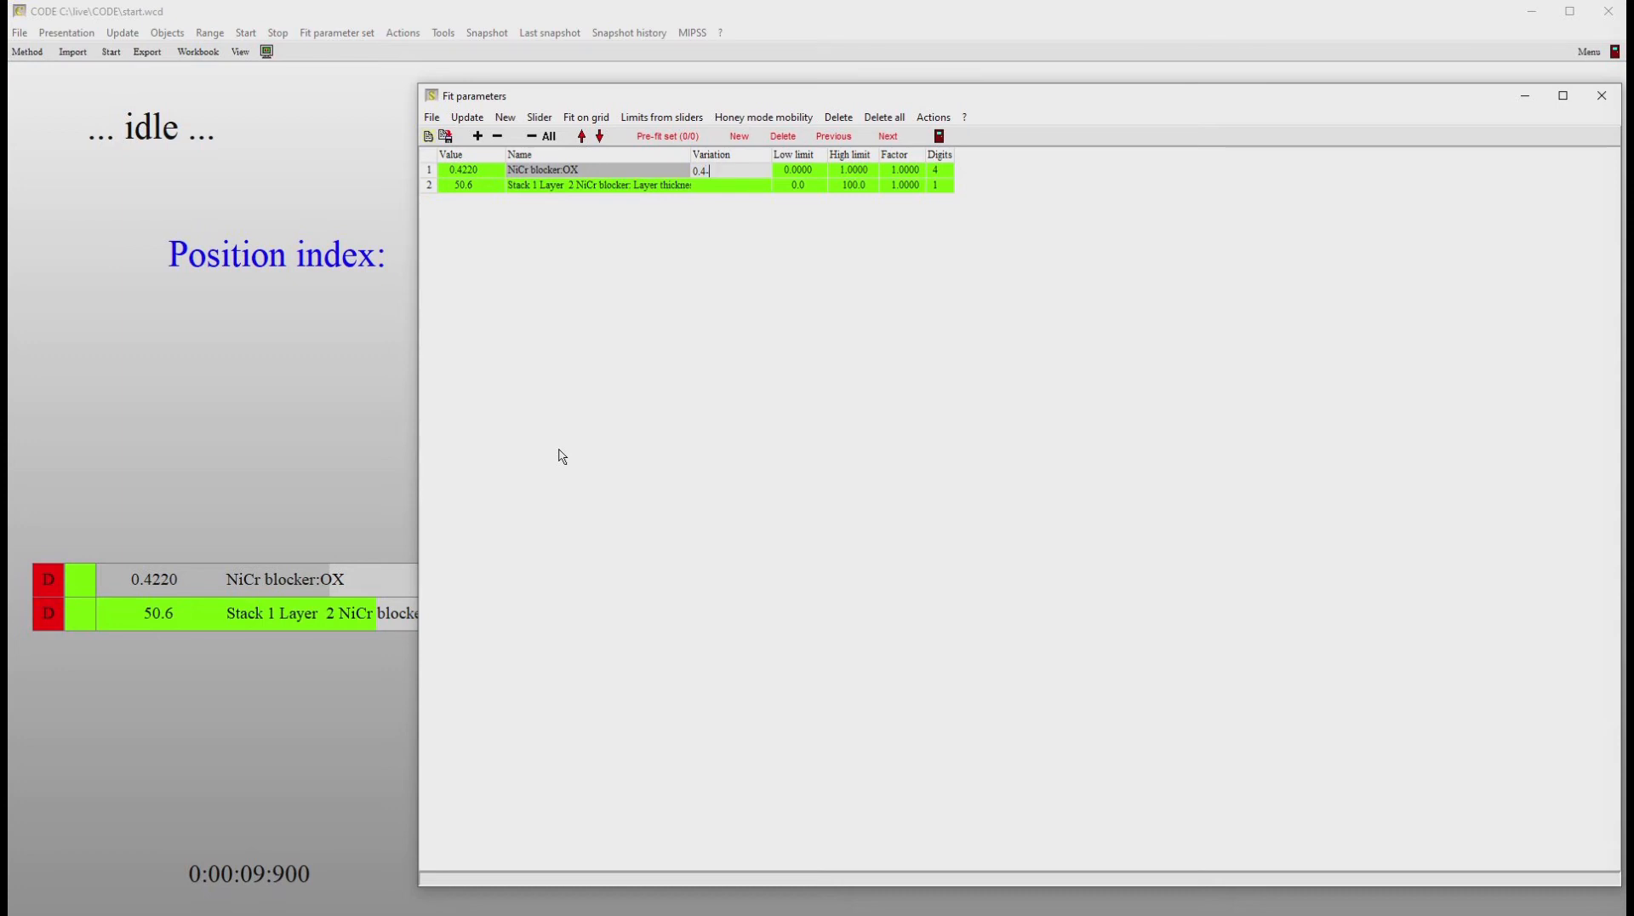
{"action": "type", "text": "-position_Index"}
{"action": "key", "text": "BackSpace"}
{"action": "key", "text": "BackSpace"}
{"action": "key", "text": "BackSpace"}
{"action": "key", "text": "BackSpace"}
{"action": "key", "text": "BackSpace"}
{"action": "type", "text": "index/100"}
{"action": "key", "text": "Return"}
{"action": "left_click_drag", "start_coordinate": [800, 158], "coordinate": [908, 164]}
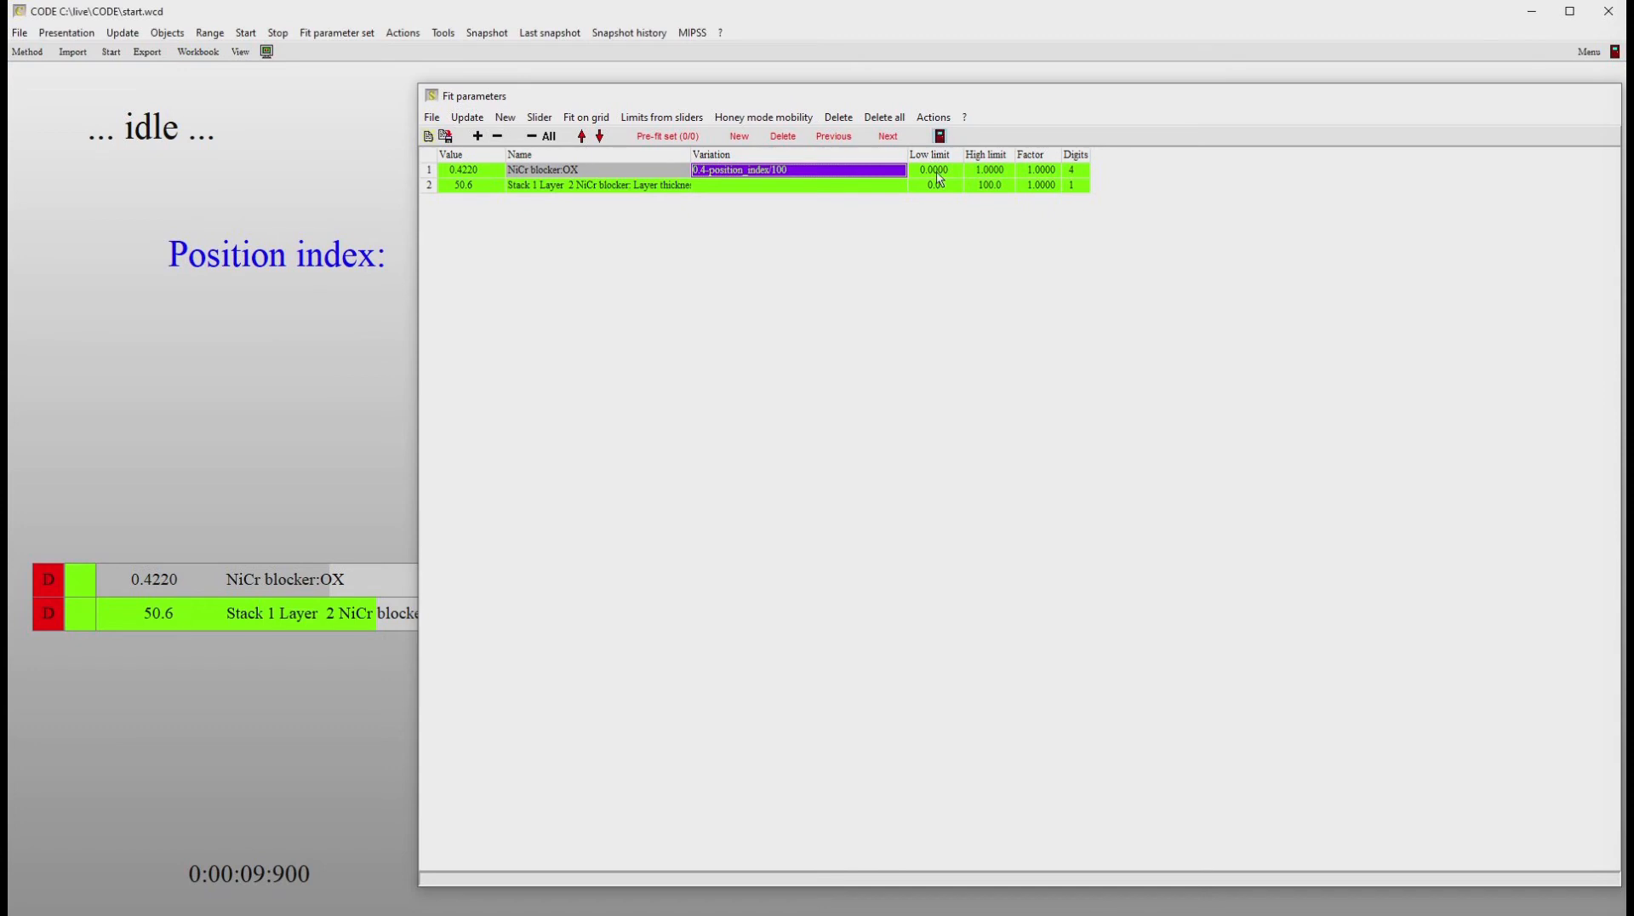
{"action": "left_click", "coordinate": [940, 137]}
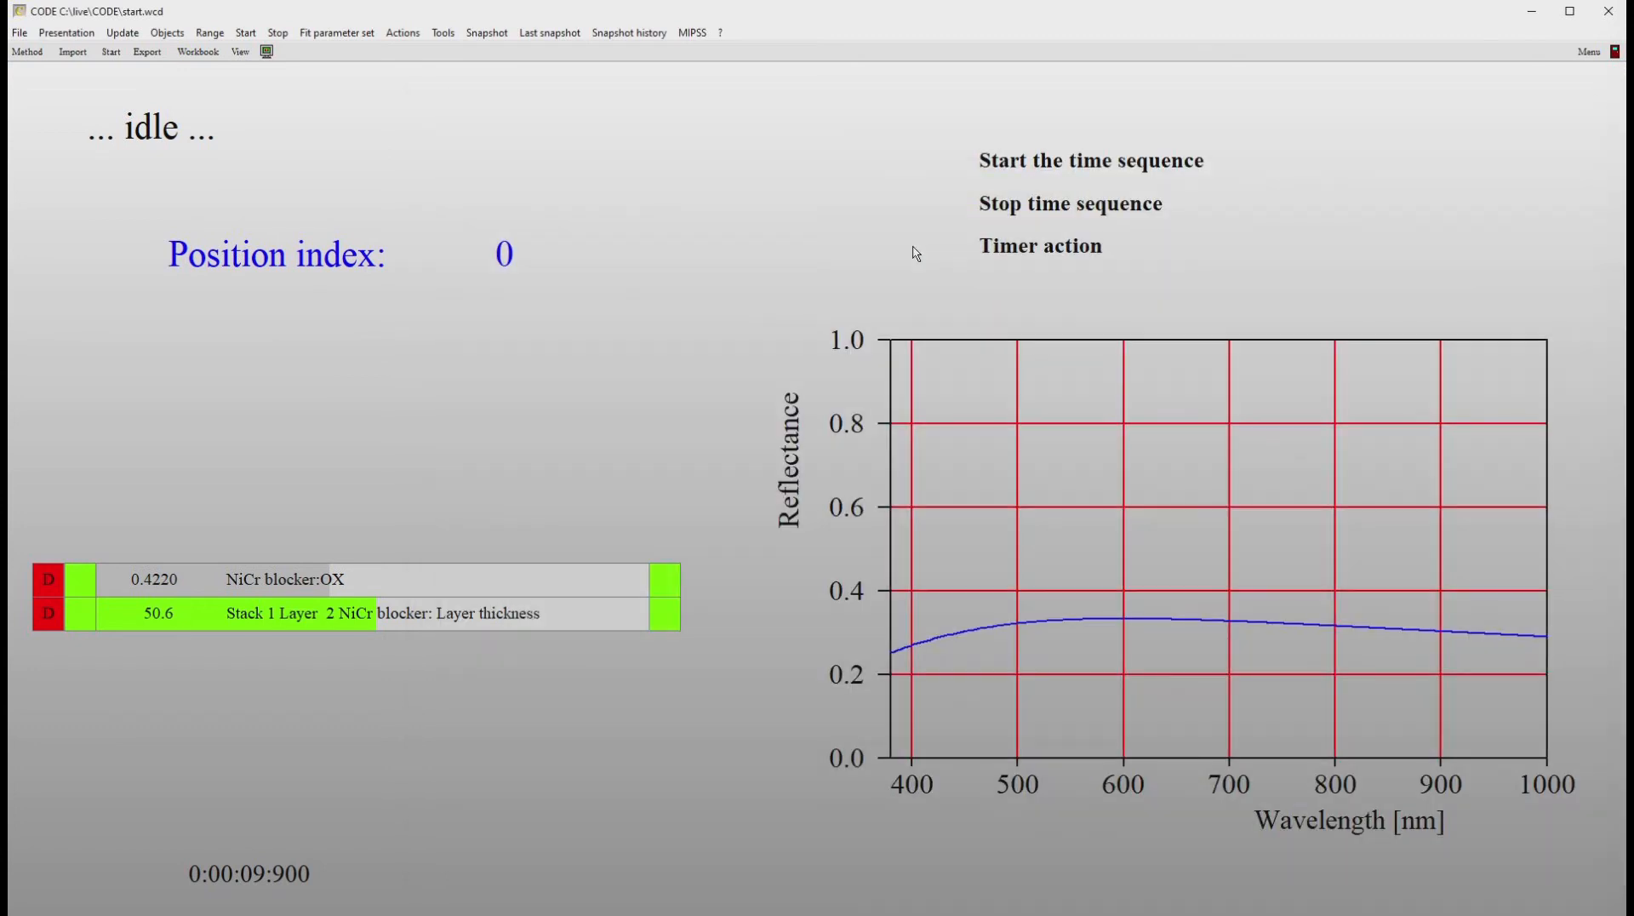
Step: Set the NiCr layer thickness variation to 50+10*sin(position_index/5), close the fit parameters list and start the time sequence
{"action": "right_click", "coordinate": [411, 600]}
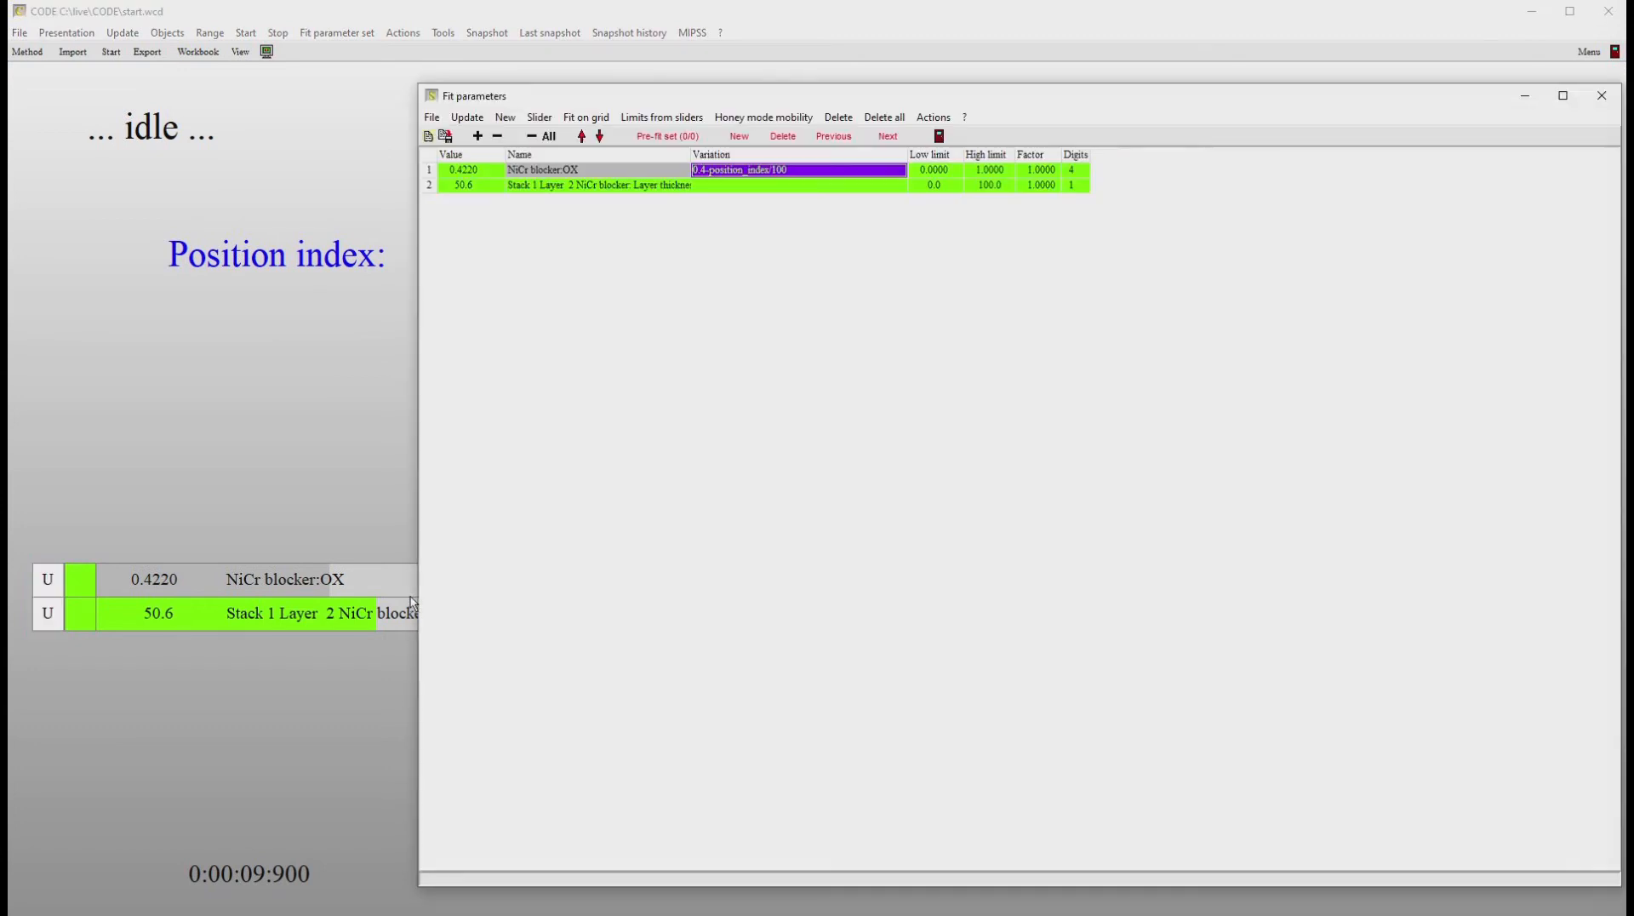
{"action": "left_click", "coordinate": [746, 188]}
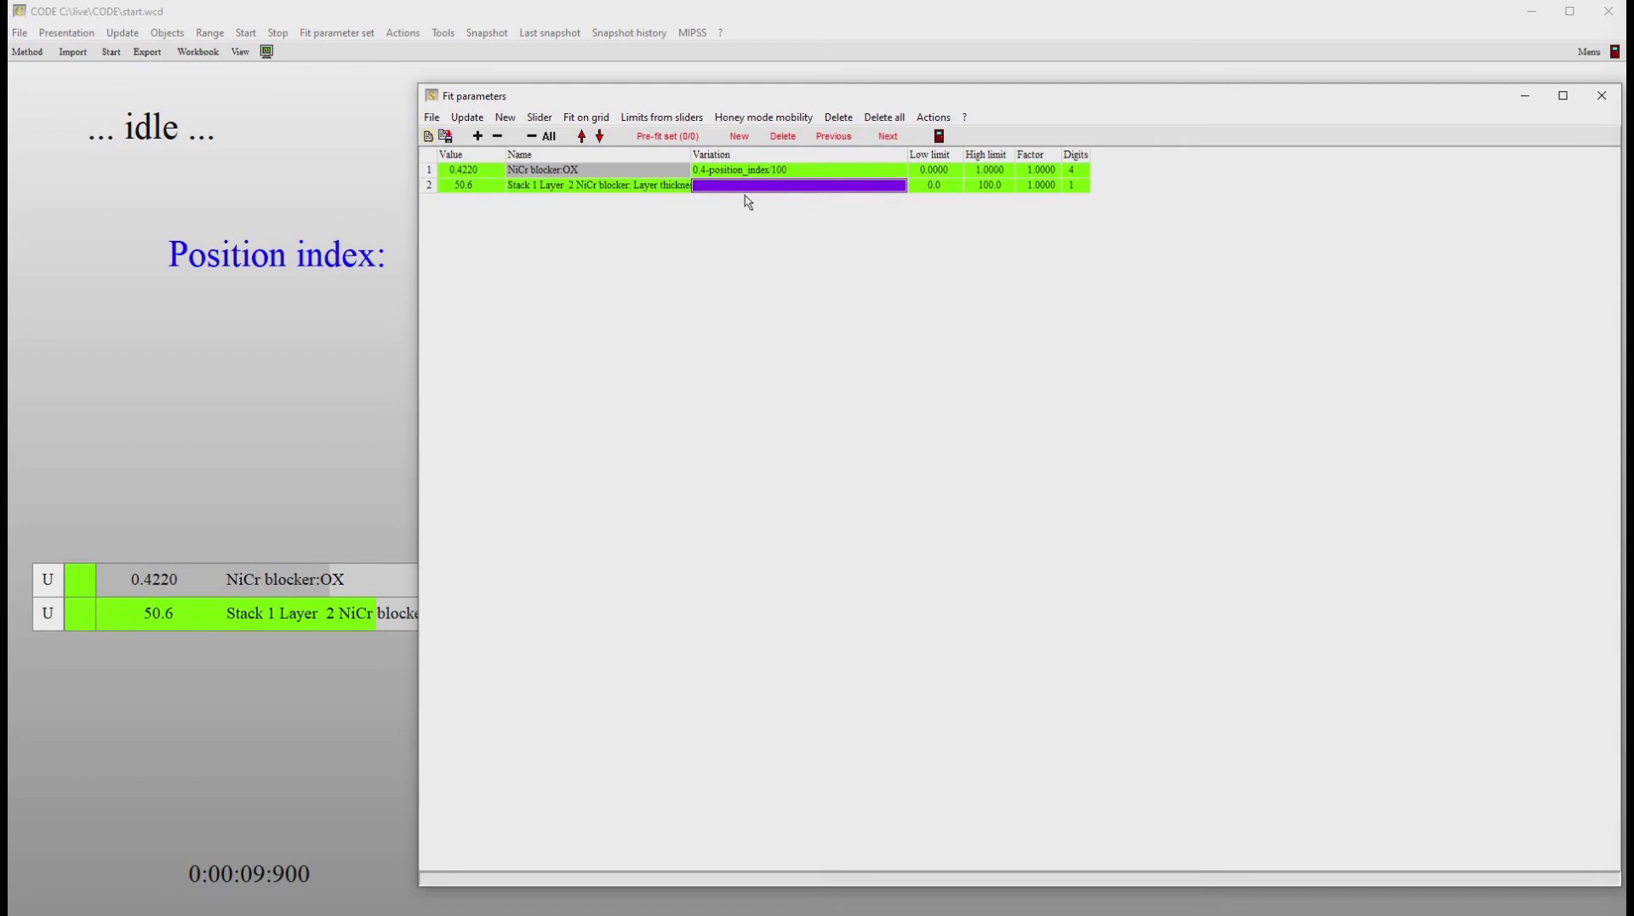
{"action": "left_click", "coordinate": [801, 191]}
{"action": "type", "text": "50"}
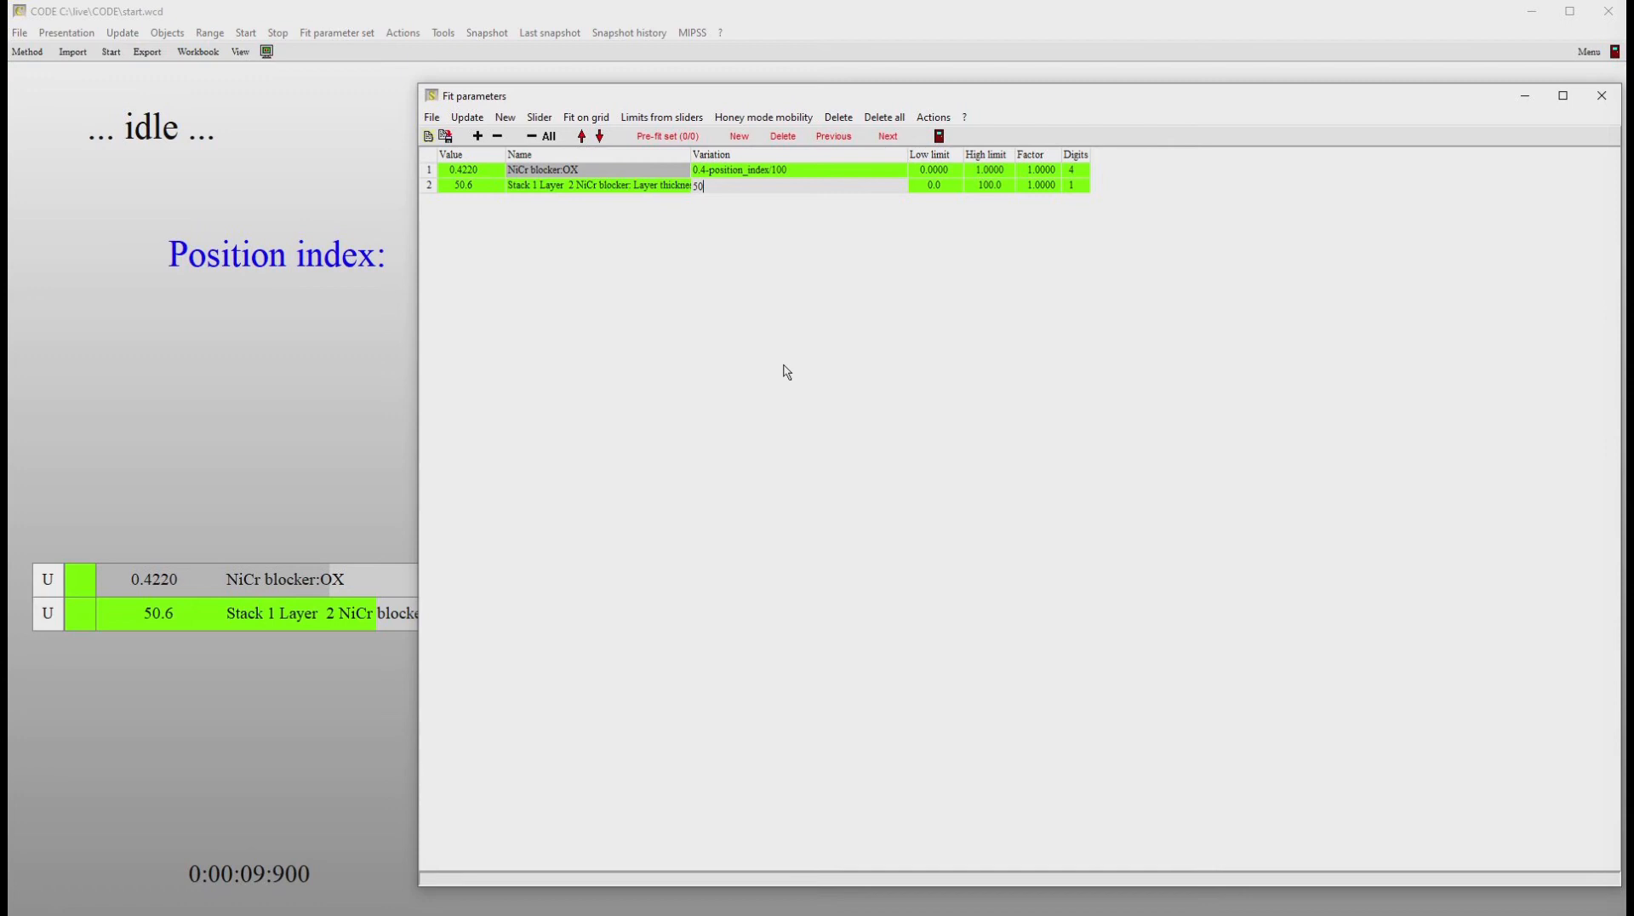
{"action": "type", "text": "+10*sin(position_index/5)"}
{"action": "key", "text": "Return"}
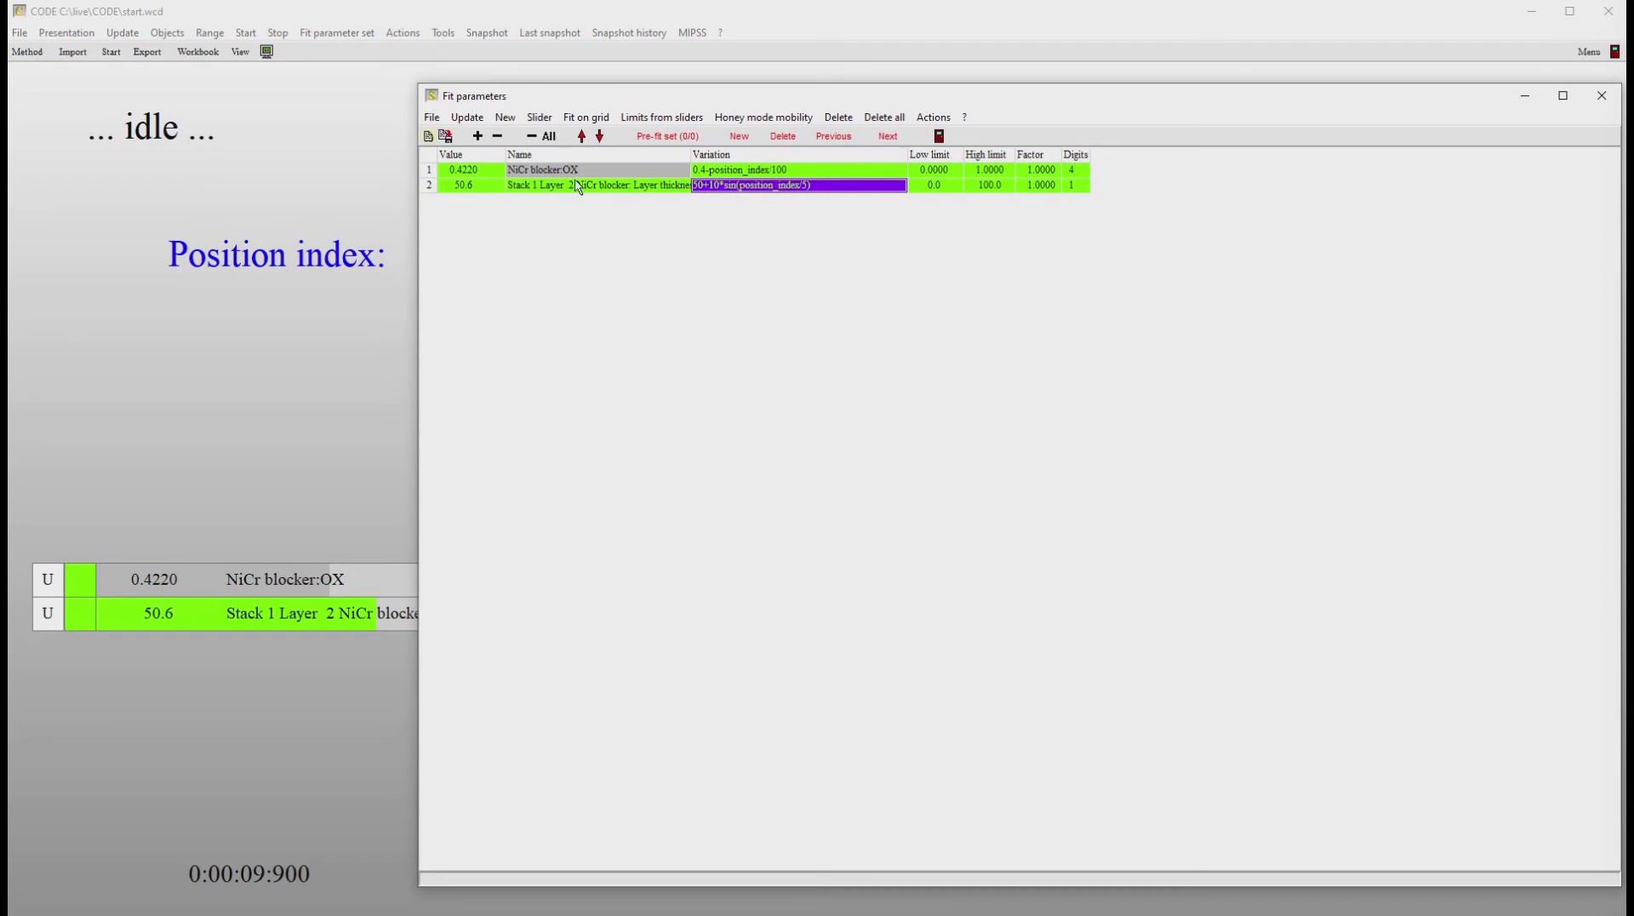
{"action": "left_click", "coordinate": [939, 136]}
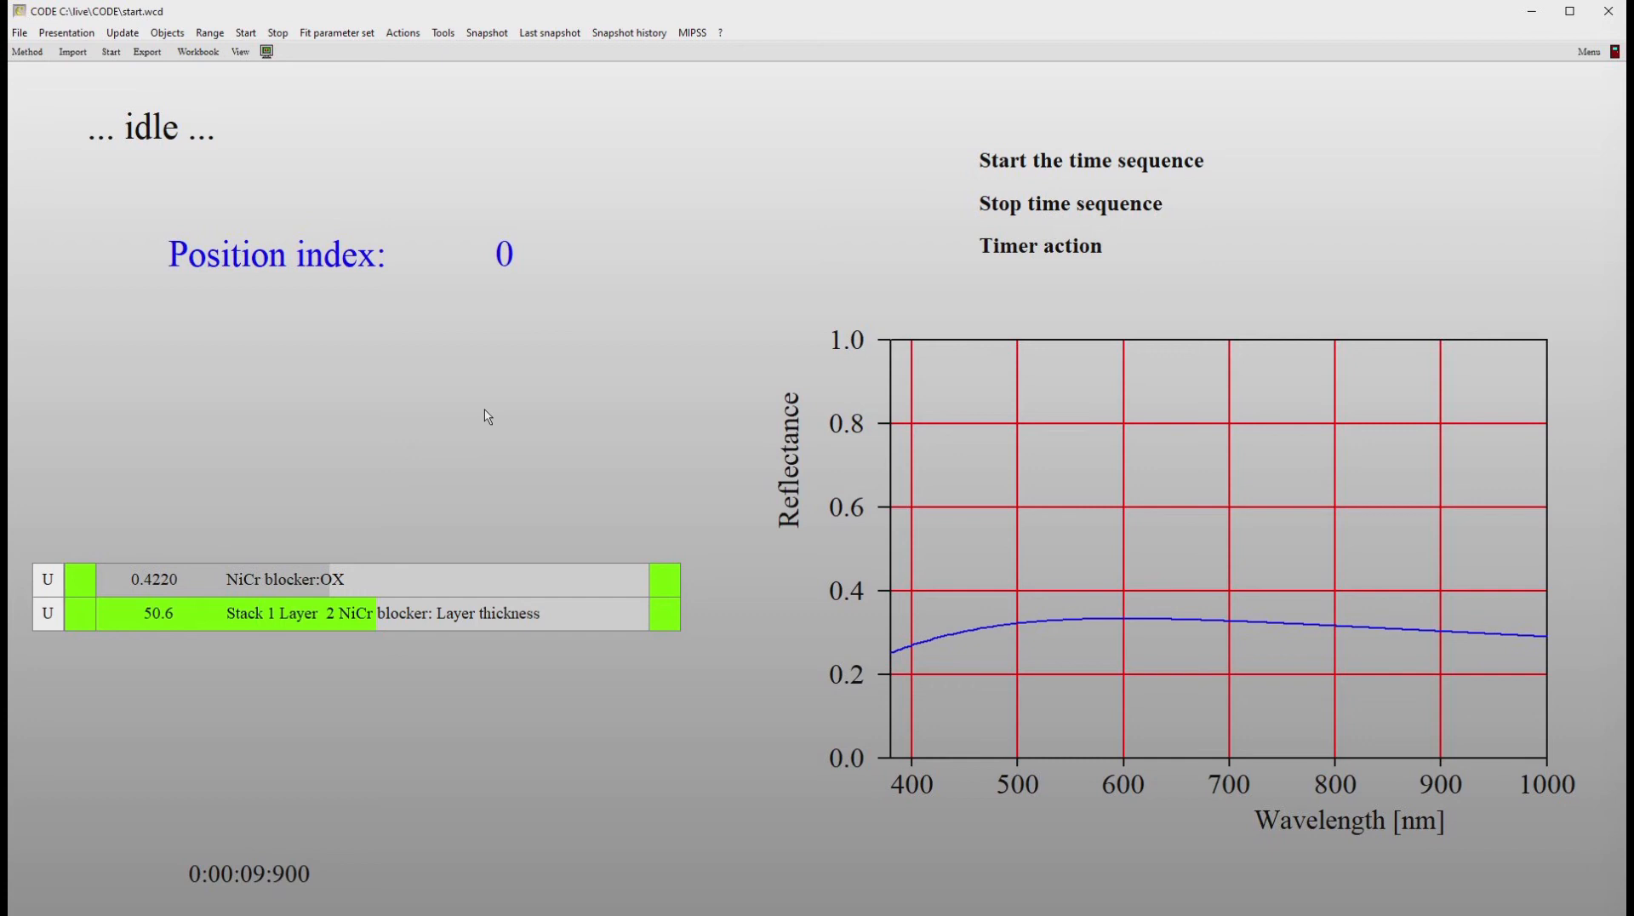
{"action": "left_click", "coordinate": [994, 167]}
Step: Add the commands "update data" and "update plot" after the position_index increment in the Timer event script
{"action": "right_click", "coordinate": [1035, 249]}
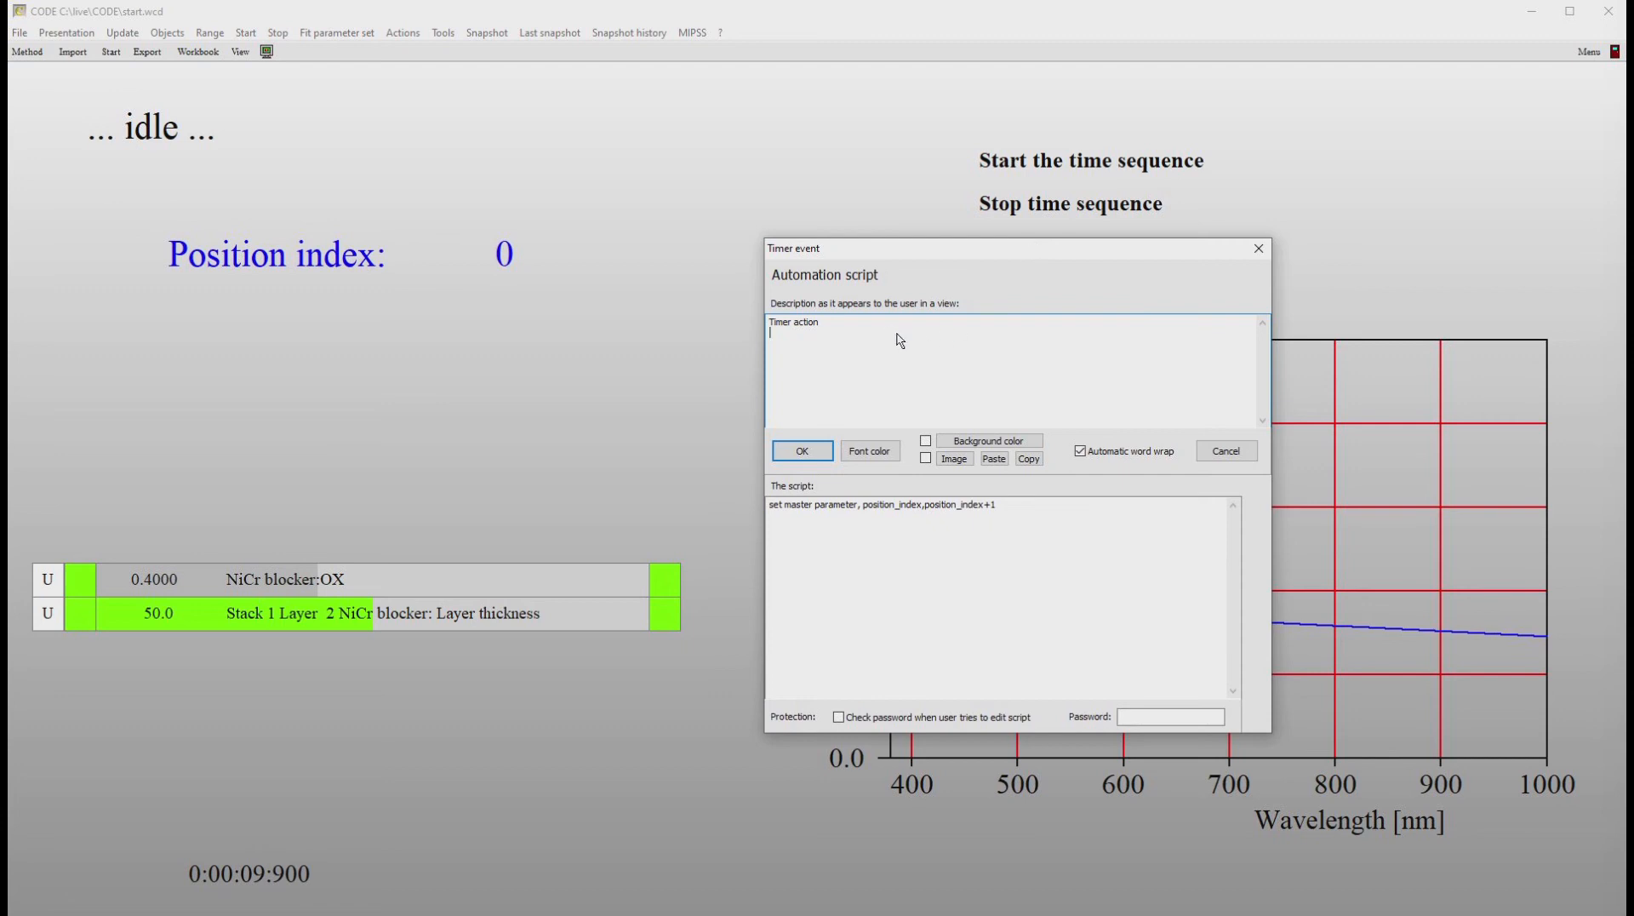
{"action": "left_click_drag", "start_coordinate": [931, 253], "coordinate": [707, 209]}
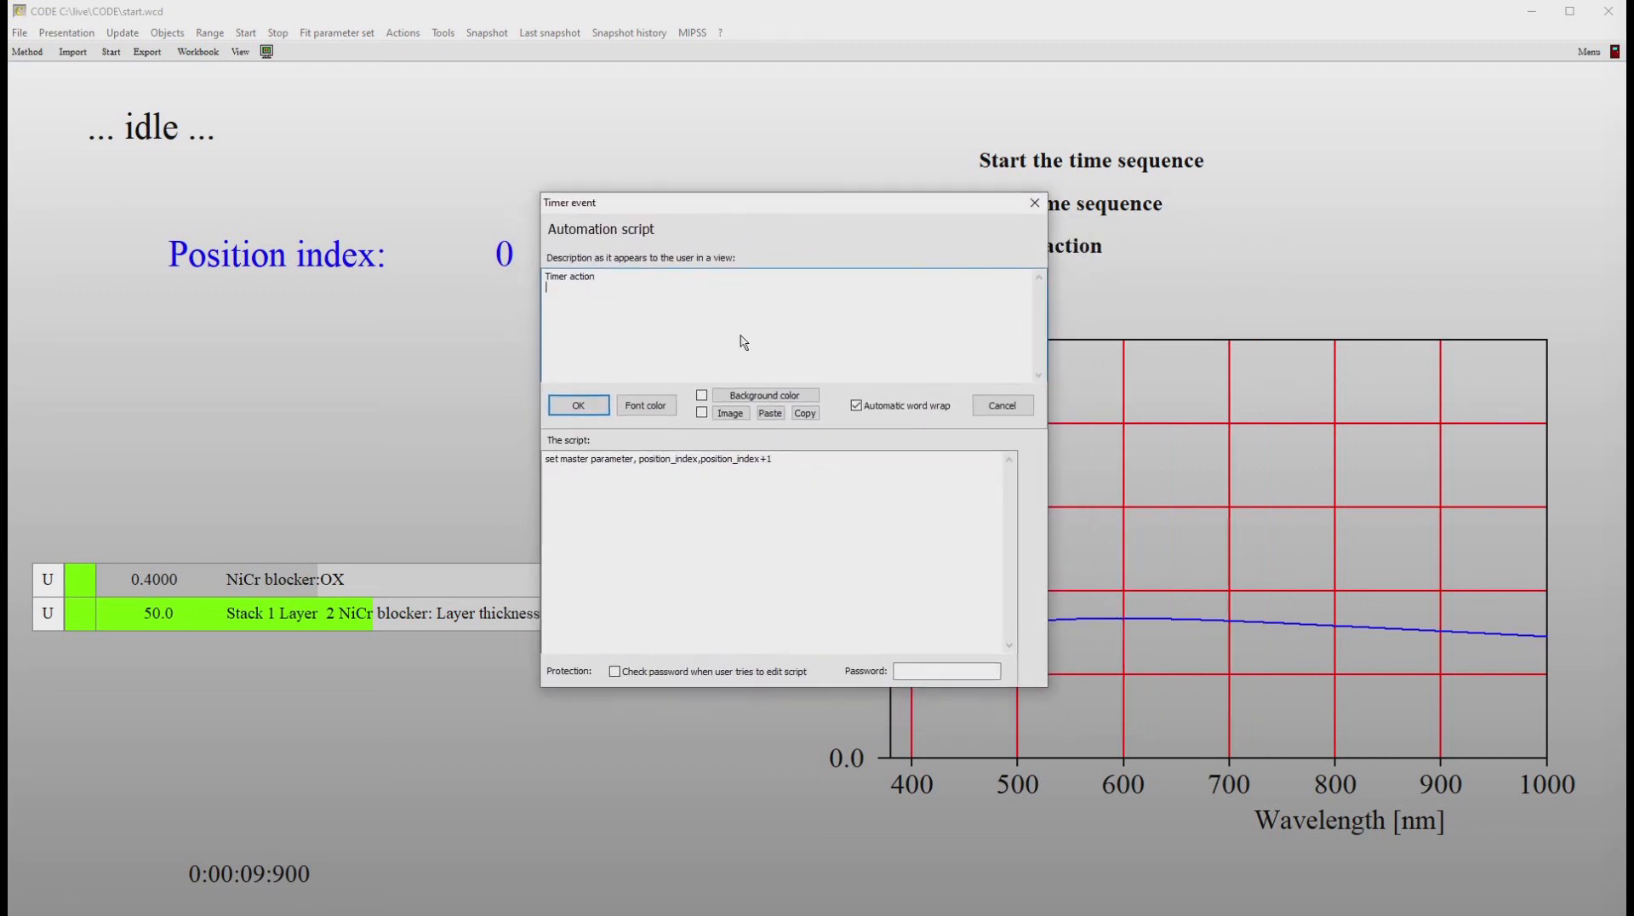
{"action": "left_click", "coordinate": [779, 461]}
{"action": "key", "text": "Return"}
{"action": "type", "text": "update data"}
{"action": "key", "text": "Return"}
{"action": "type", "text": "update plot"}
{"action": "key", "text": "Return"}
Step: Add the command "automatic export of simulated spectra to csv files" to the Timer event script and confirm it
{"action": "type", "text": "automatic"}
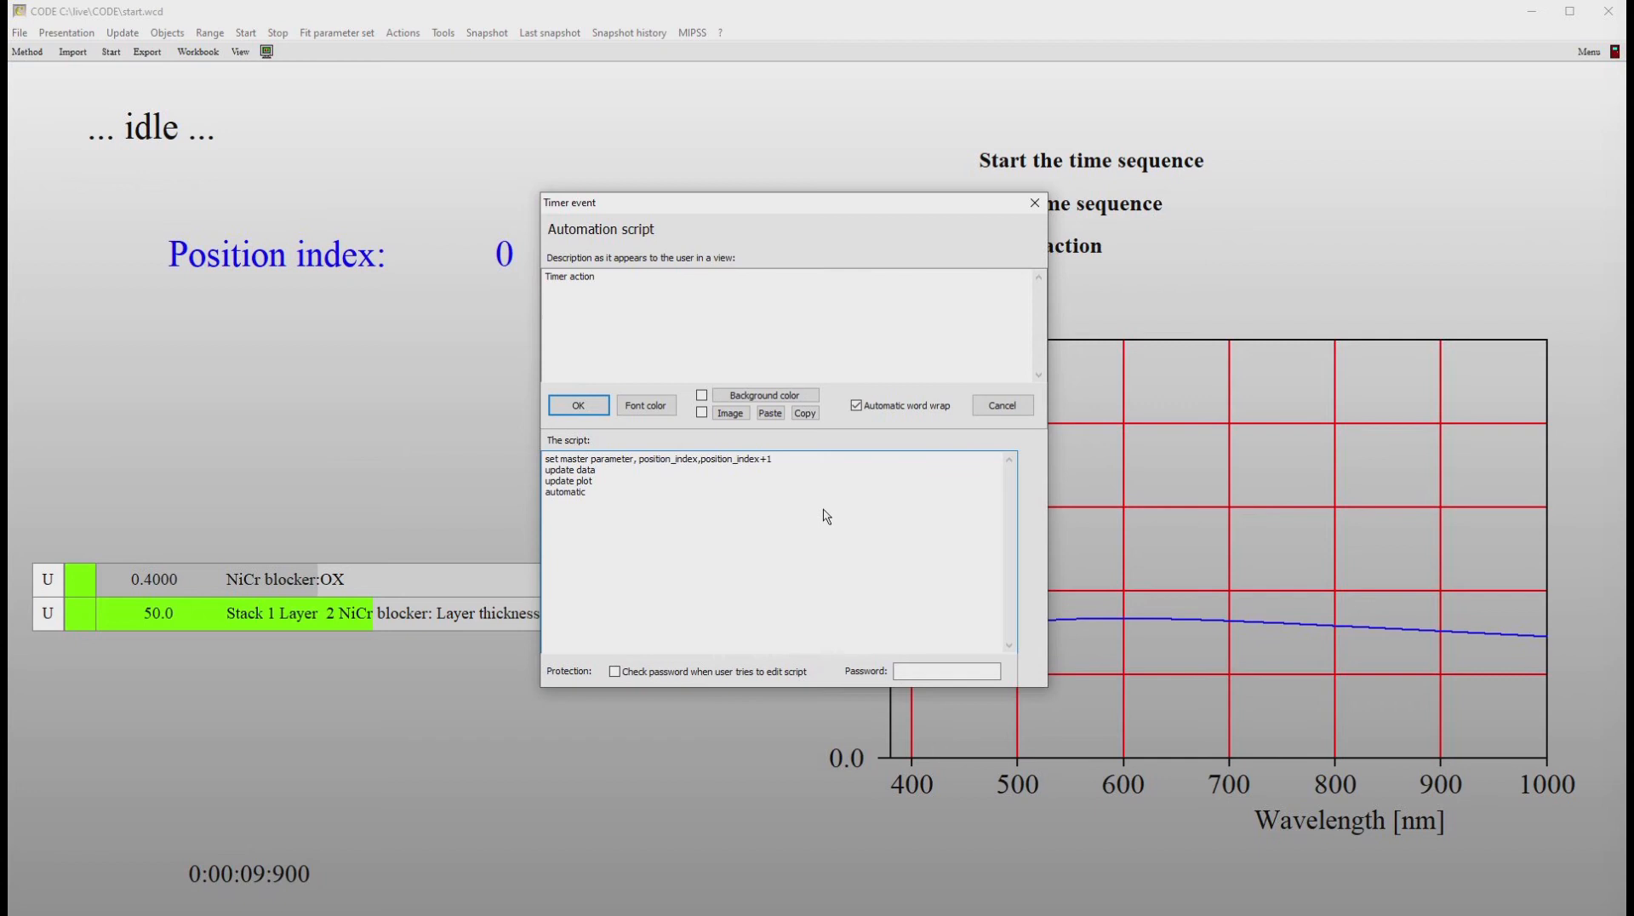
{"action": "type", "text": " export of simulated spectra to csv tiles"}
{"action": "key", "text": "BackSpace"}
{"action": "key", "text": "BackSpace"}
{"action": "key", "text": "BackSpace"}
{"action": "key", "text": "BackSpace"}
{"action": "key", "text": "BackSpace"}
{"action": "type", "text": "files"}
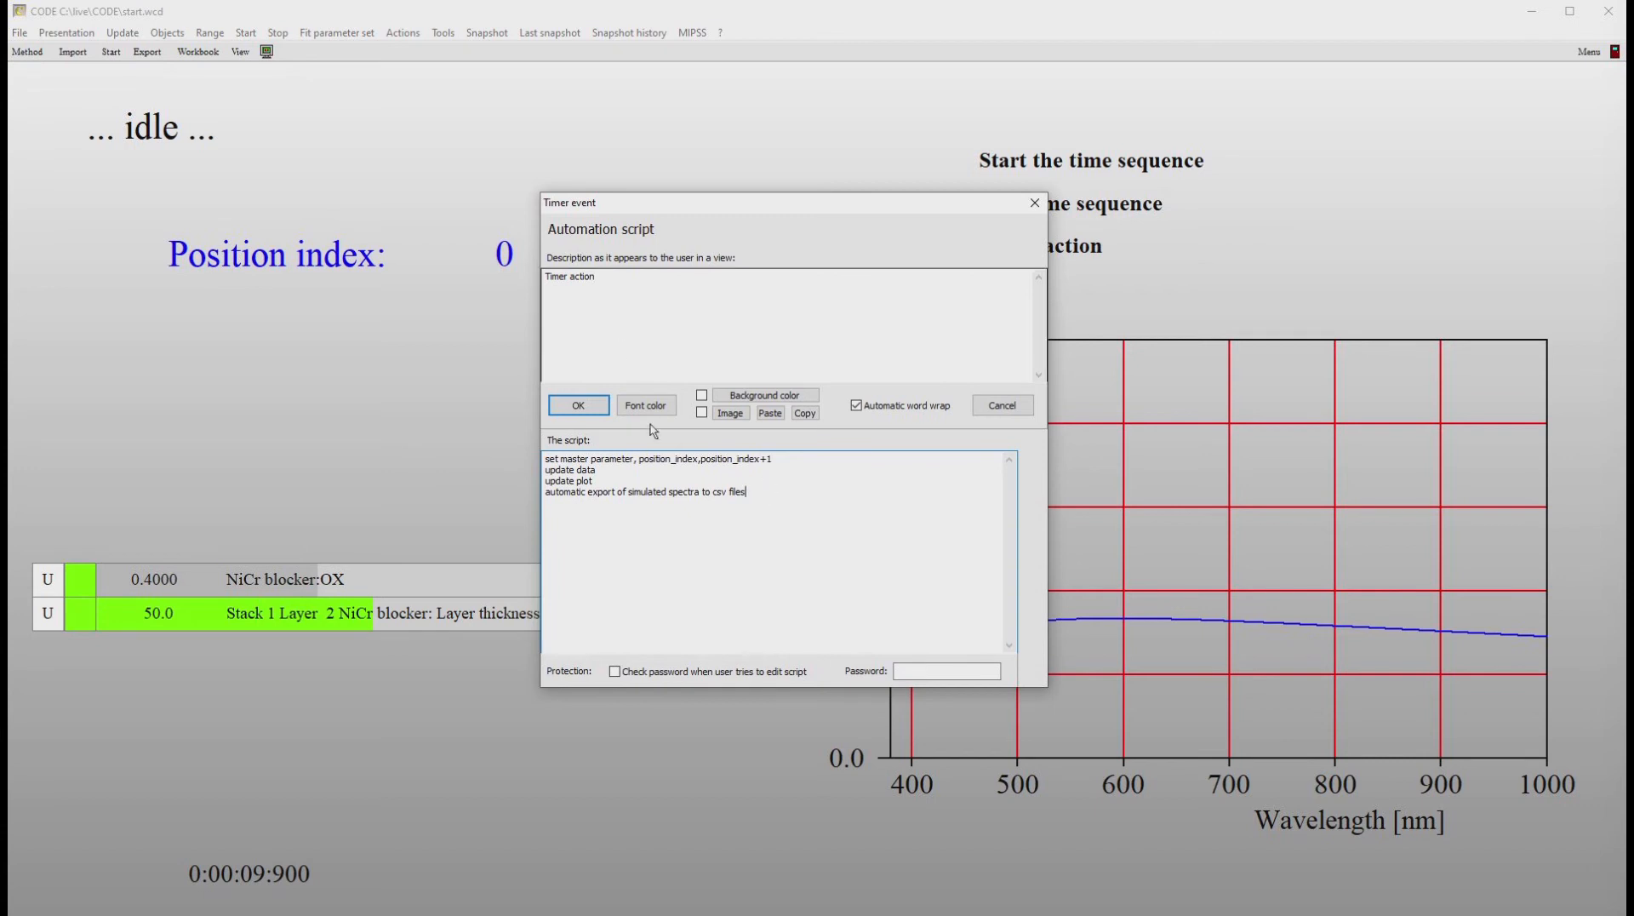
{"action": "left_click", "coordinate": [588, 405]}
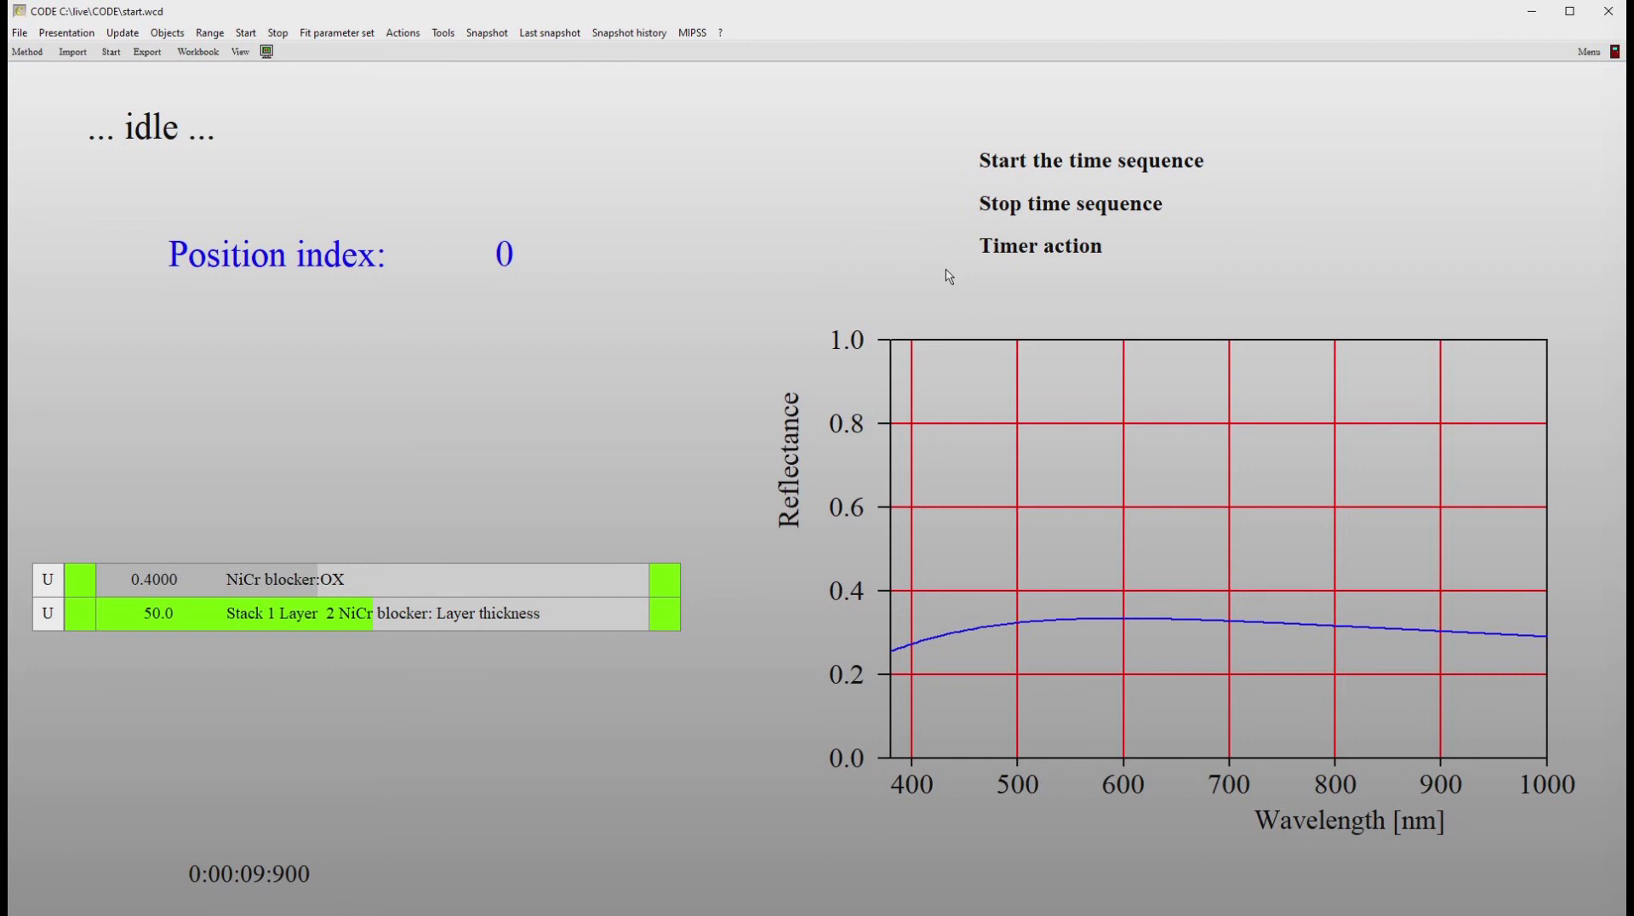
Step: Insert the command "edit sample description" as the first line of the Start script
{"action": "right_click", "coordinate": [1008, 166]}
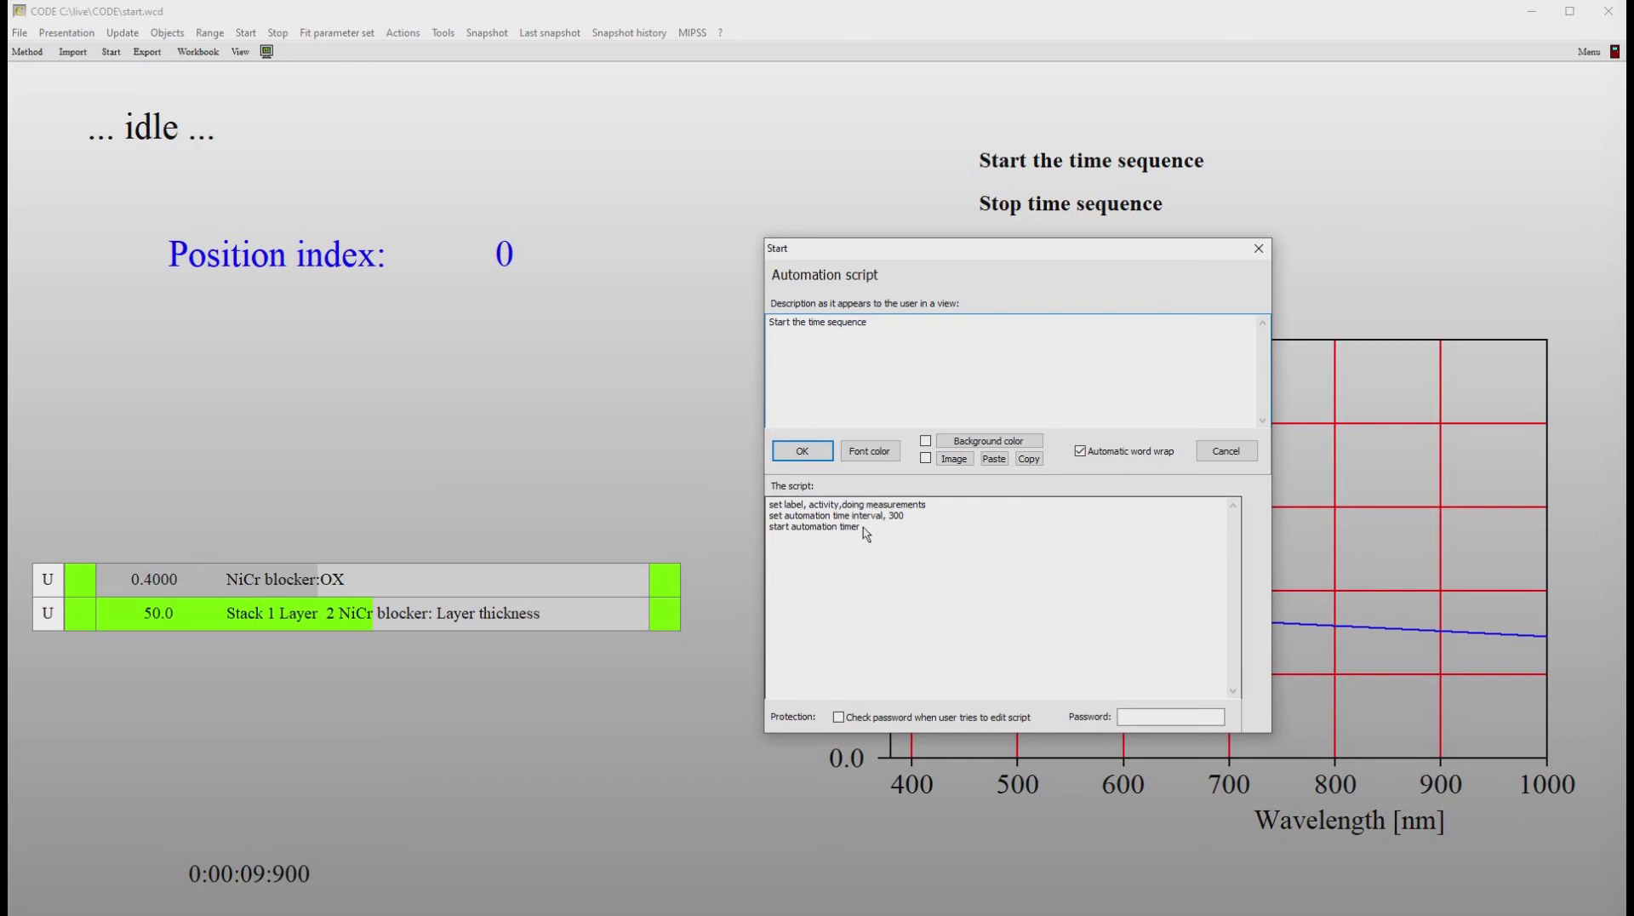
{"action": "left_click", "coordinate": [935, 510]}
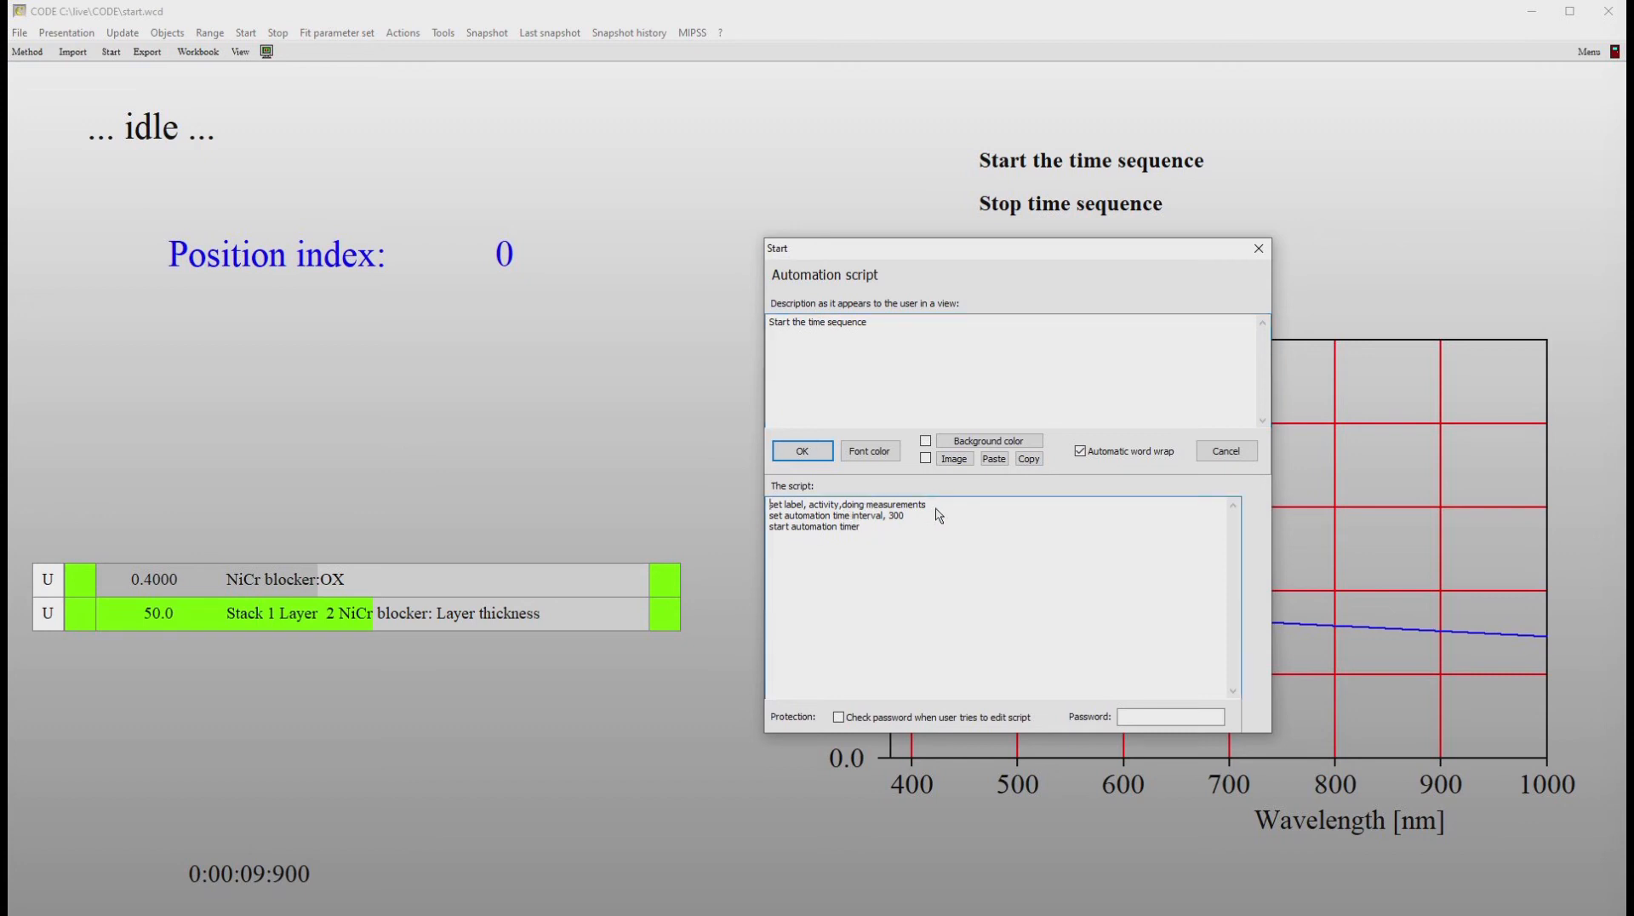
{"action": "key", "text": "Return"}
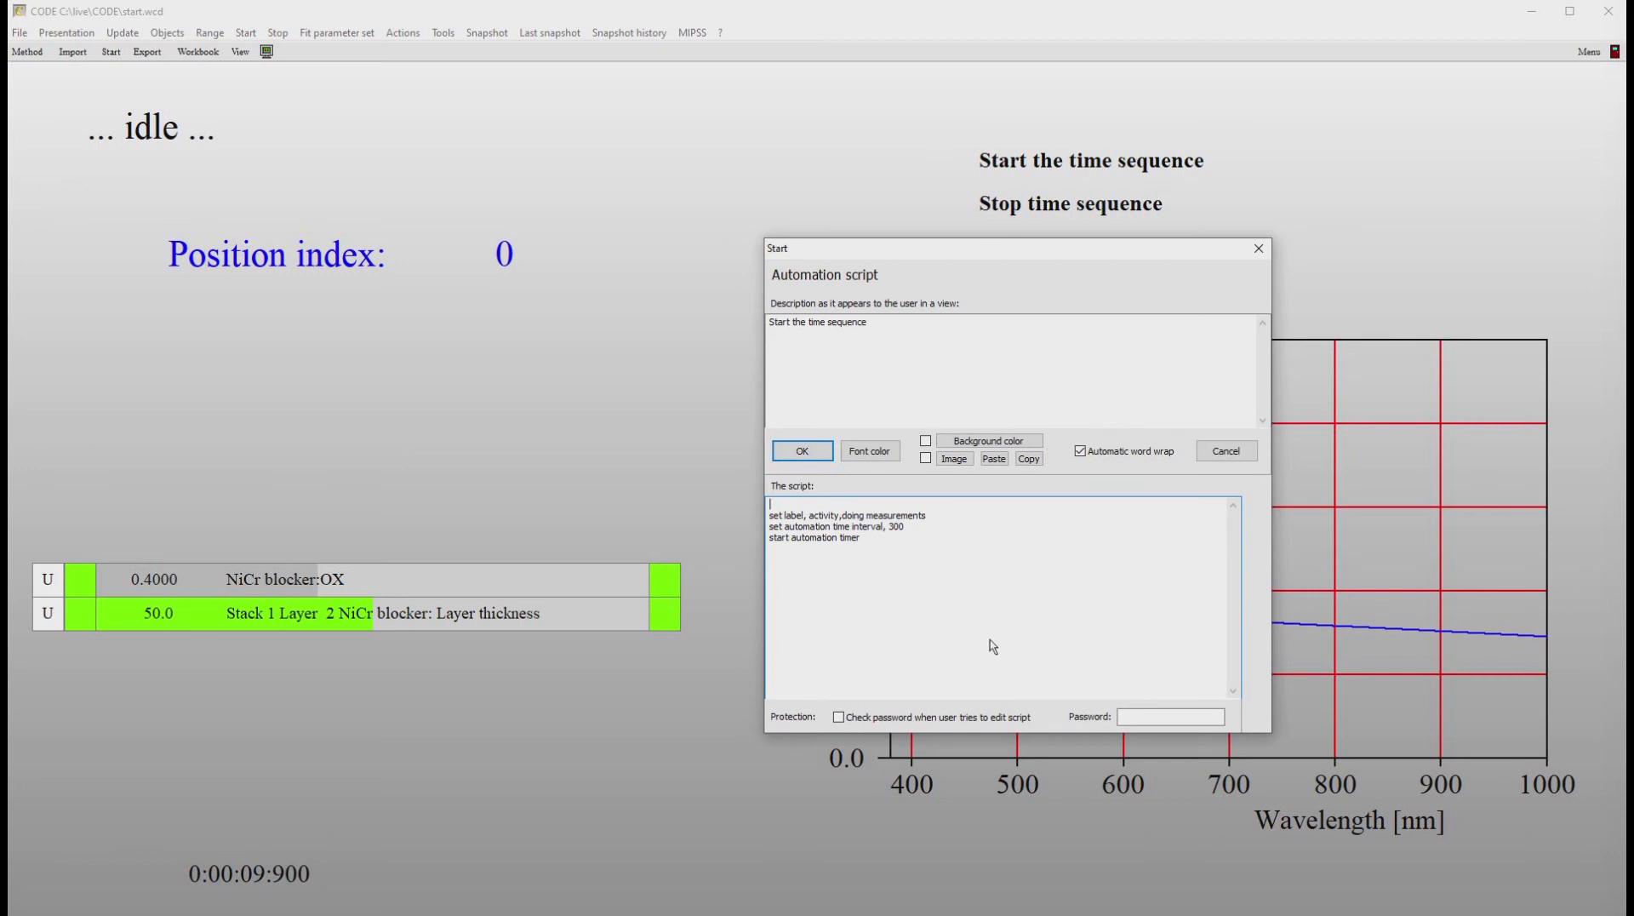
{"action": "type", "text": "edit sample description"}
{"action": "key", "text": "Return"}
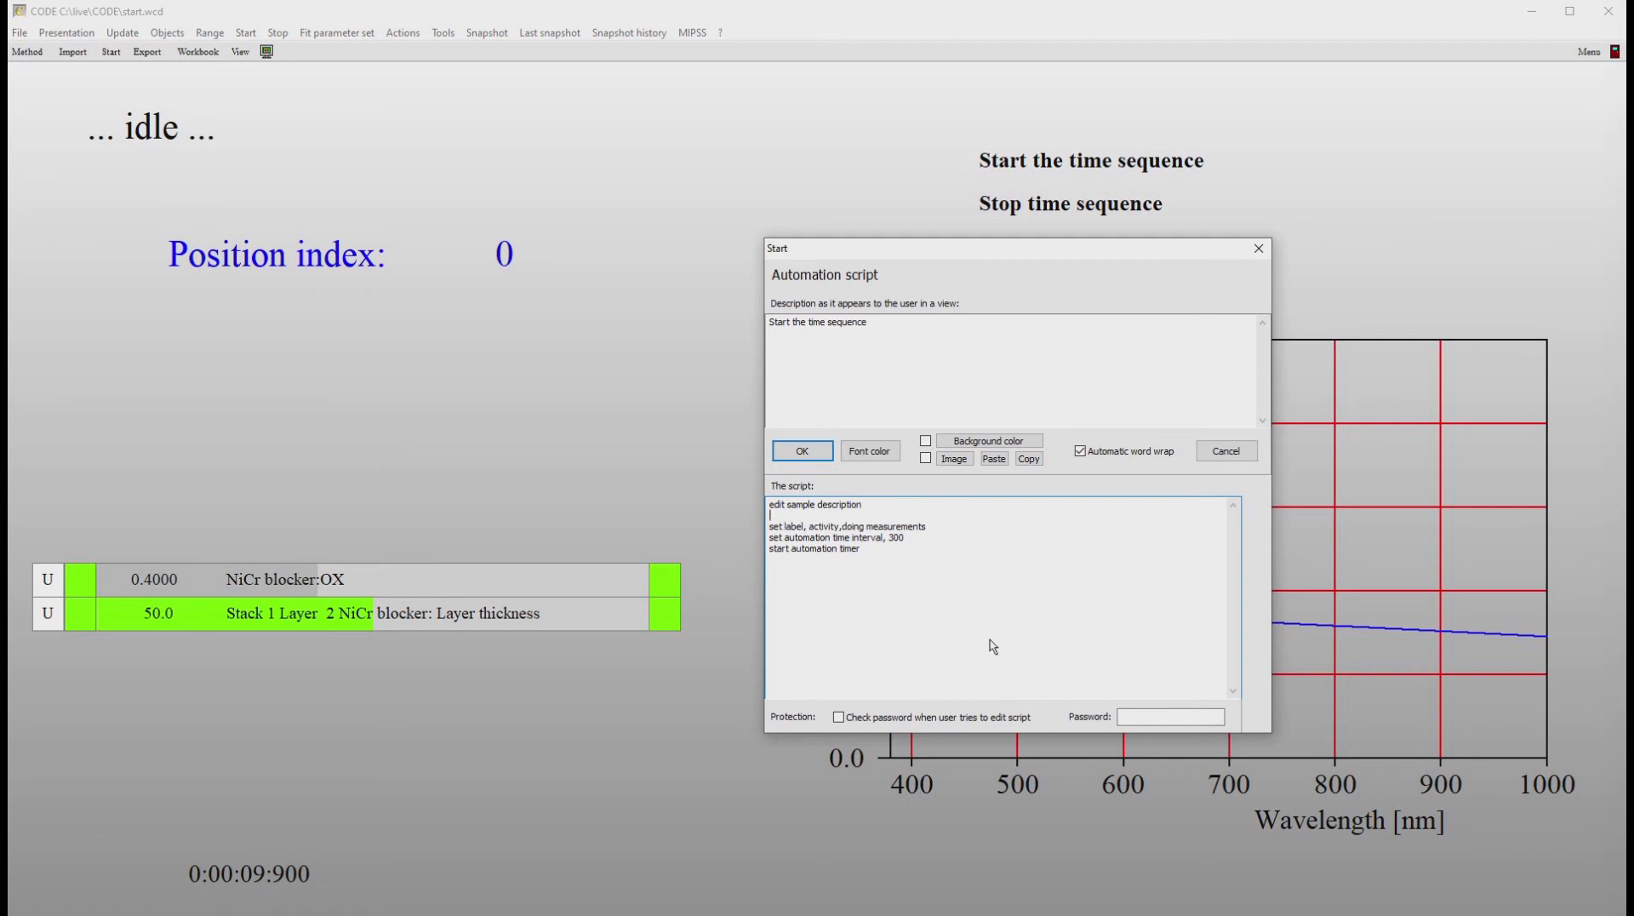
Step: Add "set path for automatic spectrum export, c:\temp_spec\" as the Start script's second line and confirm the script
{"action": "type", "text": "set path for automatic spectrum export"}
{"action": "type", "text": ", c:\temp"}
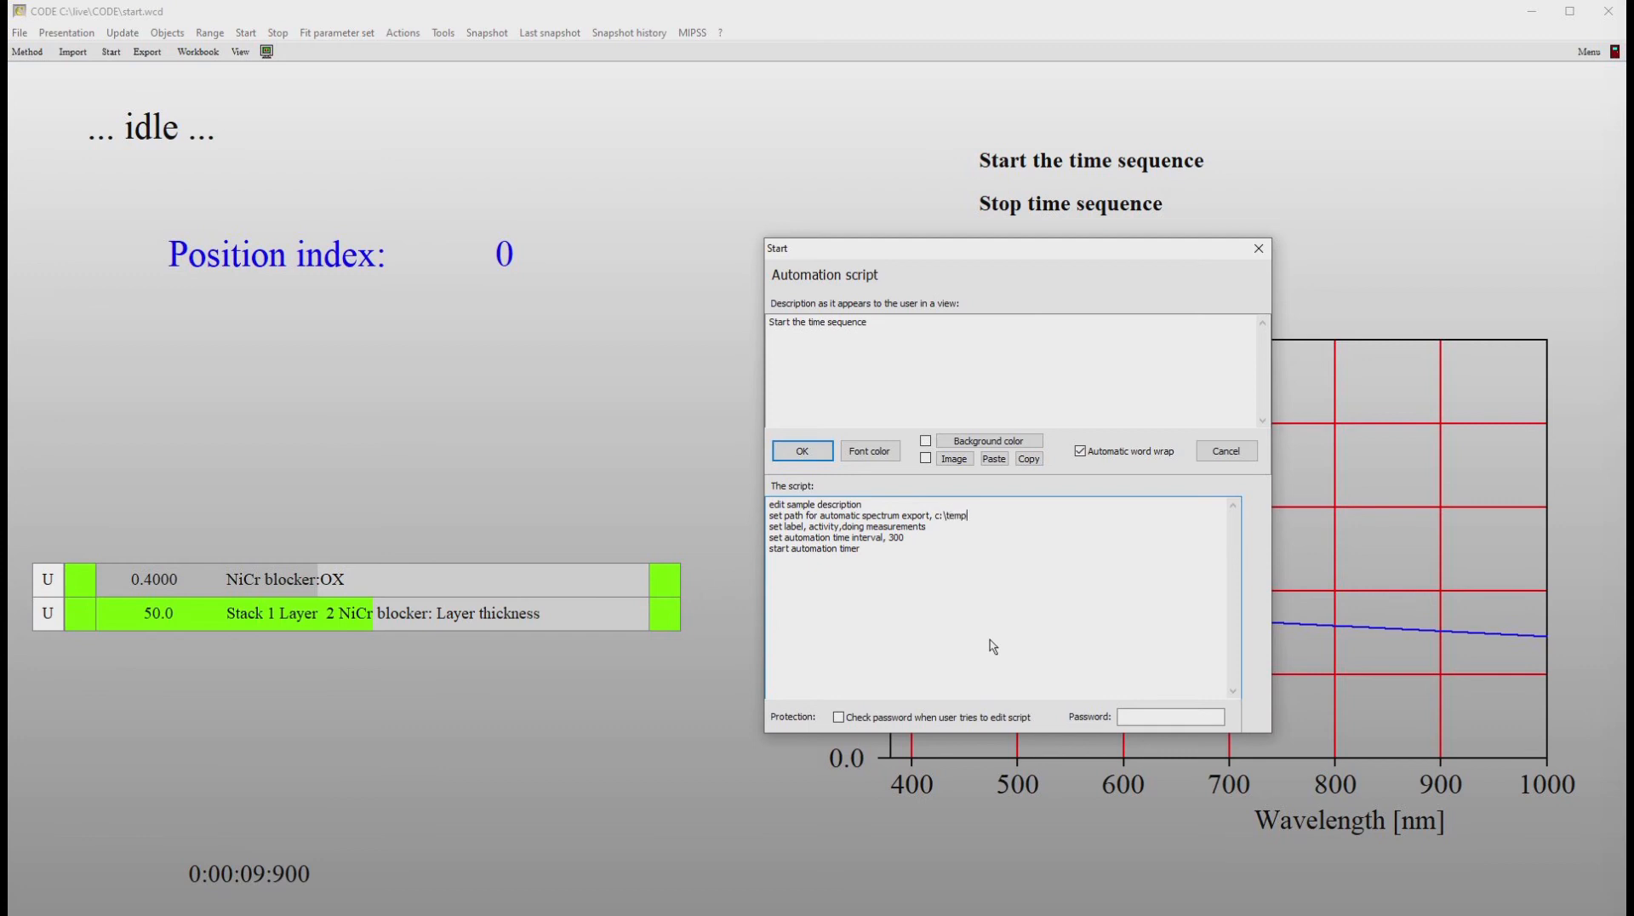
{"action": "type", "text": "_spec\\"}
{"action": "left_click", "coordinate": [829, 452]}
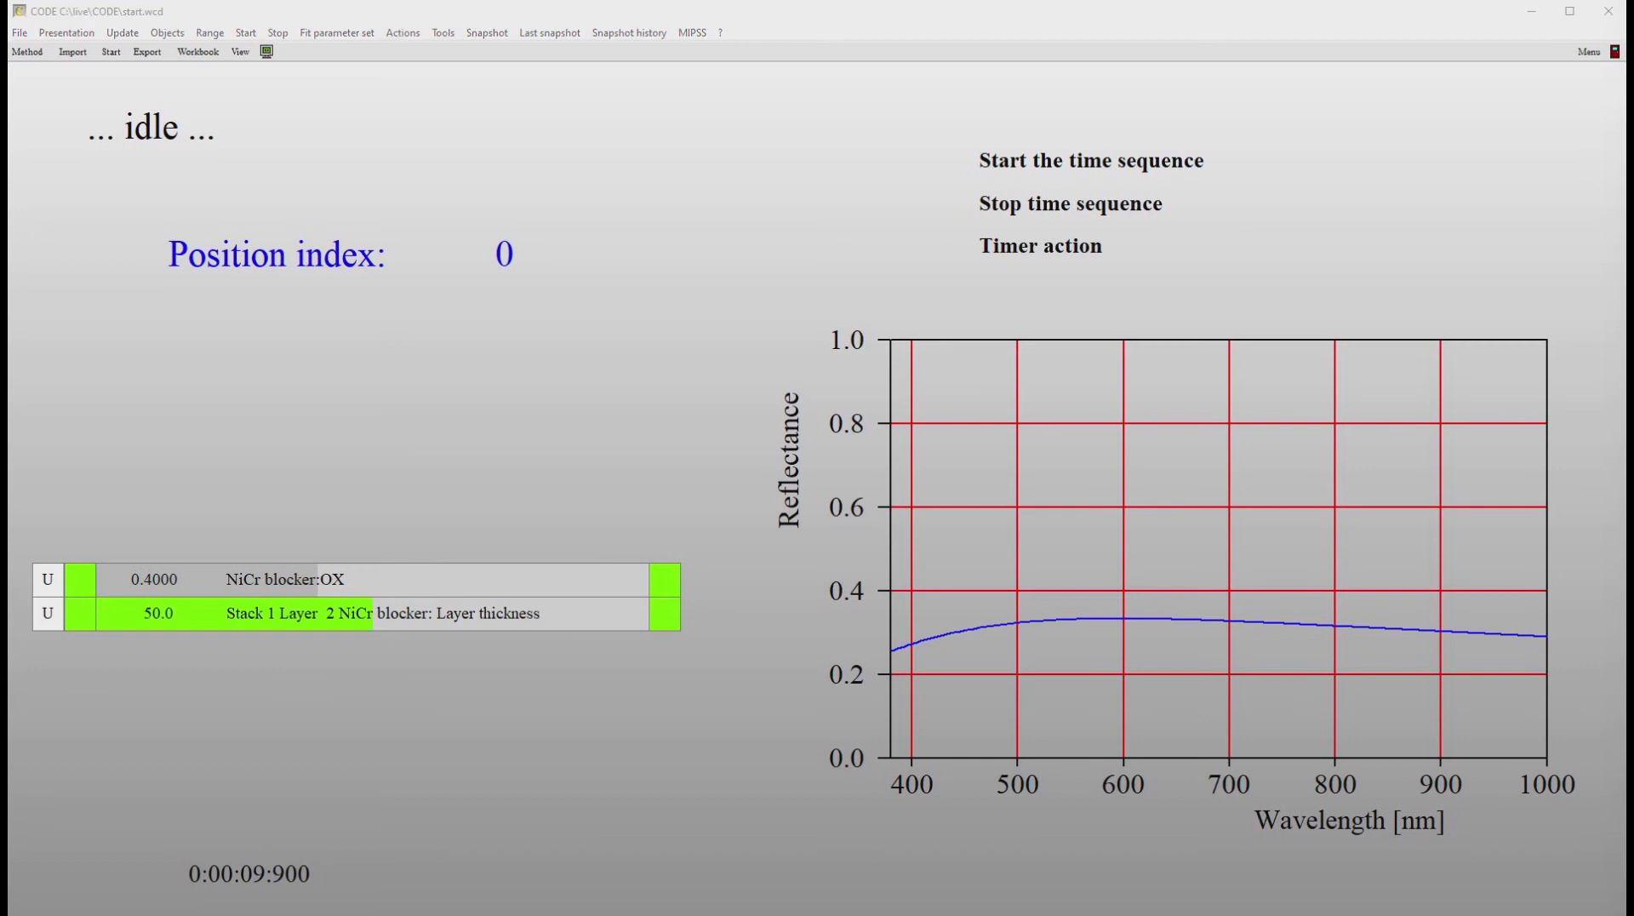
Step: In File Explorer, create a new folder named temp_spec on the C: drive
{"action": "key", "text": "super+e"}
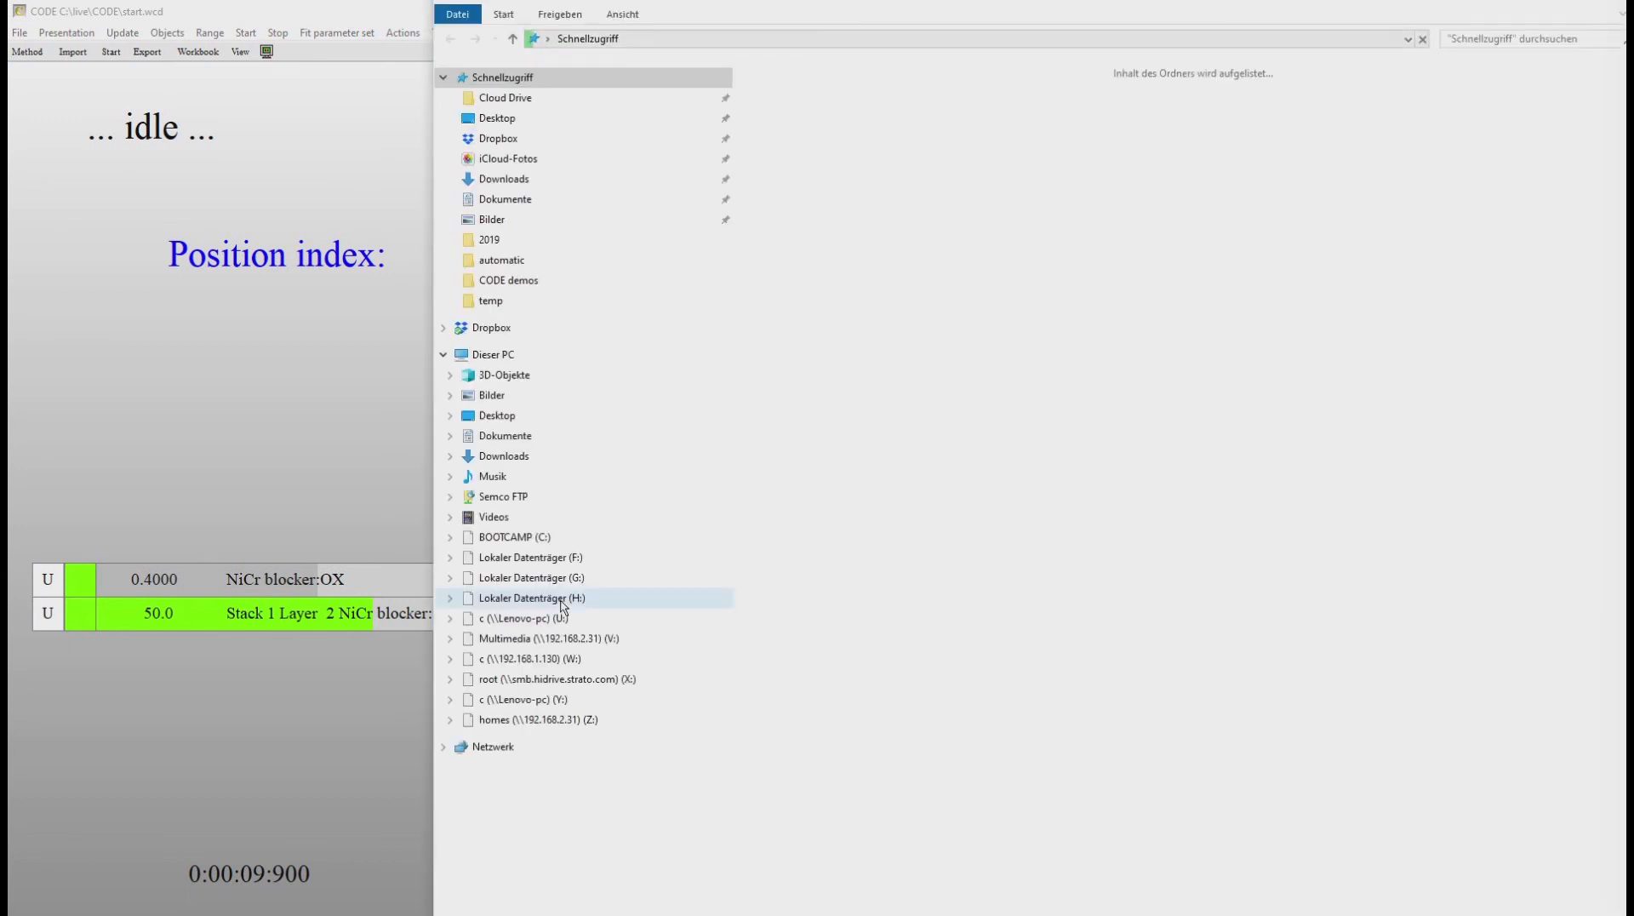
{"action": "left_click", "coordinate": [521, 538]}
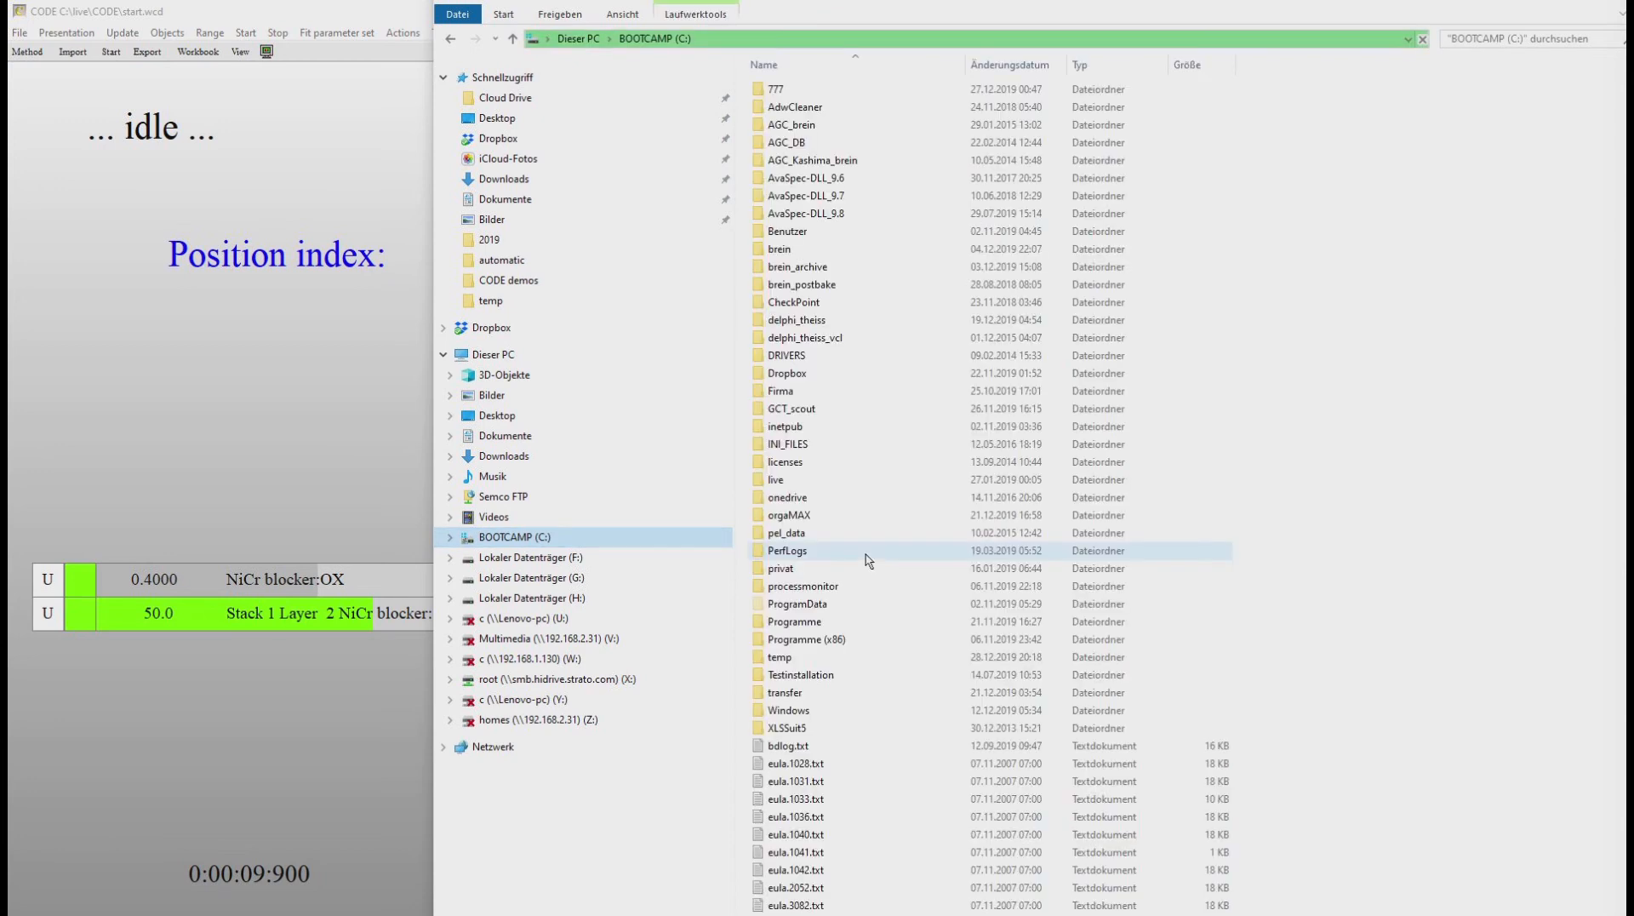
{"action": "right_click", "coordinate": [1379, 697]}
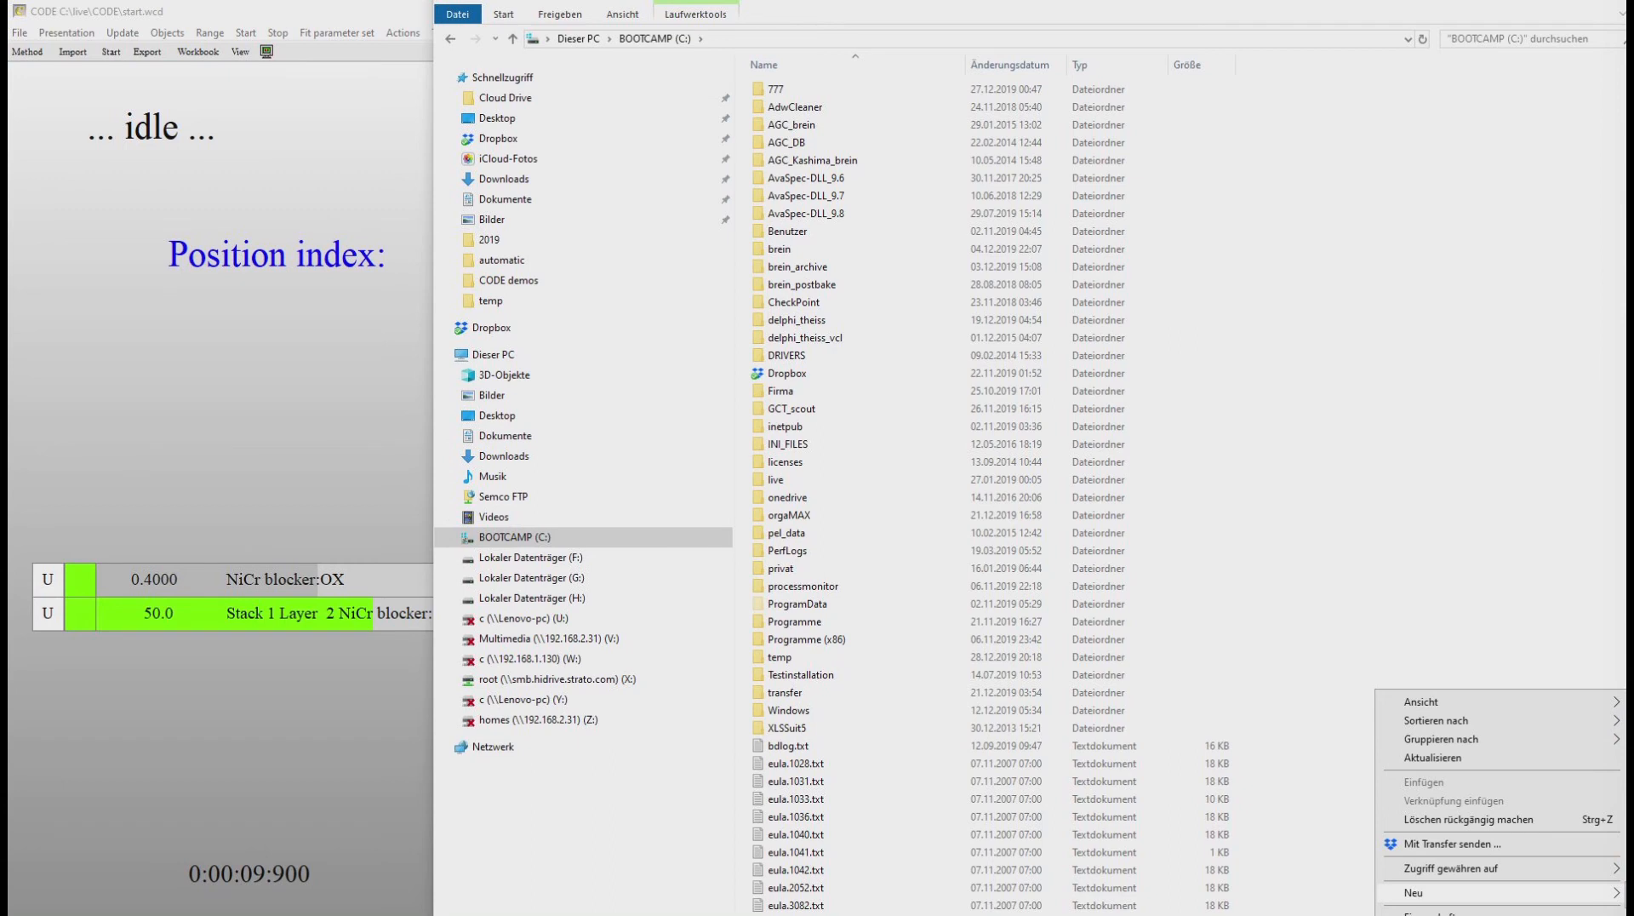
{"action": "left_click", "coordinate": [1434, 843]}
{"action": "scroll", "coordinate": [1435, 824], "scroll_direction": "down", "scroll_amount": 6}
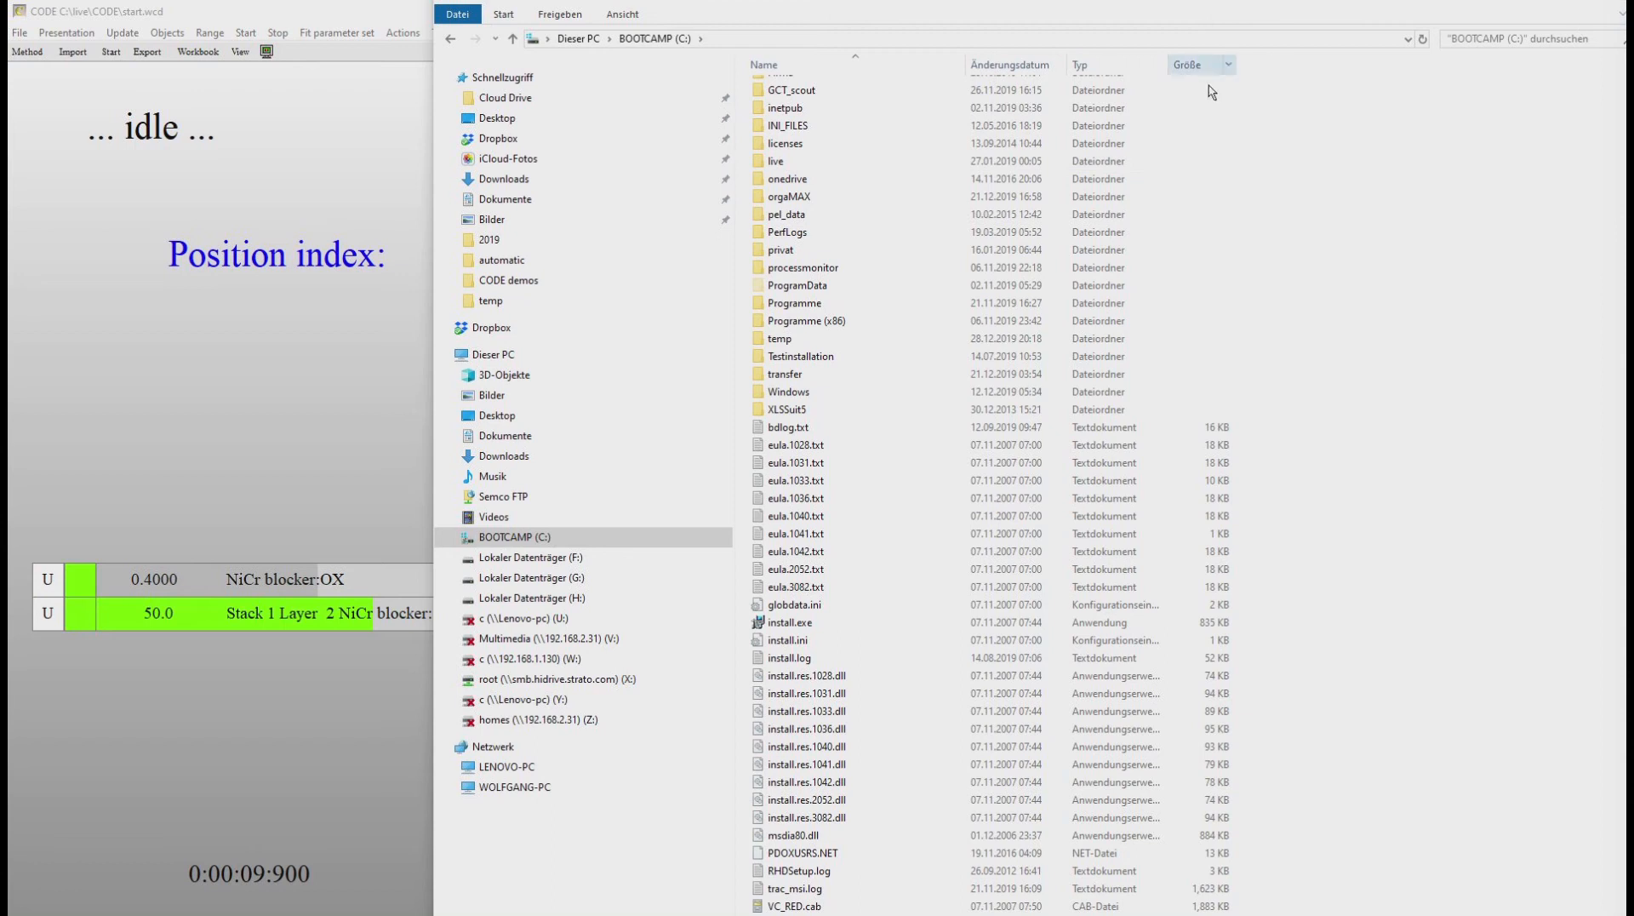
Step: Shrink the File Explorer window, open the temp_spec folder and move the window clear of the script commands
{"action": "left_click_drag", "start_coordinate": [822, 4], "coordinate": [776, 130]}
{"action": "mouse_move", "coordinate": [1252, 117]}
{"action": "left_mouse_down"}
{"action": "mouse_move", "coordinate": [1279, 204]}
{"action": "mouse_move", "coordinate": [1267, 596]}
{"action": "mouse_move", "coordinate": [1237, 109]}
{"action": "mouse_move", "coordinate": [1248, 147]}
{"action": "left_mouse_up"}
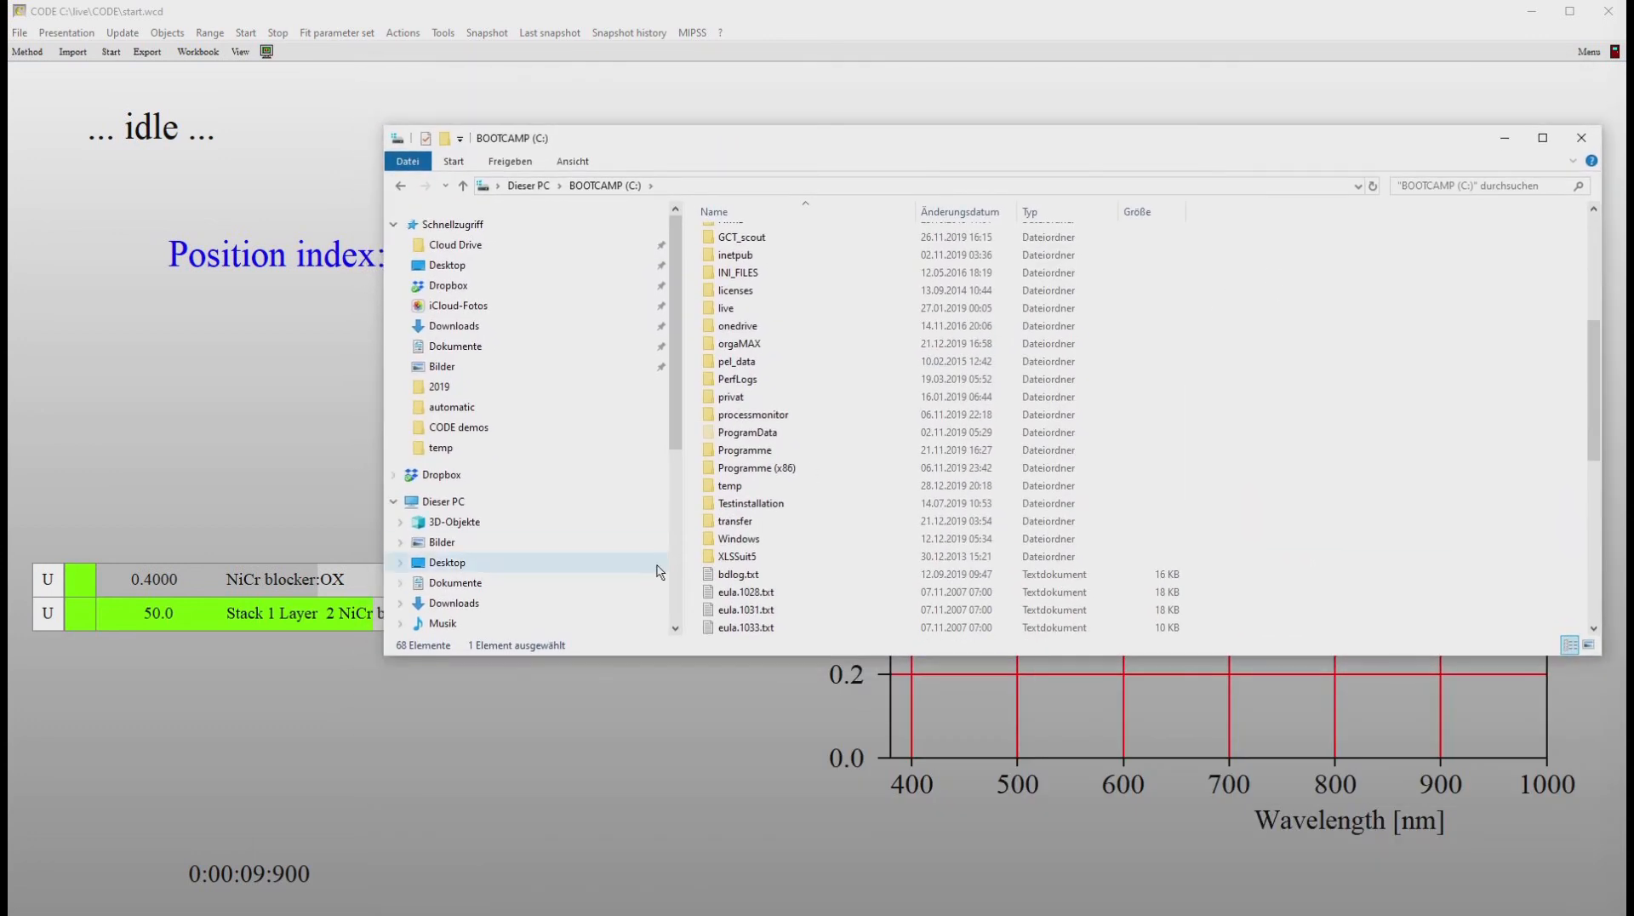
{"action": "left_click_drag", "start_coordinate": [1597, 439], "coordinate": [1569, 624]}
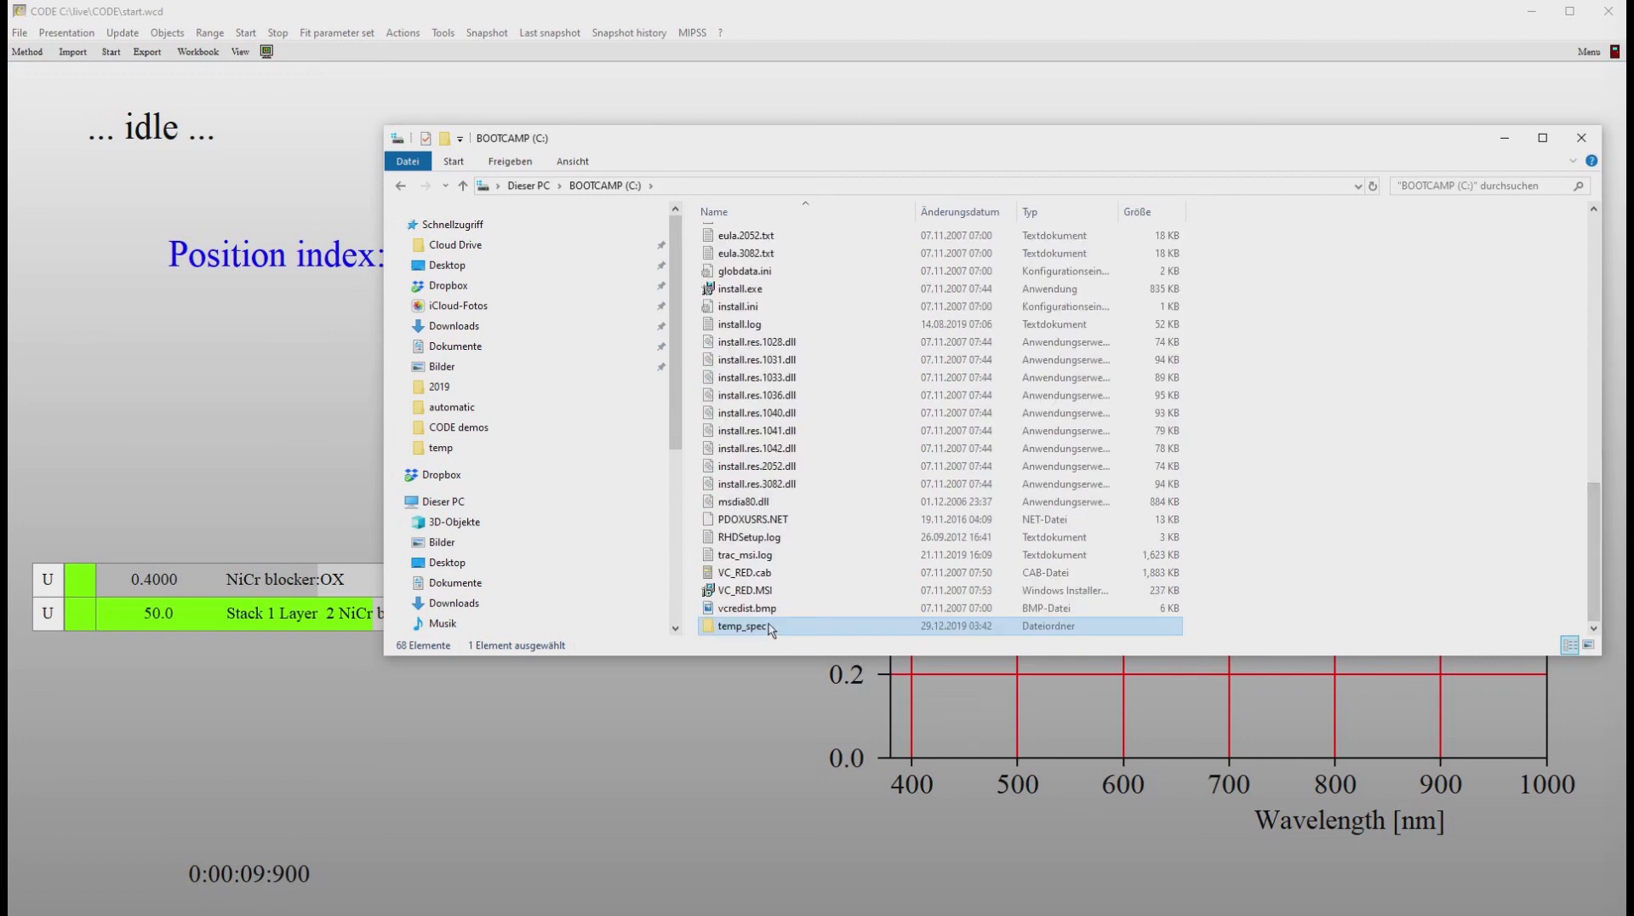
{"action": "double_click", "coordinate": [742, 627]}
{"action": "left_click_drag", "start_coordinate": [754, 151], "coordinate": [746, 357]}
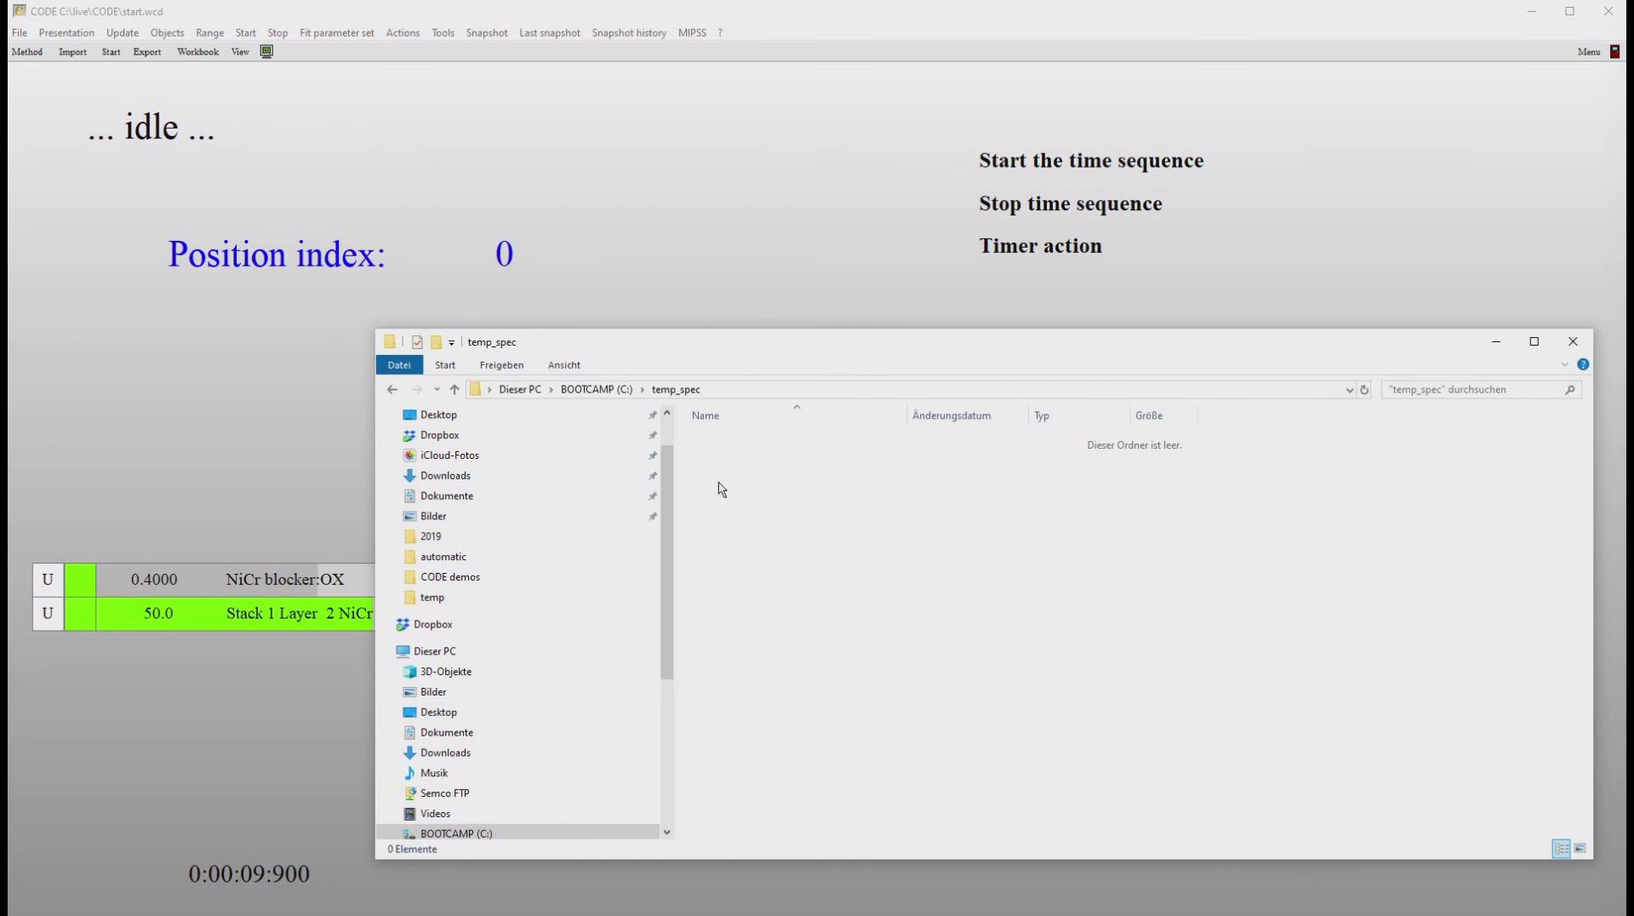
Step: Switch back to CODE and start the time sequence with the sample name "test"
{"action": "left_click", "coordinate": [804, 274]}
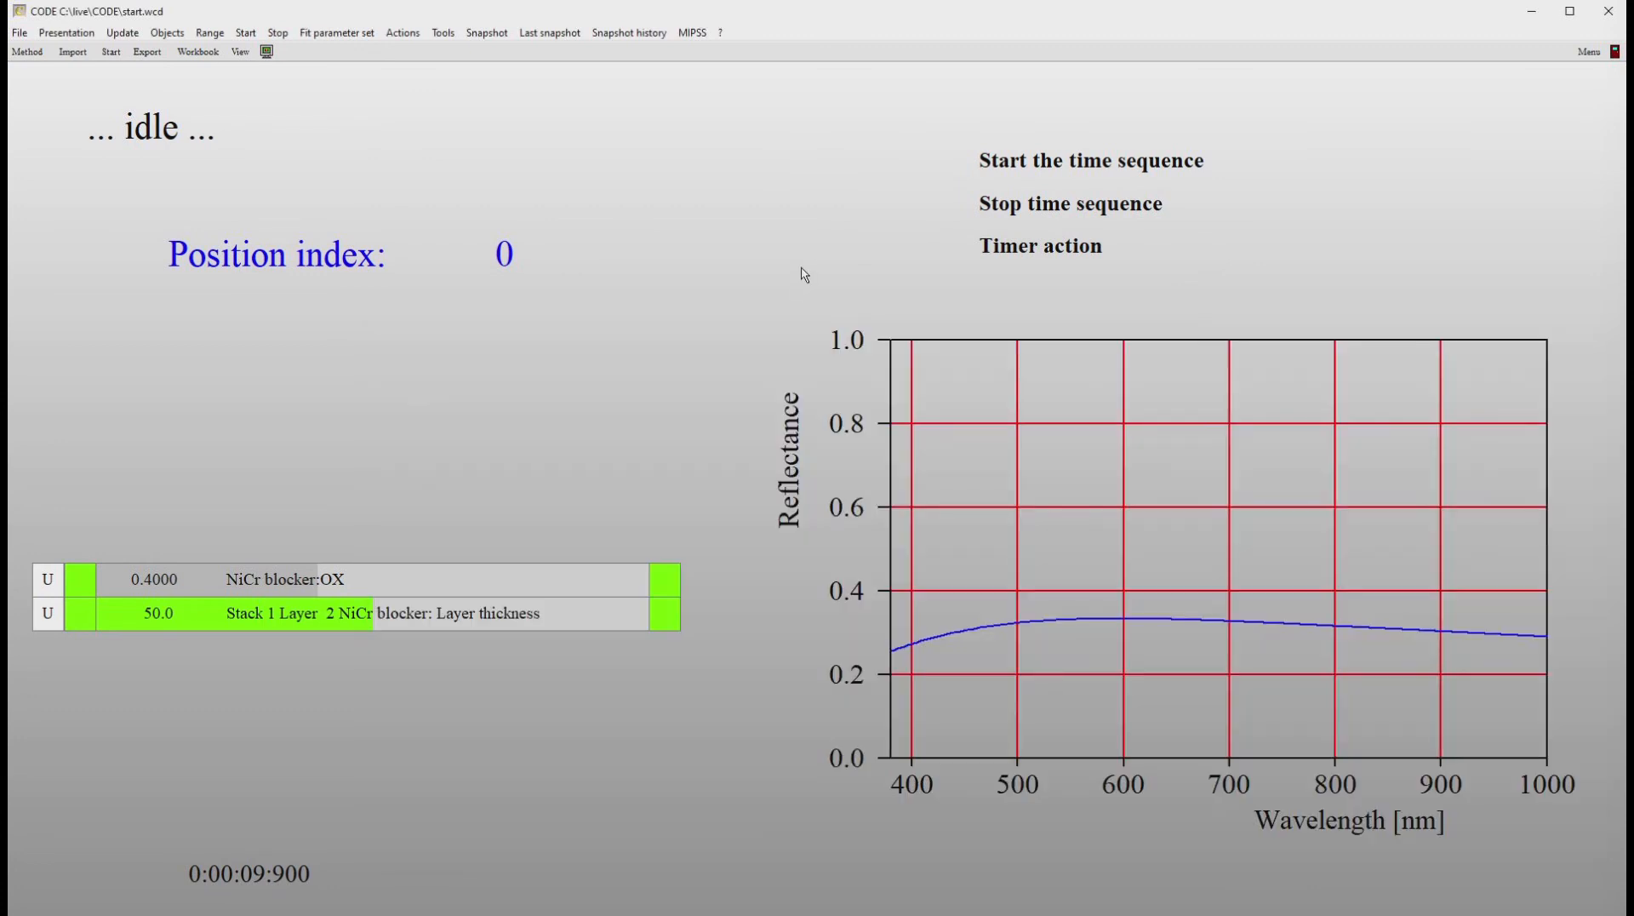
{"action": "left_click", "coordinate": [1007, 162]}
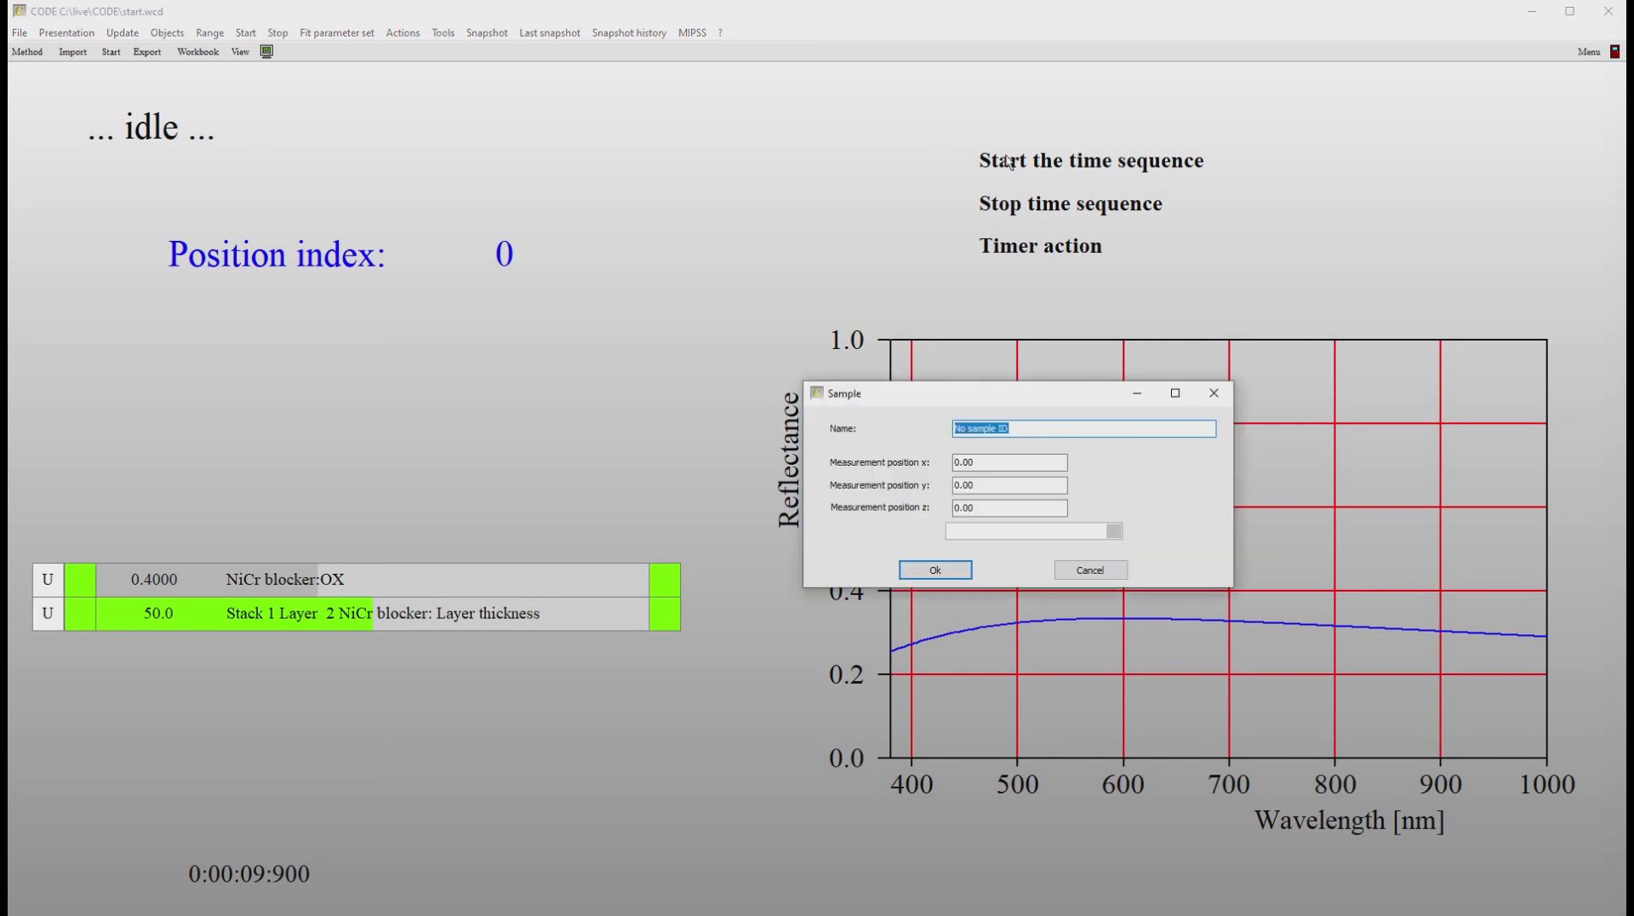
{"action": "type", "text": "test"}
{"action": "key", "text": "Return"}
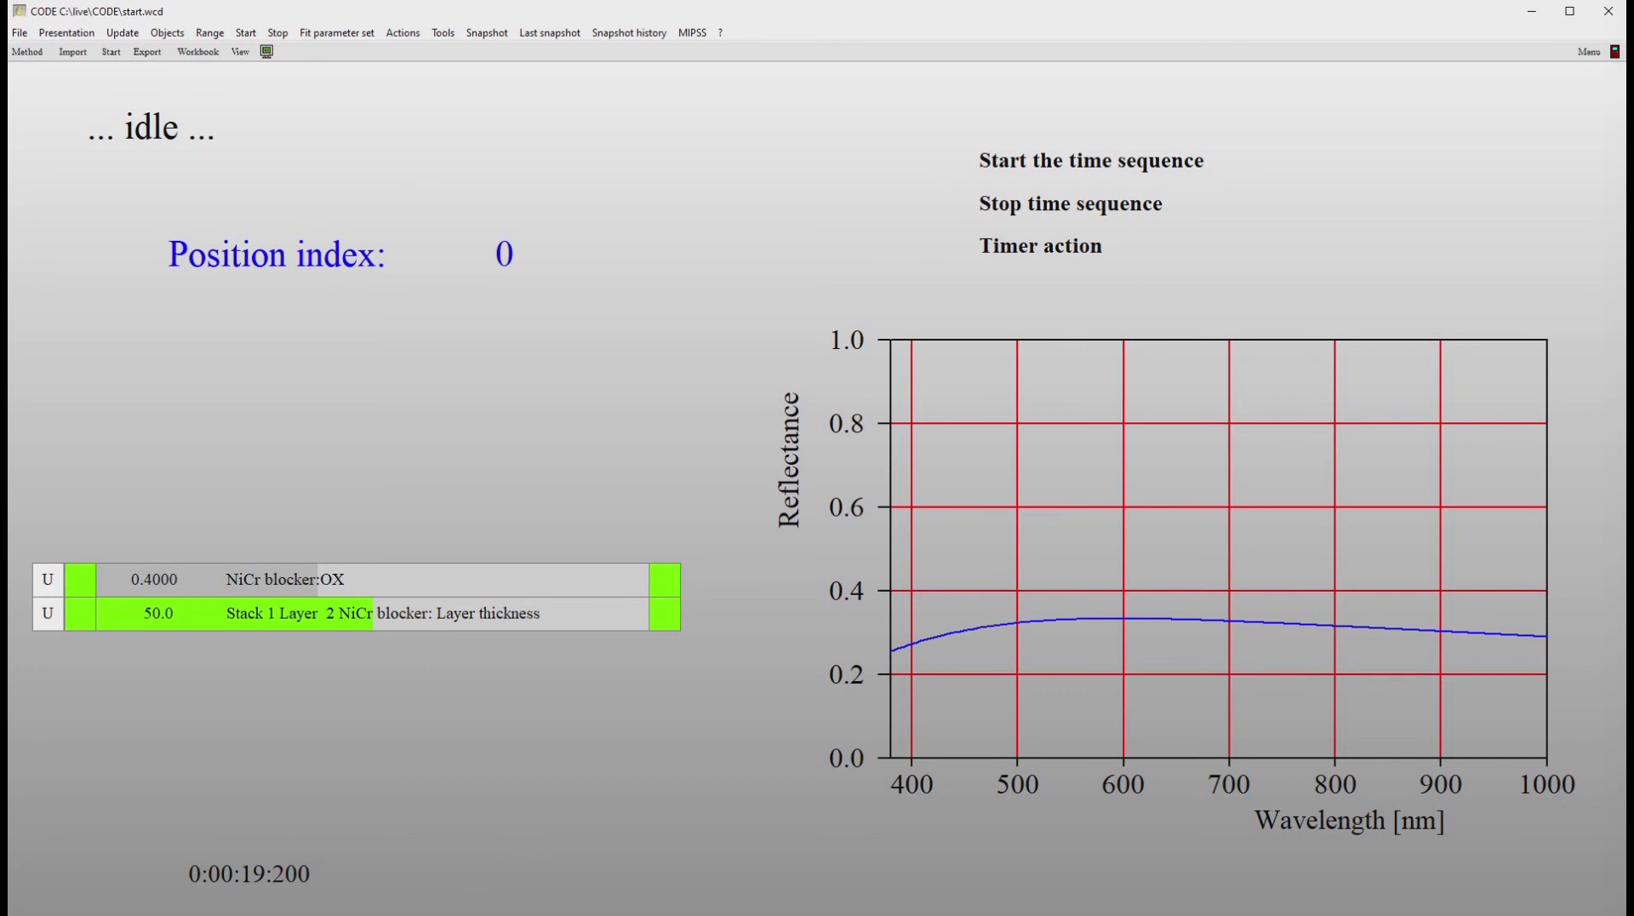
Step: Open the exported test spectrum CSV from temp_spec in WordPad to inspect its contents, and close it along with File Explorer
{"action": "mouse_move", "coordinate": [415, 915]}
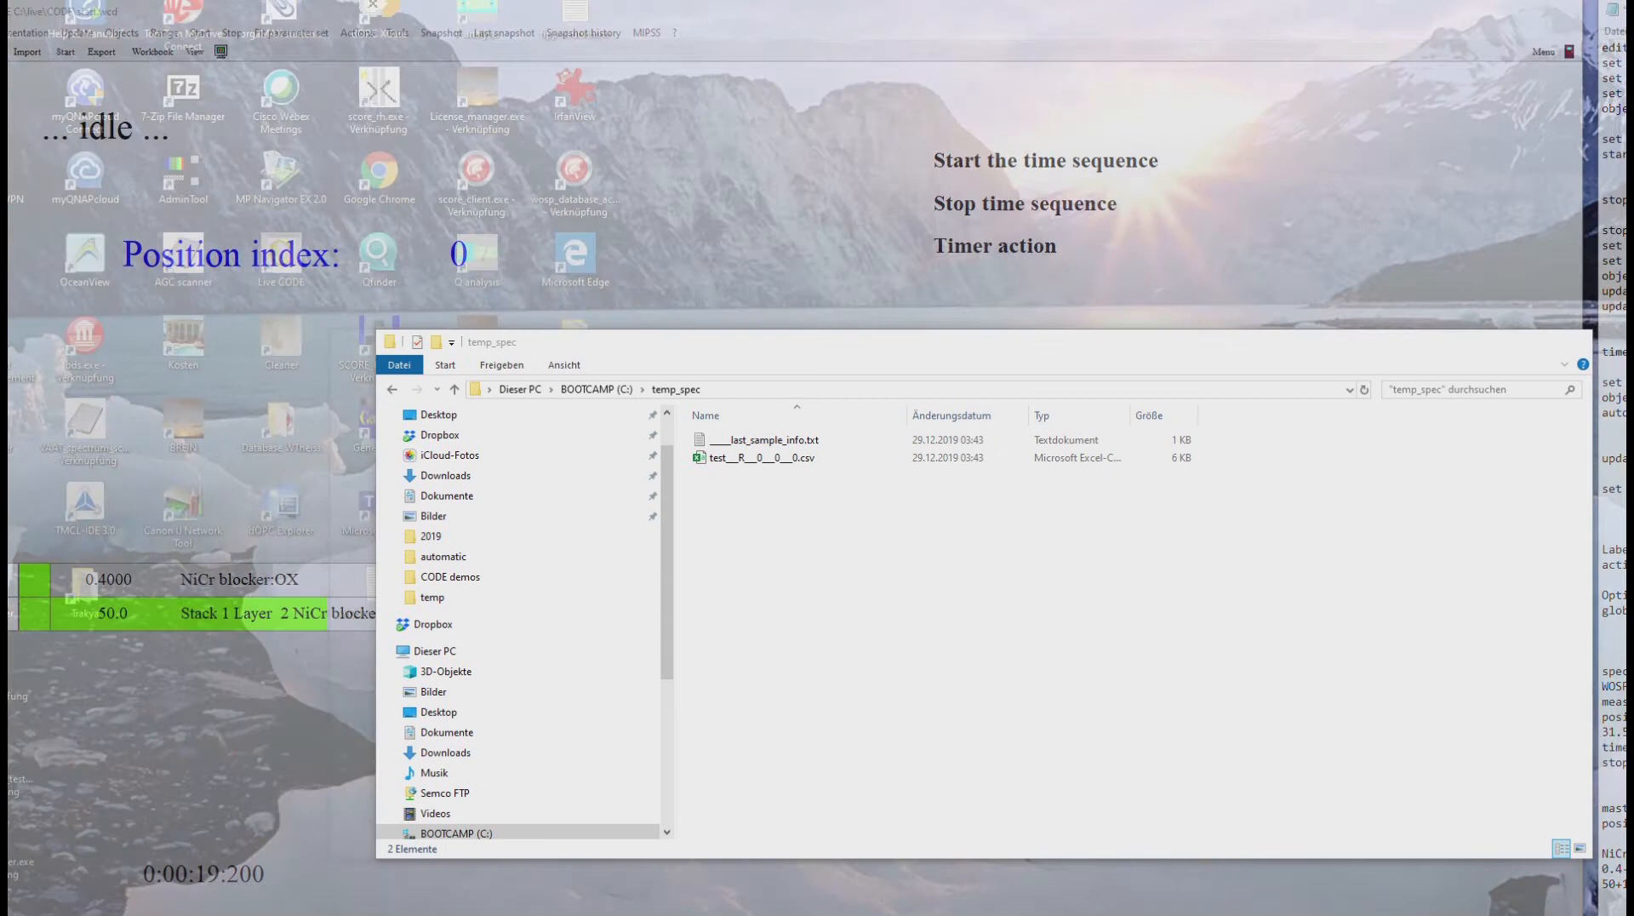
{"action": "left_click", "coordinate": [415, 889]}
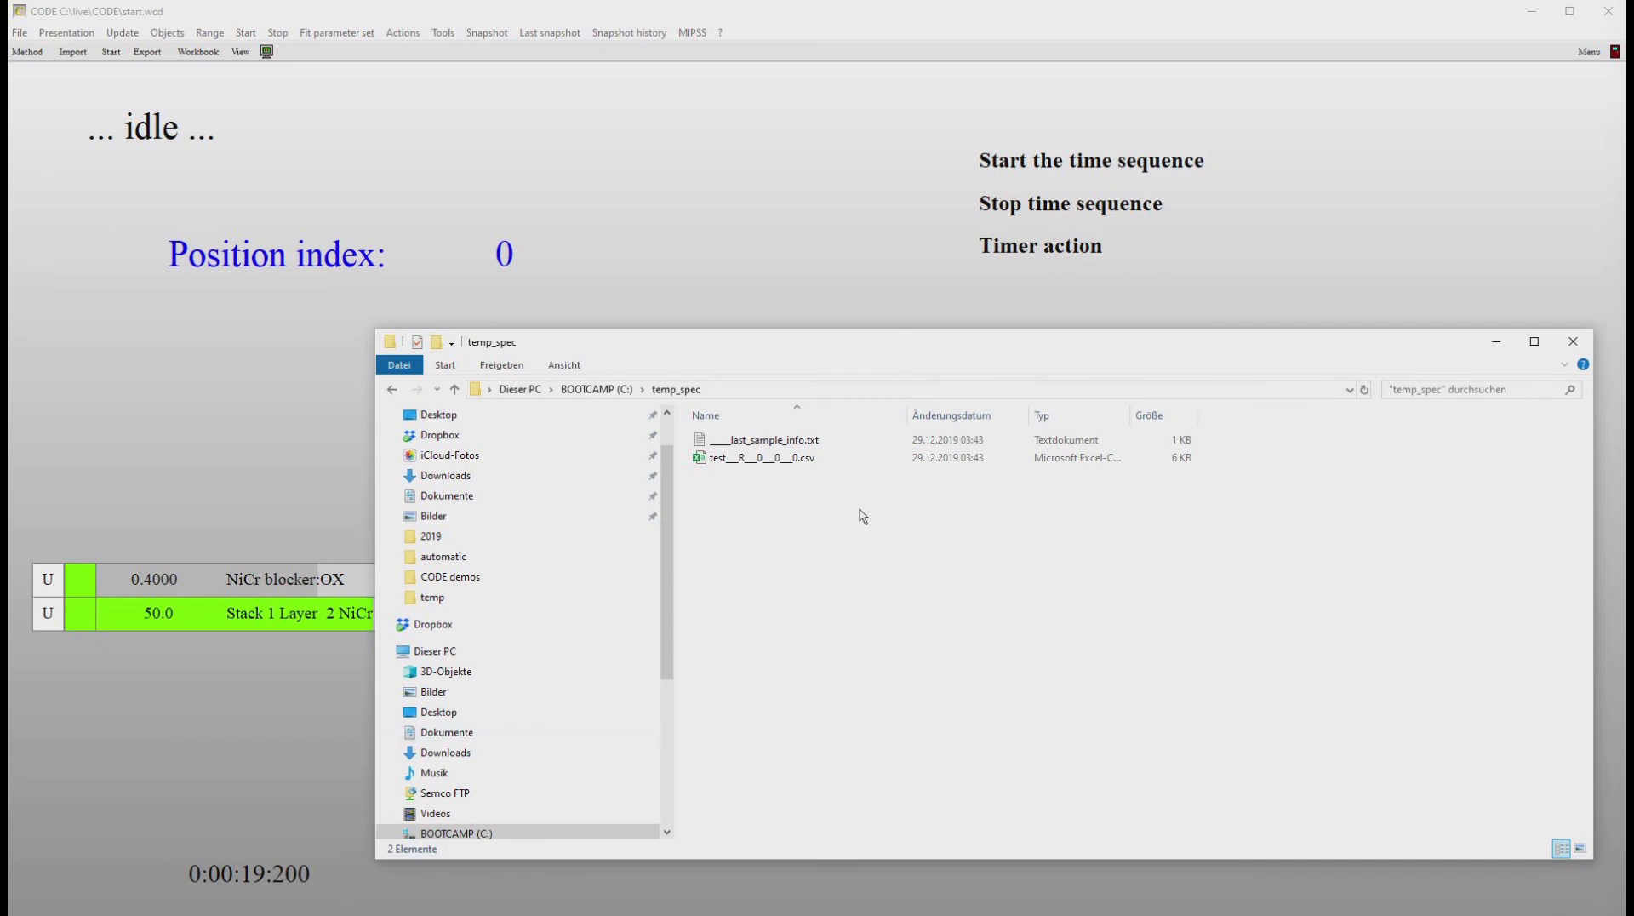
{"action": "right_click", "coordinate": [776, 463]}
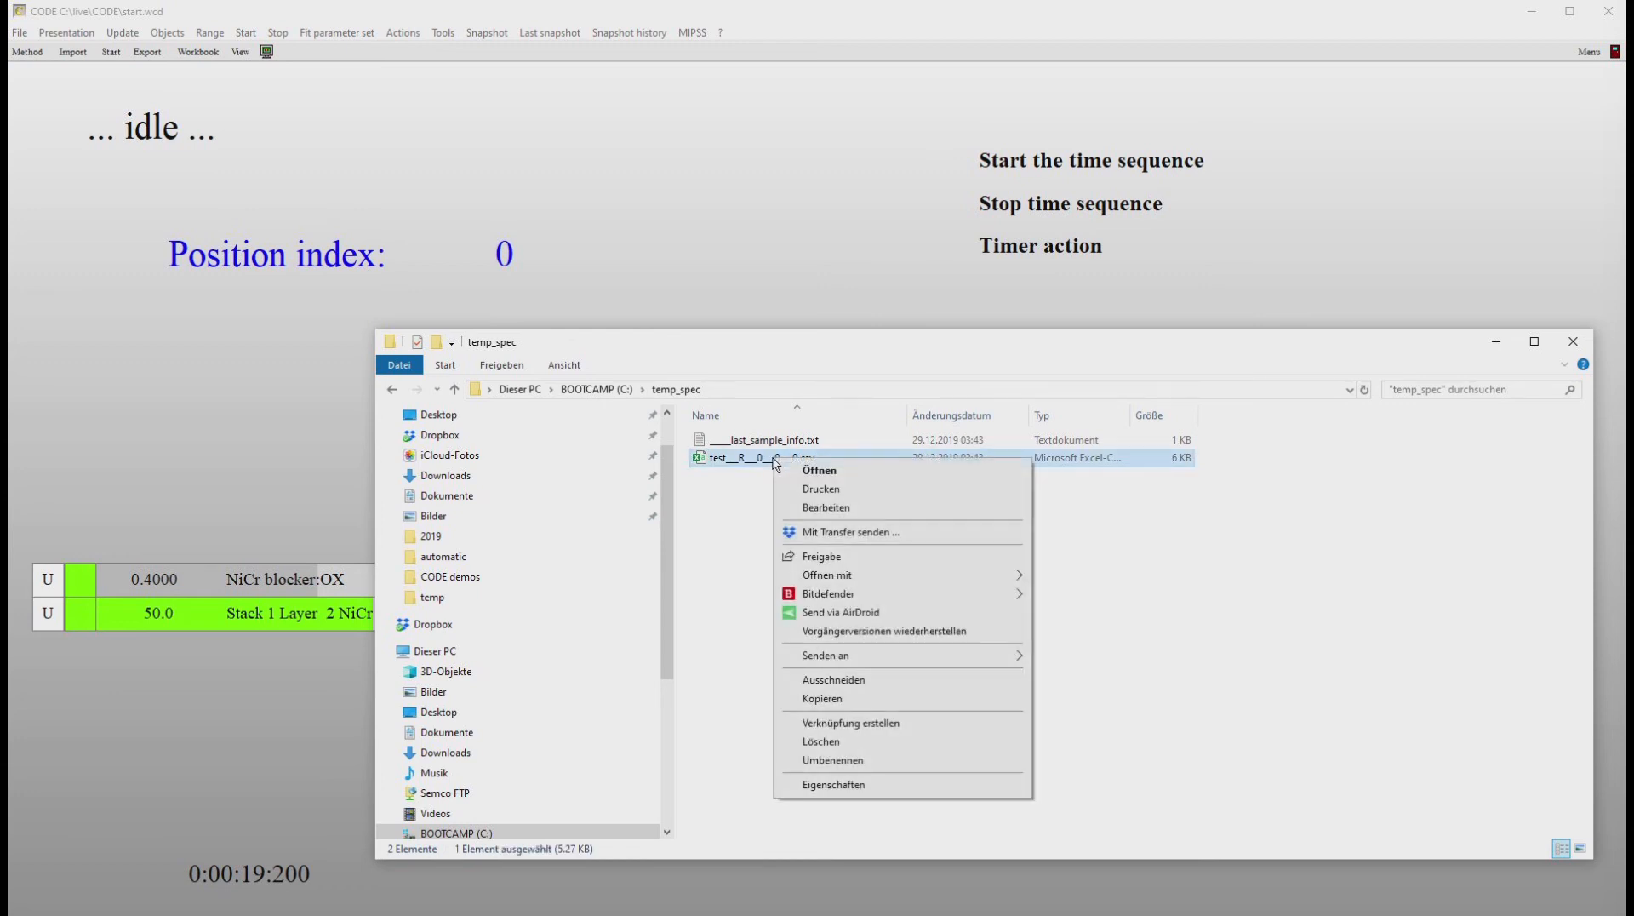
{"action": "mouse_move", "coordinate": [838, 579]}
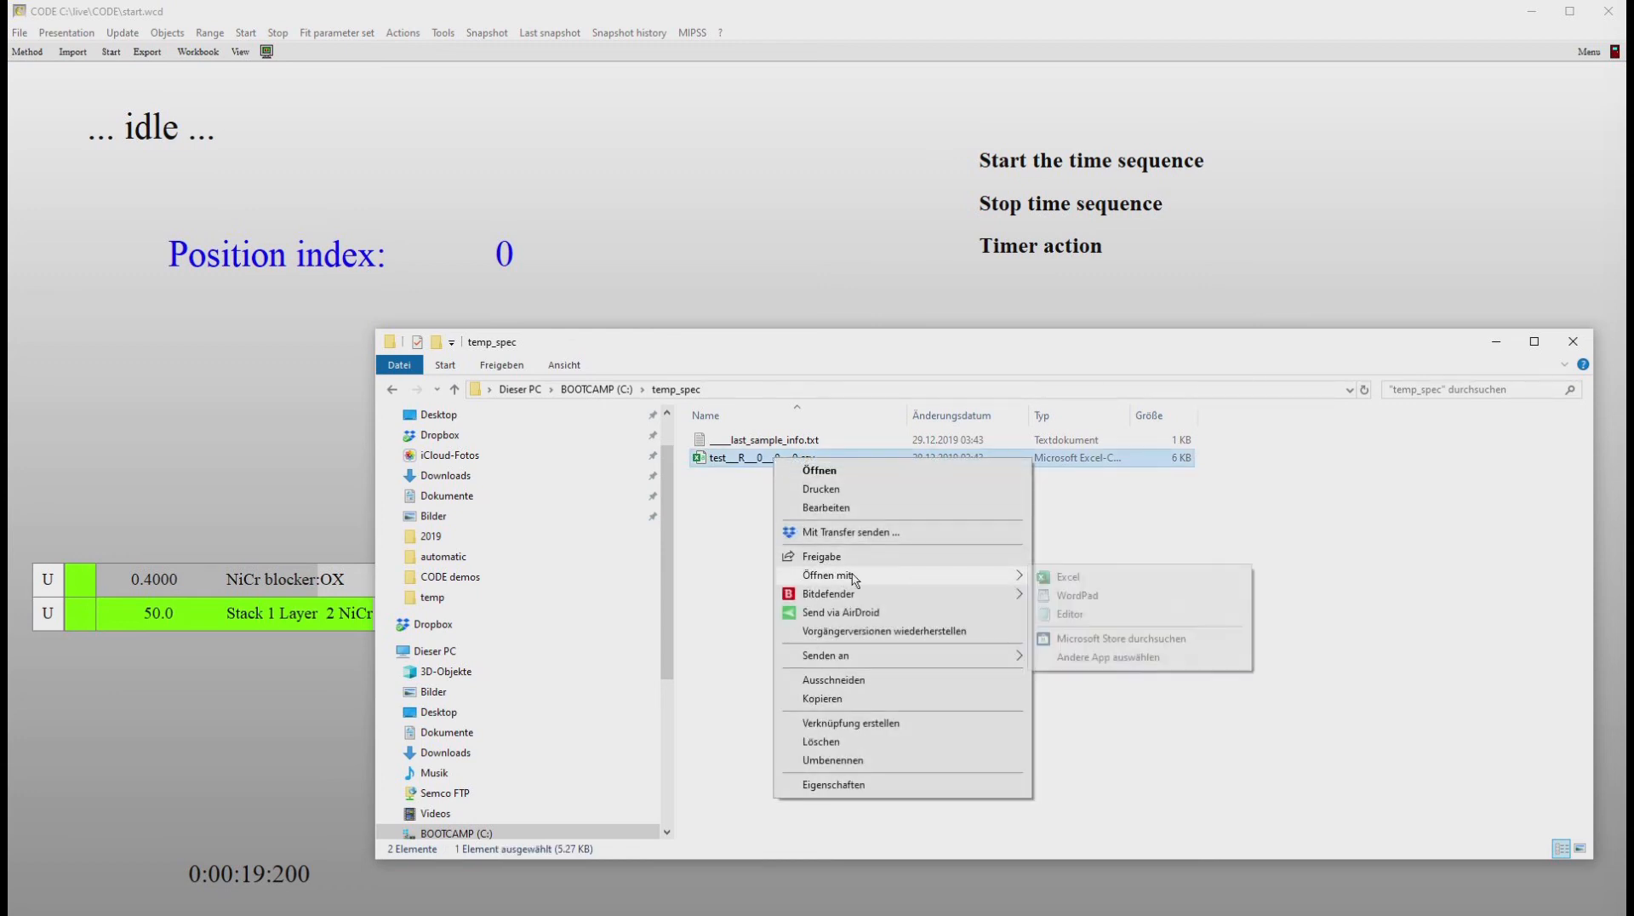
{"action": "left_click", "coordinate": [1077, 598]}
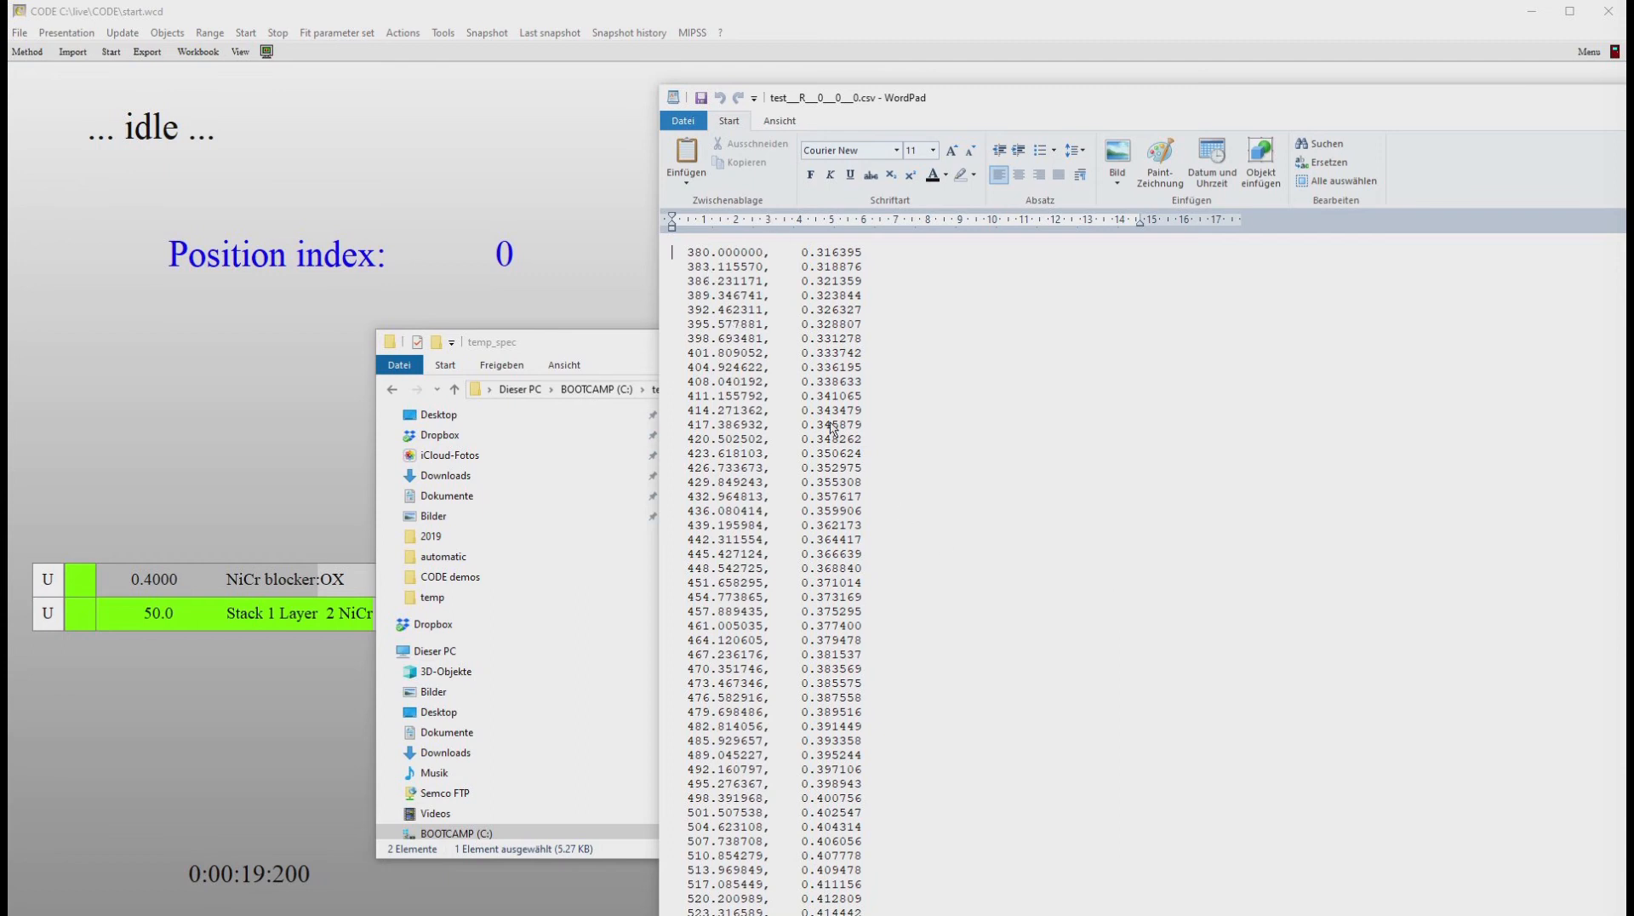
{"action": "left_click_drag", "start_coordinate": [1503, 109], "coordinate": [1007, 110]}
{"action": "left_click", "coordinate": [1410, 108]}
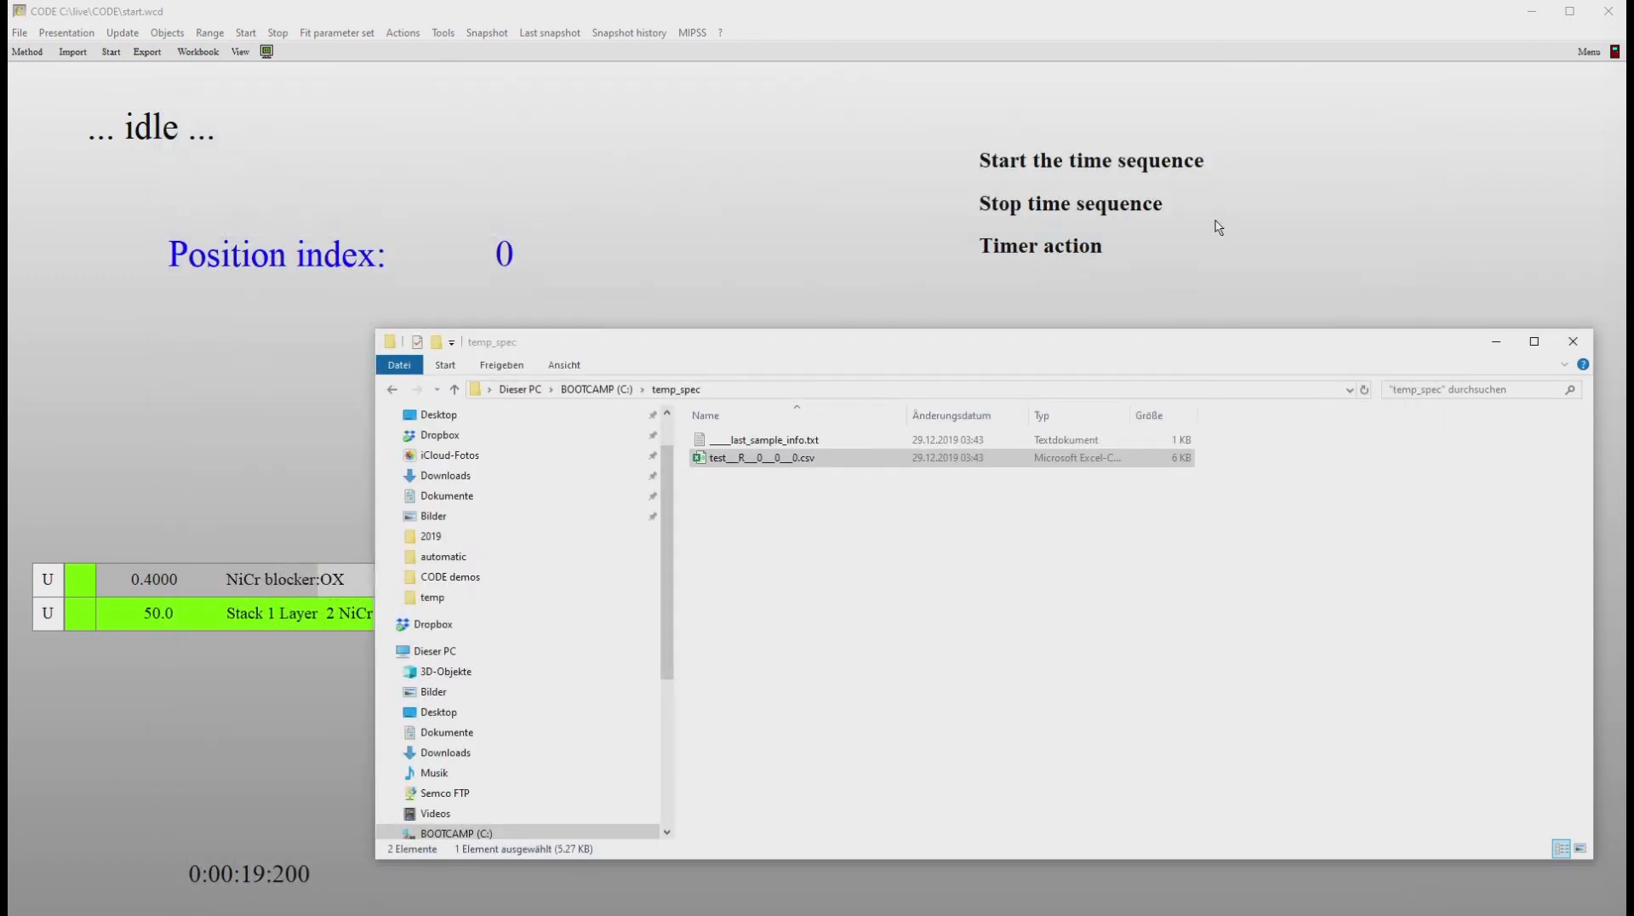
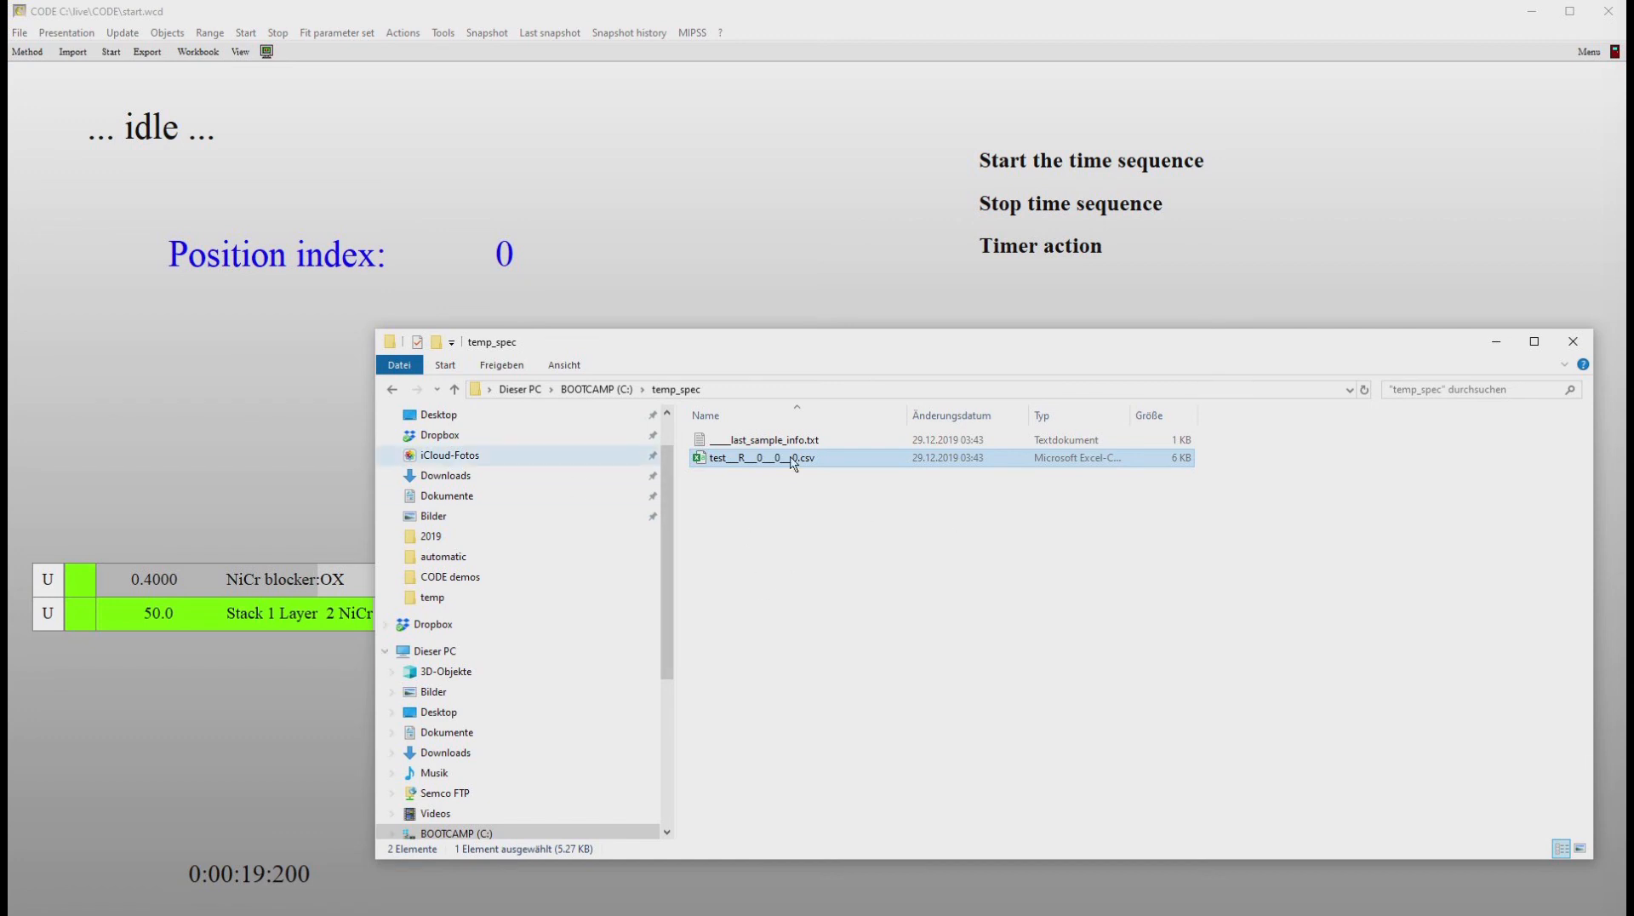
{"action": "left_click", "coordinate": [1574, 343]}
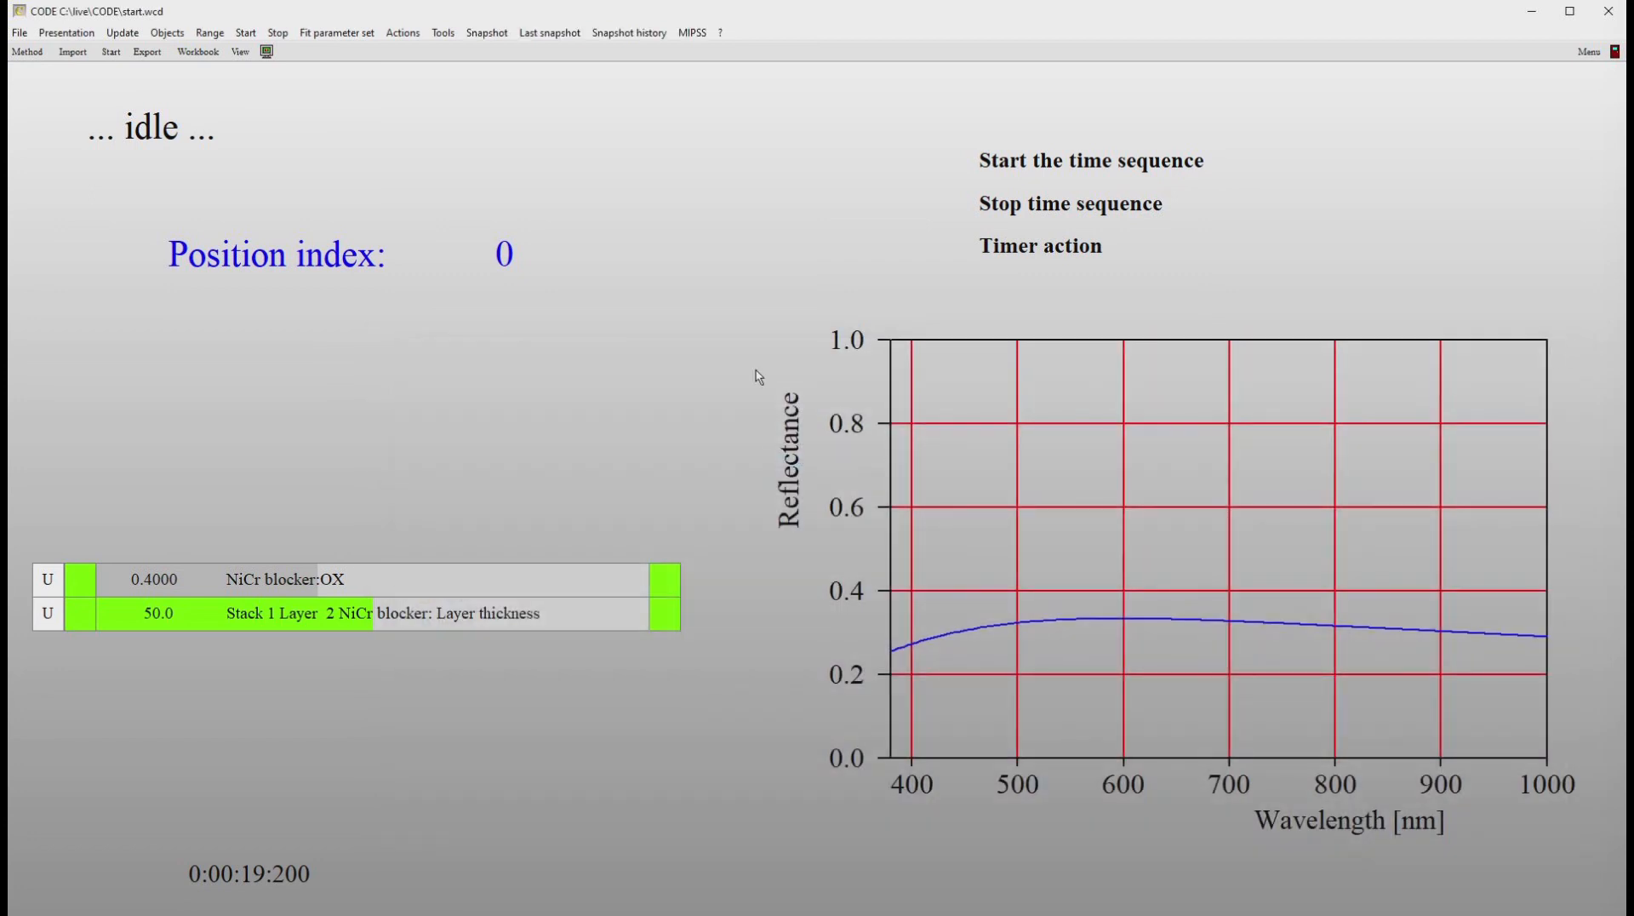
Step: In the start screen's object list, duplicate the Timer event script and name the copy "update traverse position"
{"action": "right_click", "coordinate": [756, 370]}
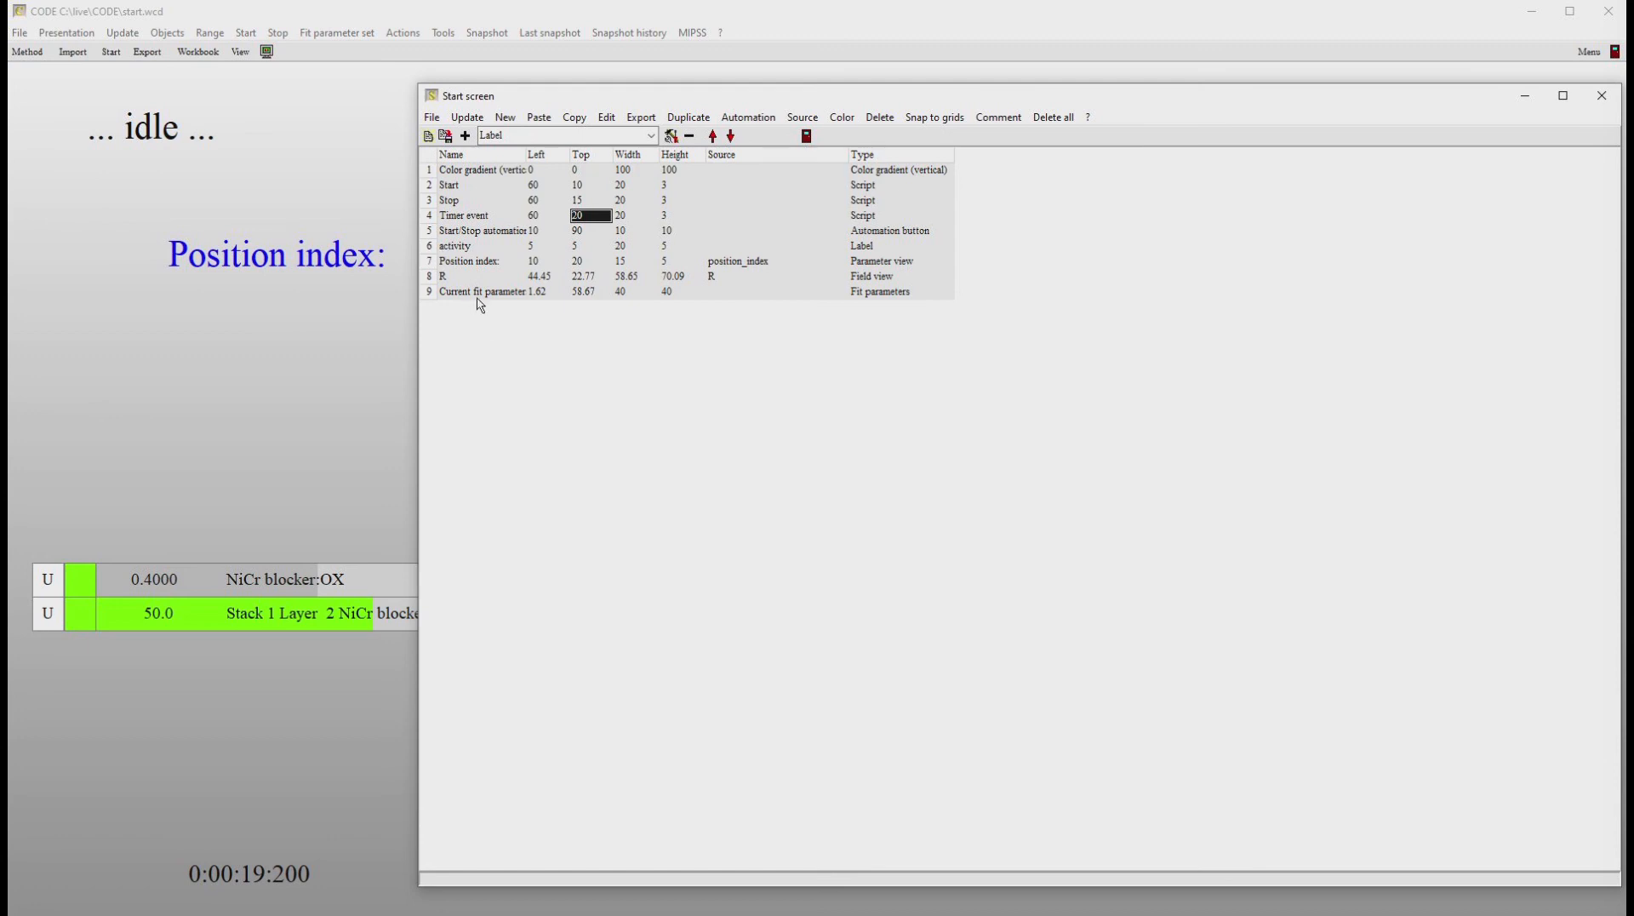
{"action": "left_click", "coordinate": [482, 222]}
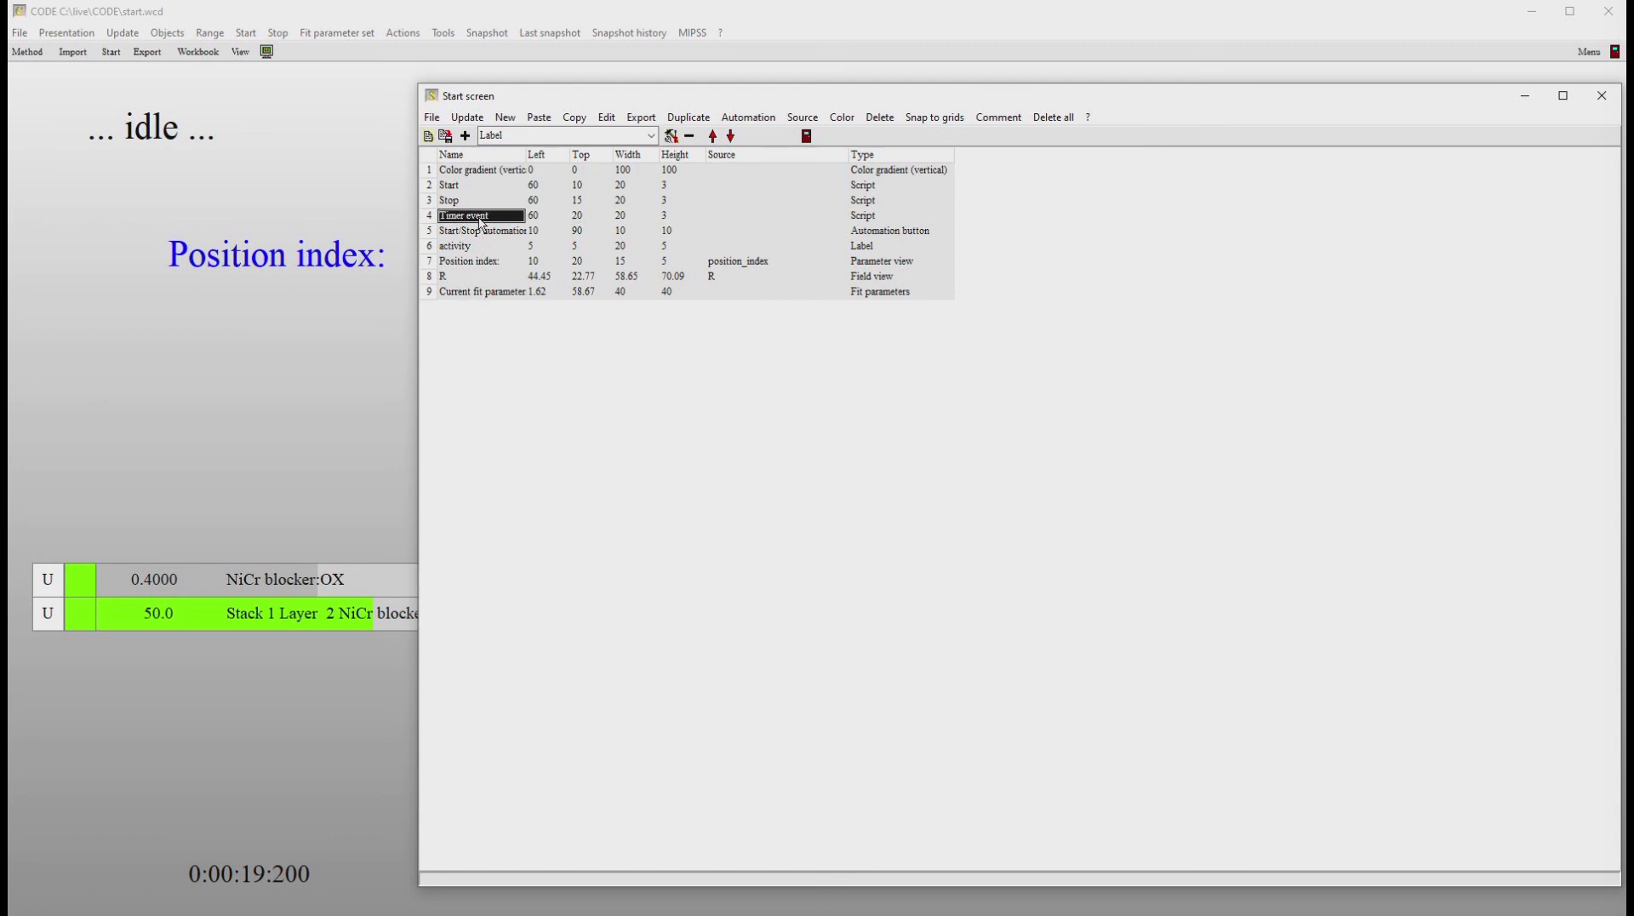
{"action": "left_click", "coordinate": [686, 123]}
{"action": "key", "text": "BackSpace"}
{"action": "key", "text": "BackSpace"}
{"action": "key", "text": "BackSpace"}
{"action": "key", "text": "BackSpace"}
{"action": "key", "text": "BackSpace"}
{"action": "key", "text": "BackSpace"}
{"action": "key", "text": "BackSpace"}
{"action": "key", "text": "BackSpace"}
{"action": "key", "text": "BackSpace"}
{"action": "key", "text": "BackSpace"}
{"action": "key", "text": "BackSpace"}
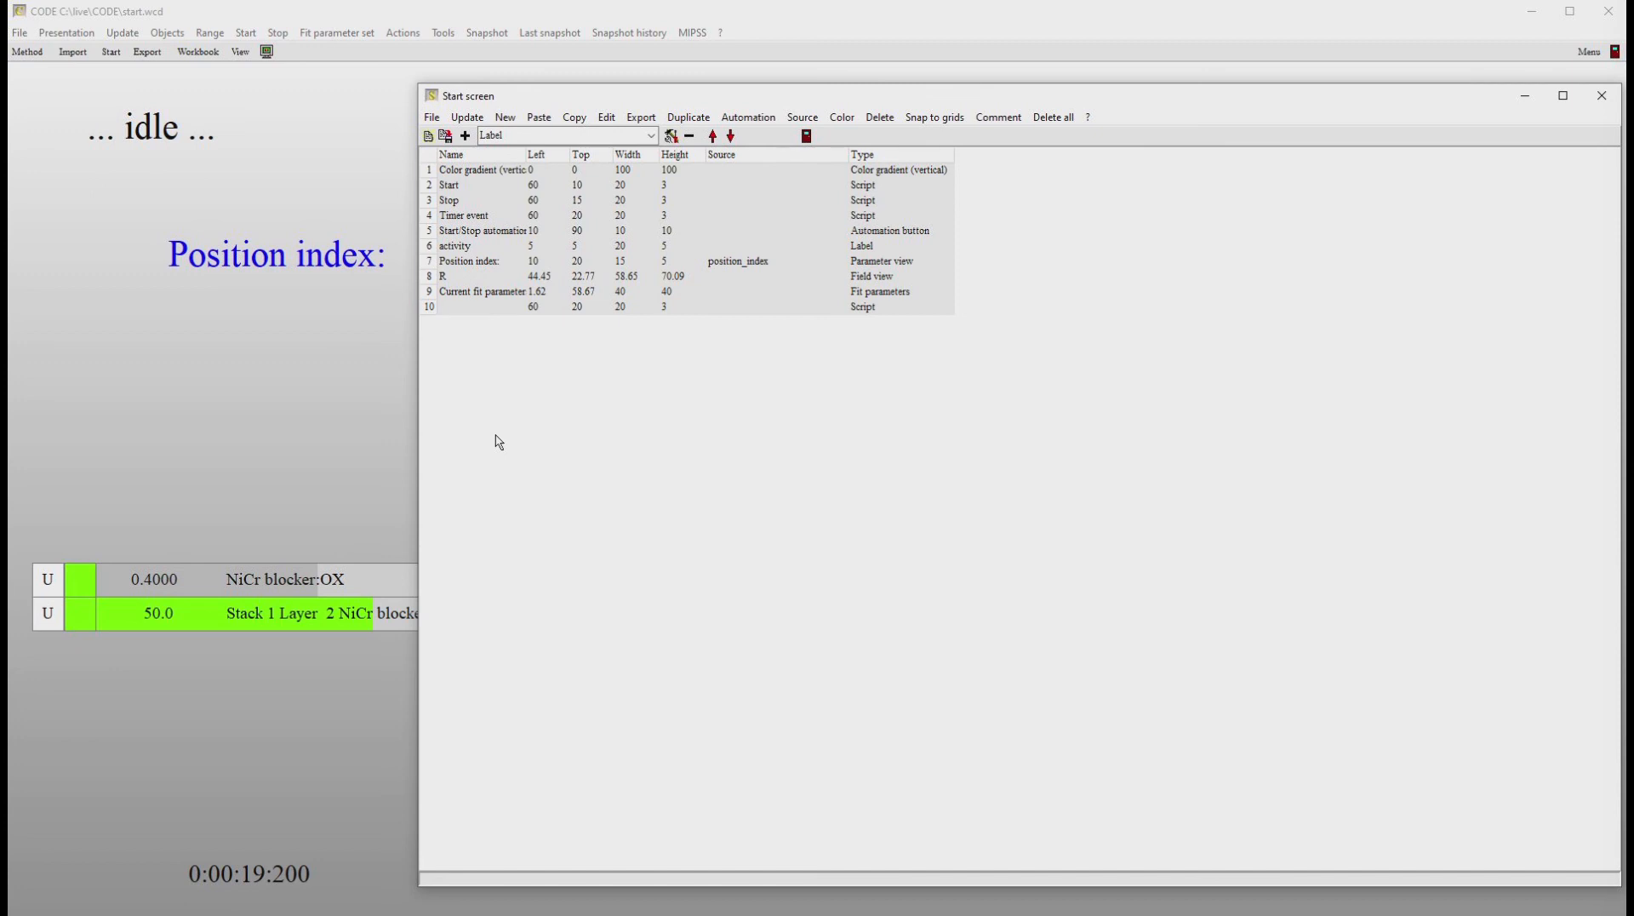
{"action": "type", "text": "up"}
{"action": "type", "text": "date"}
{"action": "type", "text": " traverse pos"}
{"action": "type", "text": "ition"}
{"action": "key", "text": "Return"}
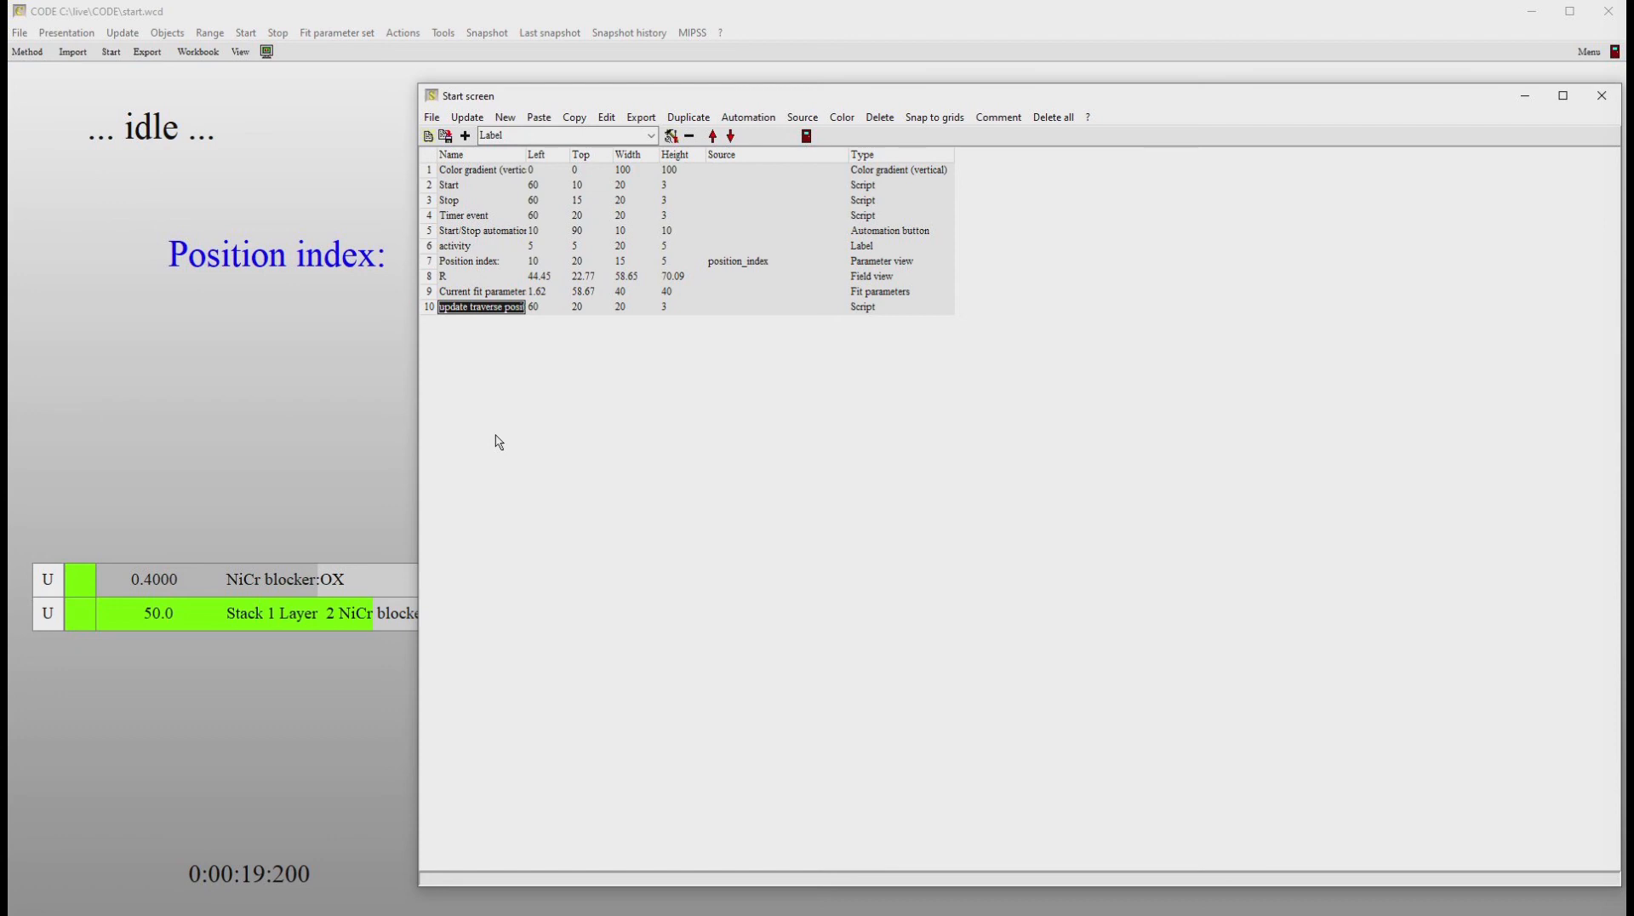
Step: Set the Top value of the update traverse position script to 25 and move it directly below Timer event in the list
{"action": "left_click", "coordinate": [580, 309]}
{"action": "type", "text": "25"}
{"action": "key", "text": "Return"}
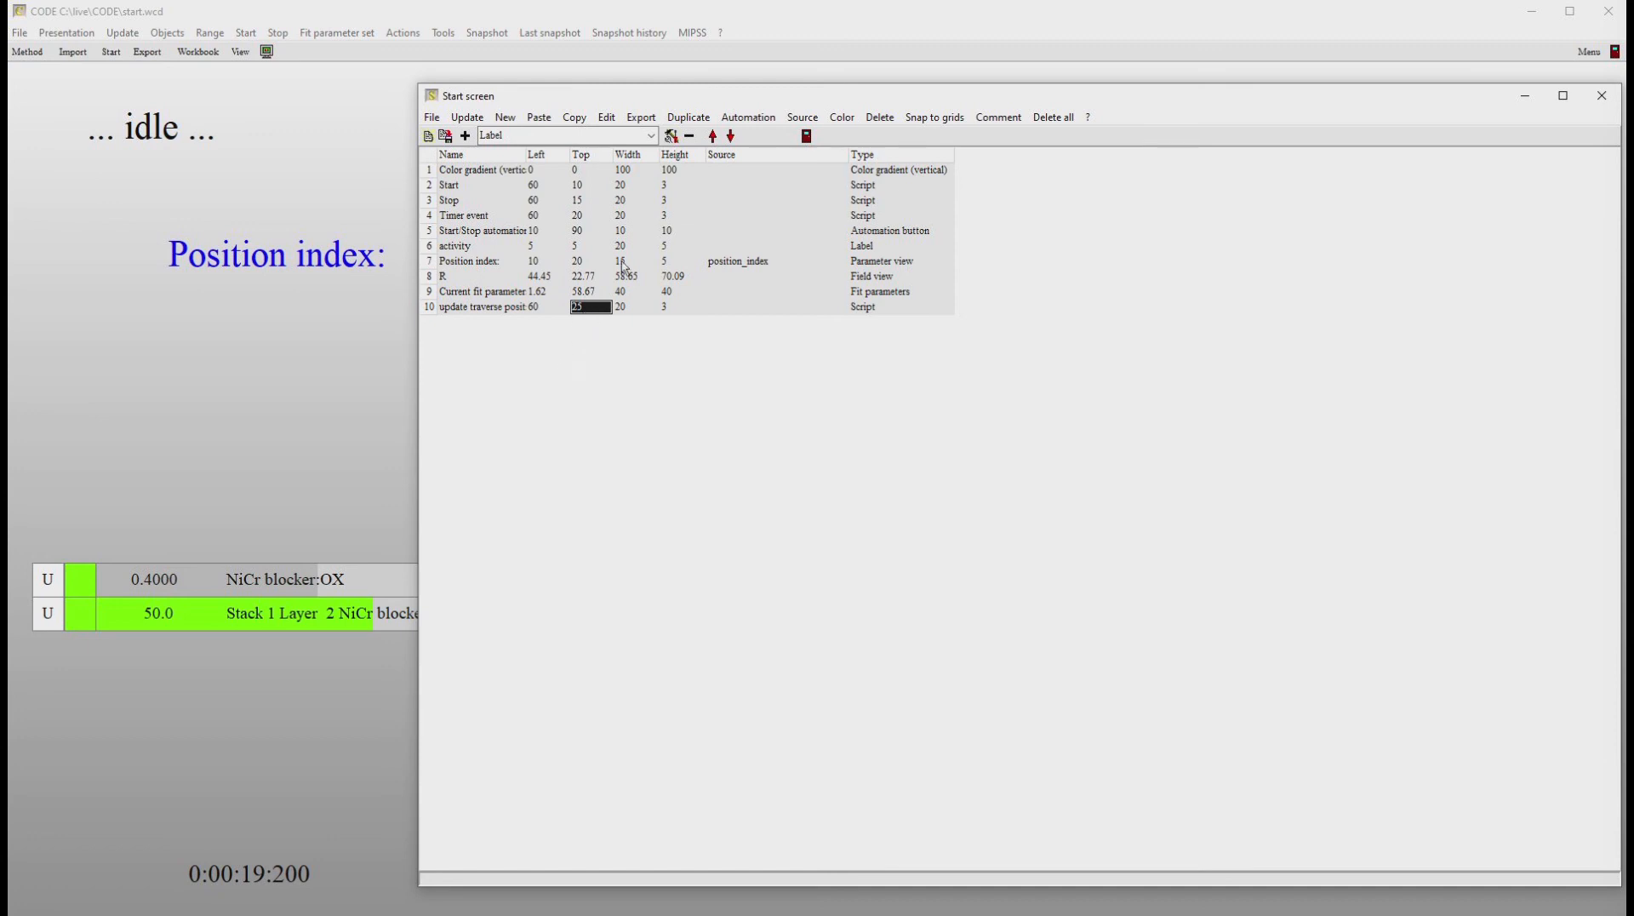
{"action": "left_click", "coordinate": [713, 136]}
{"action": "left_click", "coordinate": [713, 136]}
{"action": "left_click", "coordinate": [714, 136]}
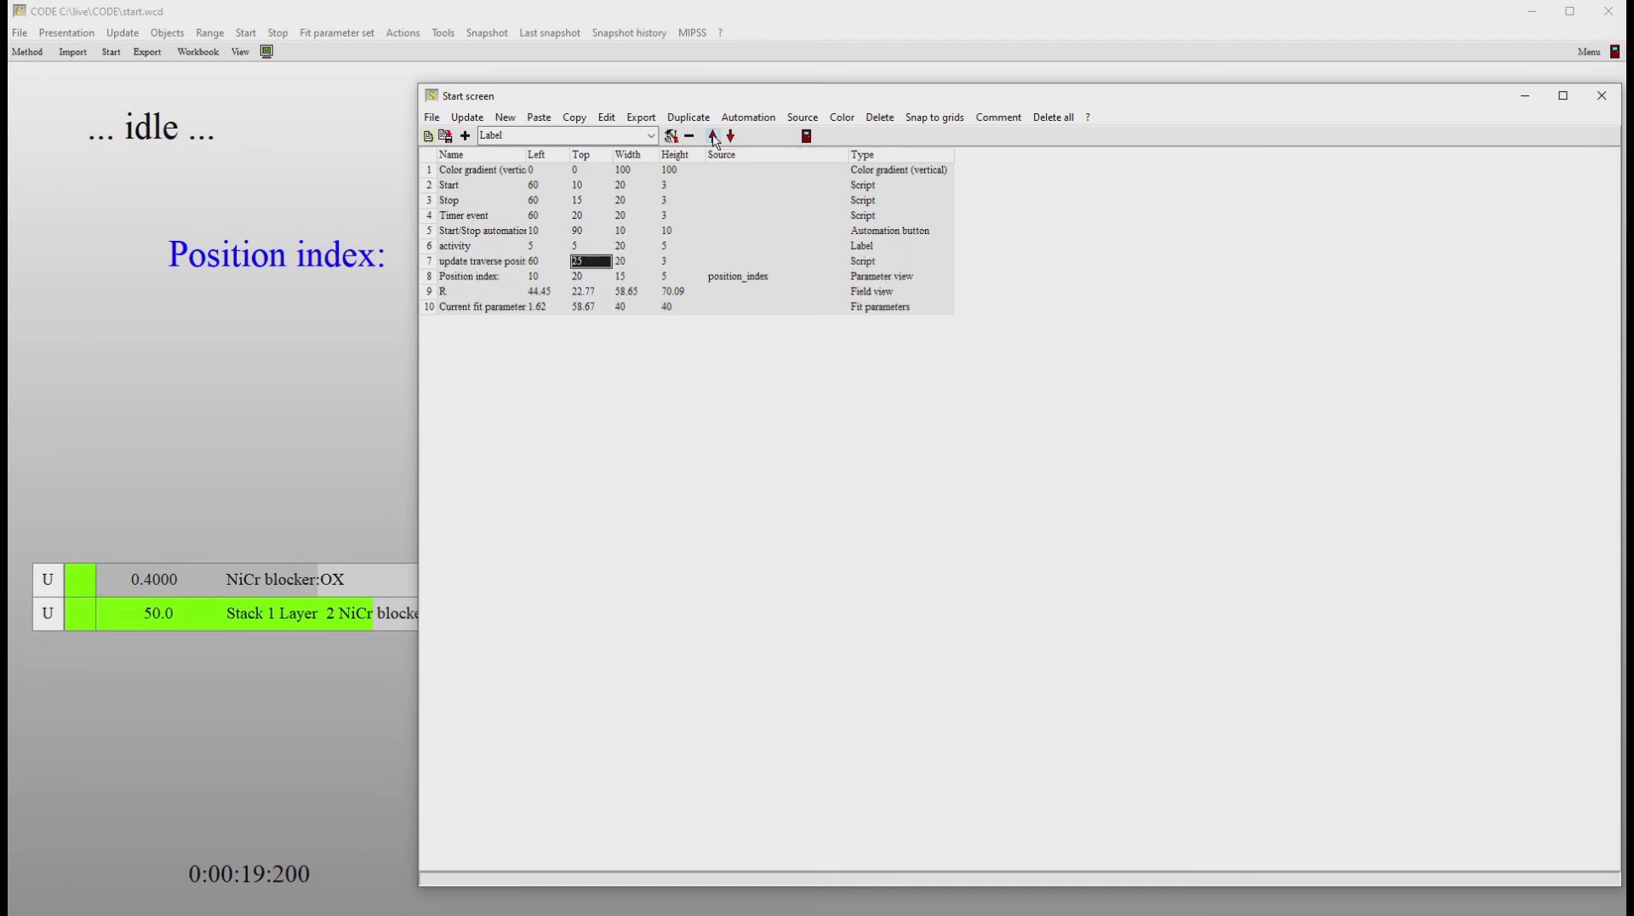
{"action": "left_click", "coordinate": [714, 136]}
{"action": "left_click", "coordinate": [713, 136]}
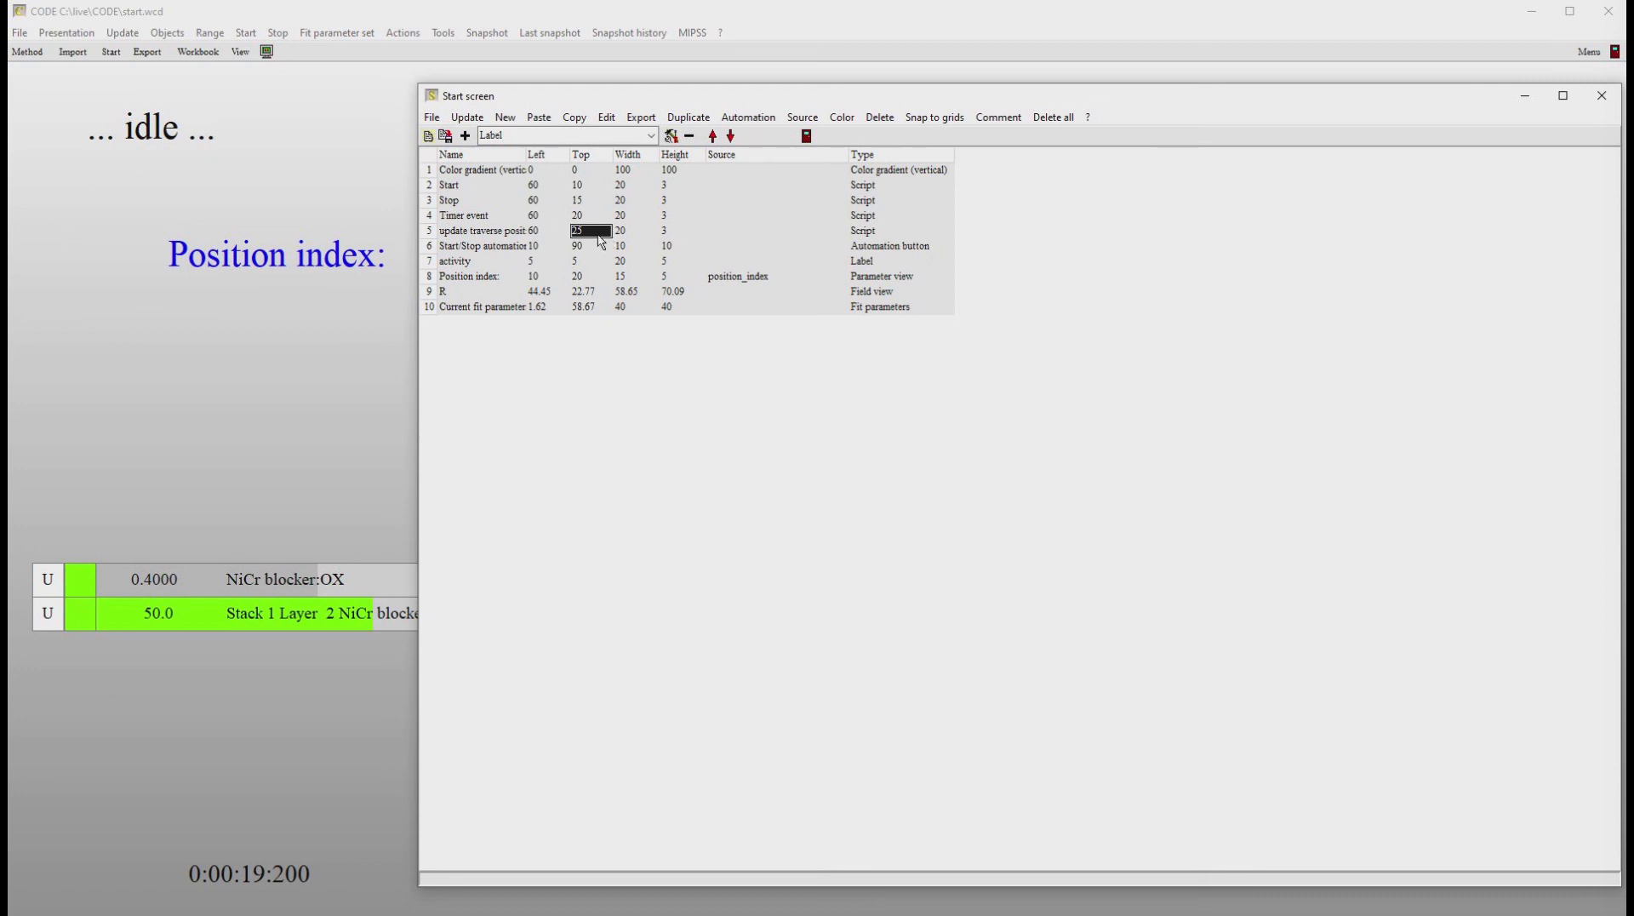
Step: Open the update traverse position script and change its description to "Compute traverse position"
{"action": "double_click", "coordinate": [594, 237]}
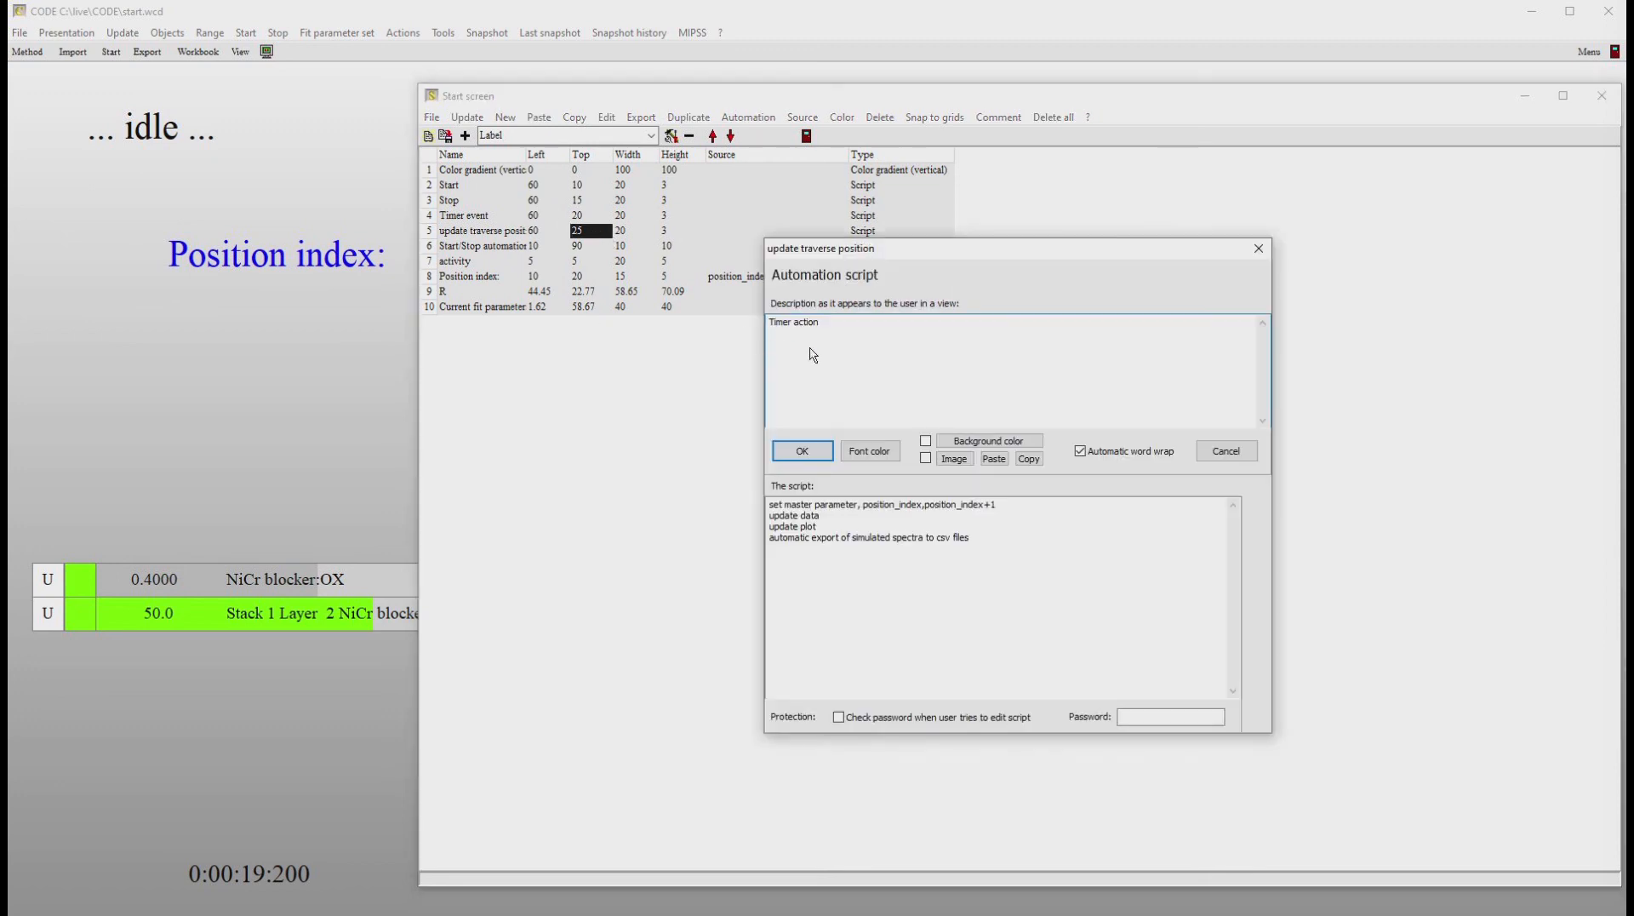
{"action": "left_click_drag", "start_coordinate": [824, 326], "coordinate": [721, 326]}
{"action": "type", "text": "Compute traverse position"}
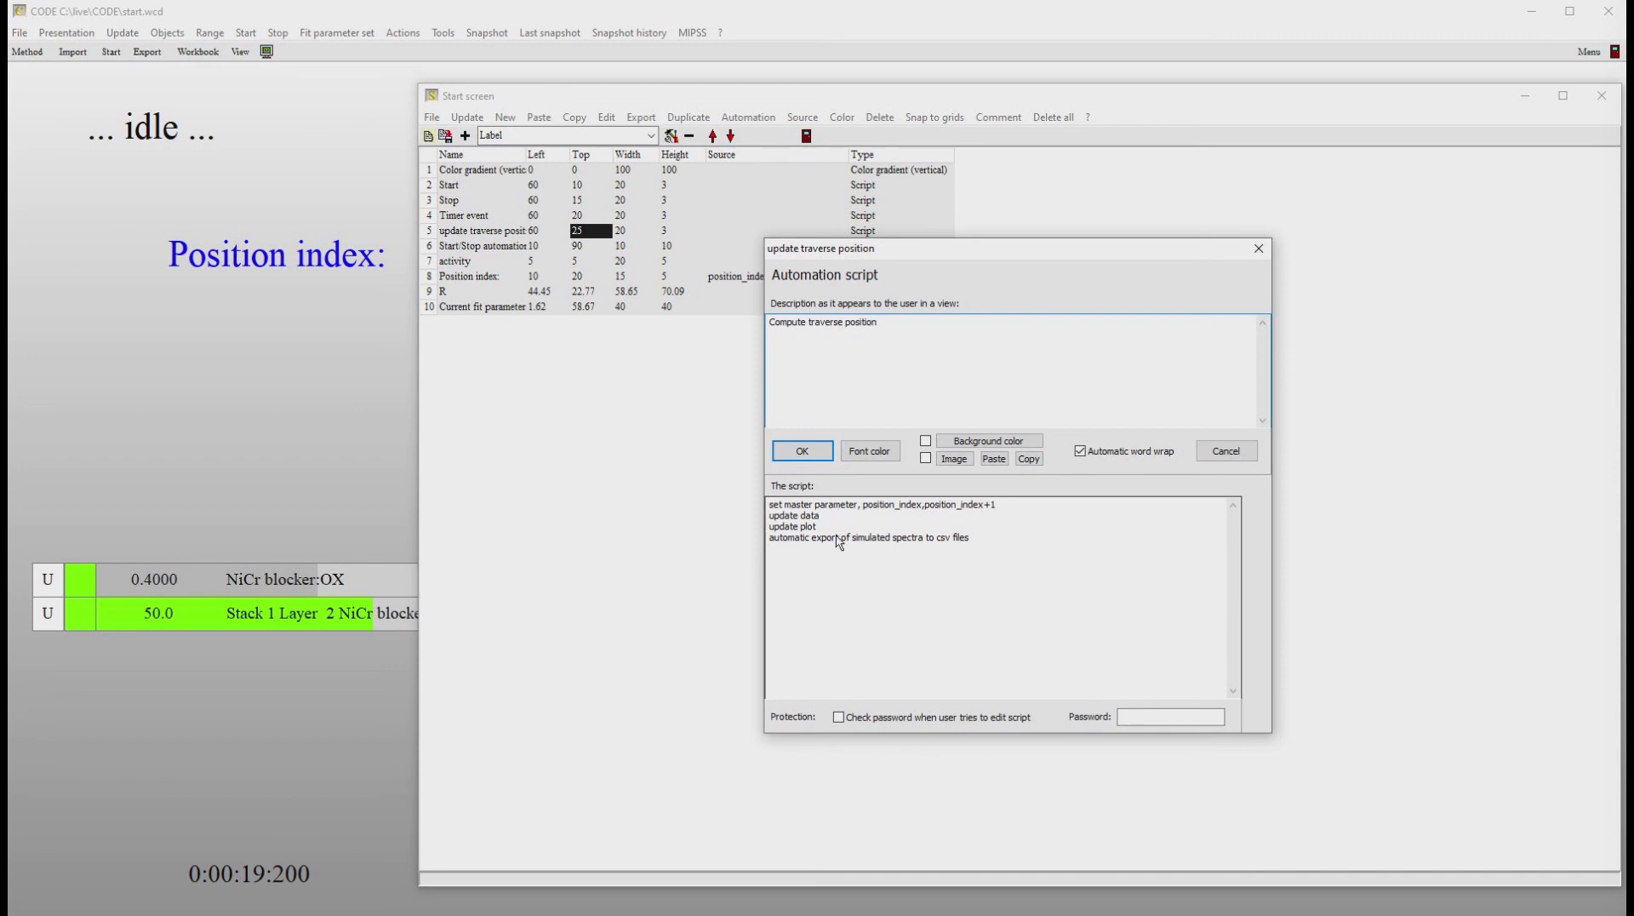
Step: Replace the script's commands with "set sample position y,50+100*position_index" and confirm the script
{"action": "left_click_drag", "start_coordinate": [971, 538], "coordinate": [758, 511]}
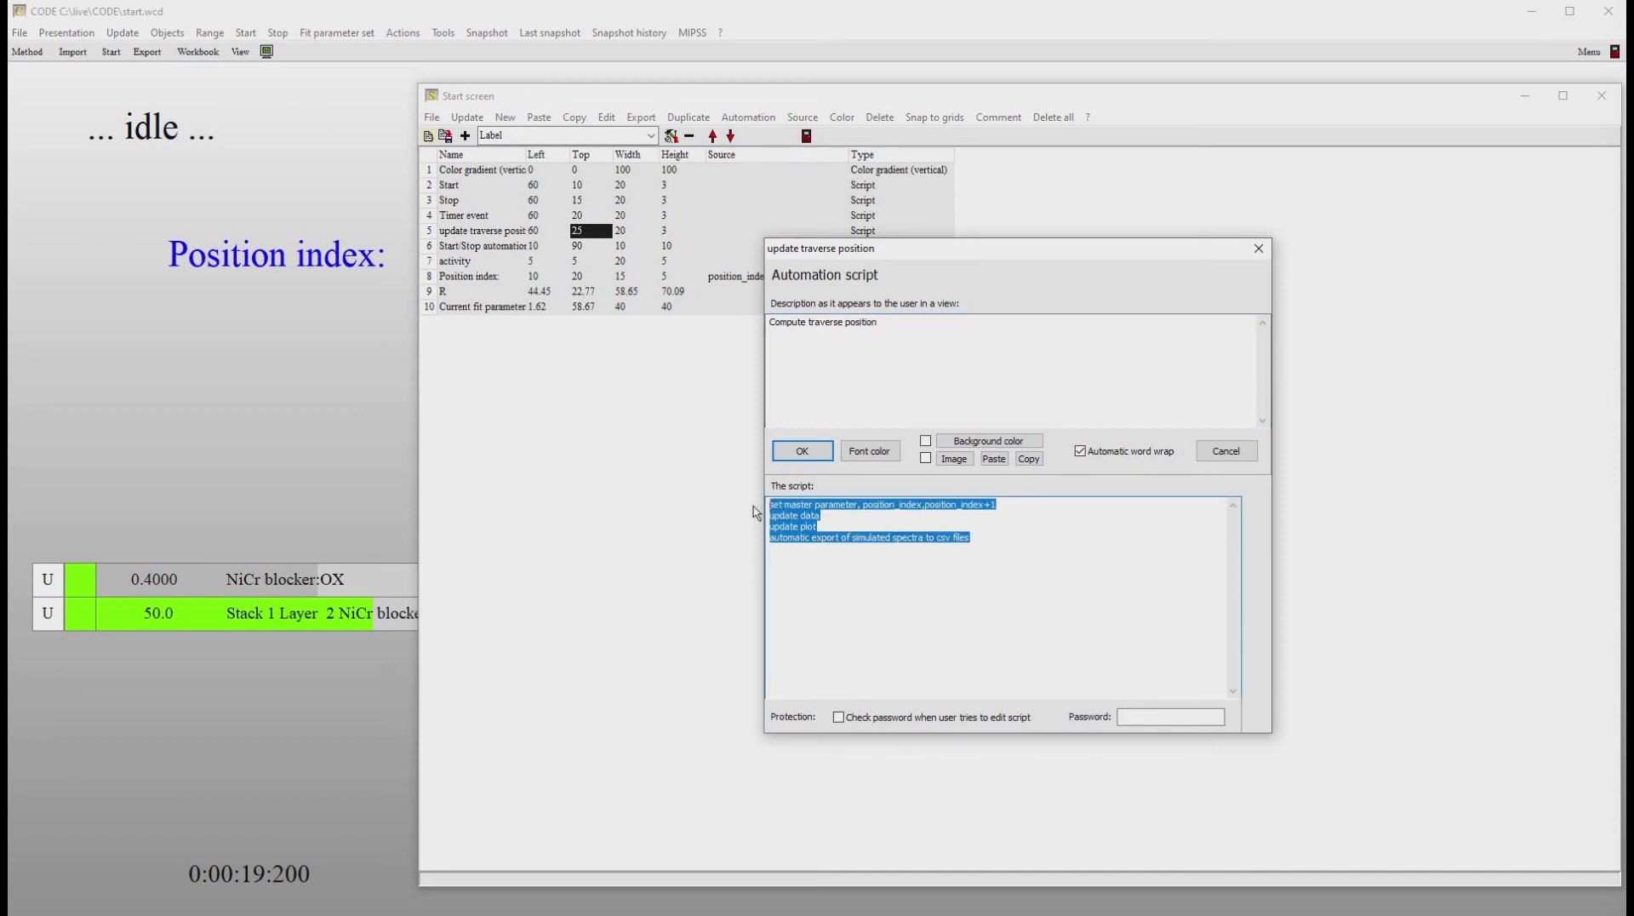
{"action": "key", "text": "Delete"}
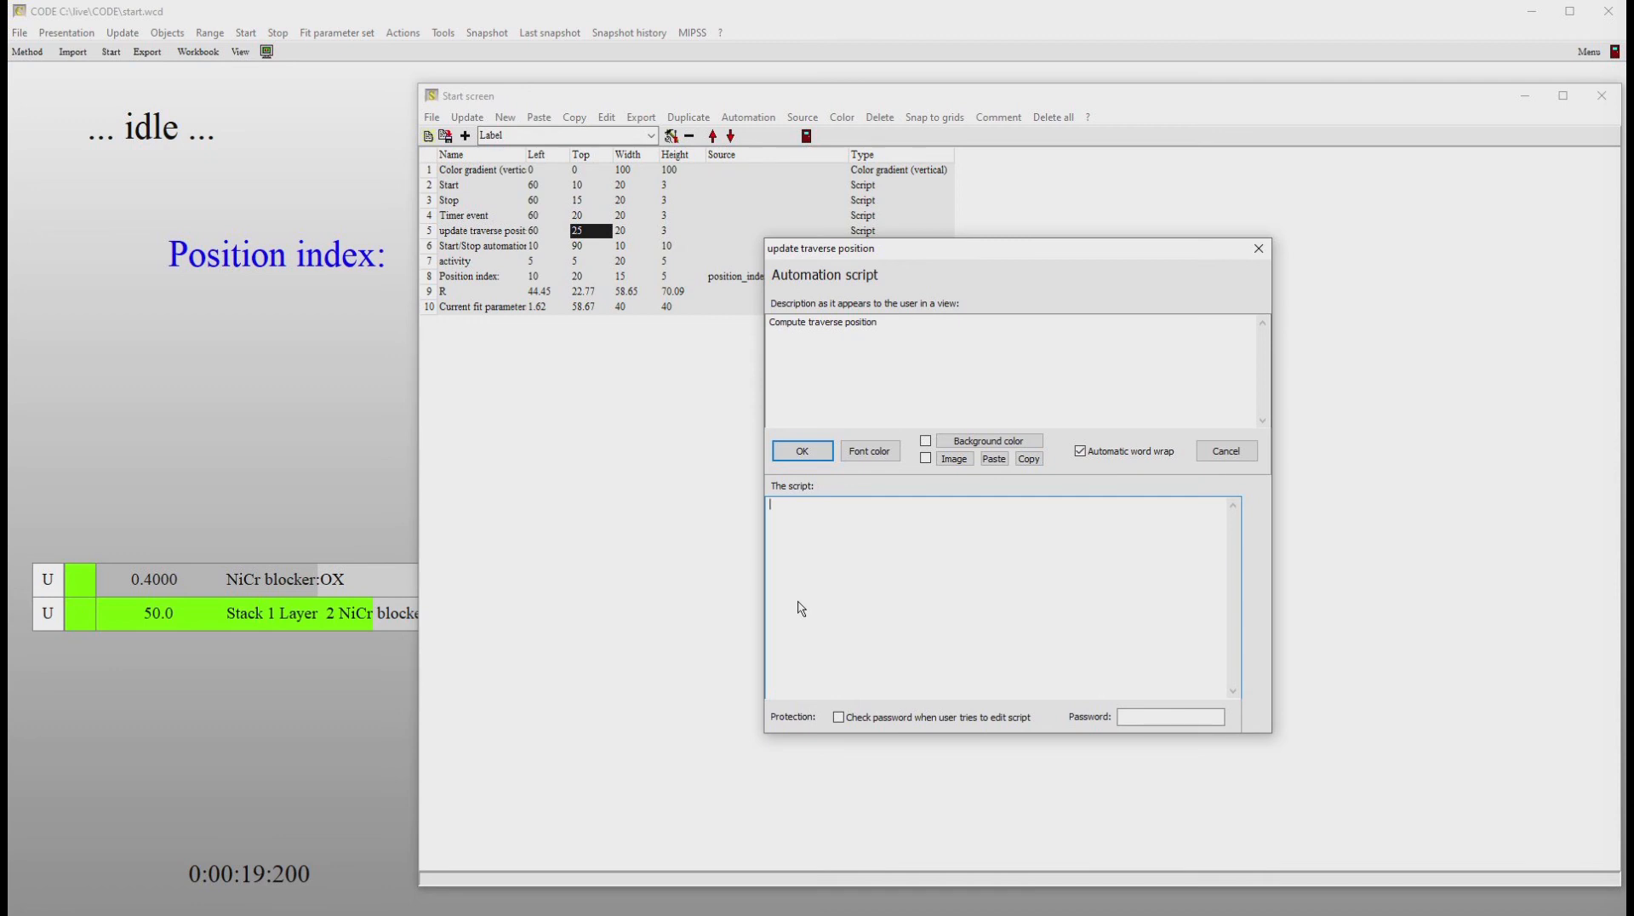
{"action": "type", "text": "set sample position y,50+100"}
{"action": "type", "text": "*position_index"}
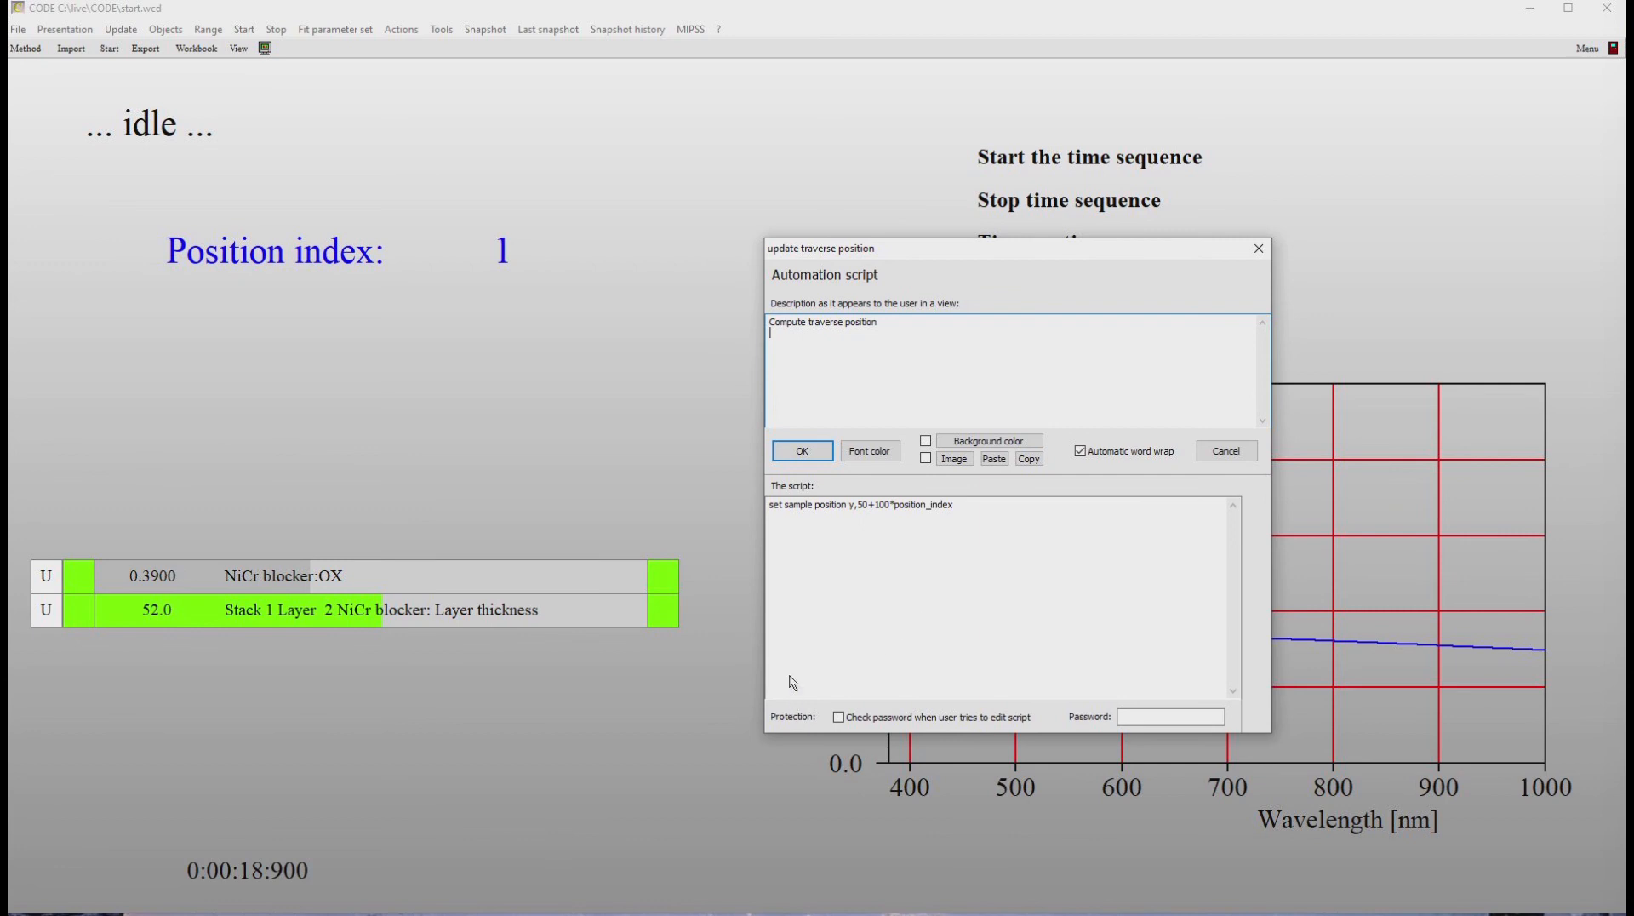
{"action": "left_click", "coordinate": [810, 454]}
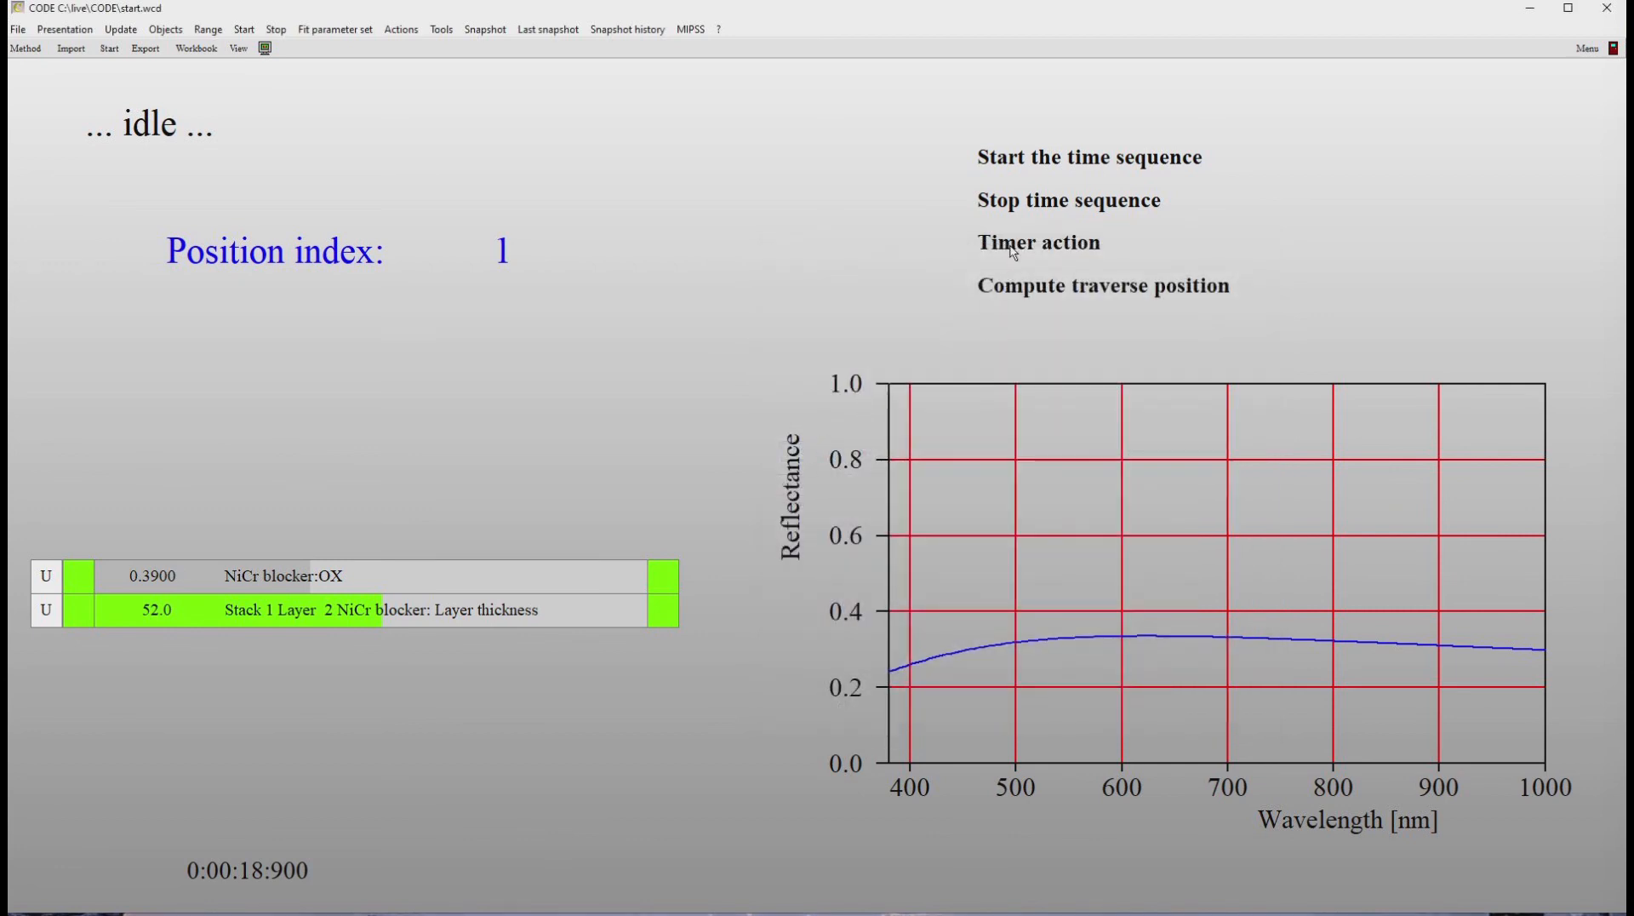
Step: Add "object command,update traverse position,execute" as the Timer event script's second line and confirm the script
{"action": "double_click", "coordinate": [1014, 248]}
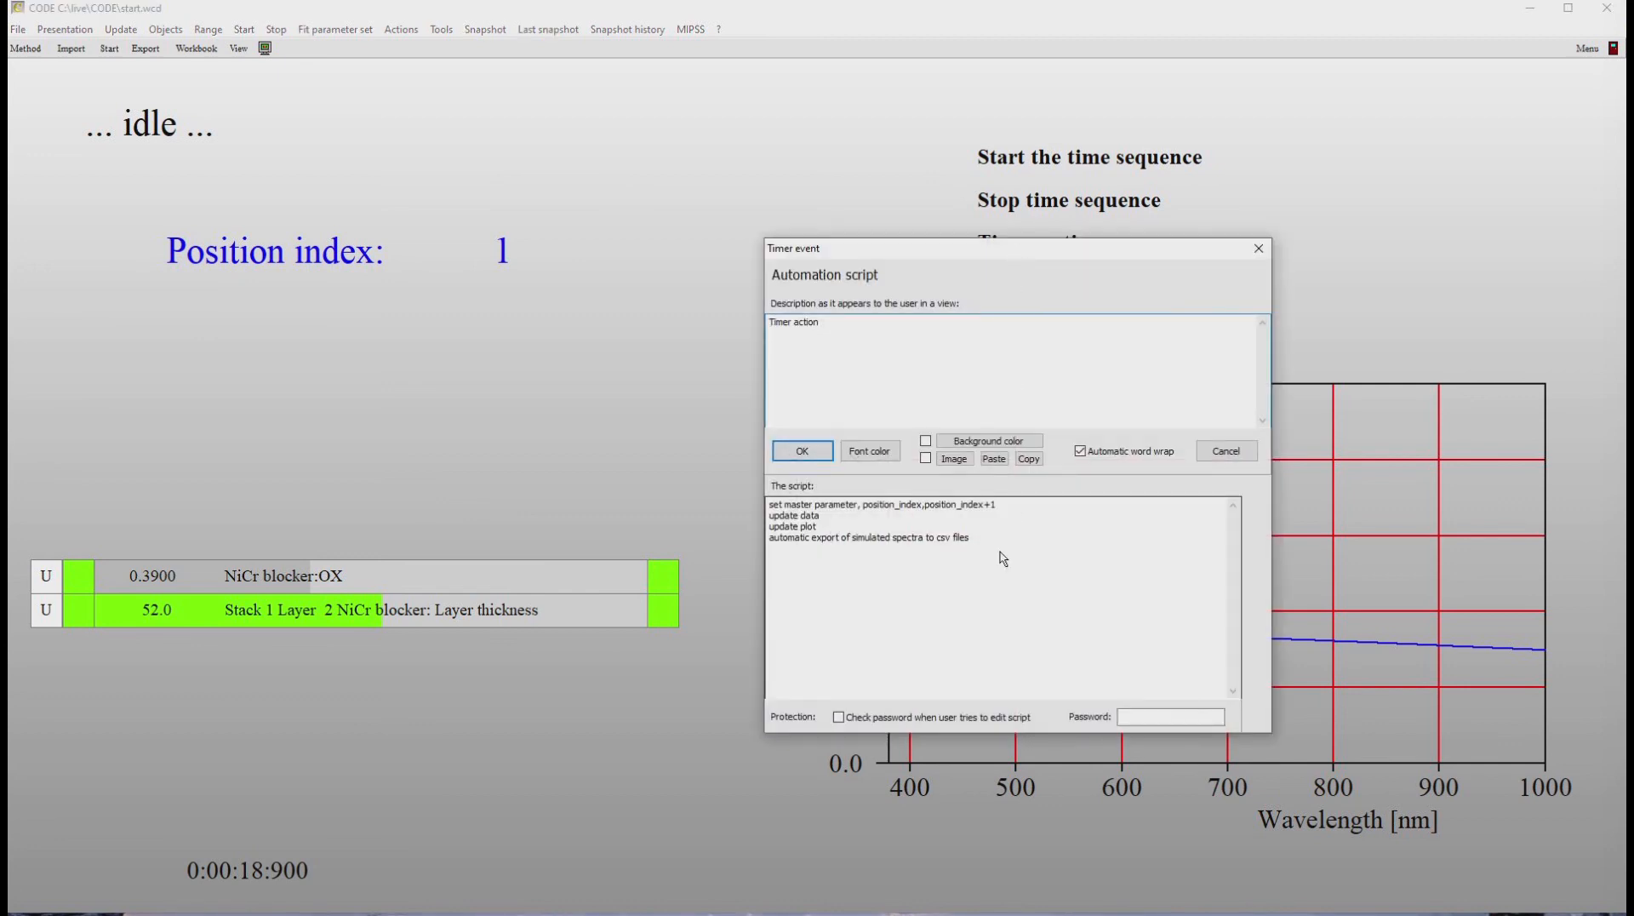
{"action": "left_click", "coordinate": [1014, 510]}
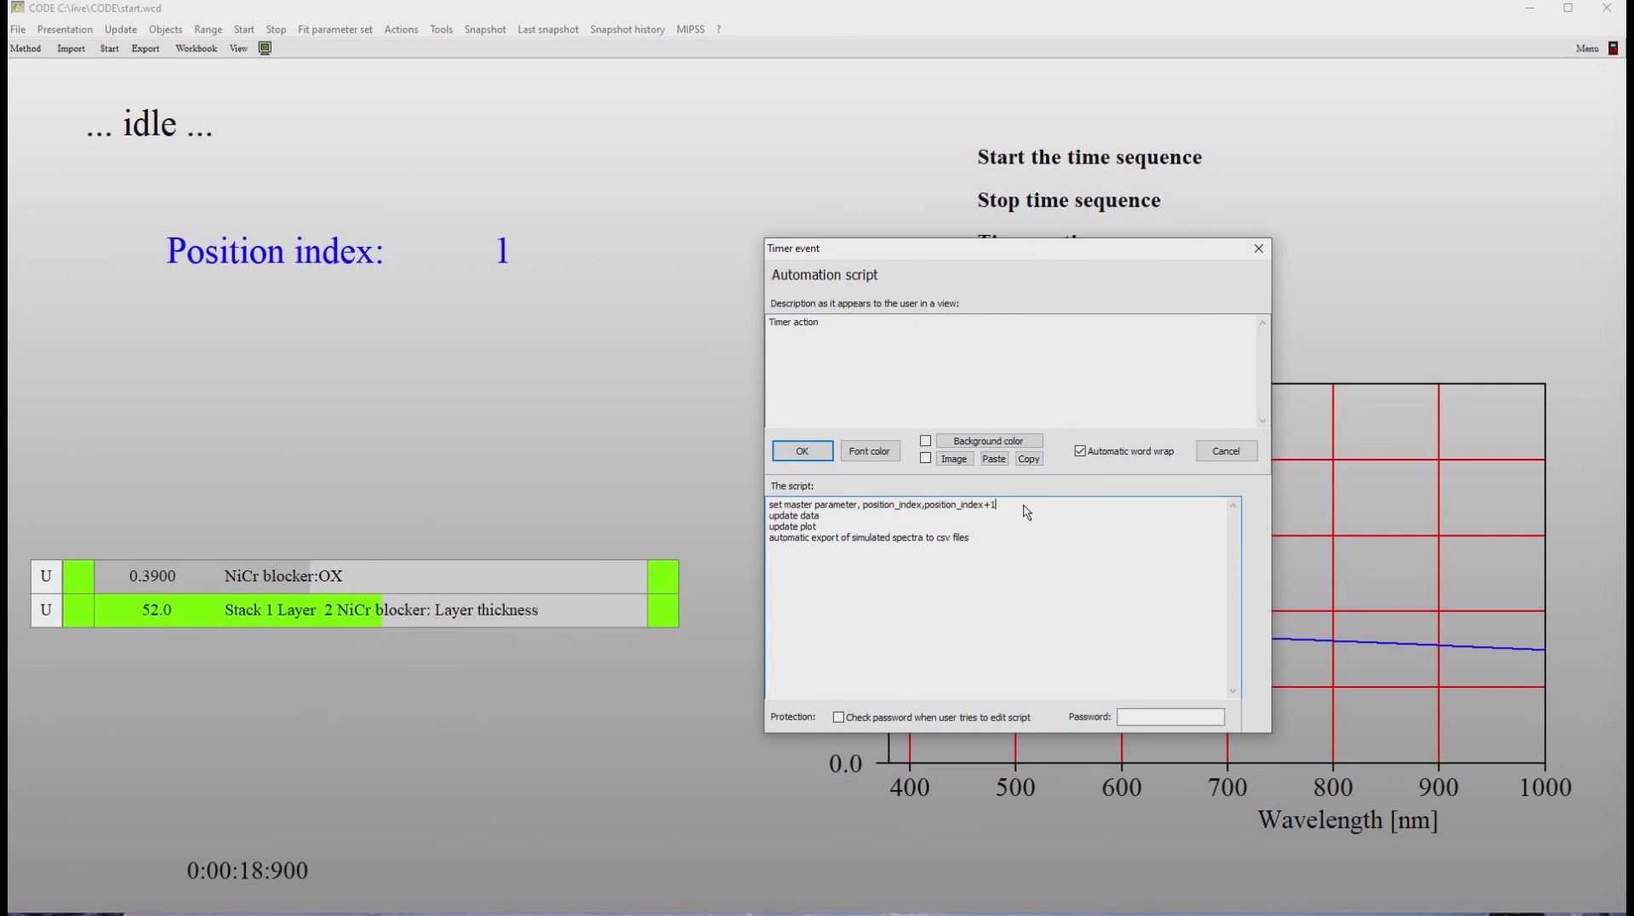
{"action": "key", "text": "Return"}
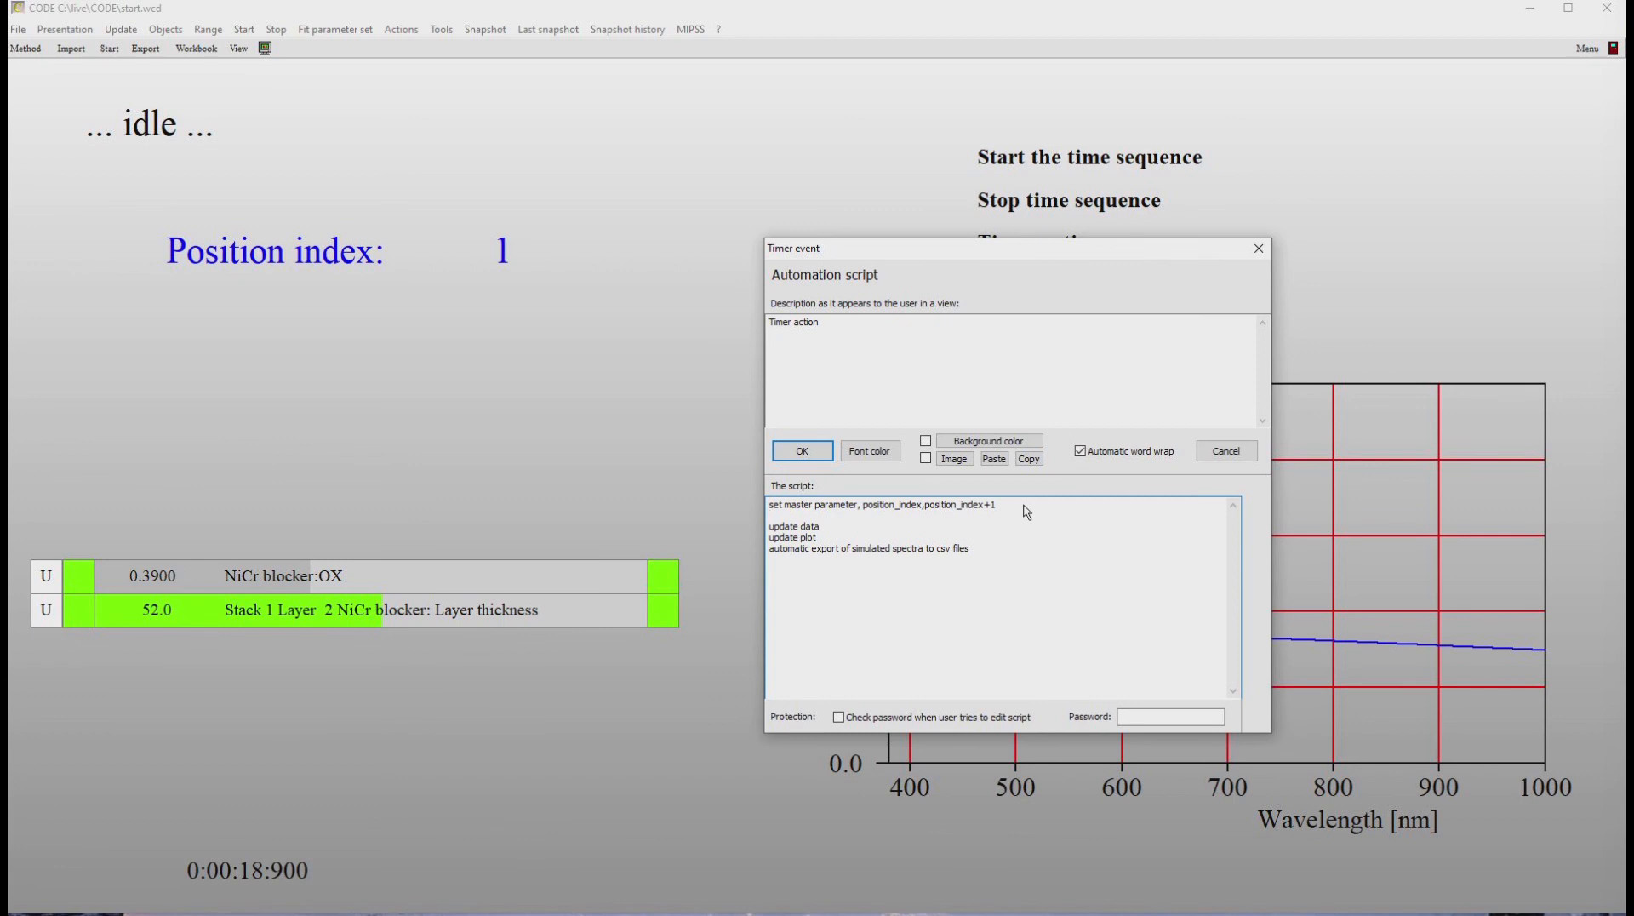
{"action": "type", "text": "object command,update"}
{"action": "type", "text": "traverse position,execute"}
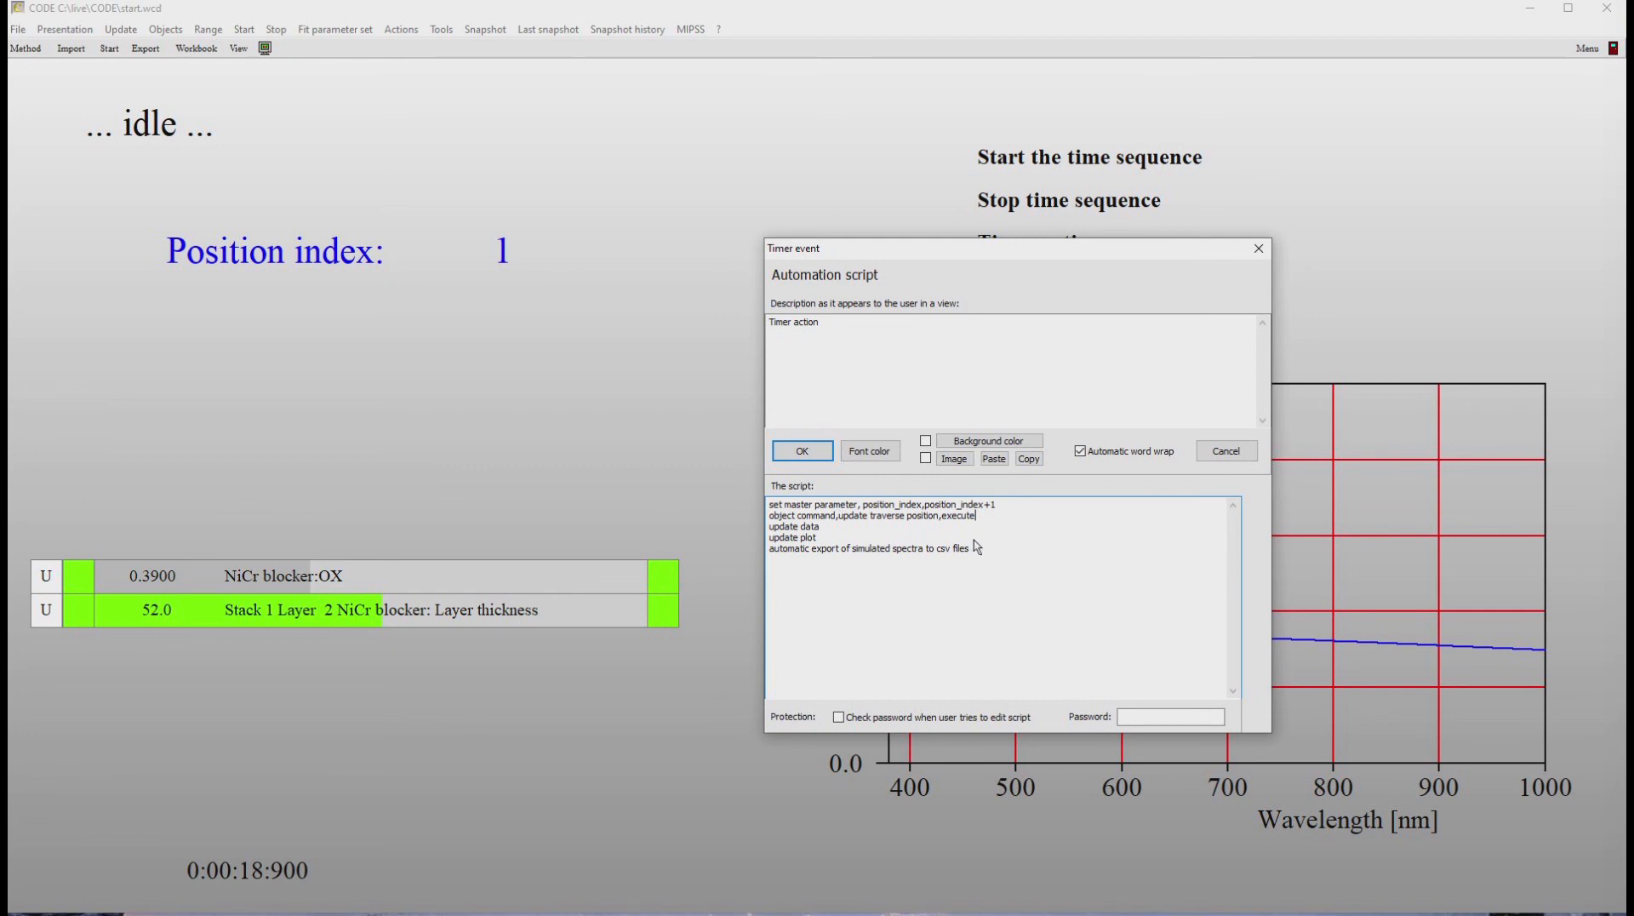
{"action": "left_click_drag", "start_coordinate": [771, 527], "coordinate": [685, 514]}
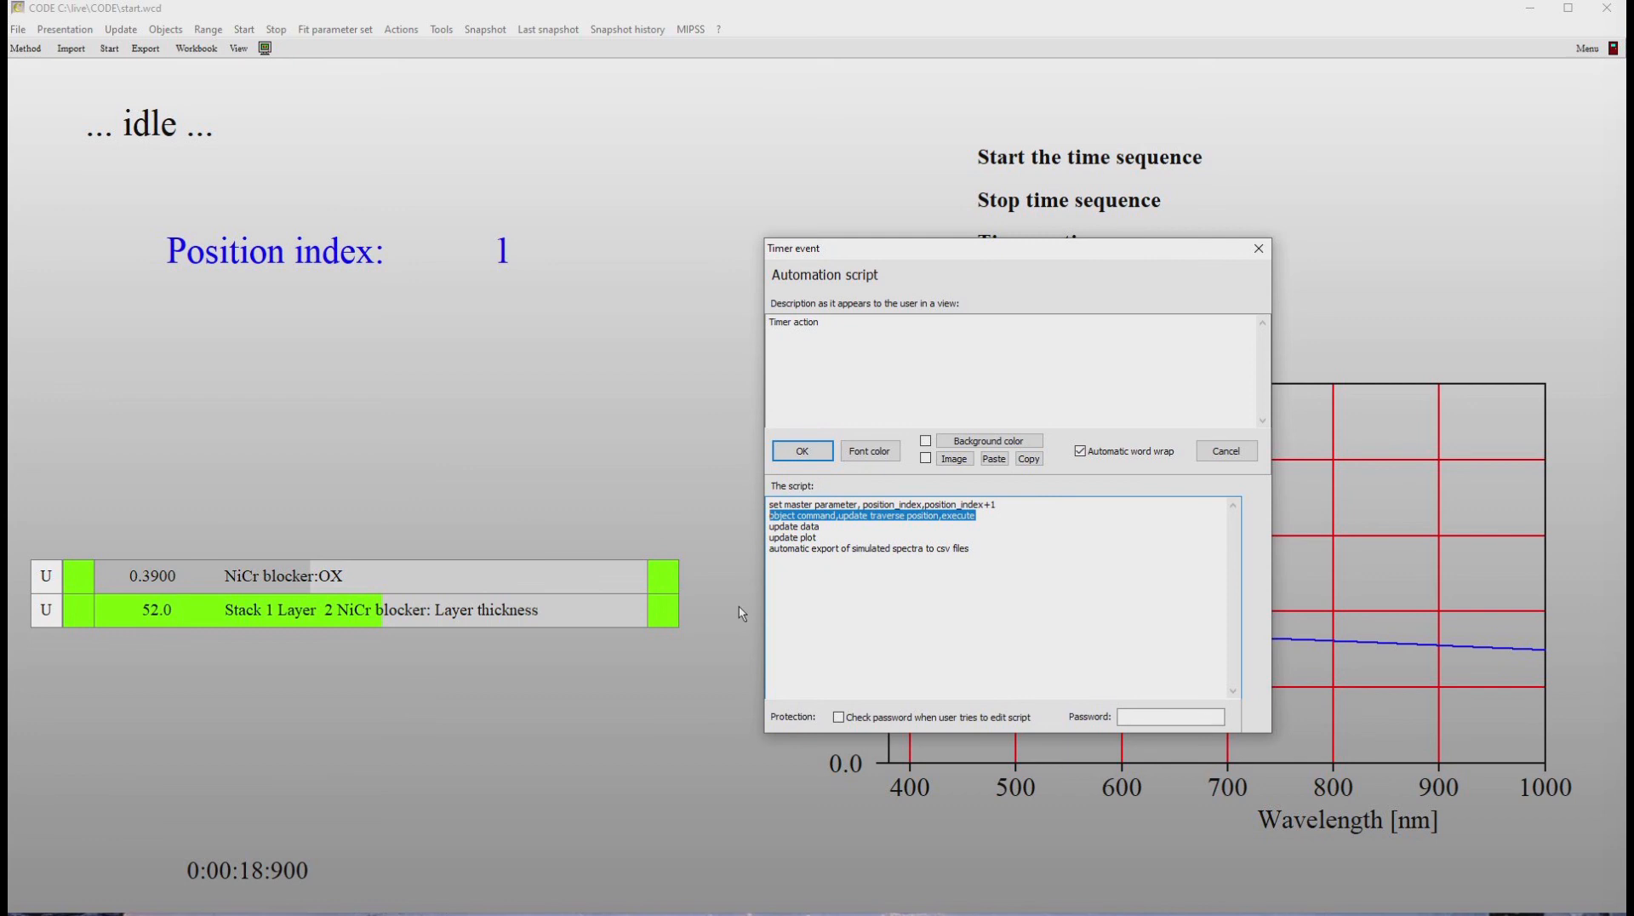
{"action": "left_click", "coordinate": [987, 520]}
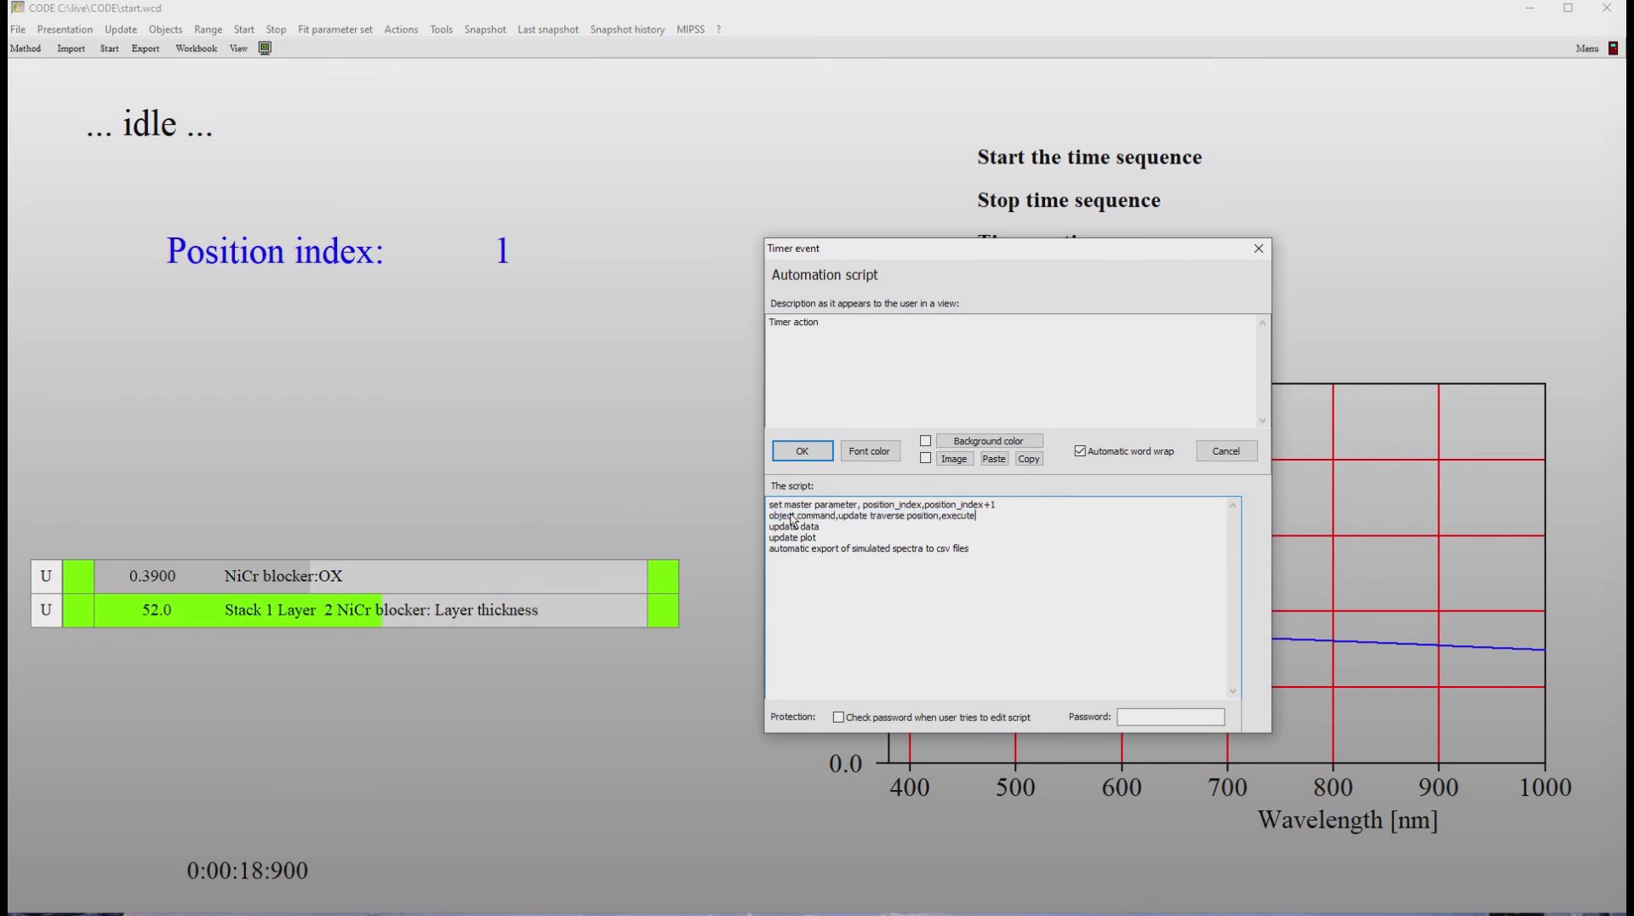
{"action": "left_click", "coordinate": [804, 452]}
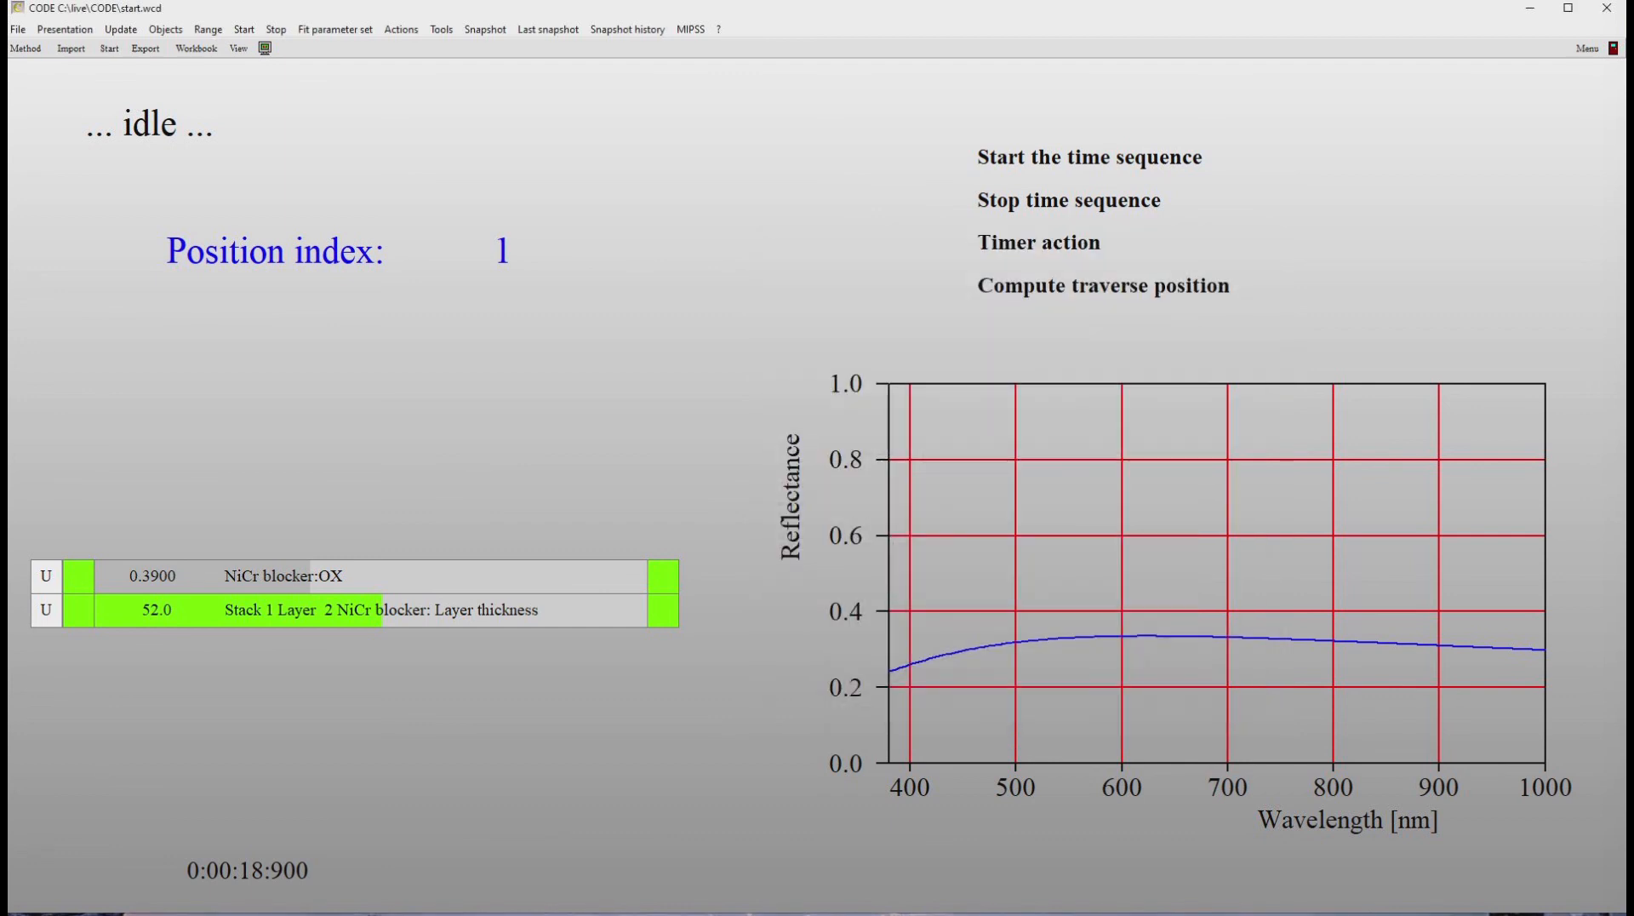
Step: In the Start script, insert "set master parameter,position_index,0" after the spectrum export path line
{"action": "right_click", "coordinate": [1030, 160]}
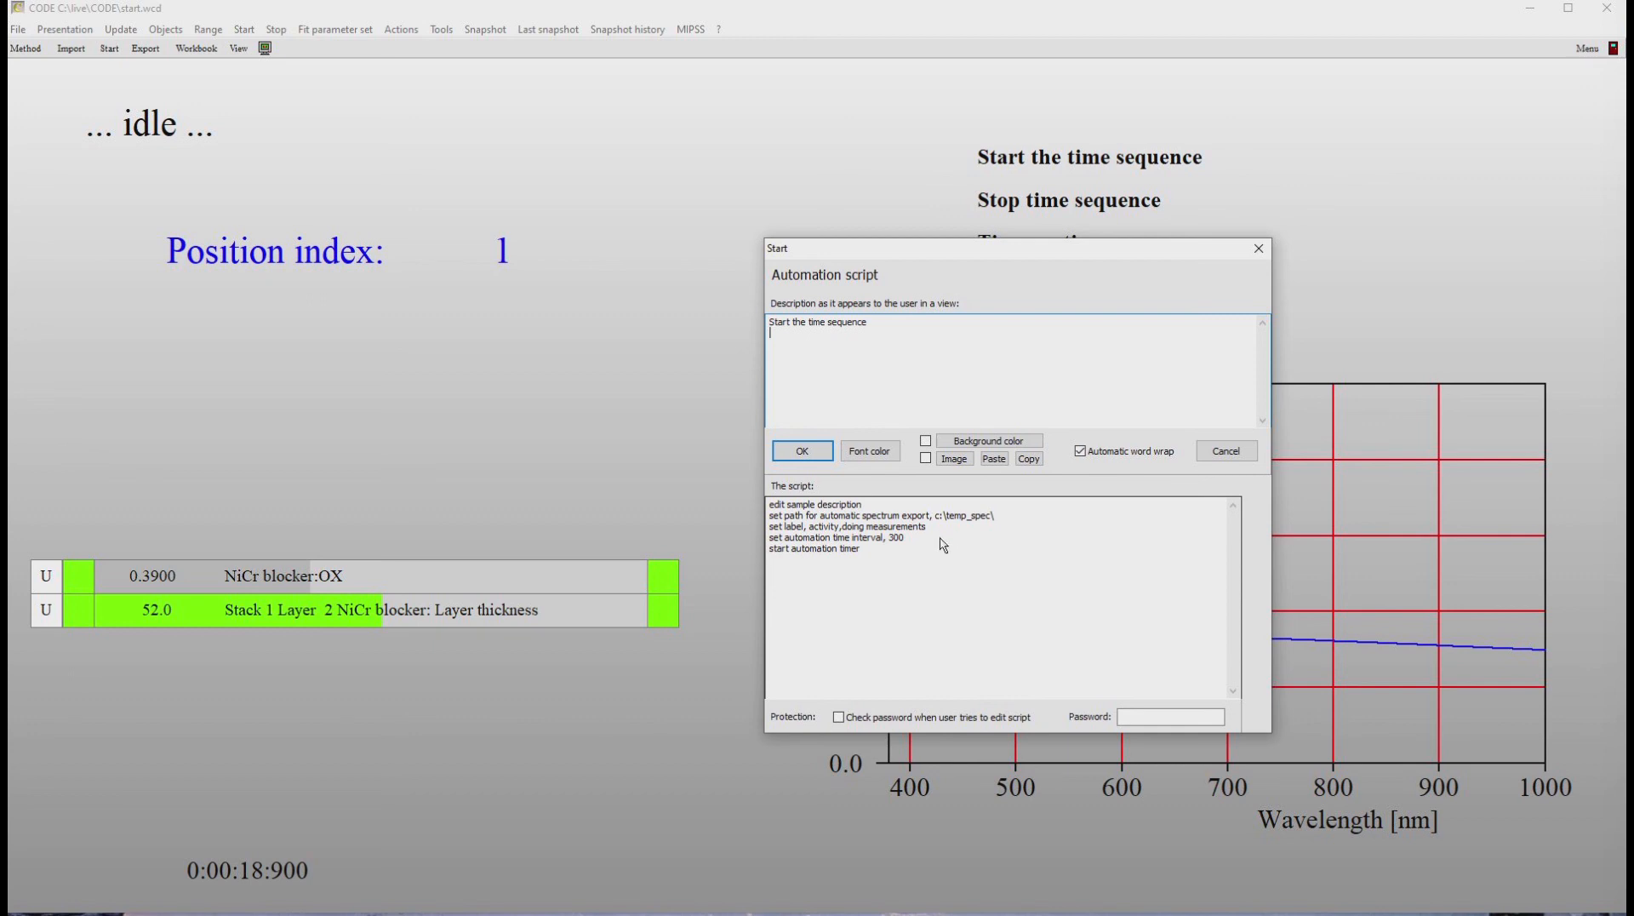
{"action": "left_click", "coordinate": [1009, 523]}
{"action": "key", "text": "Return"}
{"action": "type", "text": "set ,ast"}
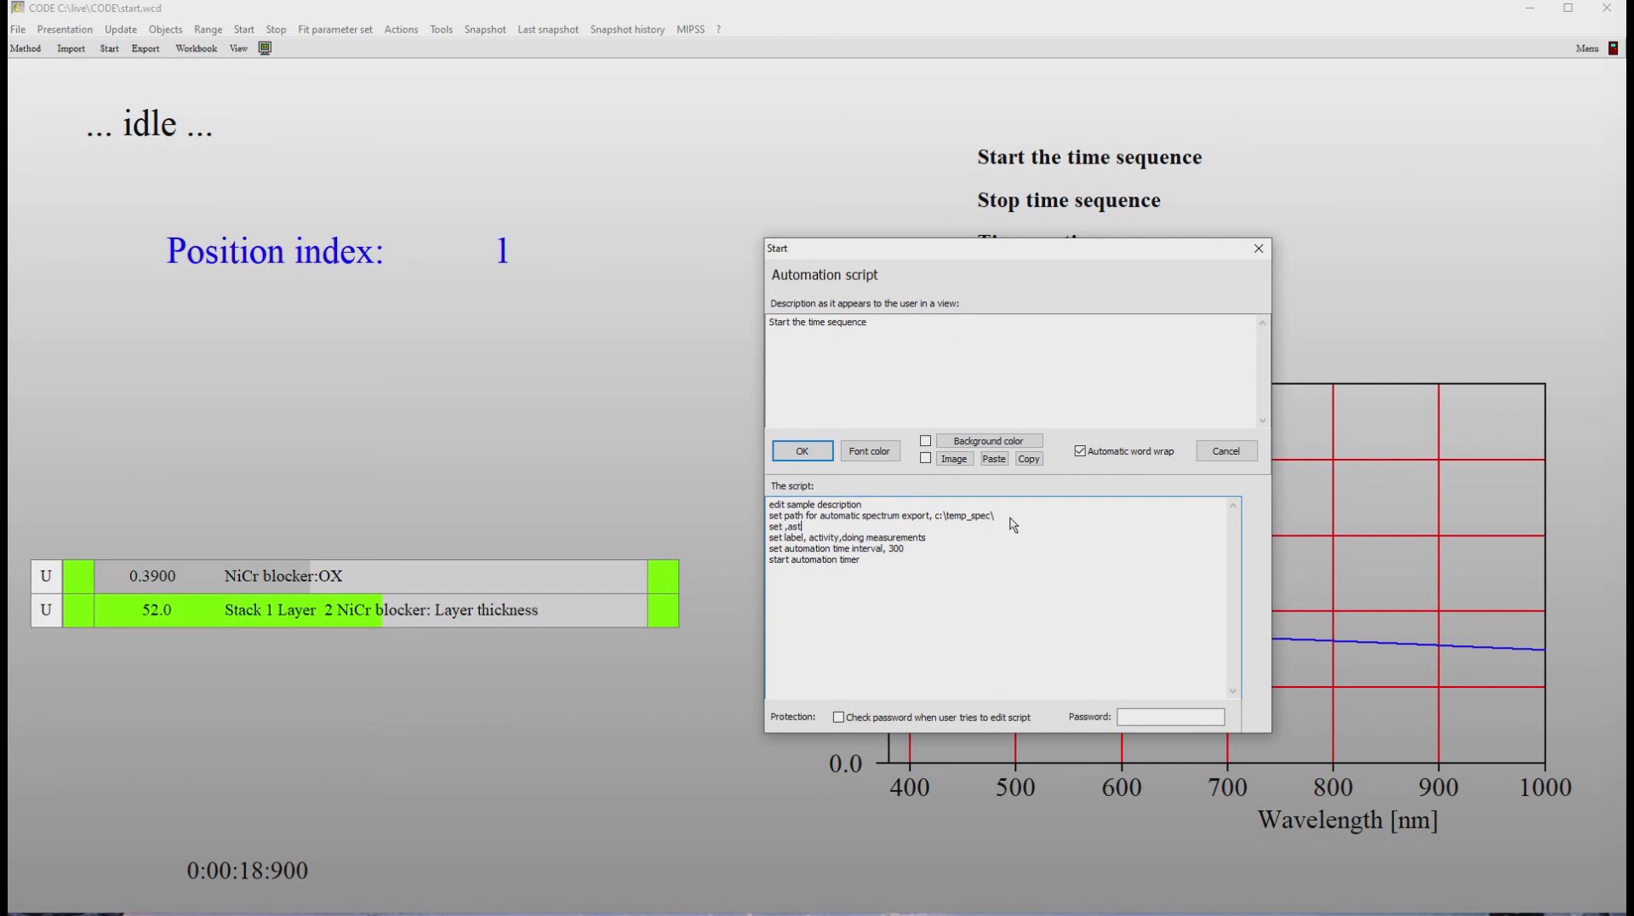
{"action": "key", "text": "BackSpace"}
{"action": "key", "text": "BackSpace"}
{"action": "type", "text": "master parameter,posti"}
{"action": "key", "text": "BackSpace"}
{"action": "type", "text": "ition_index,0"}
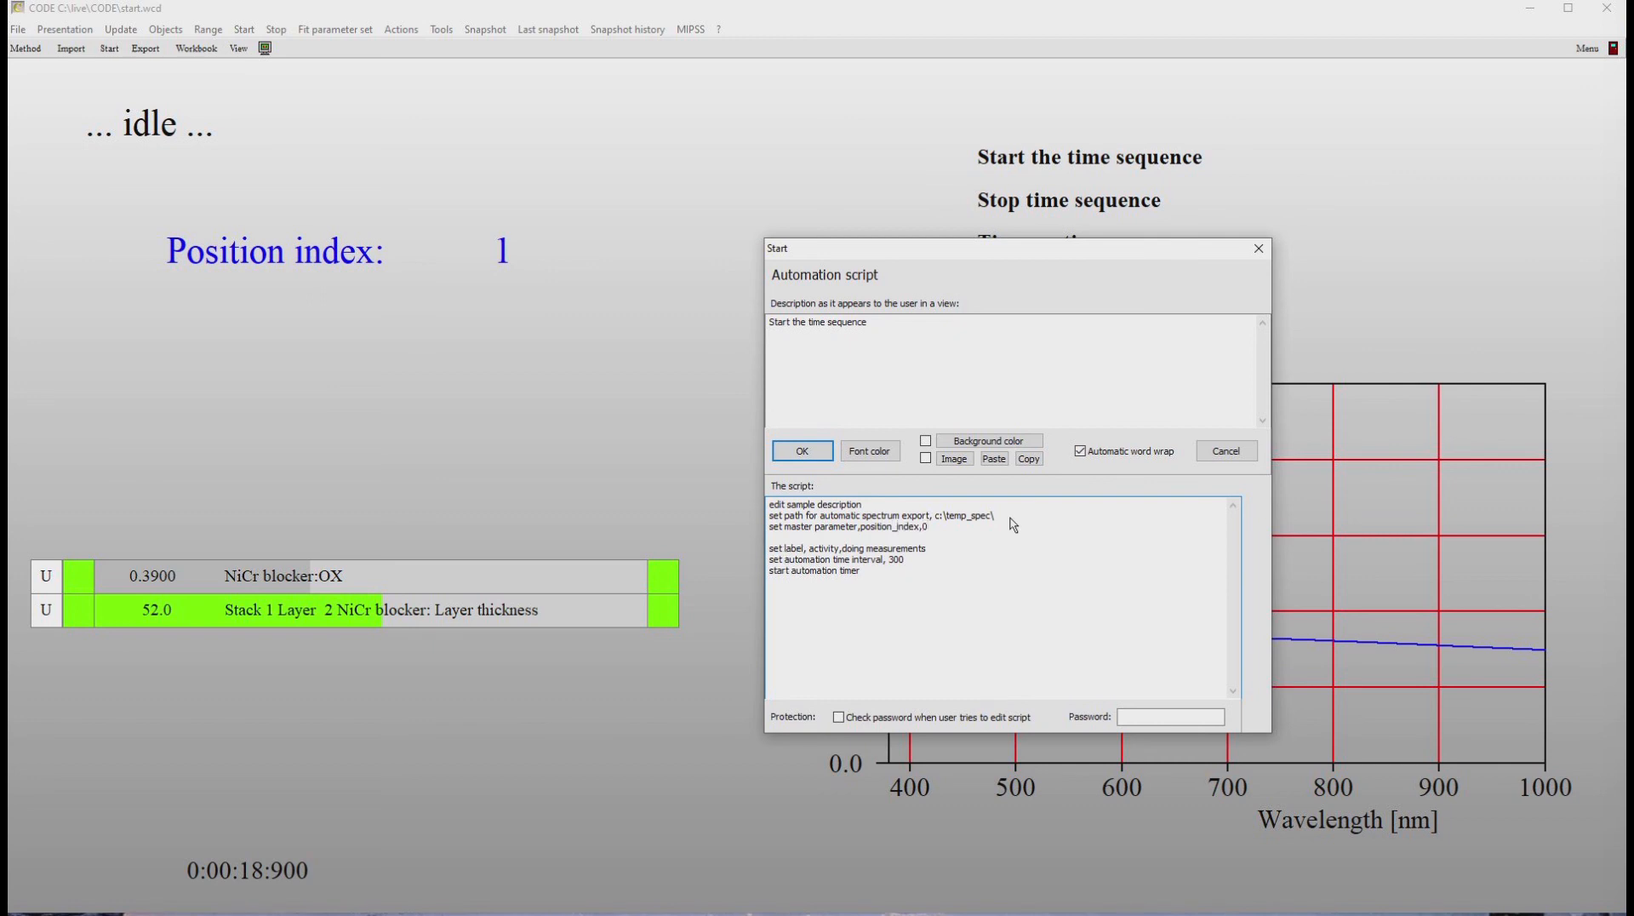
Step: Add "object command, update traverse position, execute" below the position_index reset in the Start script, copy that line and confirm the script
{"action": "type", "text": "object command, update traverse position, ex"}
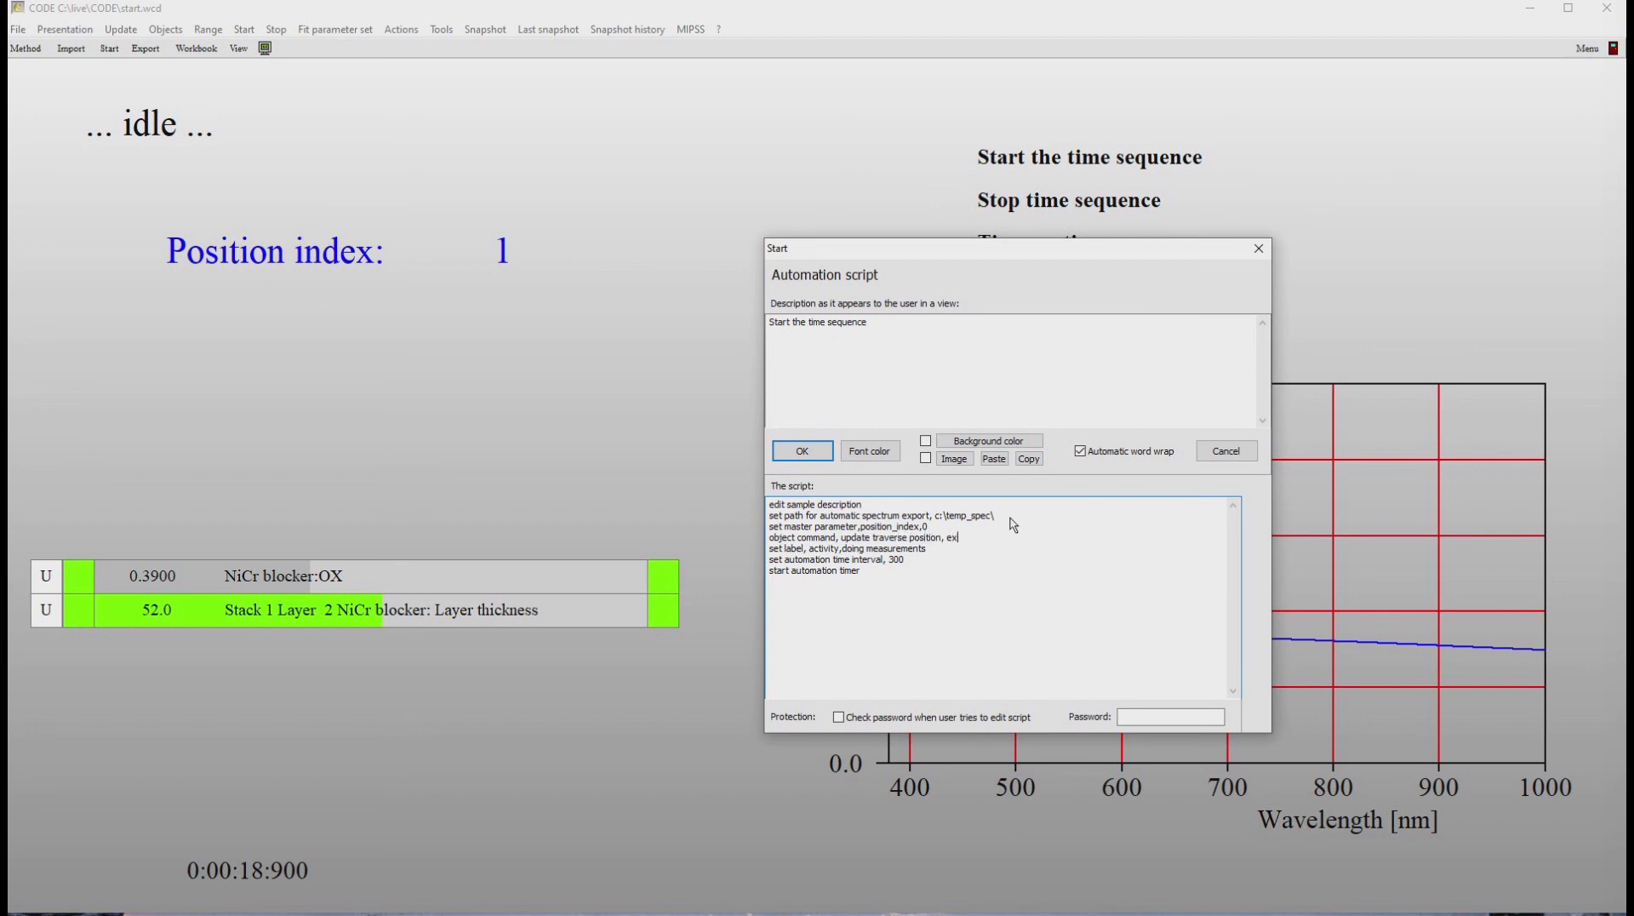
{"action": "type", "text": "ecute"}
{"action": "key", "text": "shift+Home"}
{"action": "key", "text": "ctrl+c"}
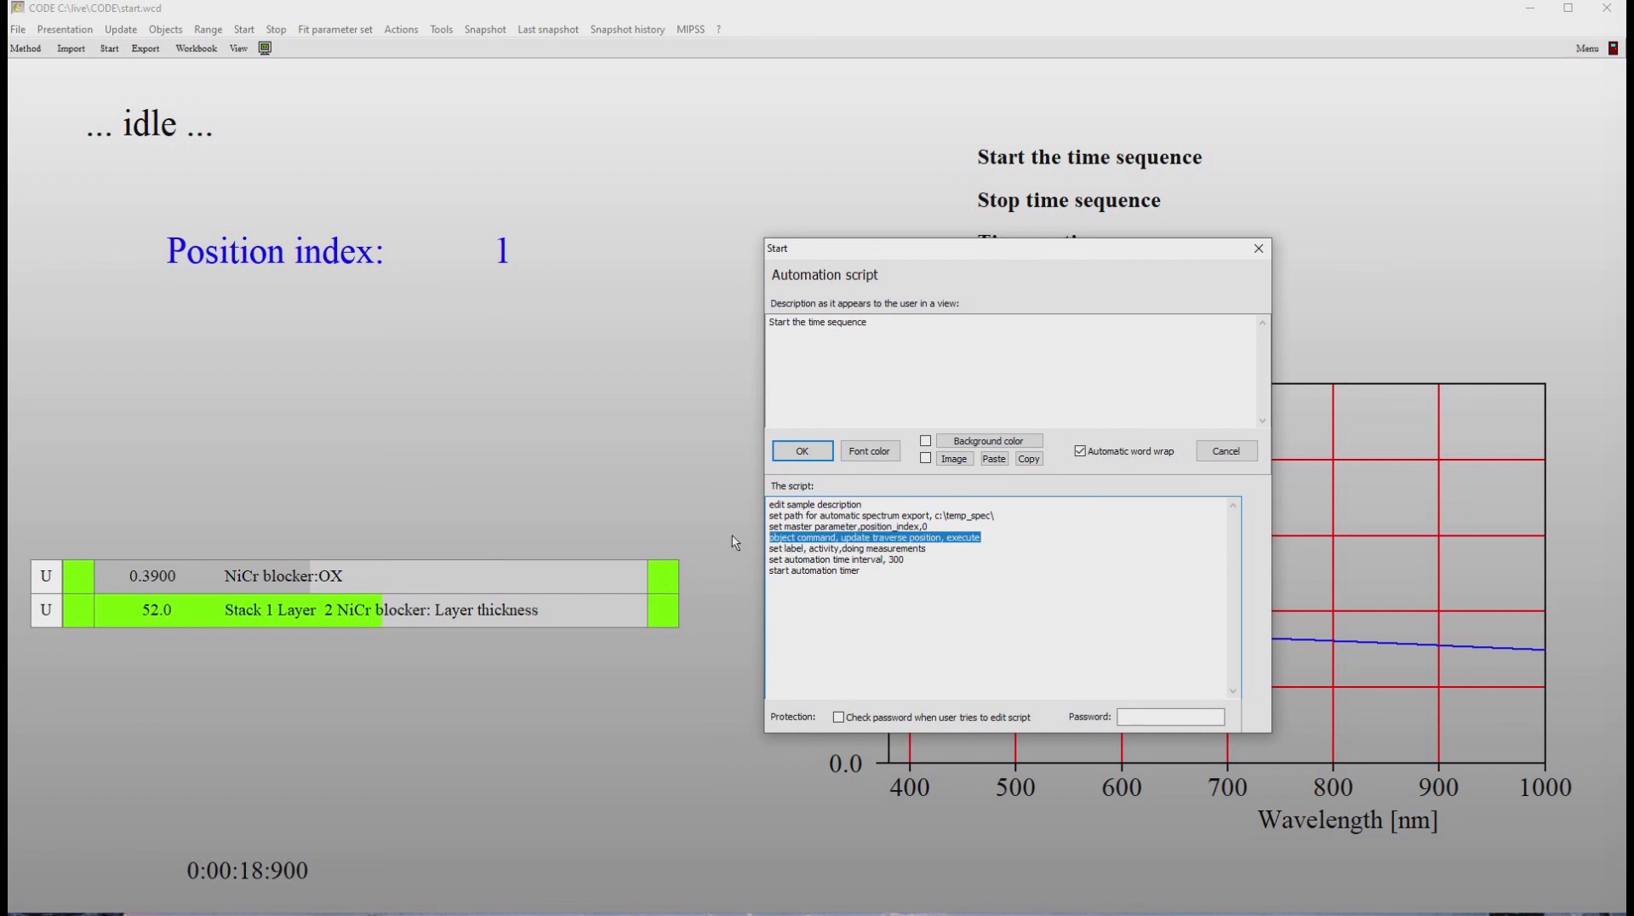
{"action": "left_click", "coordinate": [805, 455]}
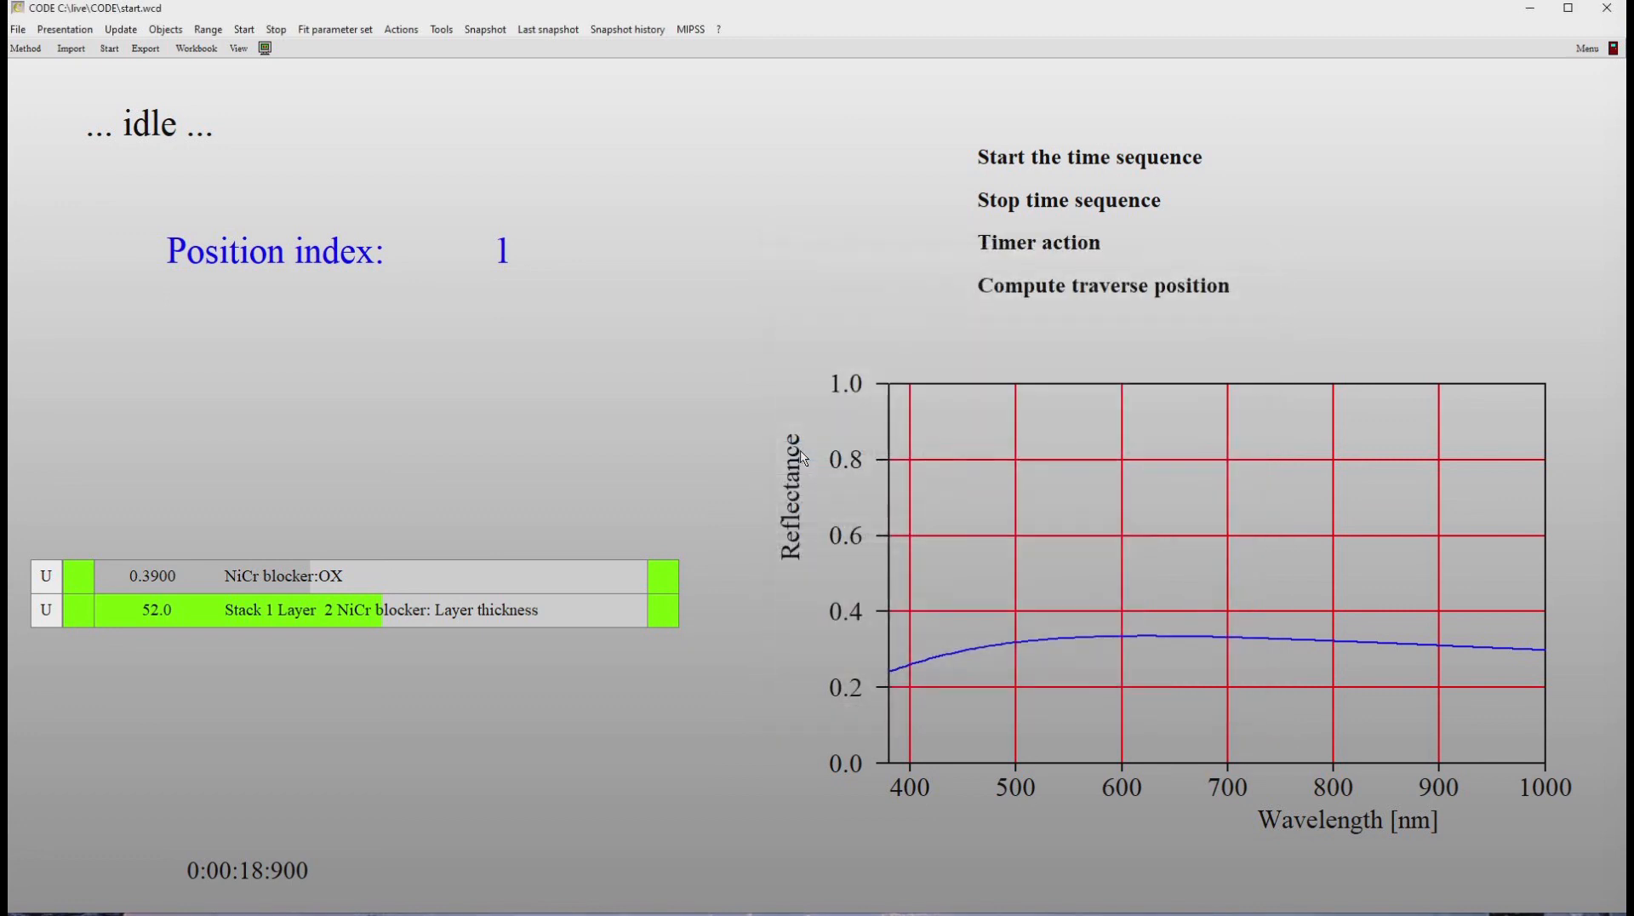
Step: Insert the copied "object command, update traverse position, execute" line below the position_index reset in the Stop script
{"action": "double_click", "coordinate": [1015, 205]}
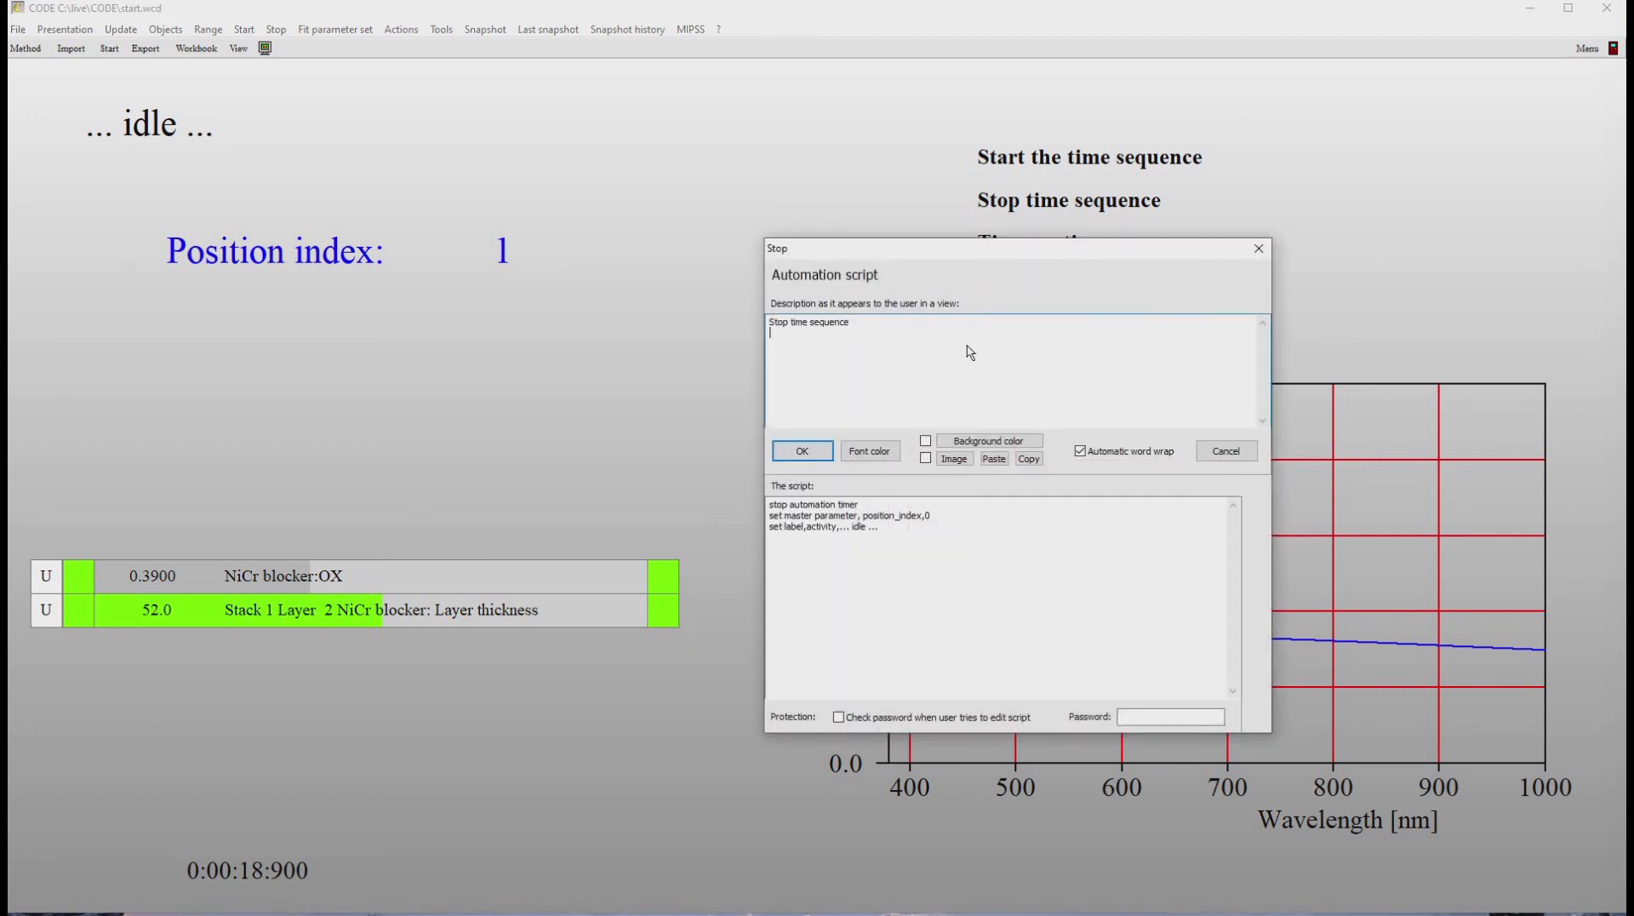
{"action": "left_click", "coordinate": [951, 521]}
{"action": "key", "text": "Return"}
{"action": "key", "text": "ctrl+v"}
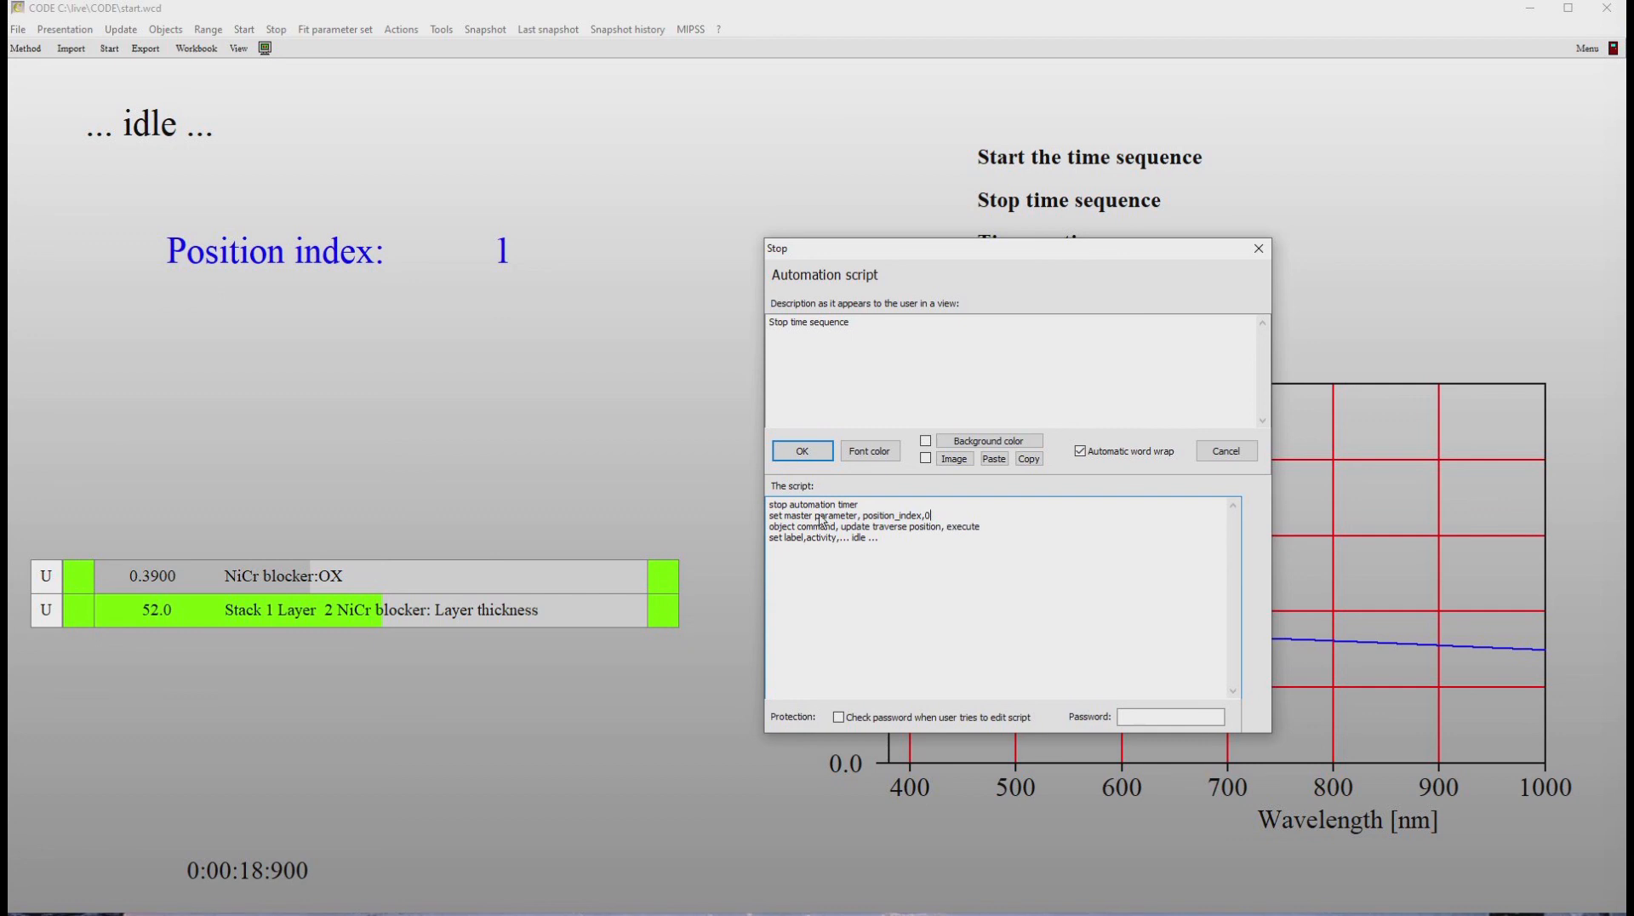
Step: Add "update data" and "update plot" lines after the traverse position command, confirm the Stop script and run Stop time sequence
{"action": "left_click", "coordinate": [991, 528]}
{"action": "key", "text": "Return"}
{"action": "type", "text": "uda"}
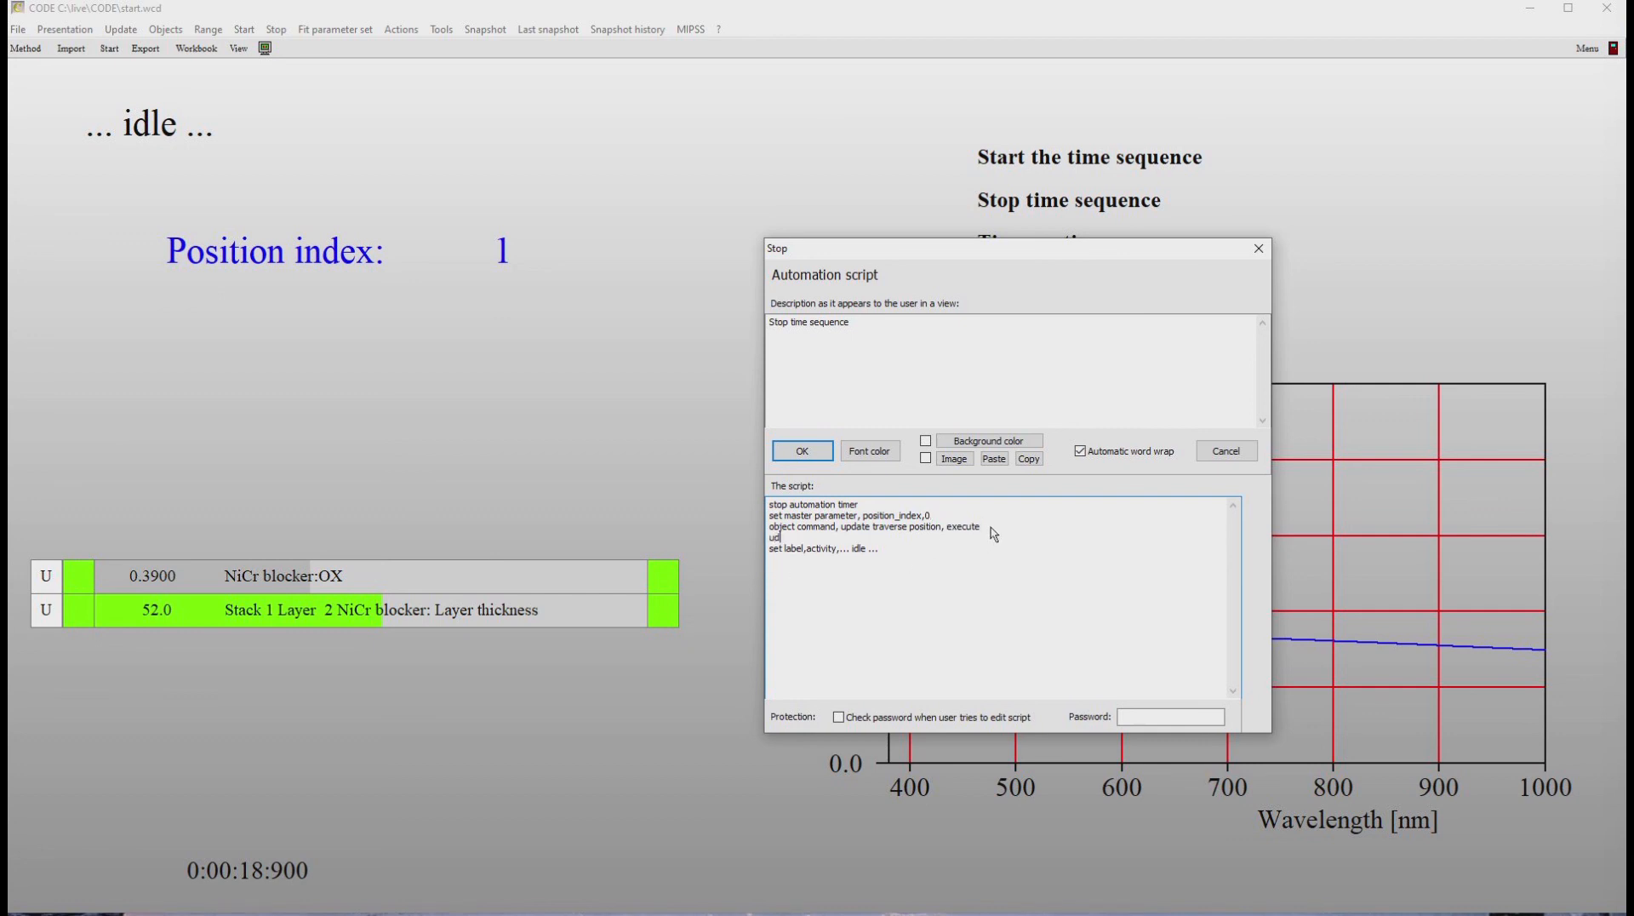
{"action": "type", "text": "date data"}
{"action": "key", "text": "Return"}
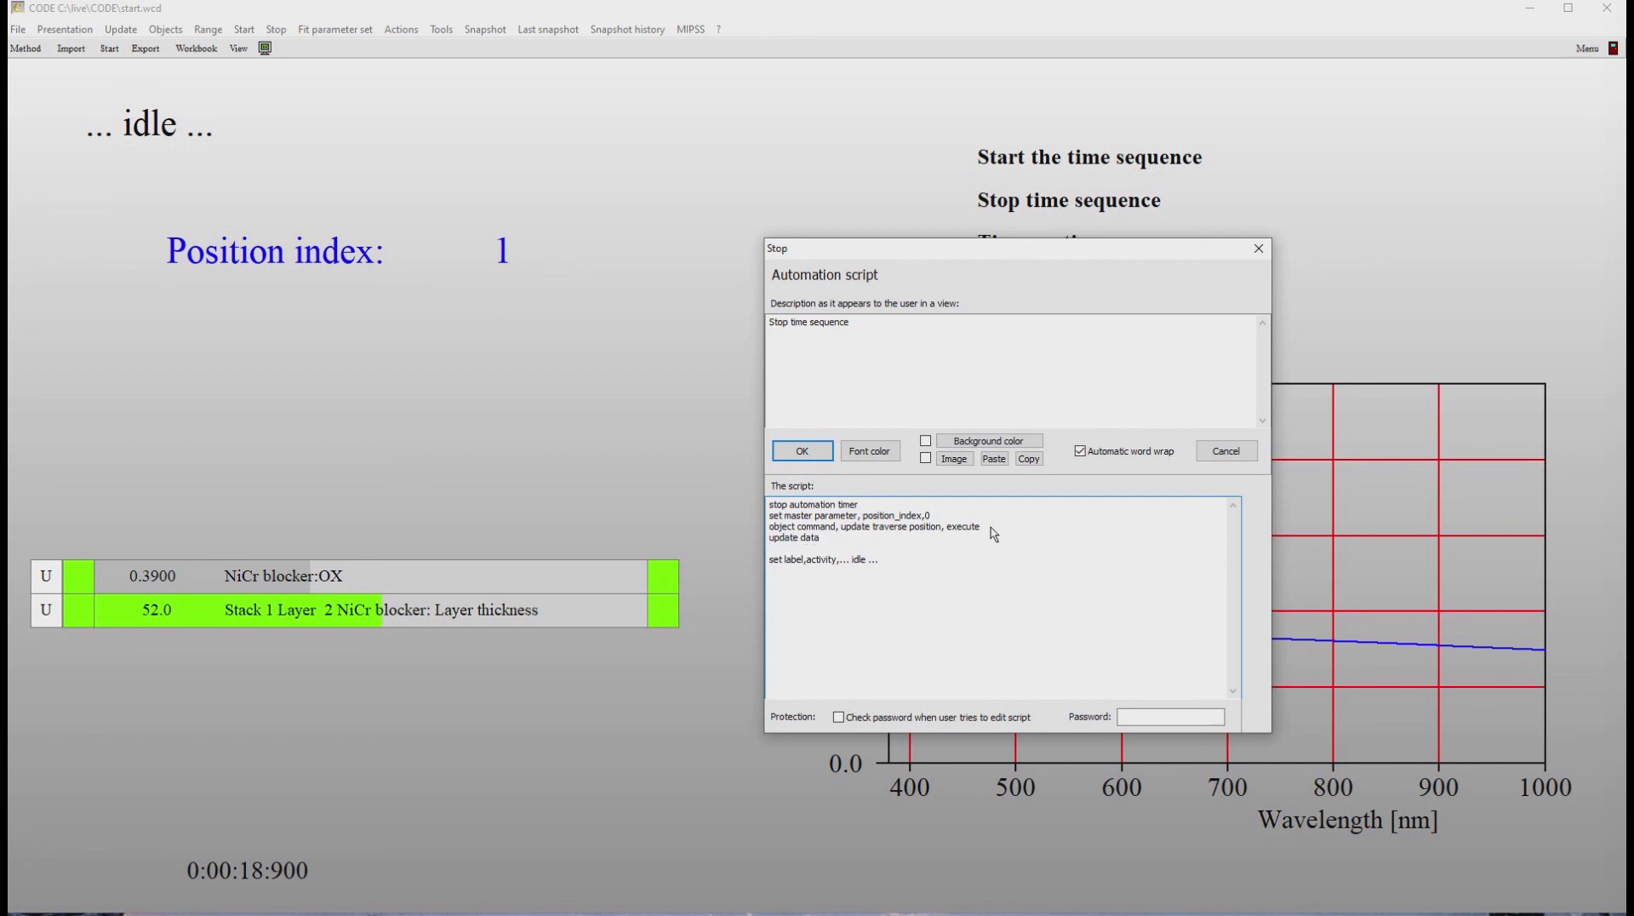
{"action": "type", "text": "update plot"}
{"action": "left_click", "coordinate": [798, 453]}
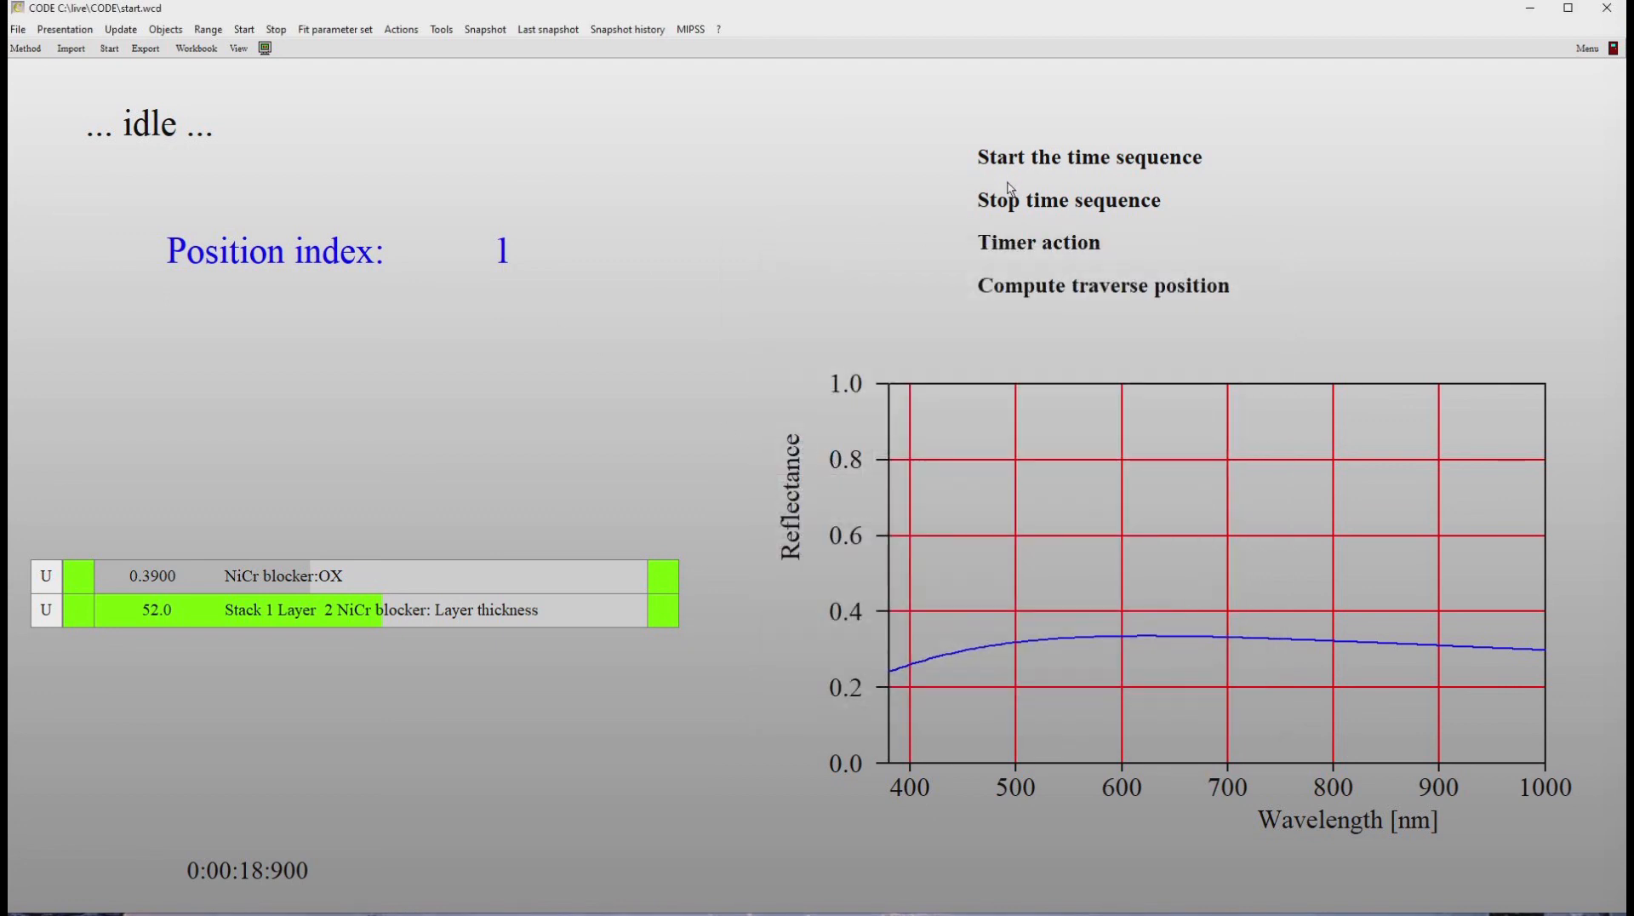
{"action": "left_click", "coordinate": [1027, 205]}
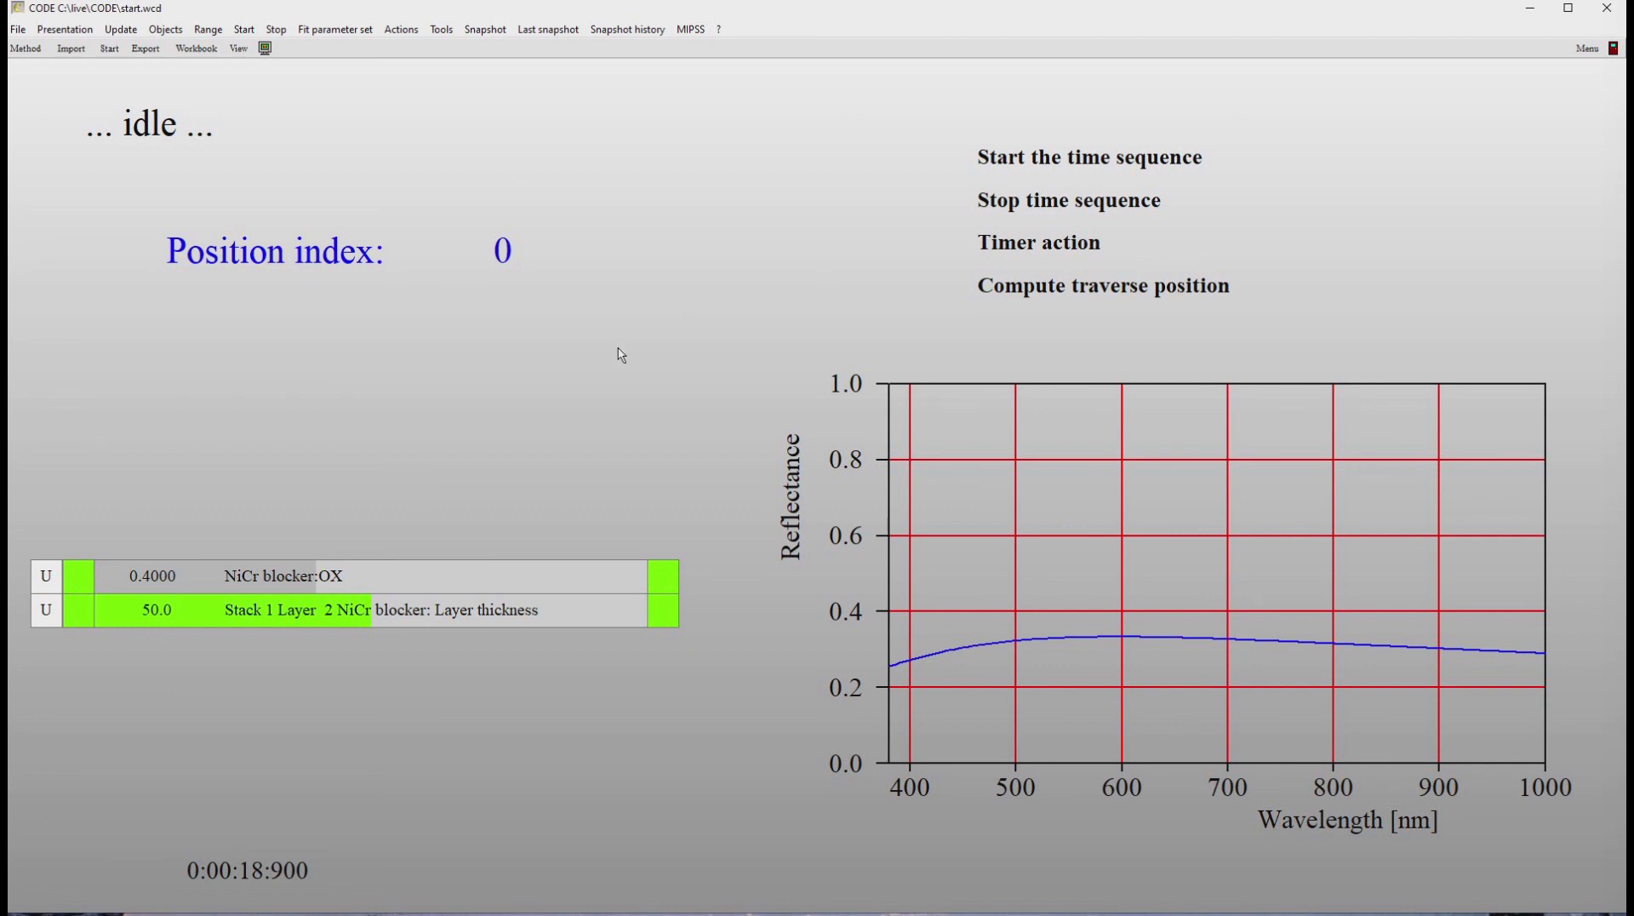
Step: Create an entry in the optical functions list with the function "global (sample position y)"
{"action": "key", "text": "F7"}
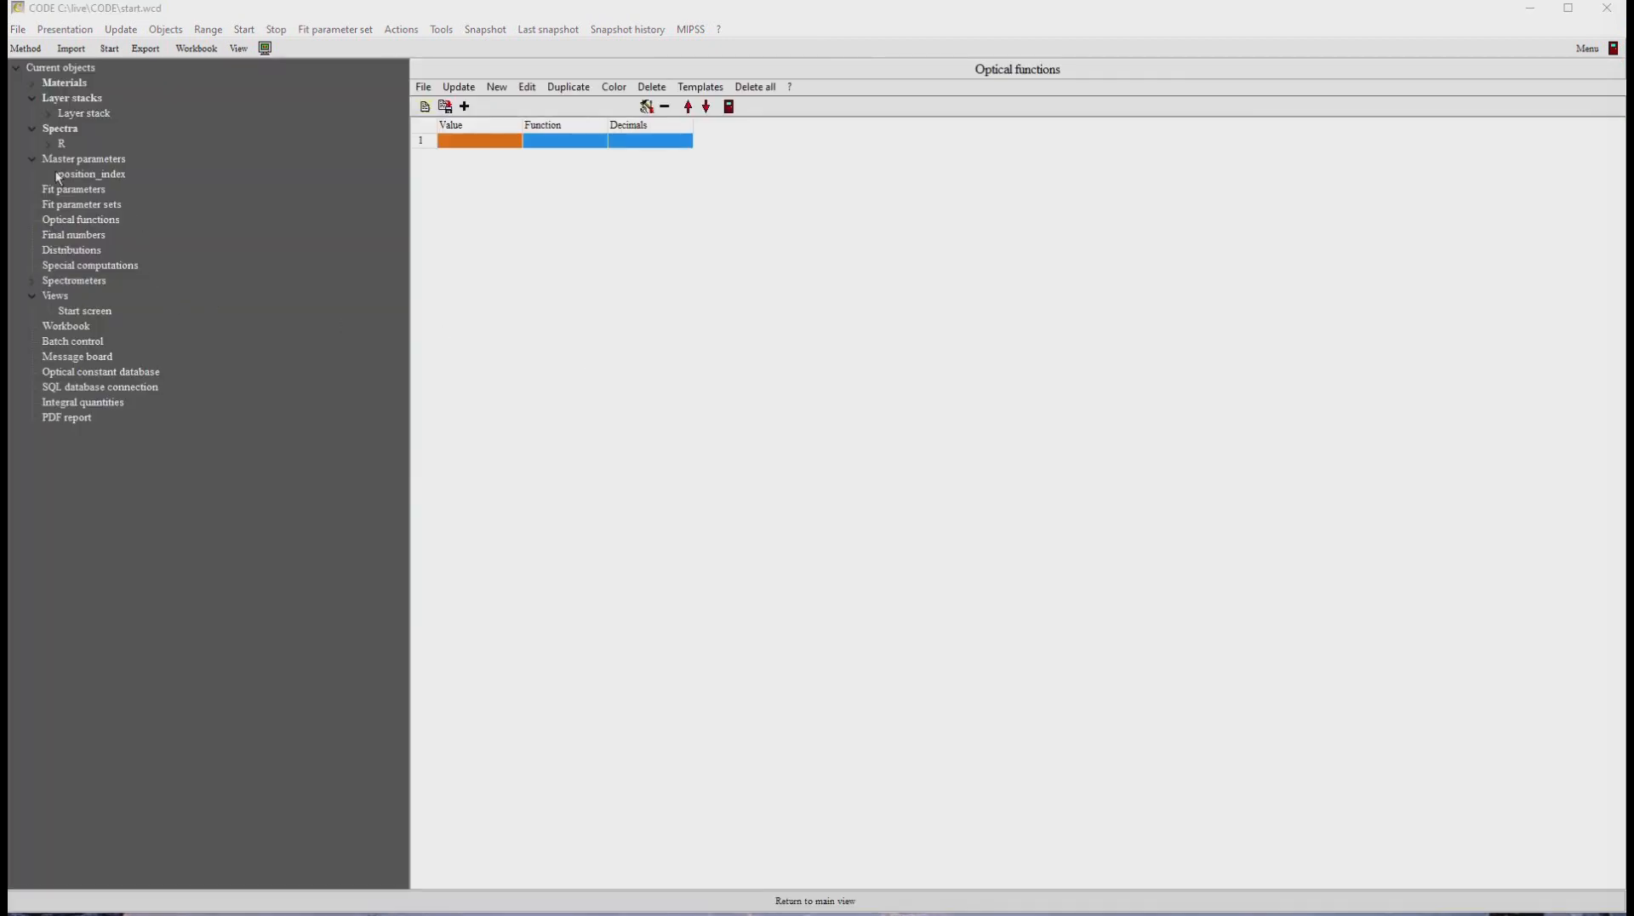
{"action": "left_click", "coordinate": [71, 218]}
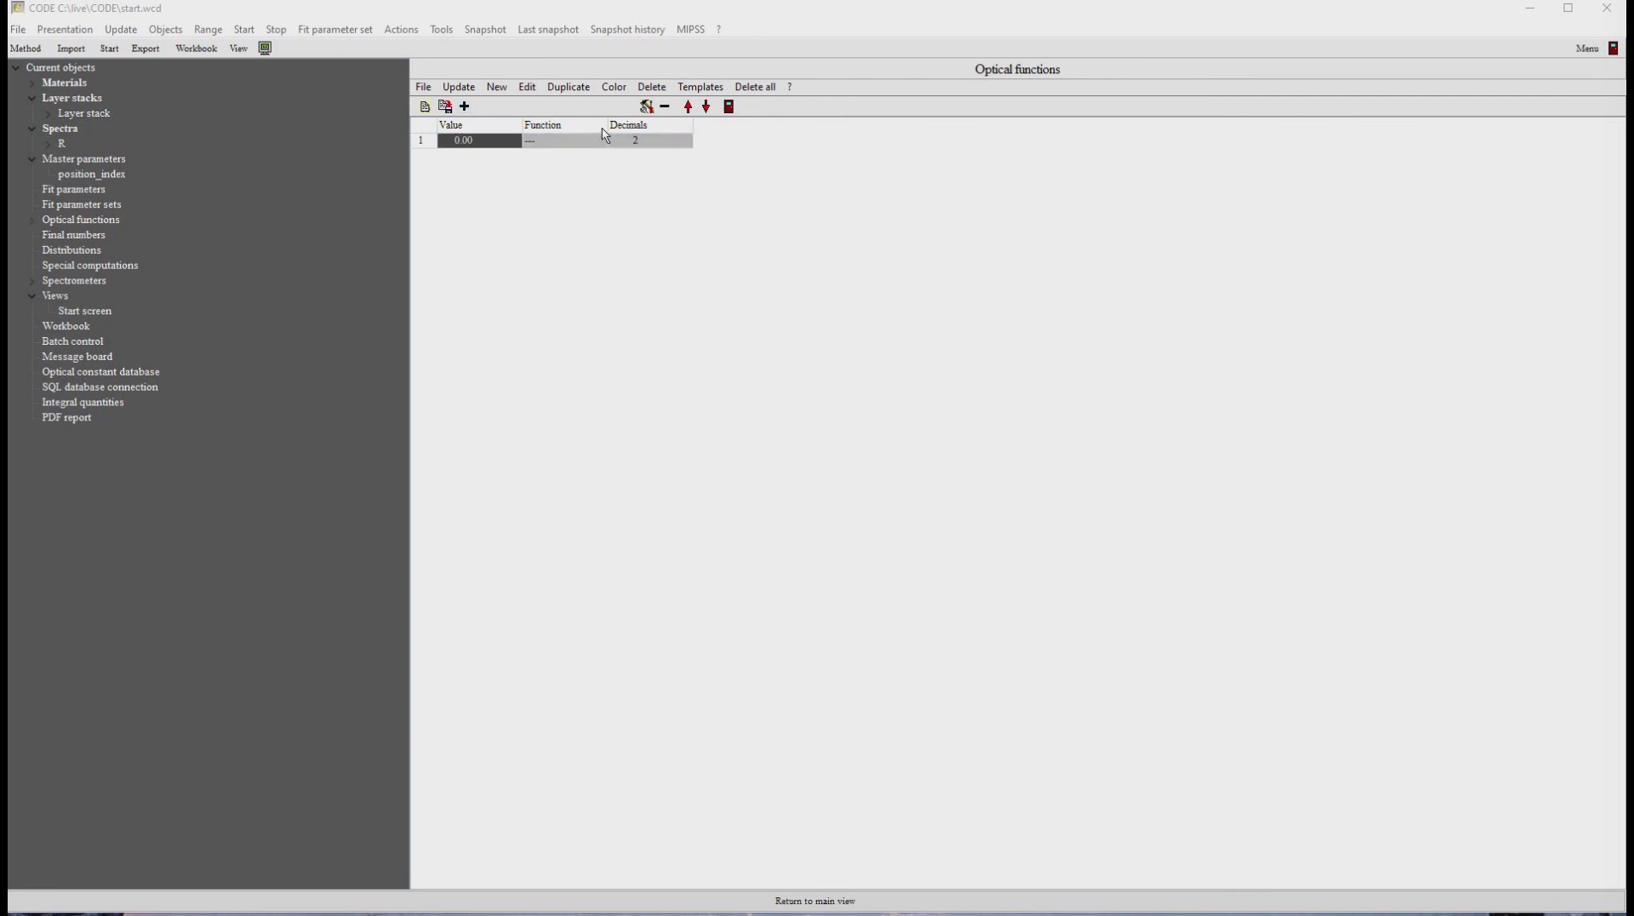
{"action": "left_click", "coordinate": [576, 147]}
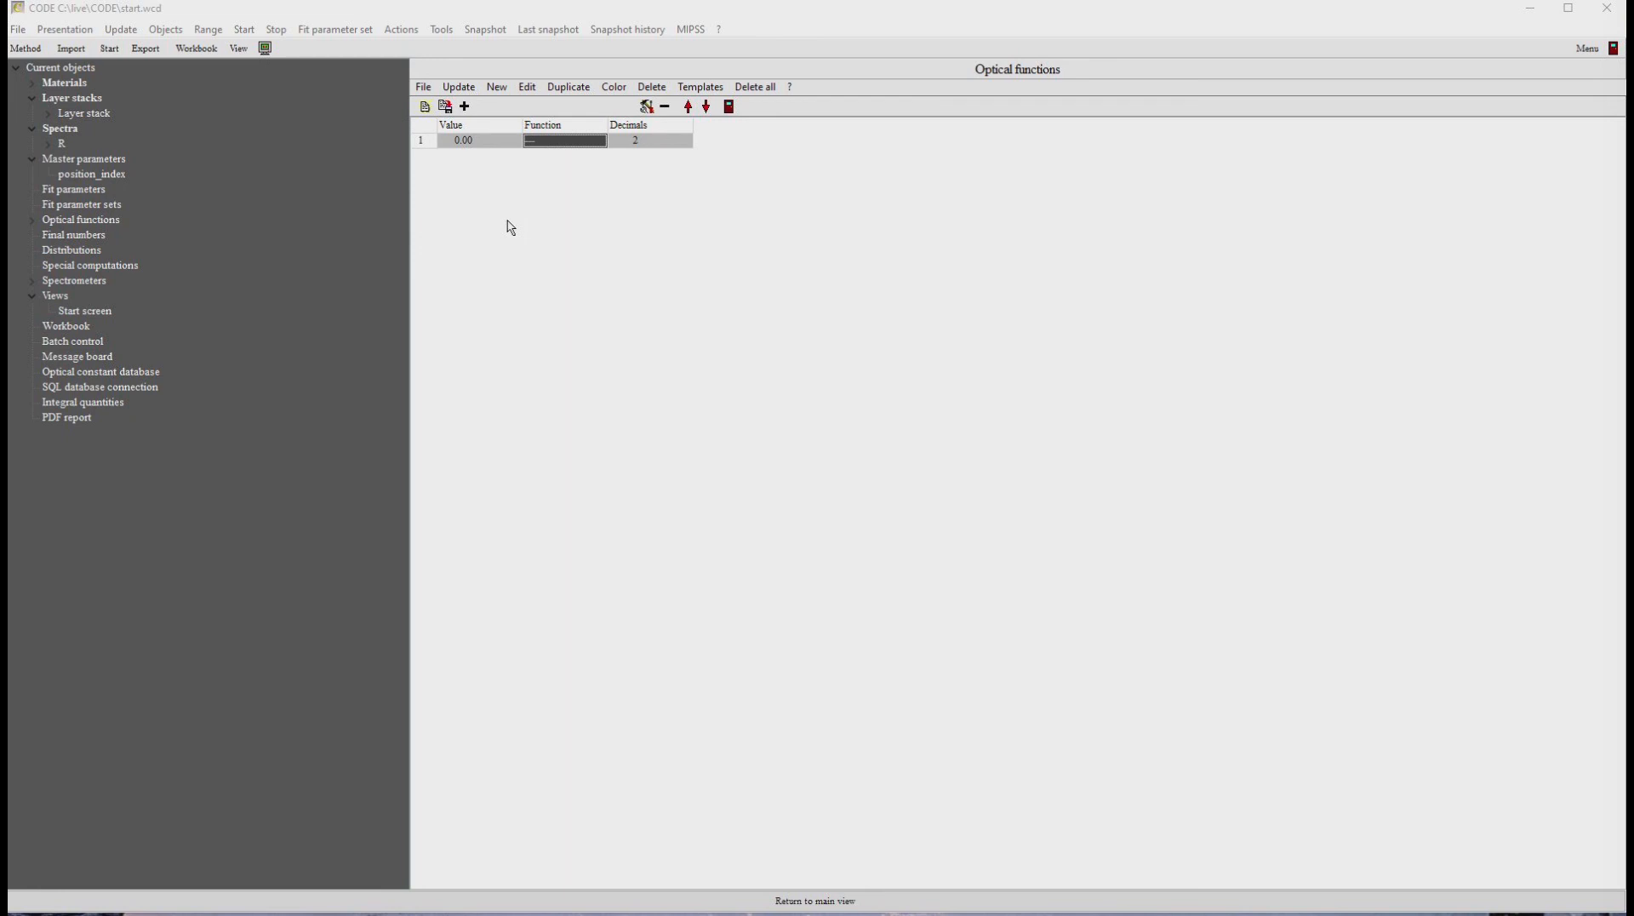
{"action": "type", "text": "g"}
{"action": "type", "text": "lobal ("}
{"action": "type", "text": "sample posi"}
{"action": "type", "text": "tion"}
{"action": "type", "text": " x"}
{"action": "type", "text": "y)"}
{"action": "key", "text": "Return"}
Step: Set the optical function's decimals to 0 and widen the Function column to fit its full expression
{"action": "key", "text": "Tab"}
{"action": "type", "text": "0"}
{"action": "key", "text": "Return"}
{"action": "left_click_drag", "start_coordinate": [612, 139], "coordinate": [717, 134]}
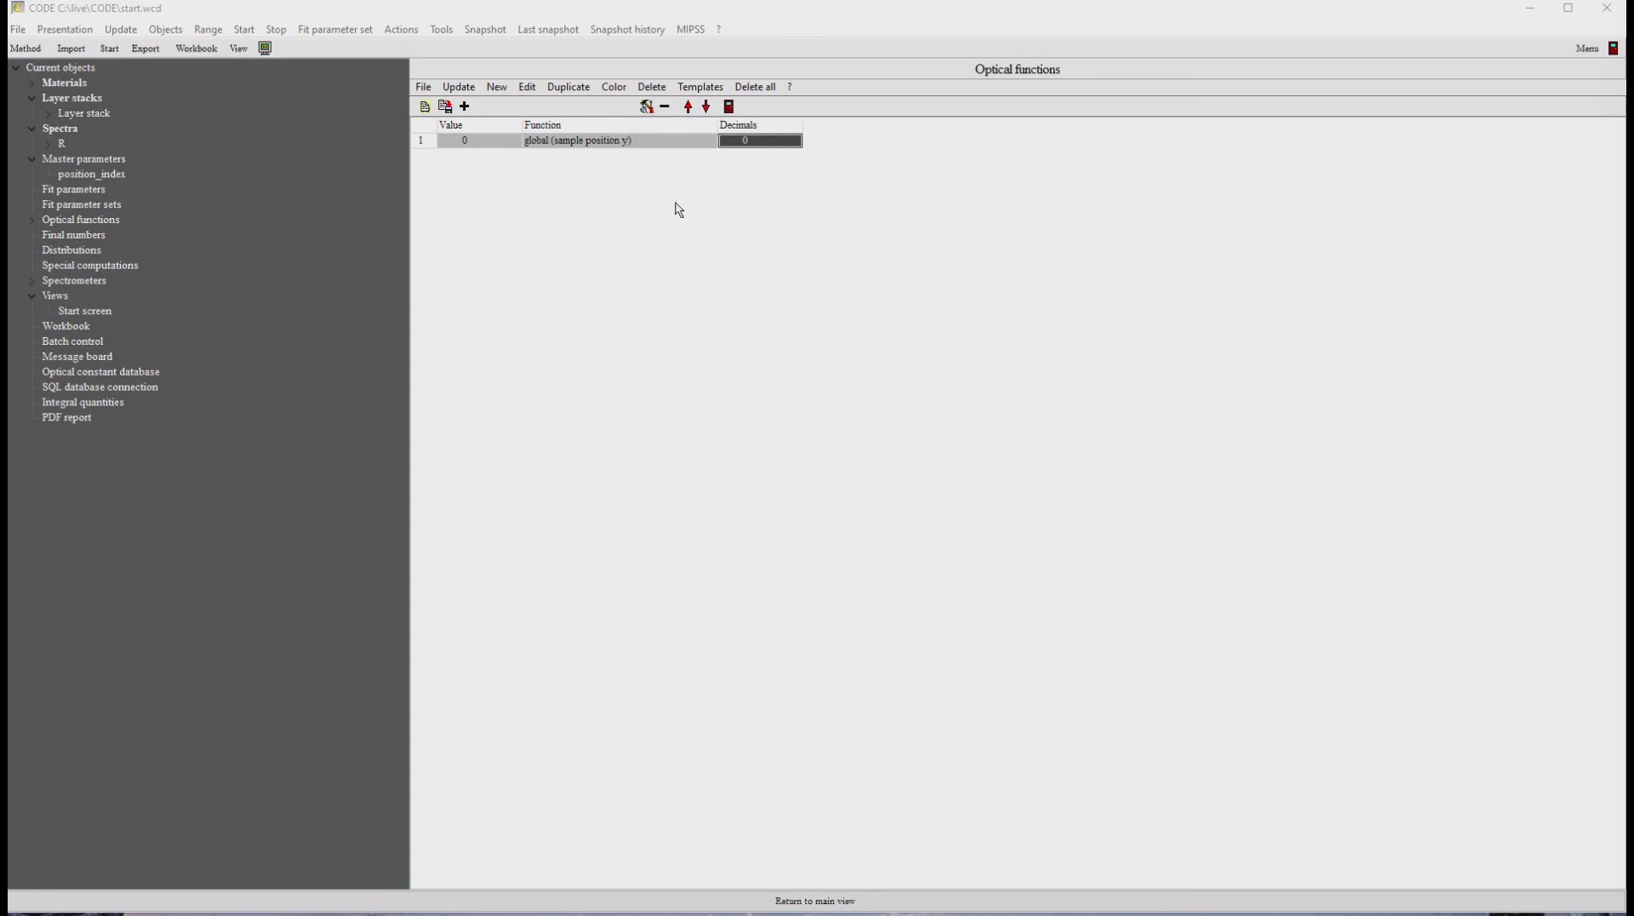
Step: Try to update the optical functions list
{"action": "left_click", "coordinate": [729, 107]}
{"action": "left_click", "coordinate": [459, 87]}
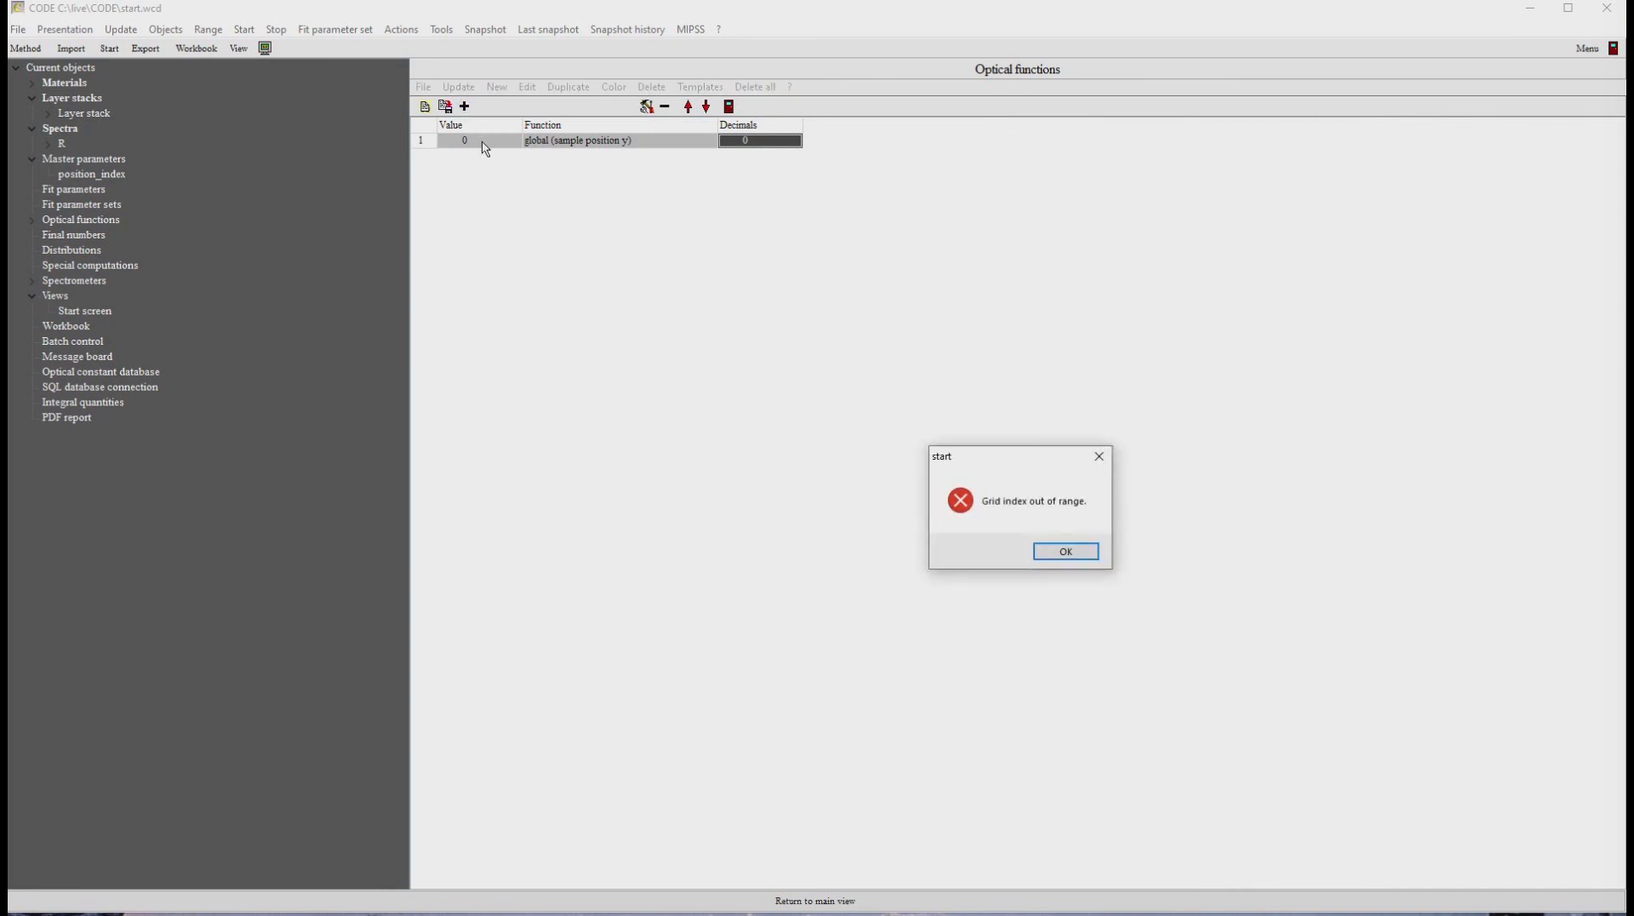
{"action": "key", "text": "Return"}
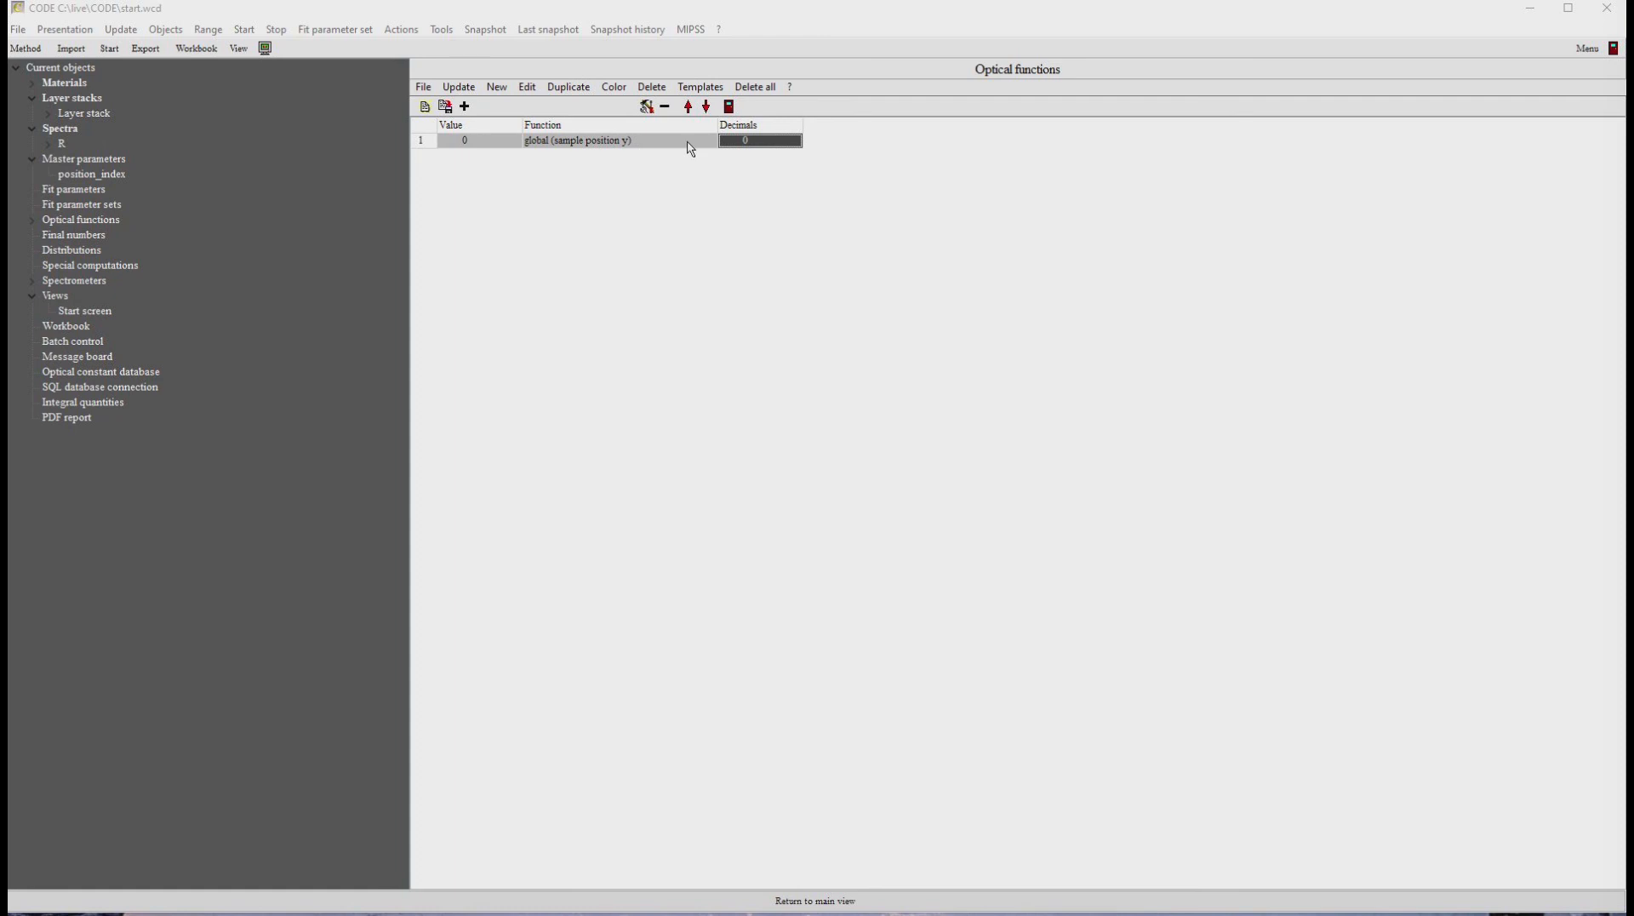
{"action": "left_click", "coordinate": [688, 142]}
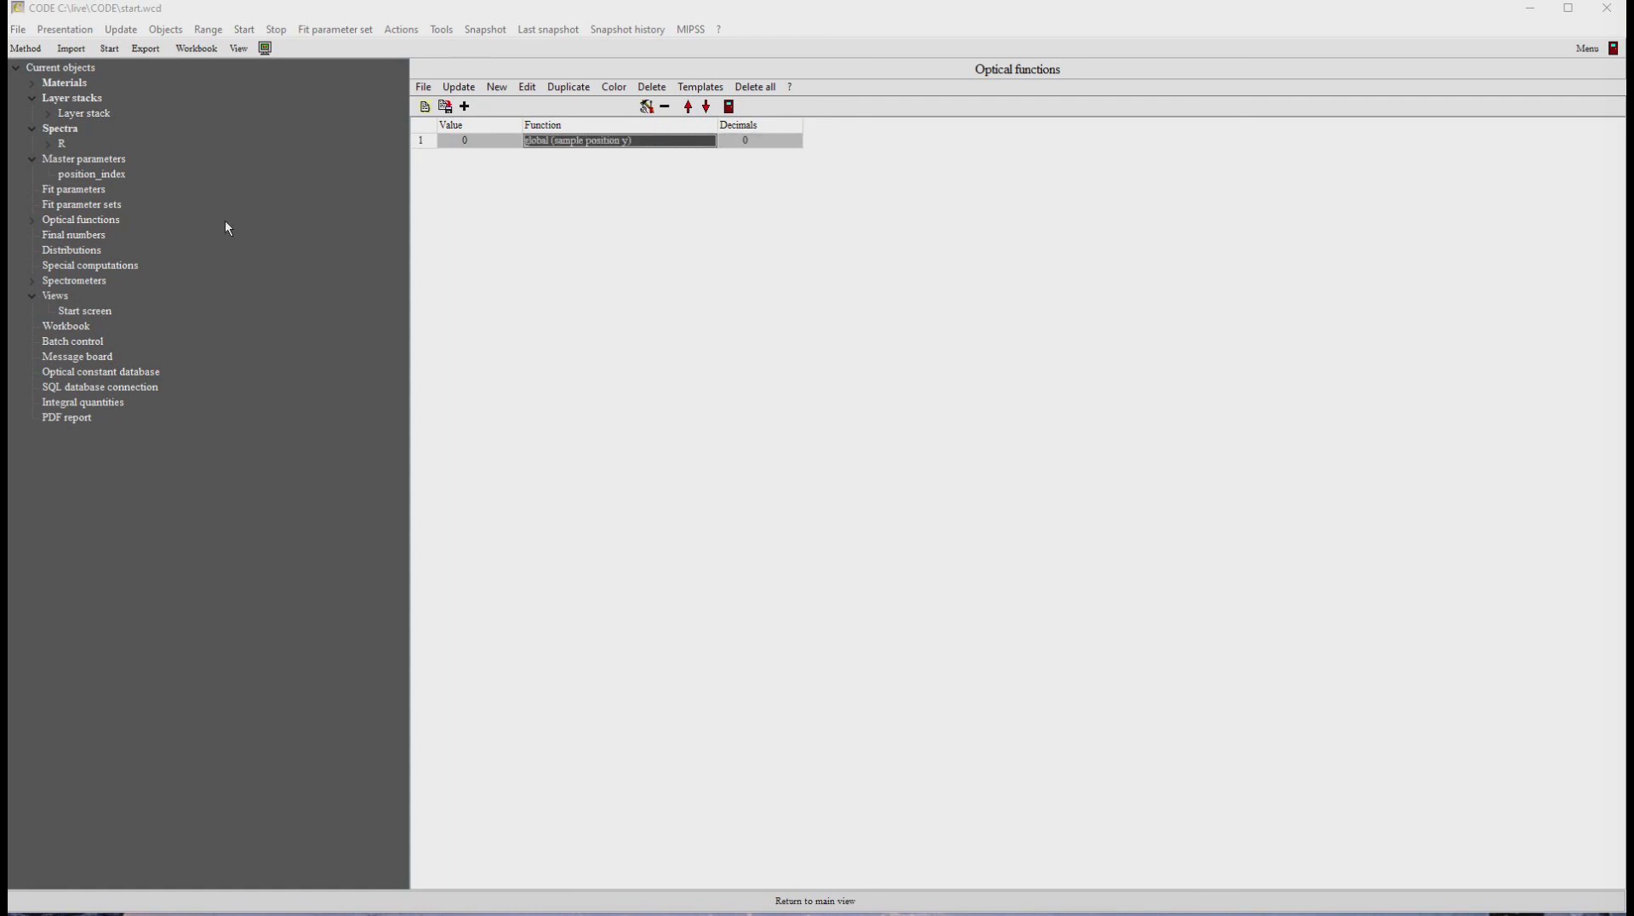
Step: Return to the main view and start the time sequence, accepting the preset sample name and positions
{"action": "left_click", "coordinate": [313, 904]}
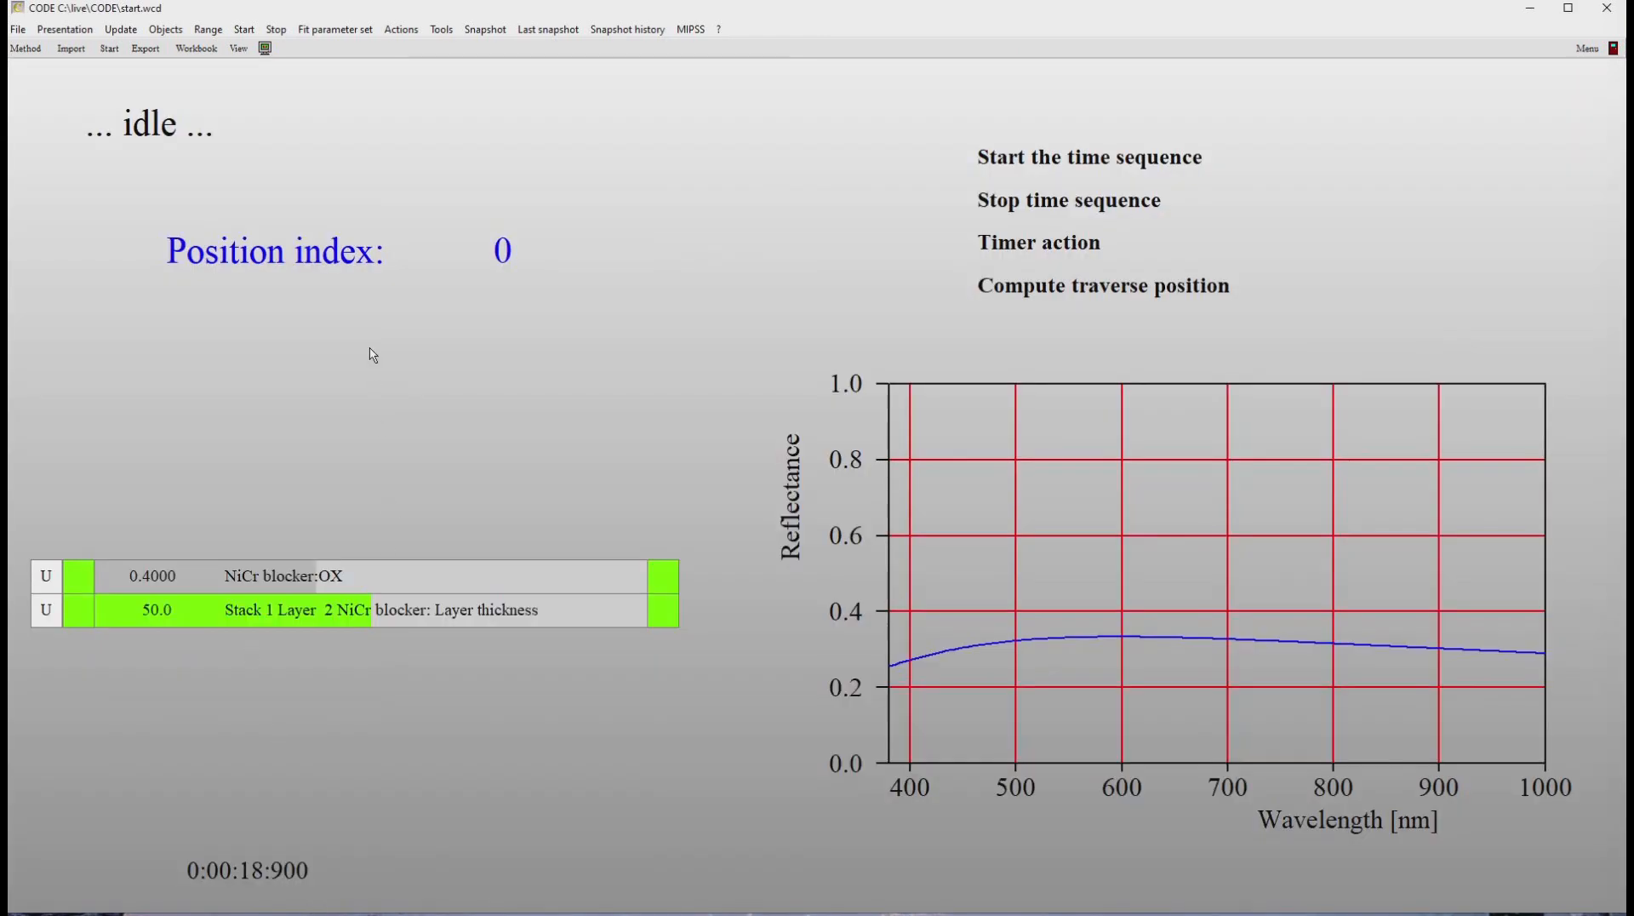
{"action": "left_click", "coordinate": [1000, 163]}
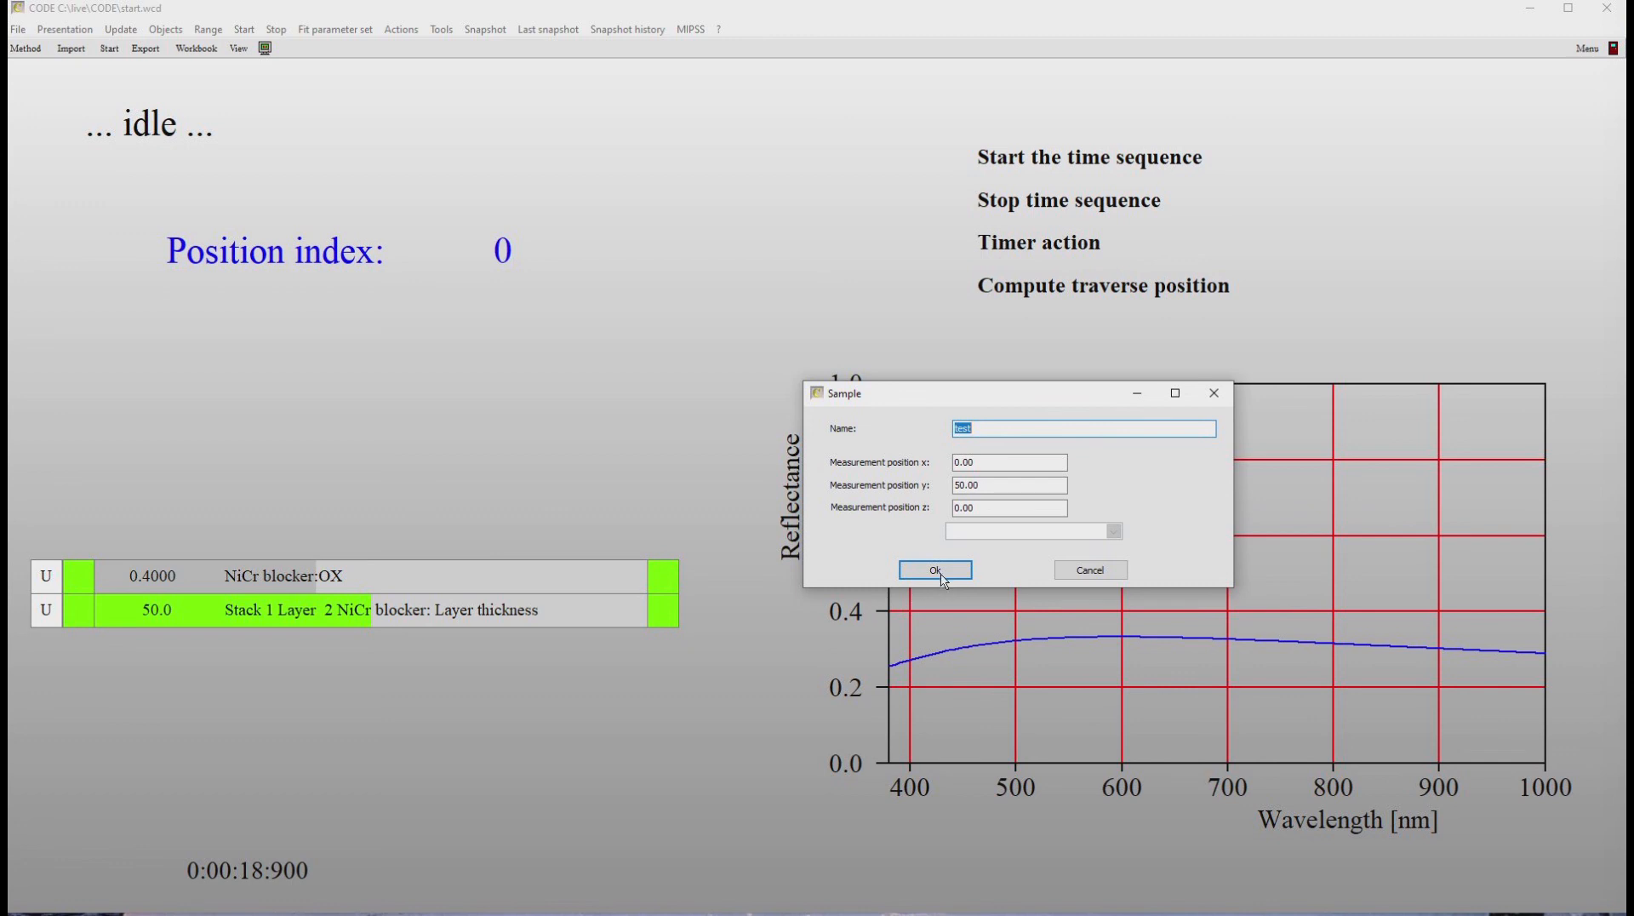
{"action": "left_click", "coordinate": [1087, 572]}
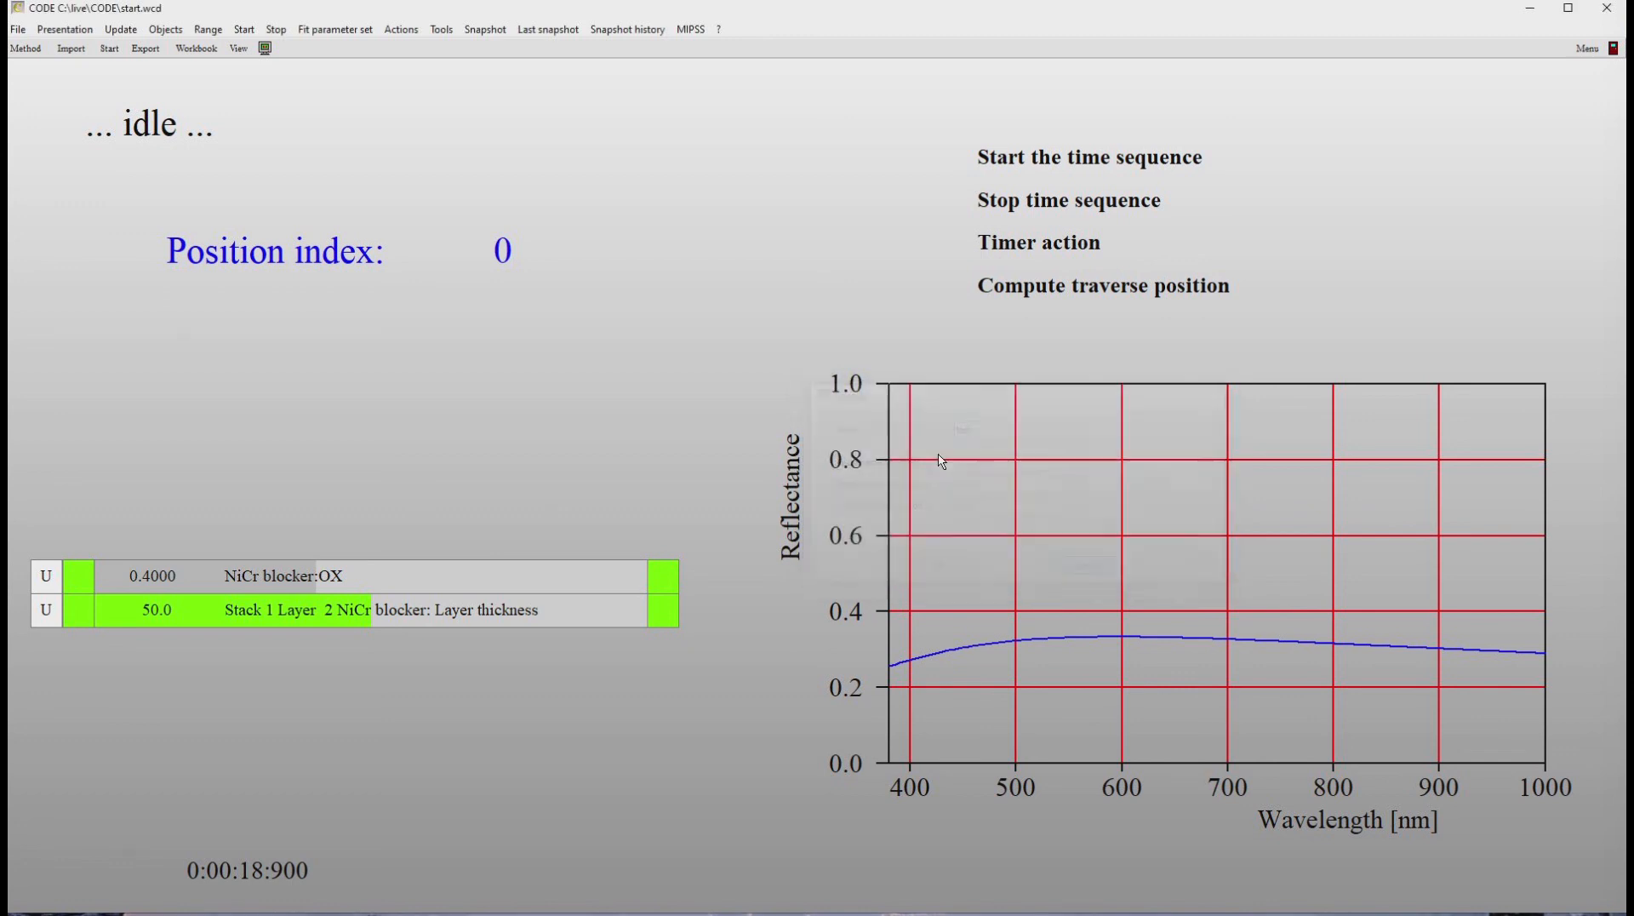
Step: Add the "global (sample position y)" optical function to the Start screen as an optical function view
{"action": "key", "text": "F7"}
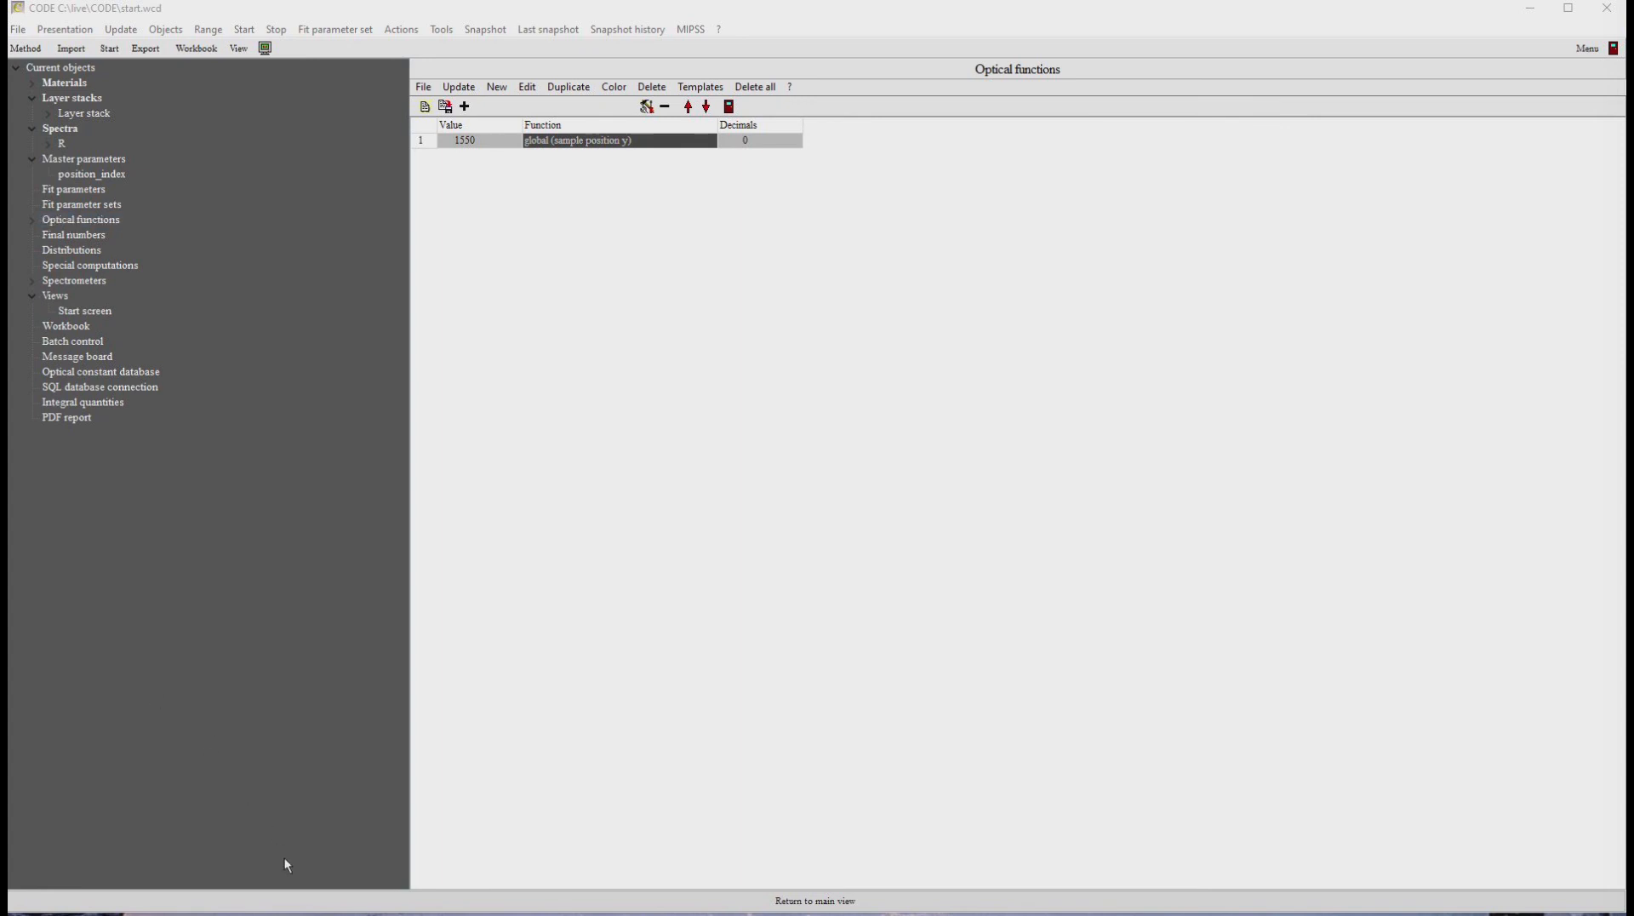
{"action": "left_click", "coordinate": [90, 312]}
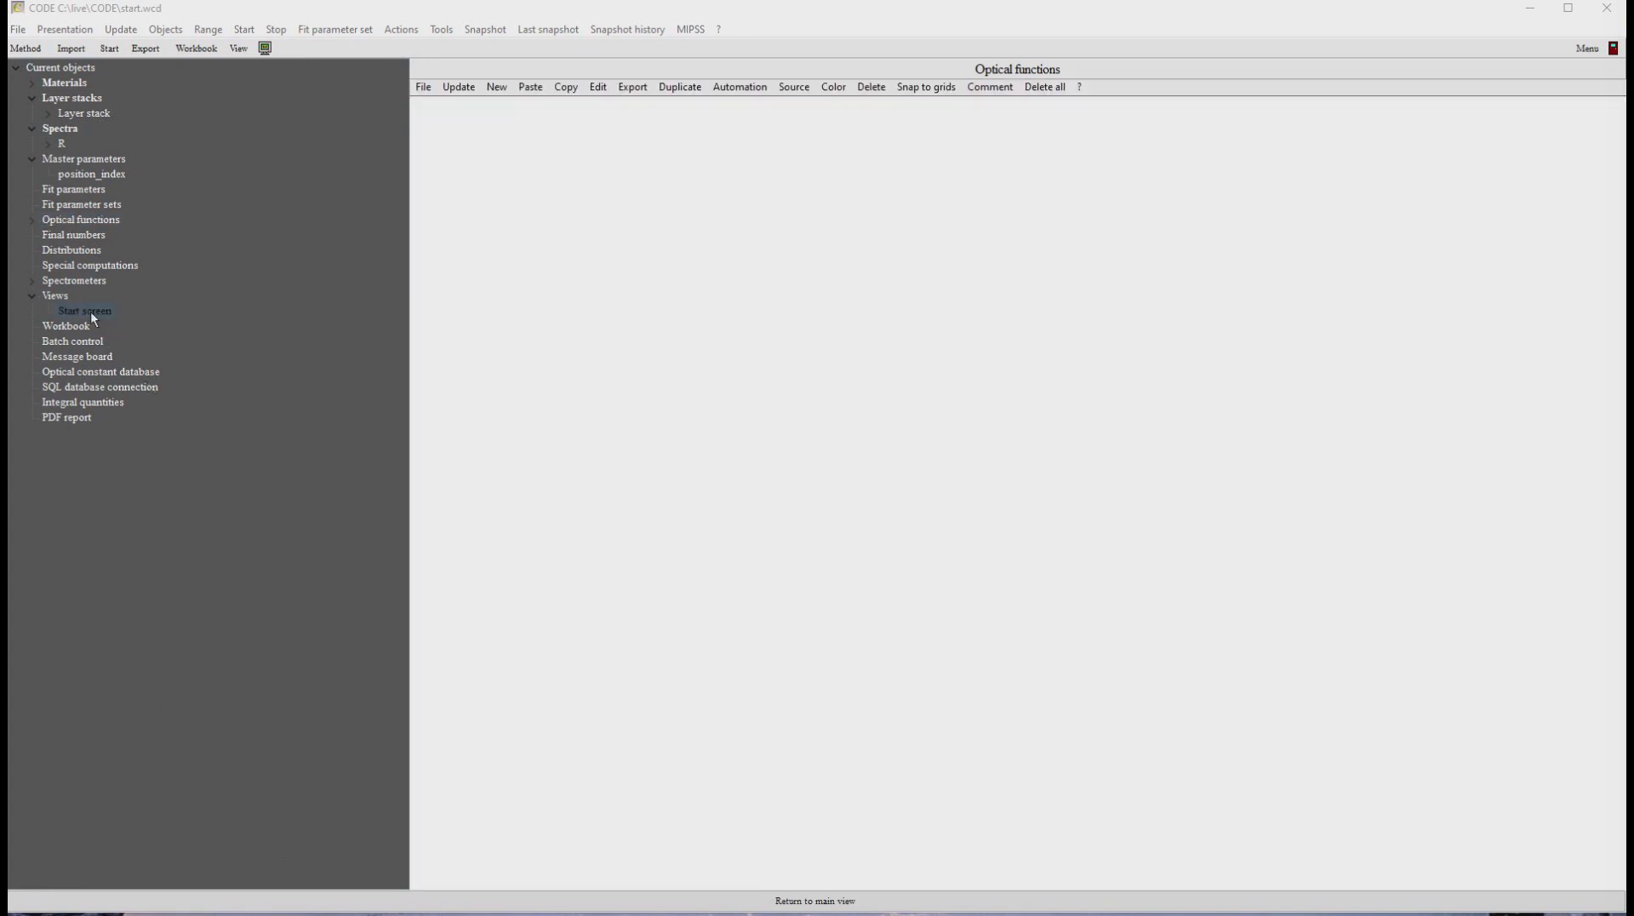
{"action": "left_click", "coordinate": [30, 219]}
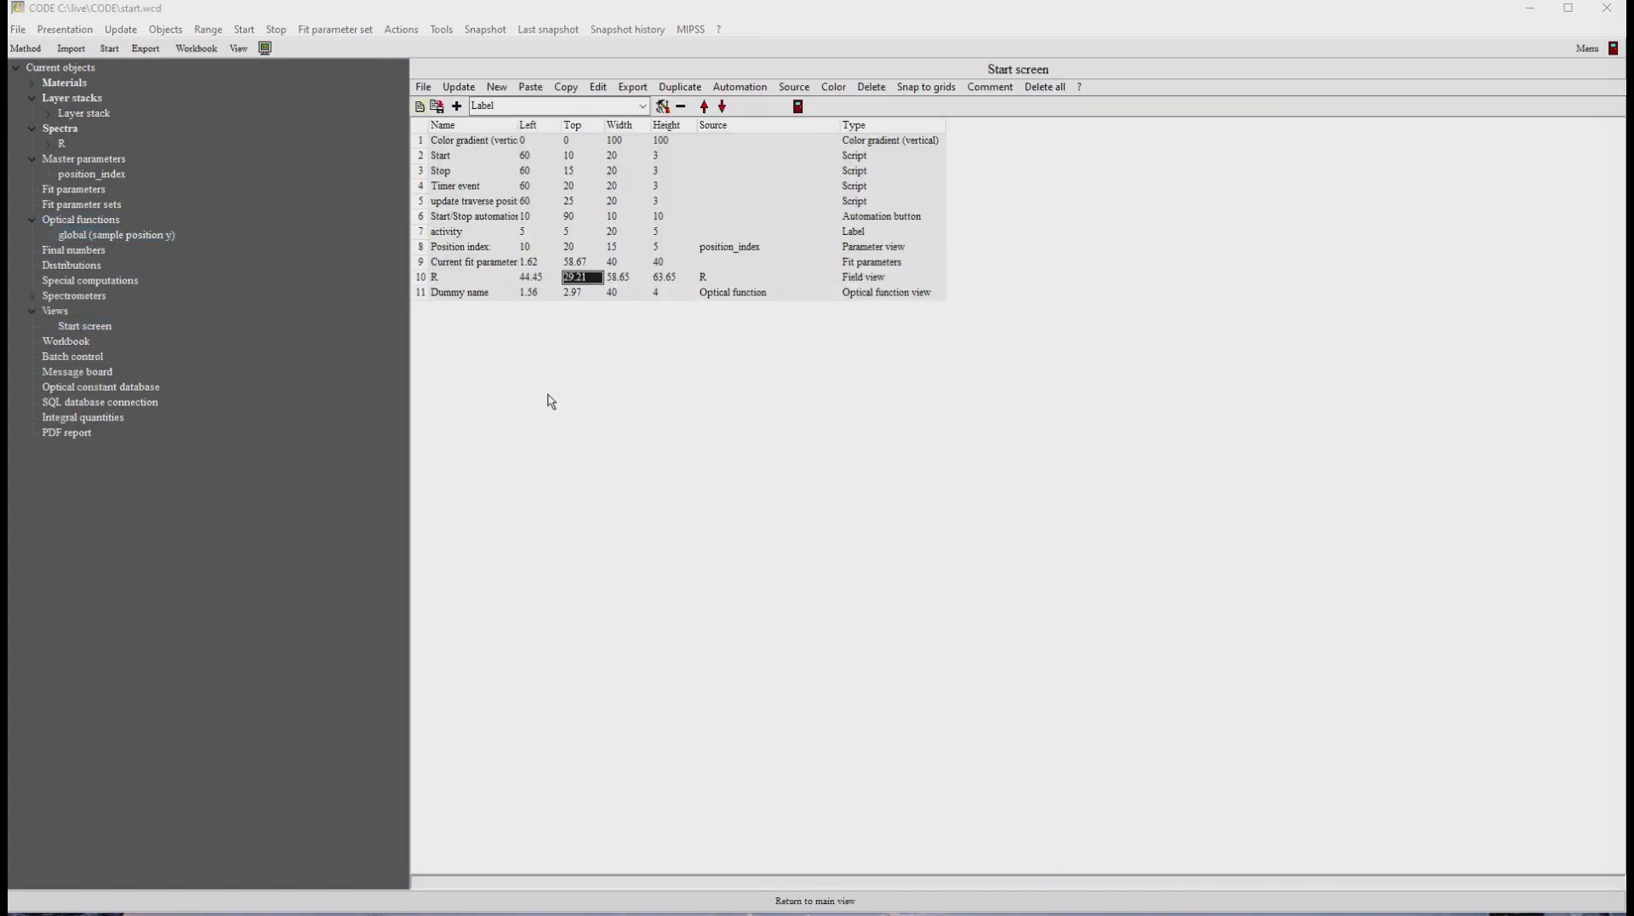
Step: Rename the new optical function view in the Start screen list to "Sample position [mm]:"
{"action": "left_click", "coordinate": [471, 293]}
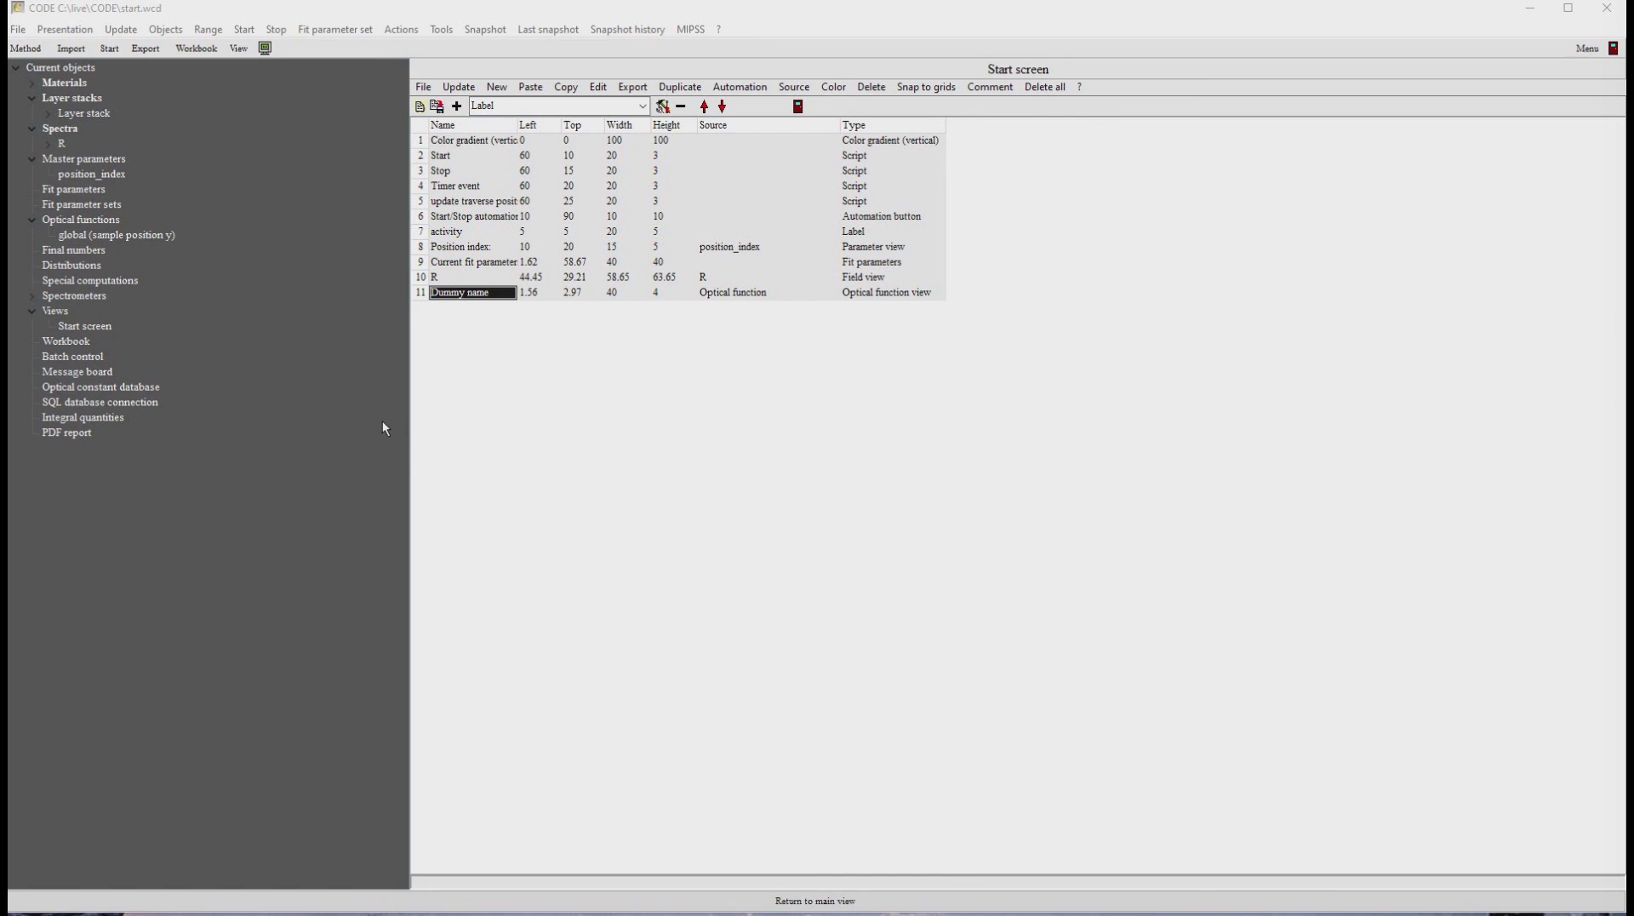
{"action": "key", "text": "BackSpace"}
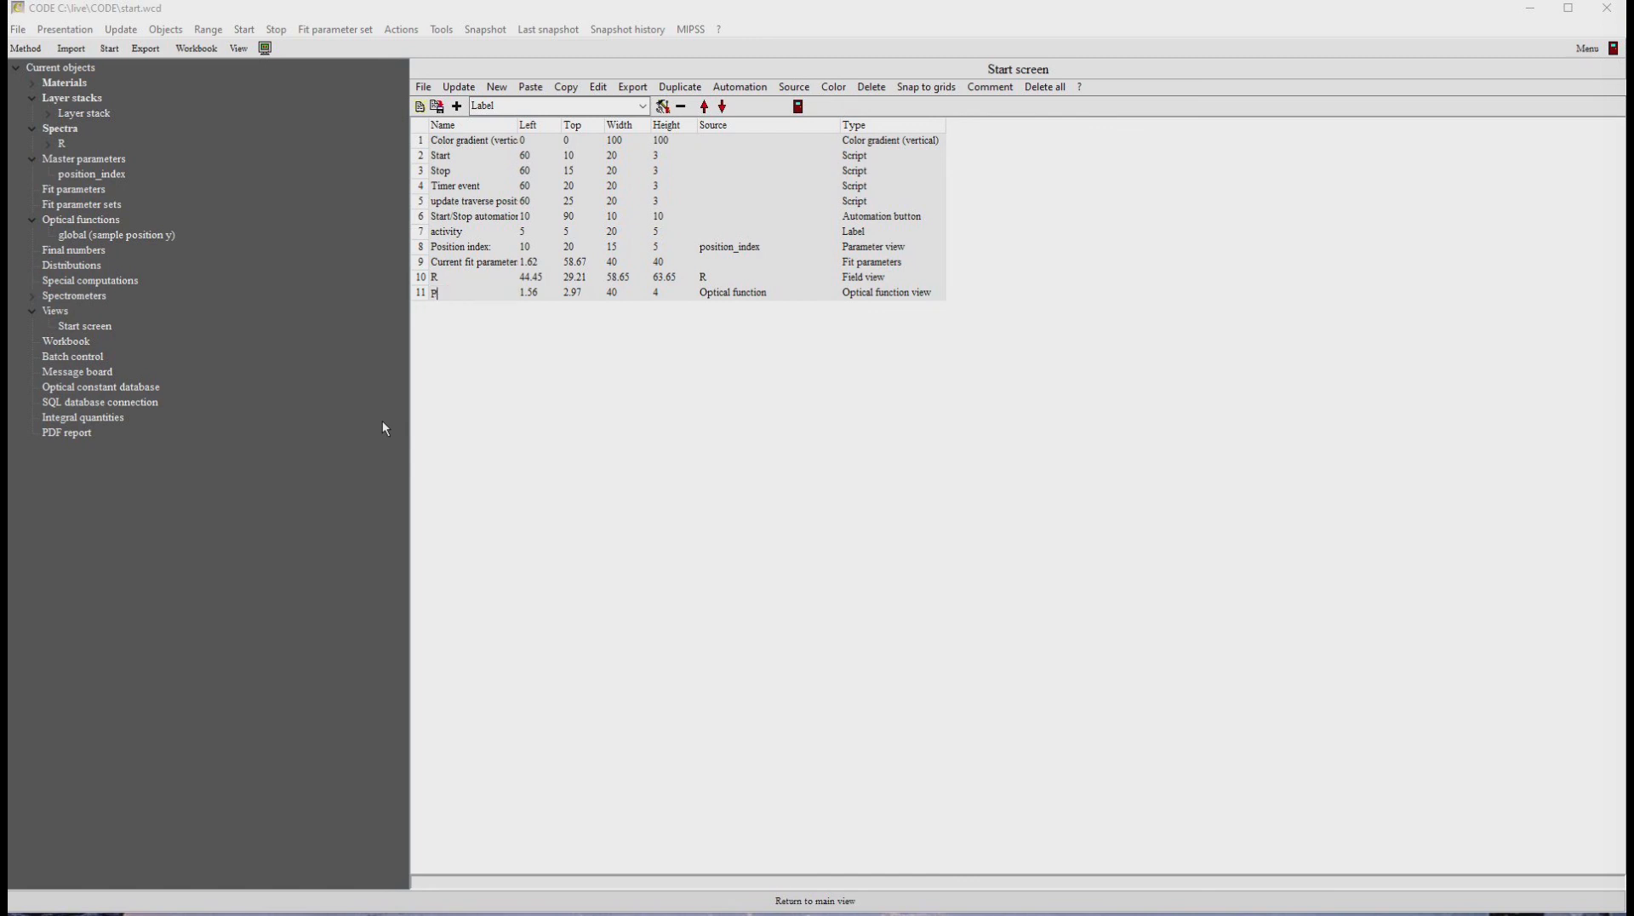
{"action": "type", "text": "Sample"}
{"action": "type", "text": " position"}
{"action": "type", "text": " [mm]"}
{"action": "type", "text": ":"}
{"action": "key", "text": "Return"}
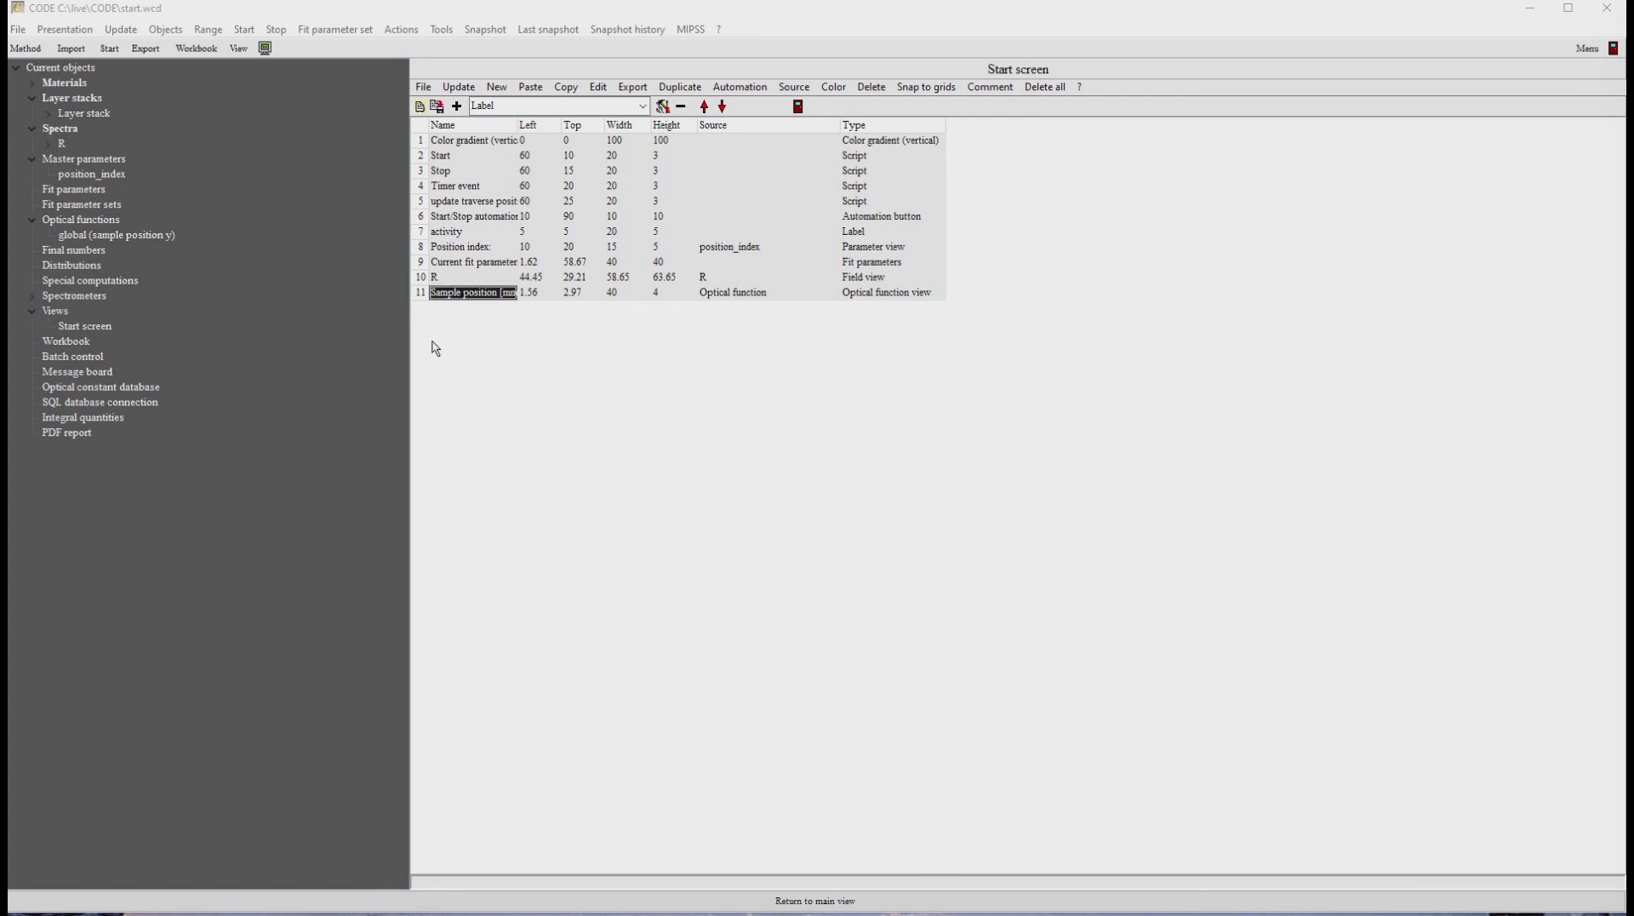
Step: Set the Sample position view's Left to 10 and Top to 25, and move it directly below the Position index entry
{"action": "left_click", "coordinate": [524, 292]}
{"action": "type", "text": "10"}
{"action": "key", "text": "Return"}
{"action": "key", "text": "Tab"}
{"action": "type", "text": "25"}
{"action": "key", "text": "Return"}
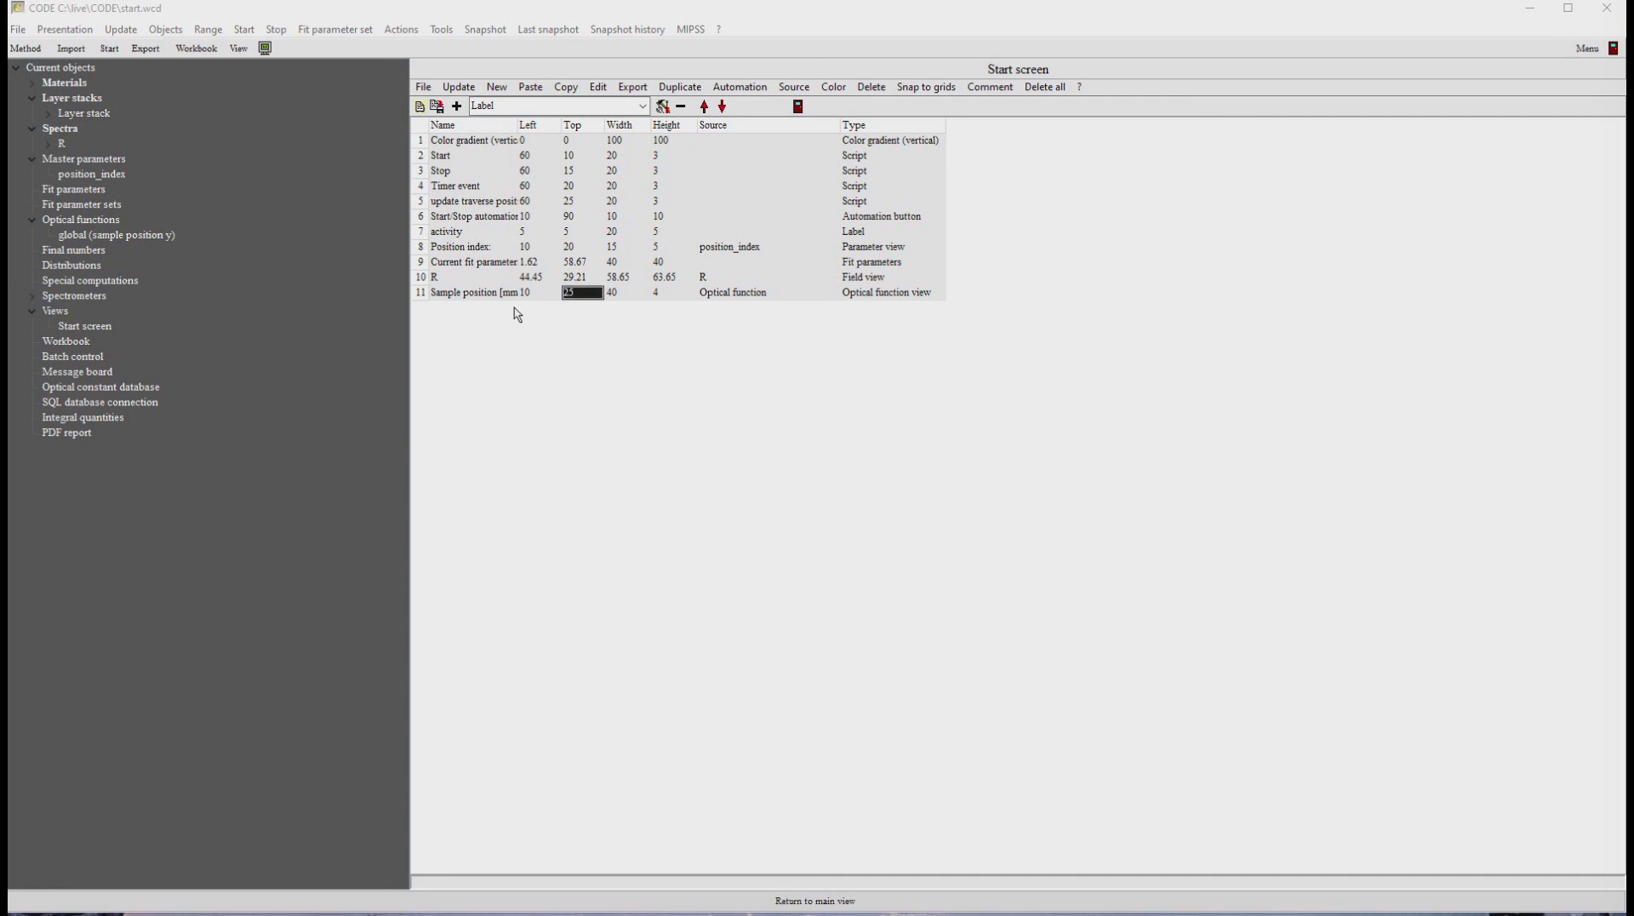
{"action": "left_click", "coordinate": [705, 108]}
{"action": "left_click", "coordinate": [704, 108]}
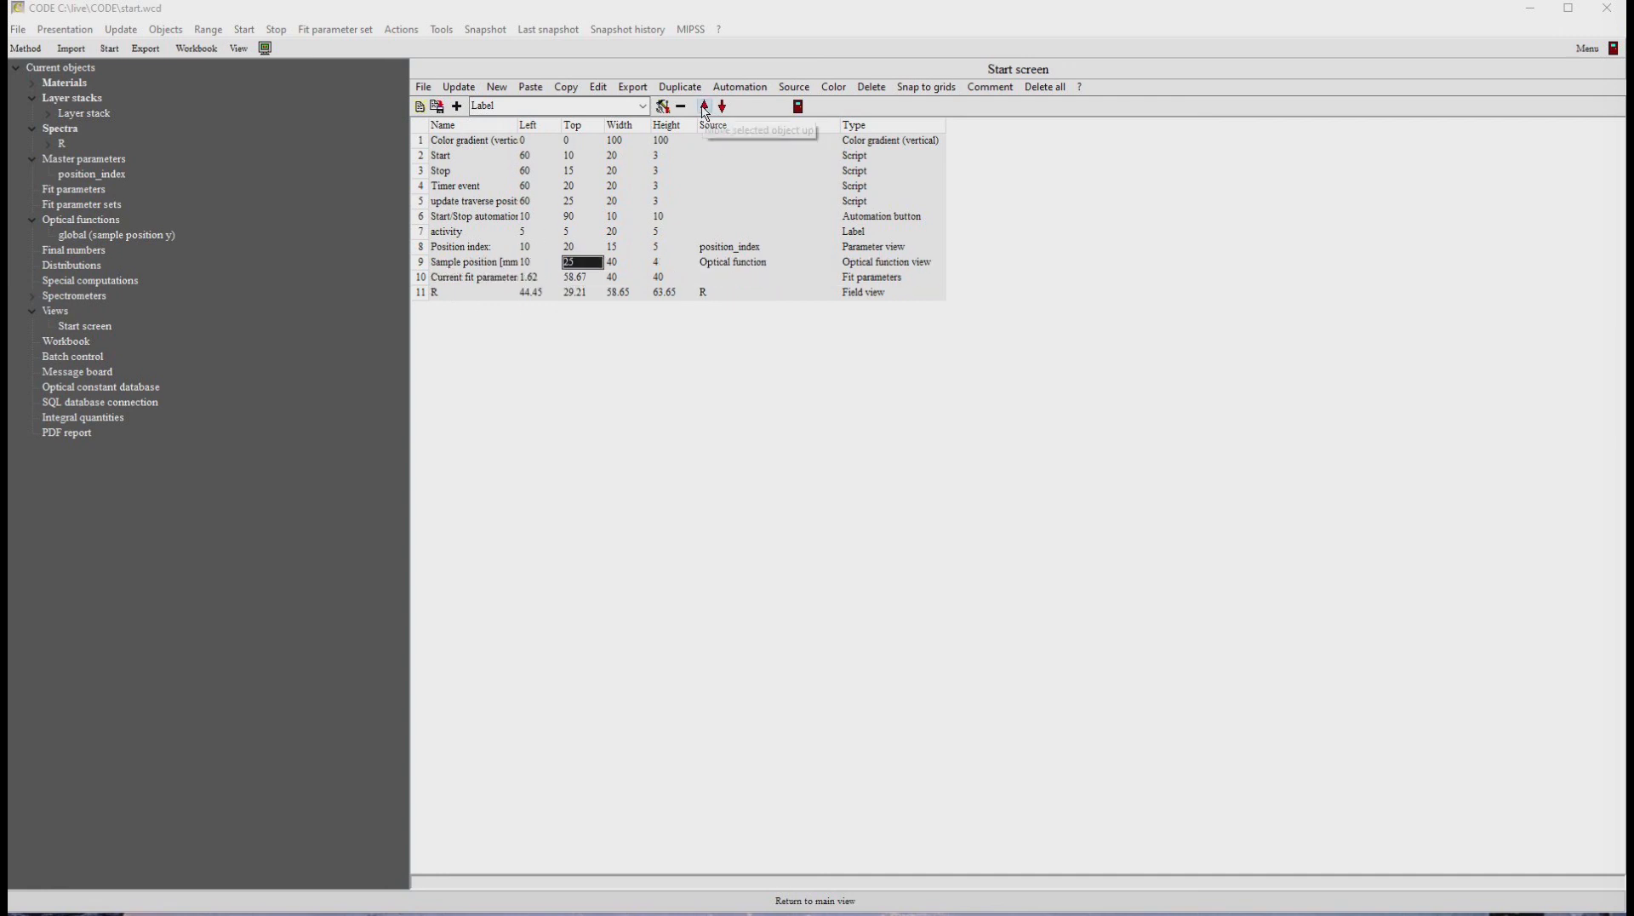
Step: Set the Sample position view's Width to 20 and Height to 5, and return to the main view
{"action": "left_click", "coordinate": [609, 262]}
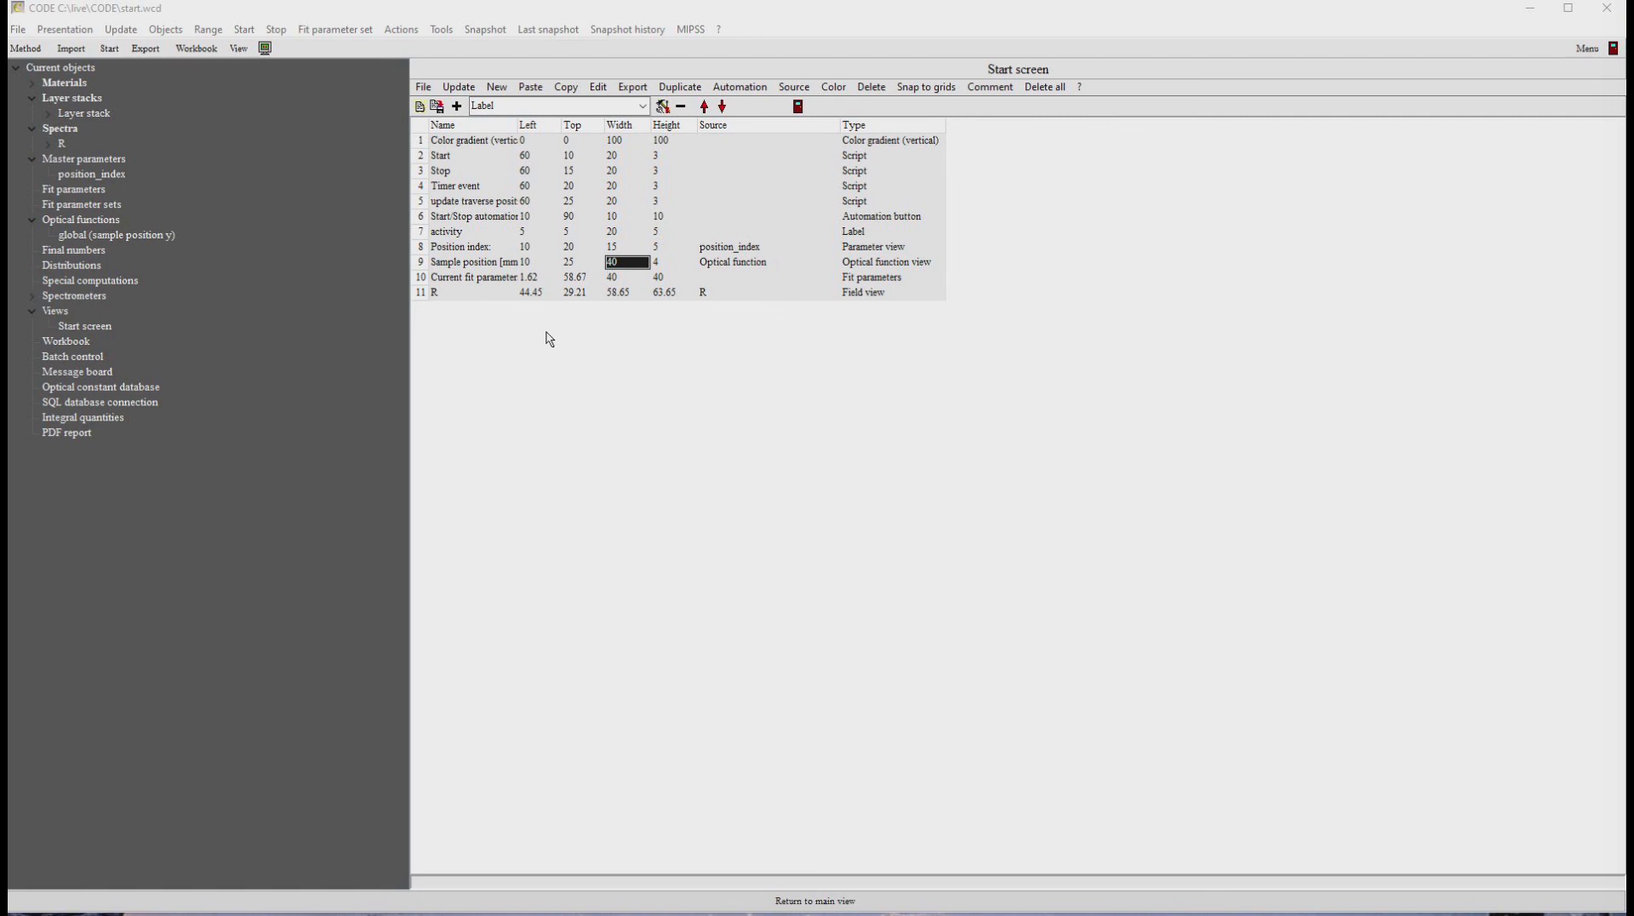
{"action": "type", "text": "20"}
{"action": "key", "text": "Return"}
{"action": "key", "text": "Tab"}
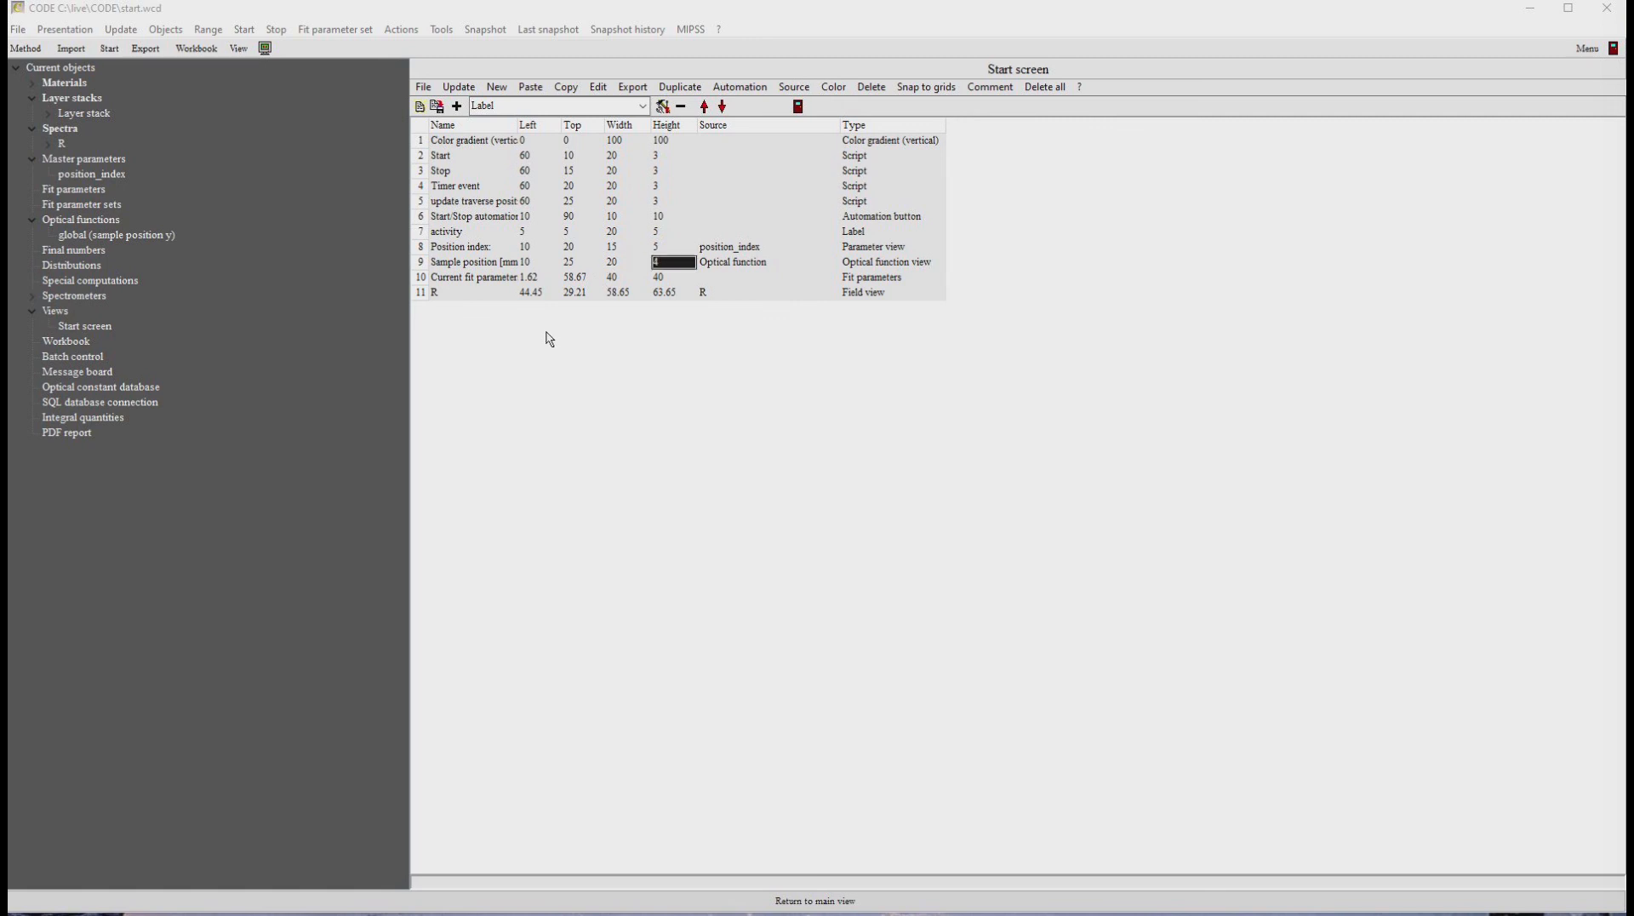
{"action": "type", "text": "5"}
{"action": "left_click", "coordinate": [395, 904]}
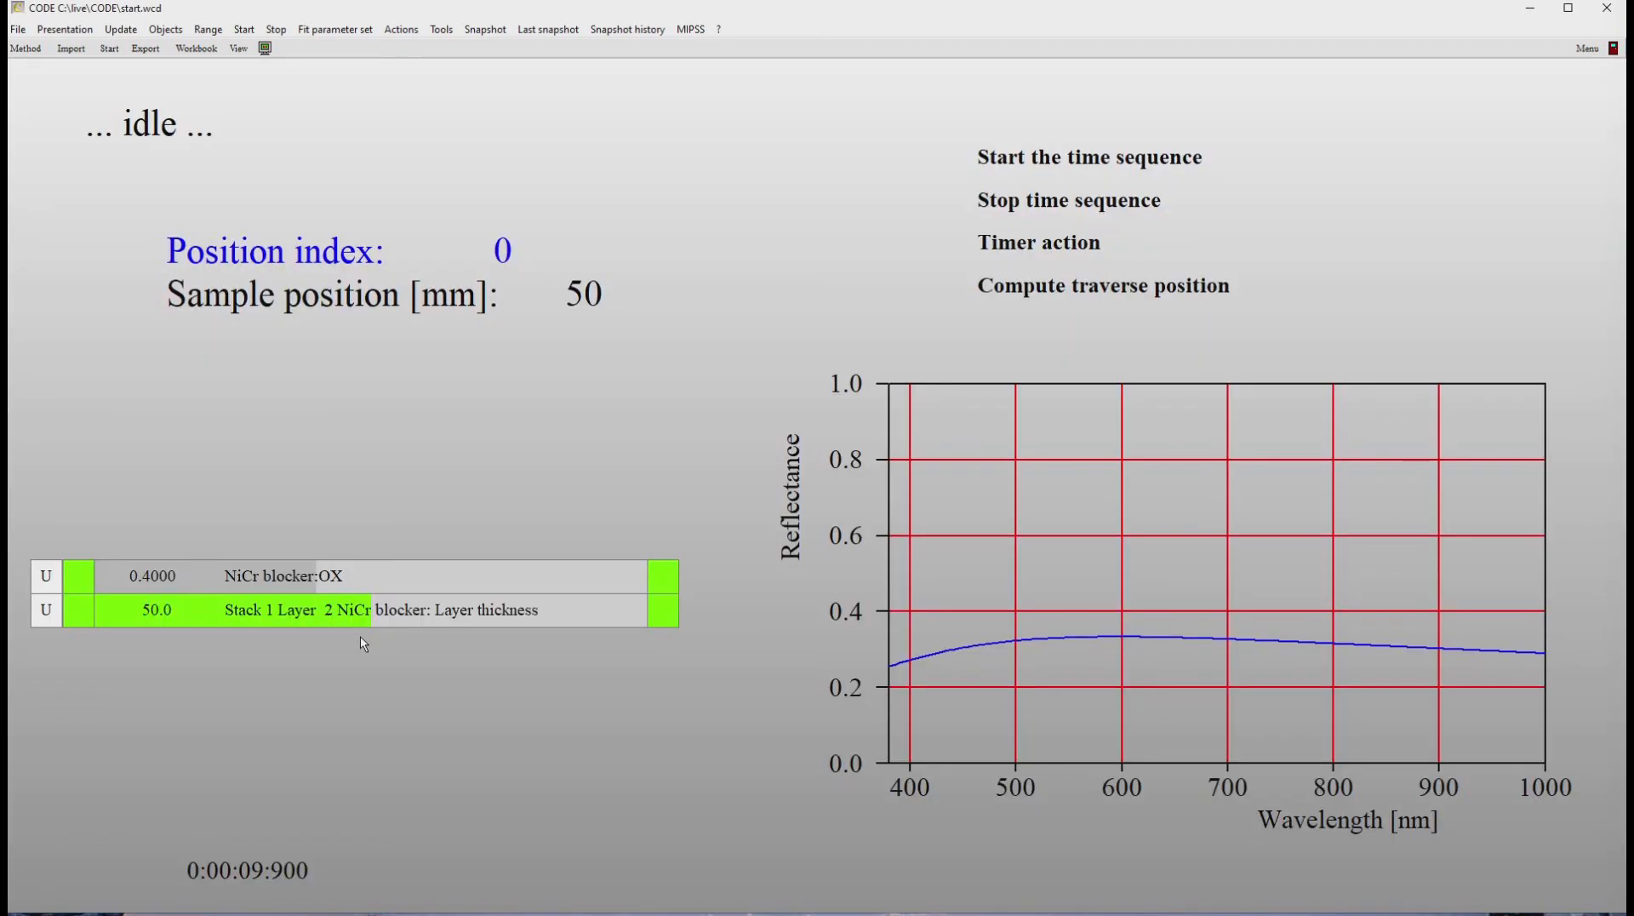
Step: Run the time sequence with the preset sample data, and switch to the temp_spec folder in File Explorer to check the exported CSV files
{"action": "left_click", "coordinate": [1009, 165]}
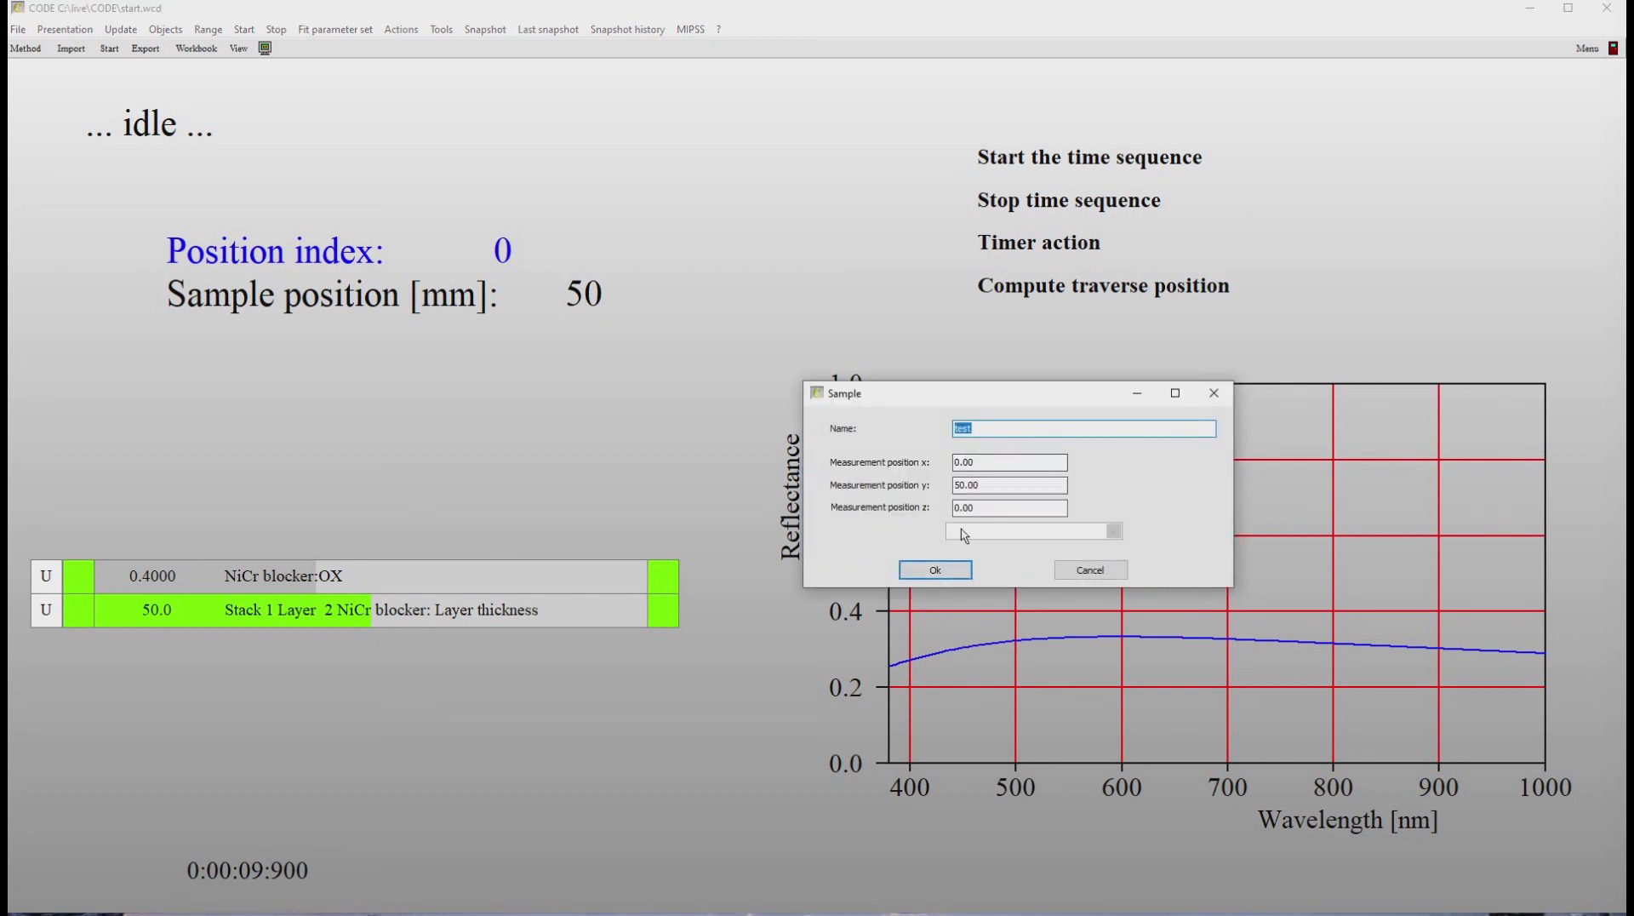
{"action": "left_click", "coordinate": [935, 570]}
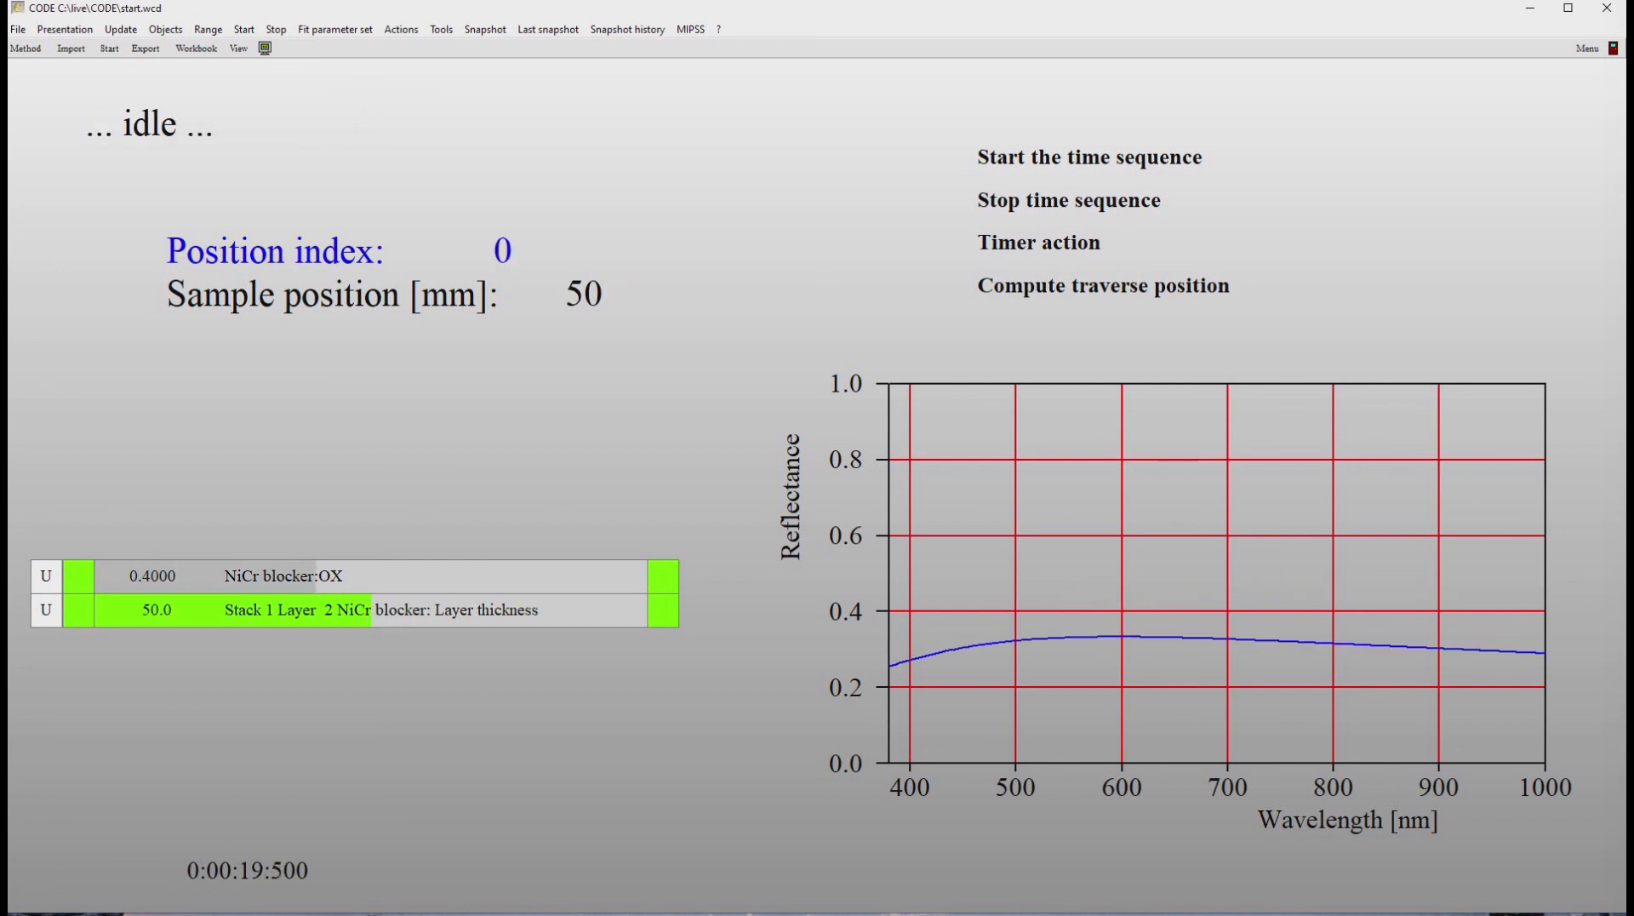
{"action": "mouse_move", "coordinate": [415, 915]}
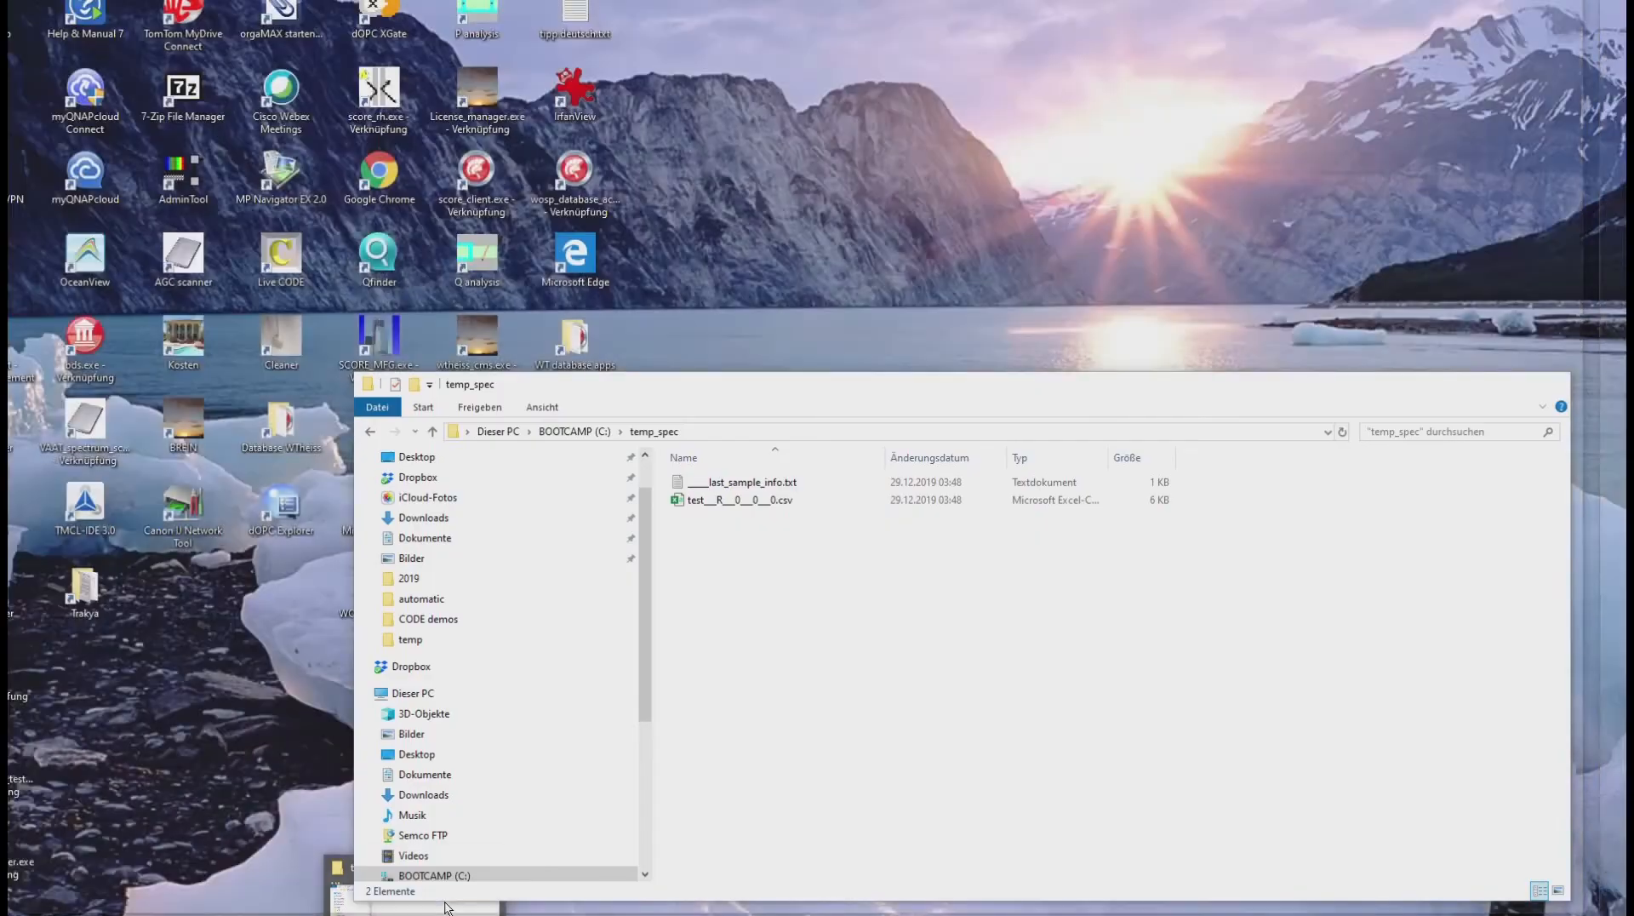
{"action": "left_click", "coordinate": [448, 908]}
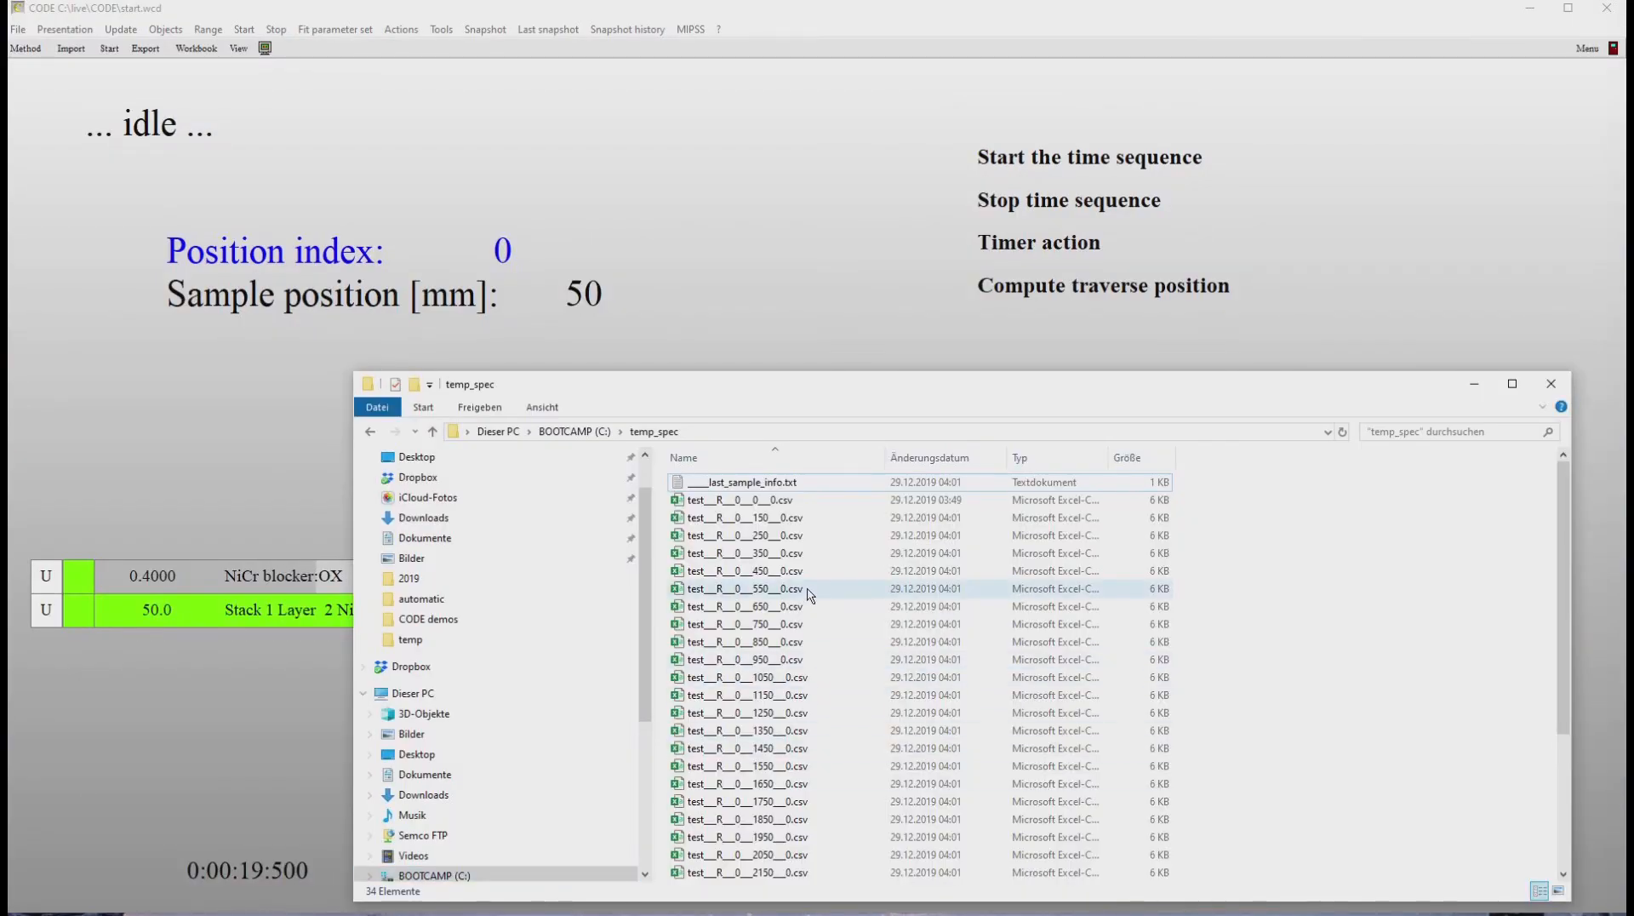
Step: Delete the outdated test___R___0___0___0.csv file from the temp_spec folder
{"action": "left_click", "coordinate": [777, 517]}
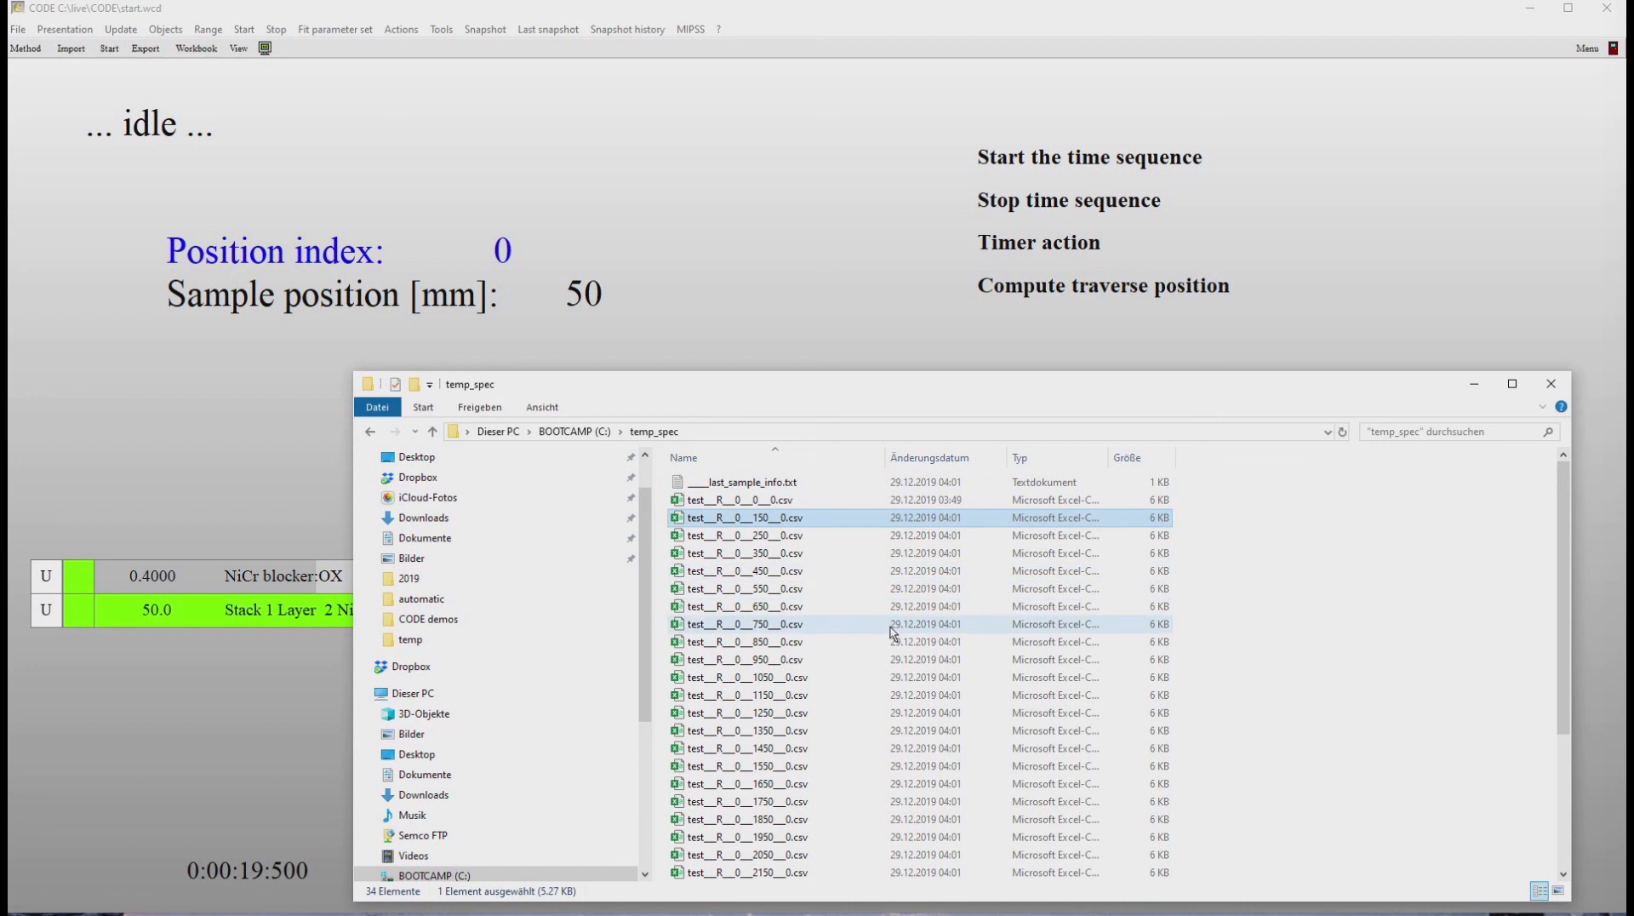
{"action": "key", "text": "Up"}
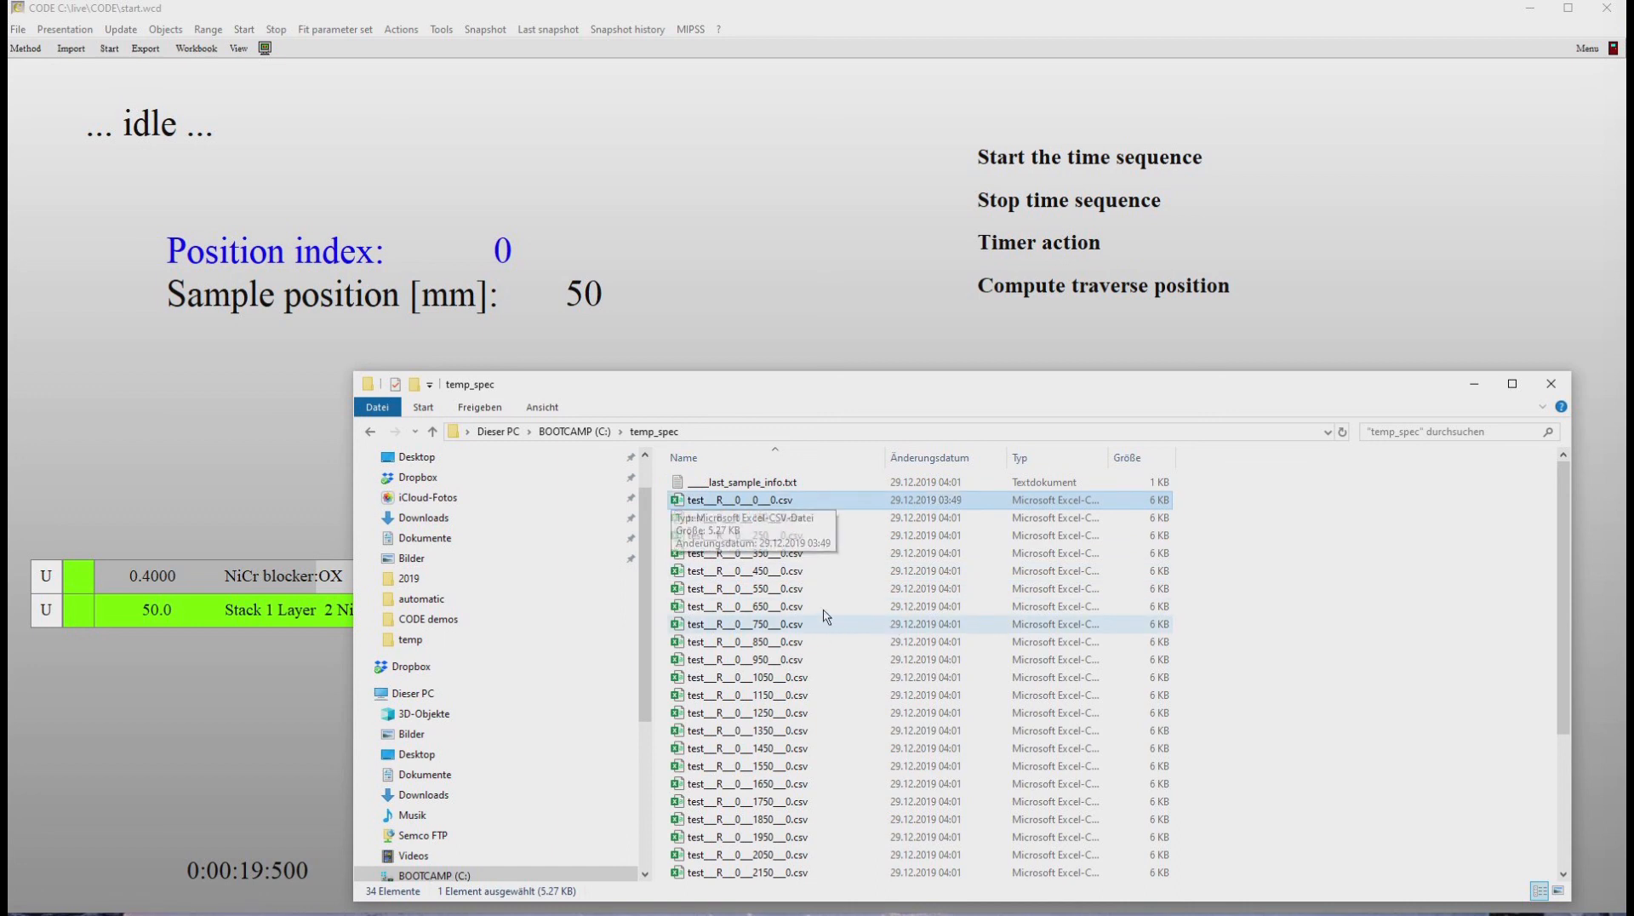
{"action": "right_click", "coordinate": [783, 503]}
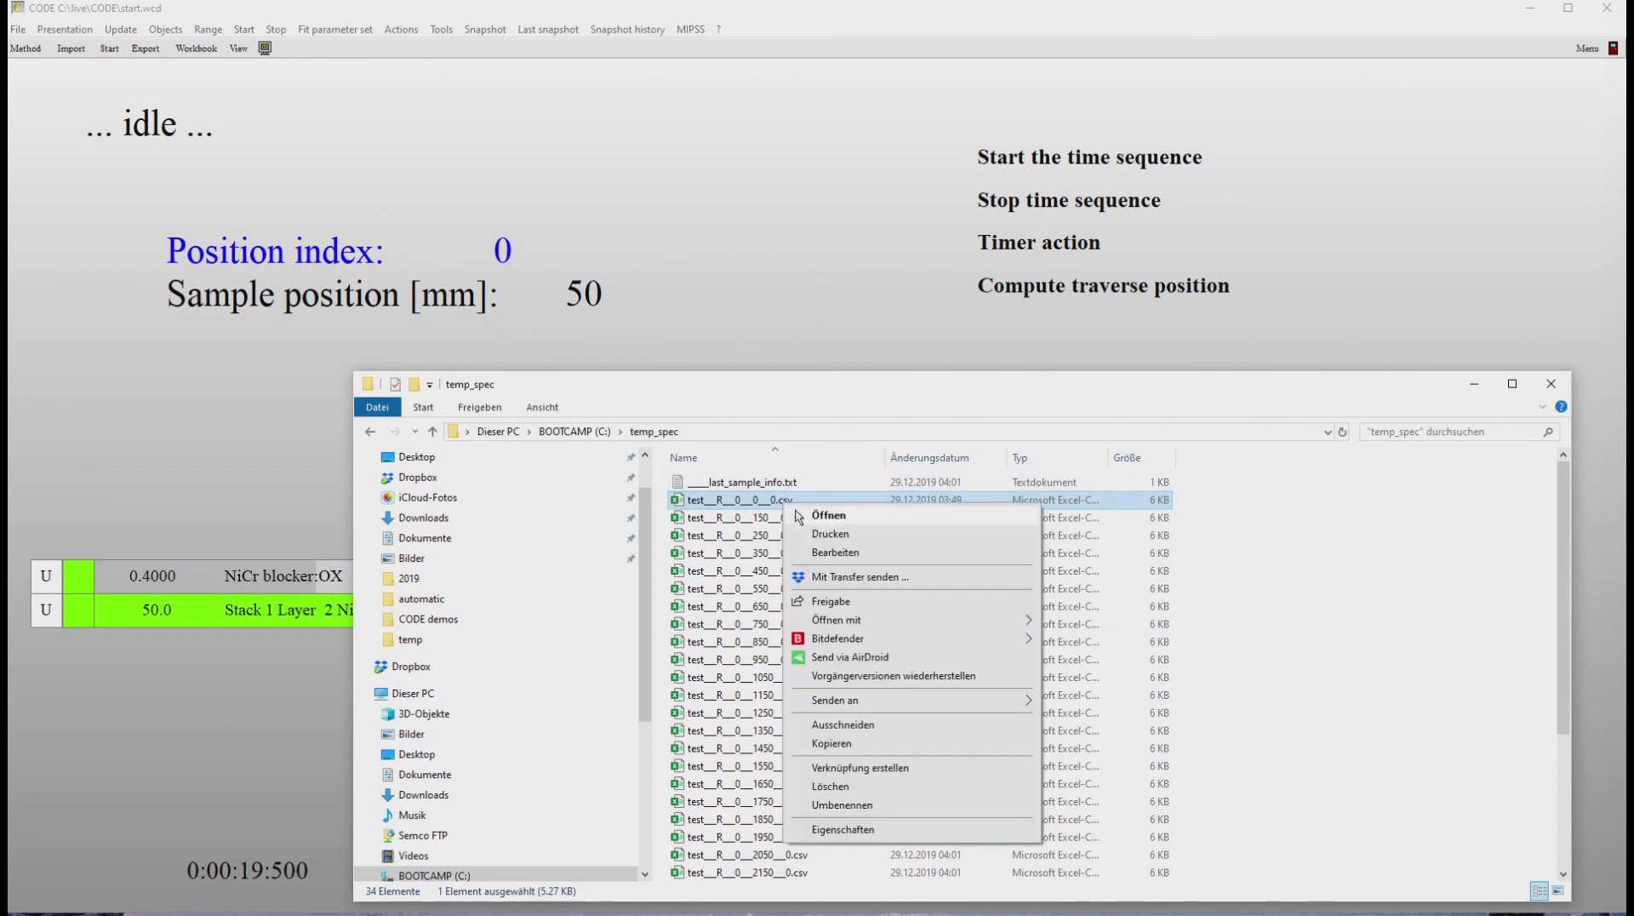
{"action": "left_click", "coordinate": [874, 787]}
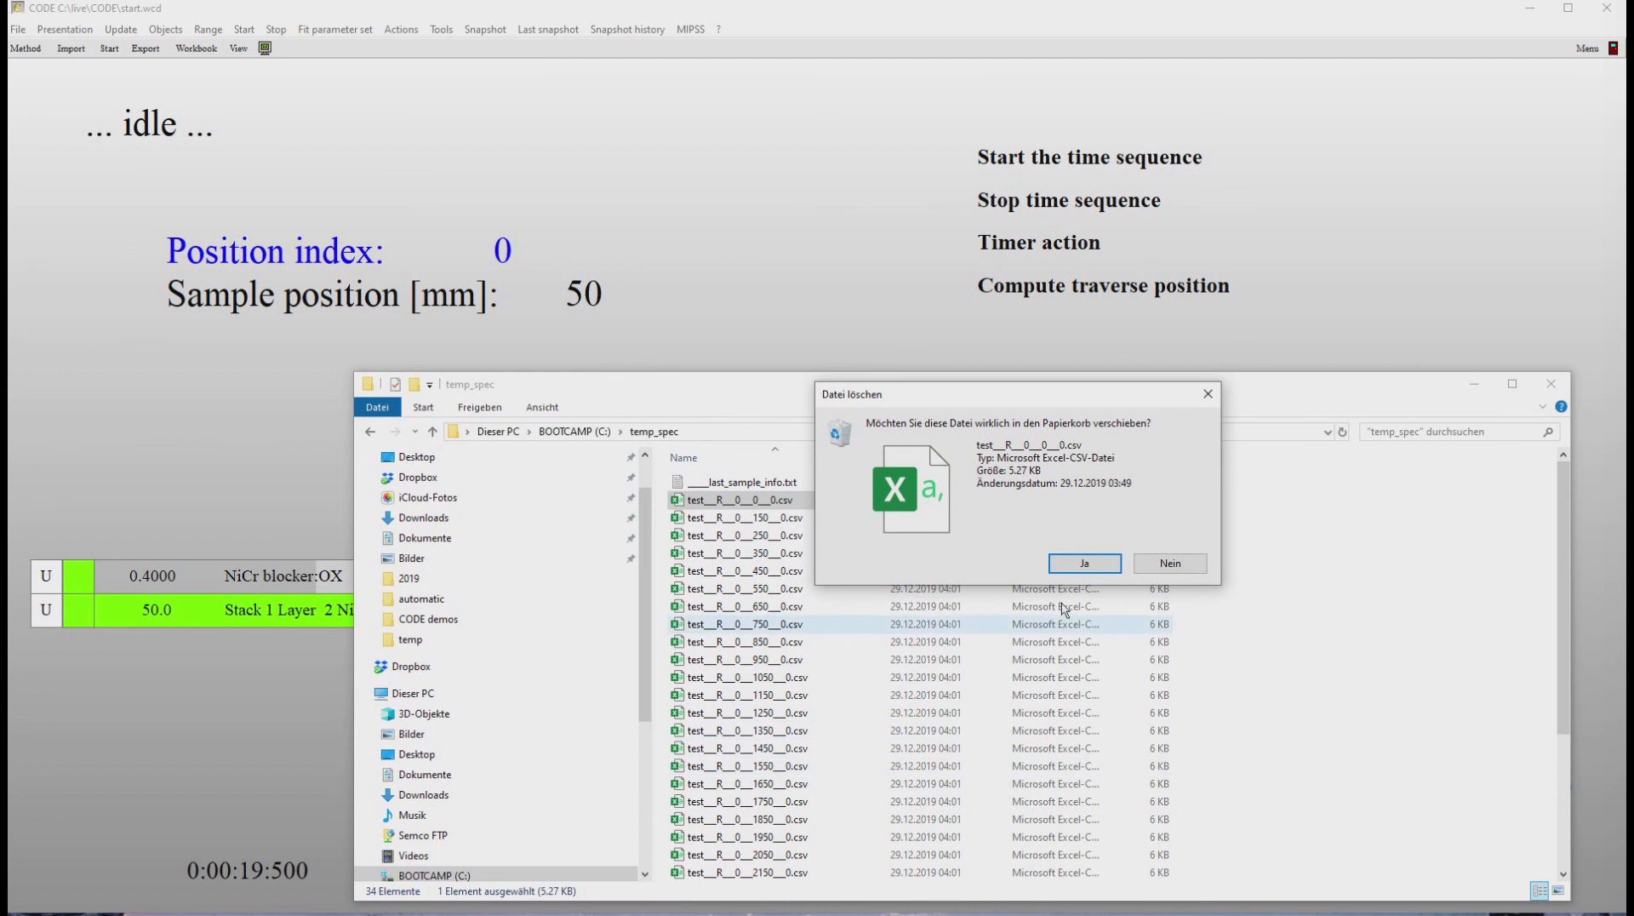
{"action": "left_click", "coordinate": [1084, 563]}
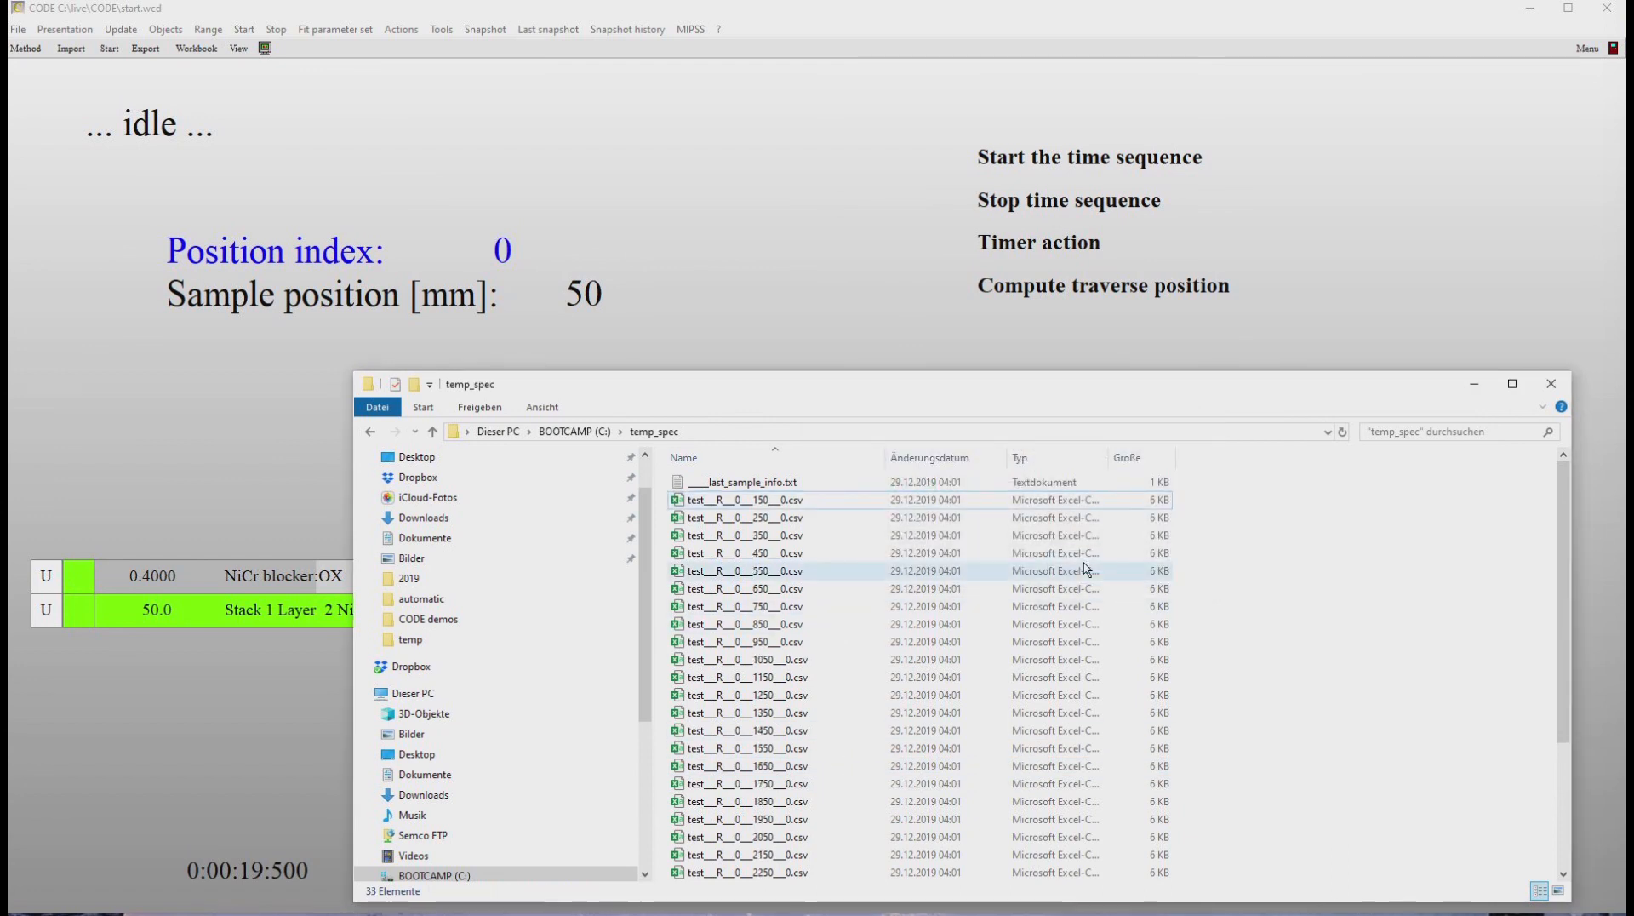
Step: Look through the exported test CSV files in temp_spec from the first to the last position, and close the folder window
{"action": "key", "text": "Down"}
{"action": "key", "text": "Down"}
{"action": "key", "text": "Up"}
{"action": "key", "text": "Up"}
{"action": "key", "text": "Up"}
{"action": "key", "text": "Down"}
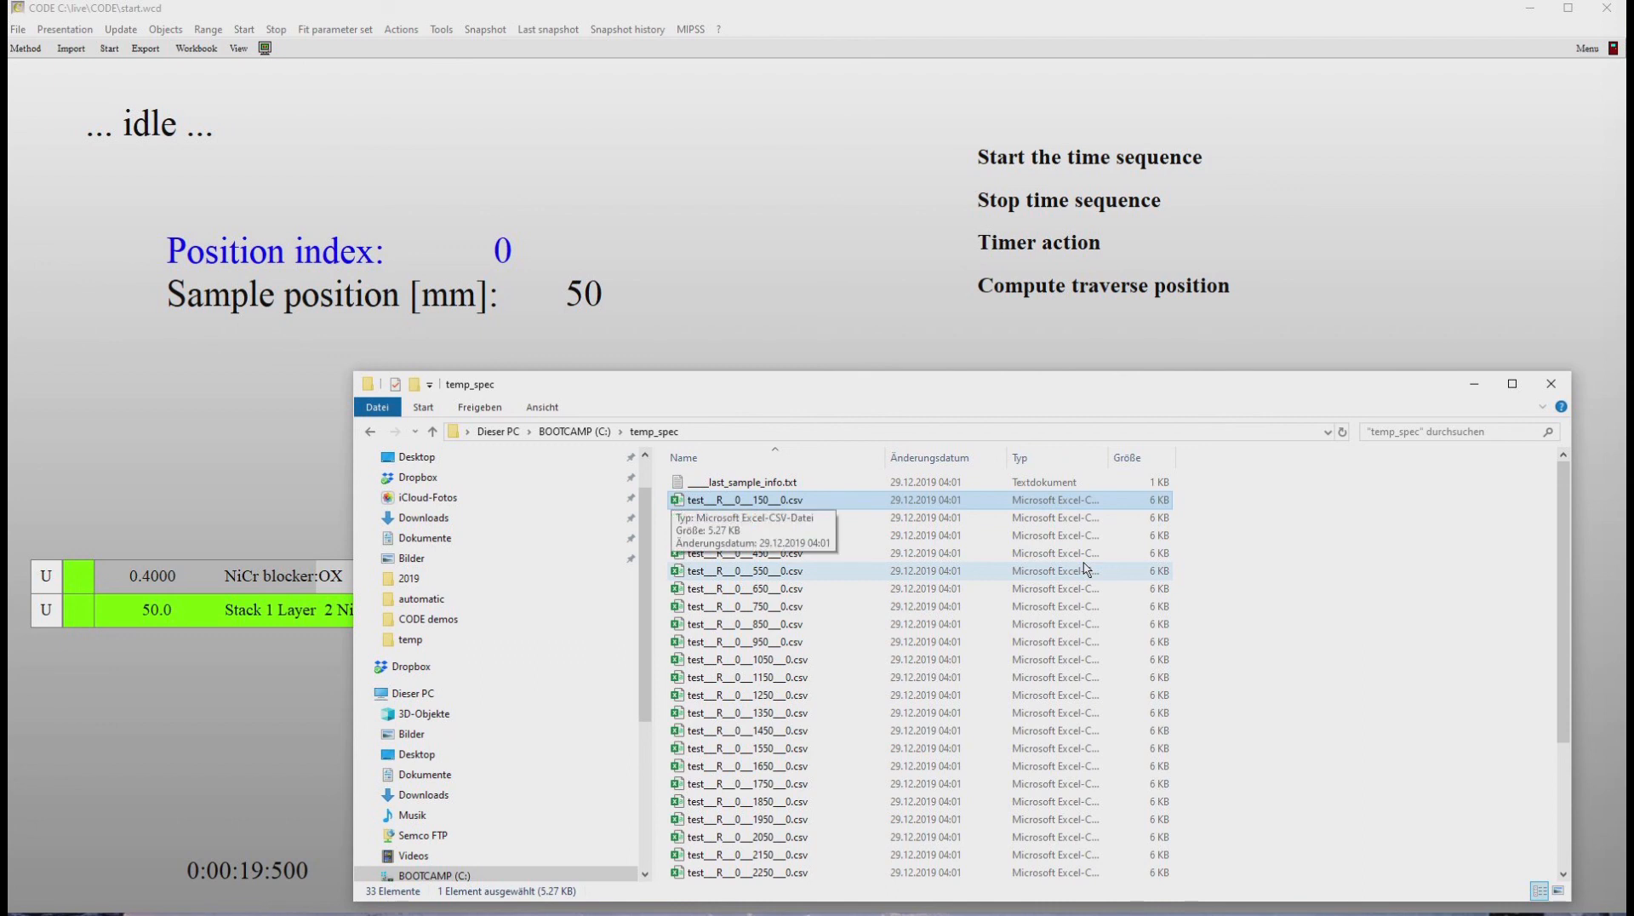
{"action": "key", "text": "Down"}
{"action": "key", "text": "Down"}
{"action": "key", "text": "Down"}
{"action": "key", "text": "Down"}
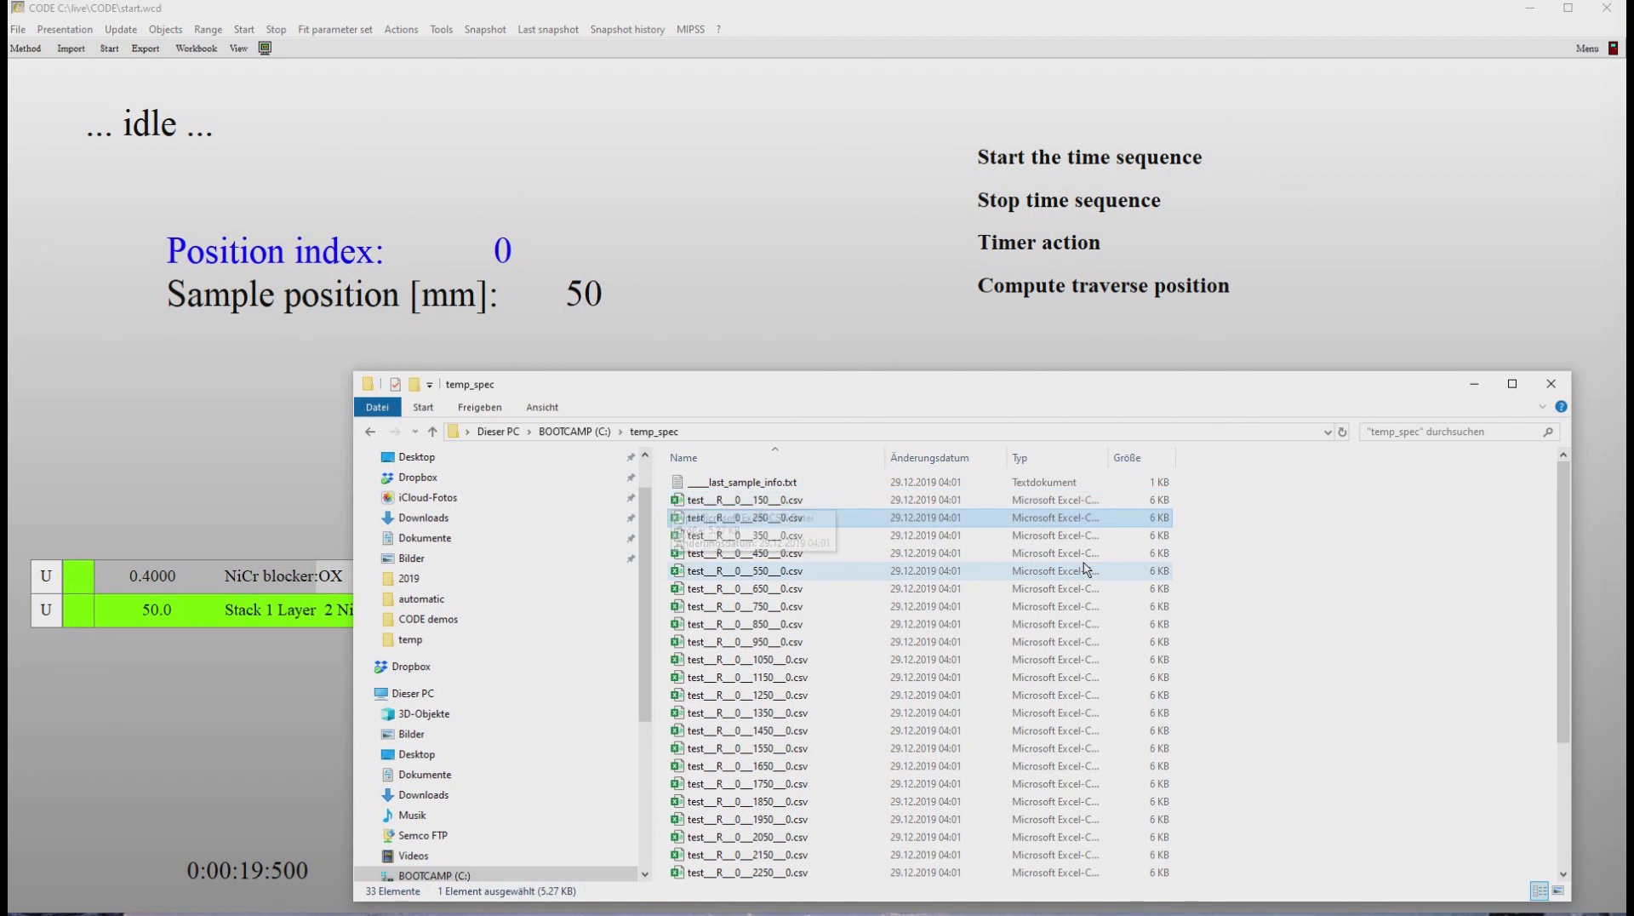
{"action": "key", "text": "Down"}
{"action": "key", "text": "Down"}
{"action": "key", "text": "Down"}
{"action": "key", "text": "Down"}
{"action": "key", "text": "Down"}
{"action": "key", "text": "Down"}
{"action": "key", "text": "Down"}
{"action": "key", "text": "Down"}
{"action": "key", "text": "Down"}
{"action": "key", "text": "Down"}
{"action": "key", "text": "Down"}
{"action": "key", "text": "Down"}
{"action": "key", "text": "Down"}
{"action": "key", "text": "Down"}
{"action": "key", "text": "Down"}
{"action": "key", "text": "Down"}
{"action": "key", "text": "Down"}
{"action": "key", "text": "Down"}
{"action": "key", "text": "Down"}
{"action": "key", "text": "Down"}
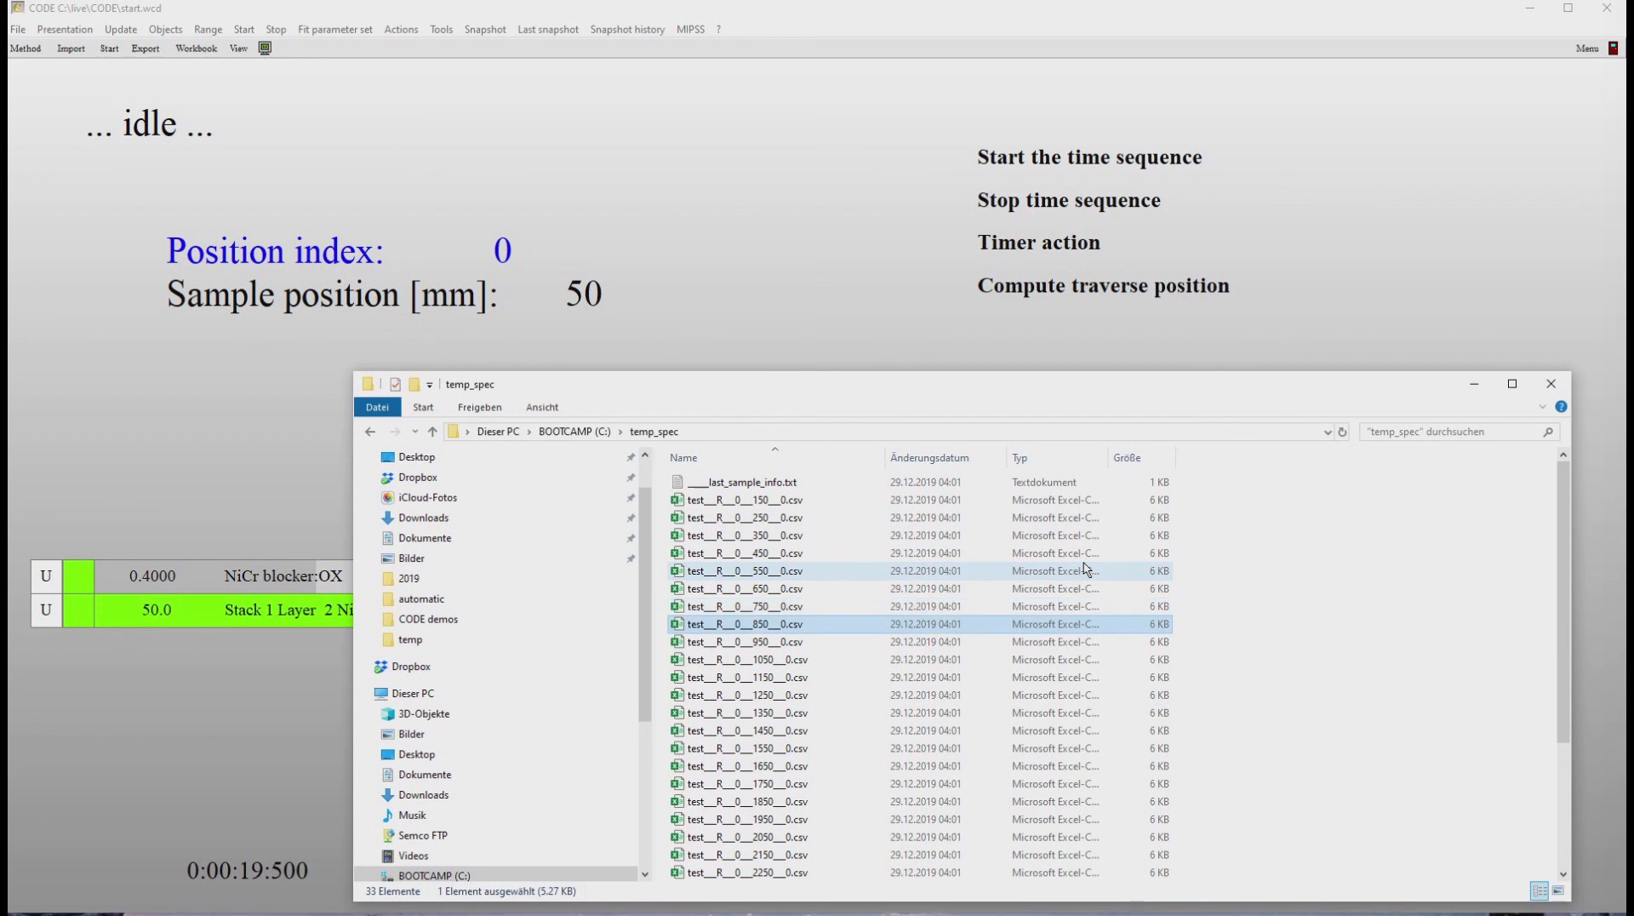
{"action": "key", "text": "Down"}
{"action": "key", "text": "Down"}
{"action": "key", "text": "Down"}
{"action": "key", "text": "Down"}
{"action": "key", "text": "Down"}
{"action": "key", "text": "Down"}
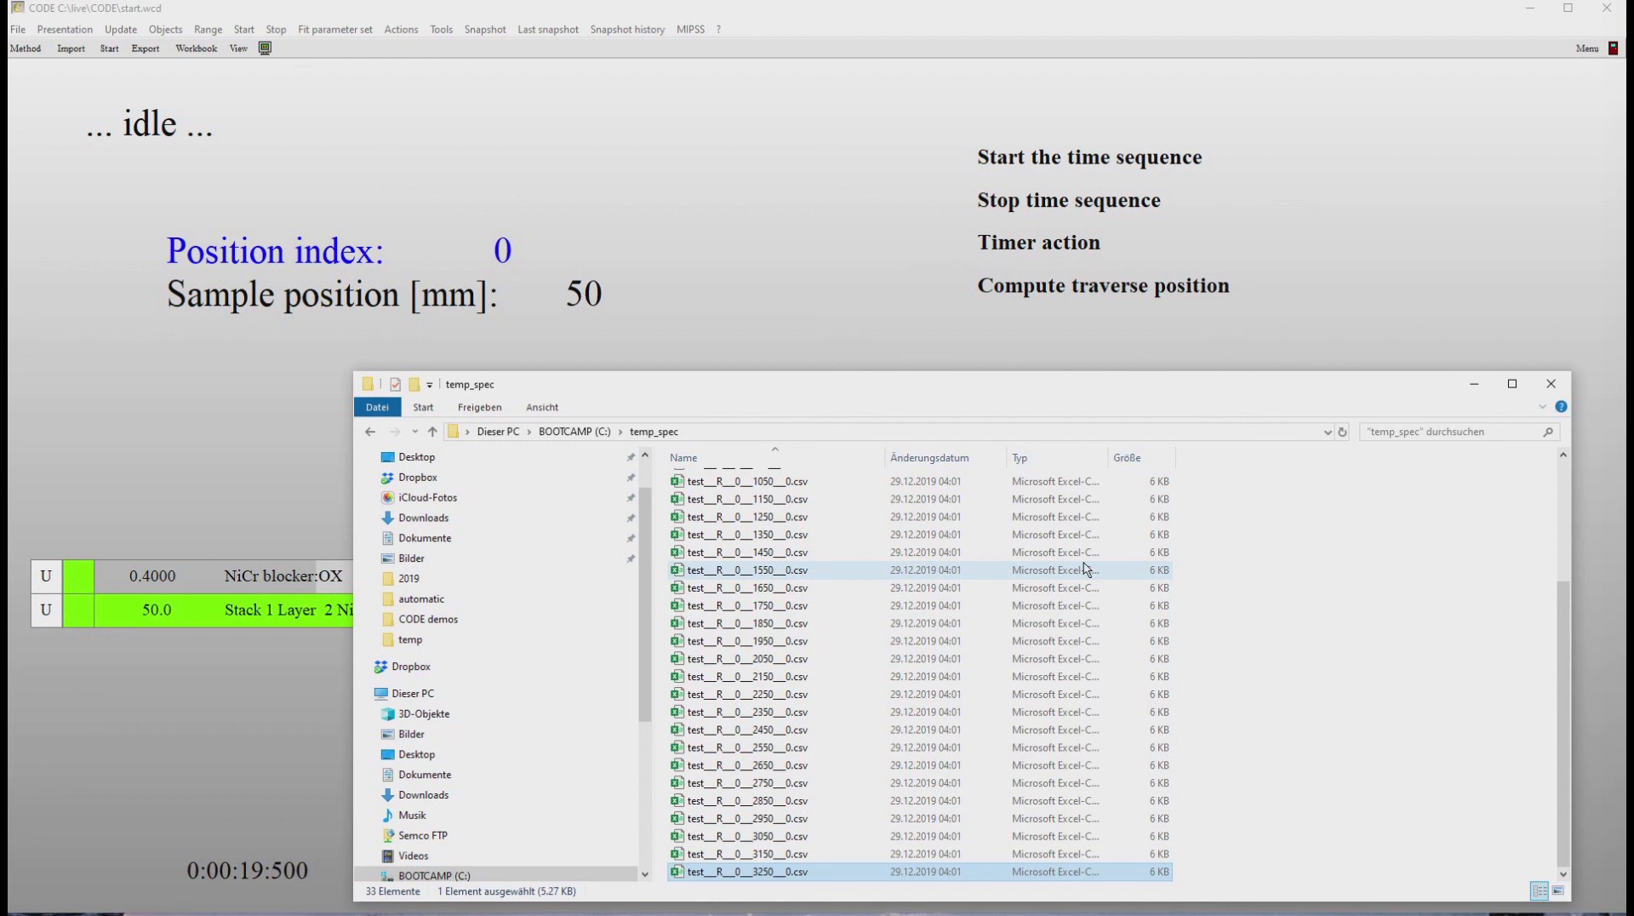
{"action": "key", "text": "Up"}
{"action": "key", "text": "Up"}
{"action": "key", "text": "Up"}
{"action": "key", "text": "Up"}
{"action": "key", "text": "Up"}
{"action": "key", "text": "Up"}
{"action": "key", "text": "Up"}
{"action": "key", "text": "Up"}
{"action": "key", "text": "Up"}
{"action": "key", "text": "Up"}
{"action": "key", "text": "Up"}
{"action": "key", "text": "Up"}
{"action": "key", "text": "Up"}
{"action": "key", "text": "Up"}
{"action": "key", "text": "Up"}
{"action": "key", "text": "Up"}
{"action": "key", "text": "Up"}
{"action": "key", "text": "Up"}
{"action": "key", "text": "Up"}
{"action": "key", "text": "Up"}
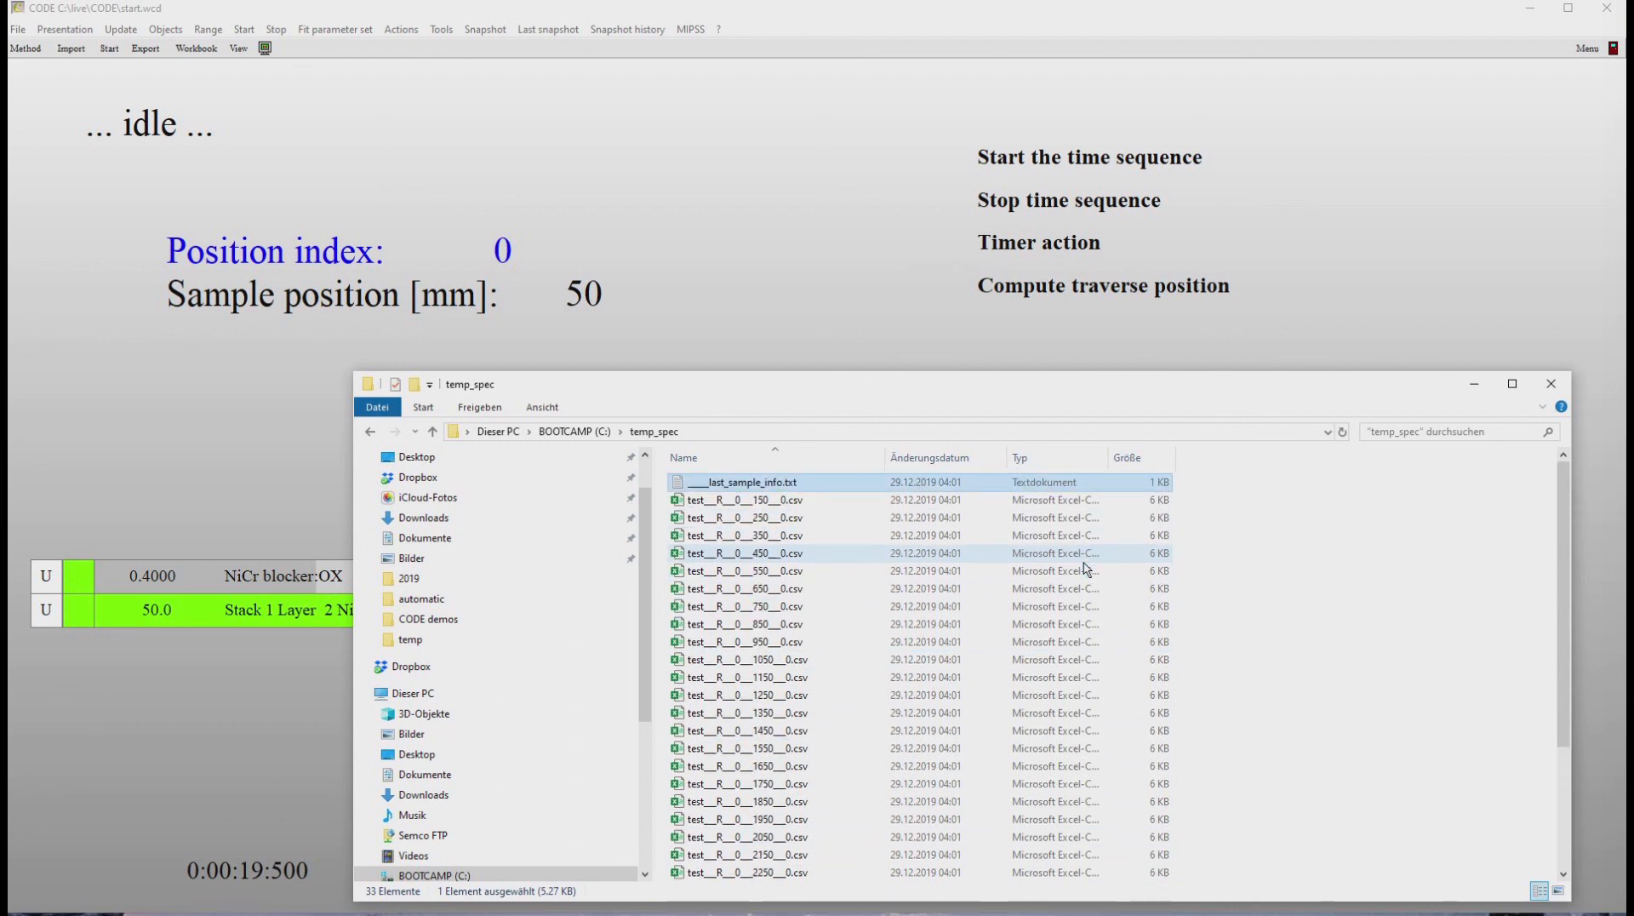
{"action": "key", "text": "Down"}
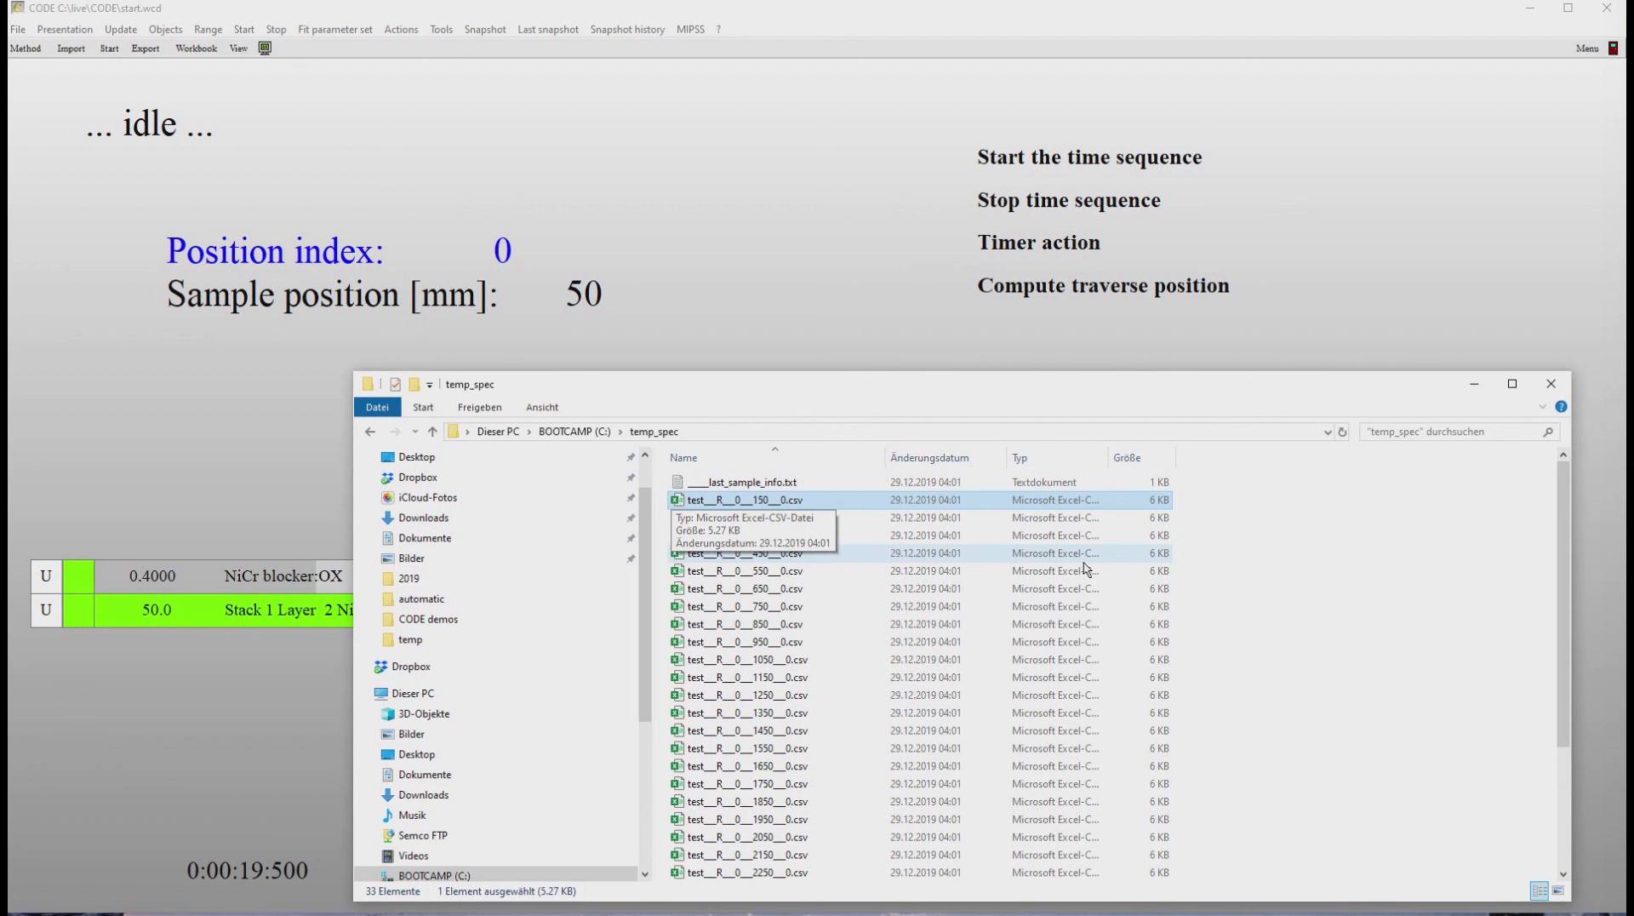
{"action": "left_click", "coordinate": [1552, 384]}
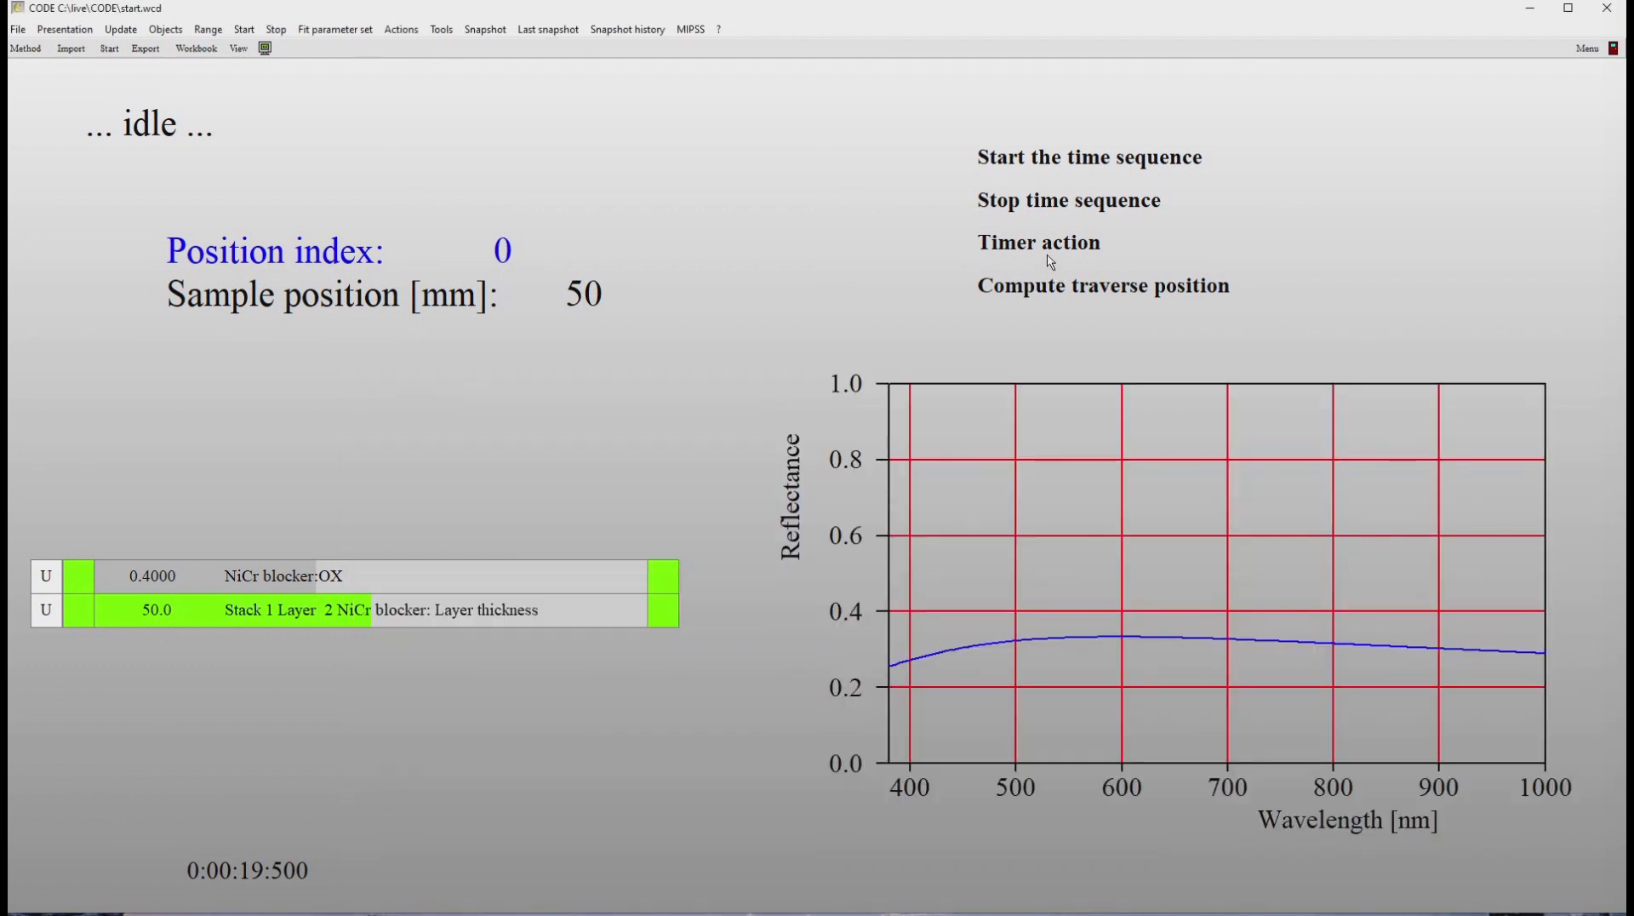
Step: Start the time sequence with the sample name sampleABC, keeping the preset measurement positions
{"action": "left_click", "coordinate": [1004, 167]}
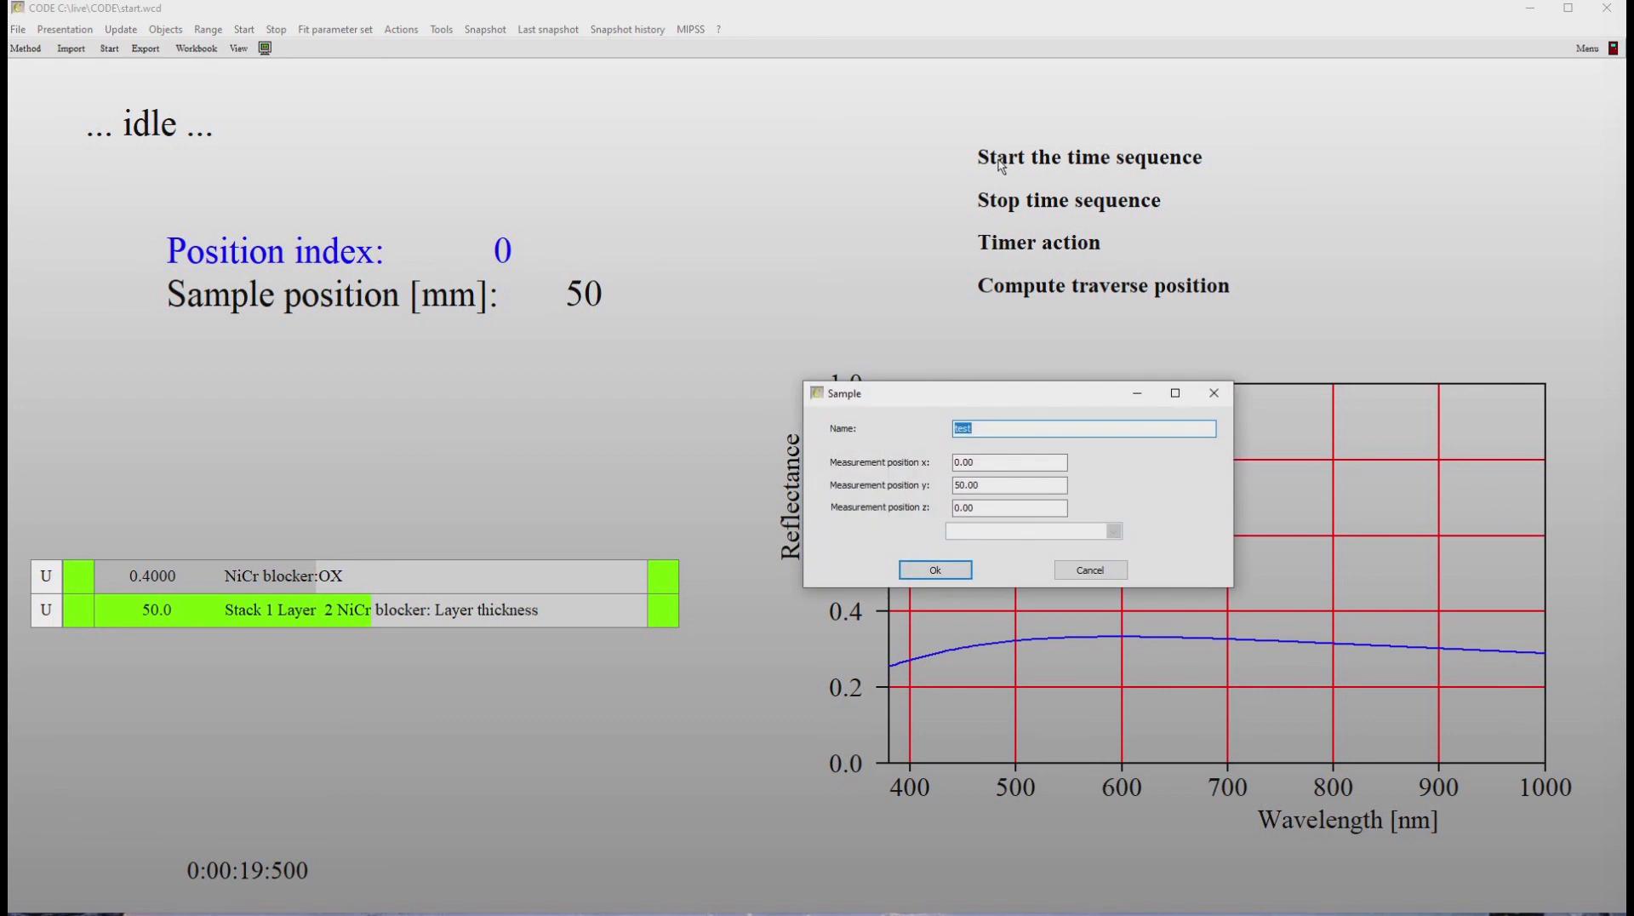
{"action": "type", "text": "sampleABC"}
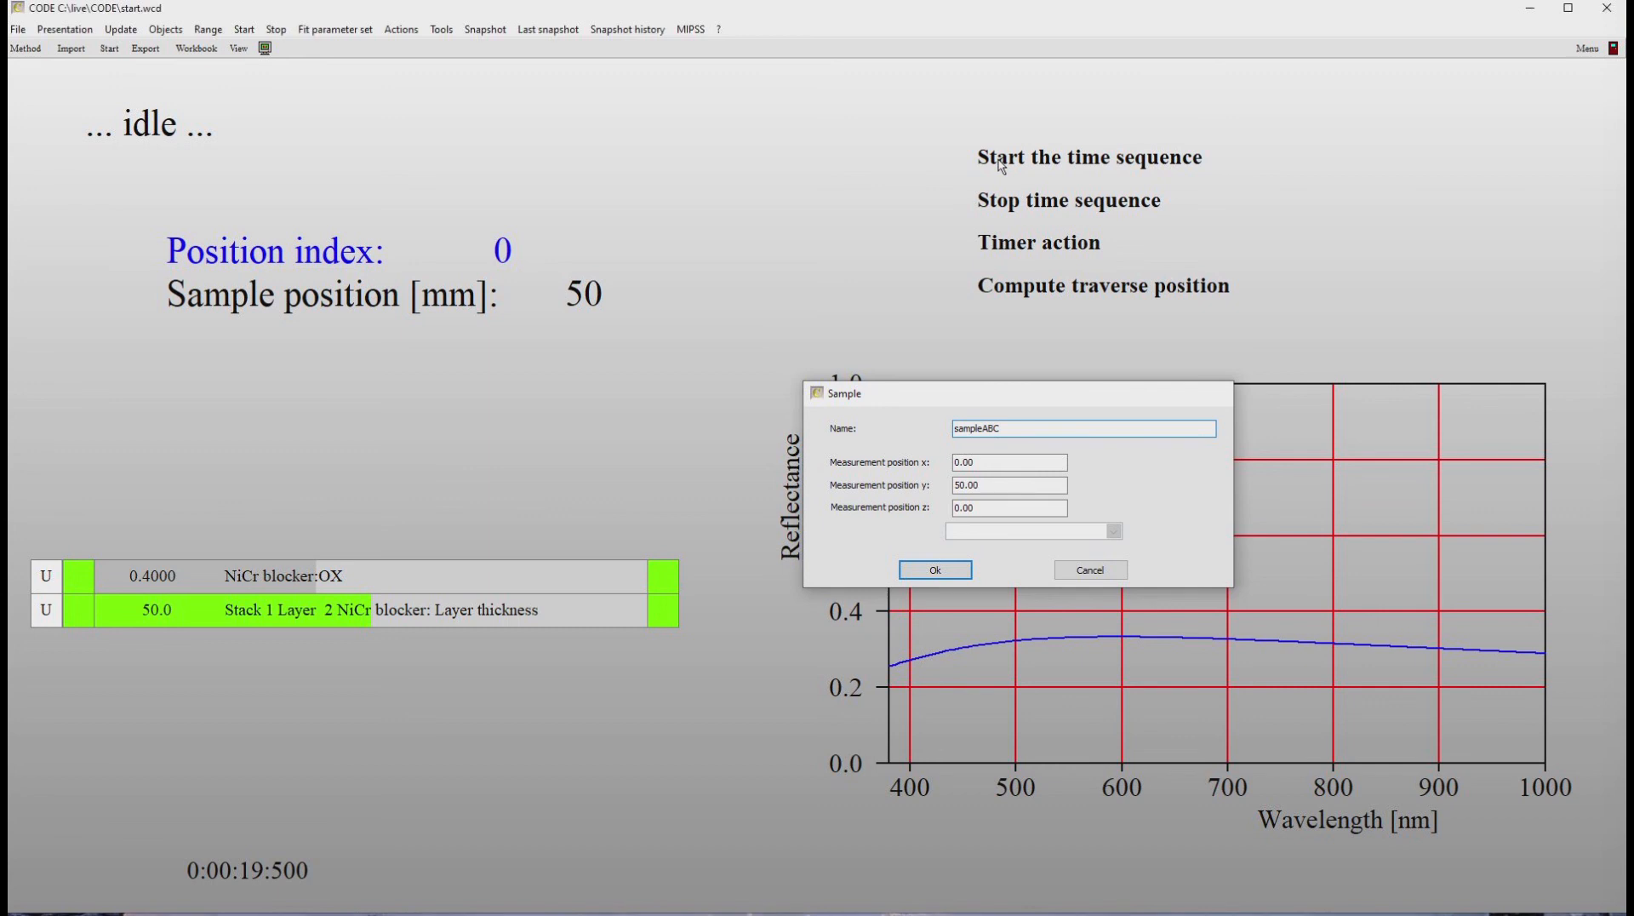
{"action": "key", "text": "Return"}
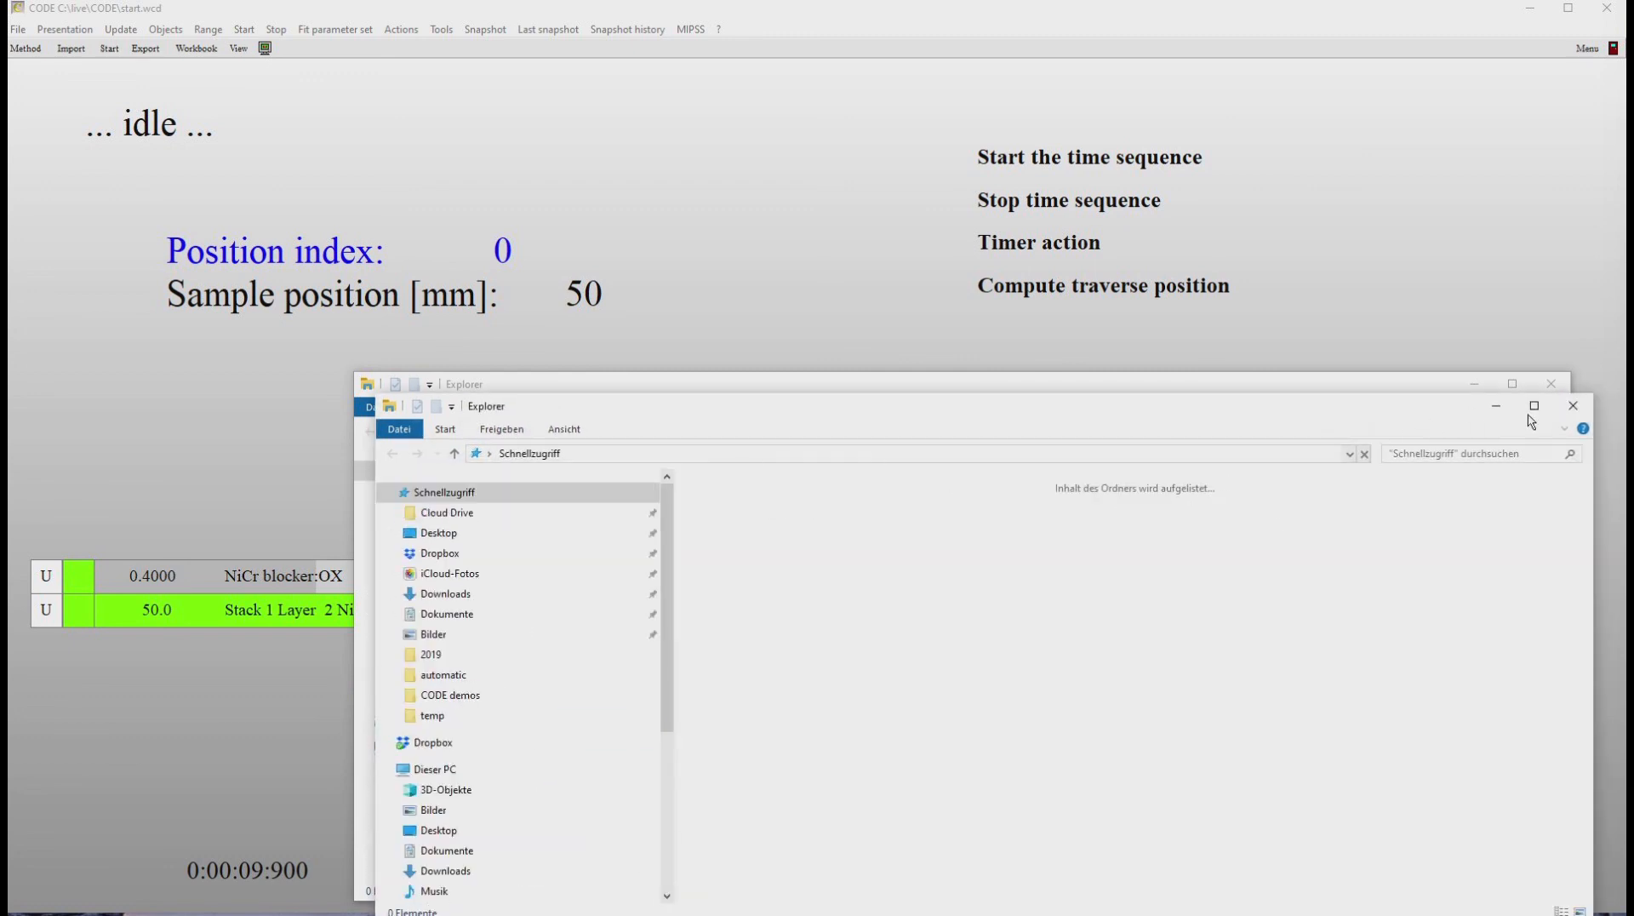
Step: Switch to File Explorer, examine the sampleABC CSV files in the temp_spec folder on drive C:, and close the window
{"action": "left_click", "coordinate": [1574, 408]}
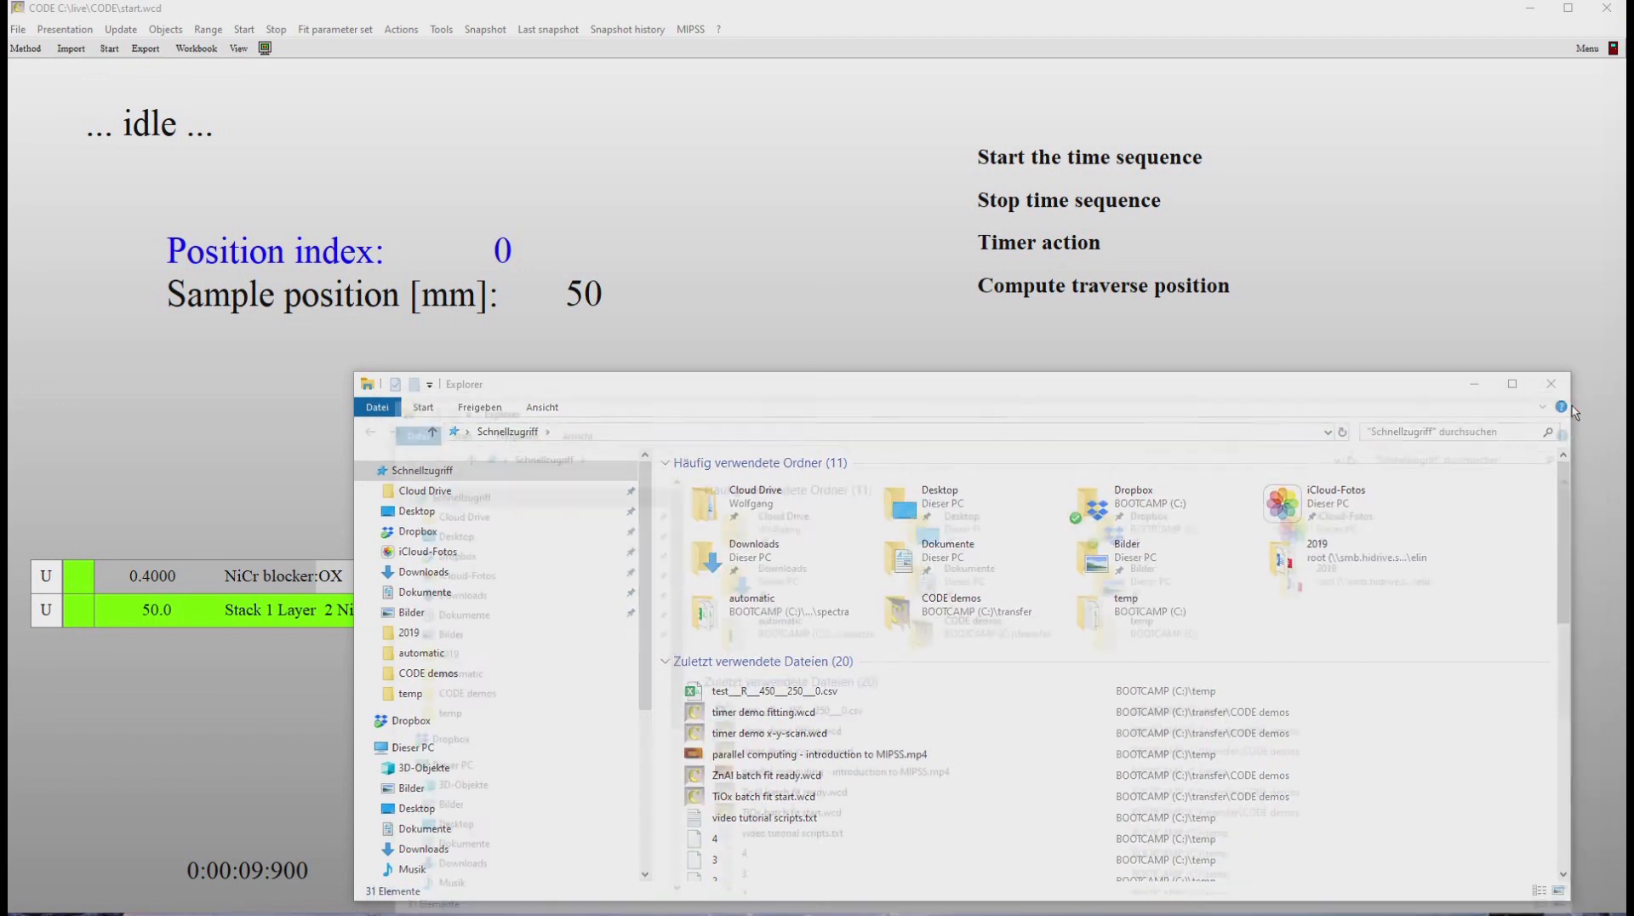
{"action": "left_click", "coordinate": [428, 700]}
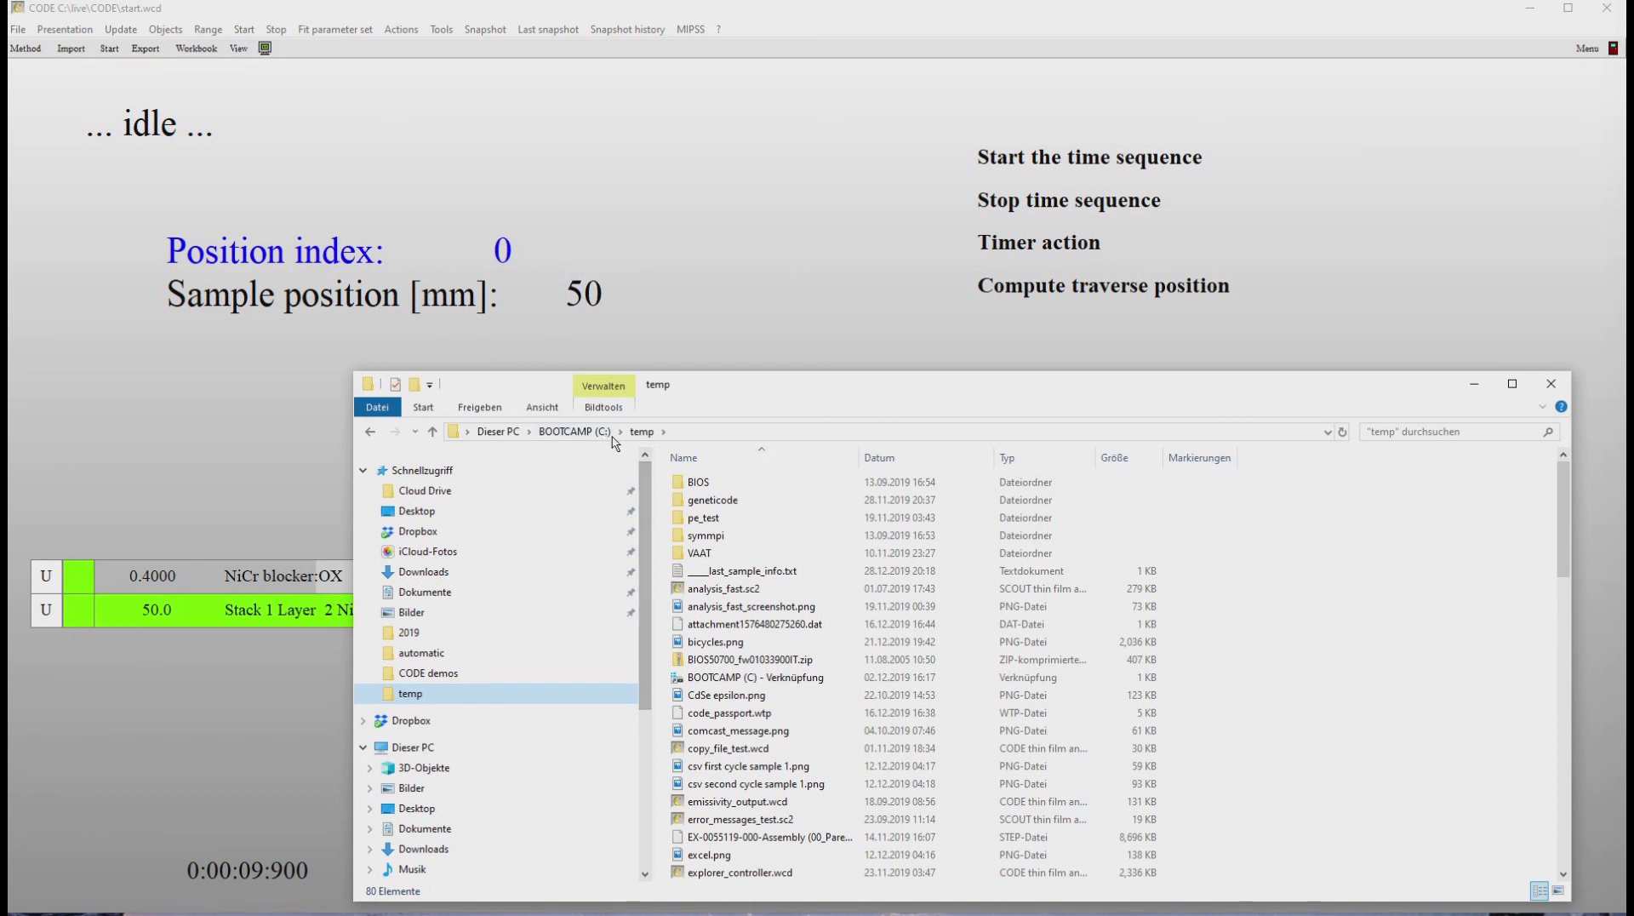
{"action": "left_click", "coordinate": [607, 434]}
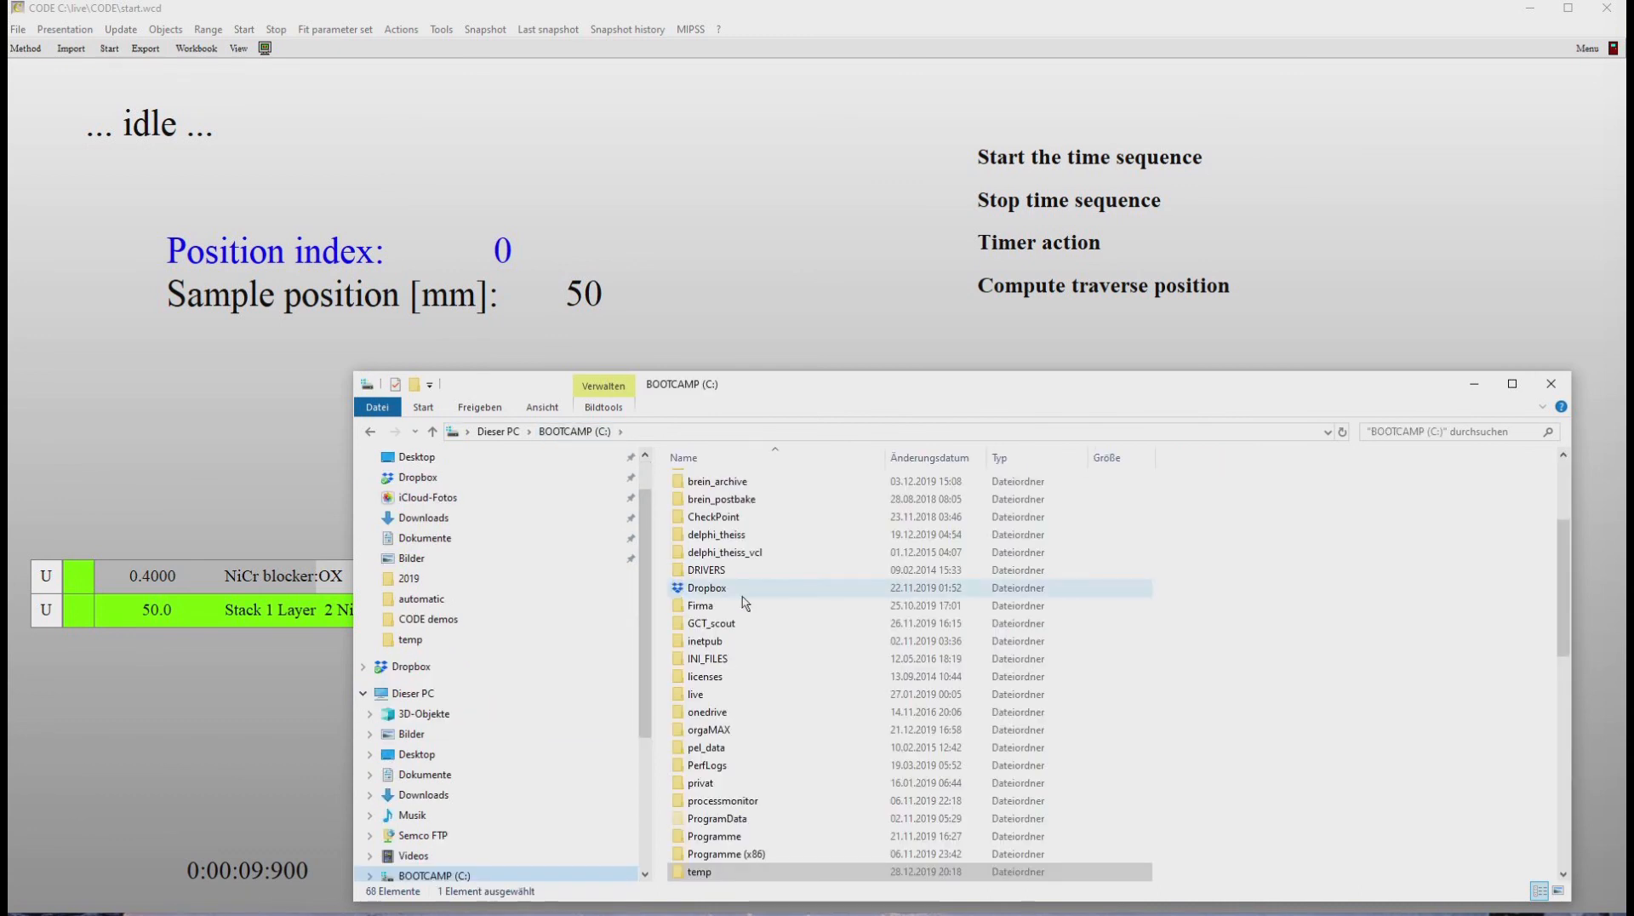
{"action": "scroll", "coordinate": [743, 601], "scroll_direction": "down", "scroll_amount": 2}
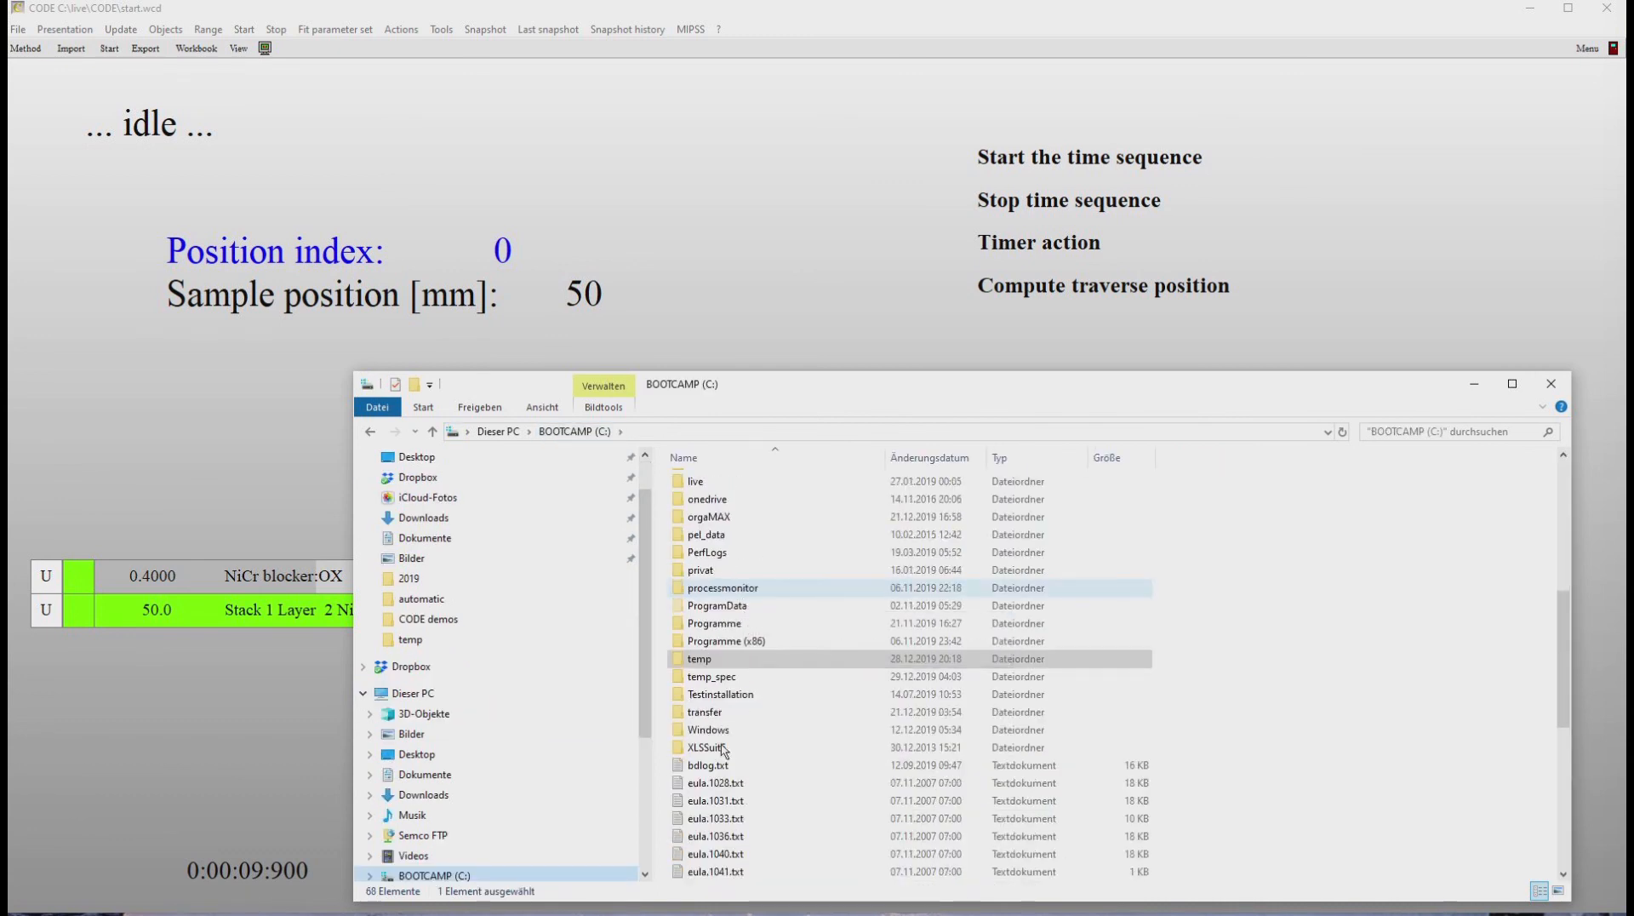
{"action": "double_click", "coordinate": [720, 679]}
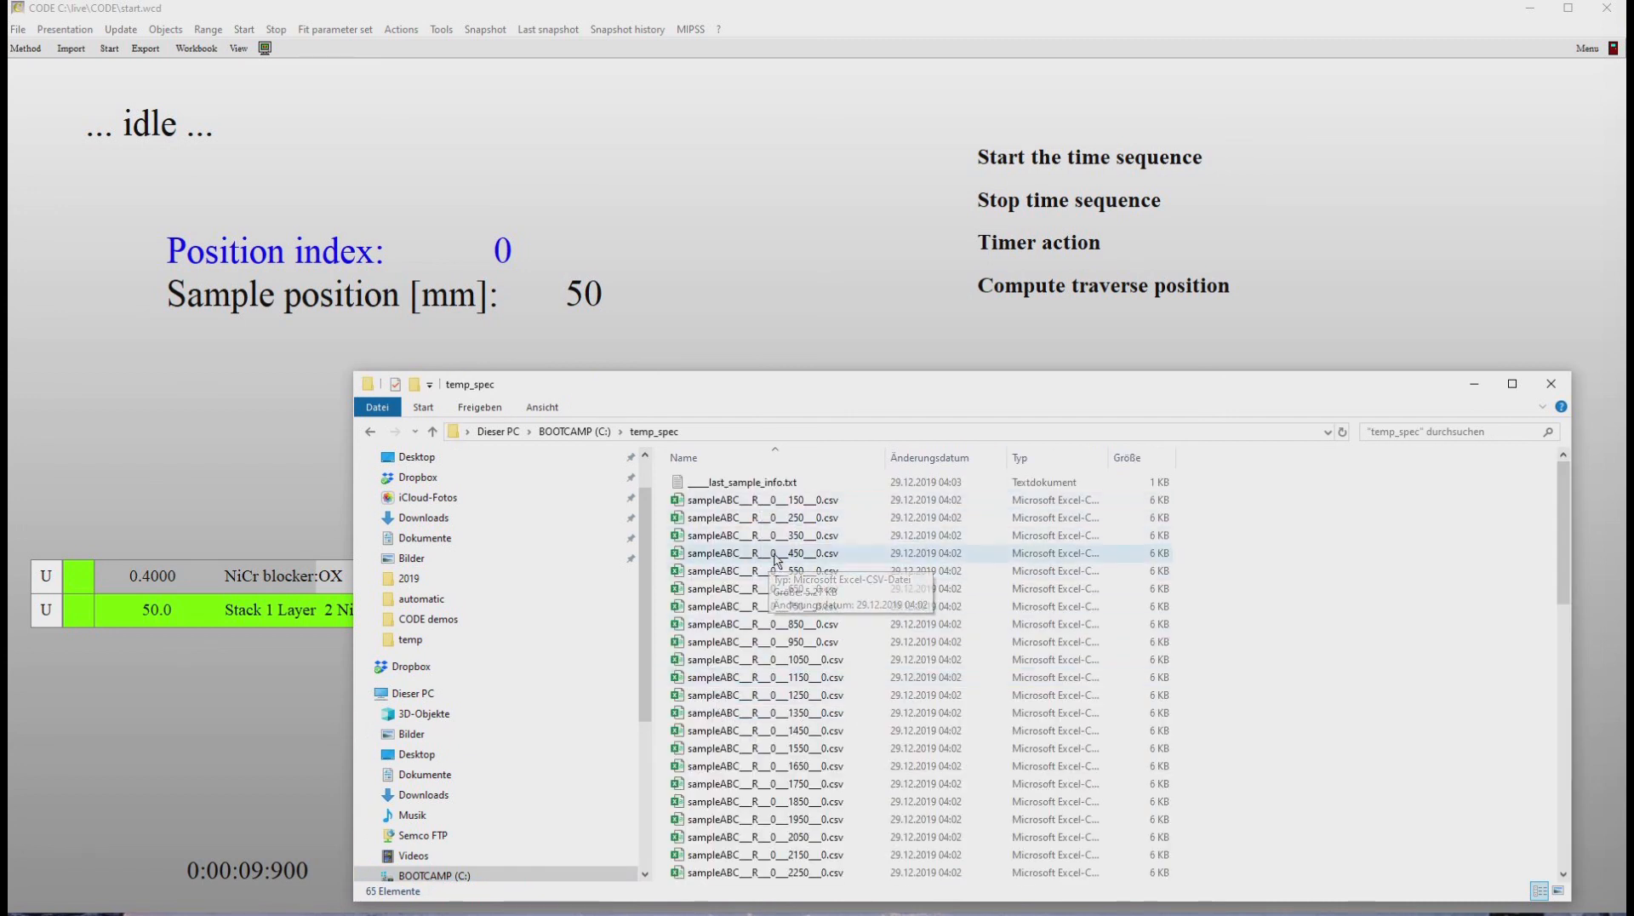
{"action": "scroll", "coordinate": [804, 572], "scroll_direction": "down", "scroll_amount": 3}
{"action": "scroll", "coordinate": [804, 573], "scroll_direction": "down", "scroll_amount": 3}
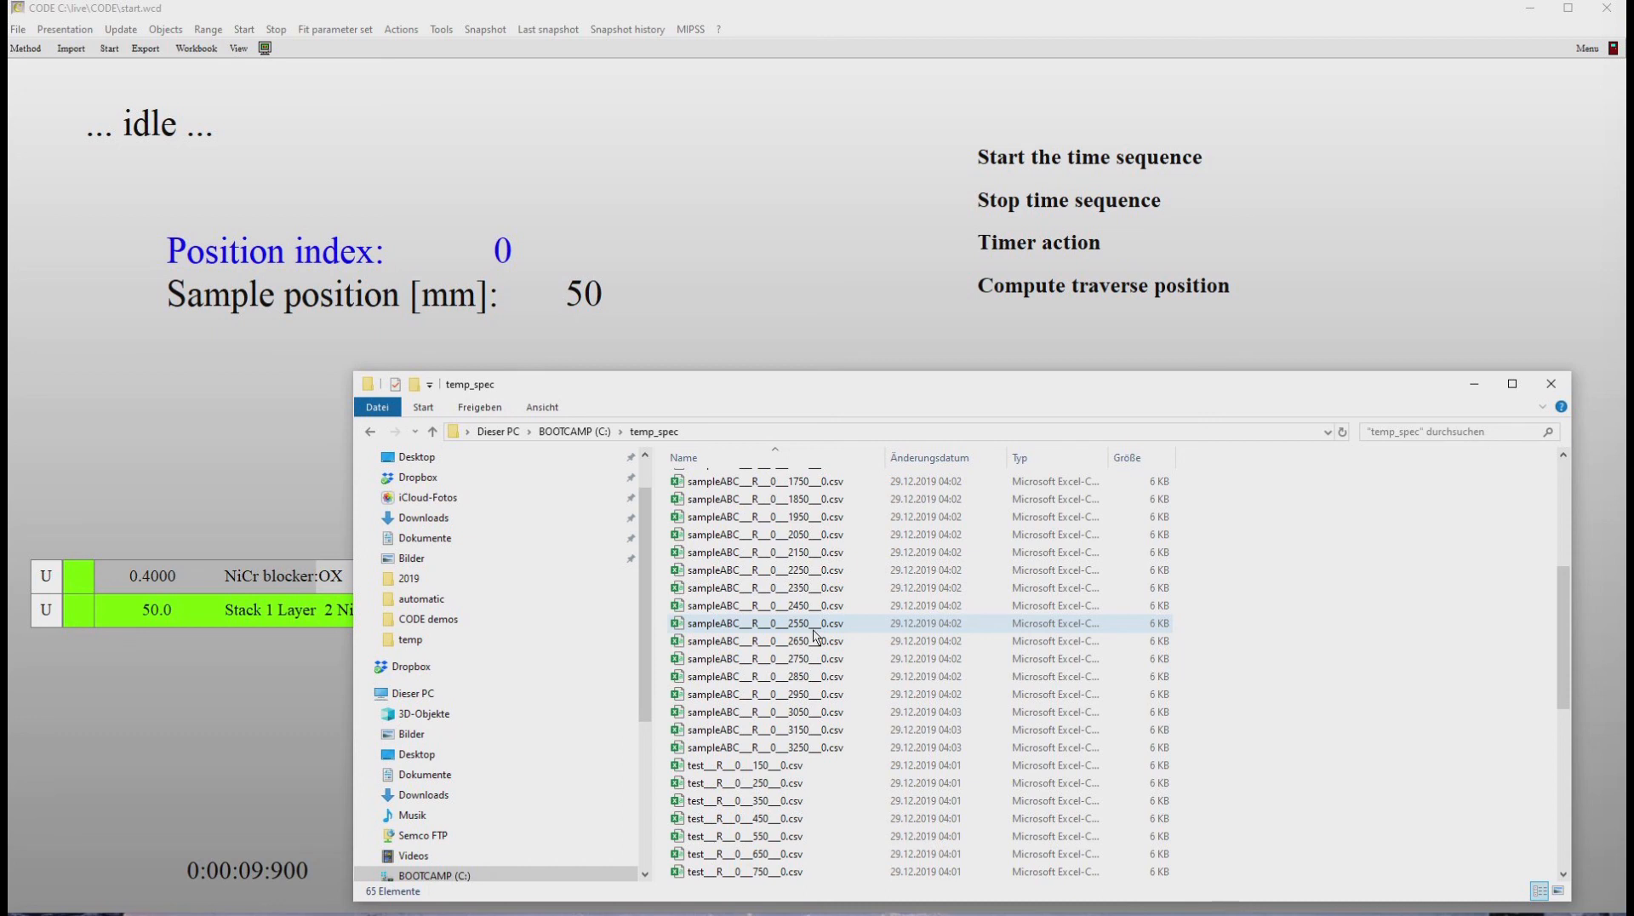
{"action": "left_click", "coordinate": [1549, 386]}
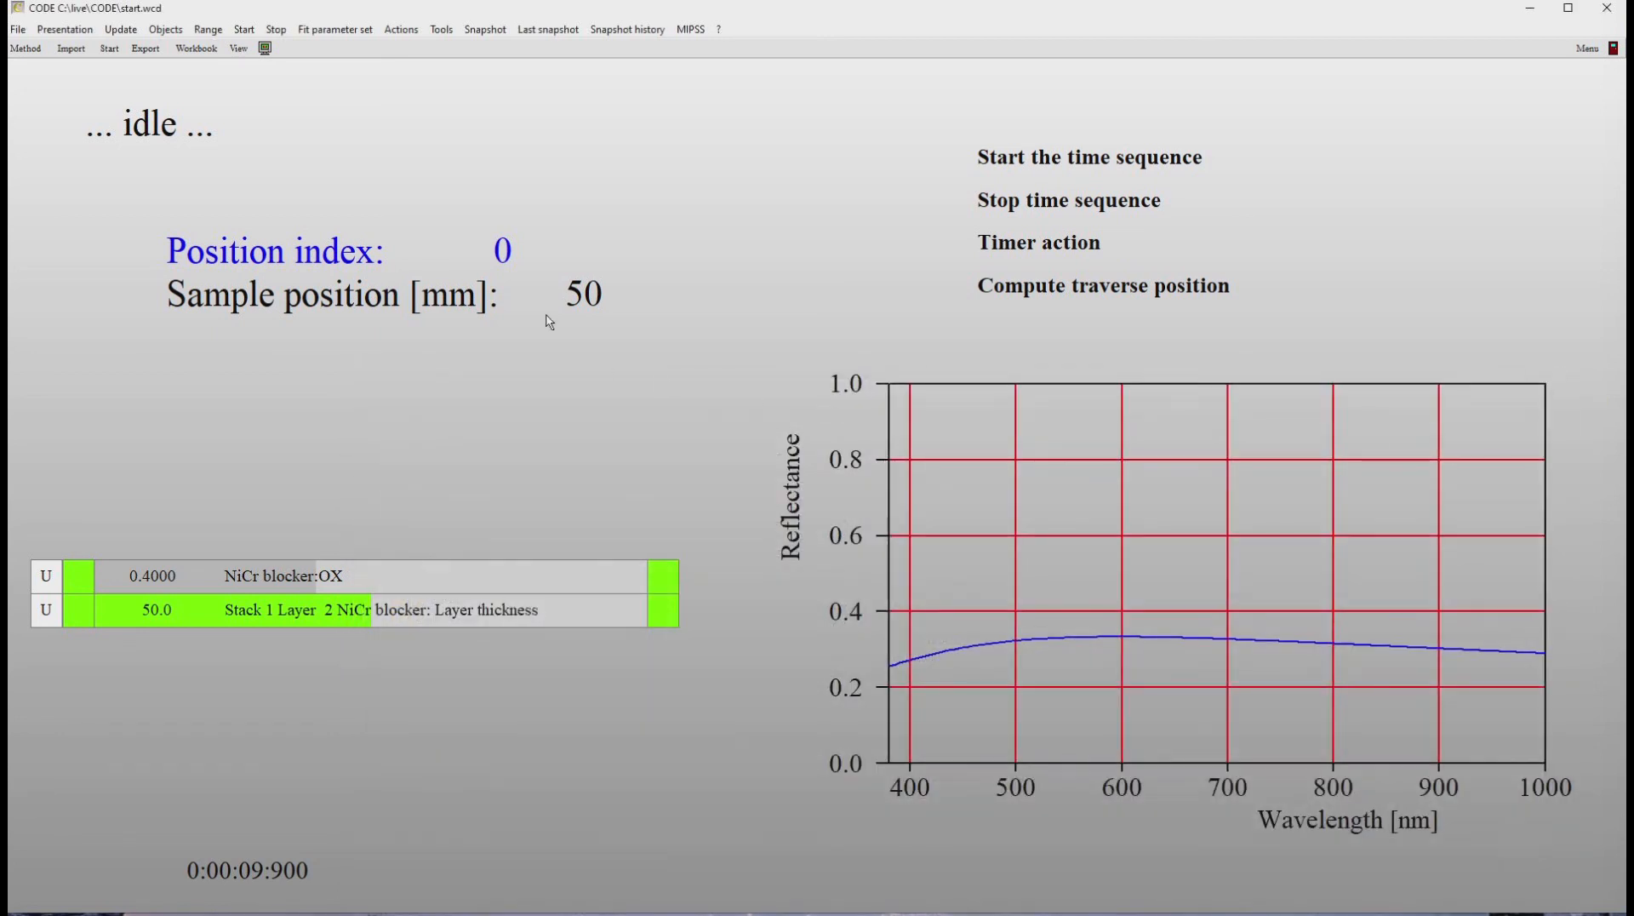